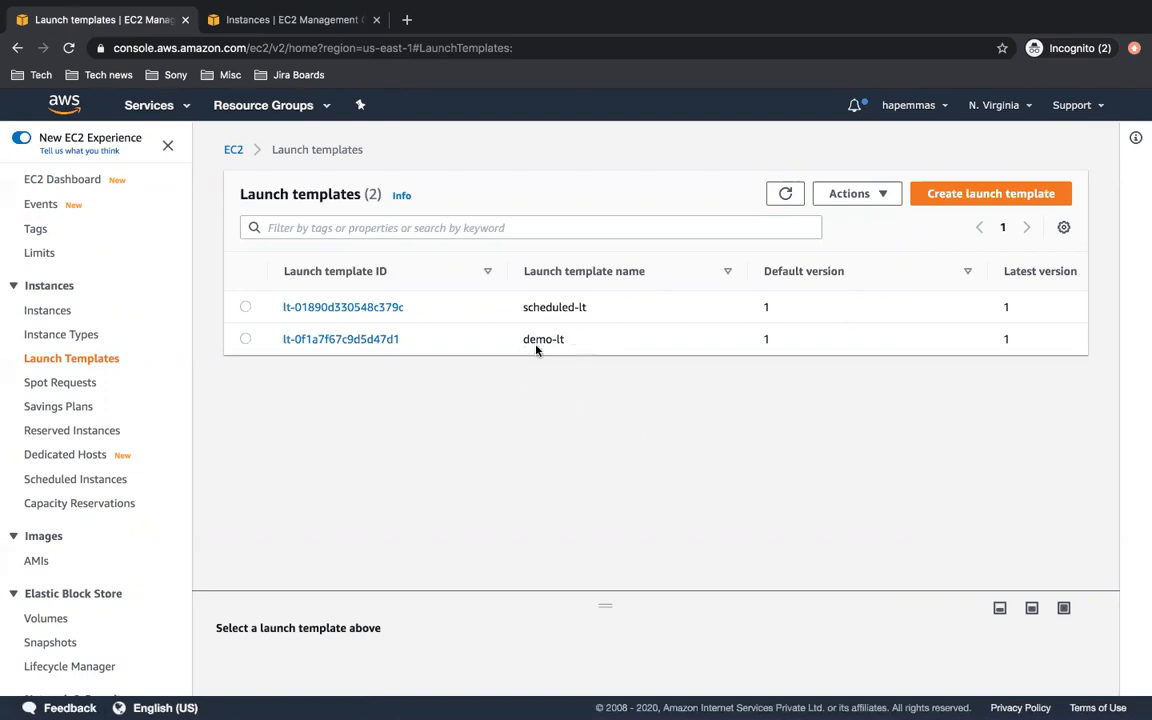
Review the version and instance details of the scheduled-lt launch template, and return to the launch templates list
drag(522, 339, 576, 341)
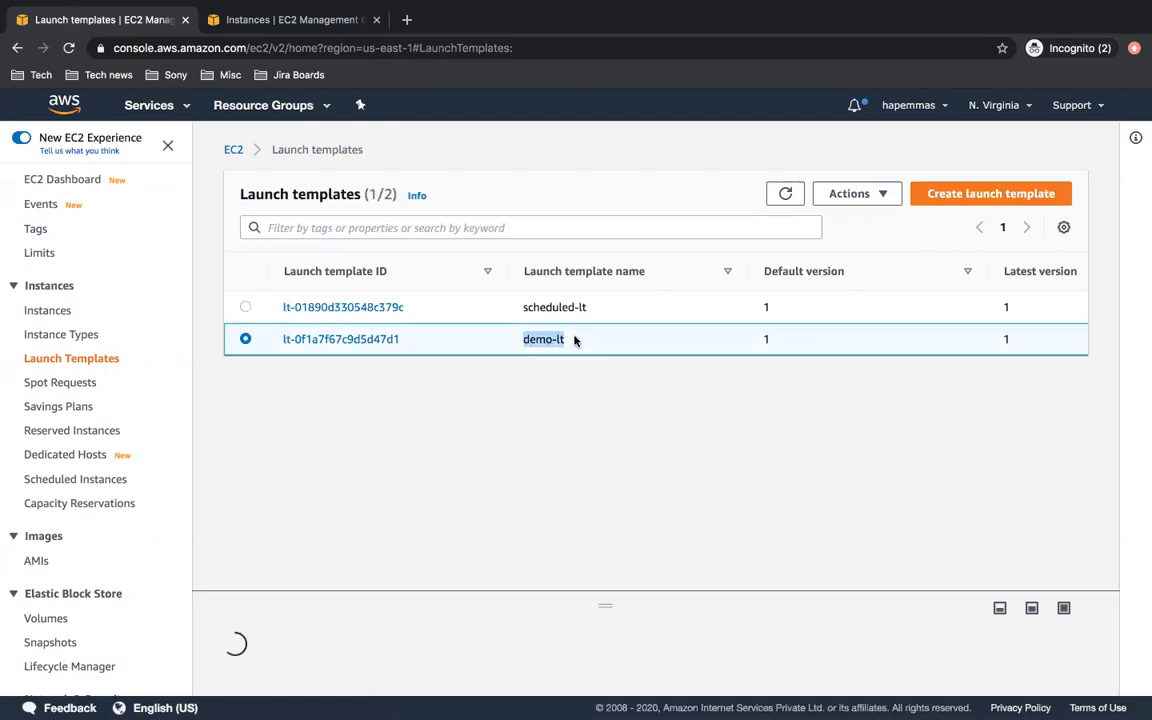
click(571, 431)
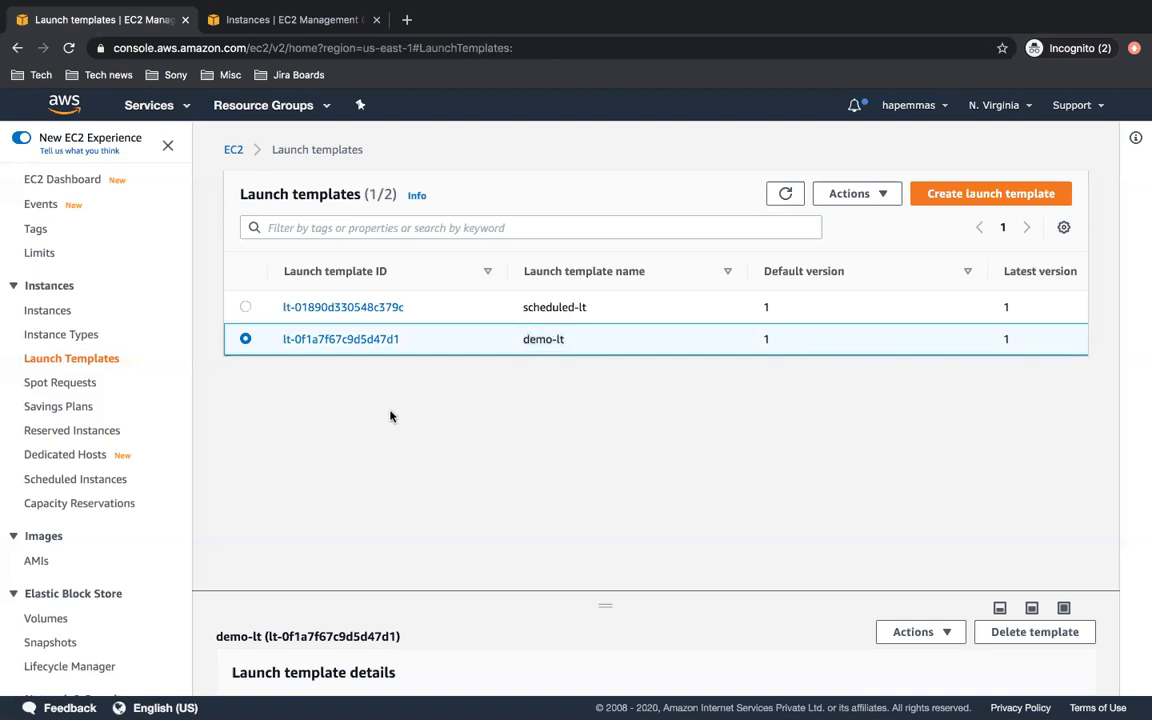
click(246, 308)
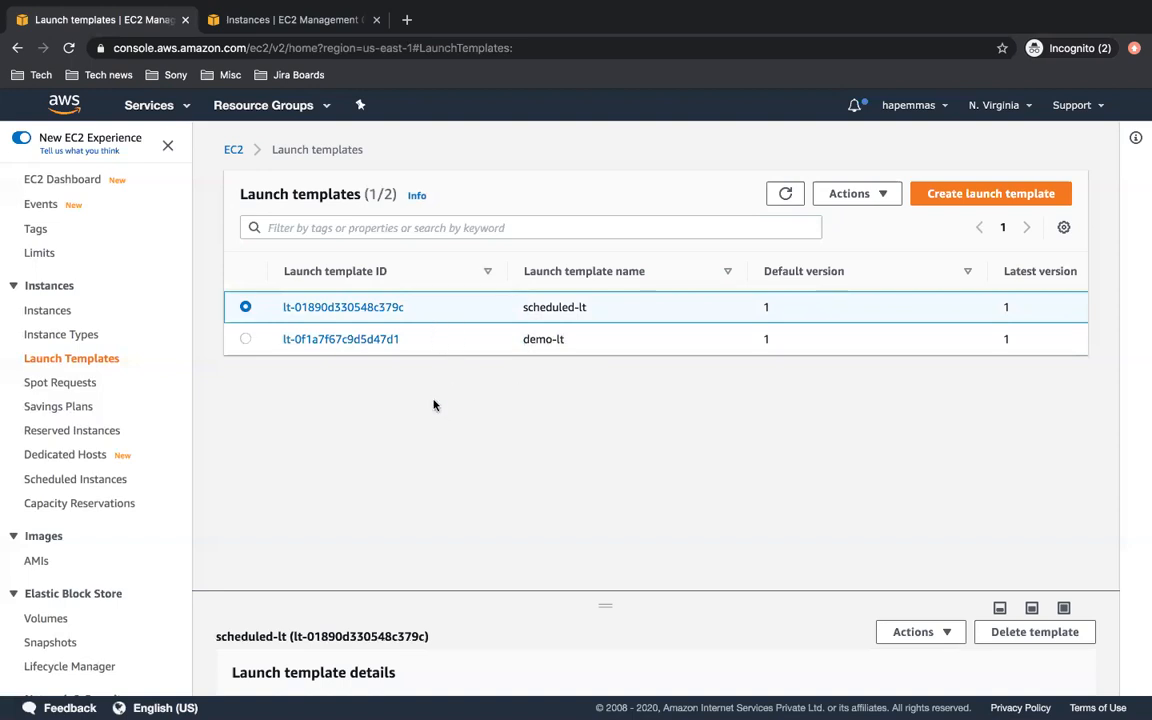
click(368, 307)
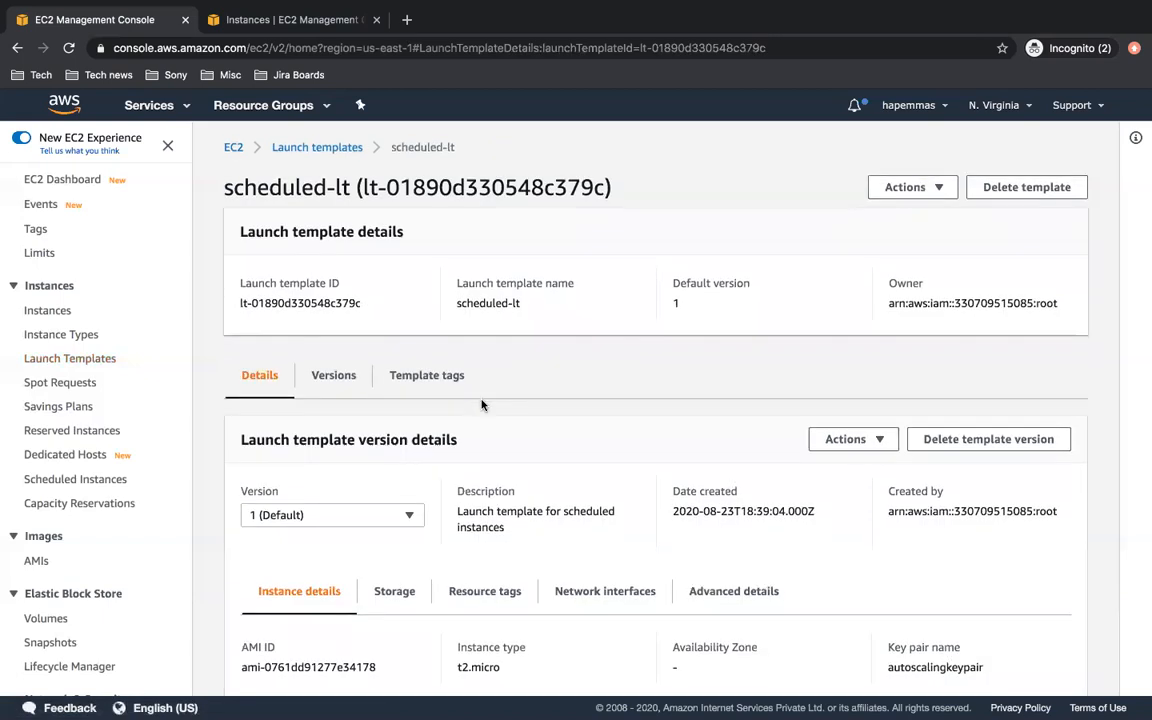
scroll(481, 404, down, 3)
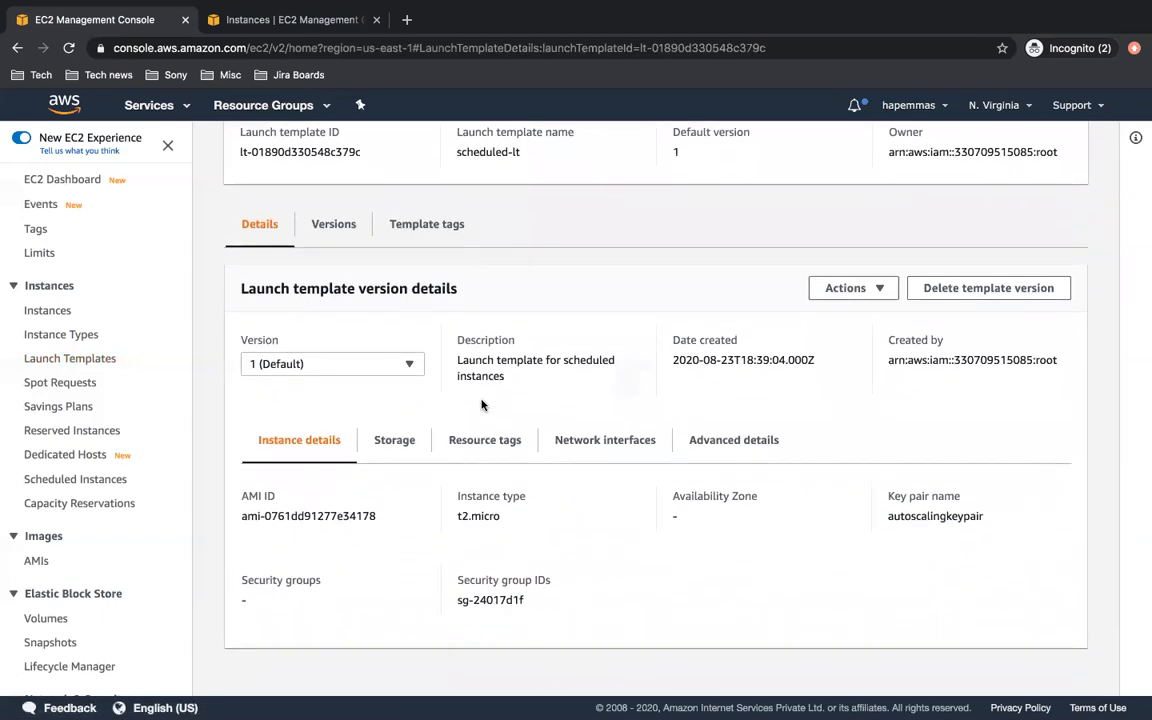
scroll(481, 404, up, 2)
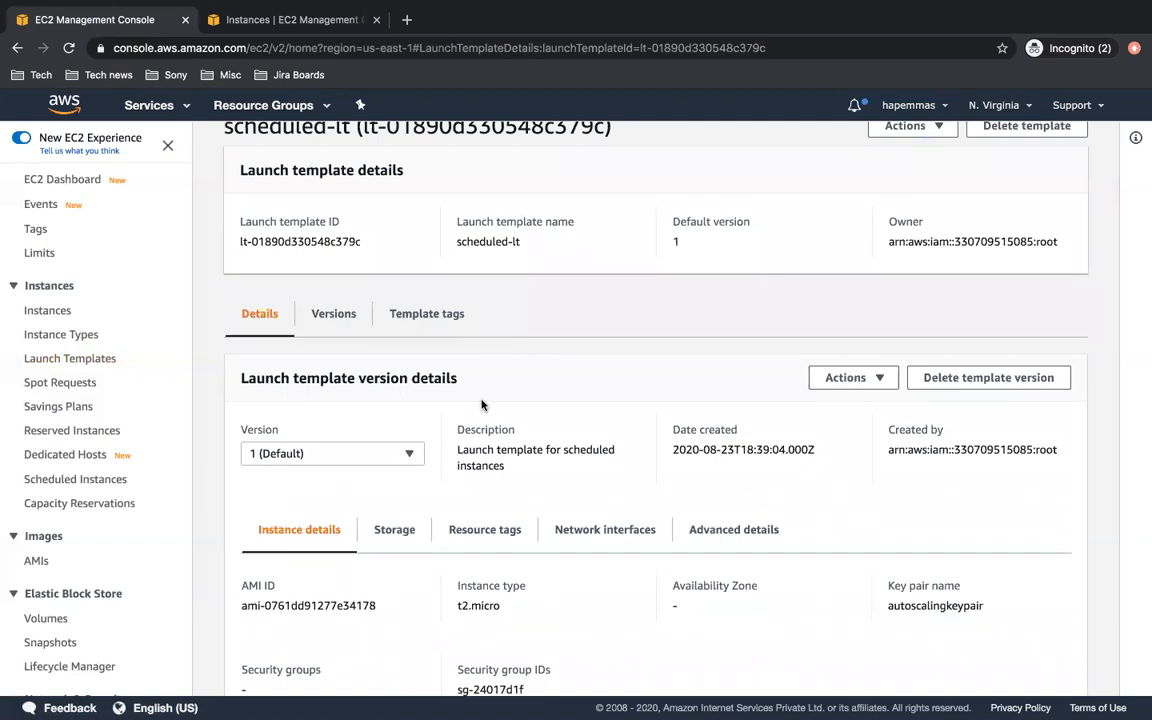
scroll(481, 404, up, 1)
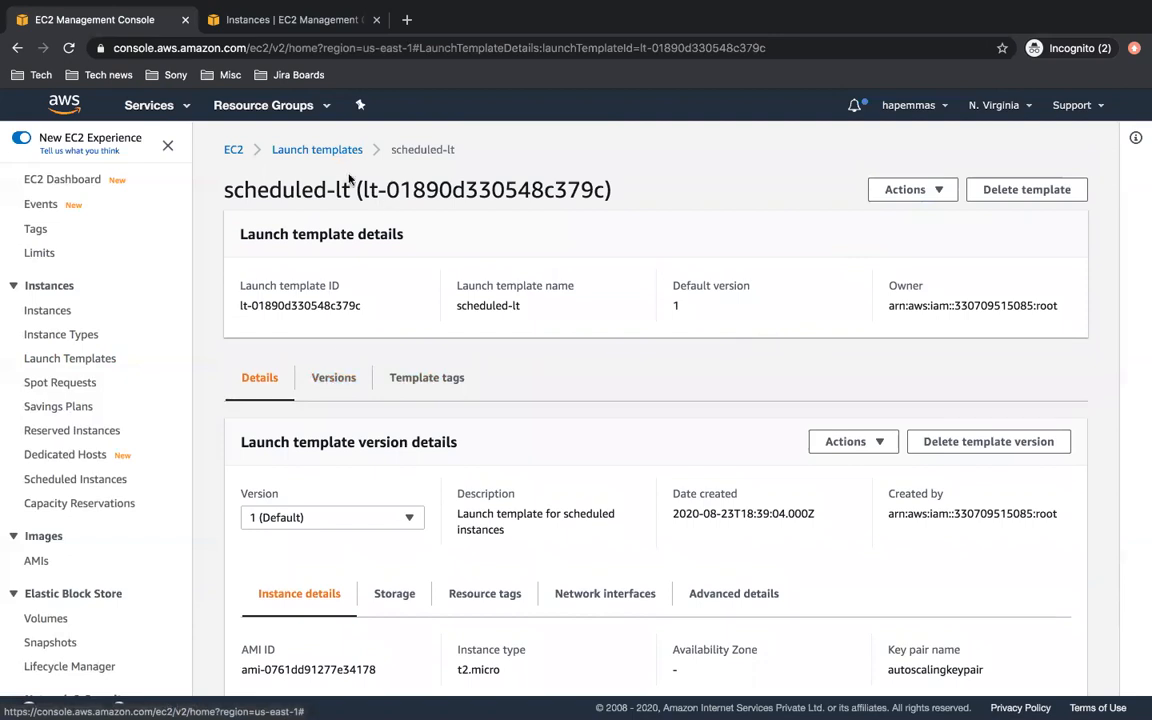
click(299, 151)
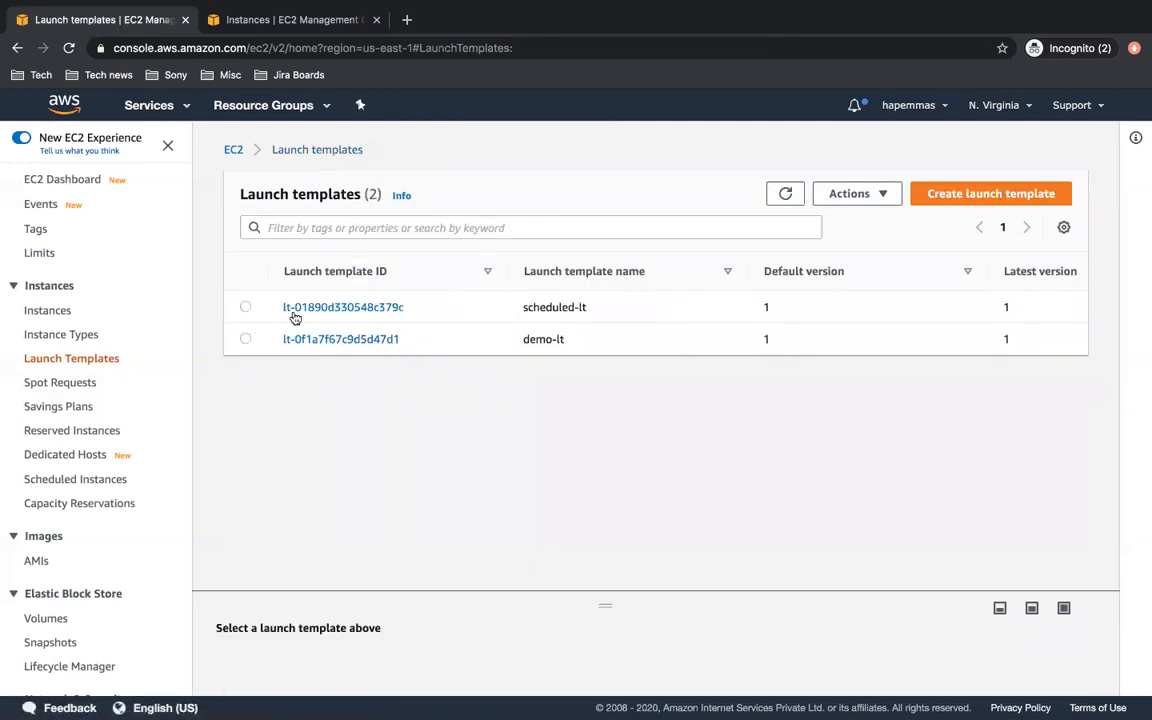
Select the scheduled-lt launch template and check its available actions and summary details
click(246, 308)
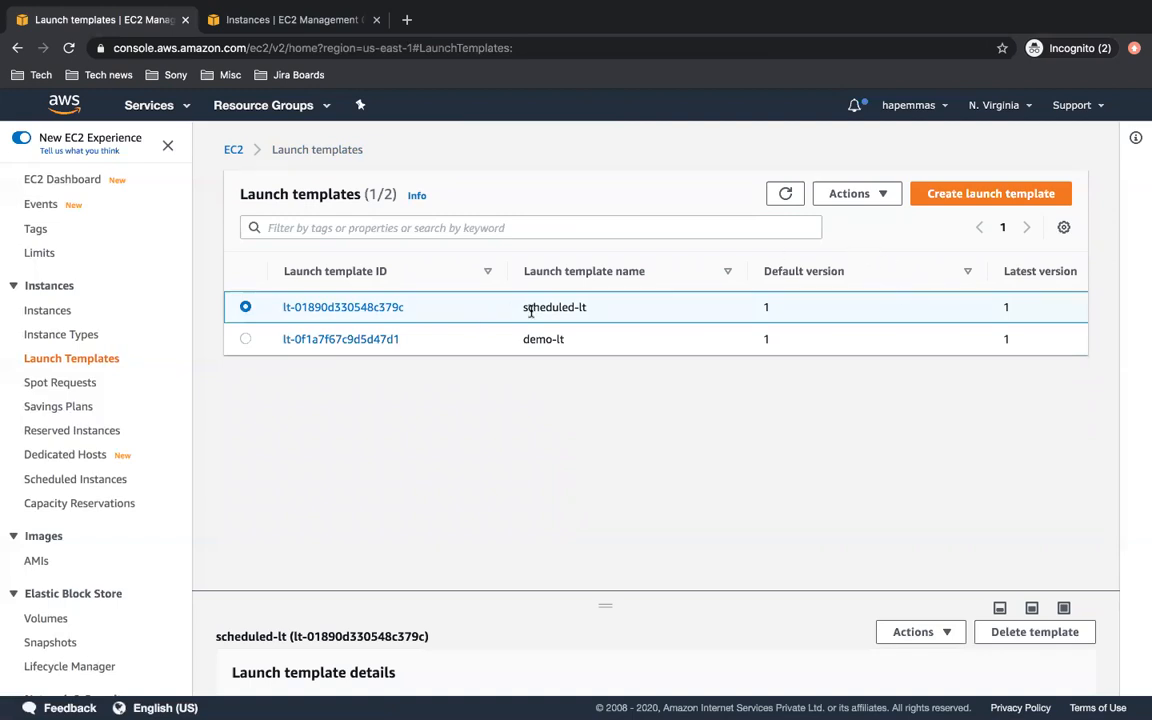
drag(609, 309, 522, 308)
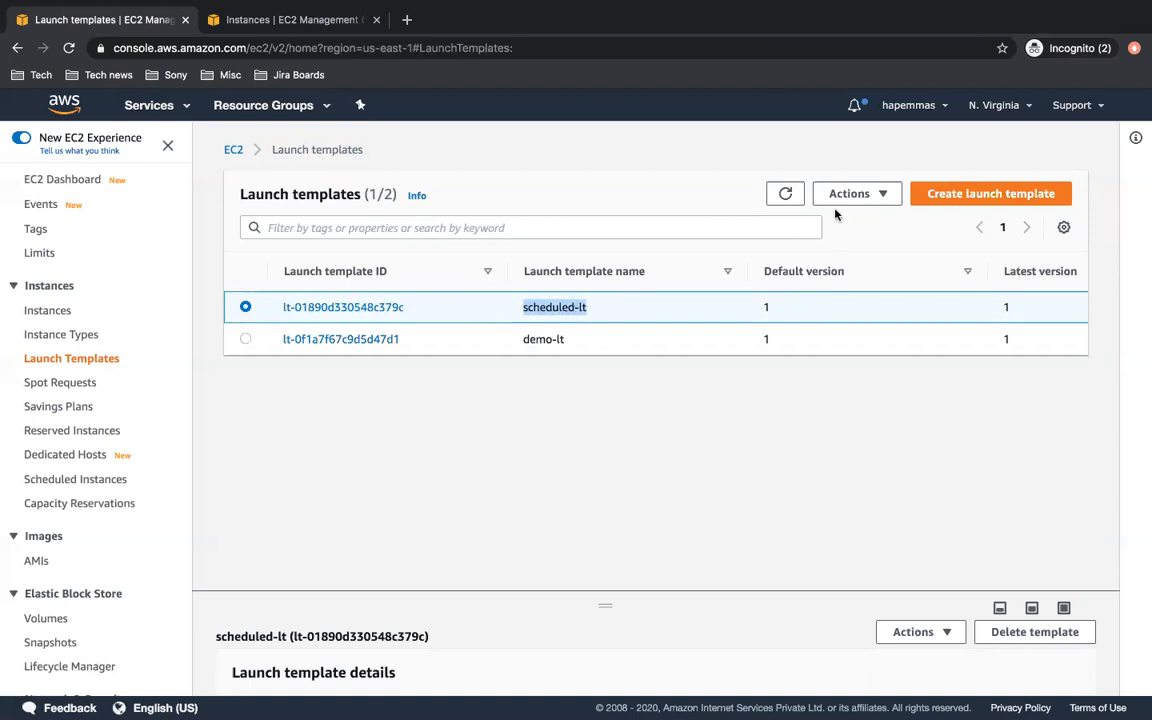
click(860, 197)
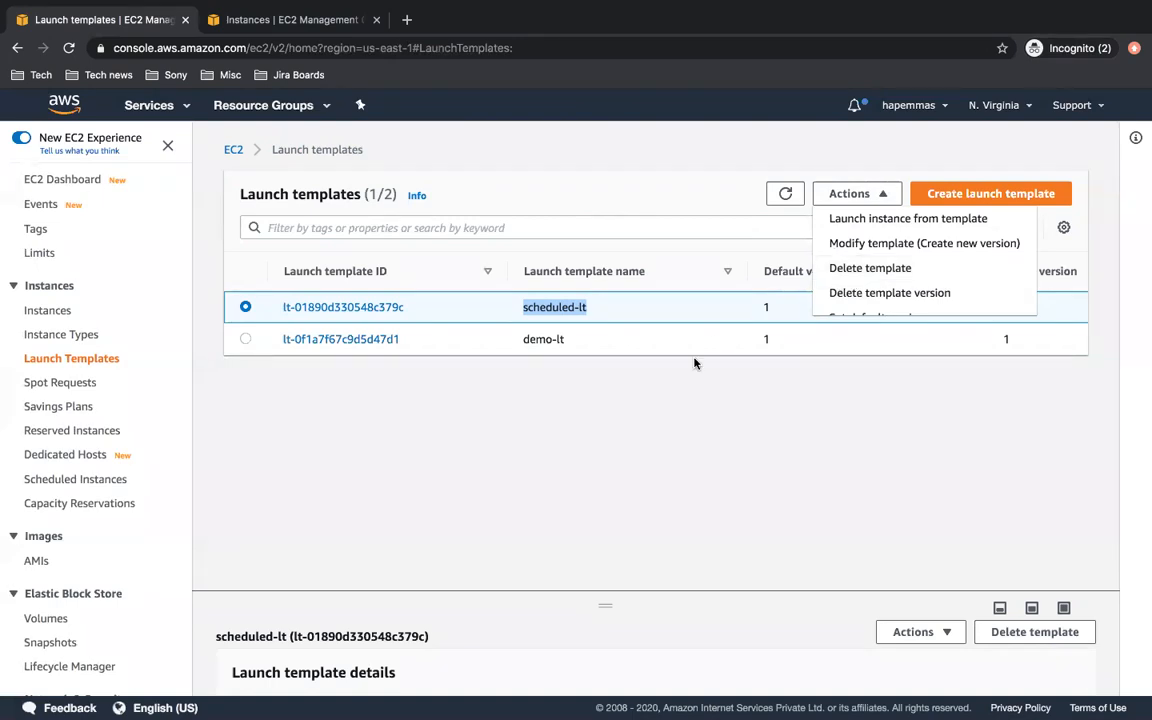
click(675, 405)
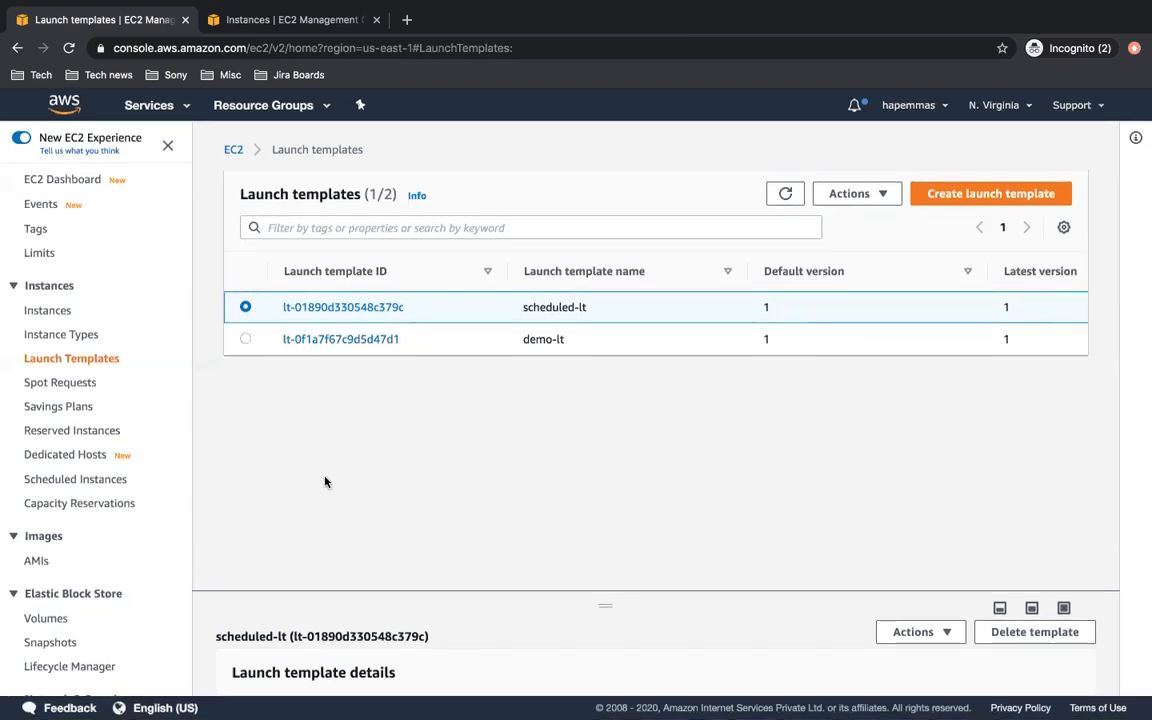
scroll(702, 653, down, 4)
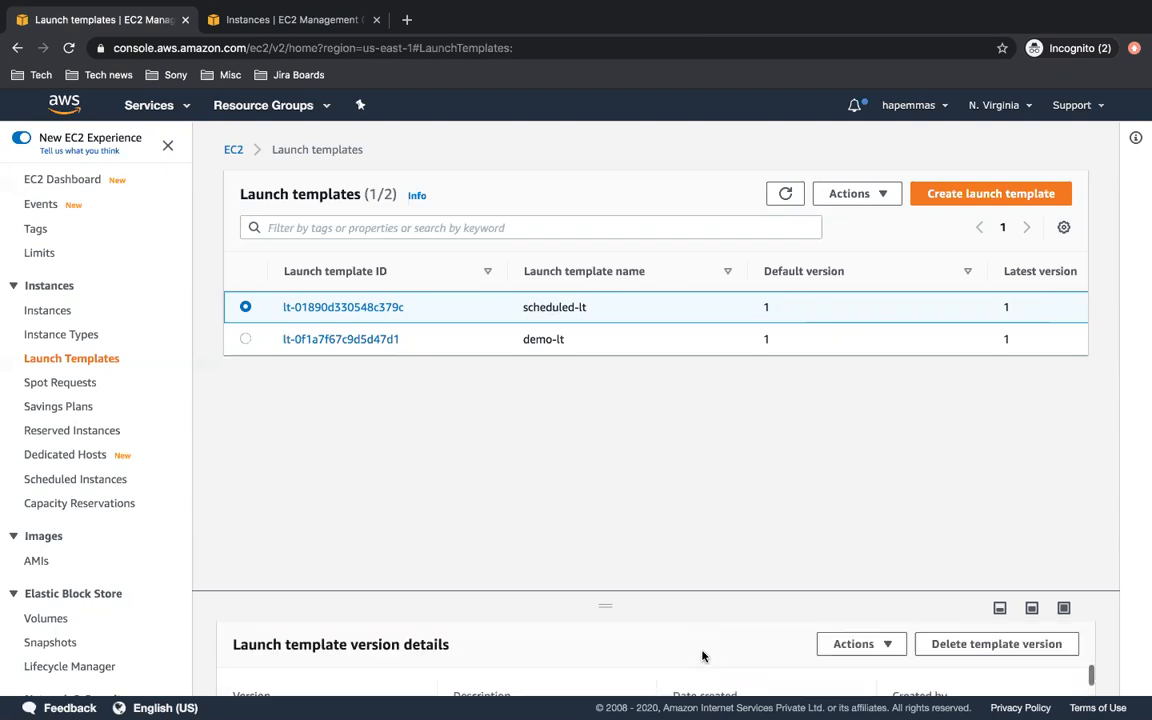
scroll(702, 655, up, 4)
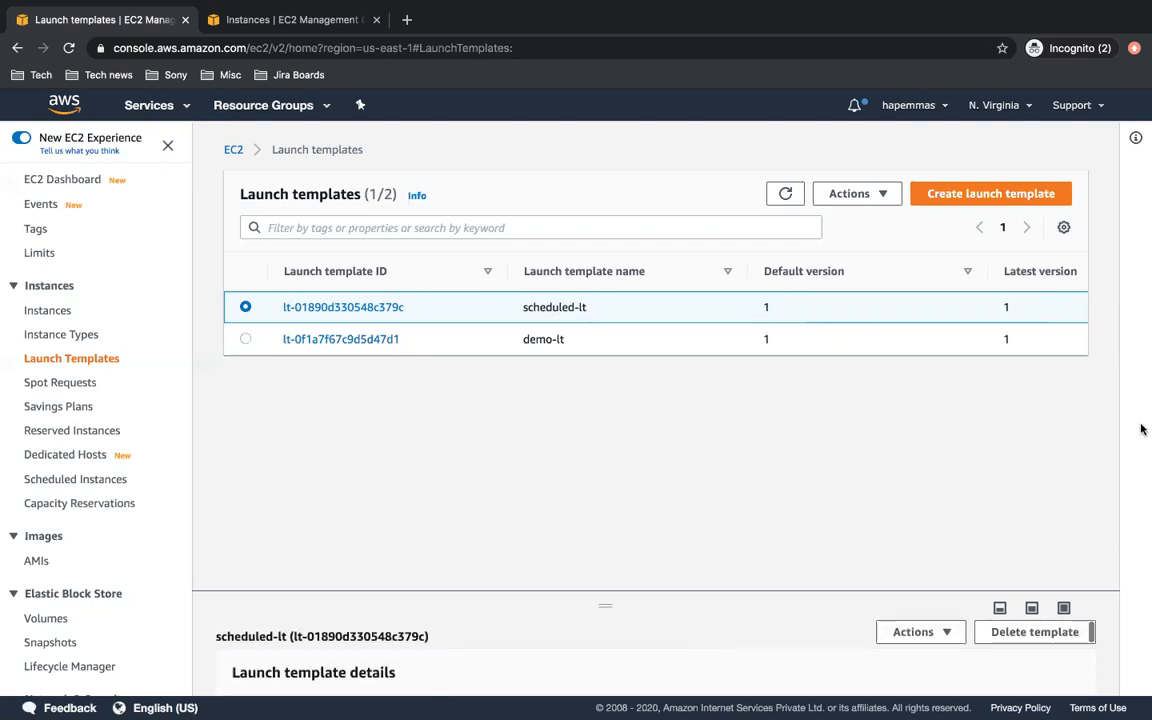
Start a new Auto Scaling group named scheduled-demo-asg that uses the scheduled-lt launch template
scroll(110, 489, down, 5)
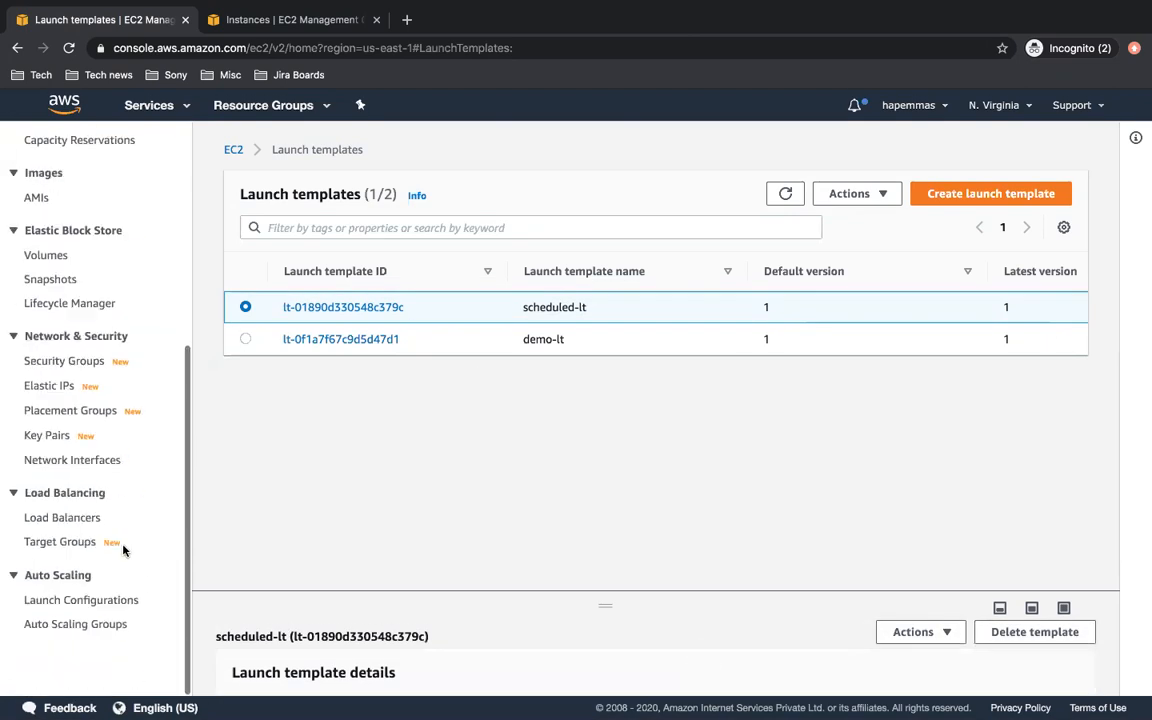
click(85, 624)
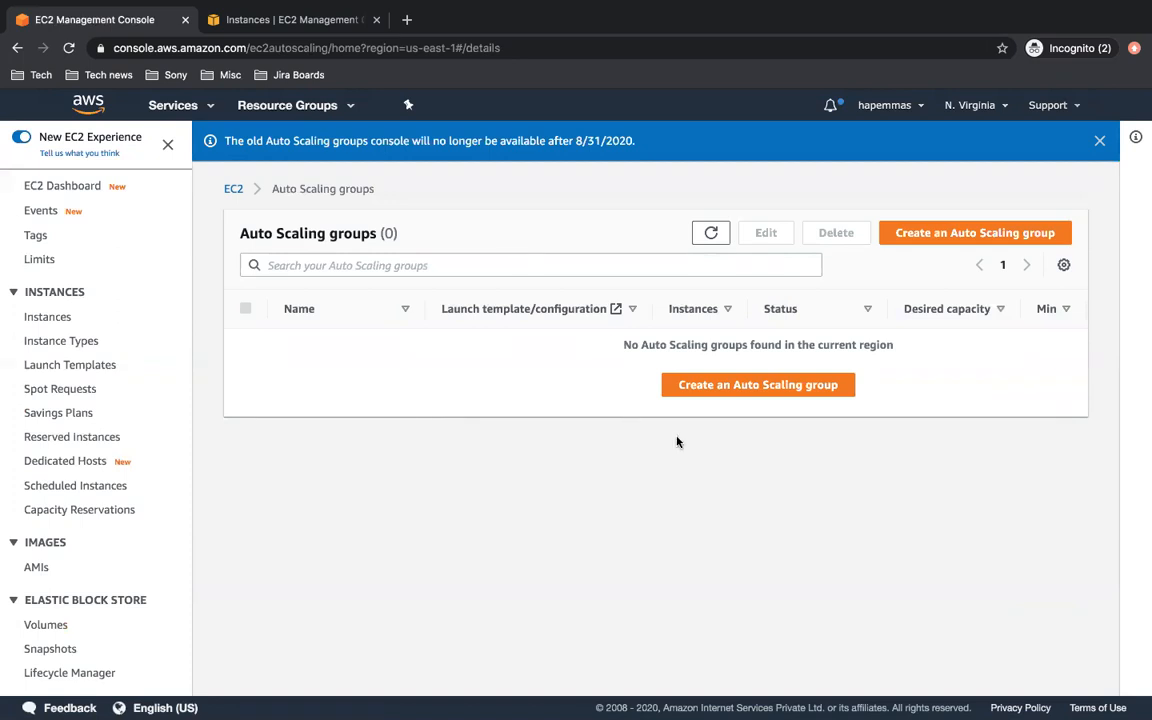
click(931, 242)
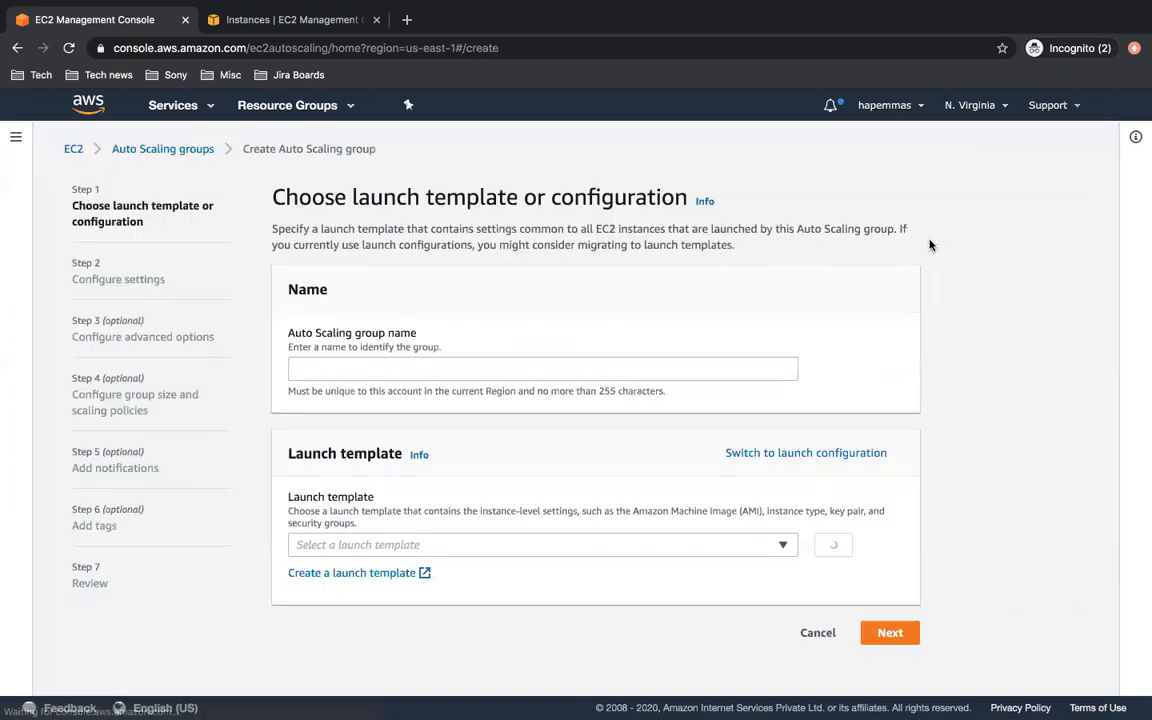
click(432, 358)
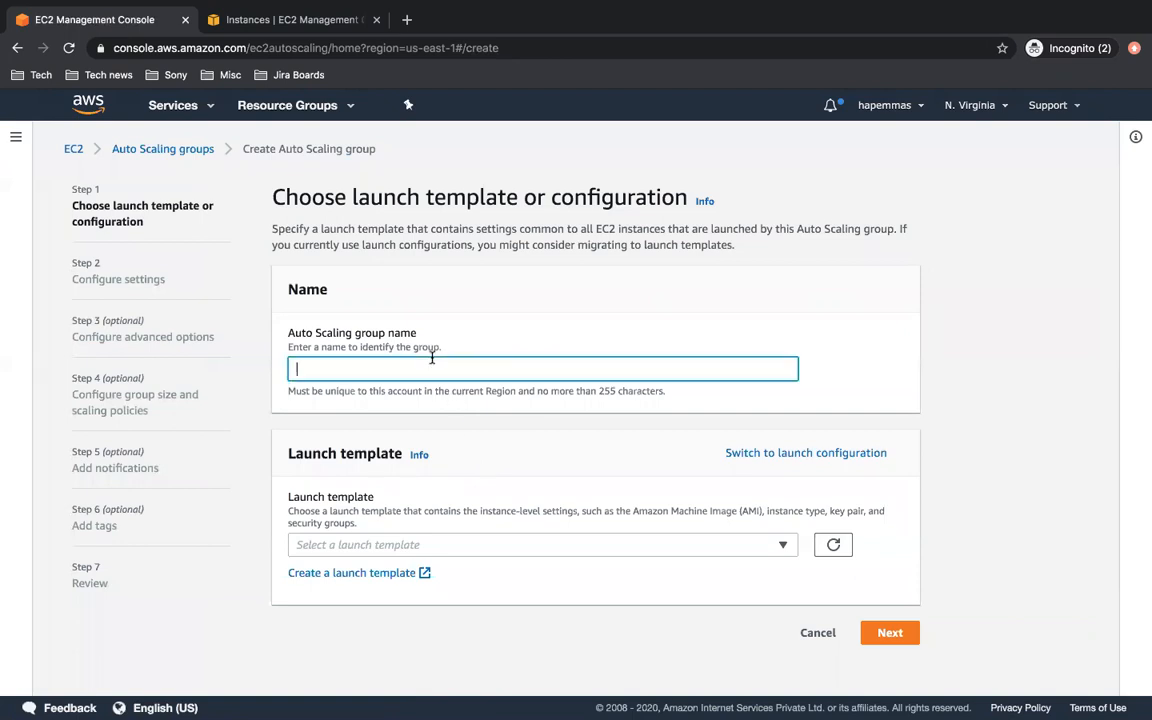
text(scheduled-demo-as)
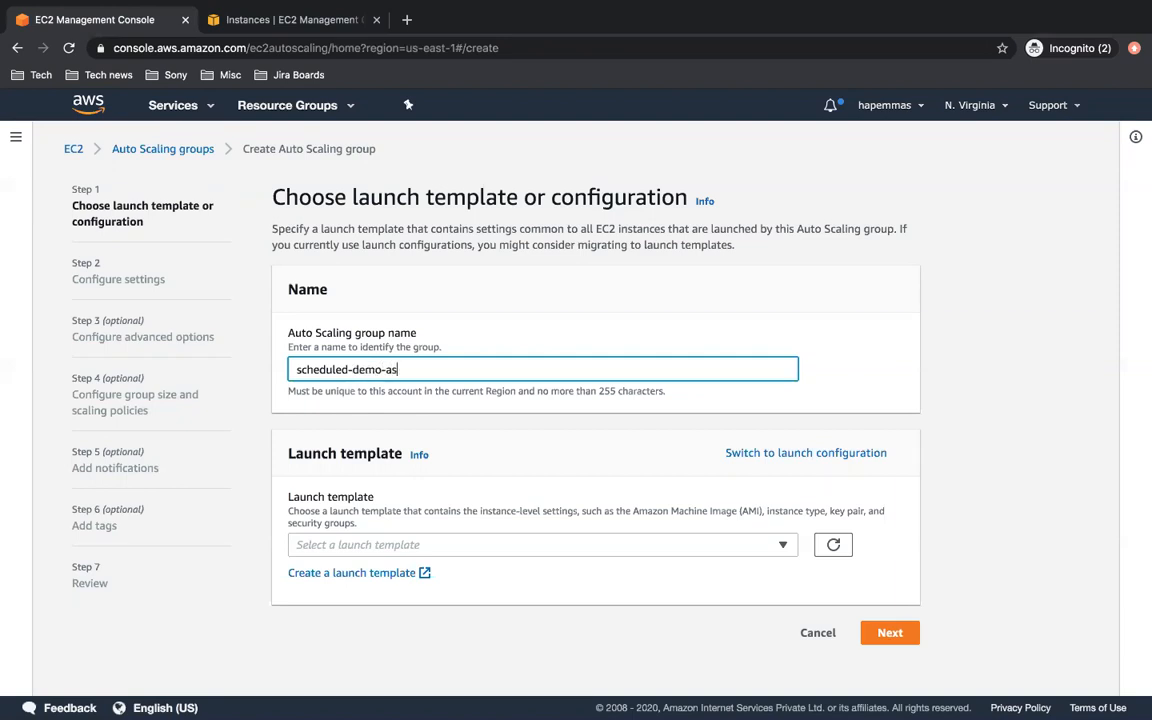
text(hg)
click(533, 548)
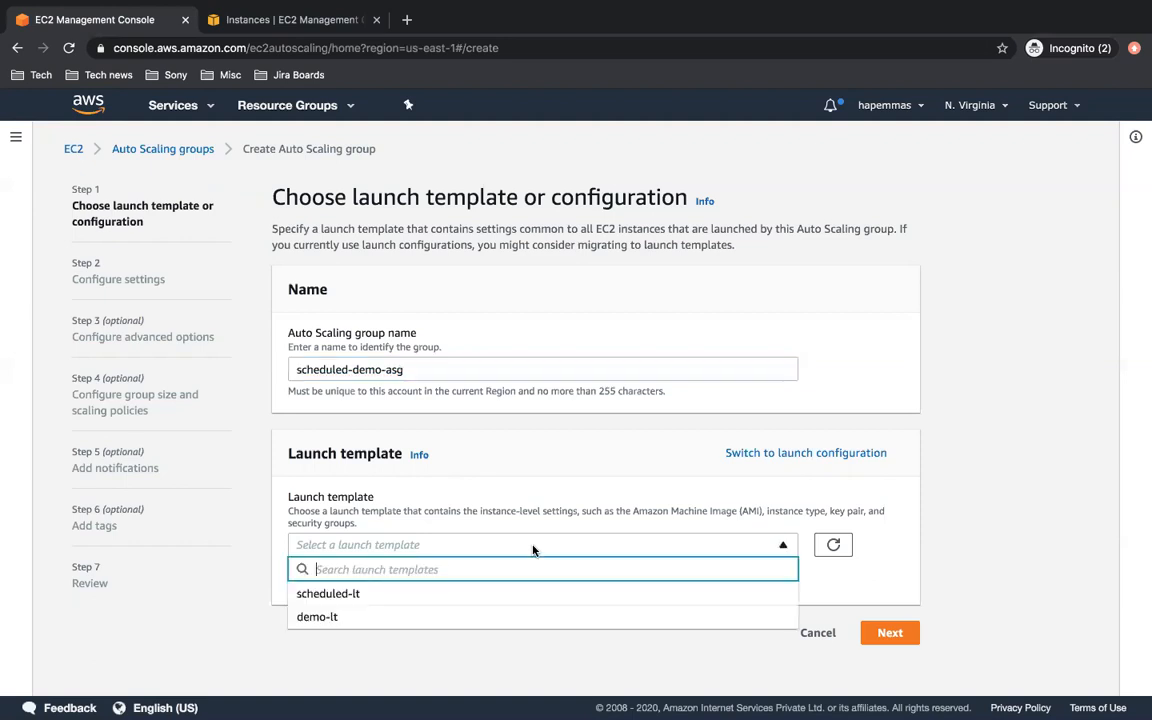
click(489, 598)
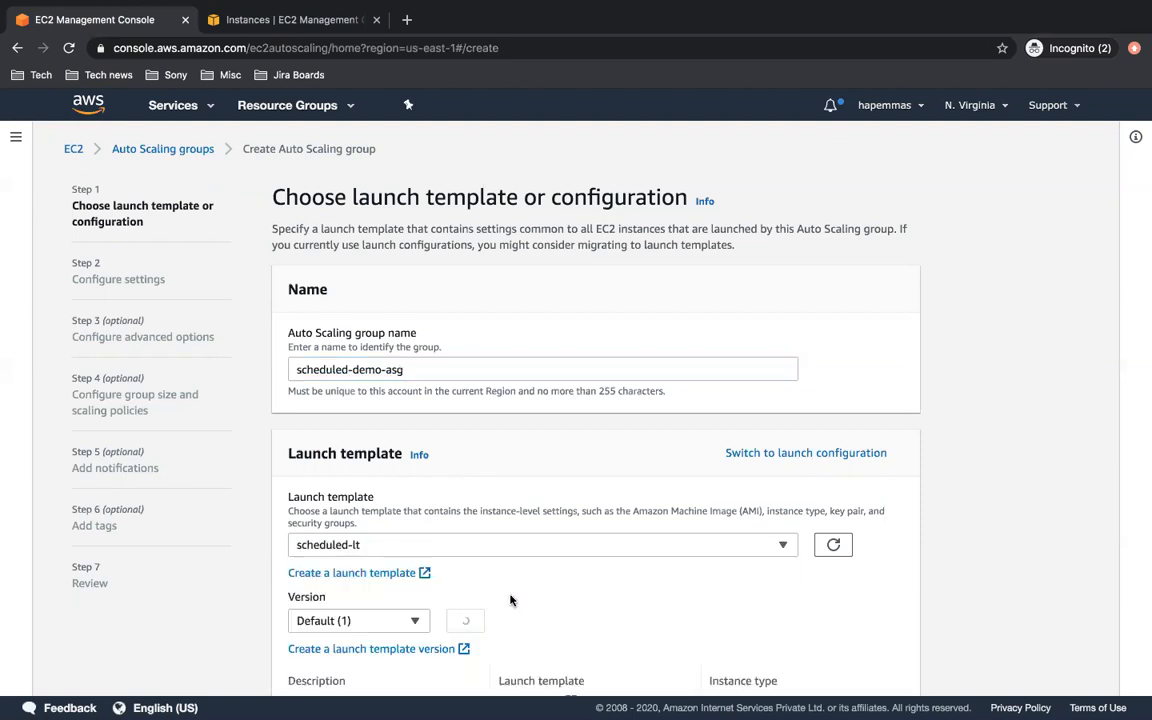
Examine the chosen launch template's version, AMI ID, instance type, key pair and security group before continuing
scroll(610, 590, down, 5)
scroll(610, 590, down, 1)
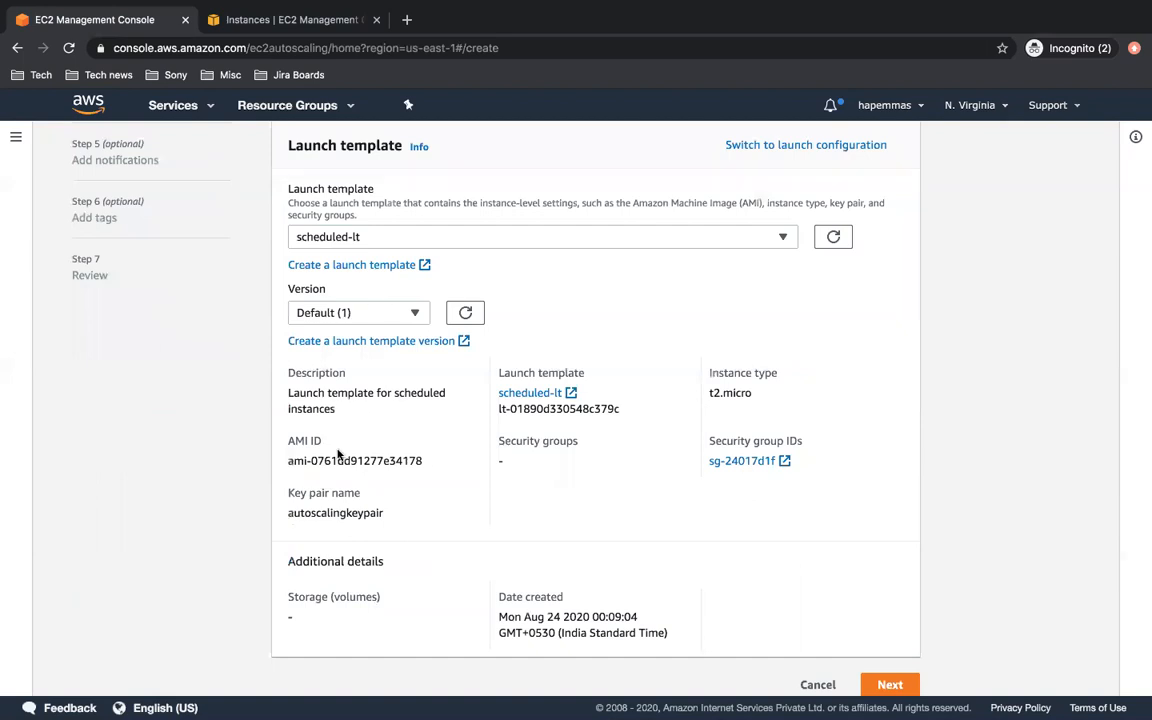
drag(285, 462, 432, 463)
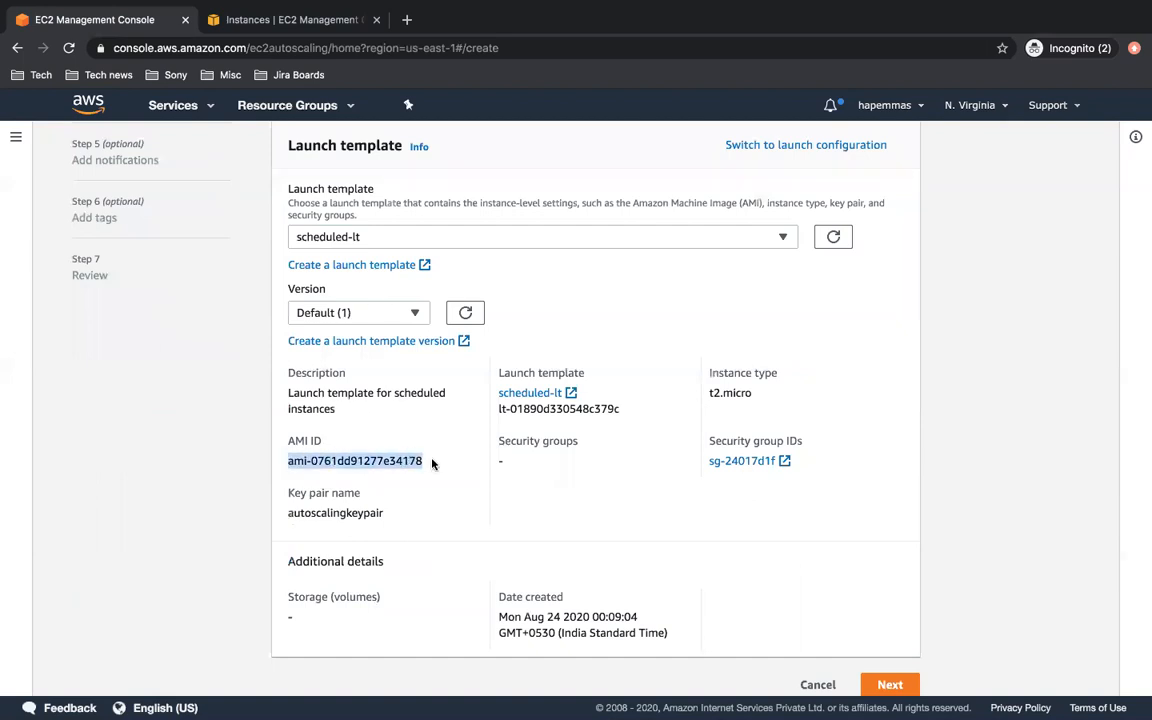
click(432, 463)
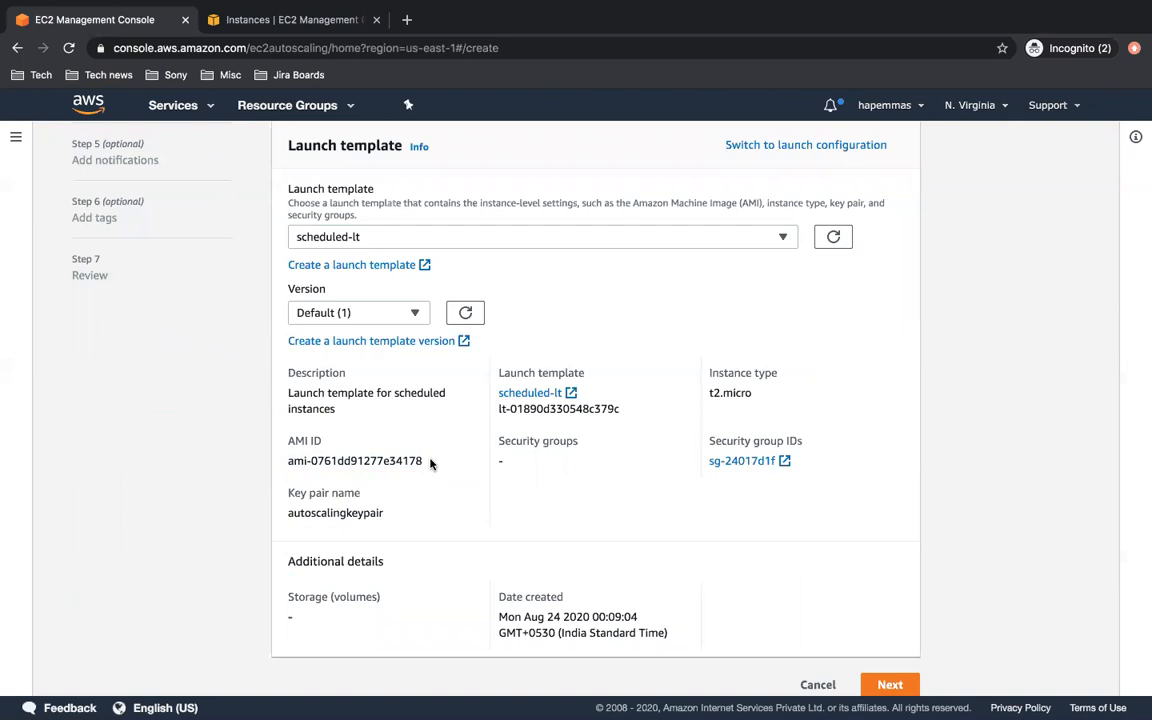
scroll(430, 462, up, 1)
drag(709, 429, 745, 425)
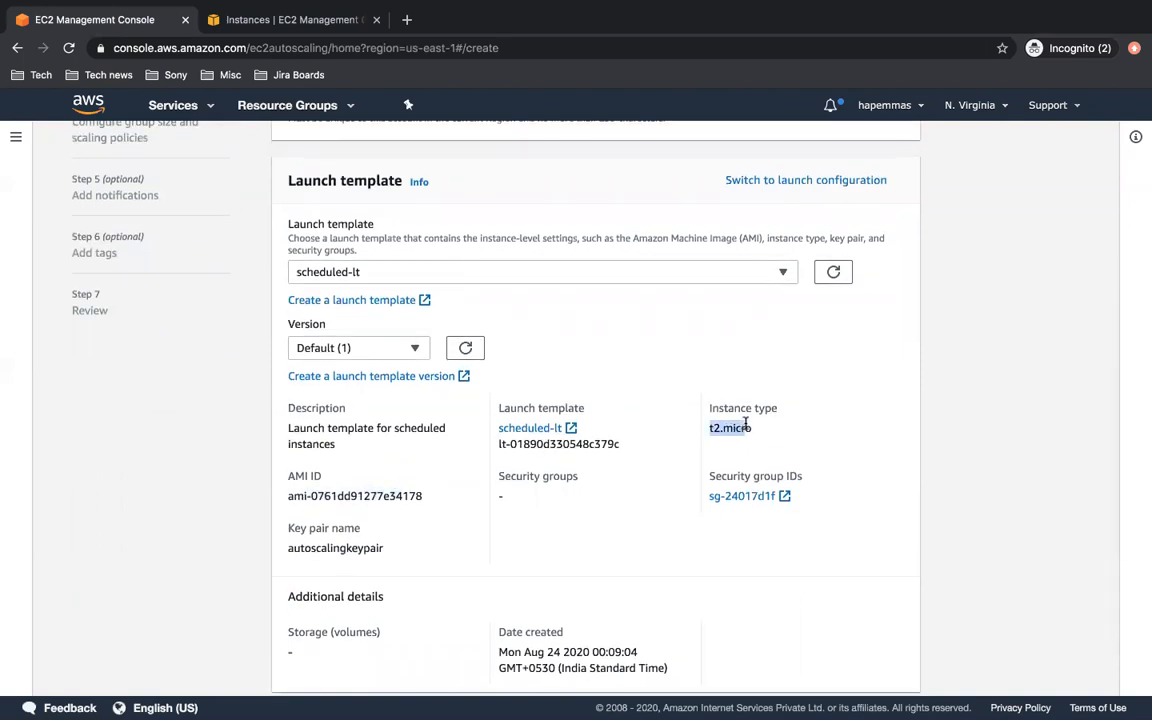
click(684, 388)
scroll(660, 531, down, 1)
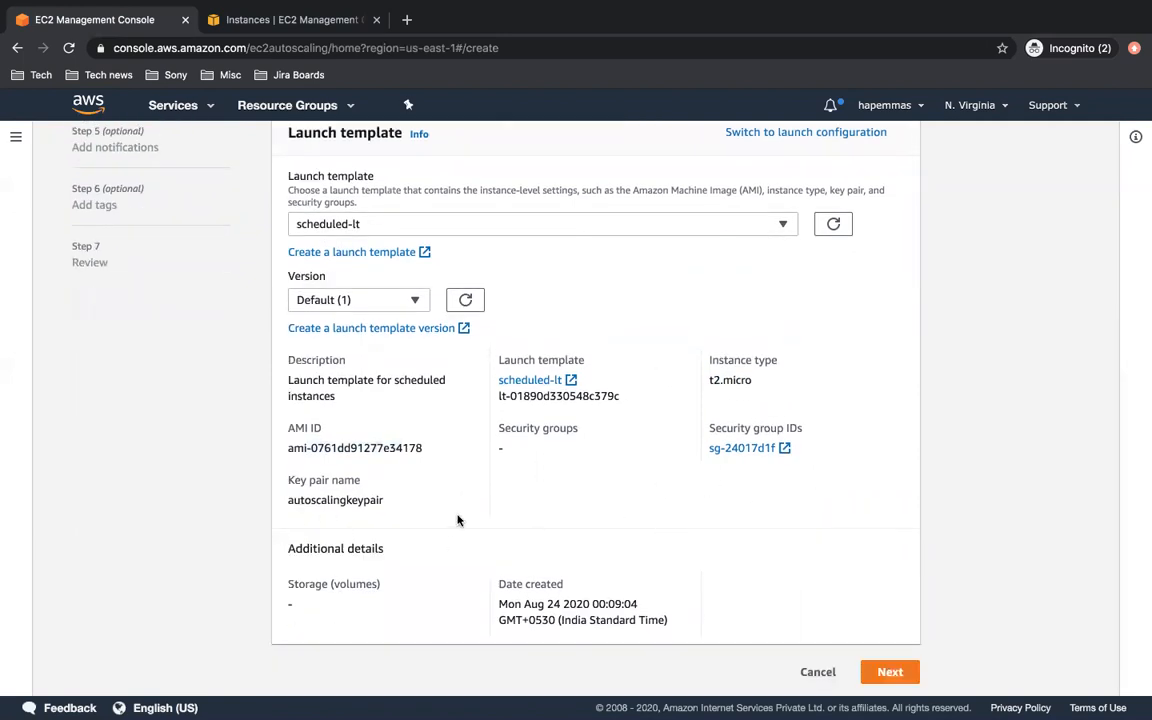
scroll(458, 520, up, 4)
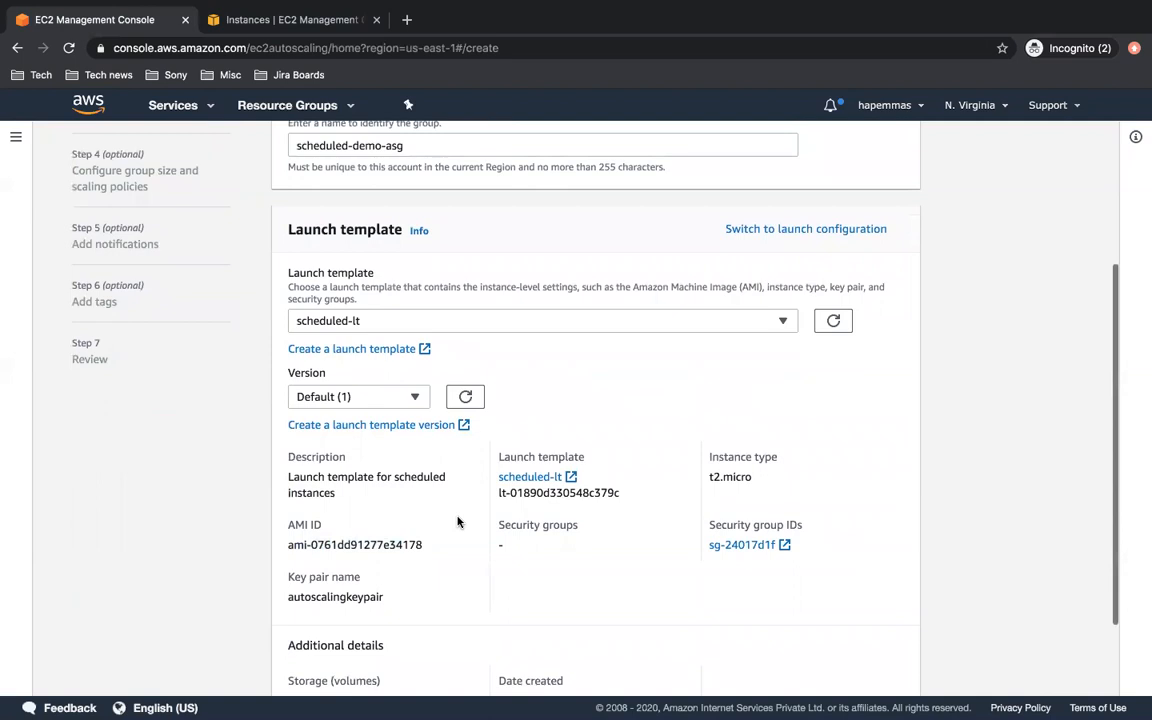
scroll(658, 514, up, 3)
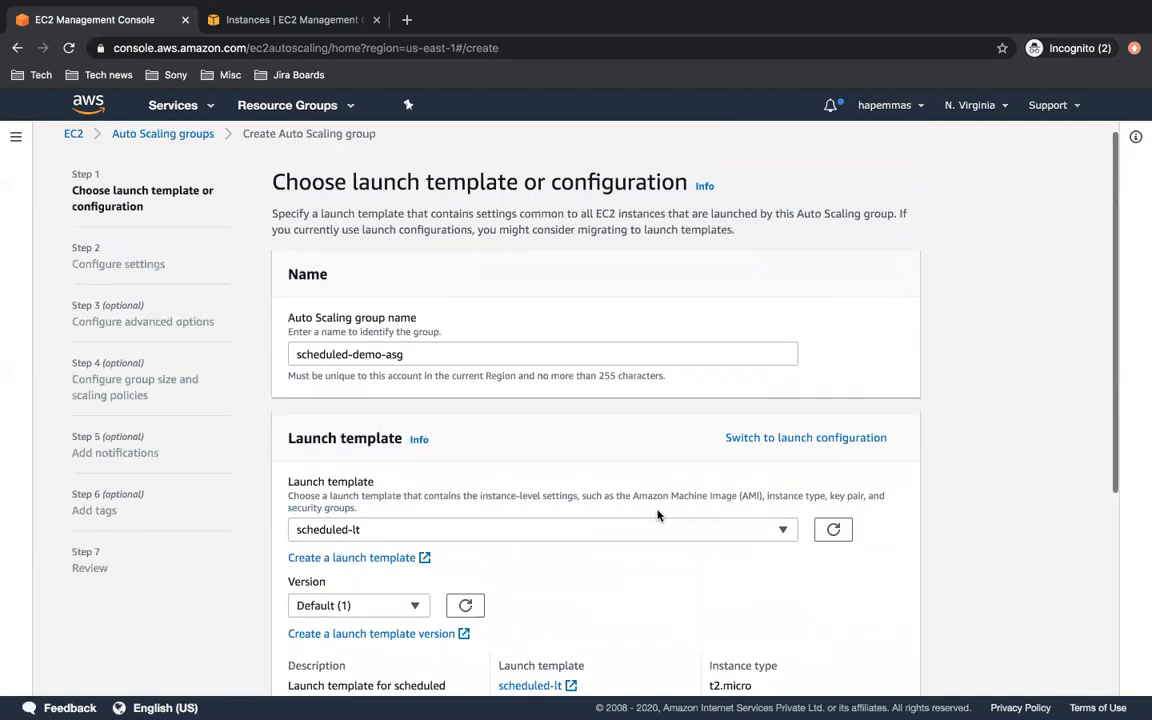
scroll(658, 514, down, 7)
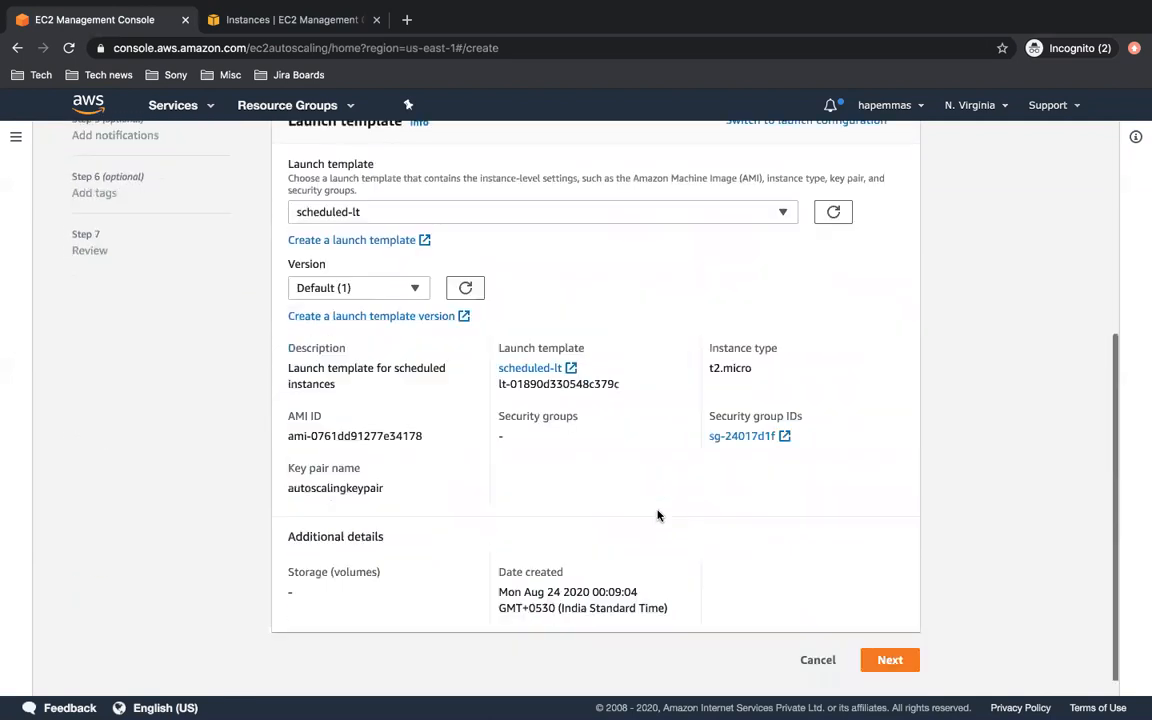
Proceed to the group's network settings and add the default subnets in us-east-1a, us-east-1b and us-east-1c
click(888, 660)
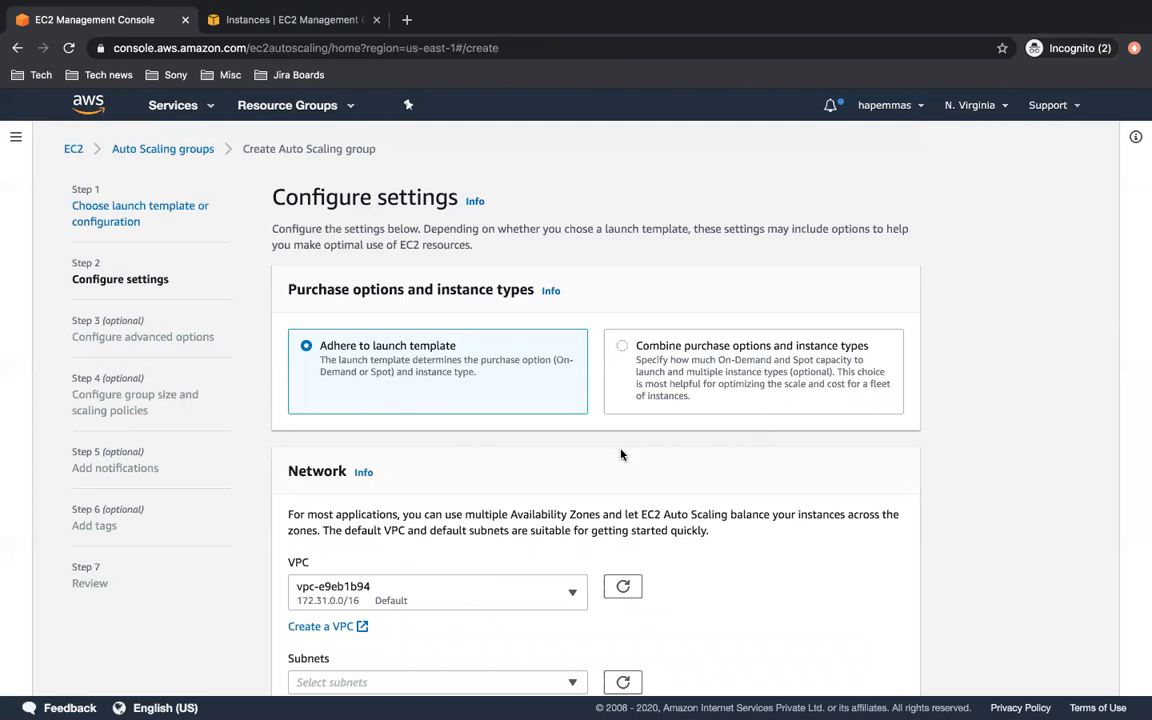
scroll(620, 380, down, 2)
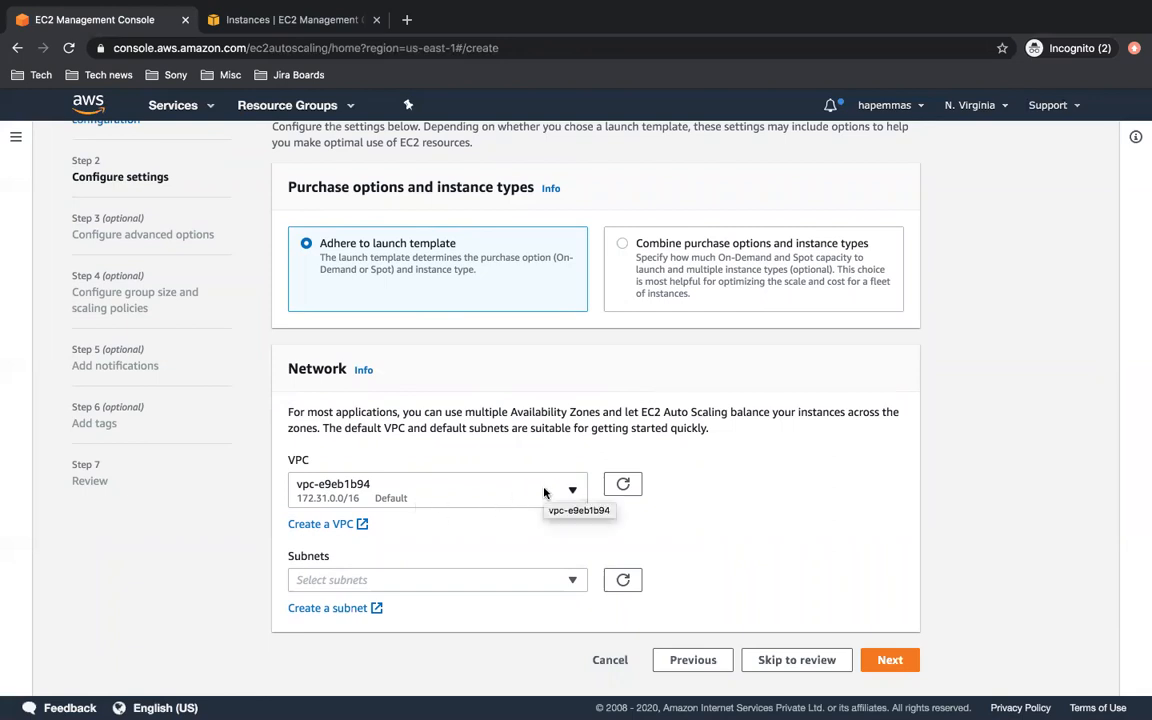
click(569, 583)
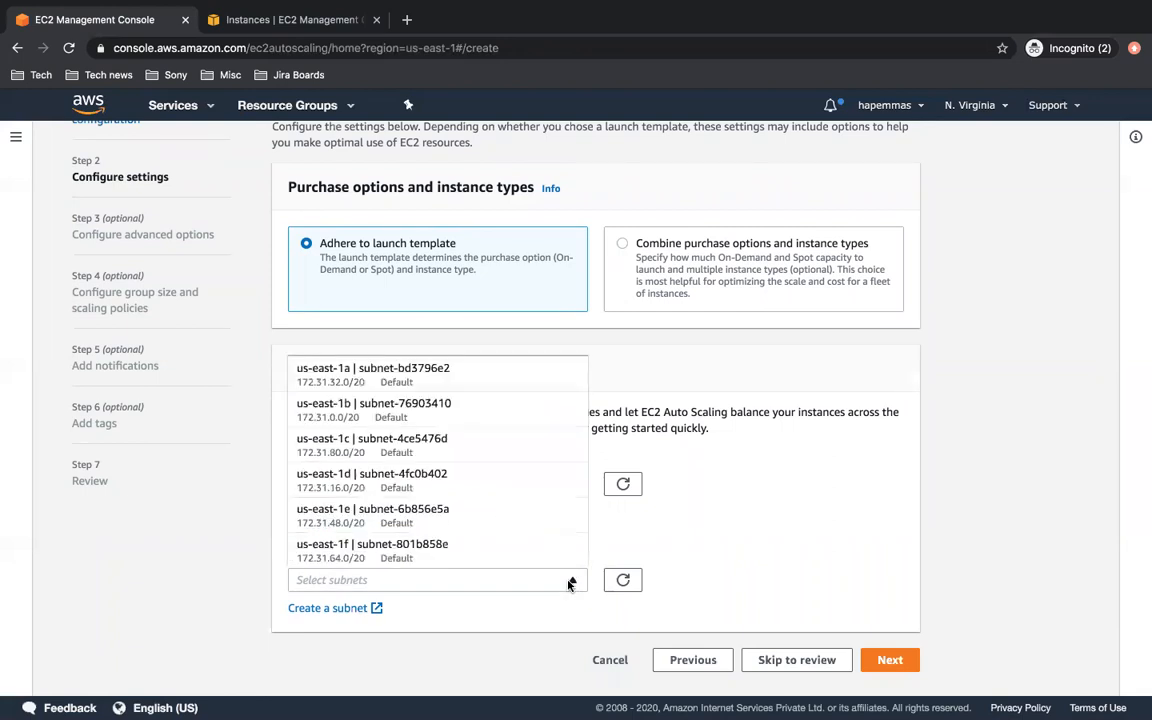
click(484, 388)
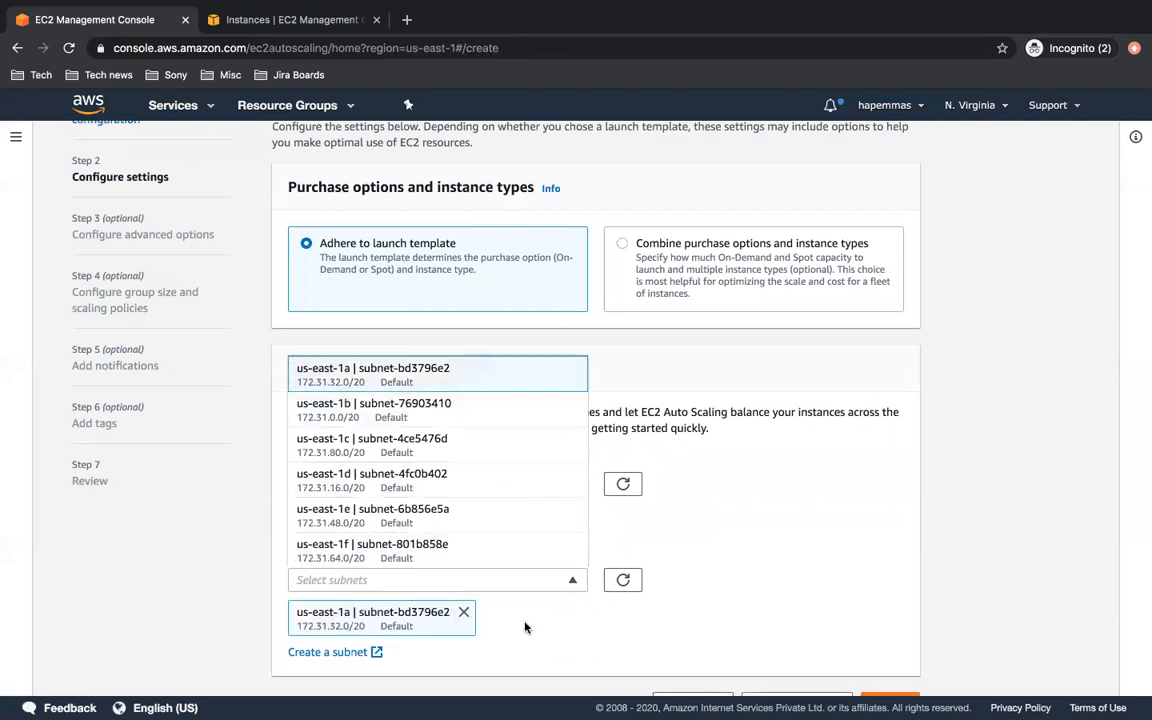
click(491, 409)
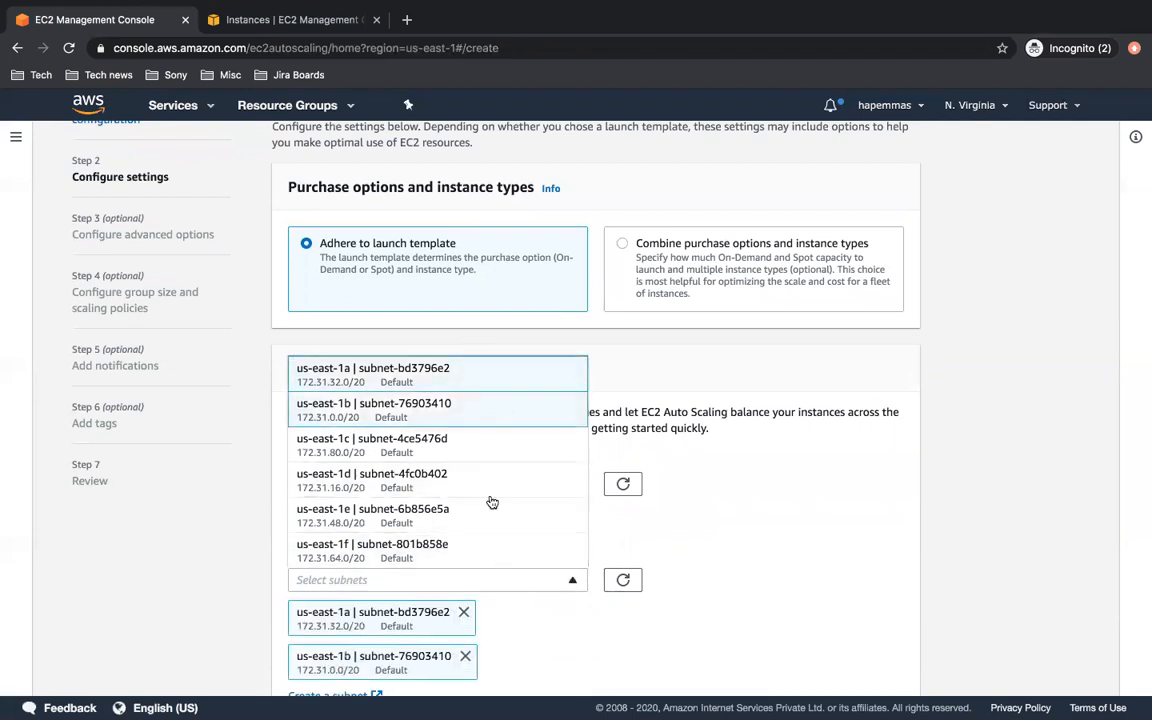
click(495, 450)
click(763, 563)
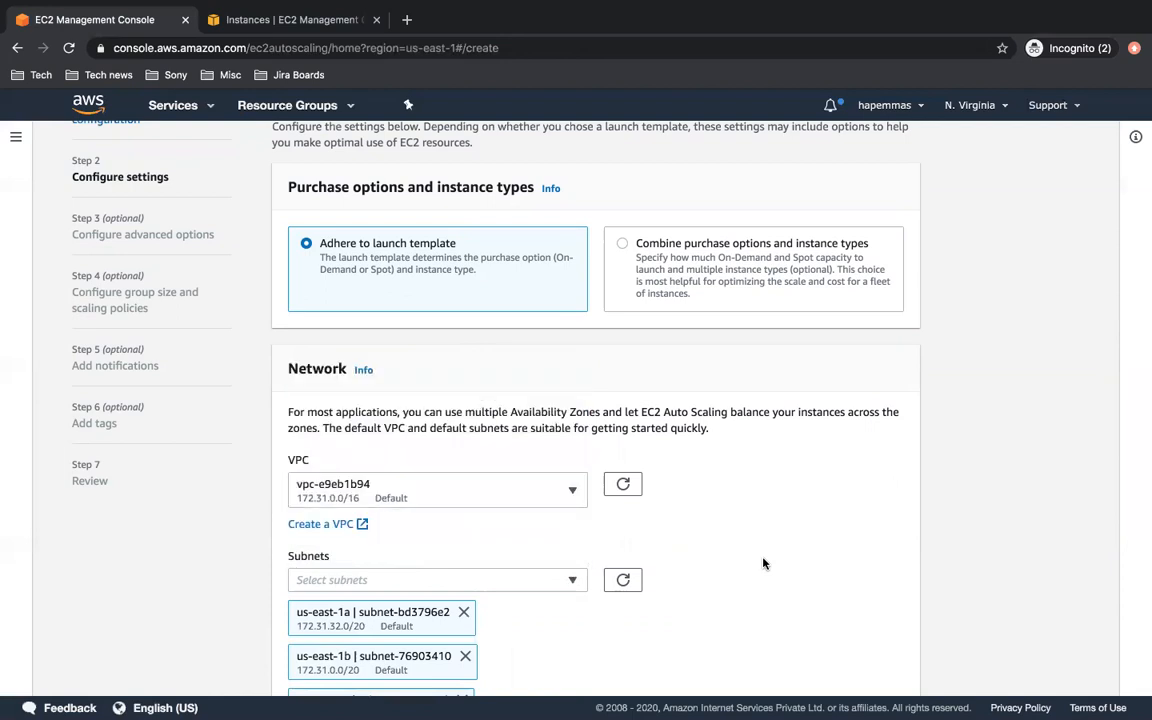
Continue to the group's advanced options, enable load balancing for an Application or Network Load Balancer, and check the available target groups
scroll(763, 563, down, 3)
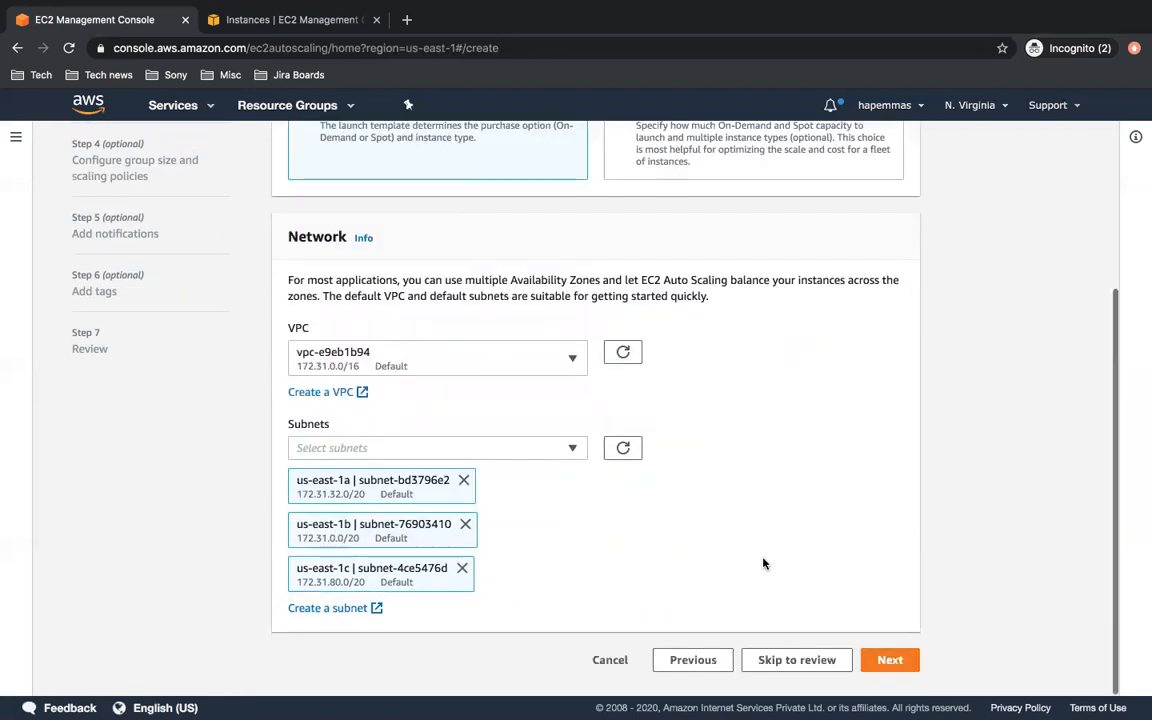
click(908, 662)
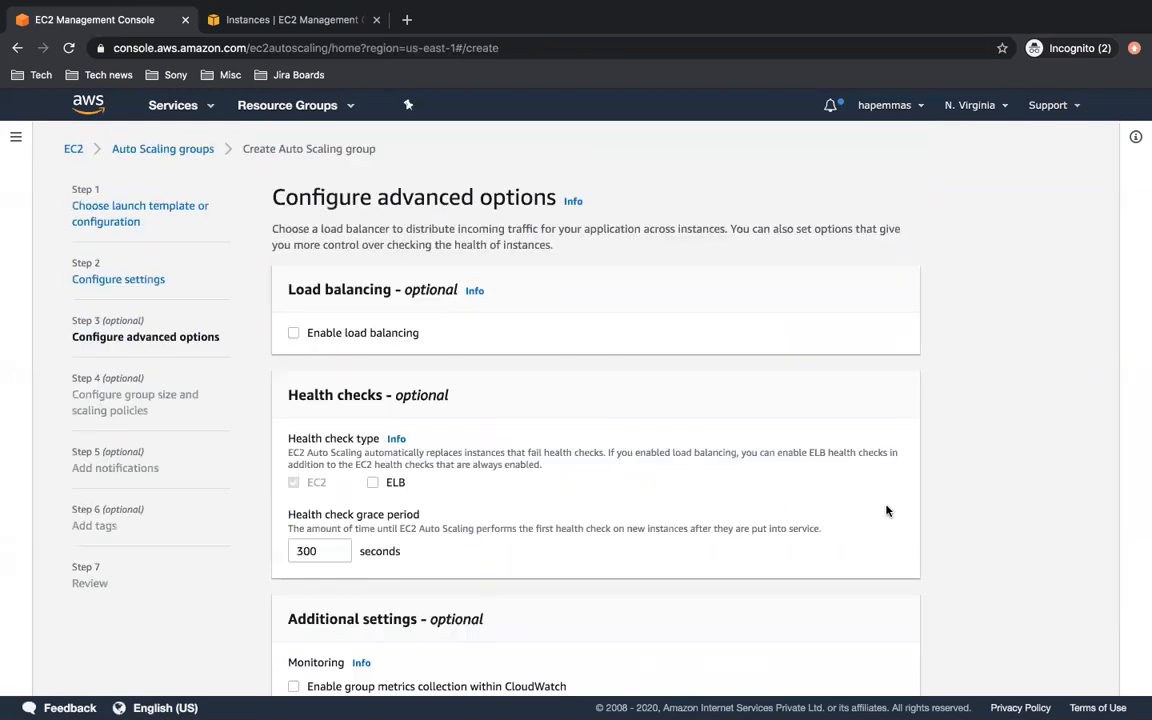
scroll(553, 427, down, 2)
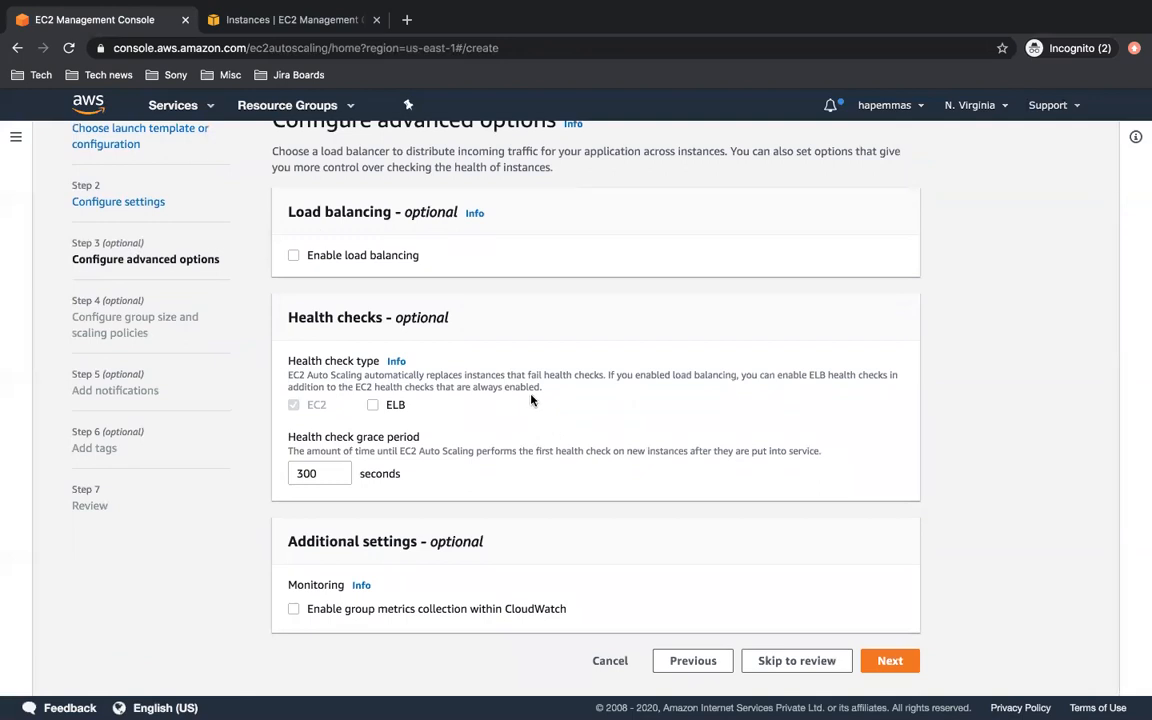
scroll(531, 400, up, 2)
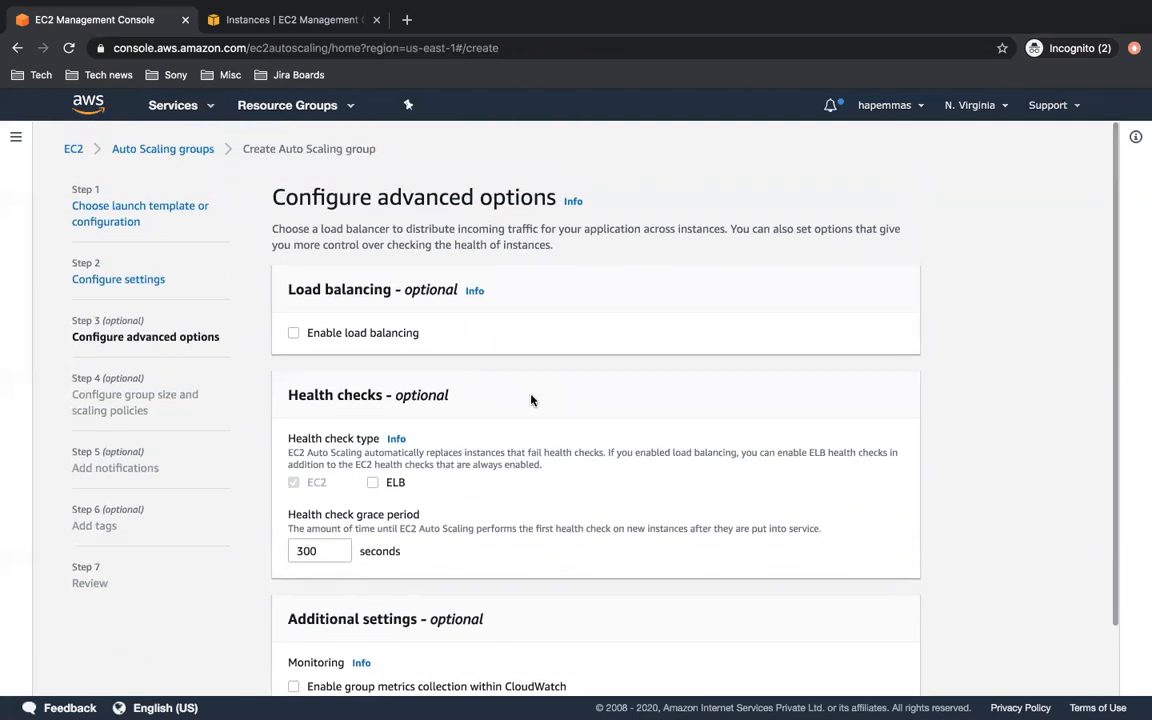
click(294, 334)
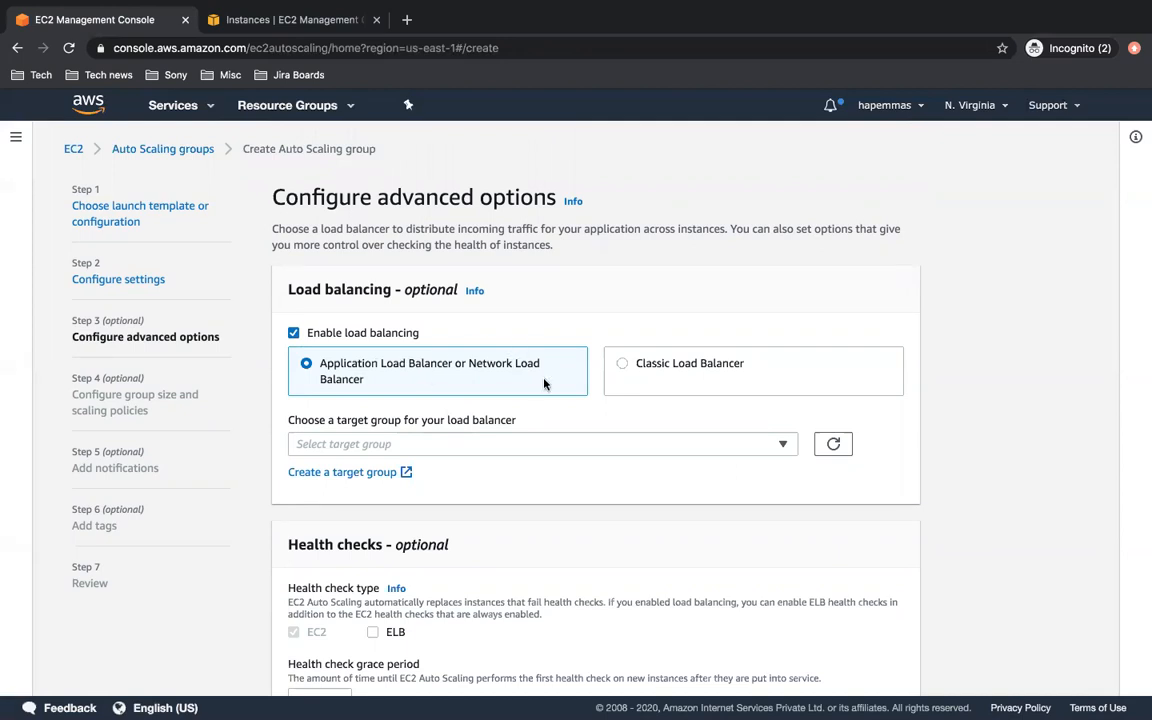
click(561, 443)
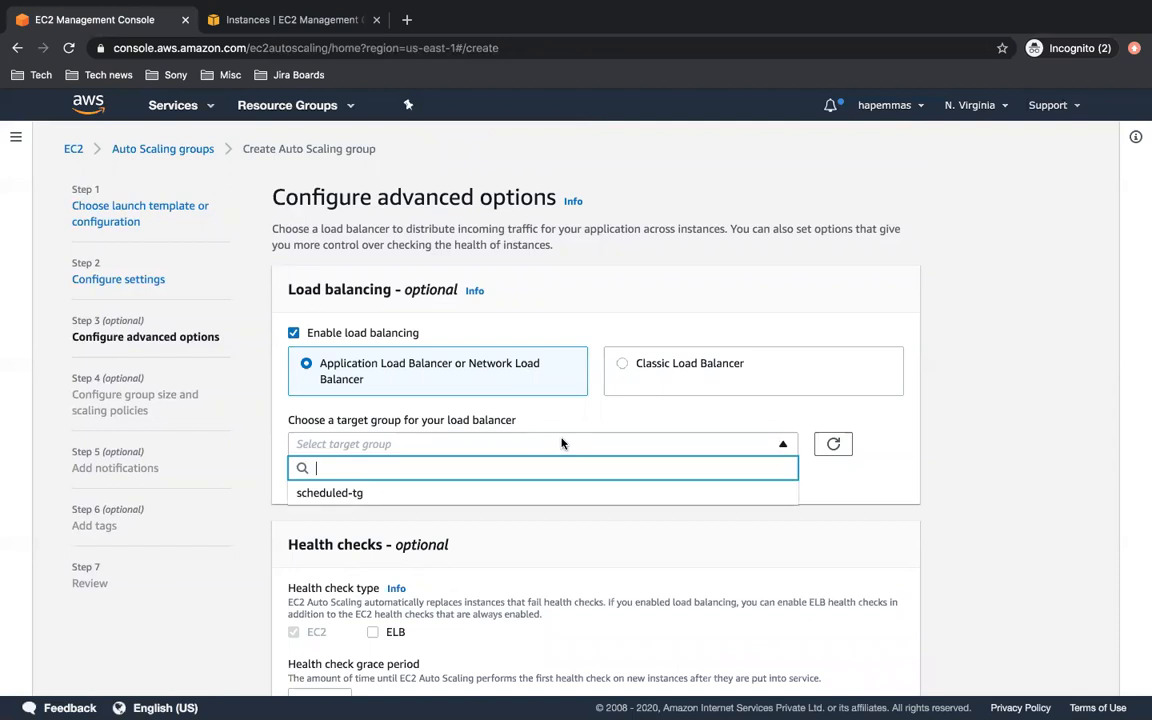
click(508, 548)
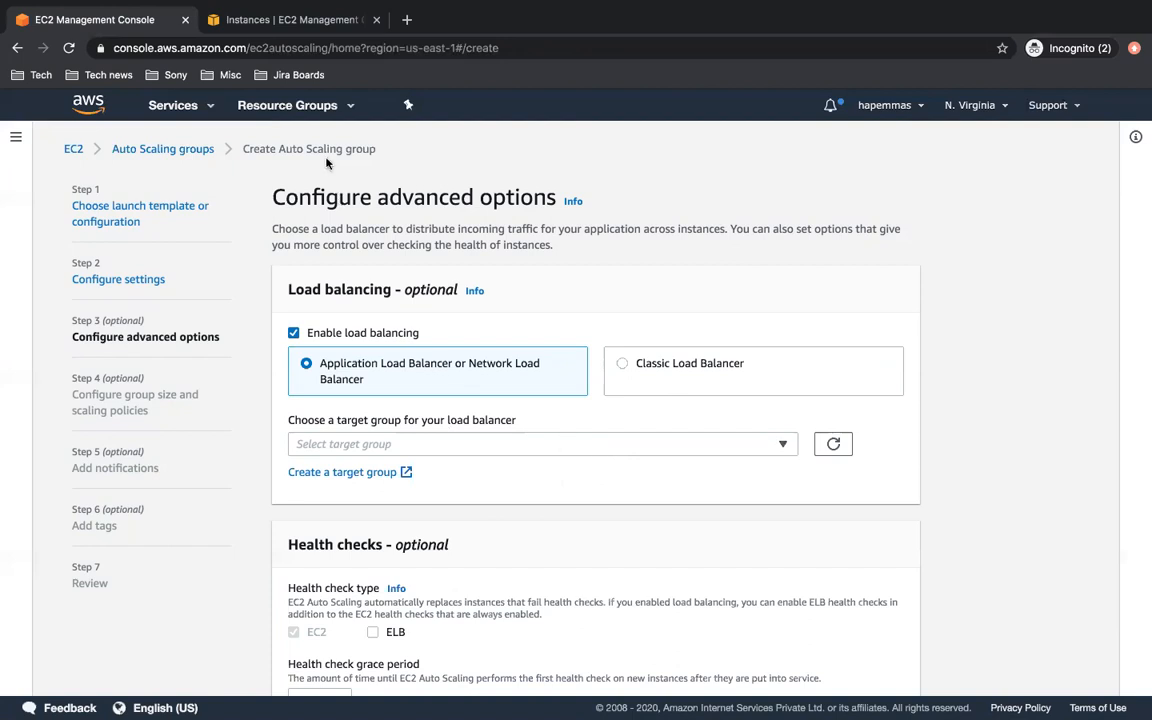
Open the EC2 target groups list in a separate browser tab and show the details of scheduled-tg
click(288, 22)
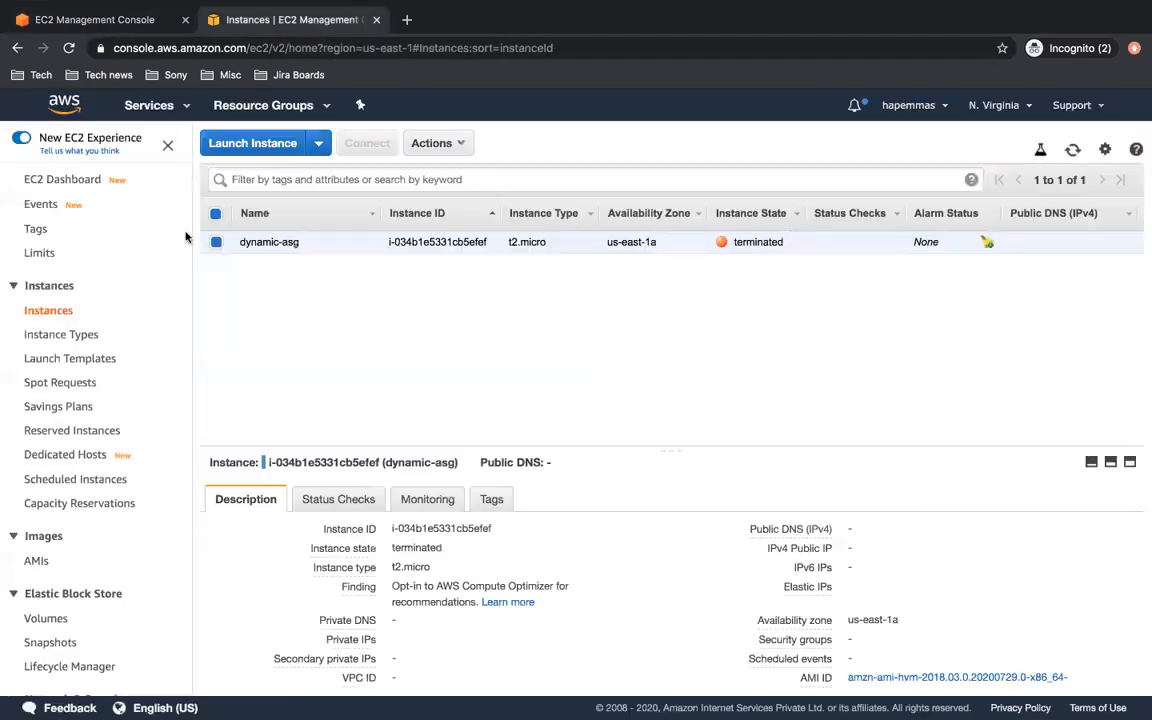
scroll(55, 468, down, 5)
scroll(77, 391, up, 1)
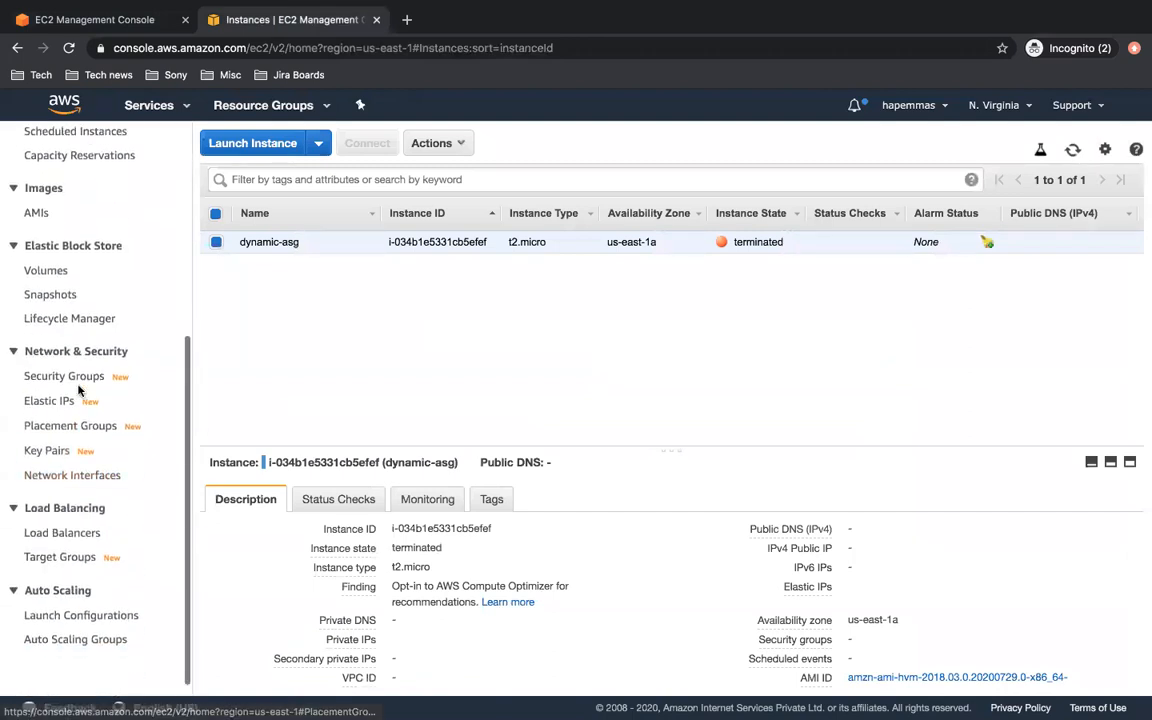
scroll(78, 390, up, 6)
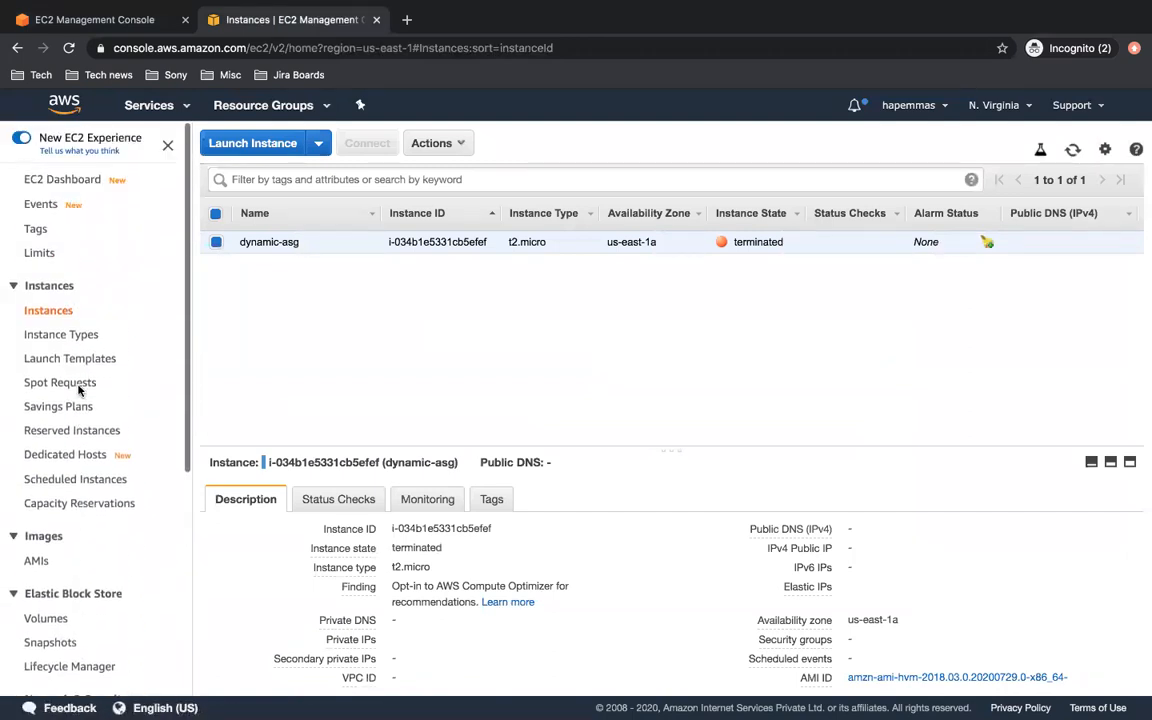
scroll(78, 390, down, 7)
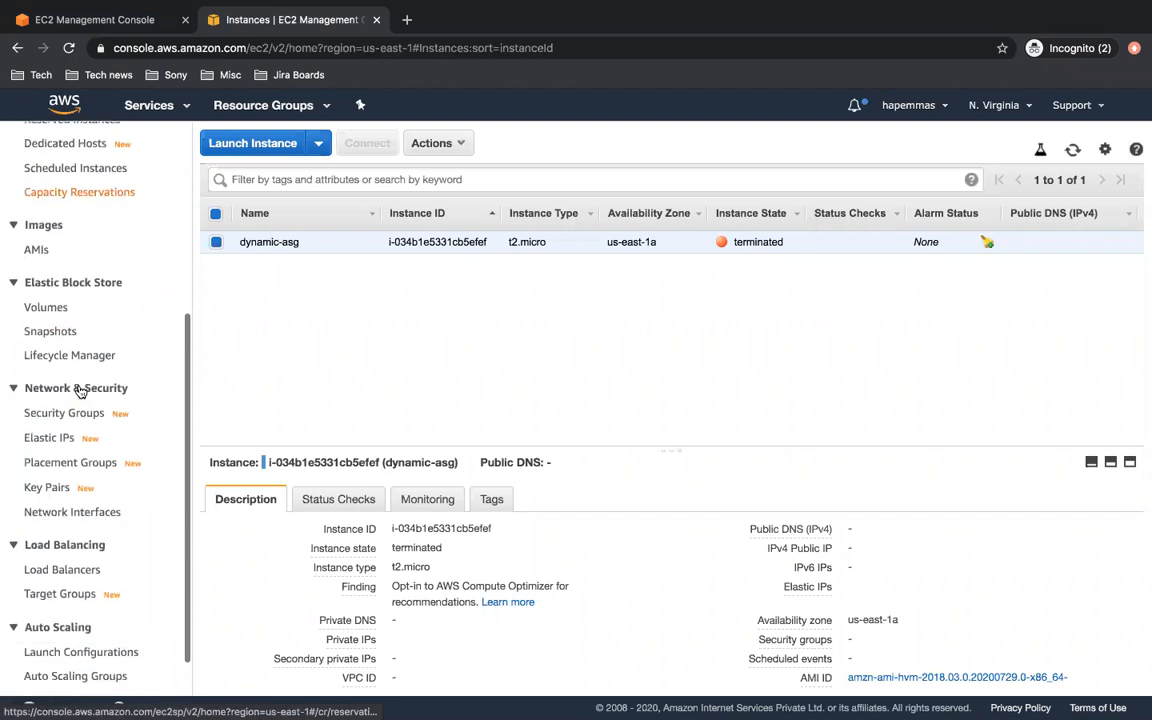
middle_click(59, 538)
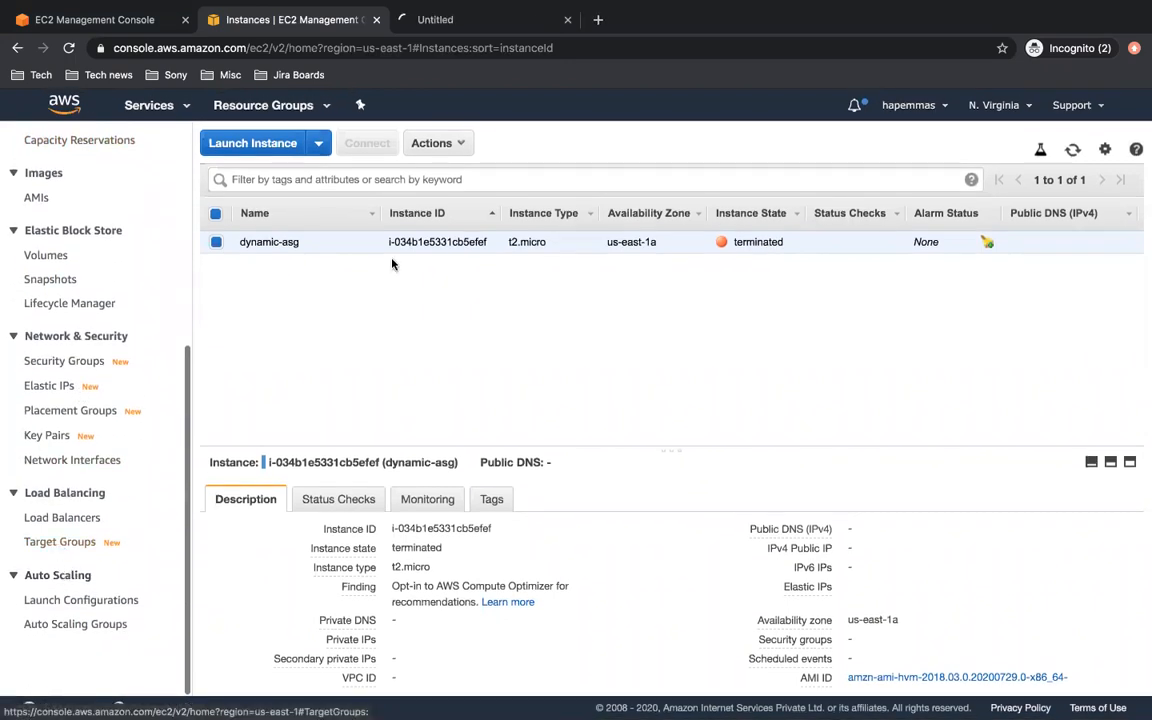
click(458, 20)
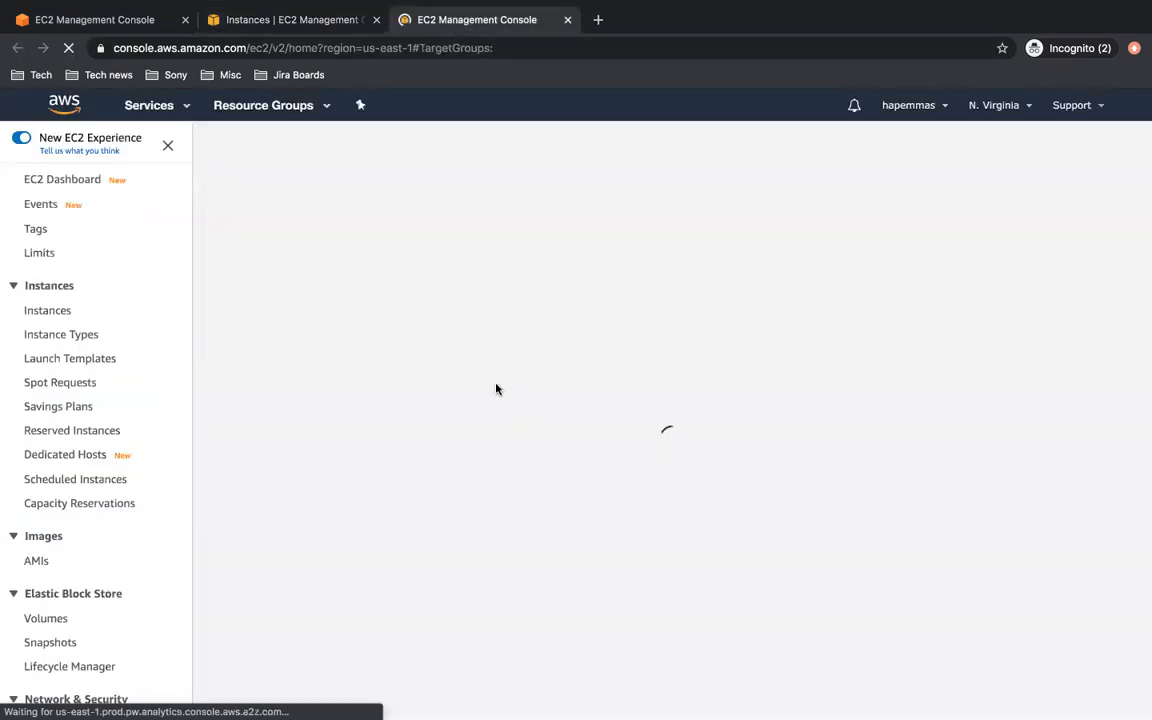
click(335, 308)
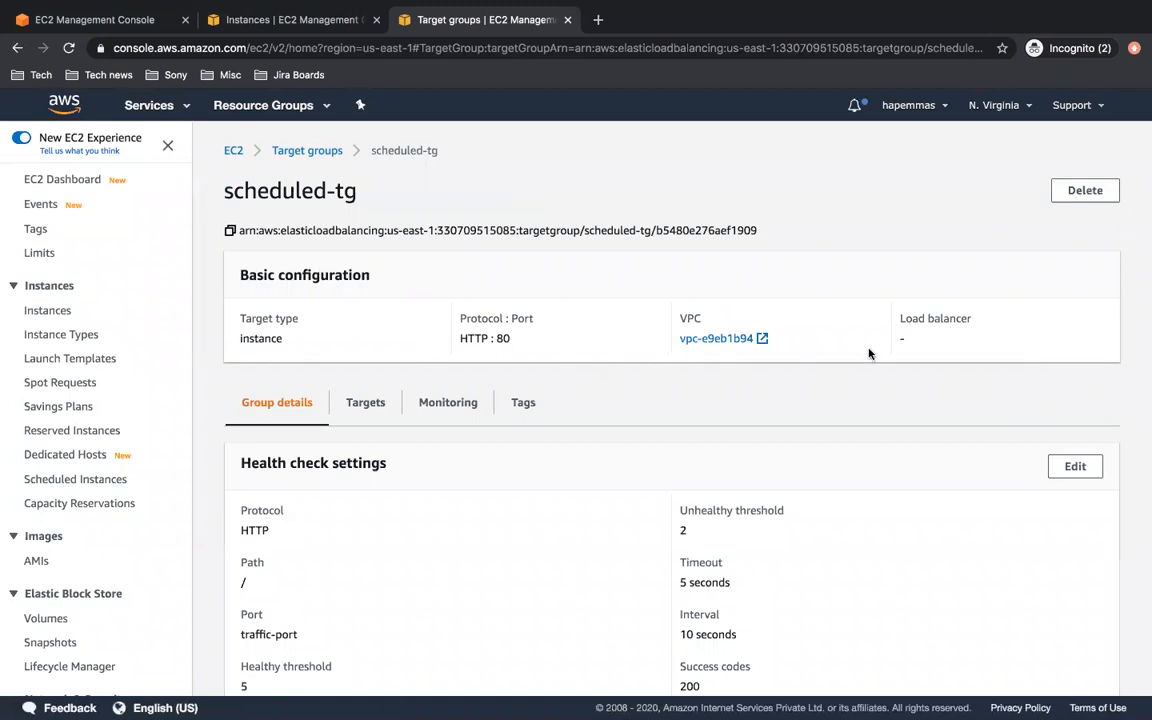
Examine scheduled-tg's health check settings, attributes, registered targets and monitoring graphs
scroll(868, 353, down, 3)
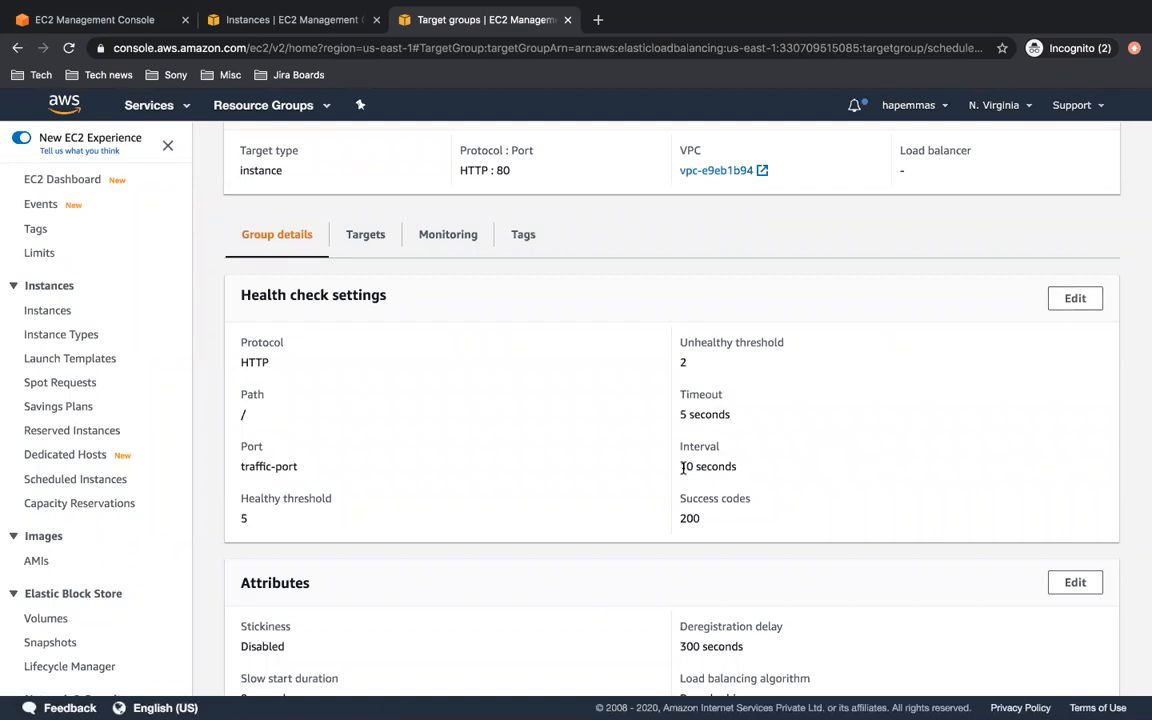
drag(679, 465, 743, 470)
click(743, 470)
scroll(743, 470, down, 2)
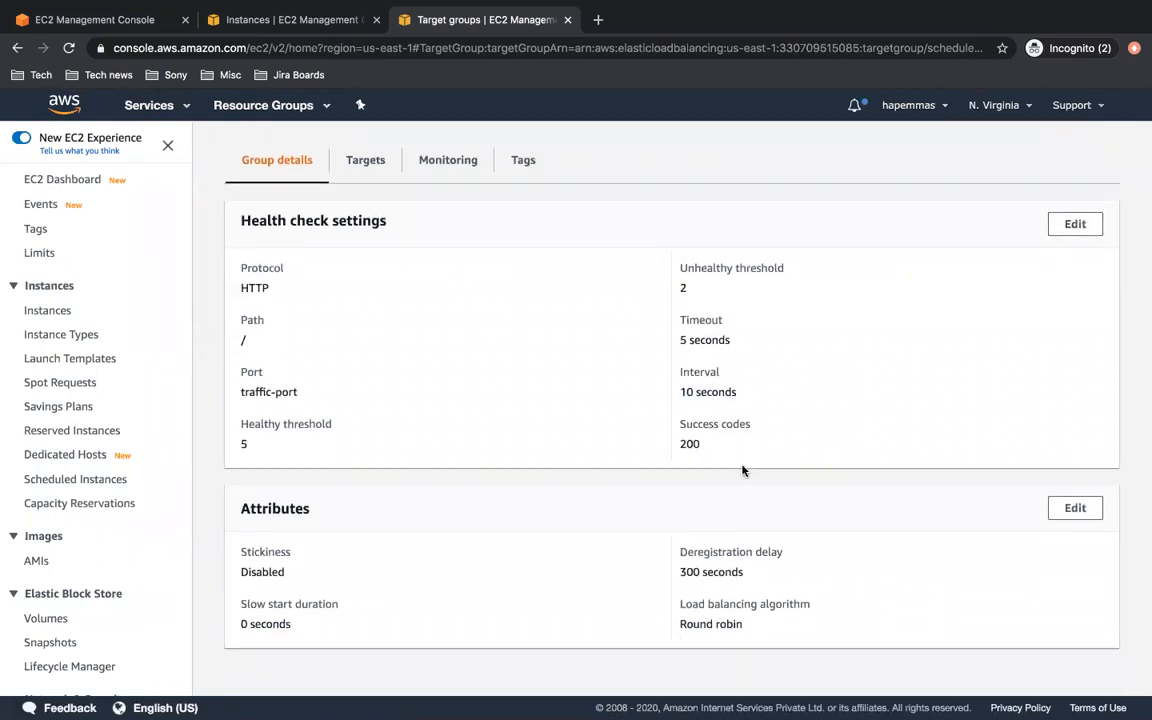
scroll(742, 470, up, 5)
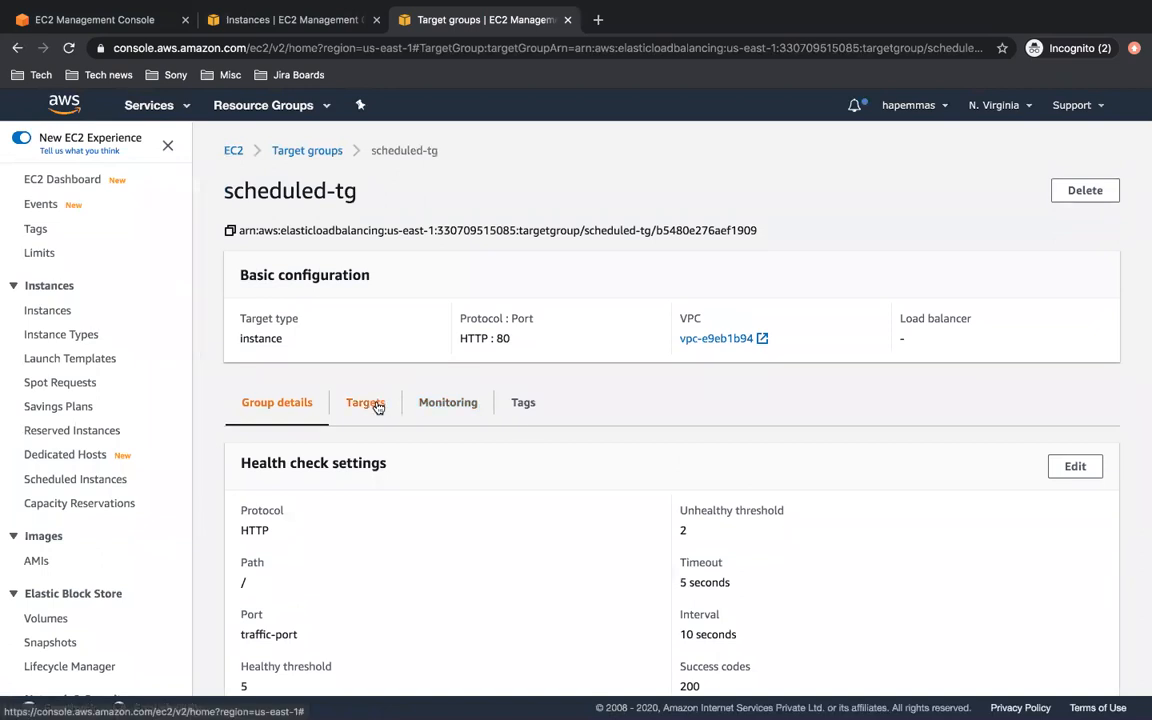
click(377, 406)
click(443, 408)
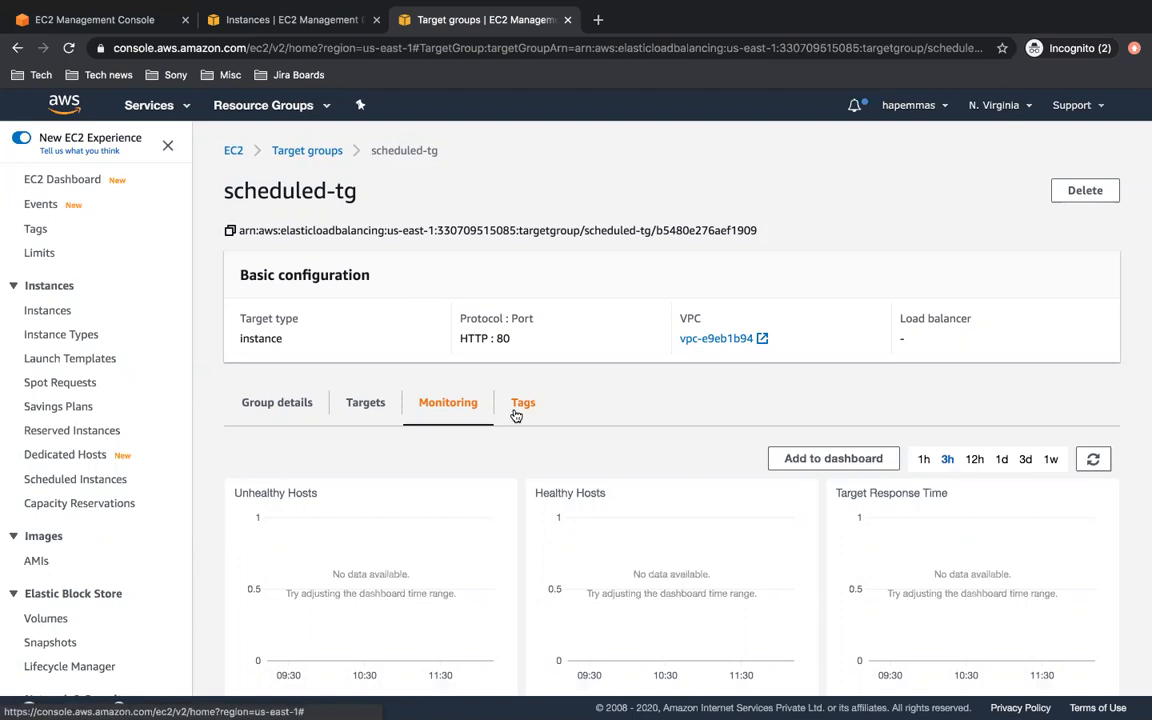
Start creating a new target group from the target groups list and name it demo-tg
scroll(118, 555, down, 4)
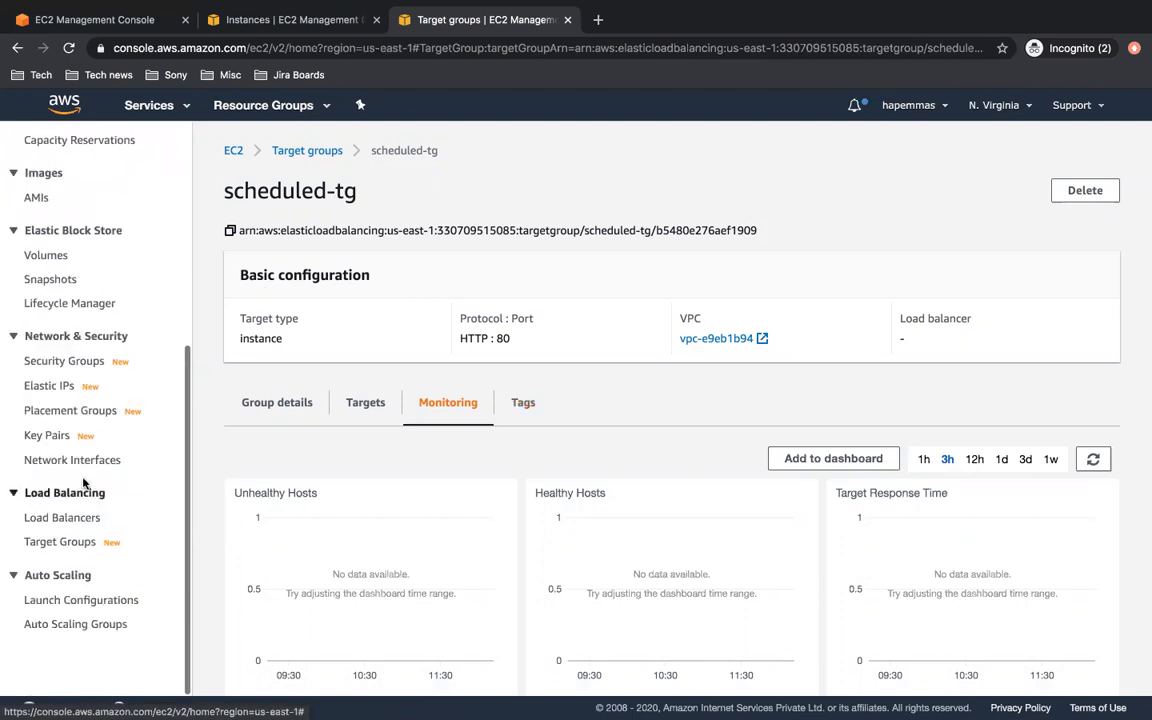
click(60, 542)
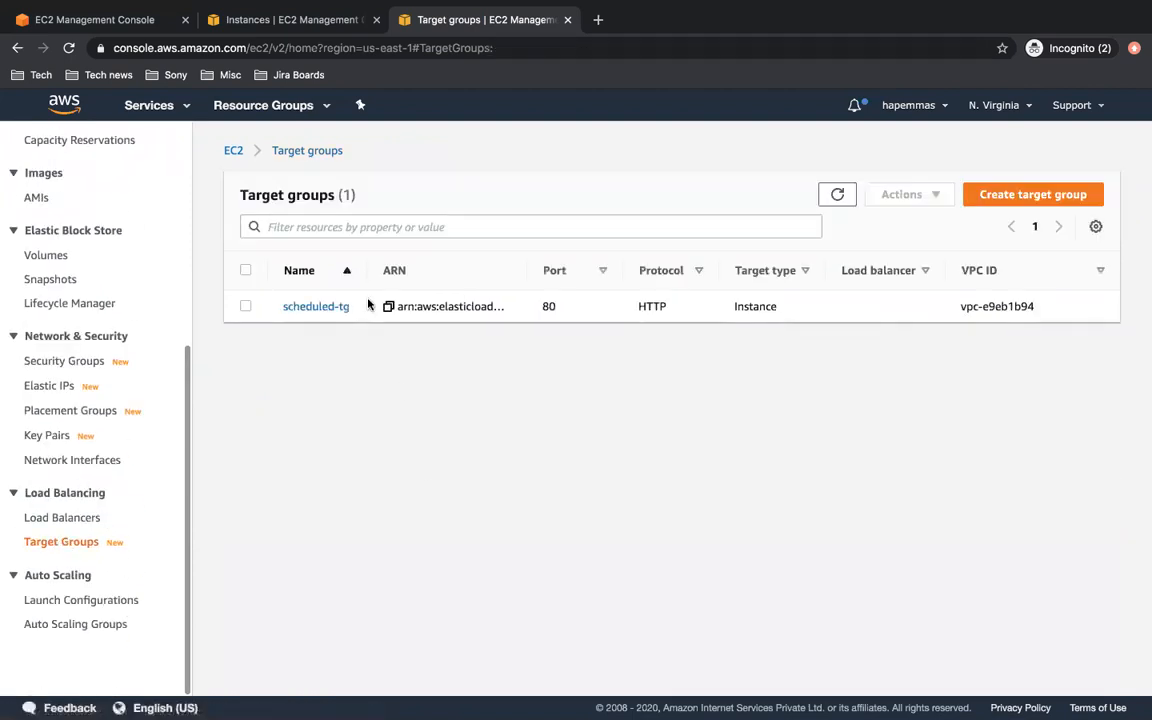
click(1008, 198)
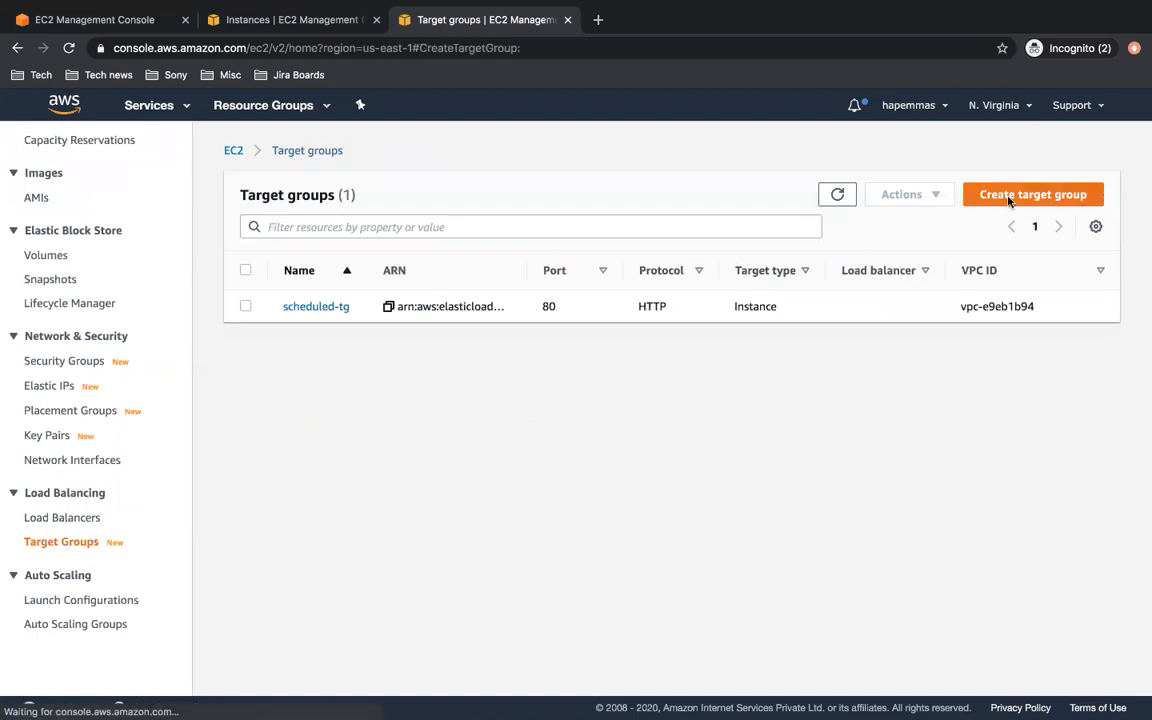
scroll(347, 579, down, 2)
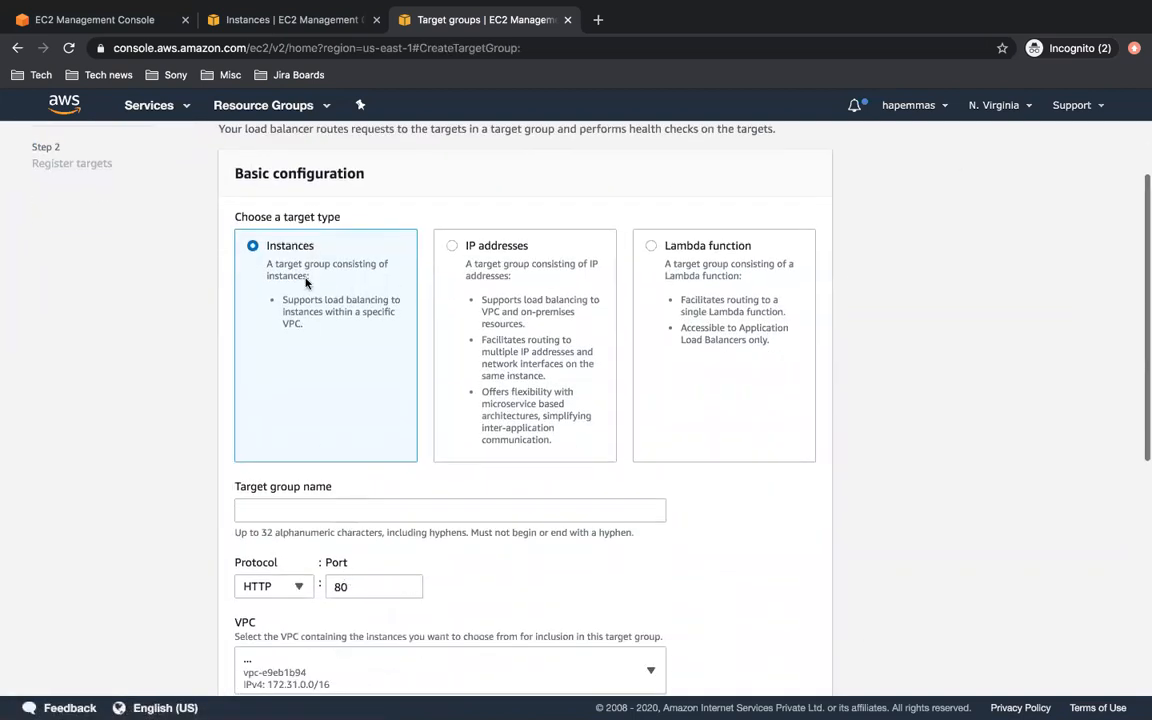
scroll(284, 346, down, 1)
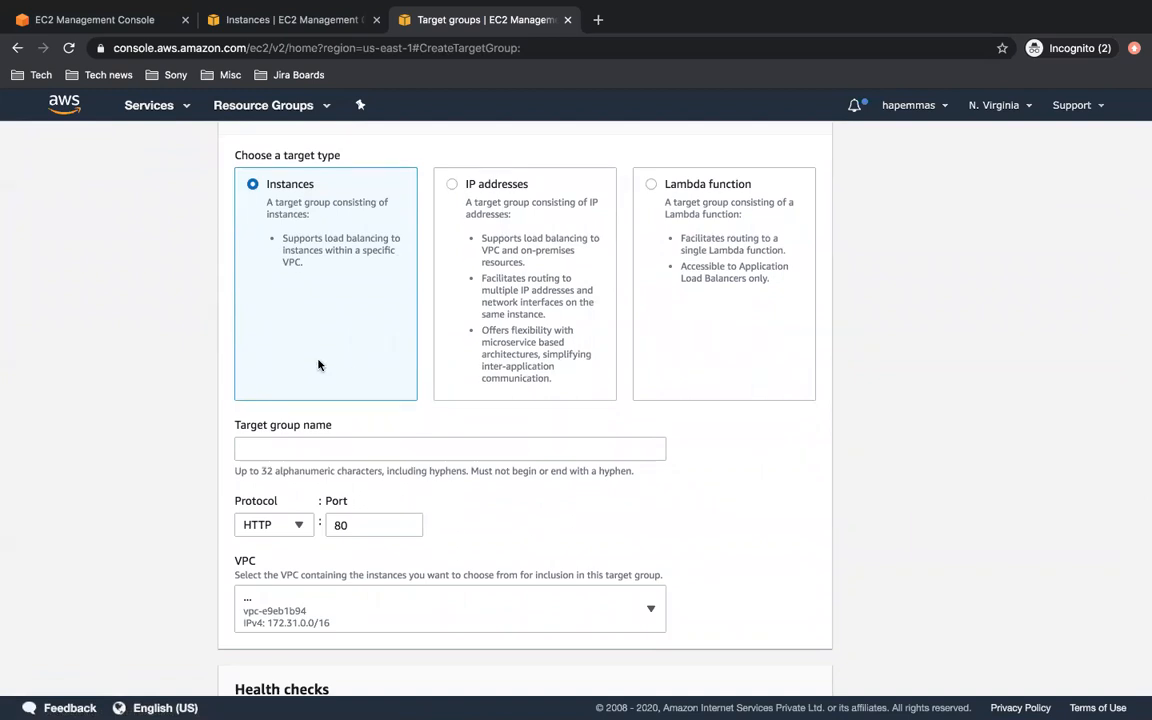
scroll(318, 365, up, 2)
click(334, 561)
text(demo -tg)
key(Left)
key(Left)
key(BackSpace)
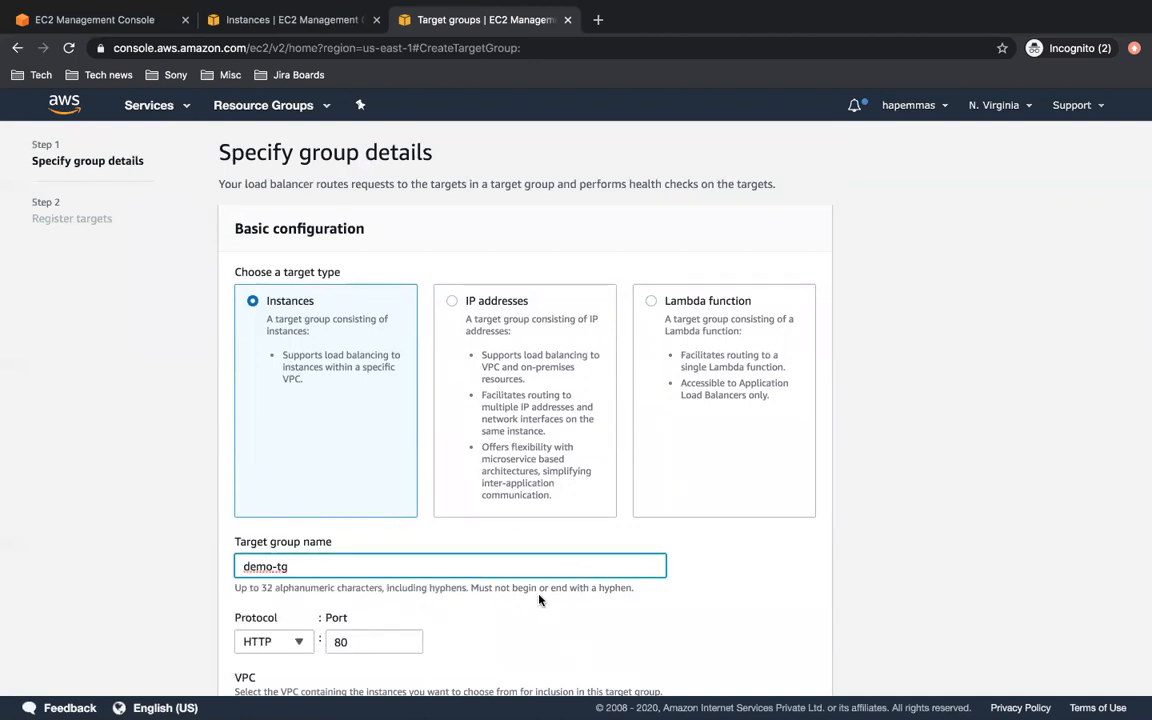
Expand demo-tg's advanced health check settings and set the health check interval to 10 seconds
scroll(490, 570, down, 3)
scroll(442, 540, down, 2)
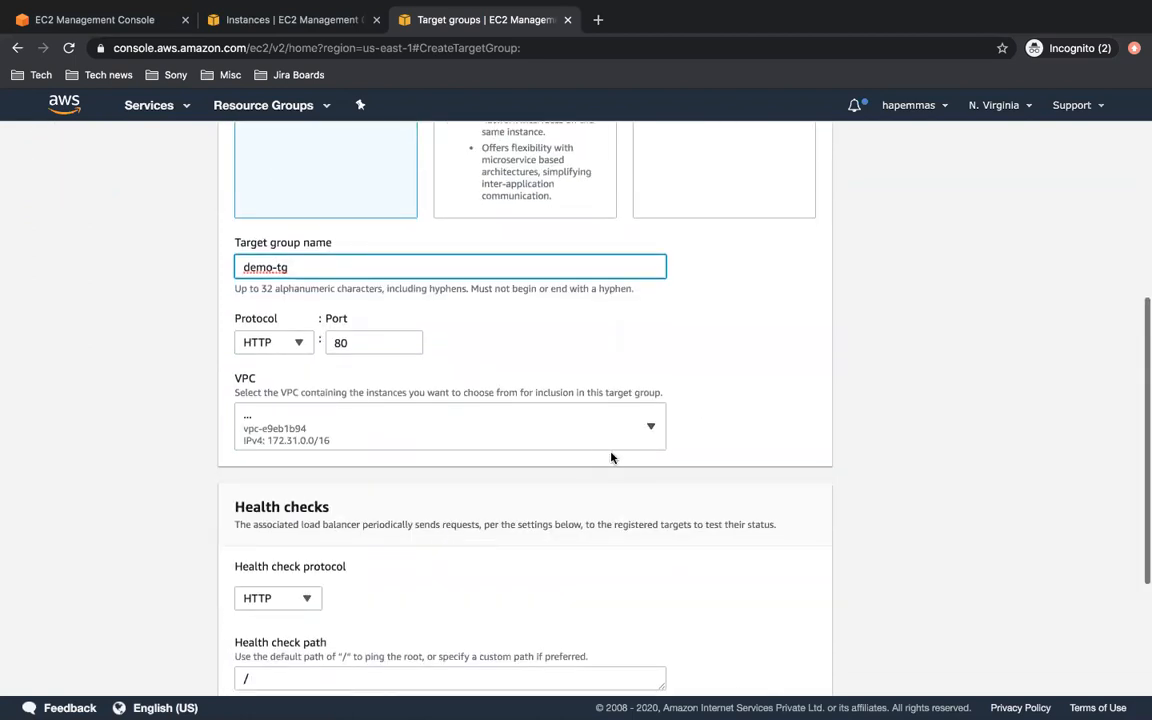
scroll(617, 553, down, 3)
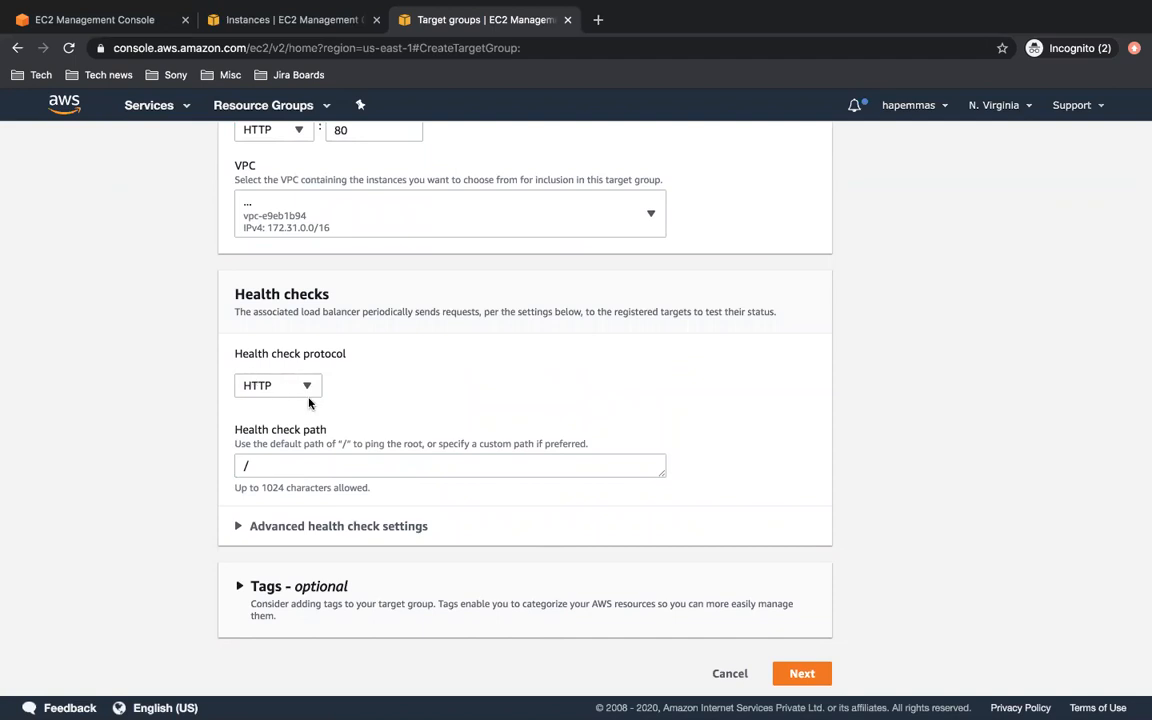
click(245, 527)
scroll(342, 598, down, 4)
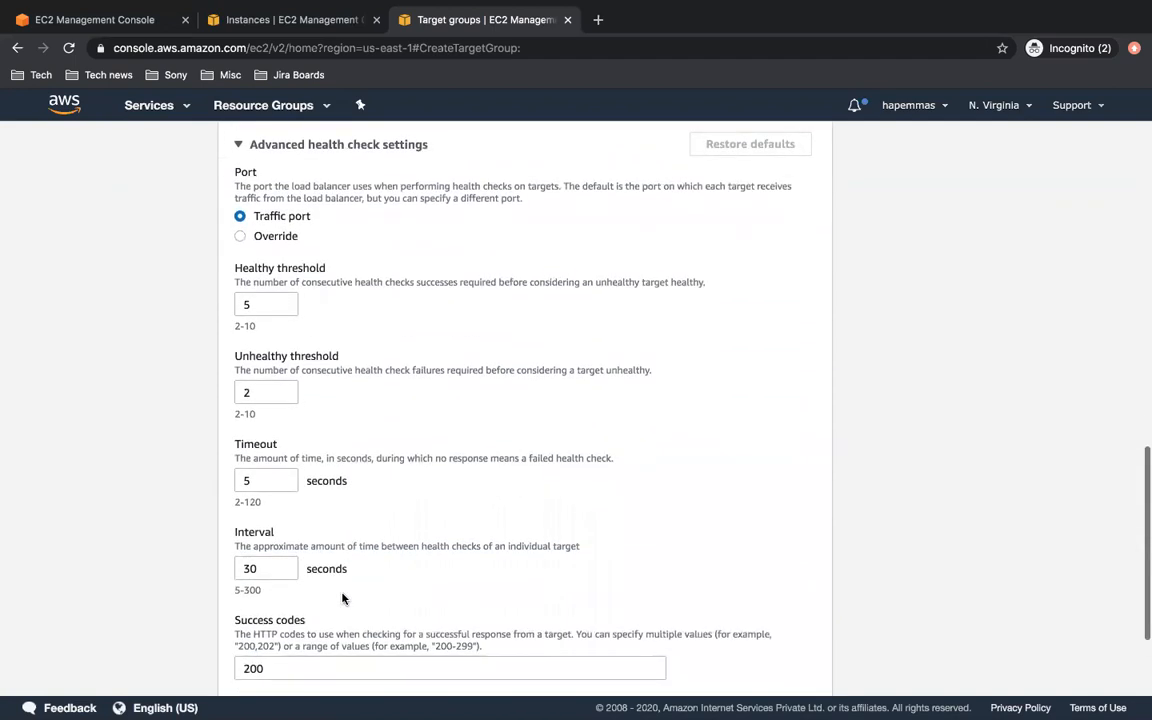
drag(264, 568, 222, 570)
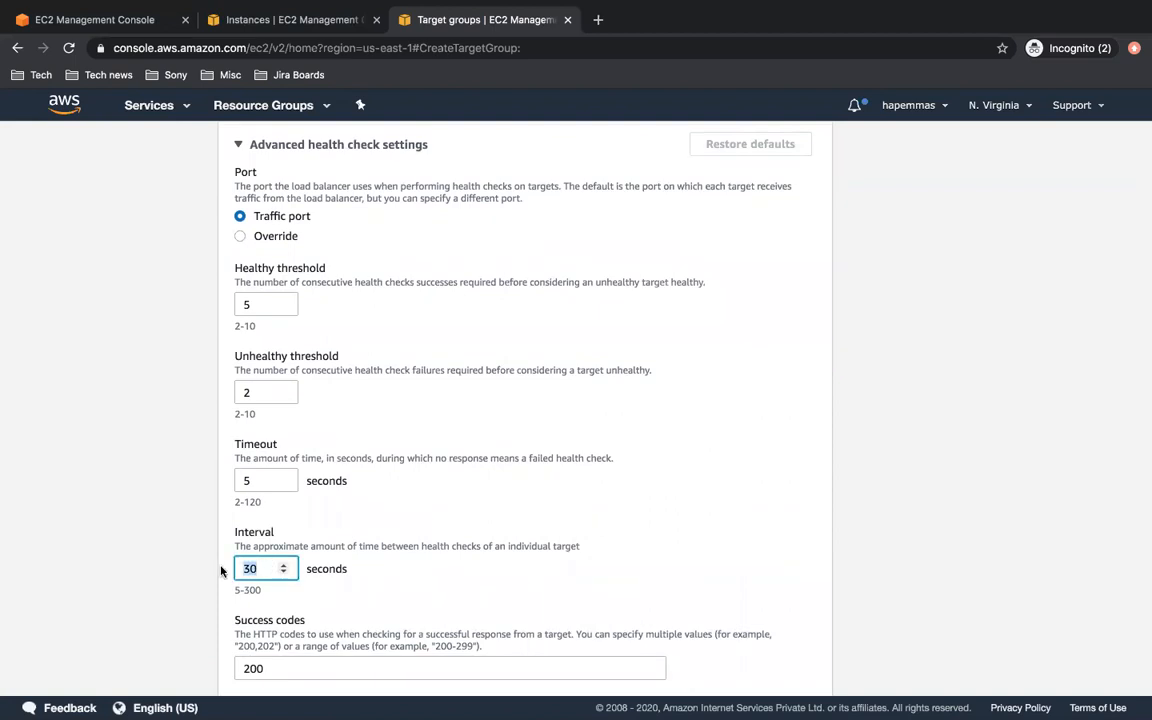
text(10)
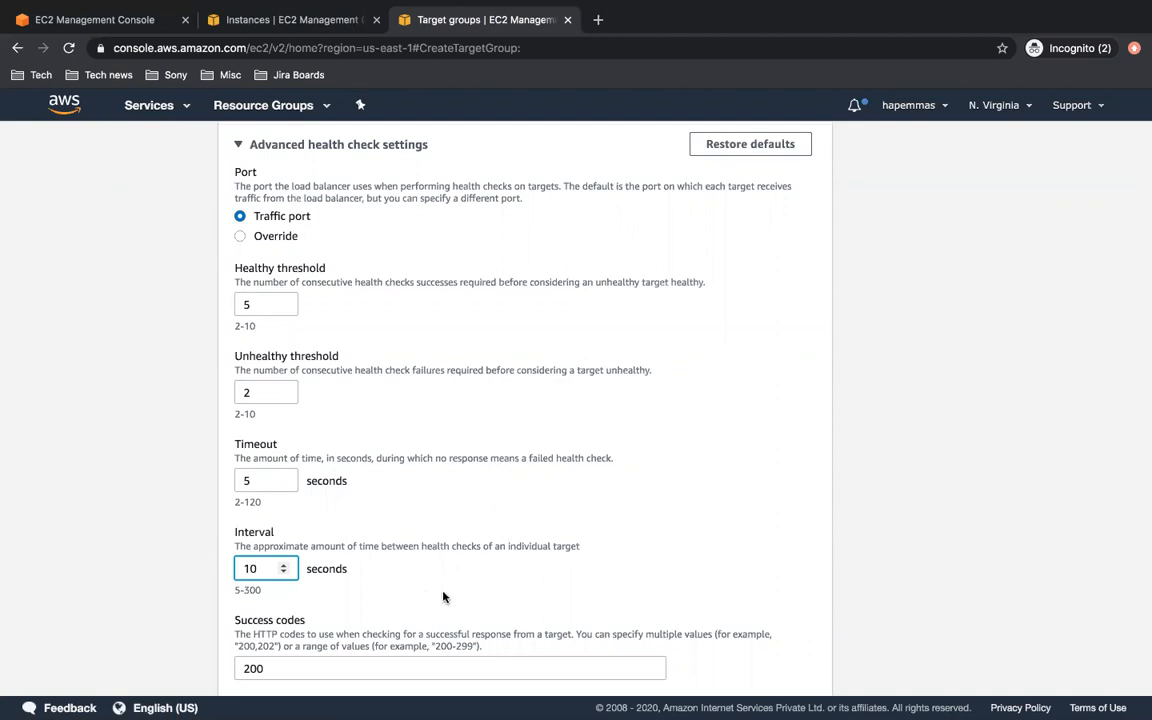
click(590, 418)
Examine demo-tg's healthy and unhealthy thresholds, timeout, interval and success codes in the advanced health check settings
scroll(590, 418, up, 1)
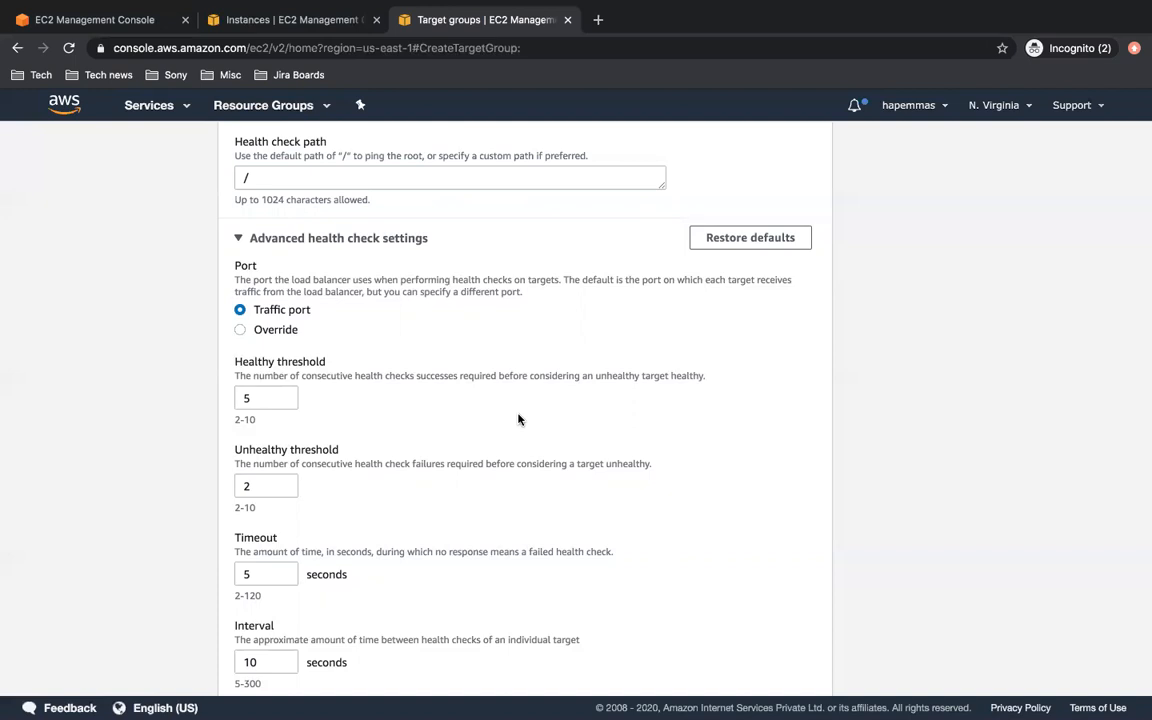
click(260, 397)
click(451, 435)
scroll(323, 362, down, 1)
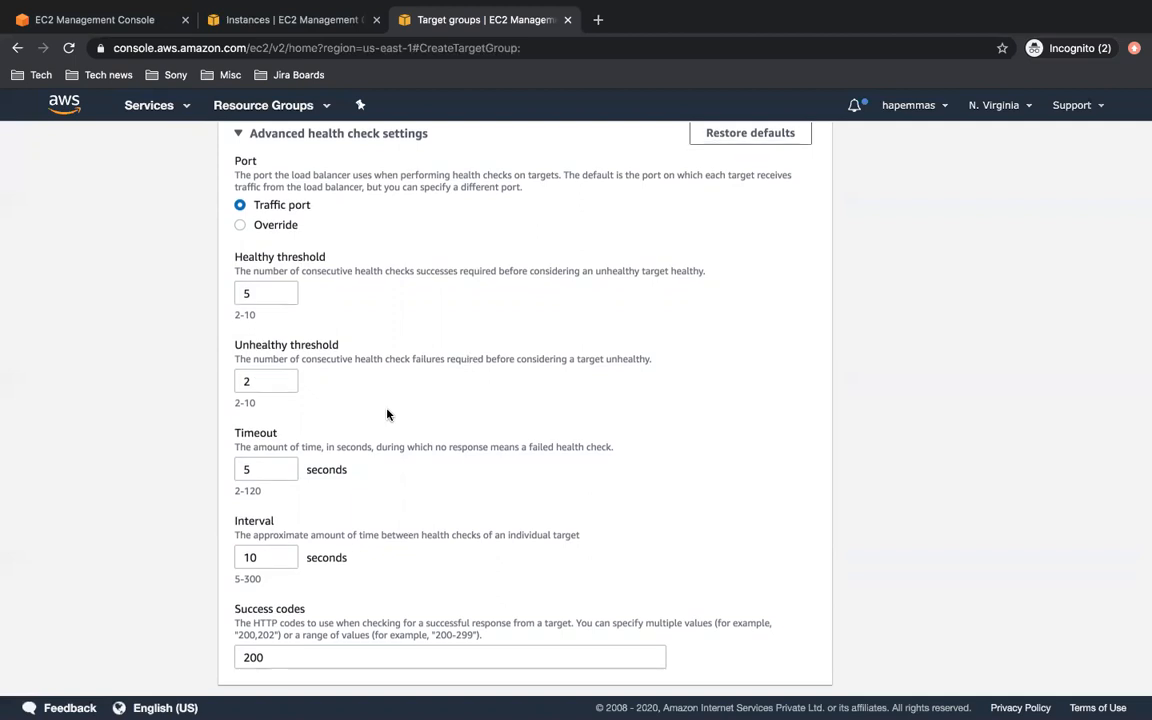
scroll(388, 414, down, 1)
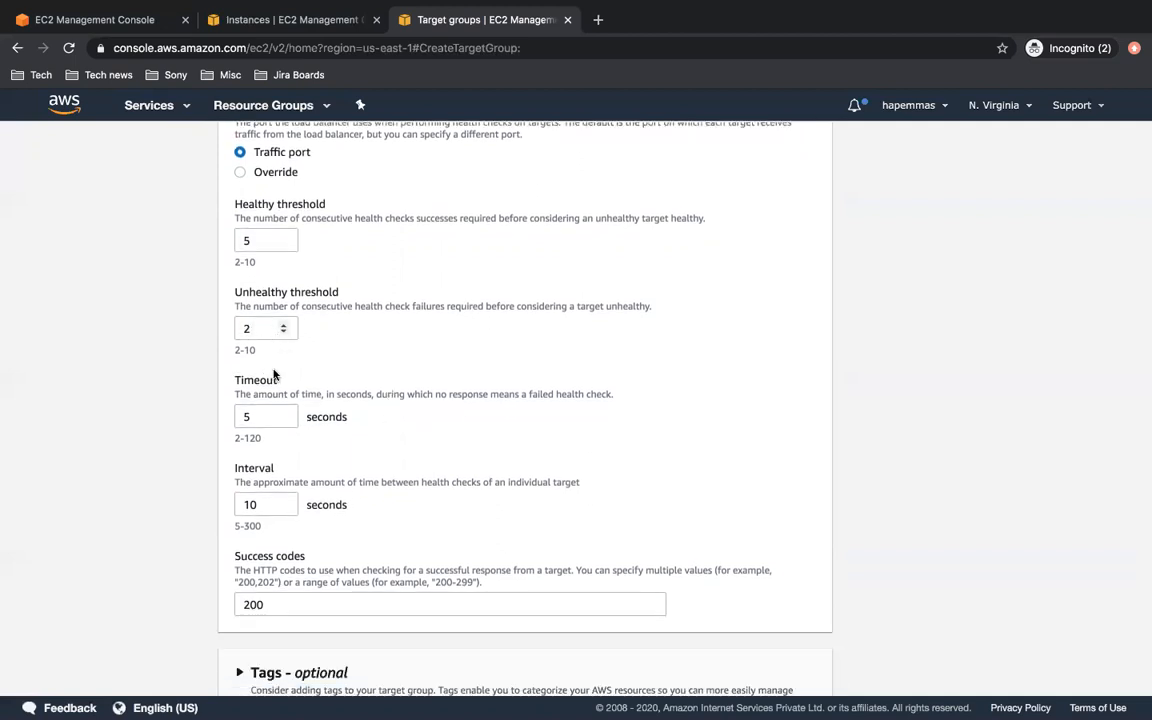
scroll(292, 411, down, 1)
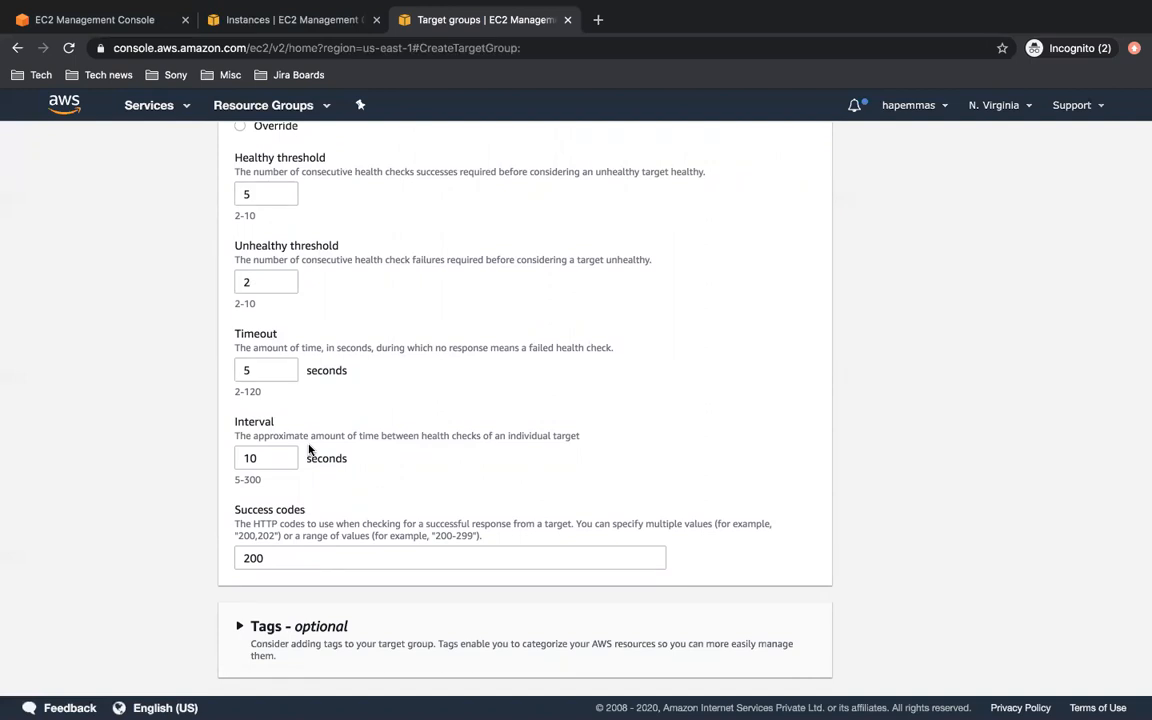
scroll(309, 450, down, 1)
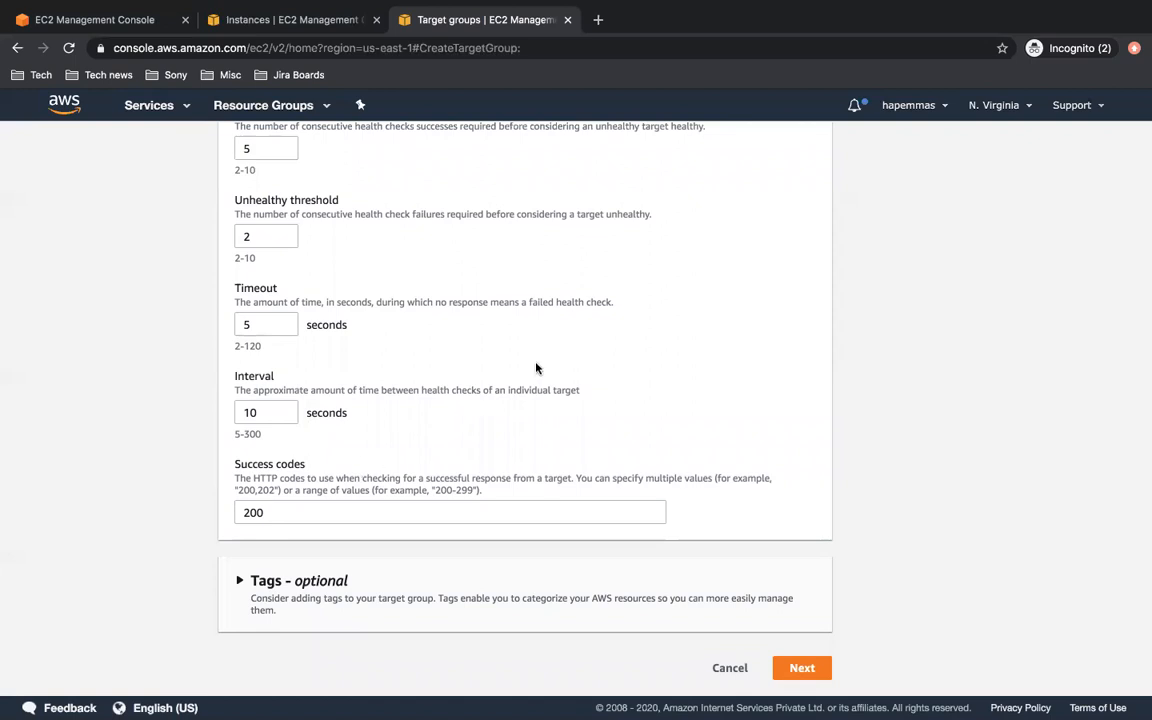
scroll(535, 368, up, 2)
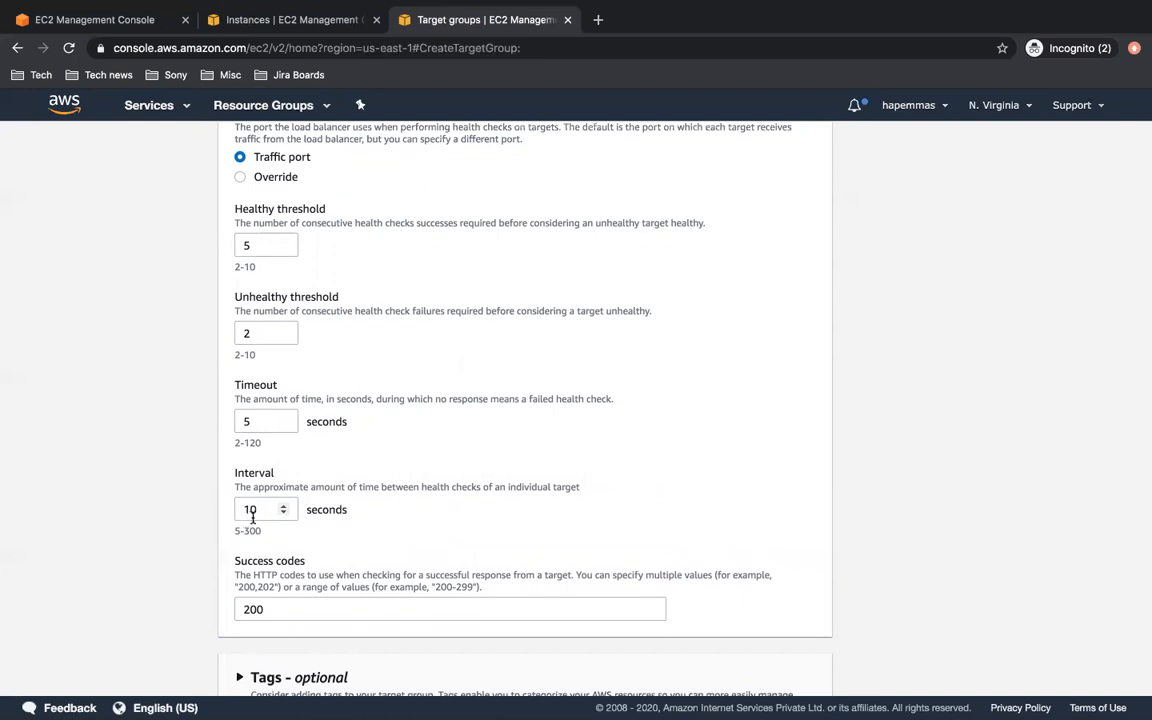
Examine the success codes field for demo-tg's health check alongside the threshold, timeout and interval settings
scroll(270, 525, down, 2)
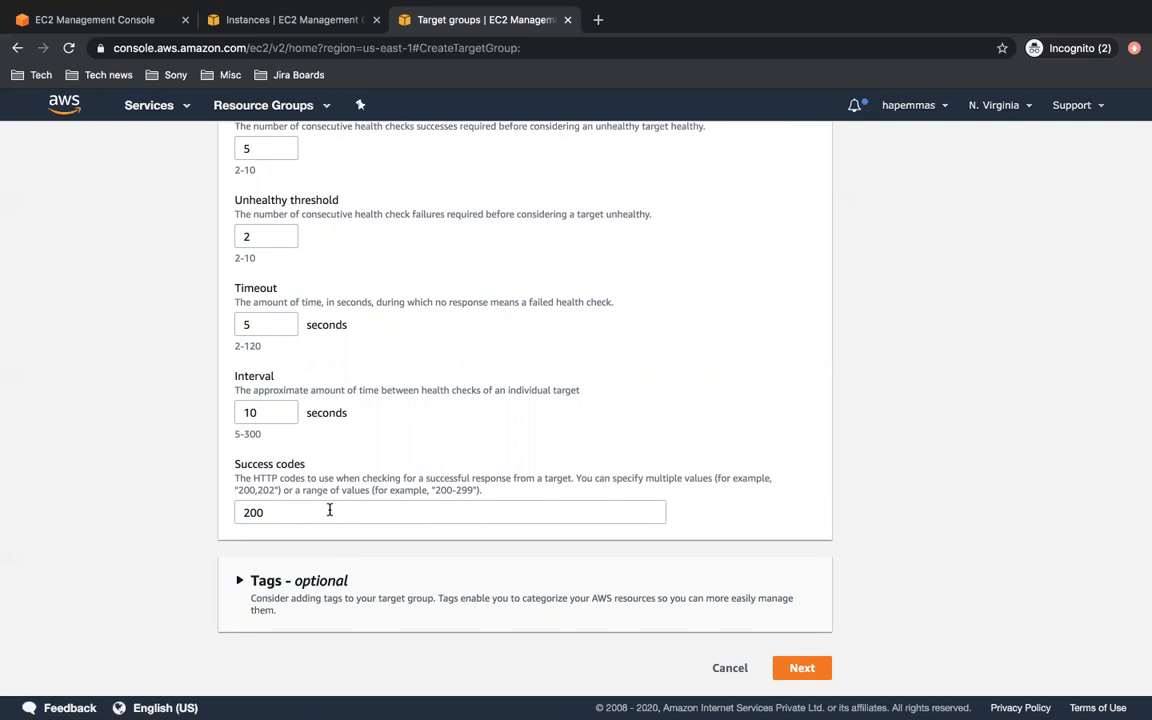
scroll(329, 510, up, 3)
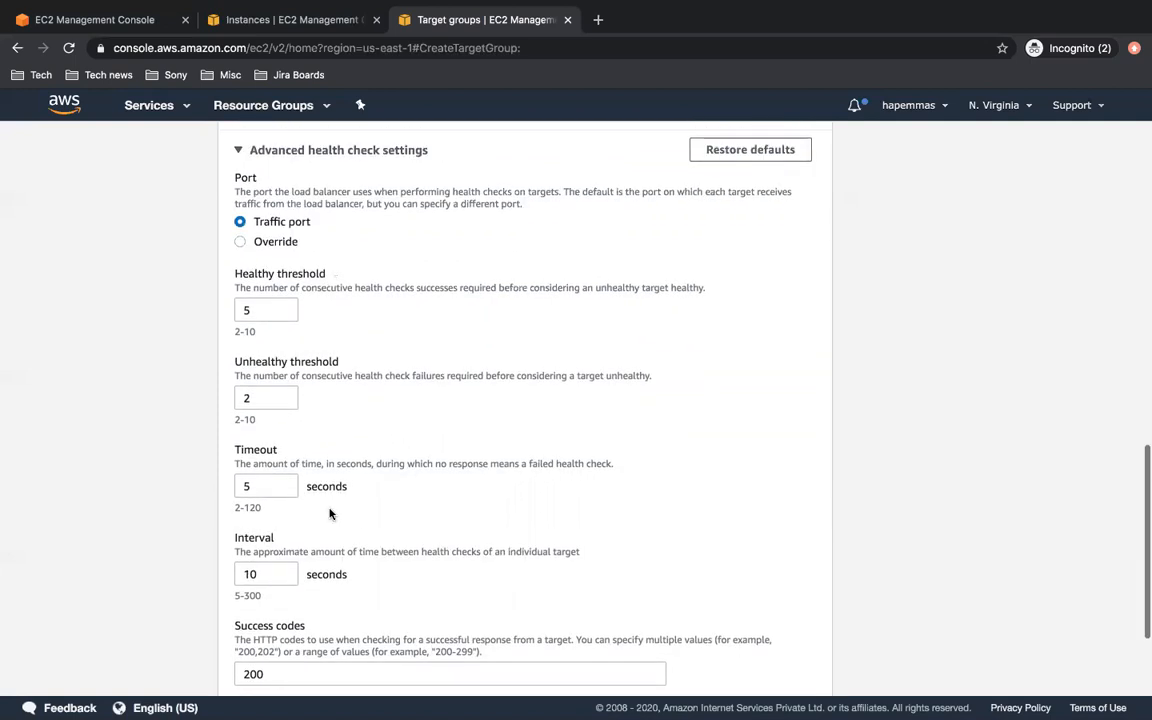
scroll(329, 514, down, 3)
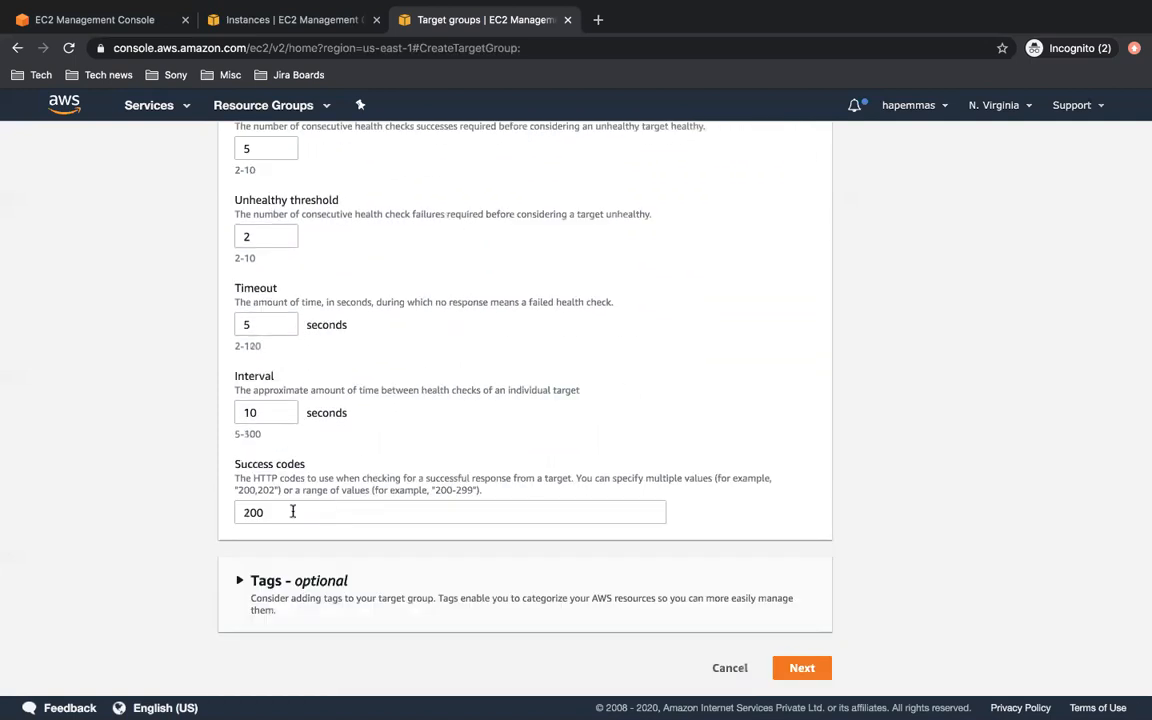
click(296, 512)
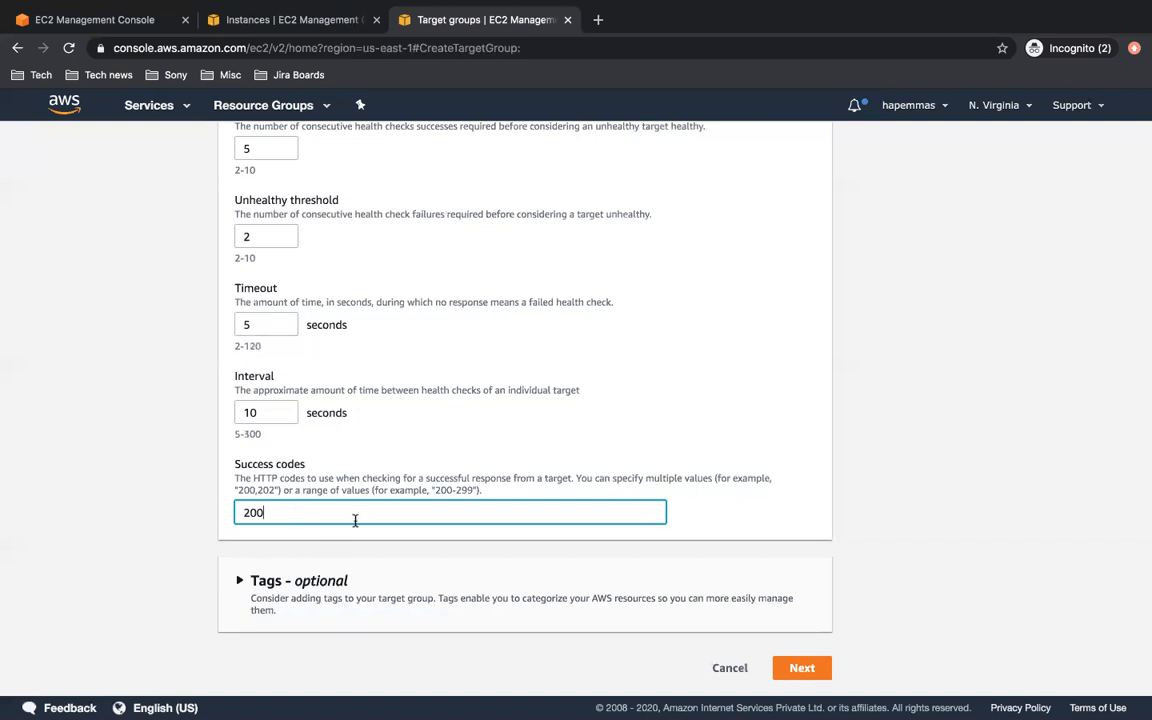
scroll(514, 411, up, 2)
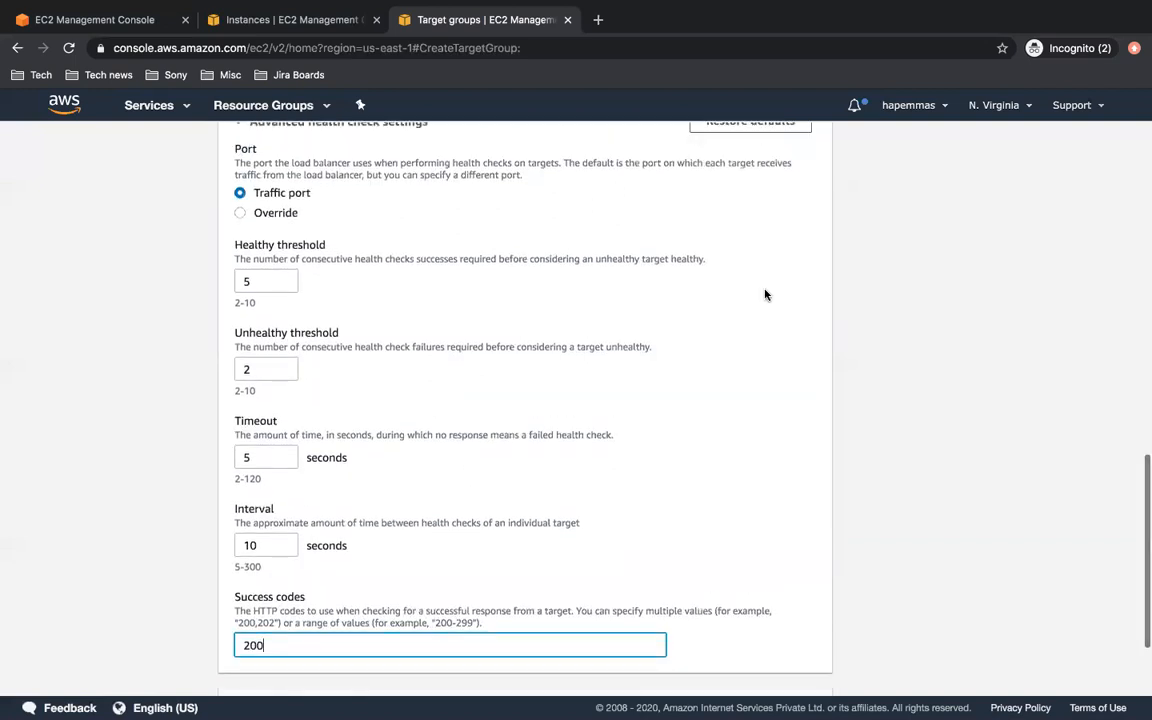
scroll(740, 372, down, 1)
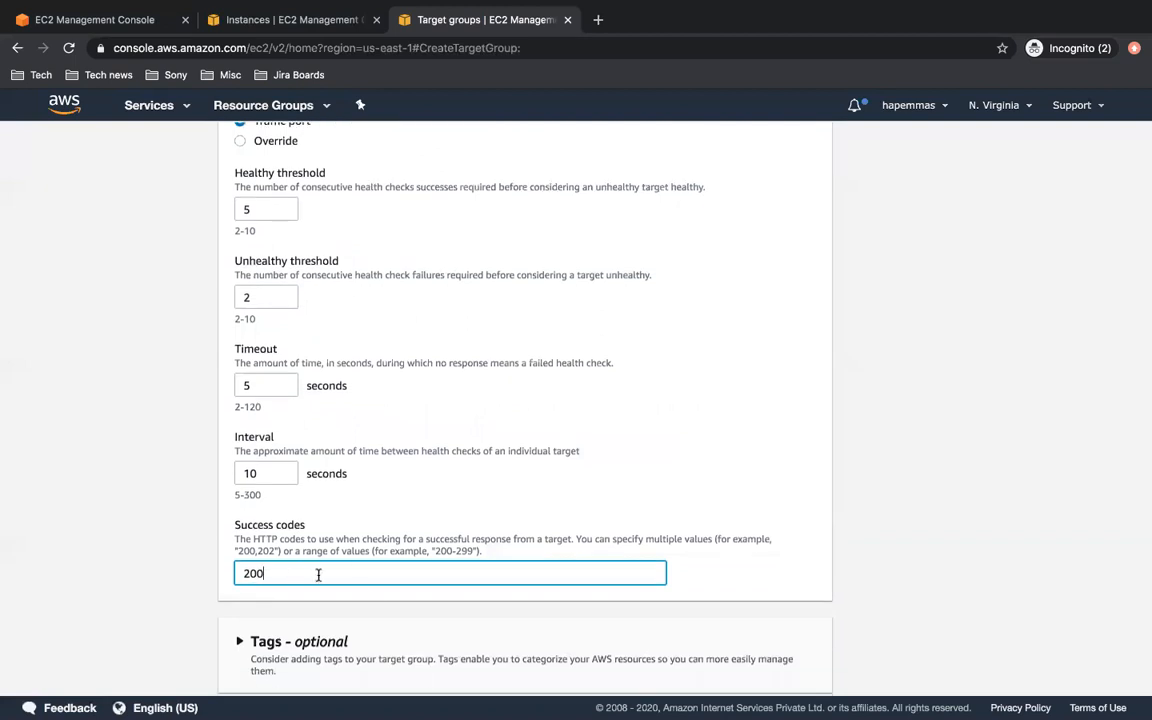
scroll(362, 594, down, 1)
scroll(277, 588, up, 1)
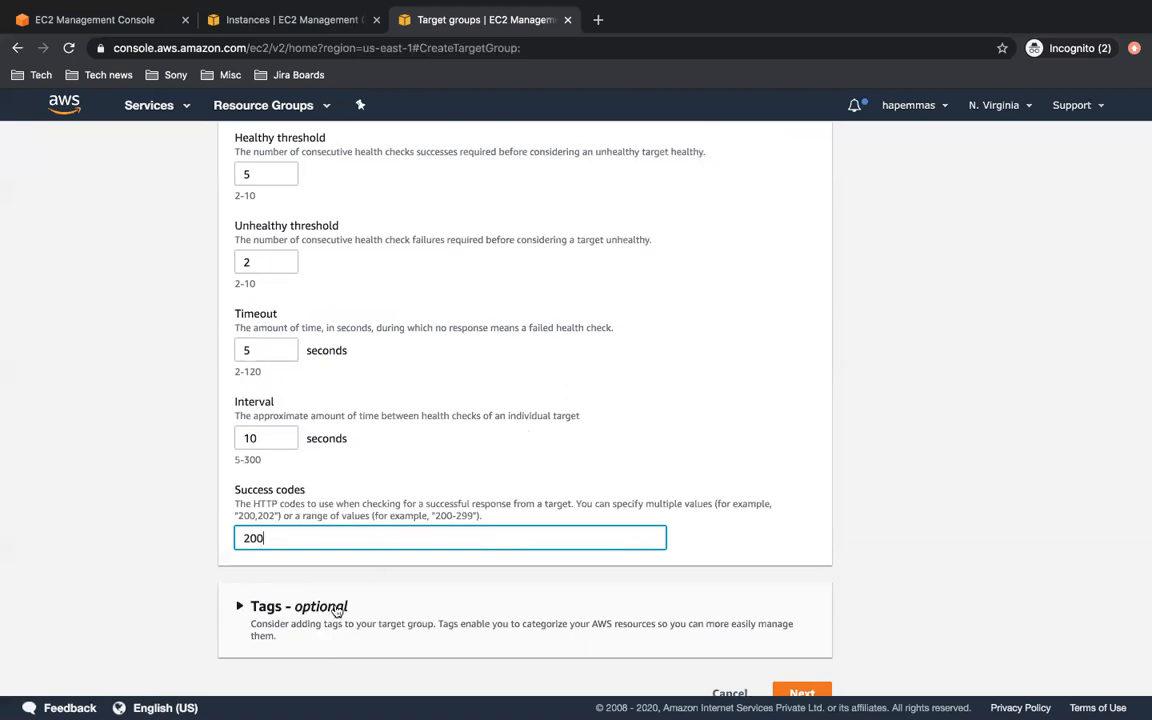
scroll(335, 580, down, 1)
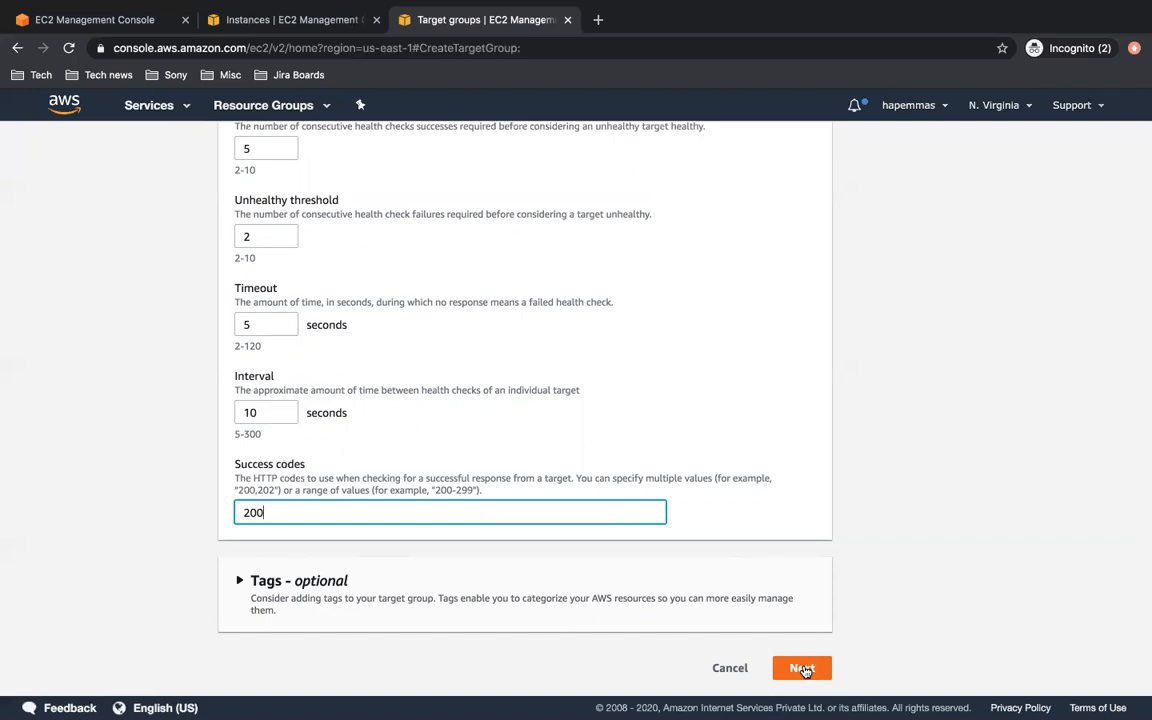
Continue to target registration and create the demo-tg target group without registering any instances
click(803, 669)
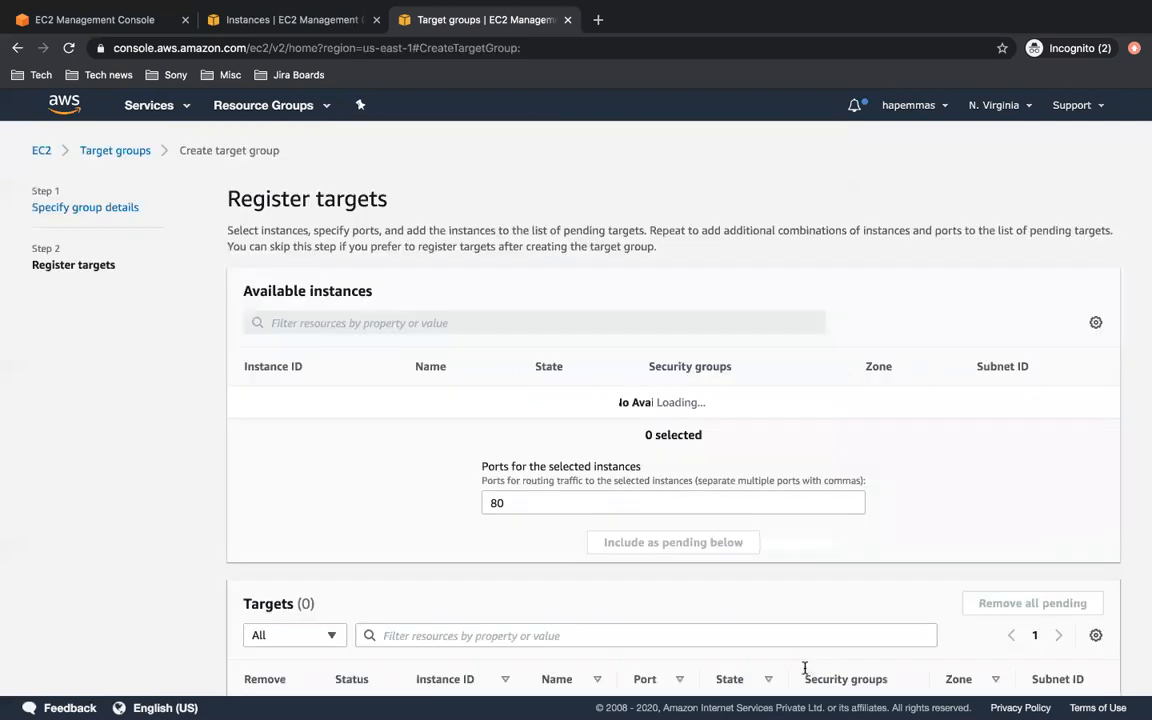
scroll(765, 553, down, 3)
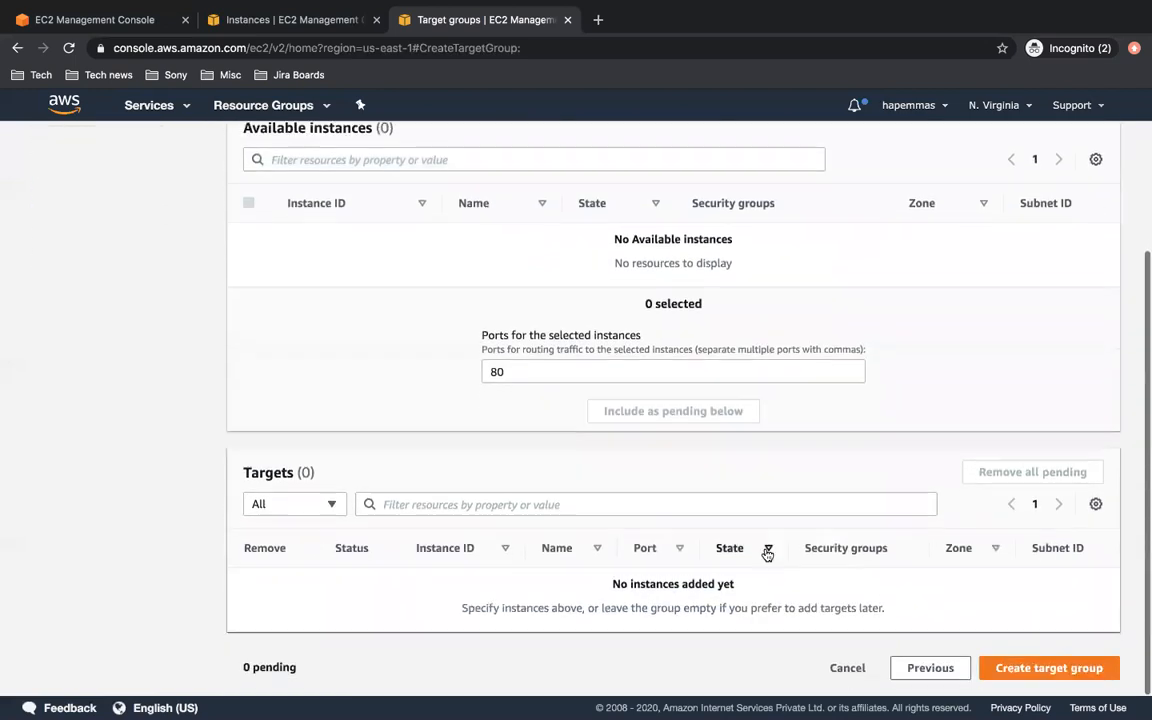
scroll(802, 560, up, 2)
scroll(802, 560, down, 3)
click(1055, 671)
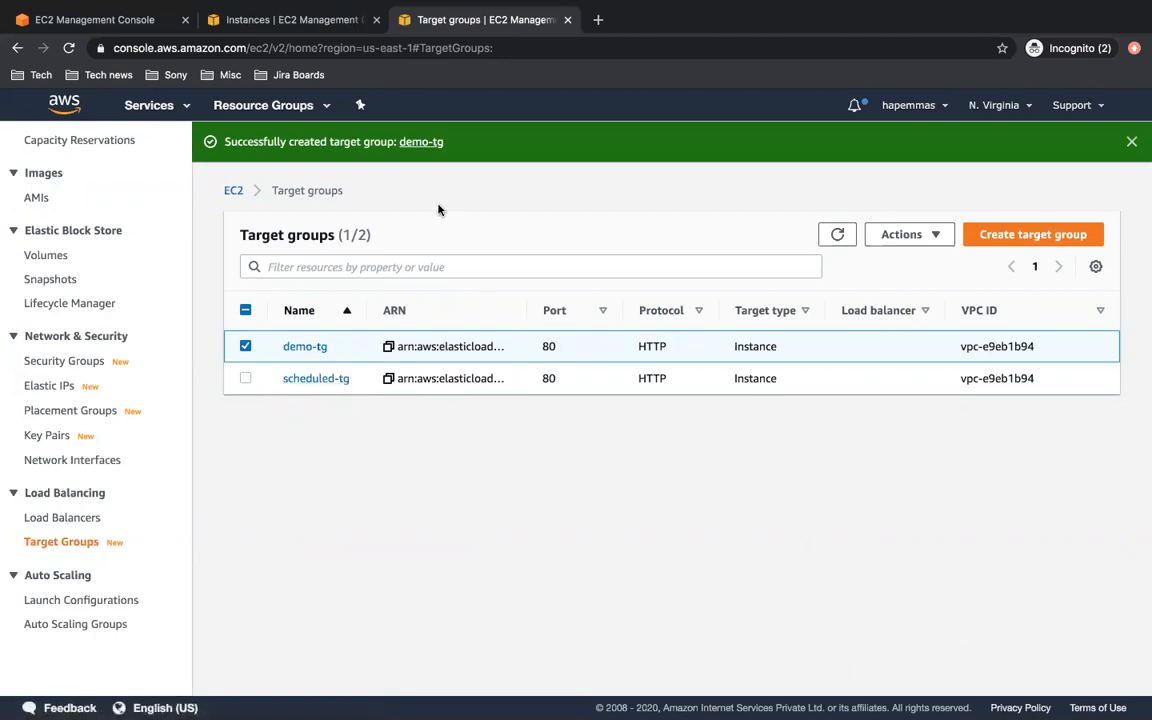
Return to the Auto Scaling group setup, refresh the available target groups and choose scheduled-tg for the load balancer
click(260, 22)
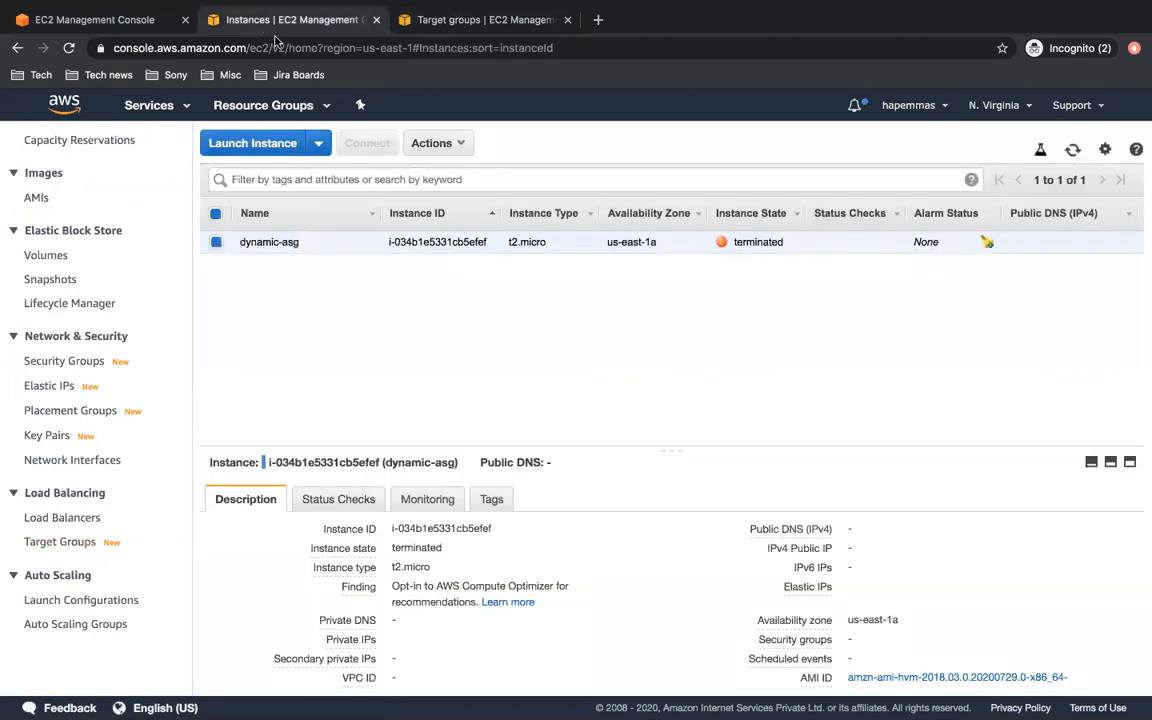
click(128, 22)
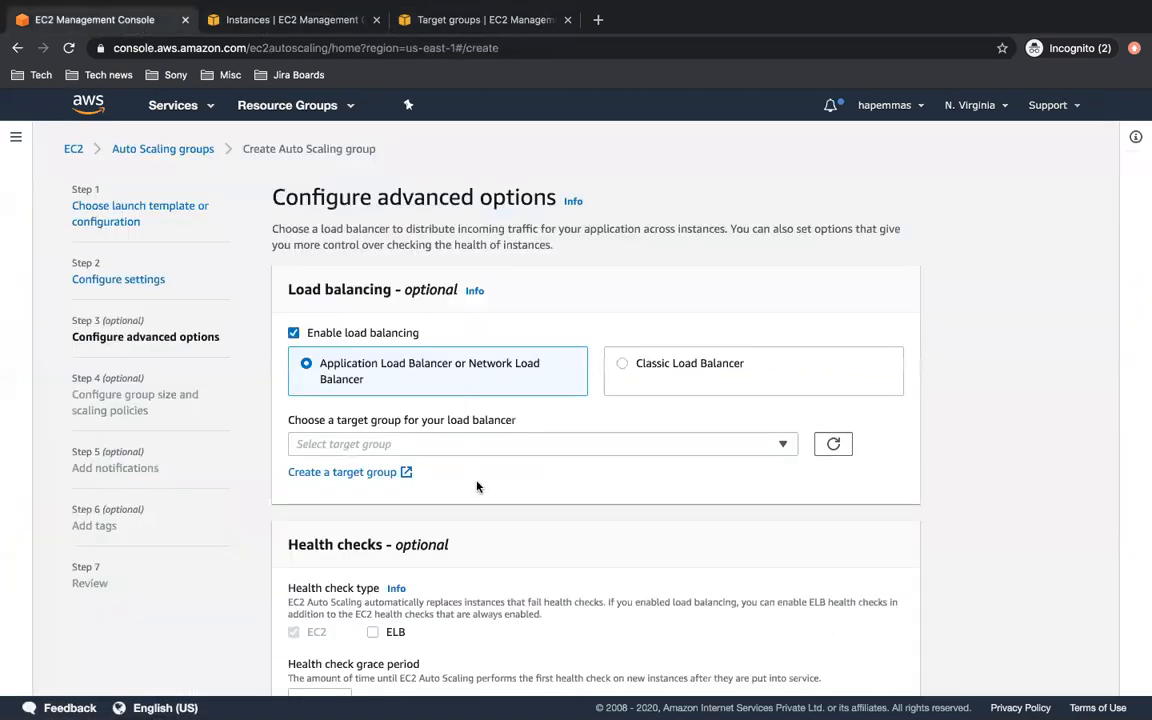
scroll(477, 487, down, 2)
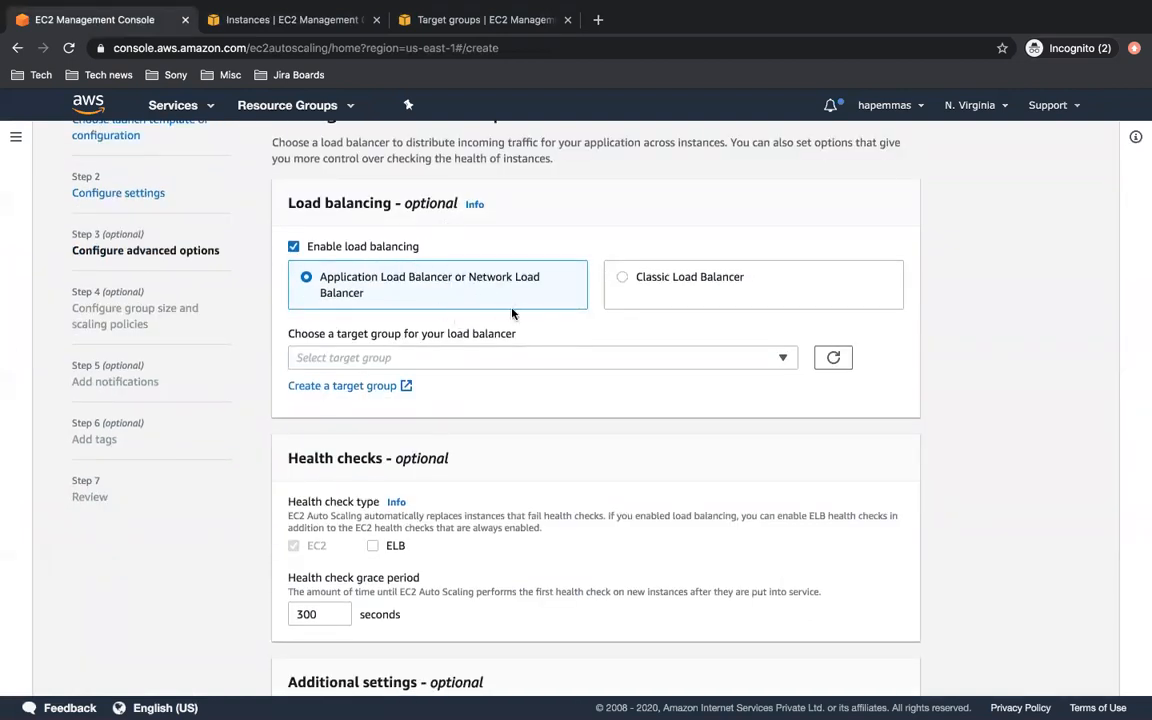
click(618, 361)
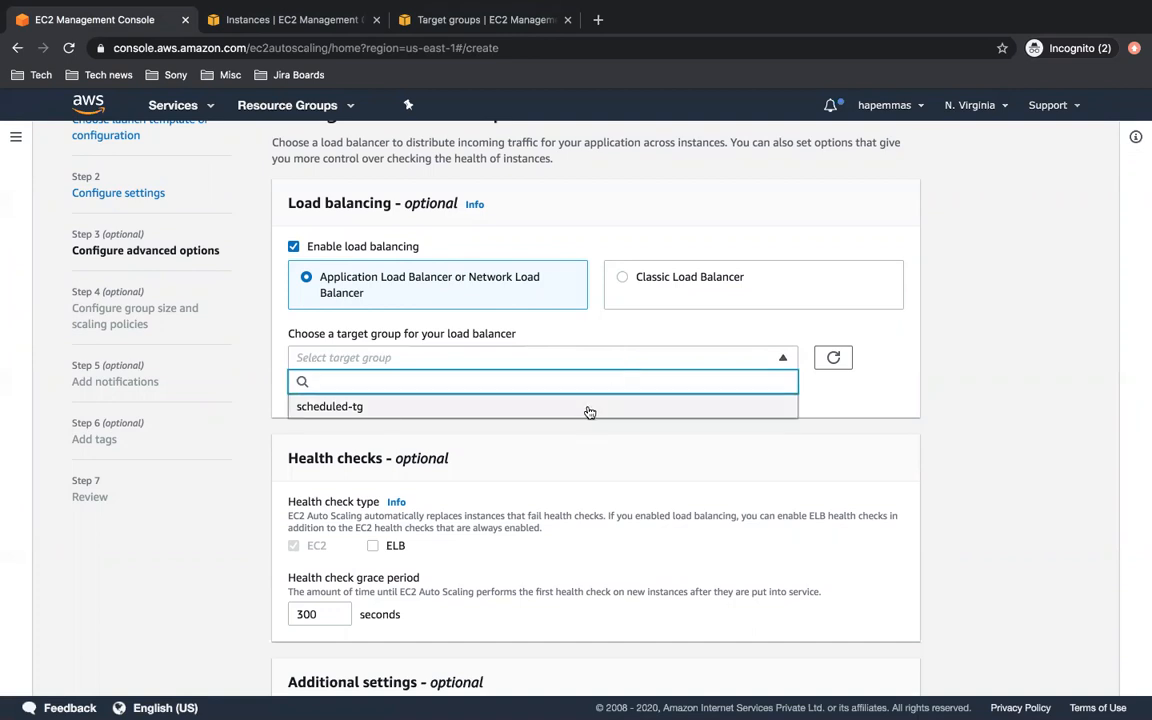
click(836, 358)
click(718, 364)
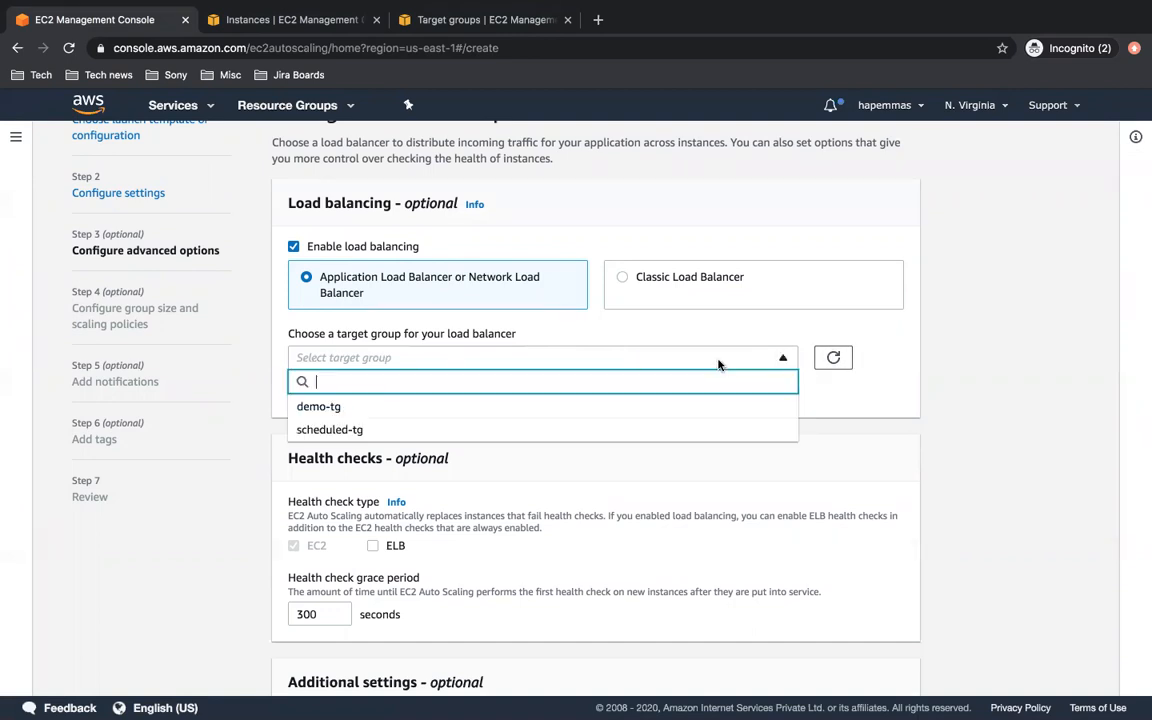
click(681, 427)
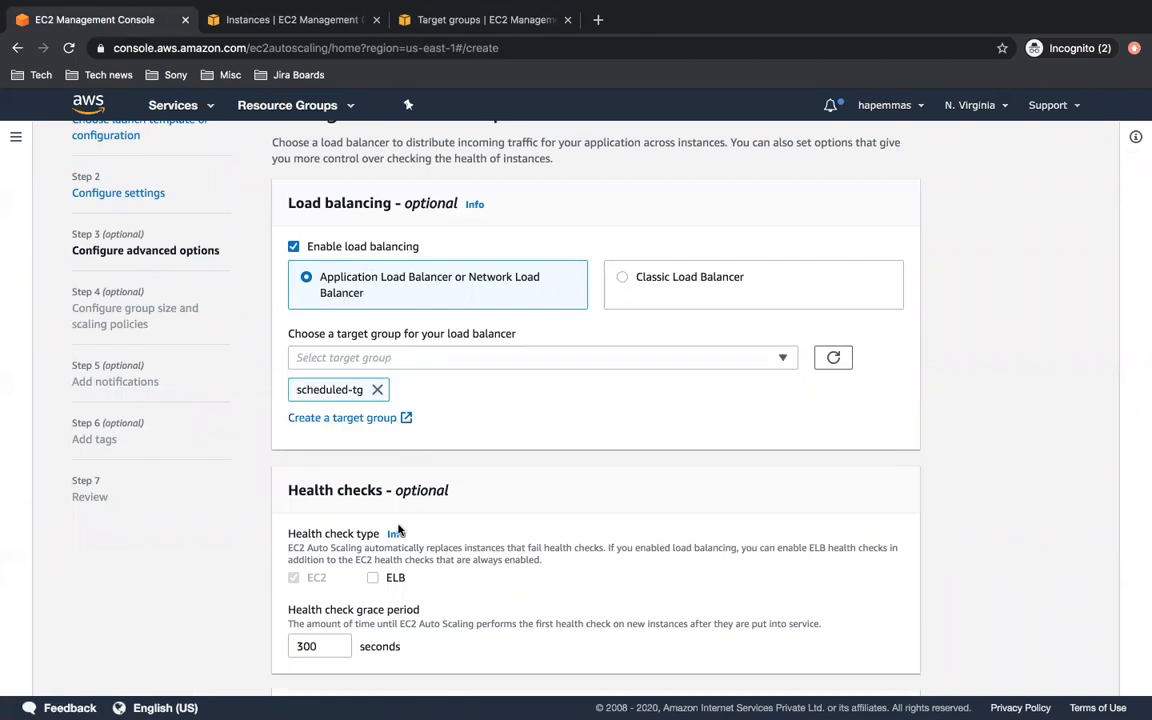
Enable ELB health checks, set the health check grace period to 10 seconds, and continue to the group size settings
scroll(361, 479, down, 2)
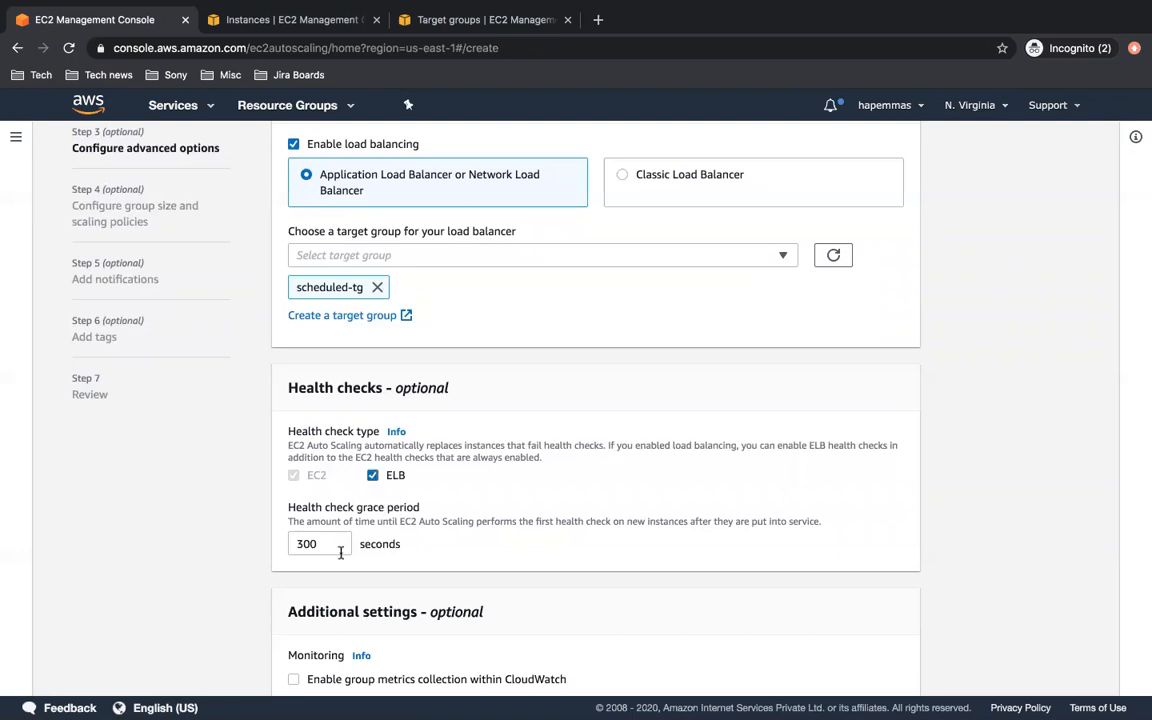
drag(316, 544, 288, 544)
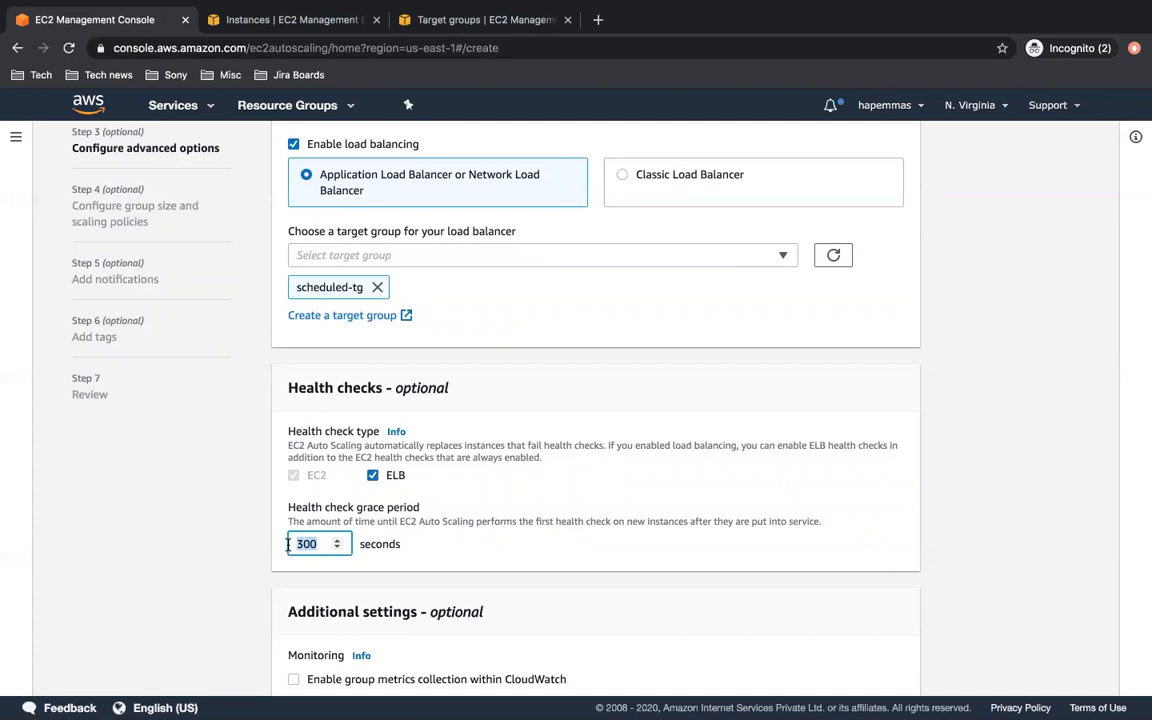
text(10)
scroll(507, 605, down, 2)
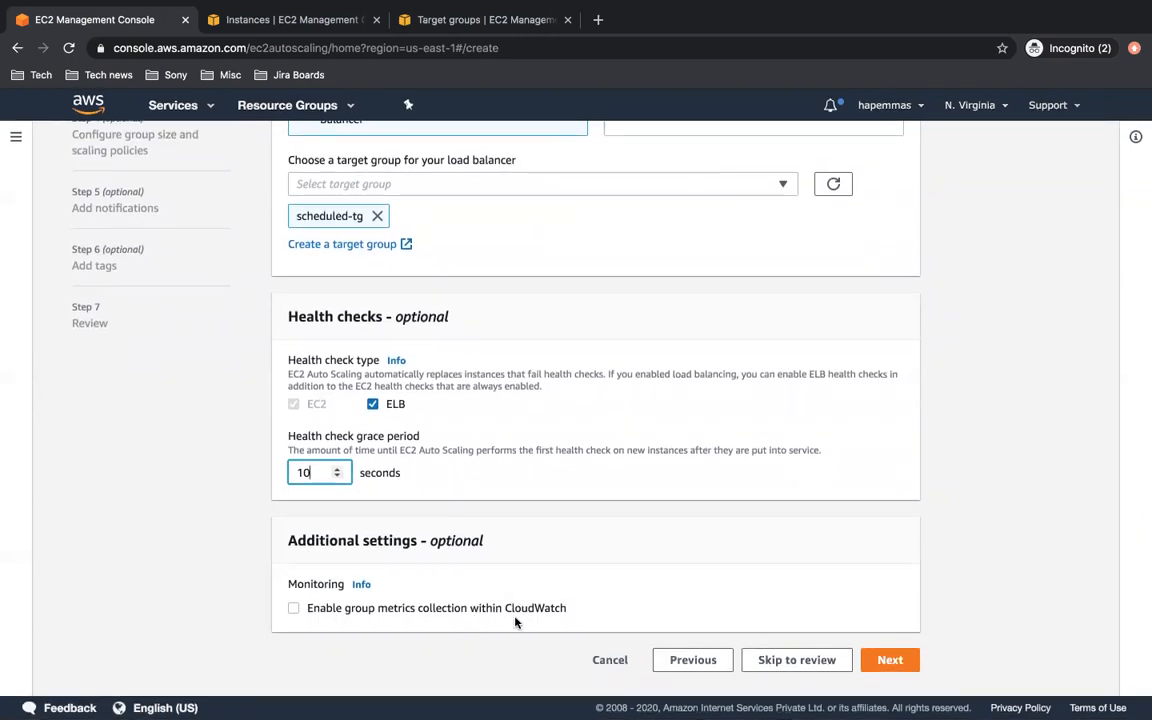
click(888, 662)
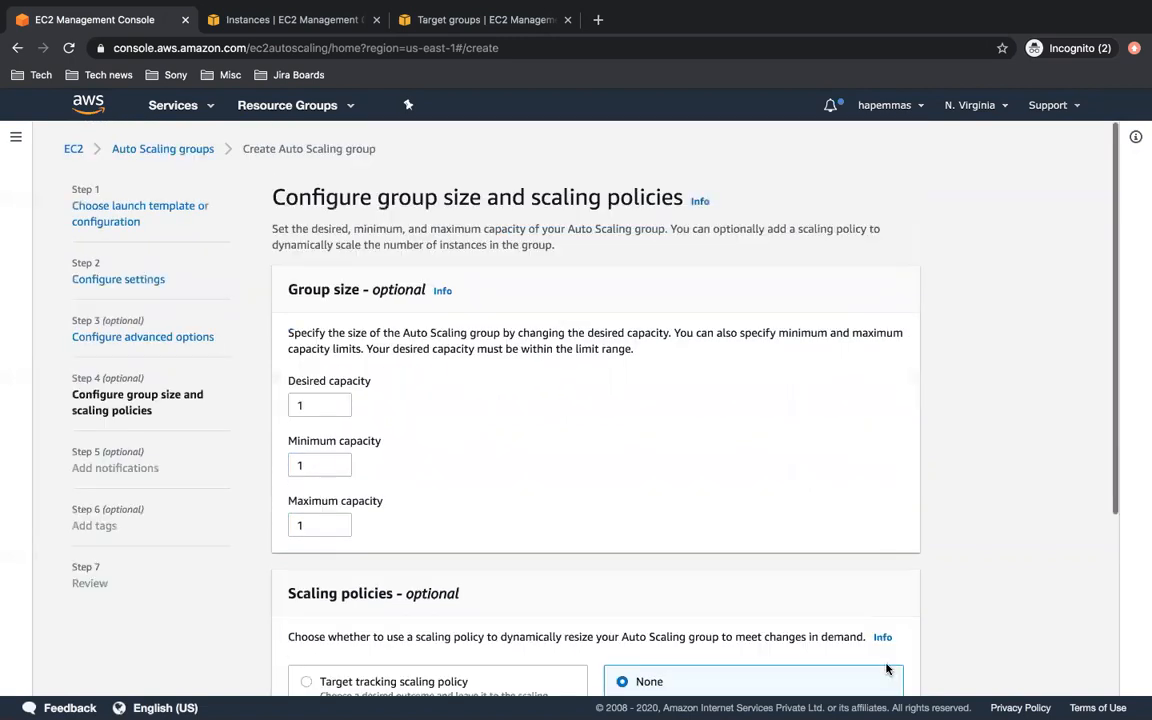
Review and accept desired, minimum and maximum capacities of 1 with no scaling policy, and continue past notifications to the tags
scroll(568, 442, down, 1)
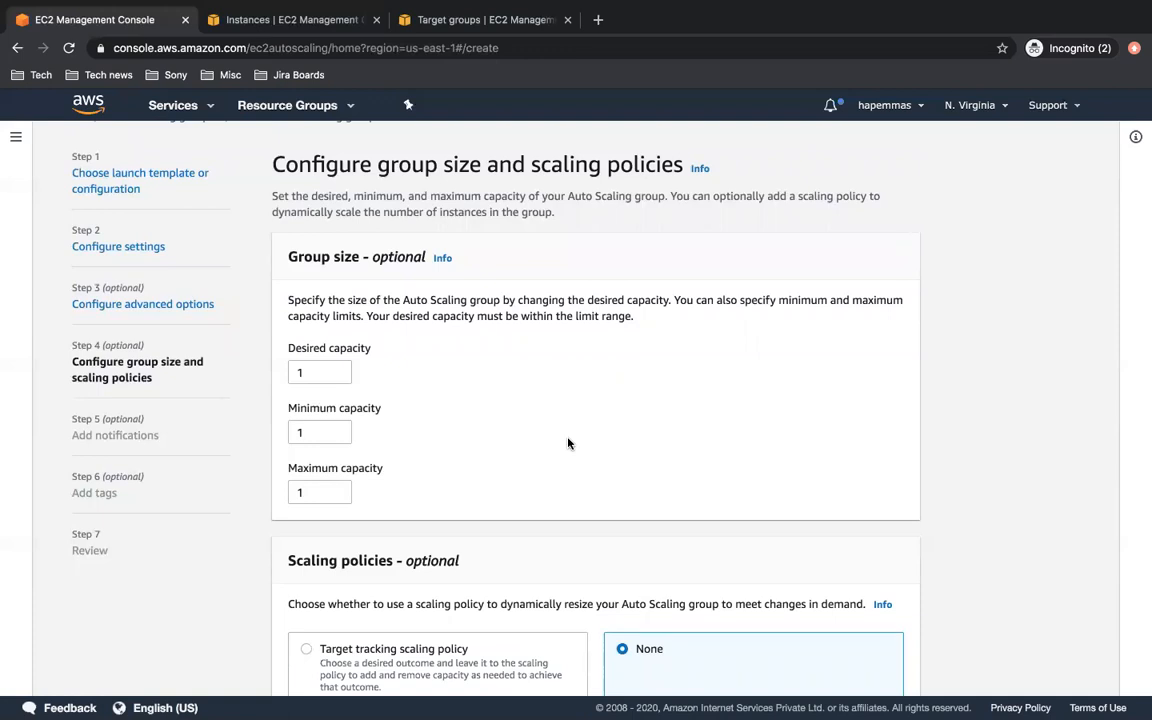
scroll(570, 443, down, 2)
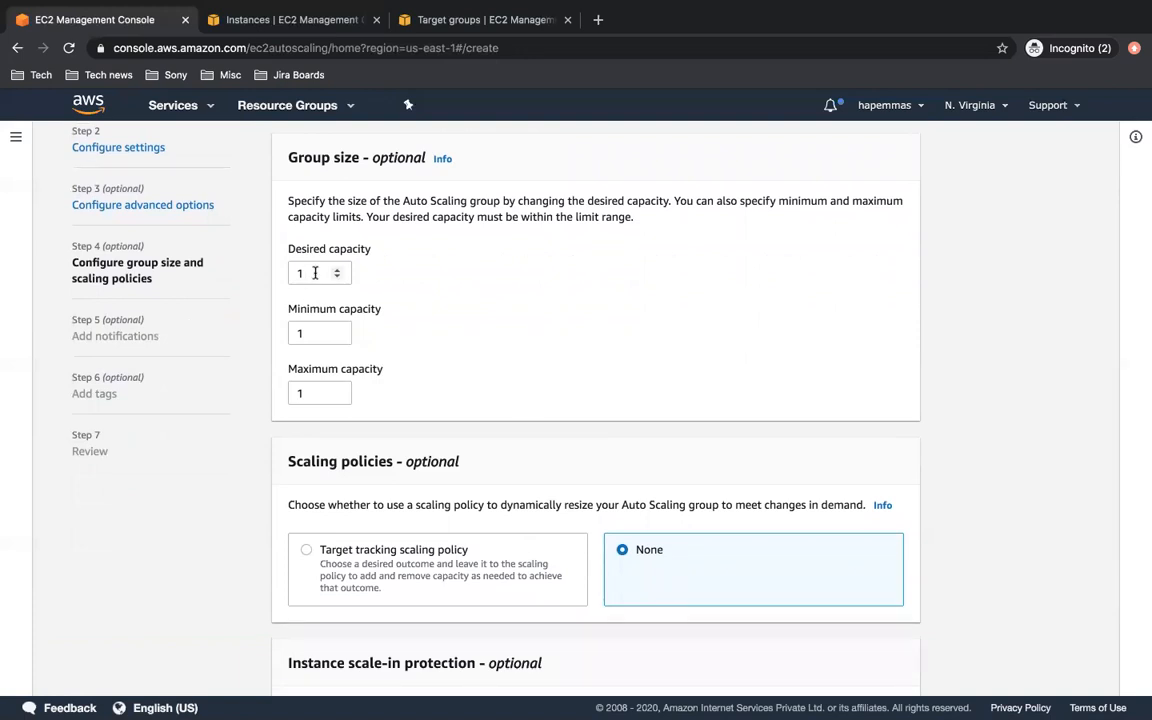
scroll(315, 273, up, 2)
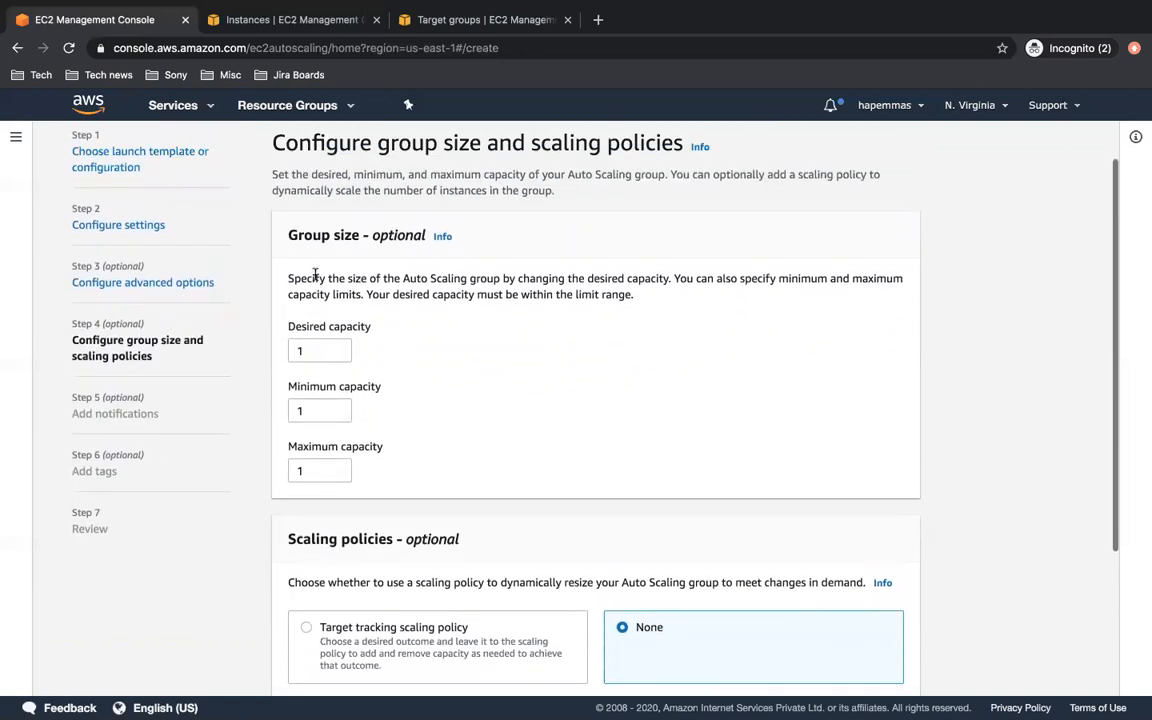
click(315, 414)
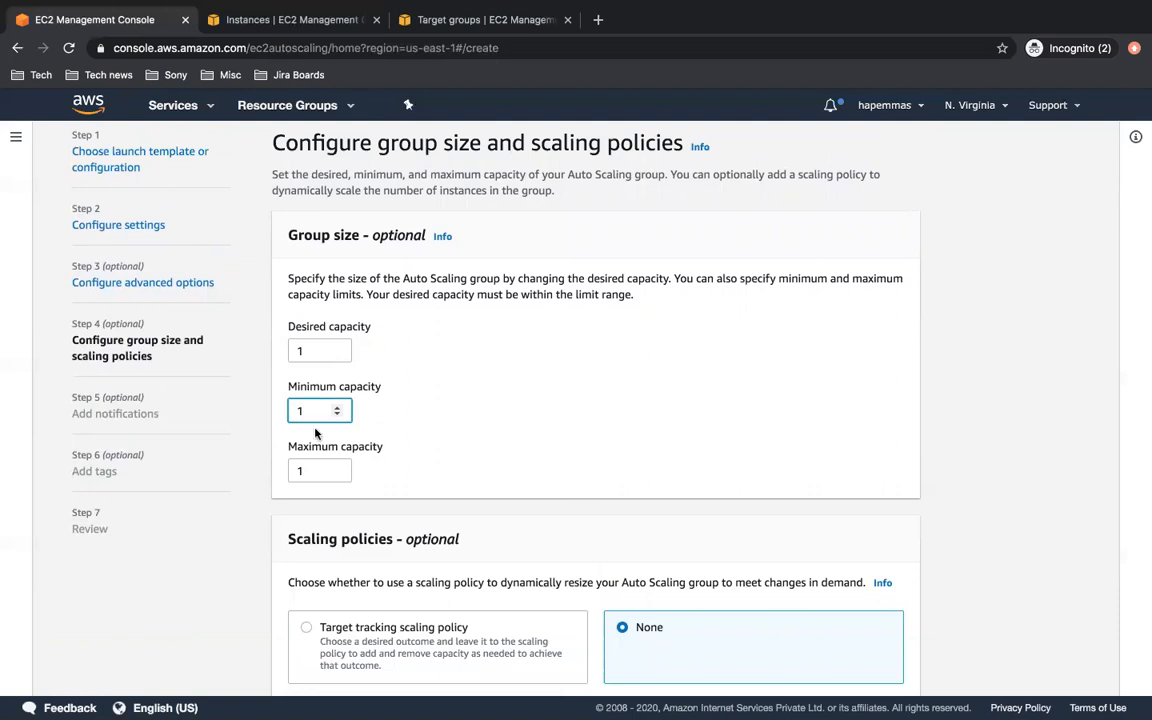
click(319, 464)
click(550, 472)
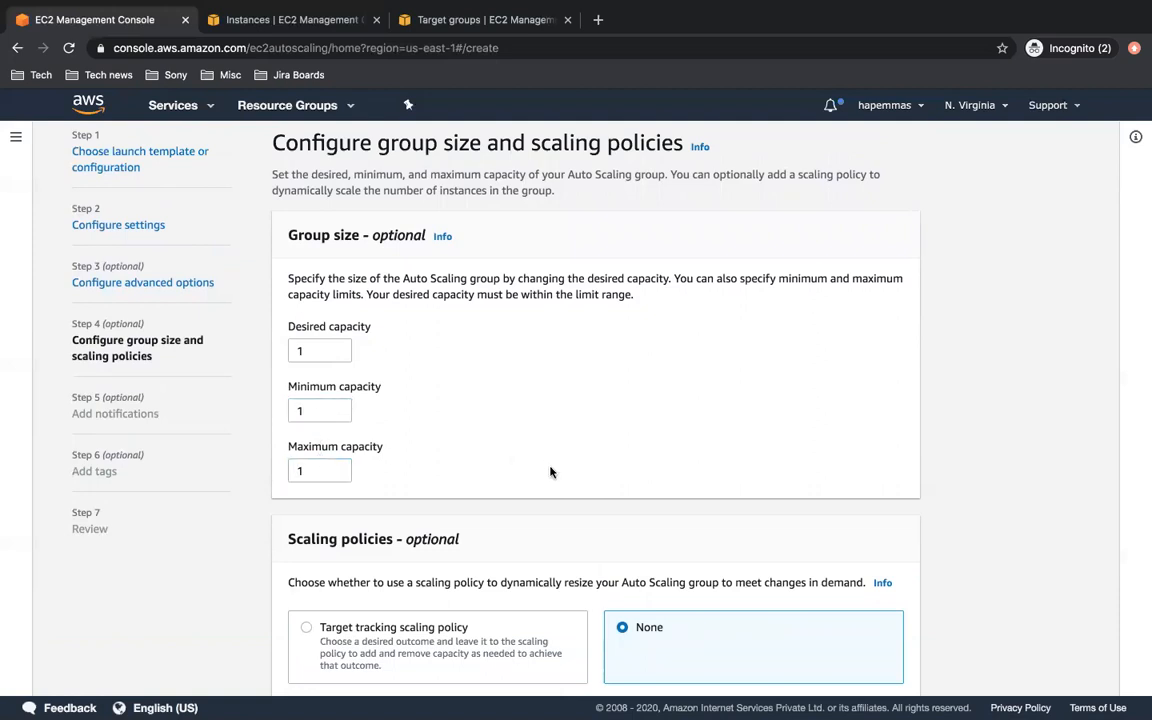
scroll(550, 472, down, 4)
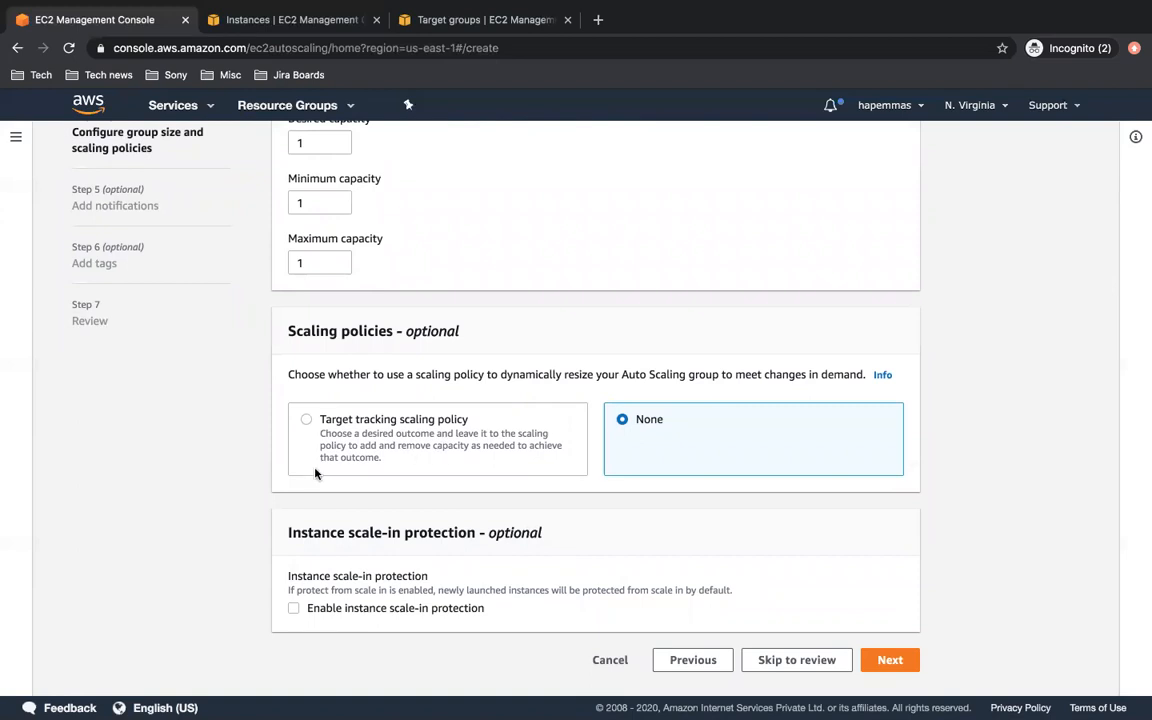
scroll(389, 440, up, 5)
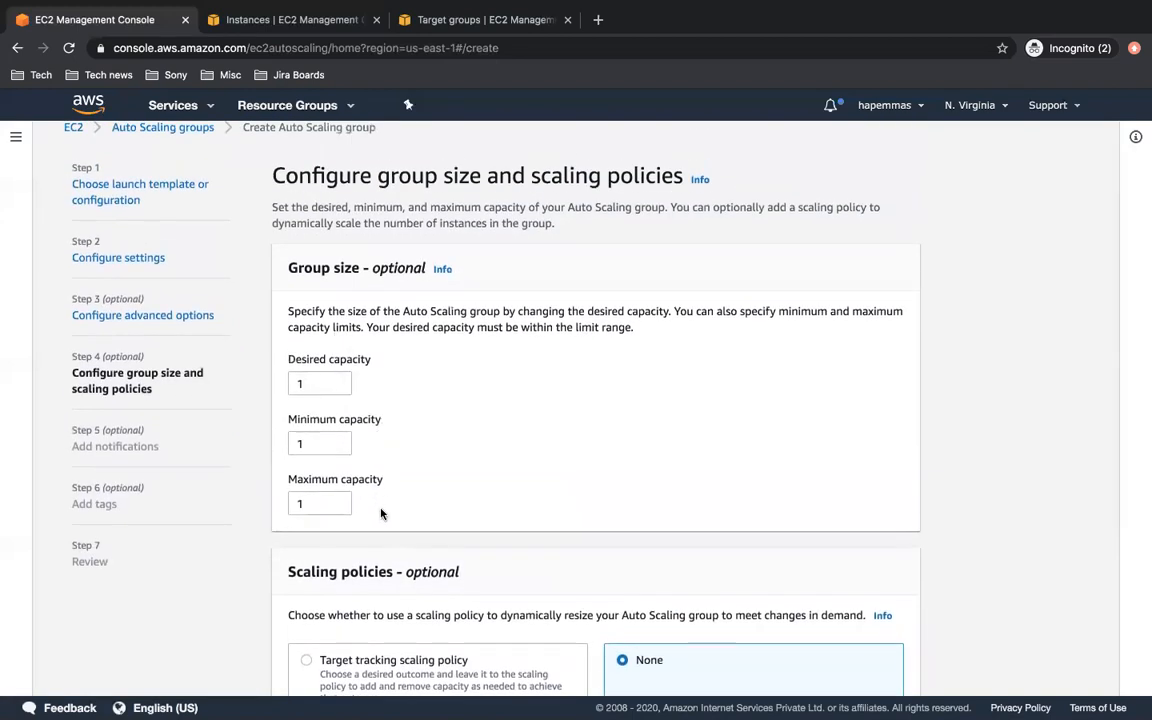
scroll(381, 514, down, 5)
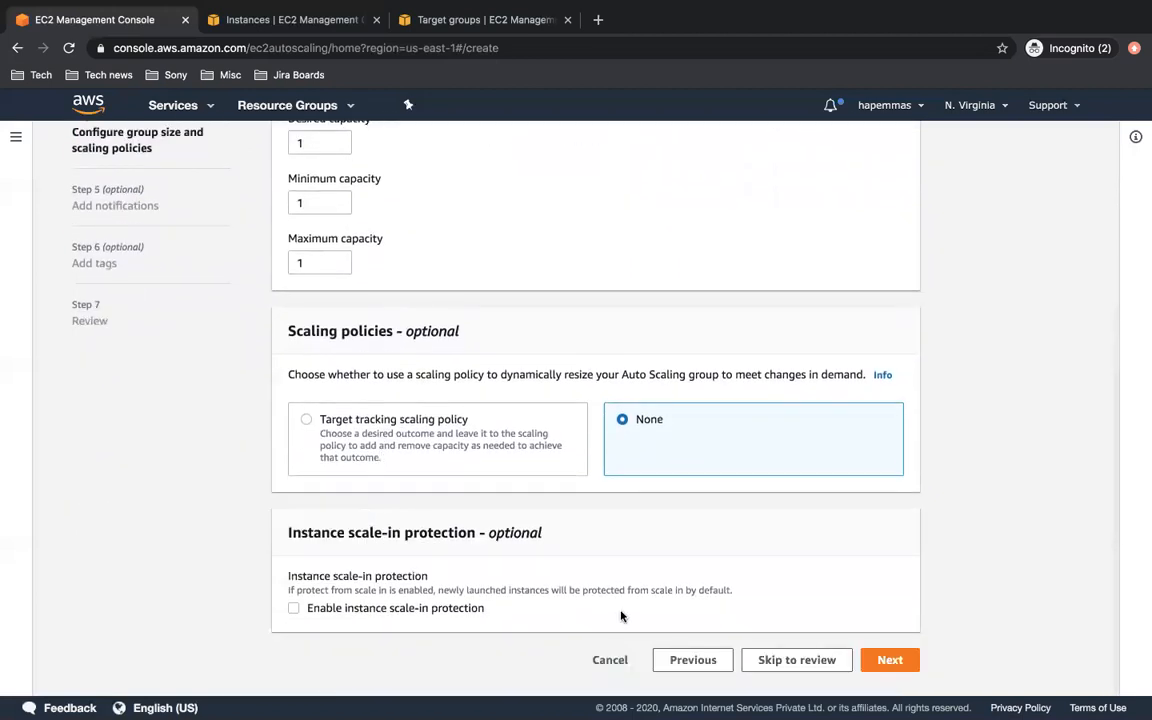
click(895, 664)
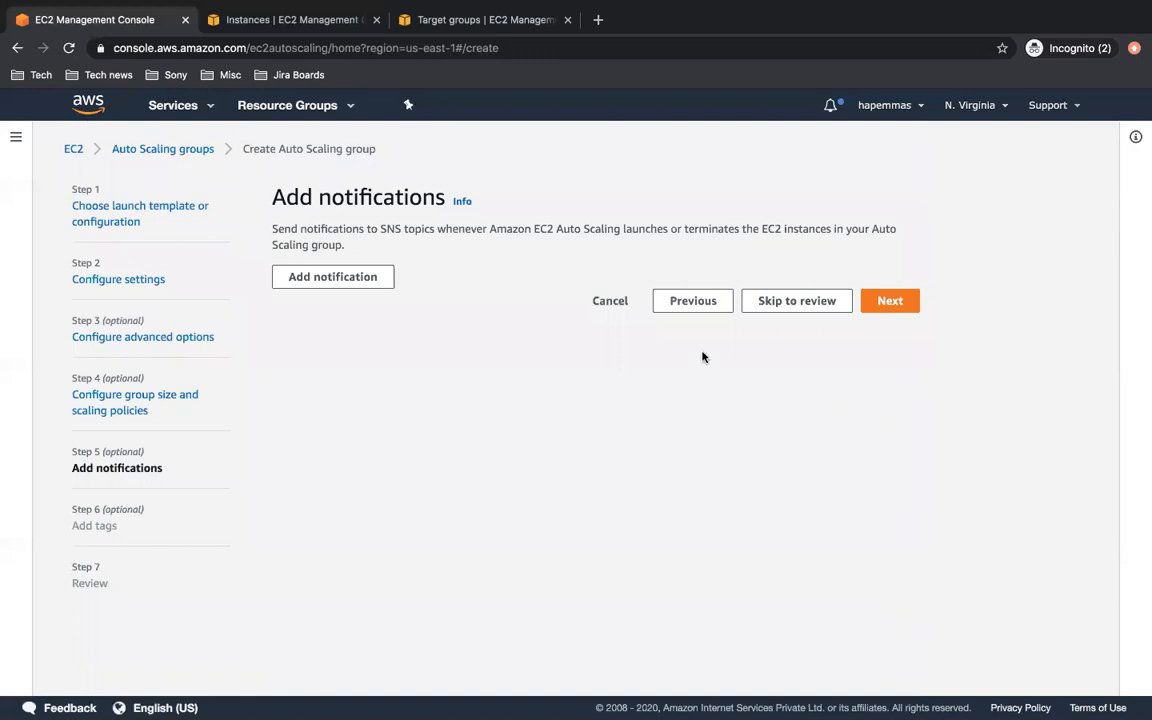
click(897, 307)
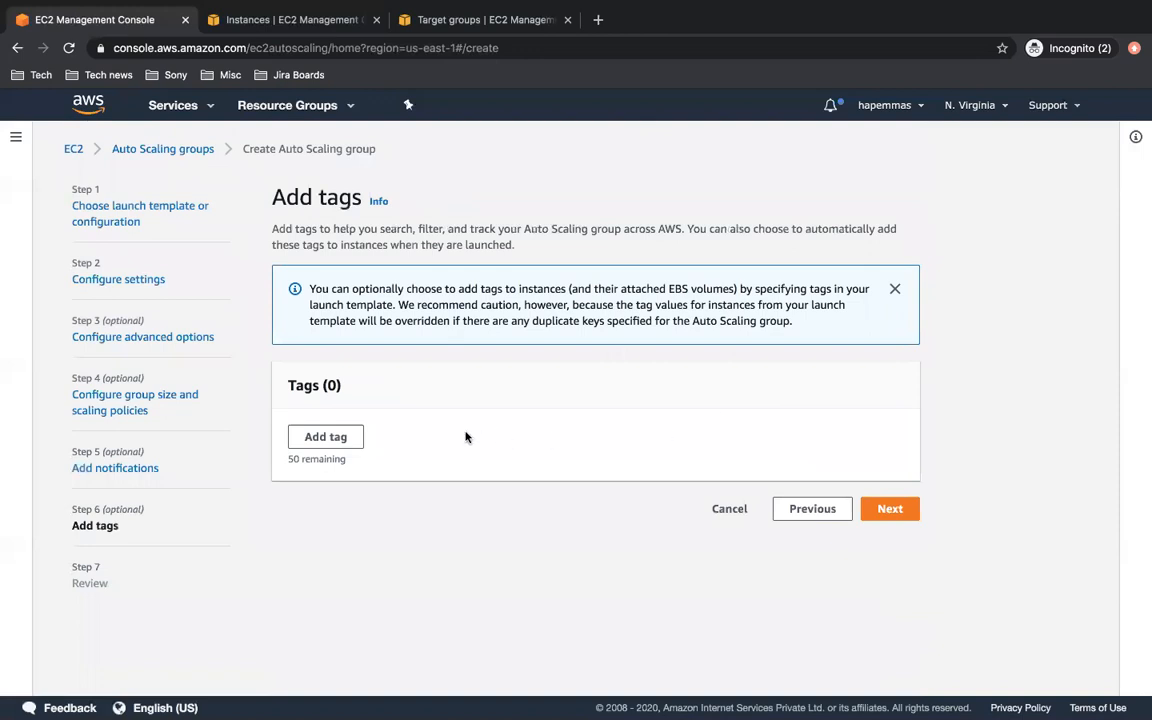
Add a tag with key Name and value scheduled-asg, and continue to the review of the Auto Scaling group
click(343, 445)
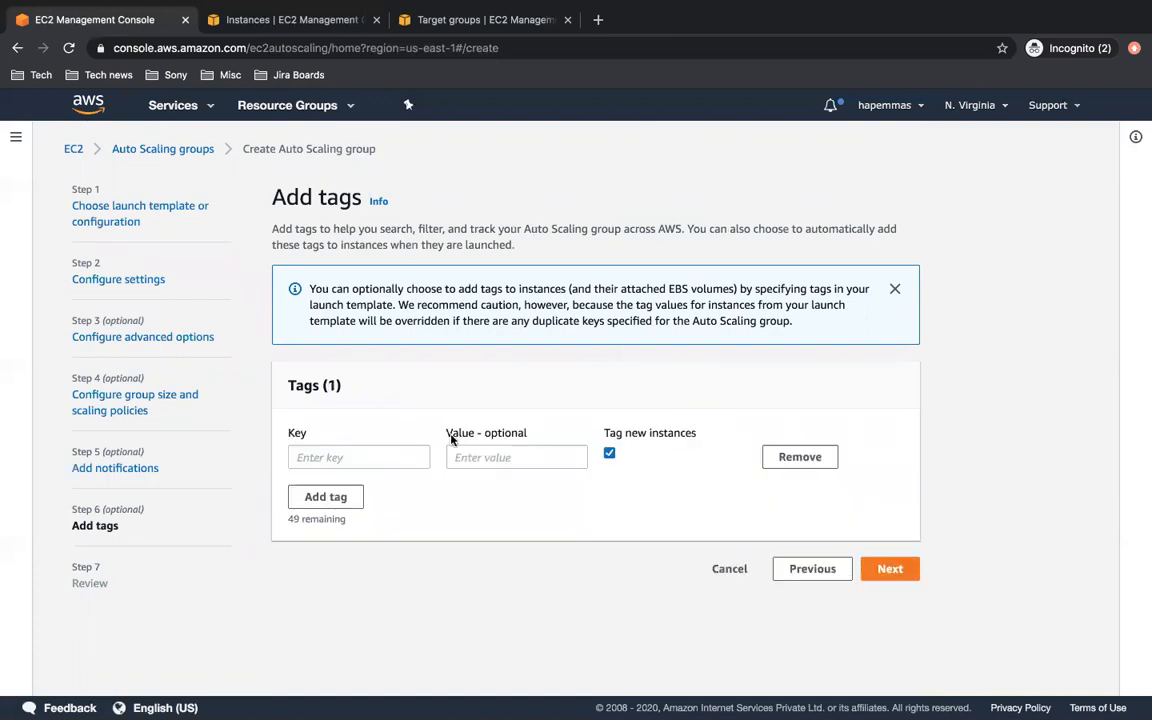
click(383, 457)
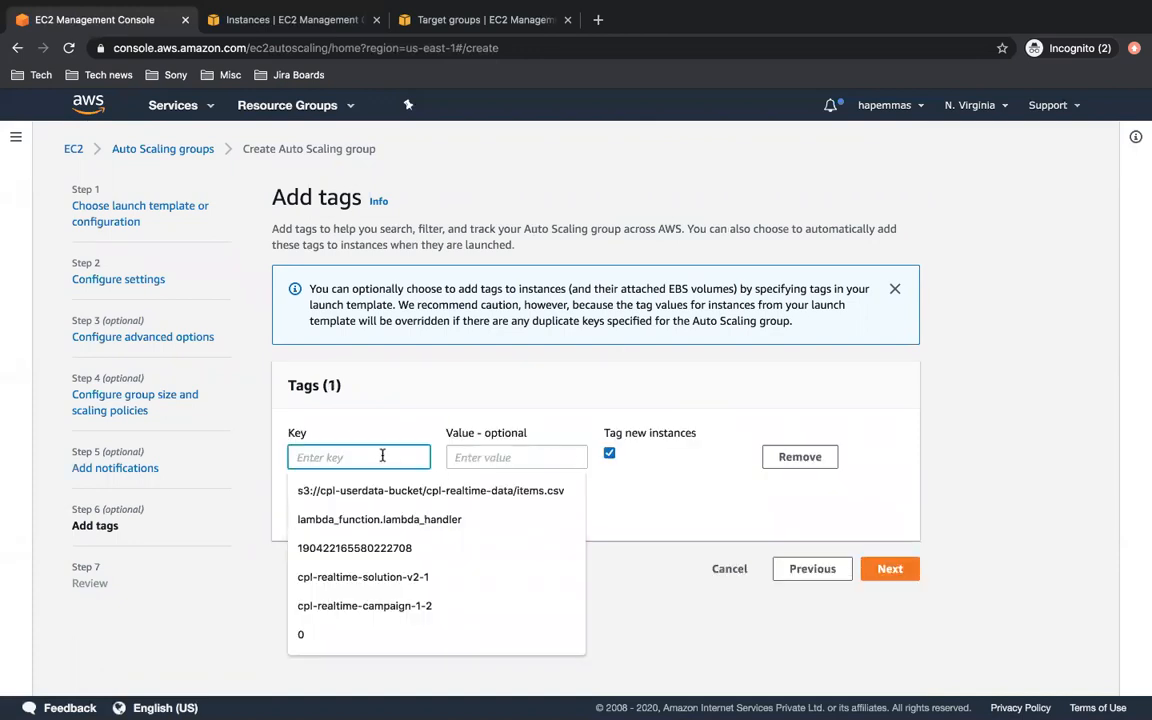
text(Name)
key(Tab)
text(scheduled)
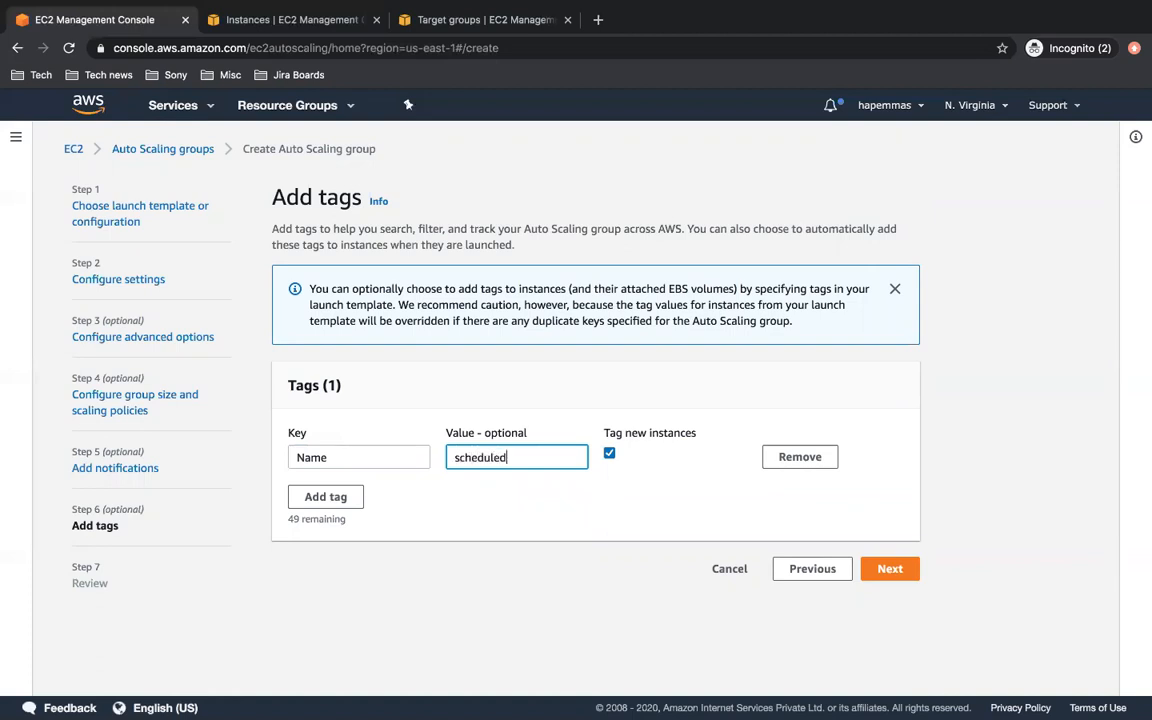
text(-asg)
click(886, 572)
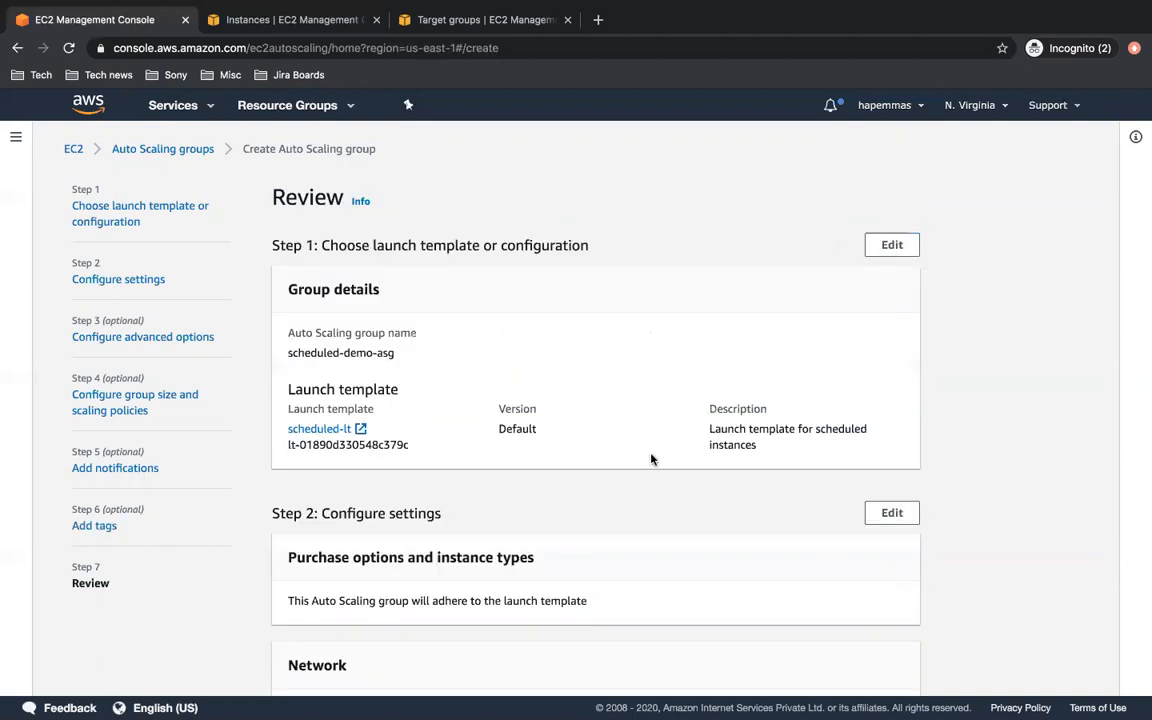
Review the network, load balancing, health check, group size and tag settings, and create the Auto Scaling group
scroll(651, 459, down, 10)
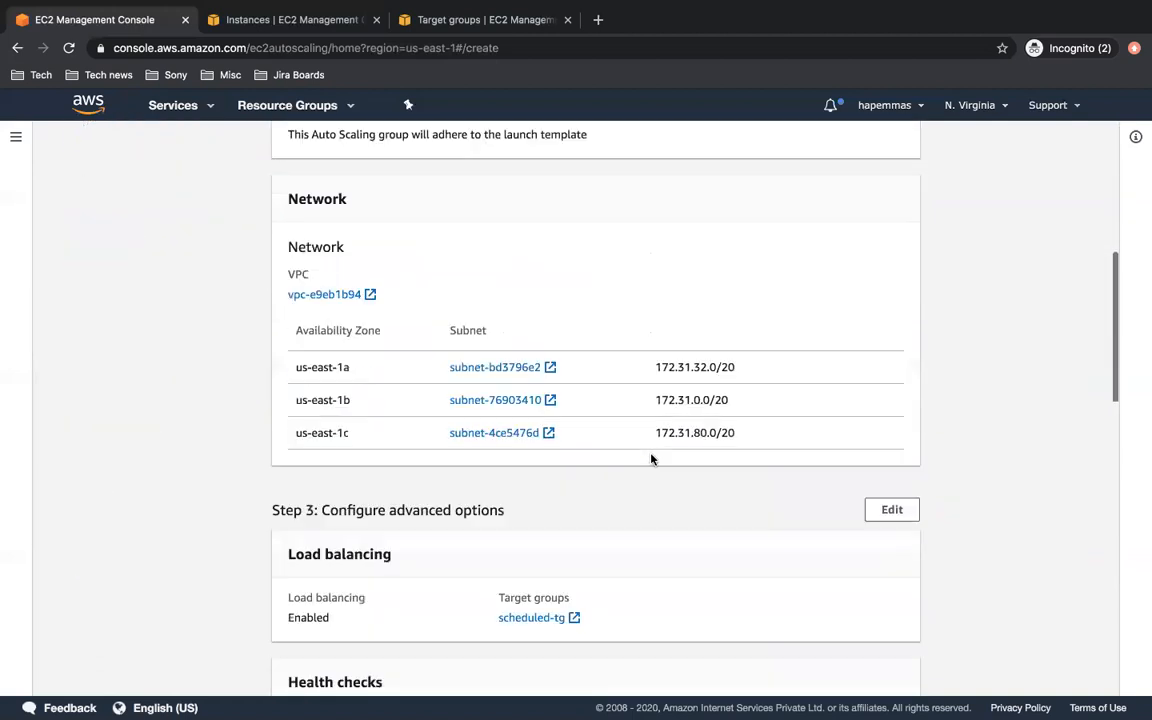
scroll(651, 459, down, 7)
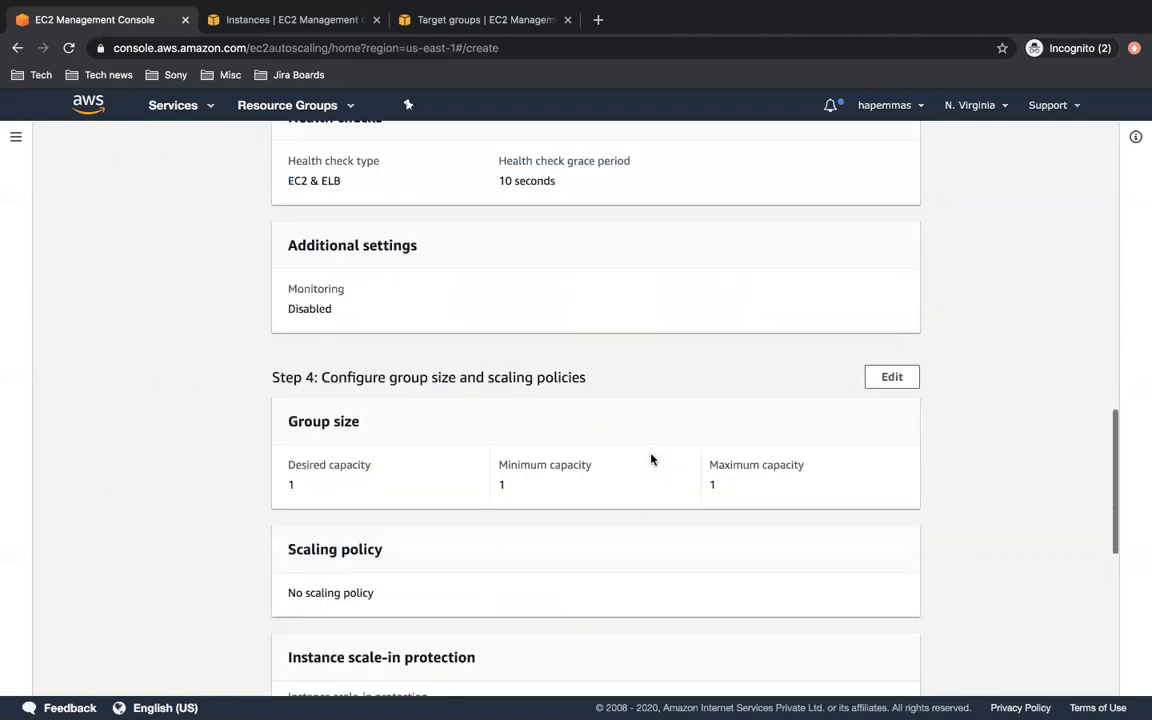
scroll(651, 459, down, 4)
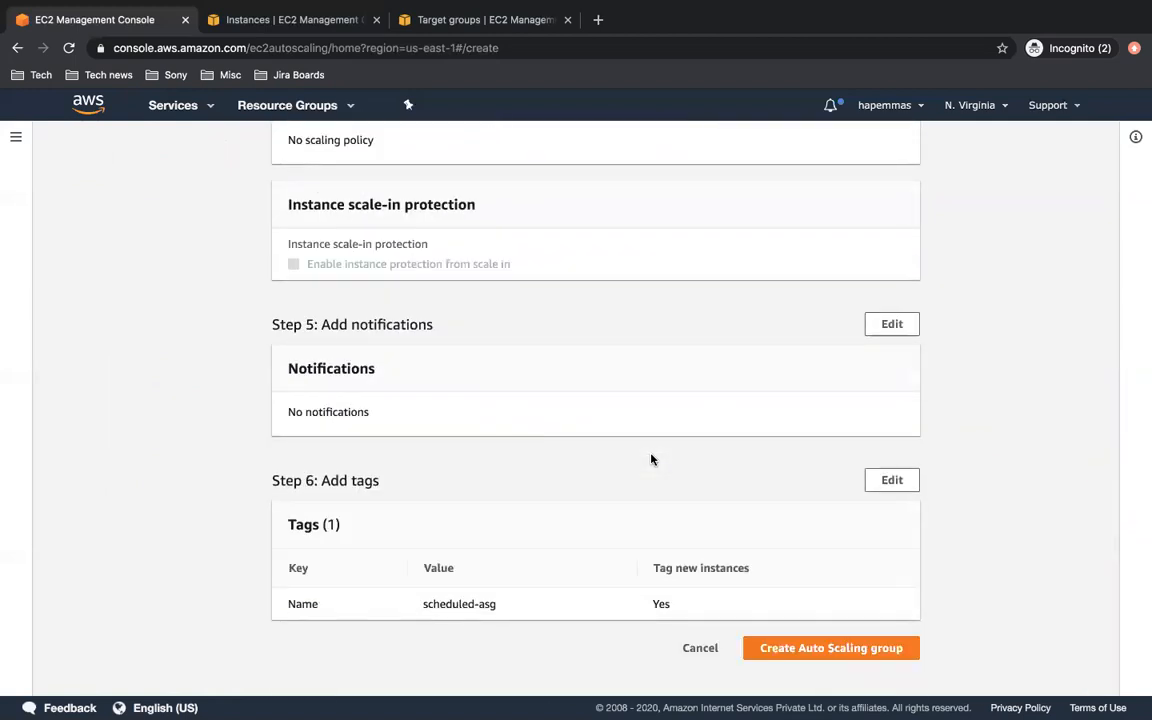
scroll(651, 459, up, 15)
scroll(651, 459, down, 5)
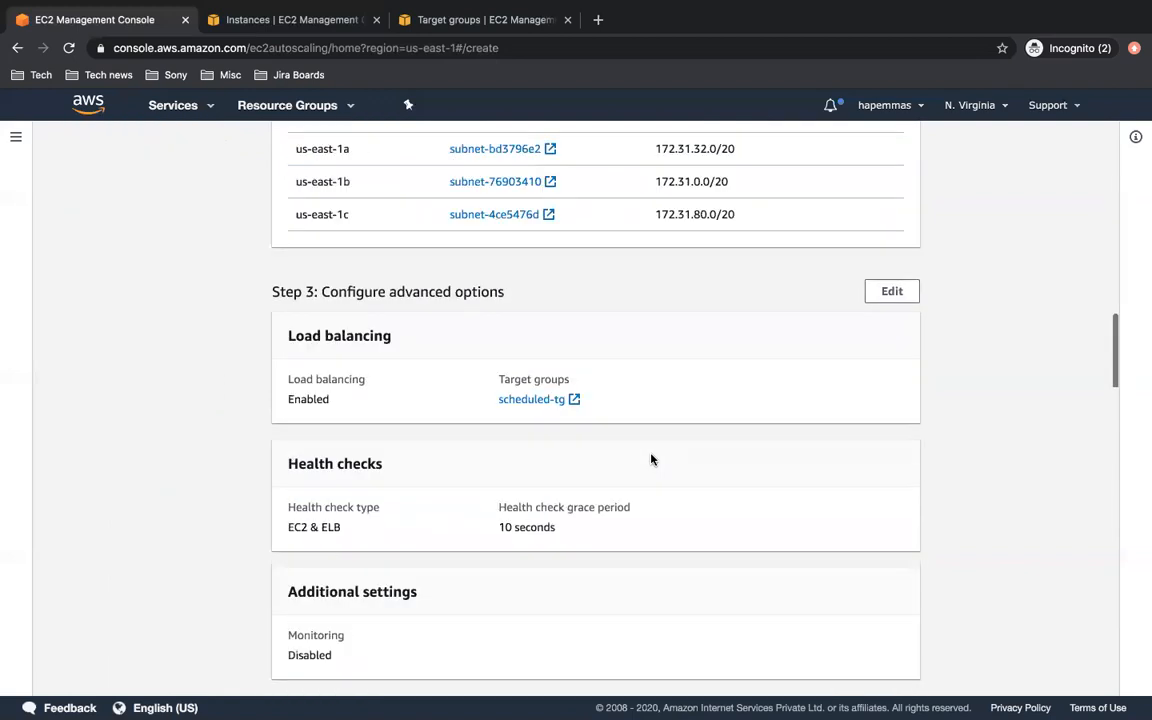
scroll(651, 459, down, 10)
click(838, 647)
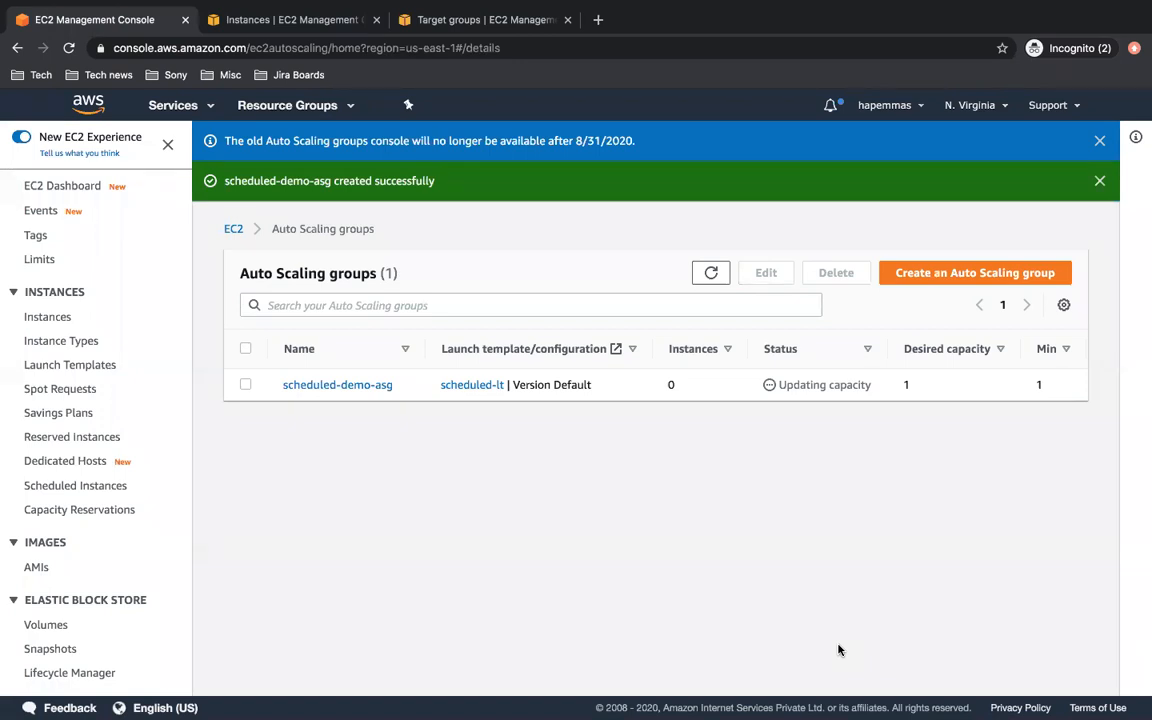
Open the scheduled-demo-asg group and examine its activity history for the instance launch
click(357, 386)
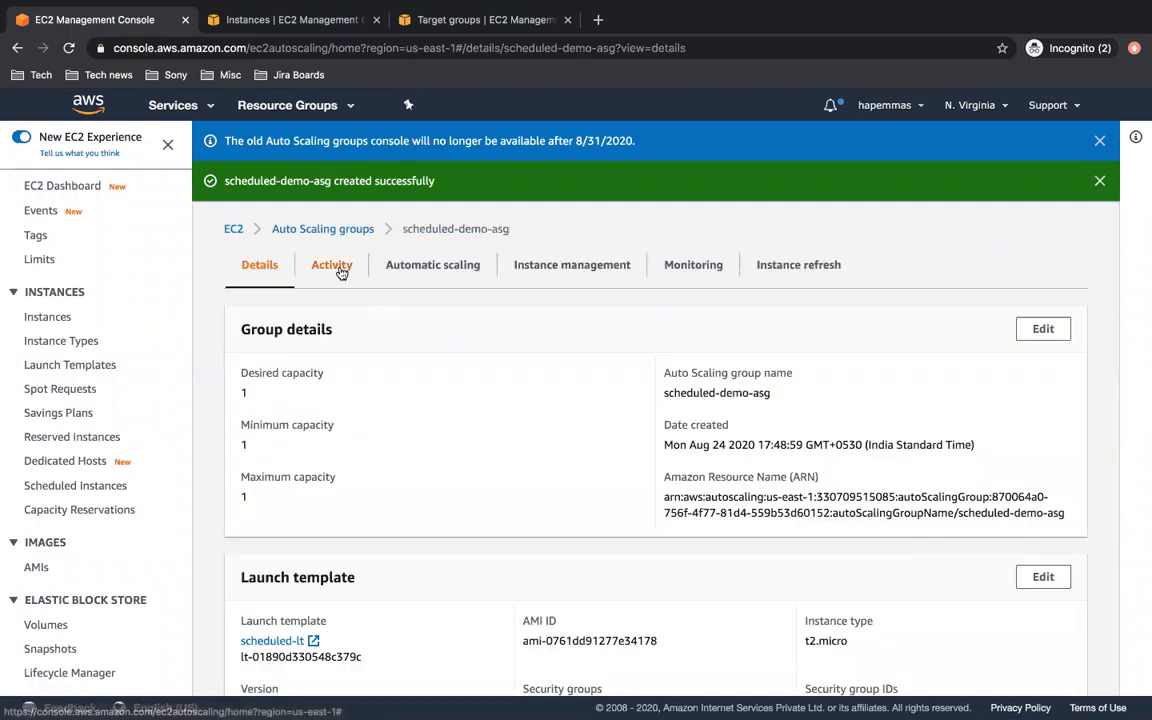
click(341, 273)
scroll(491, 530, down, 2)
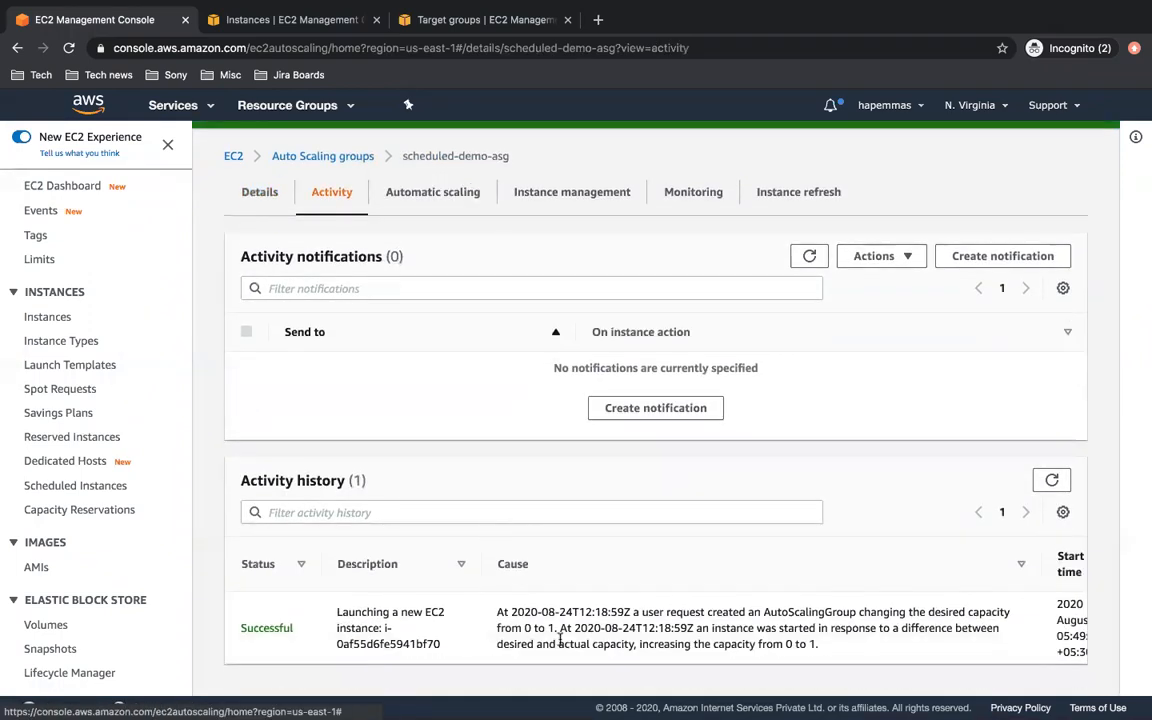
scroll(368, 404, up, 2)
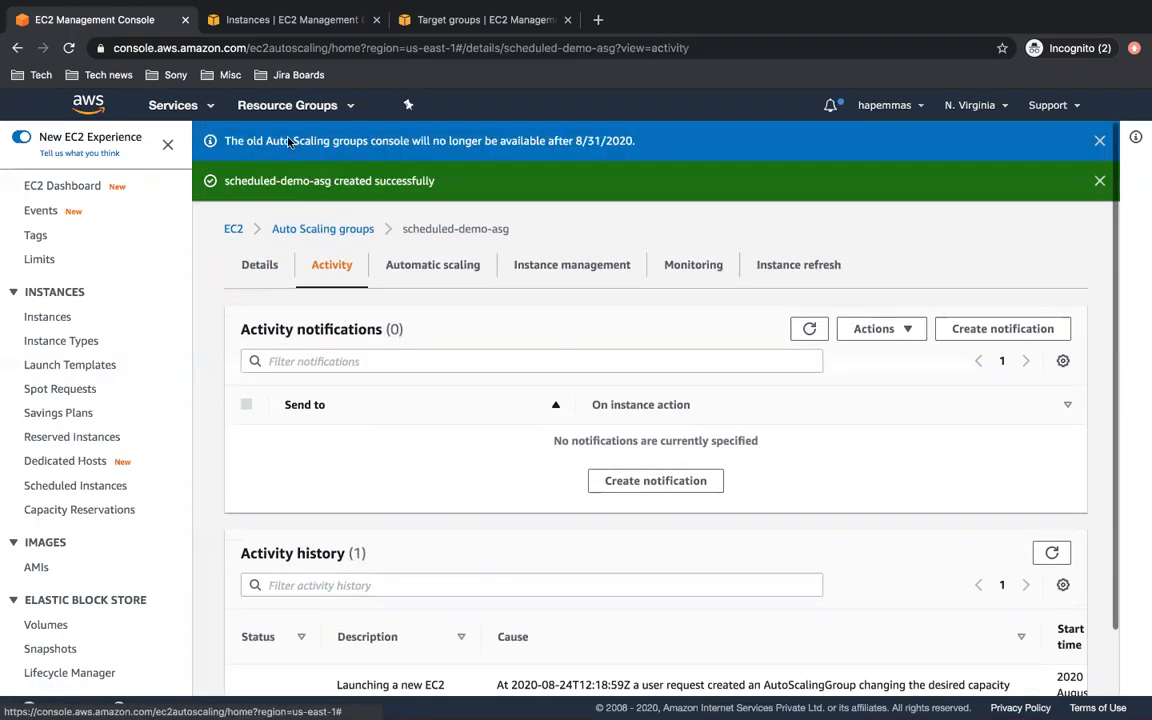
Refresh the EC2 instances list to check for the scheduled-asg instance, and return to the group's activity history
click(287, 22)
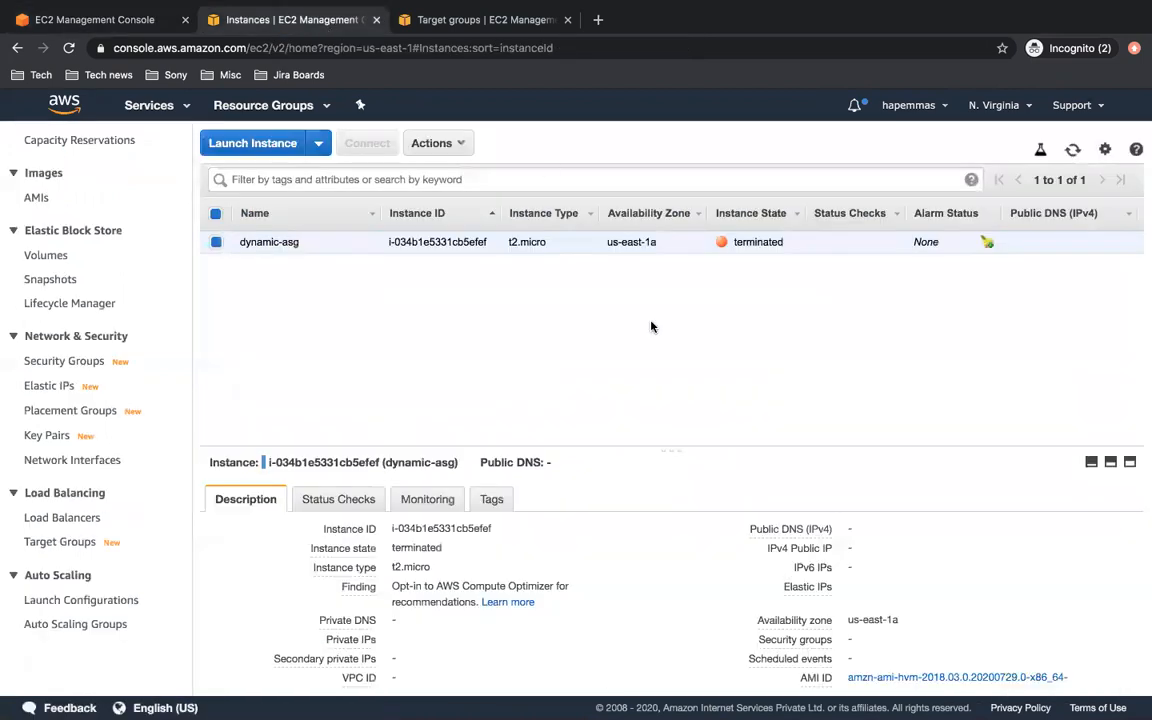
click(1074, 150)
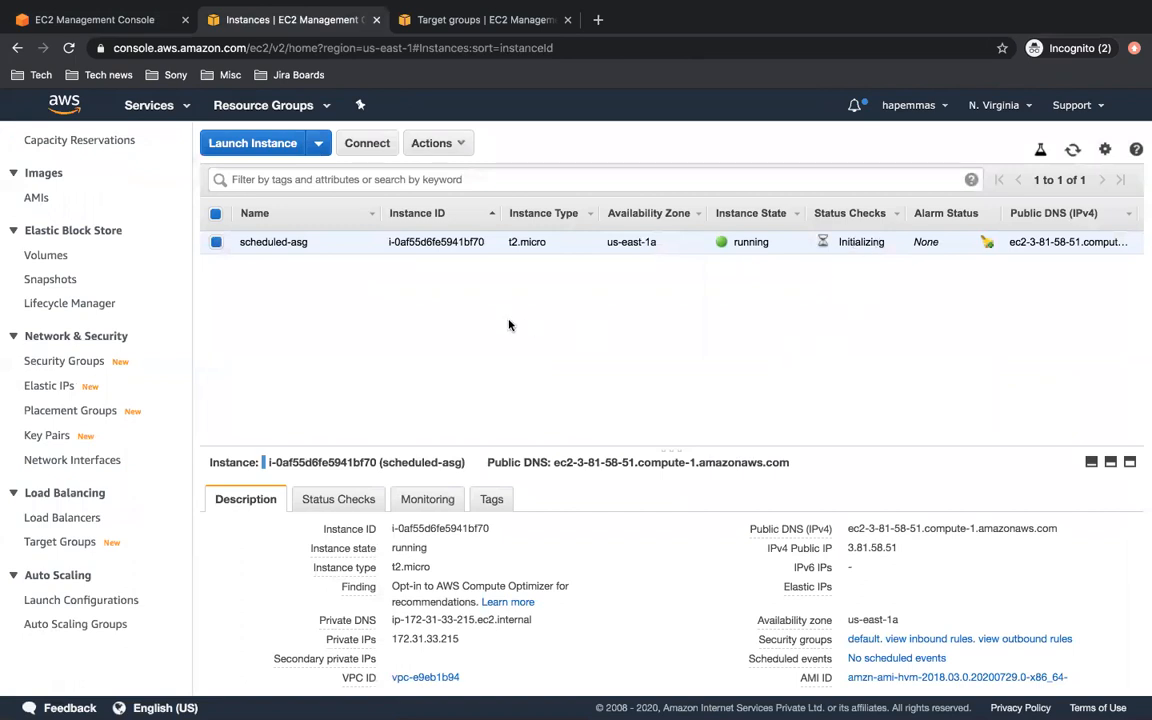
click(108, 26)
scroll(532, 489, down, 2)
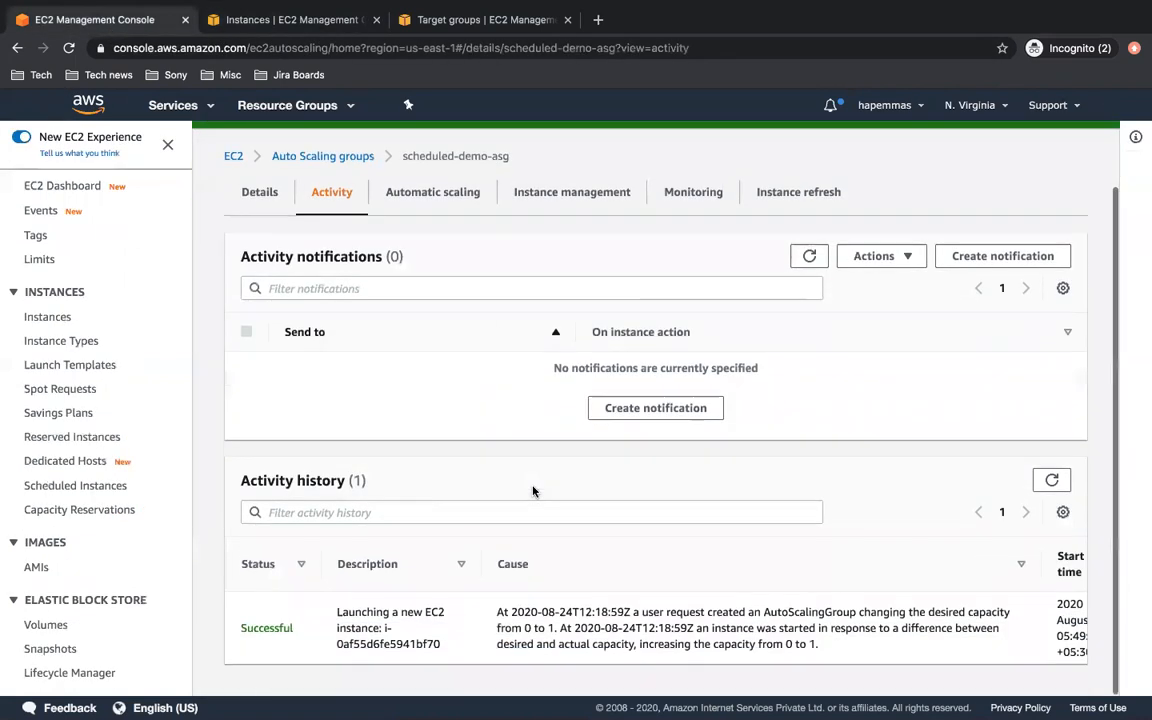
scroll(420, 400, up, 2)
Examine the group's details, including capacity, launch template, network, load balancing, health checks and advanced configurations
click(270, 273)
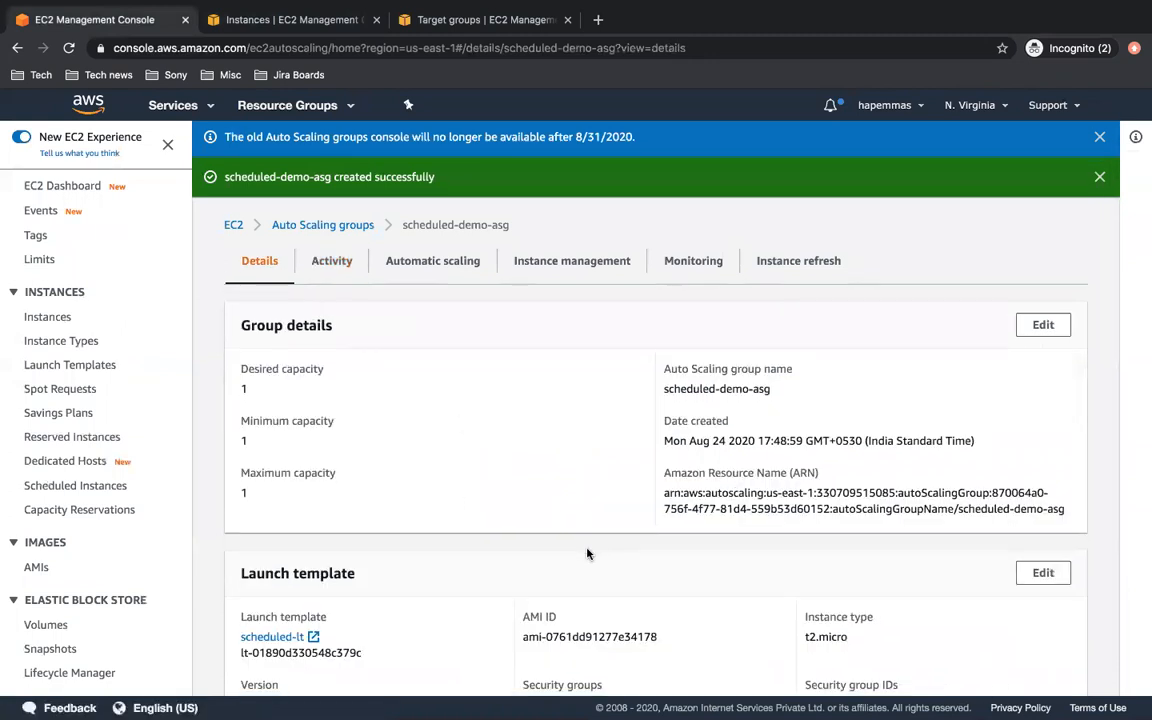
scroll(588, 550, down, 5)
scroll(587, 550, down, 8)
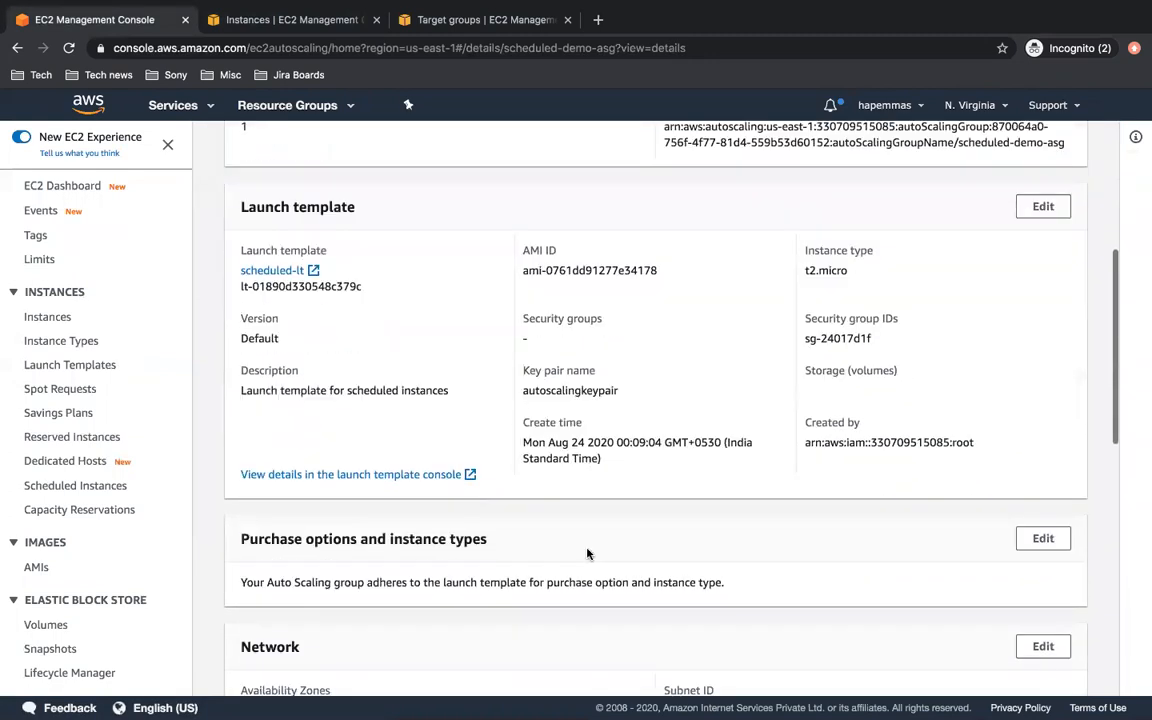
scroll(587, 553, down, 6)
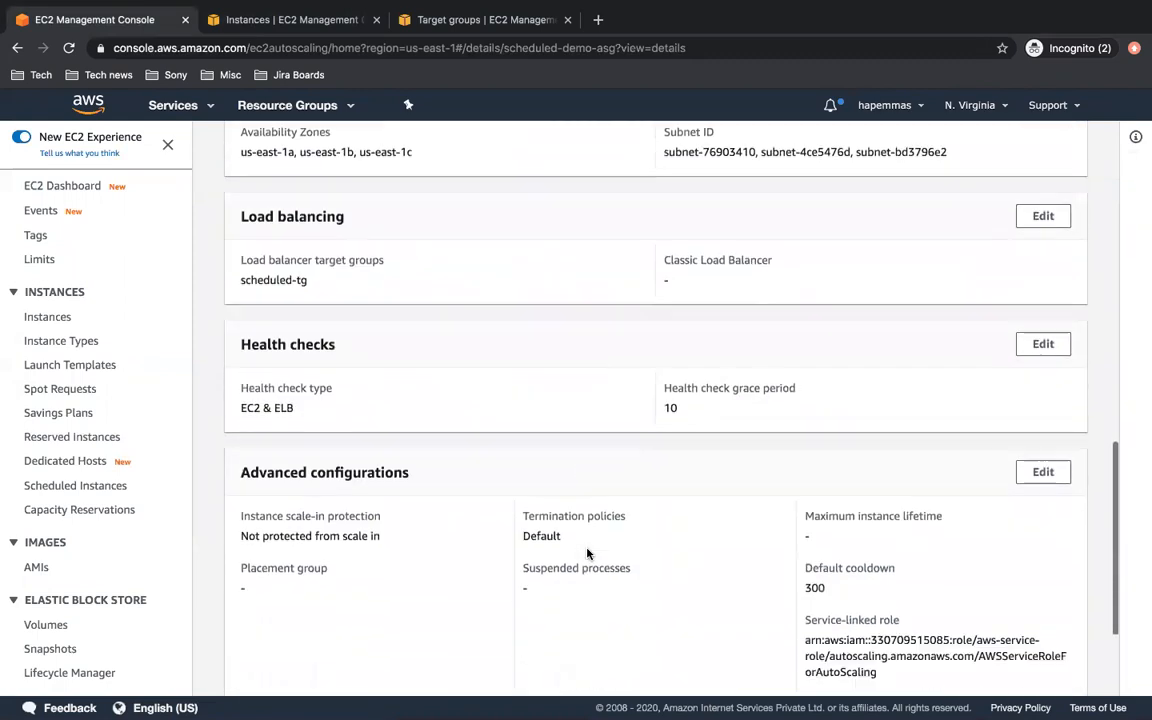
scroll(587, 553, up, 20)
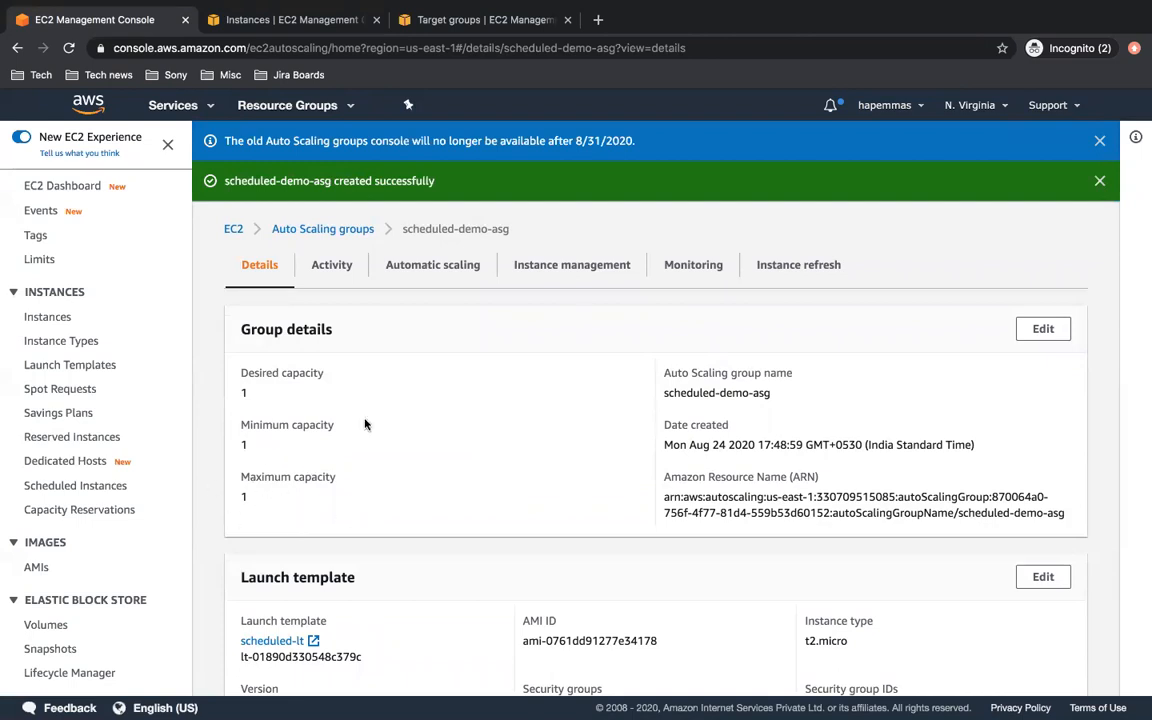
Examine the activity notifications and activity history of scheduled-demo-asg
click(335, 268)
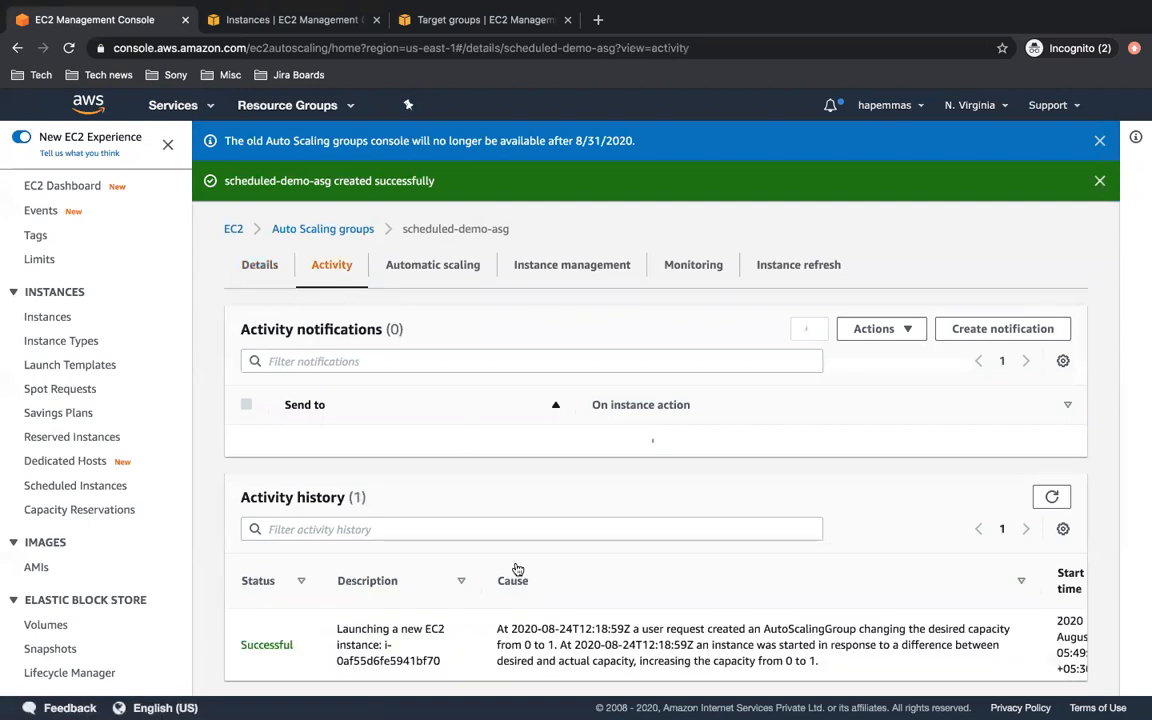
scroll(517, 569, down, 2)
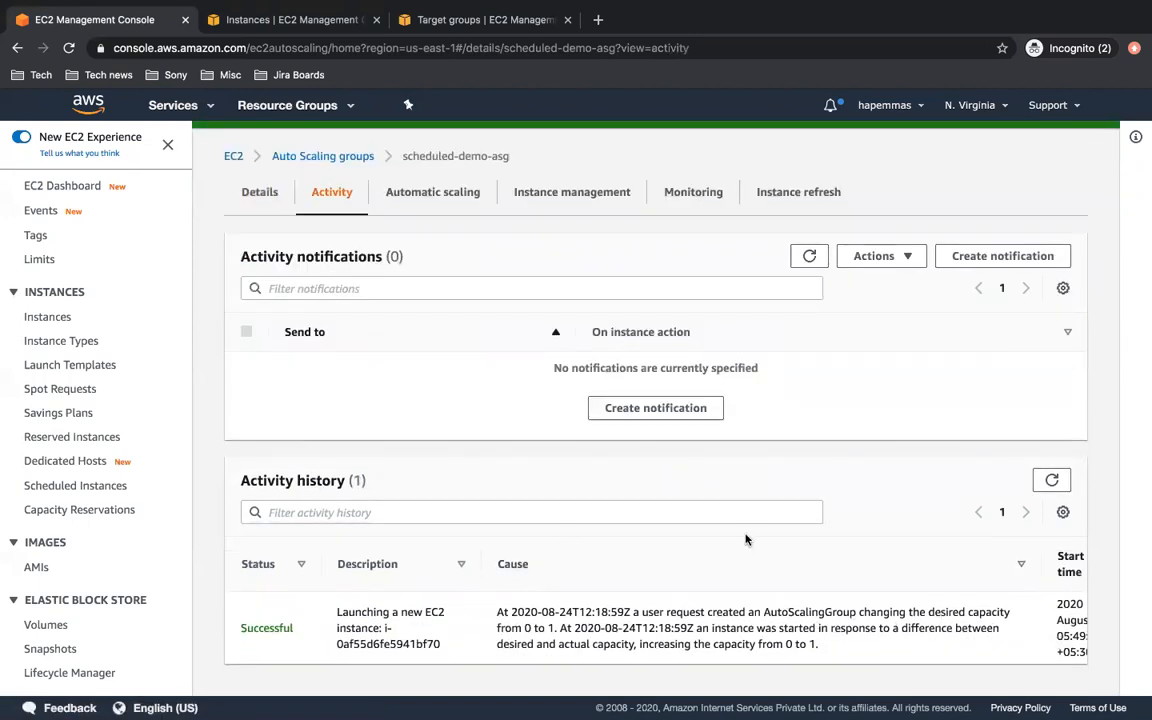
scroll(745, 540, up, 2)
scroll(746, 545, down, 2)
scroll(700, 386, up, 1)
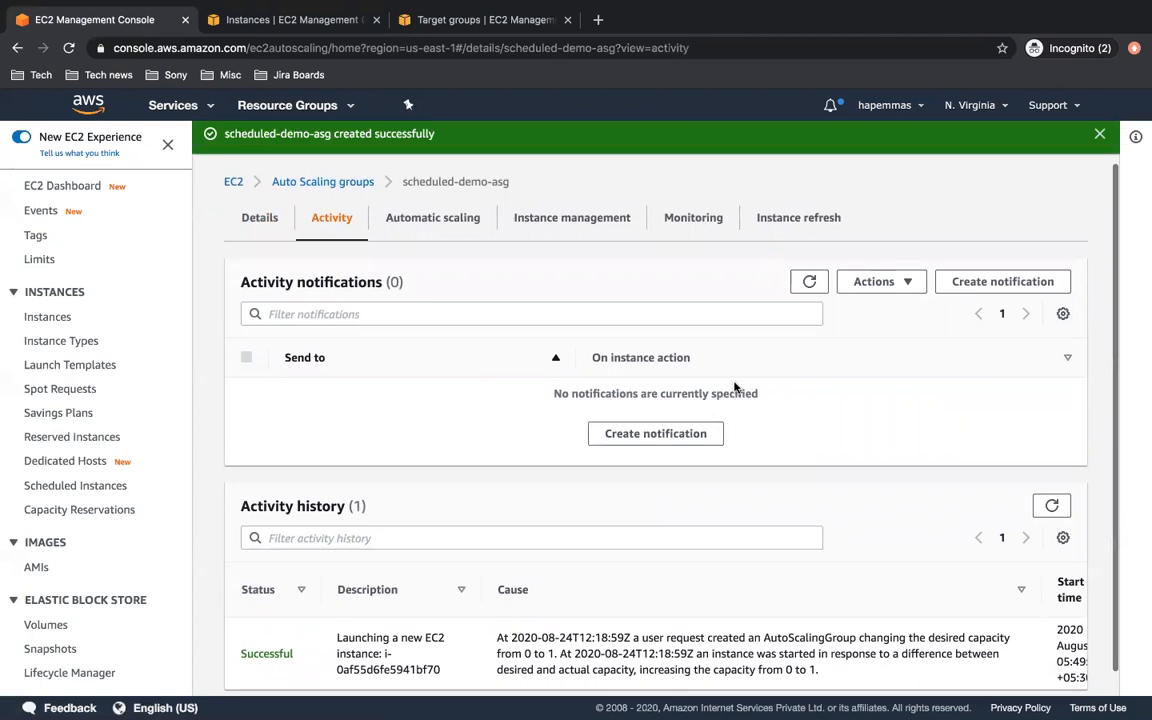
scroll(735, 387, up, 2)
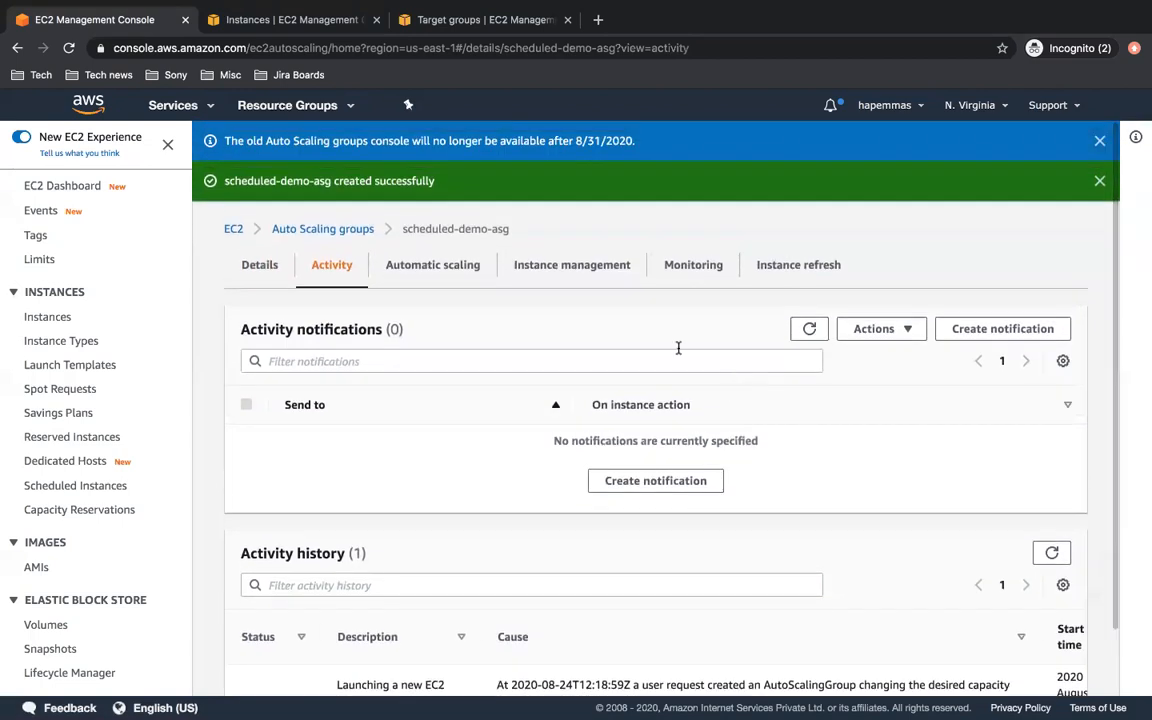
Start a new scheduled action in the group's automatic scaling settings and name it sunset-instances
click(447, 267)
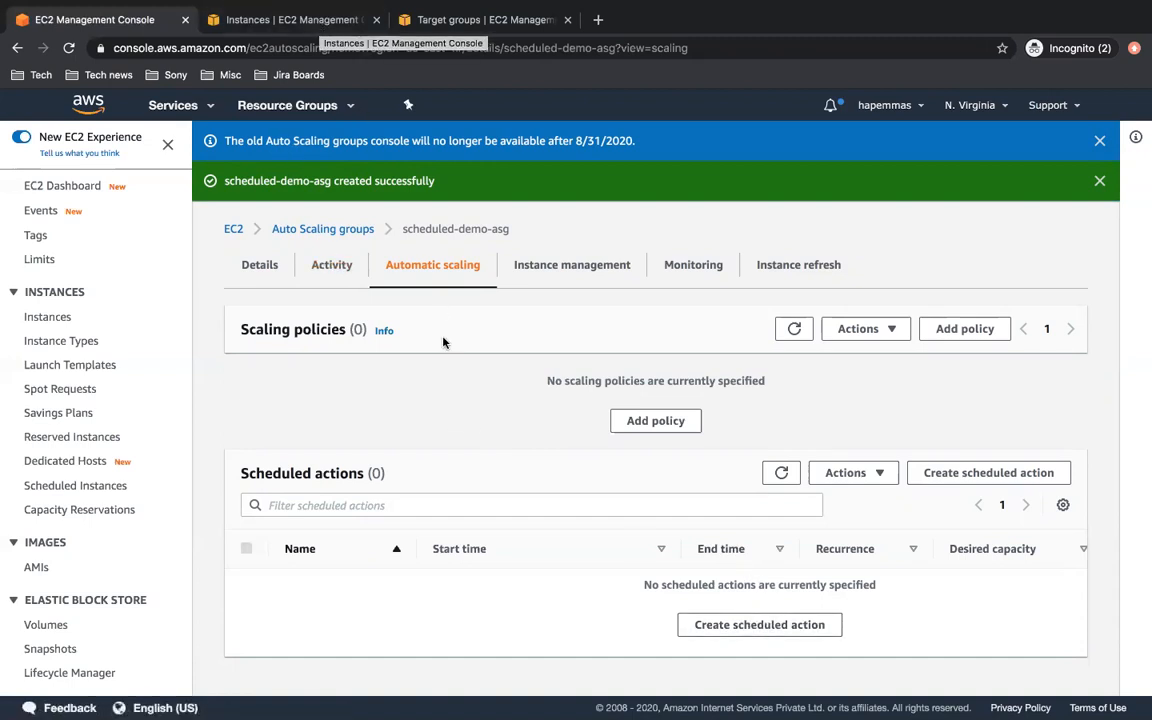
click(814, 625)
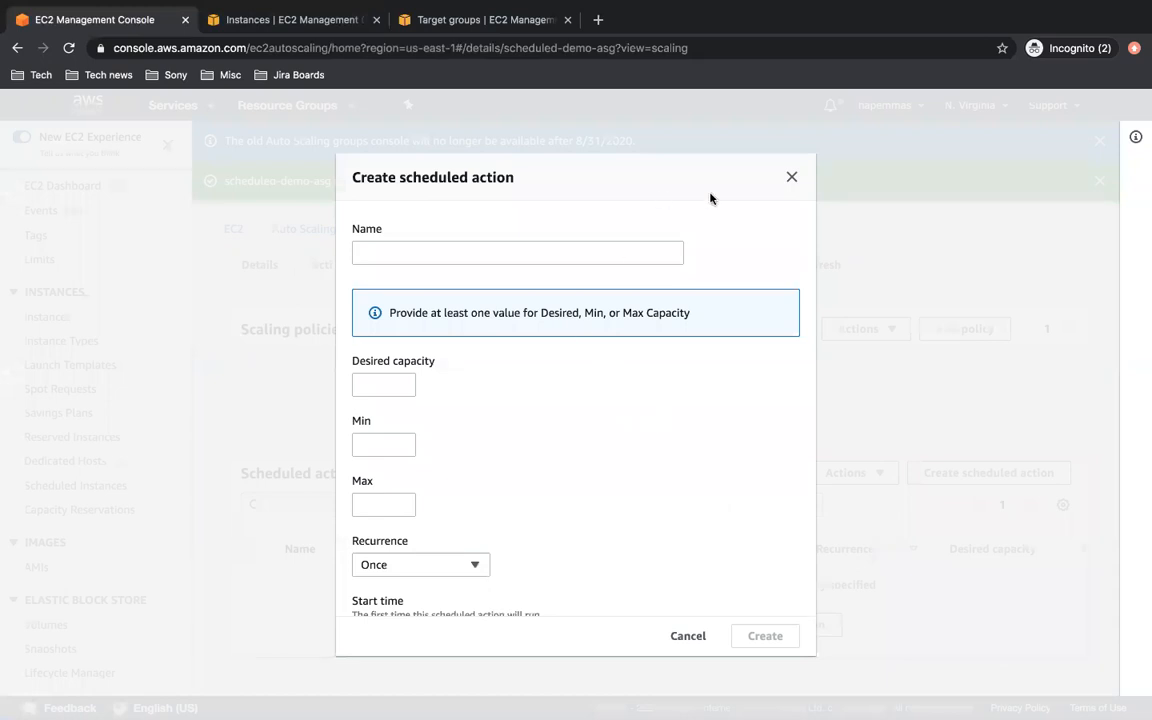
click(789, 177)
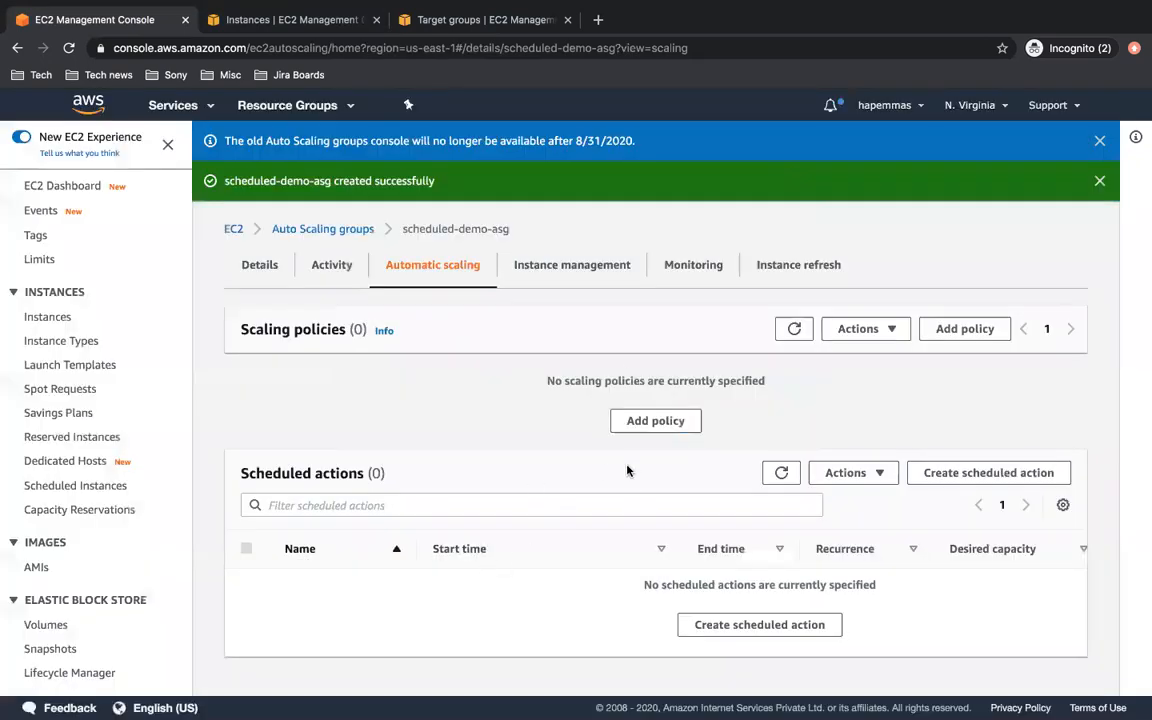
click(761, 627)
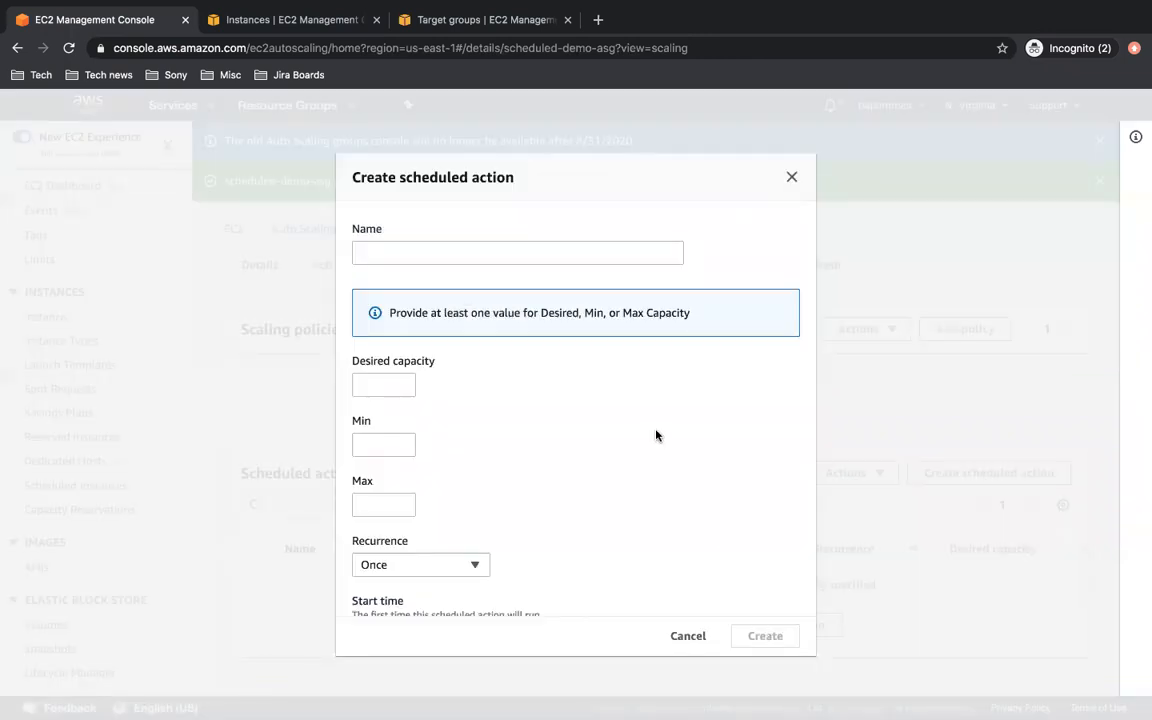
click(476, 246)
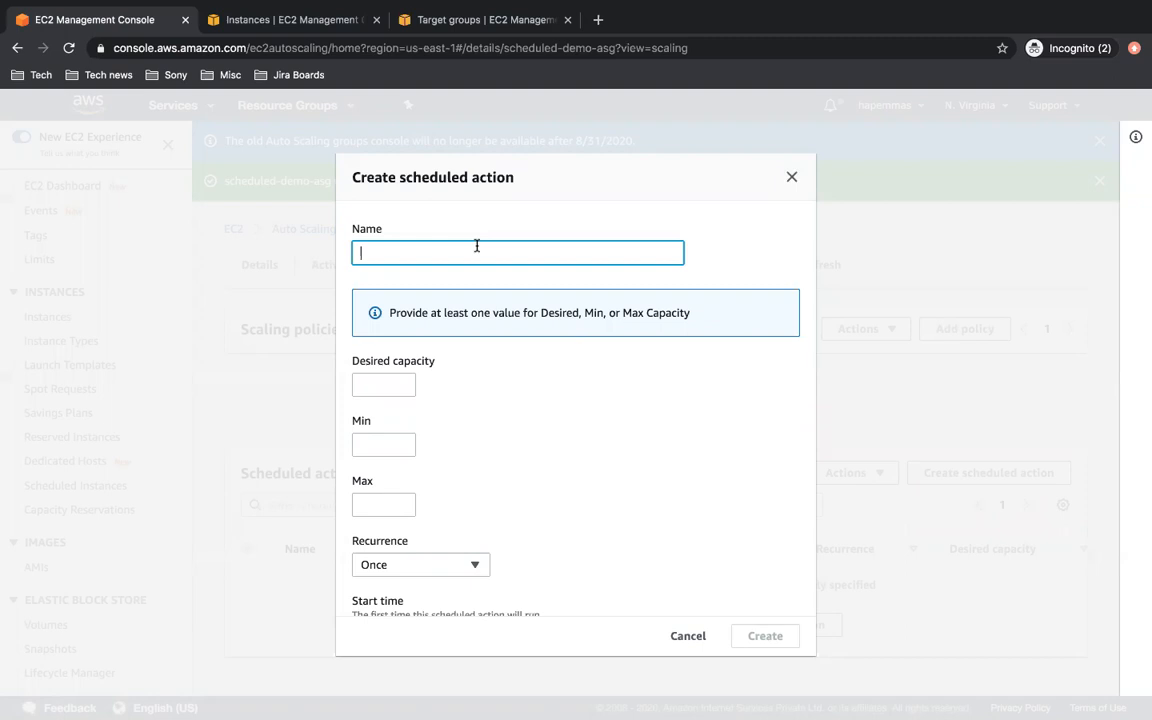
text(sunset-instances)
scroll(509, 447, down, 2)
scroll(509, 447, up, 2)
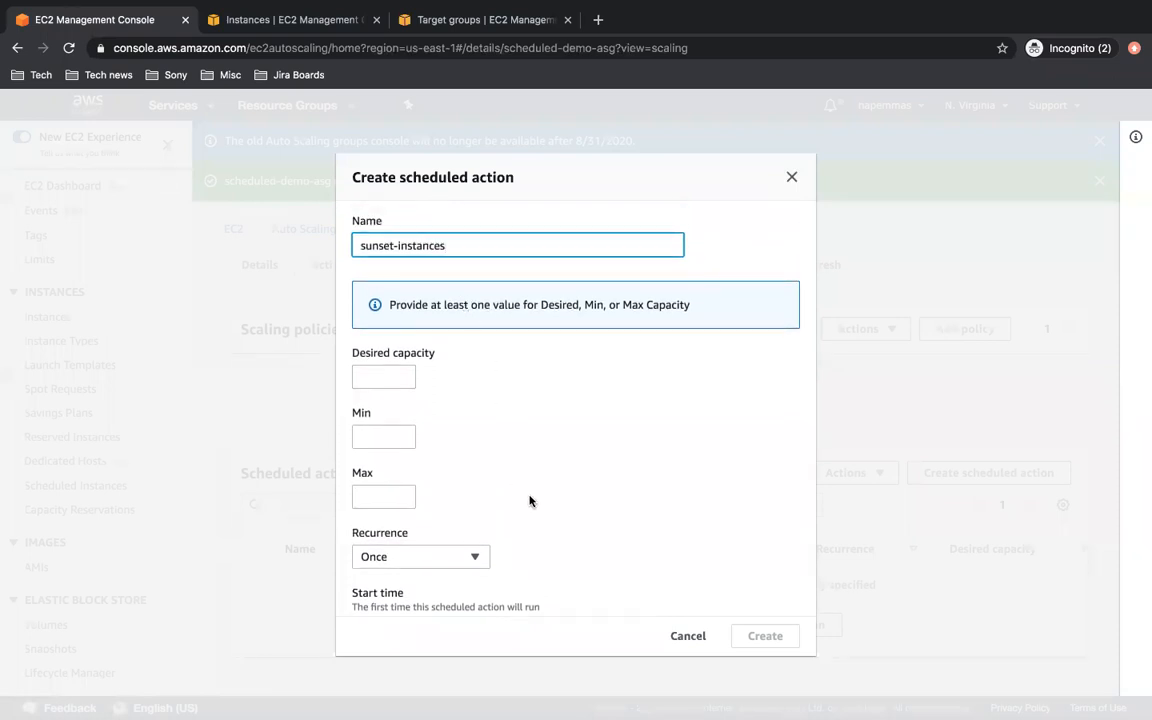
Set the scheduled action's desired capacity to 0, minimum to 0 and maximum to 1
scroll(530, 501, down, 2)
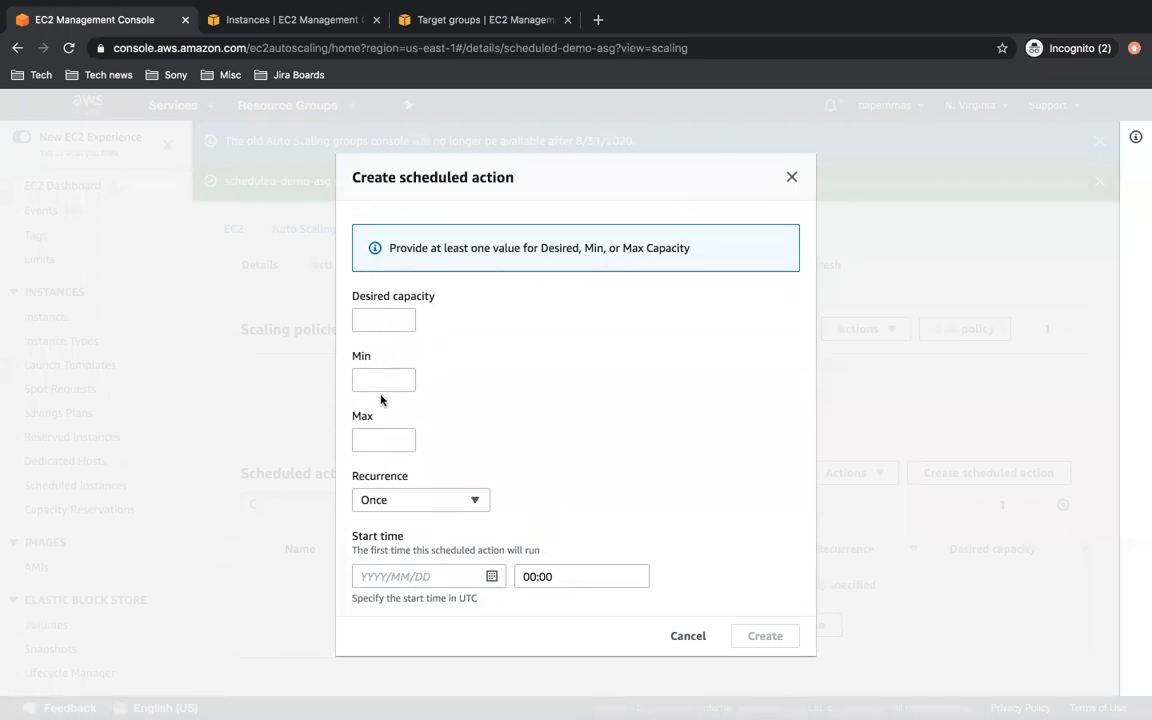
click(393, 322)
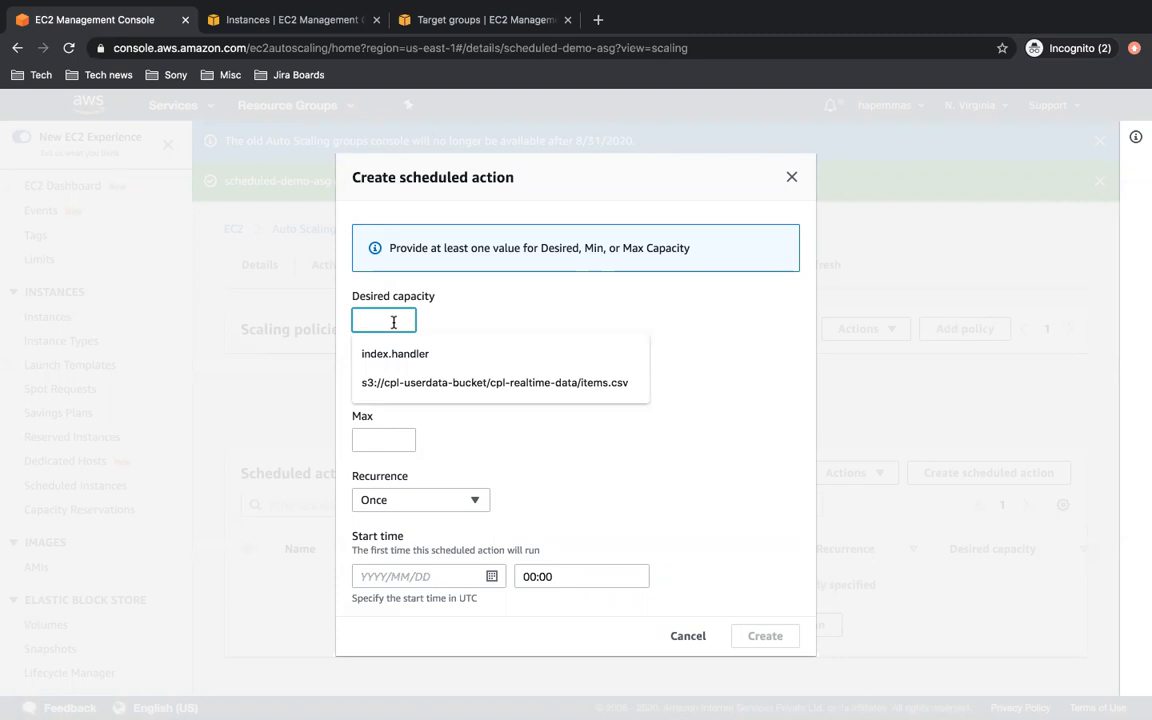
text(0)
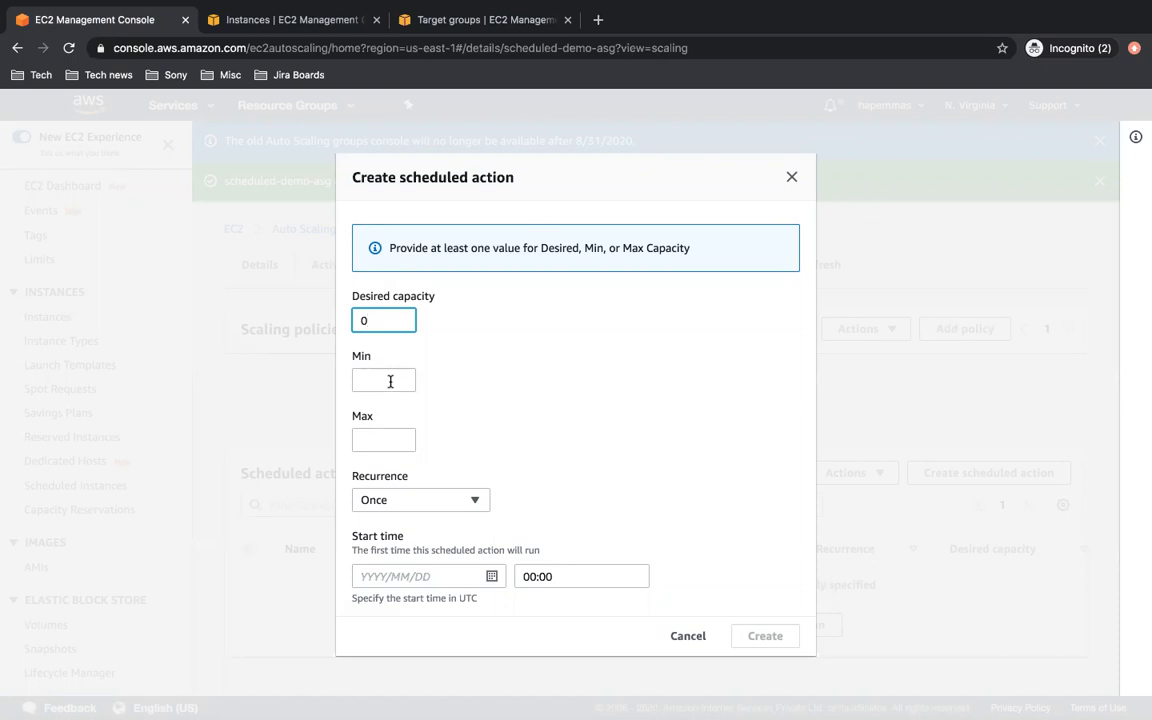
click(390, 381)
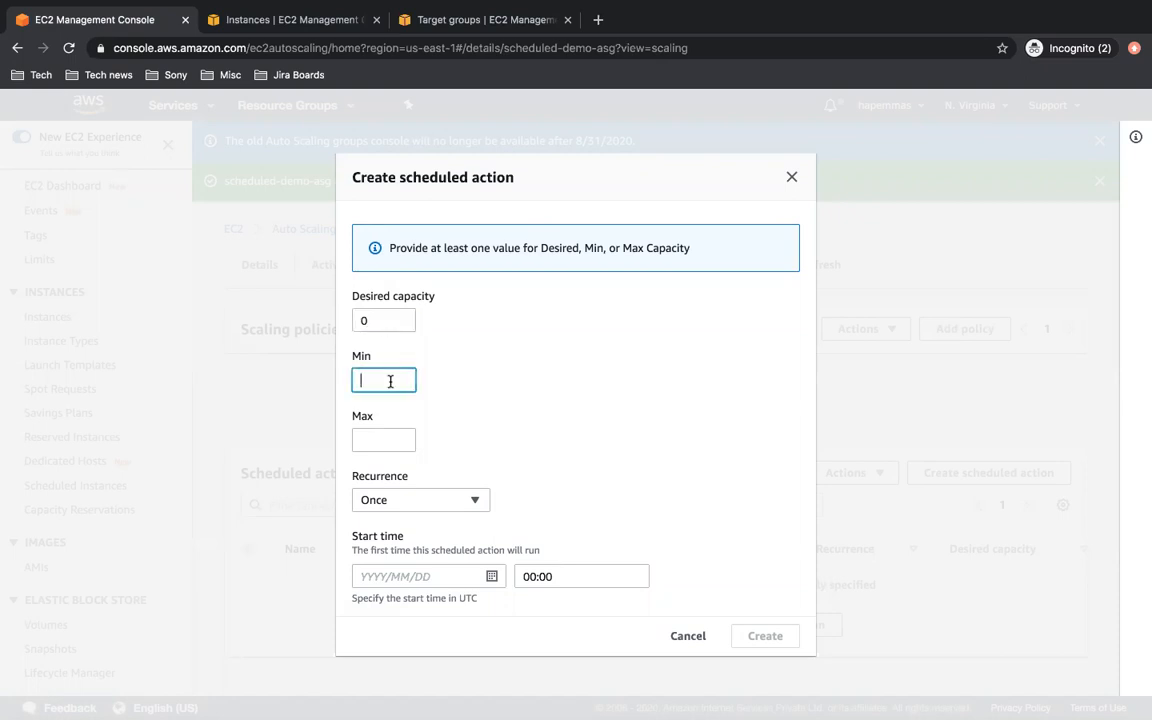
text(0)
click(406, 440)
text(1)
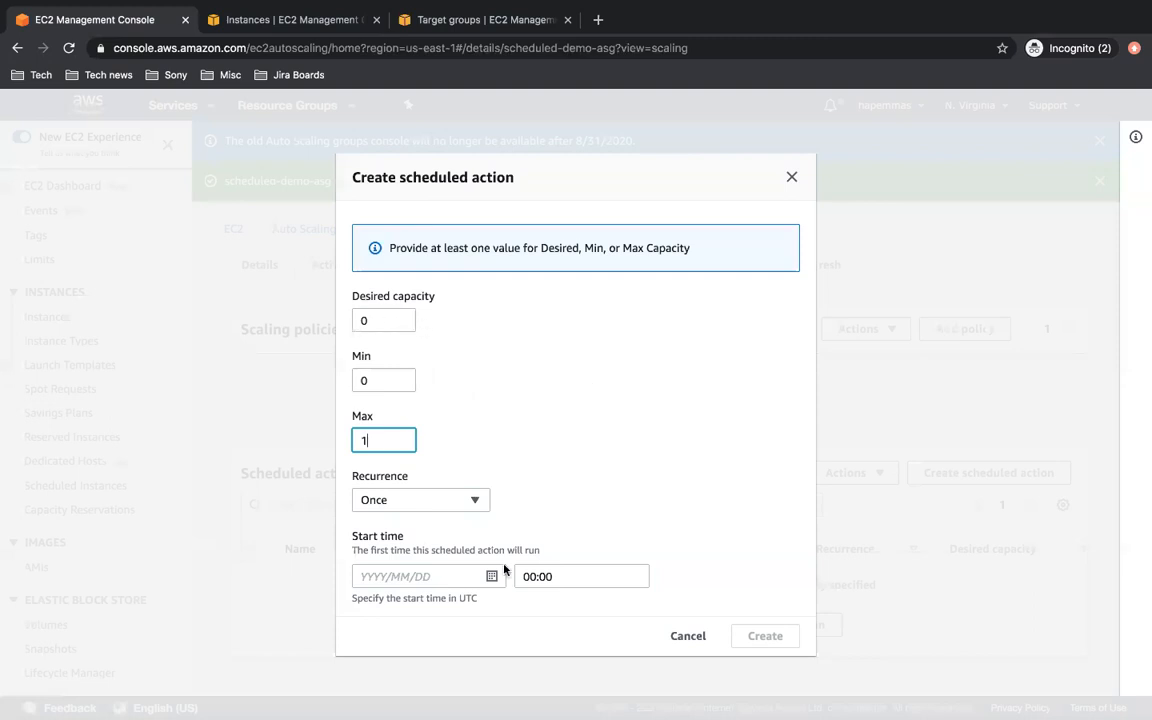
Try Cron as the scheduled action's recurrence, compare it with Once, and inspect the cron expression field
click(472, 500)
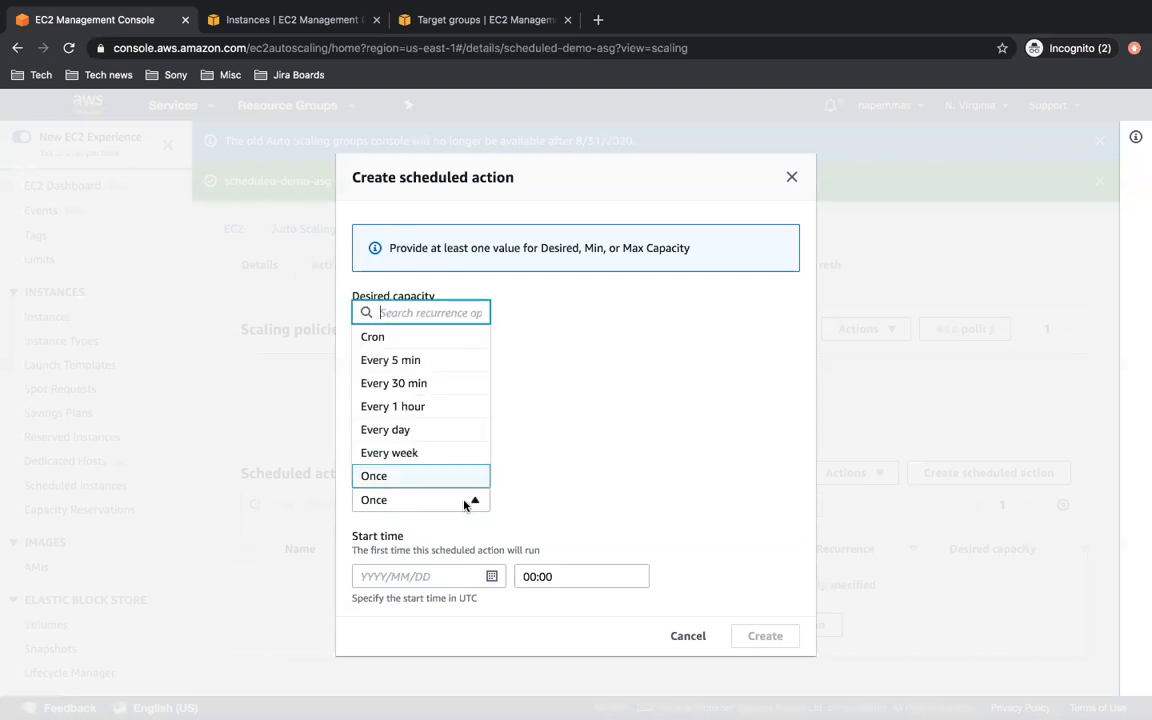
click(435, 338)
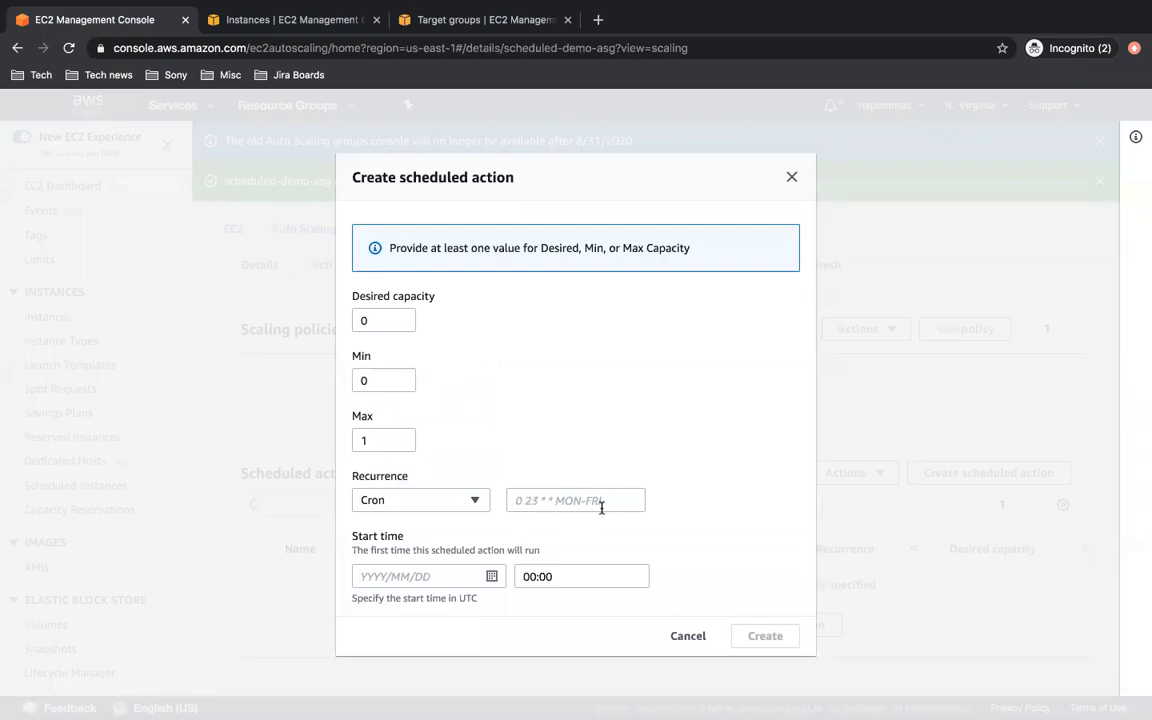
click(466, 503)
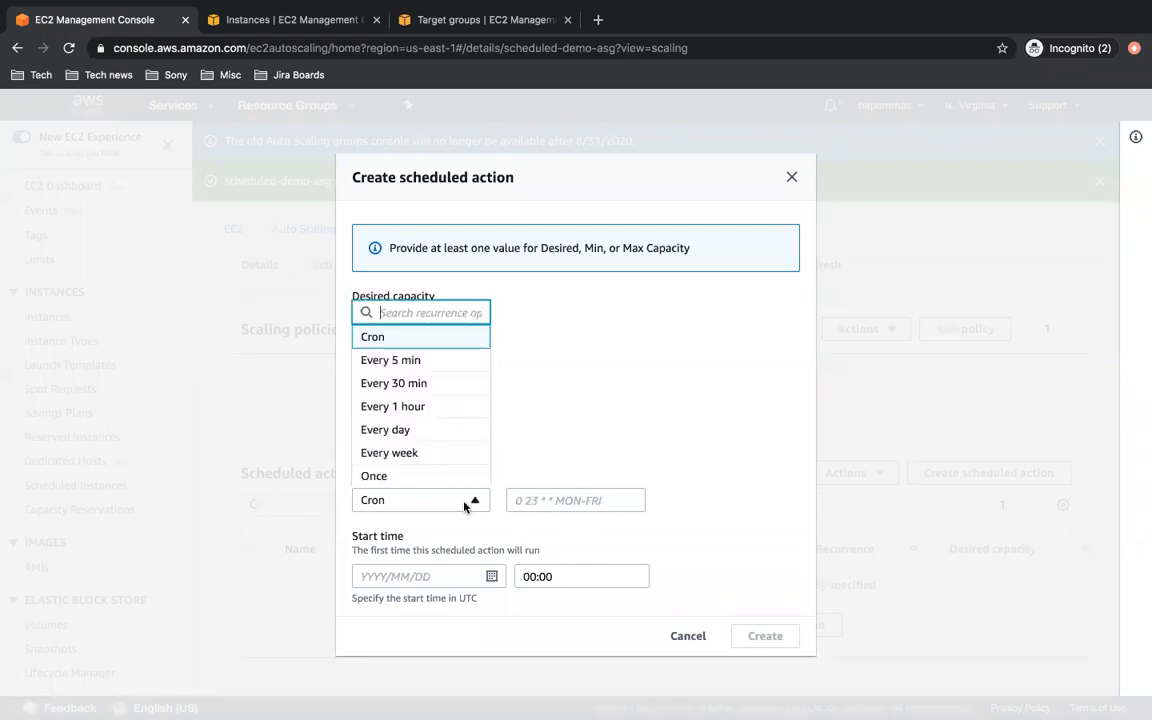
click(448, 484)
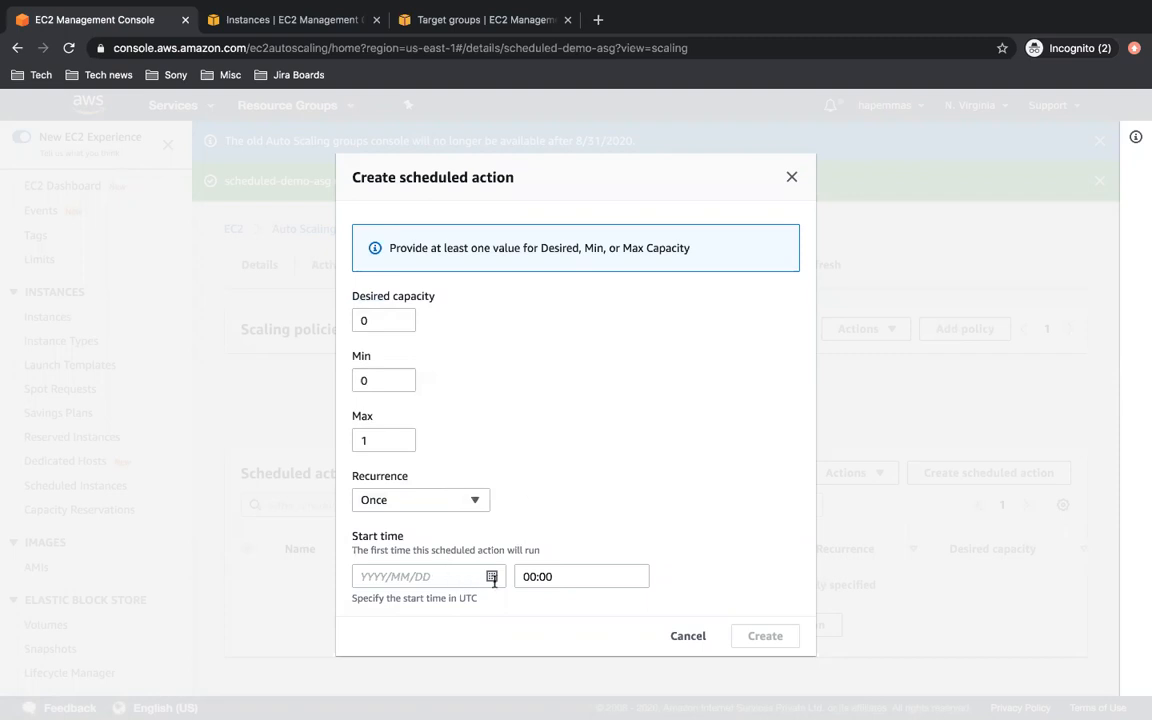
click(468, 500)
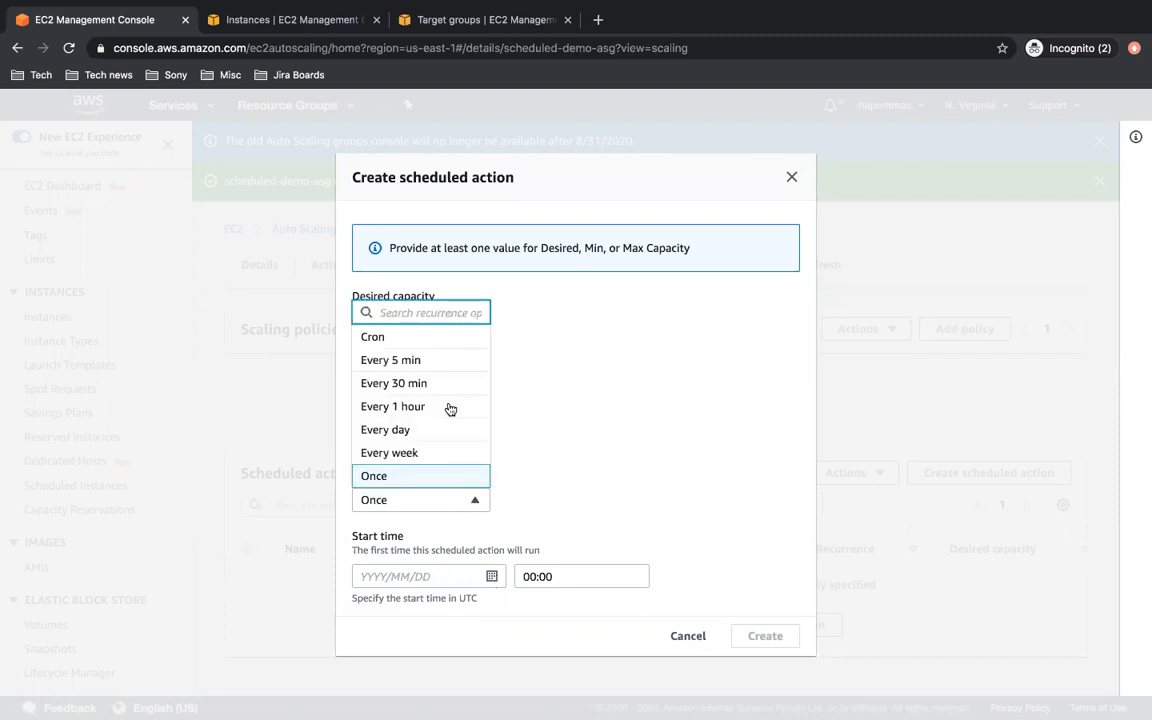
click(447, 337)
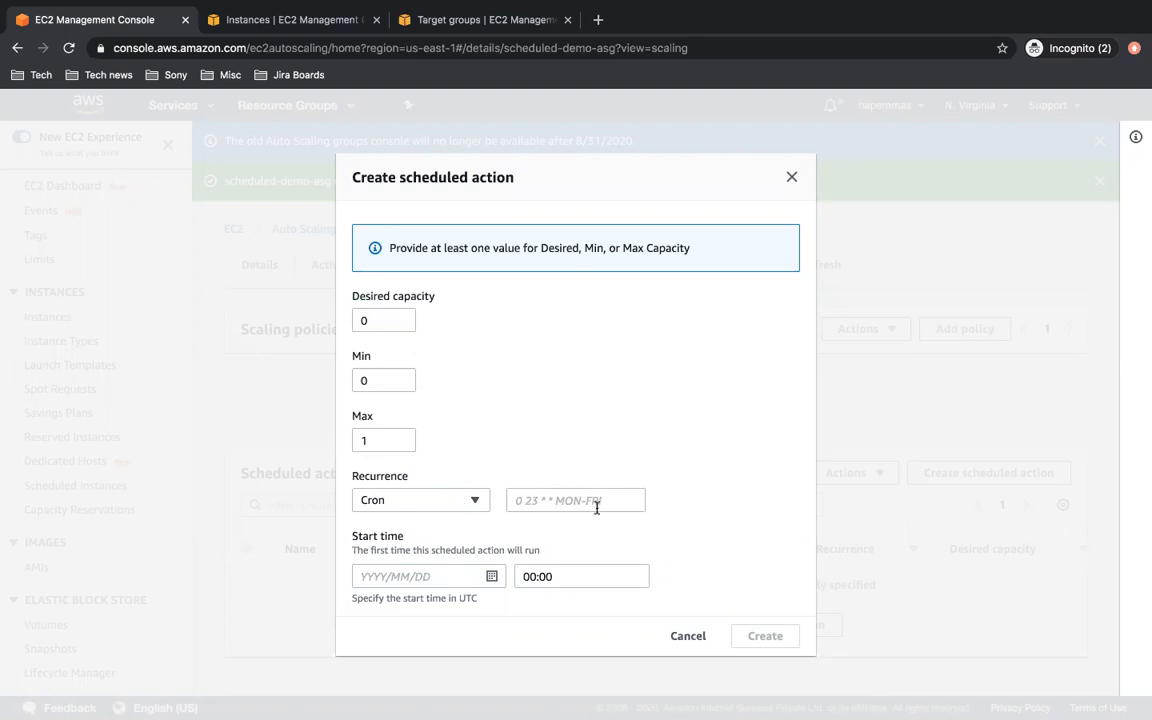
click(516, 501)
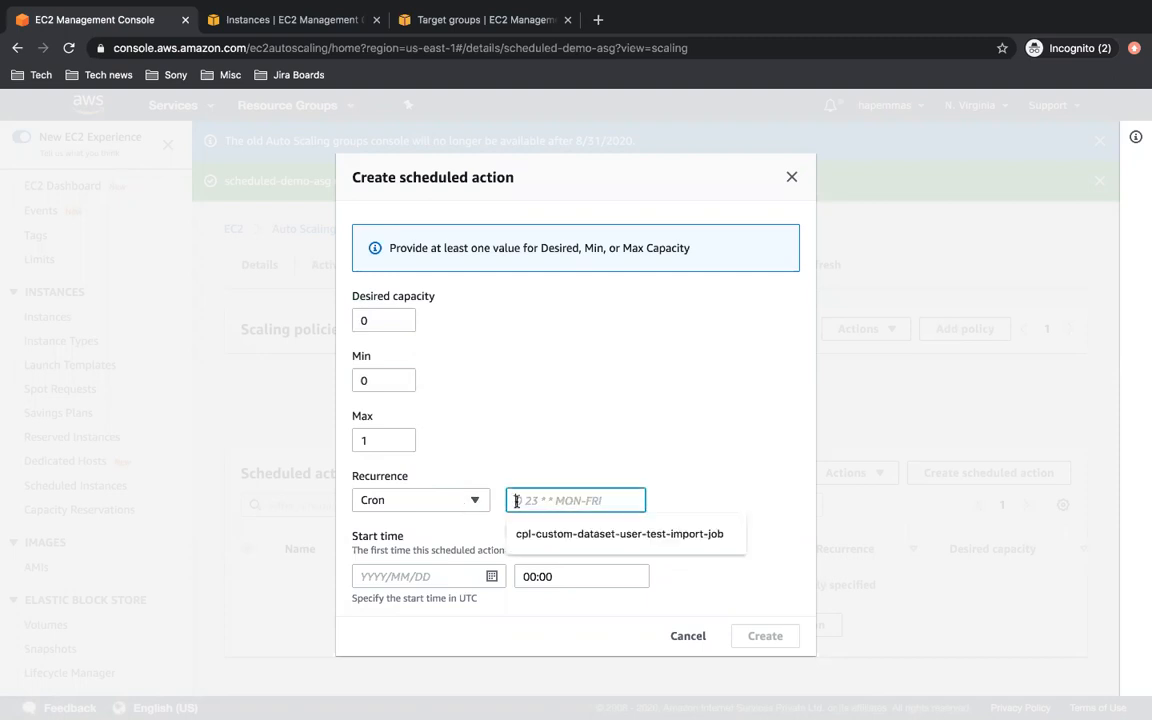
click(600, 484)
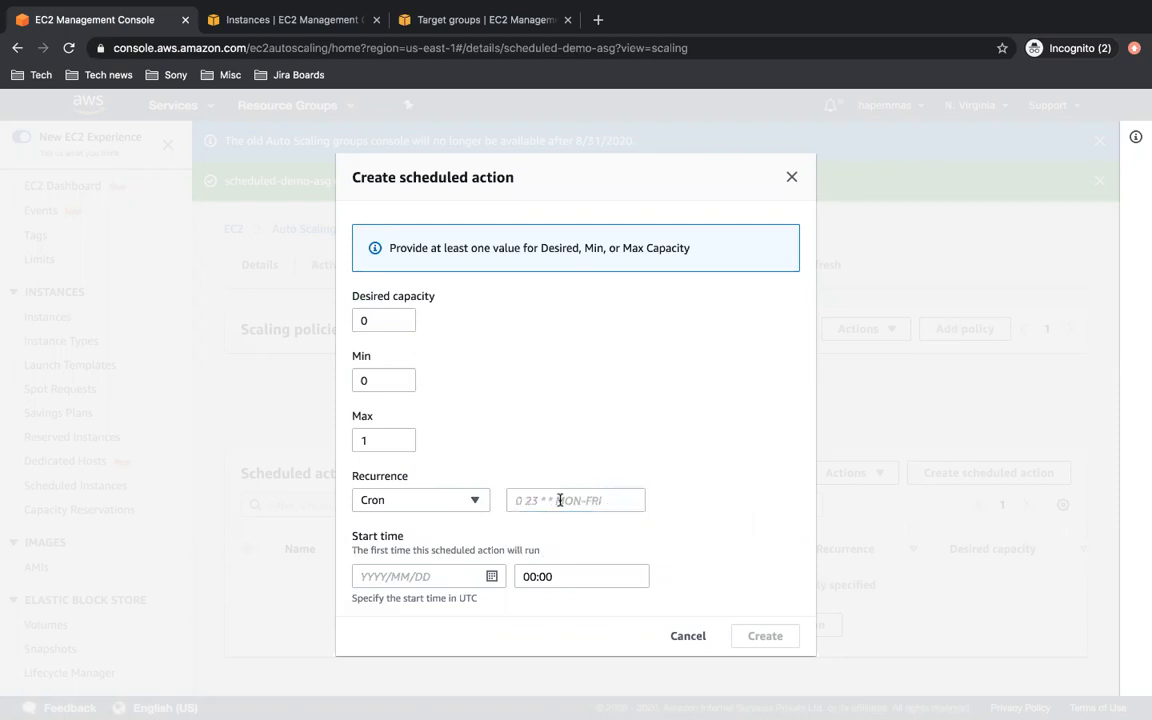
Set the scheduled action's recurrence to Once and its start date to 2020/08/24
click(468, 502)
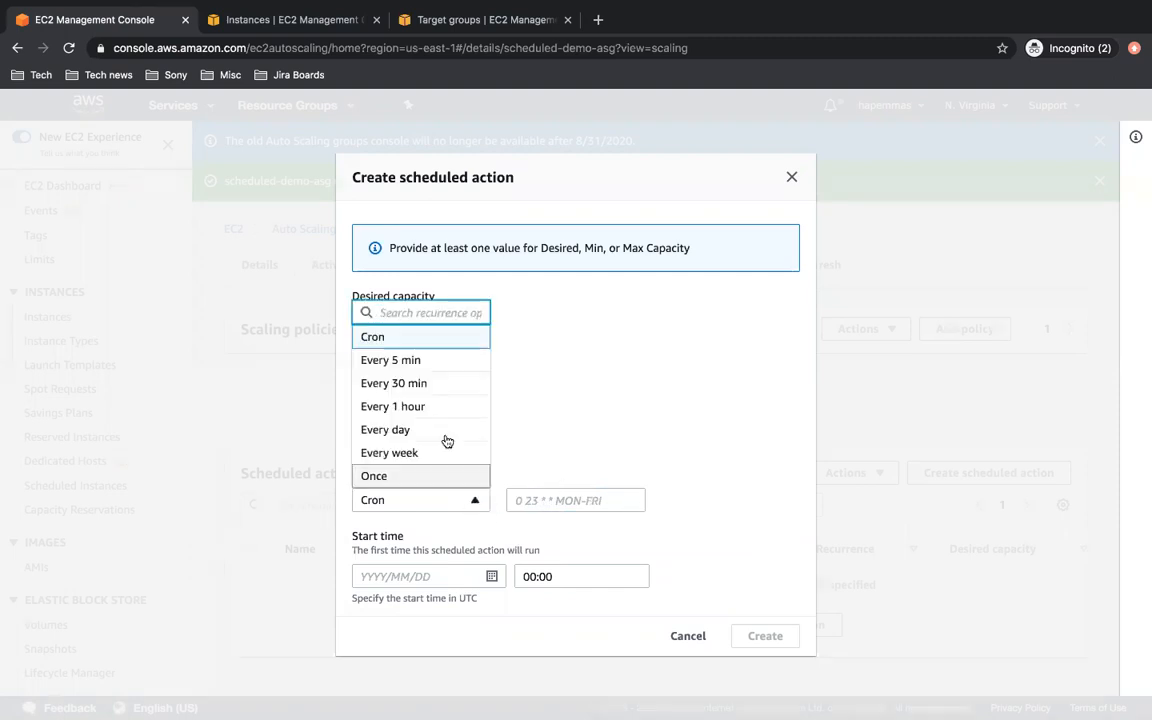
click(419, 485)
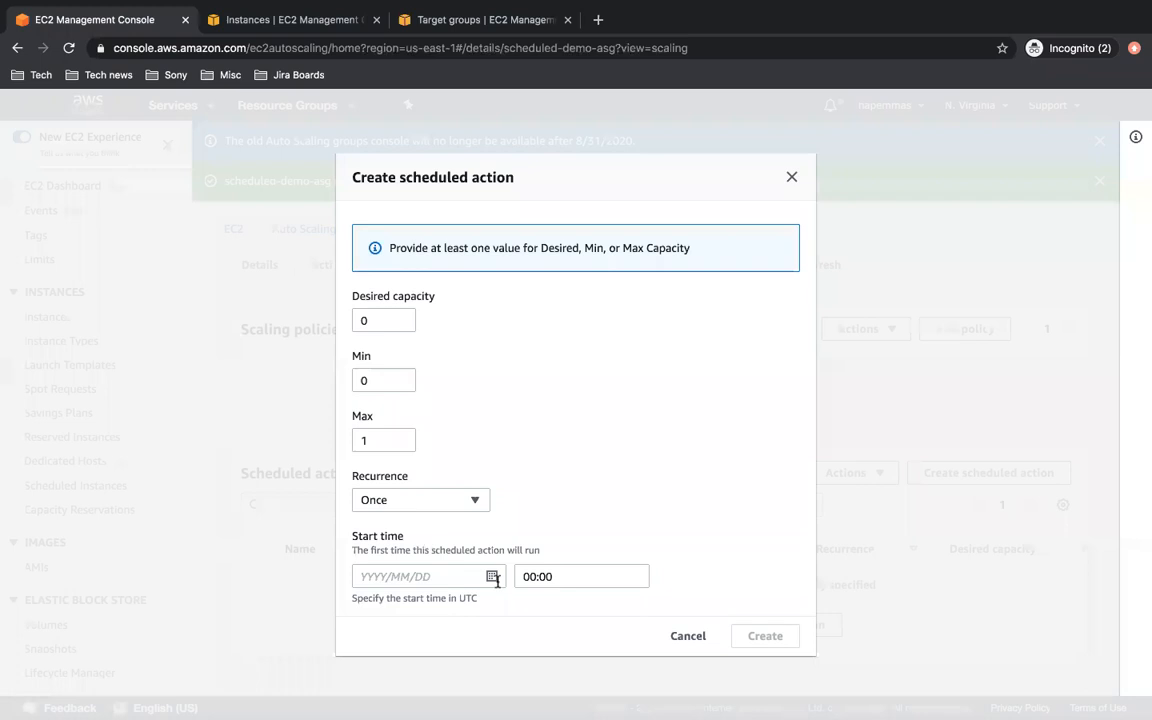
click(491, 576)
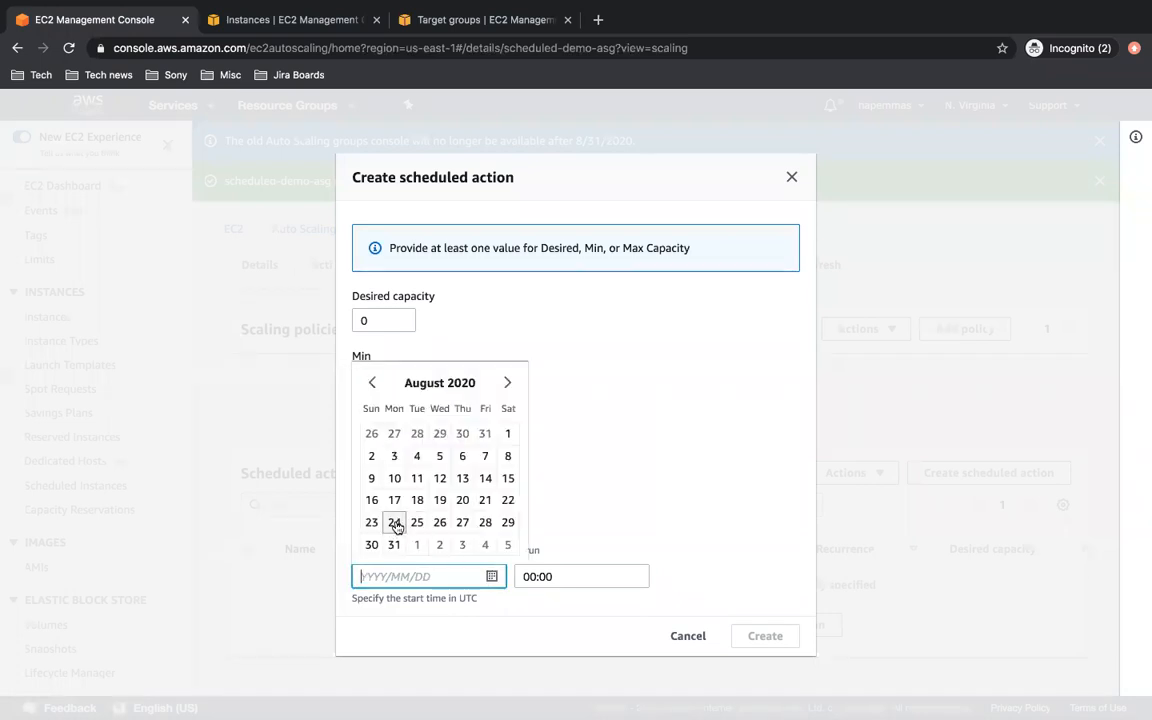
click(395, 523)
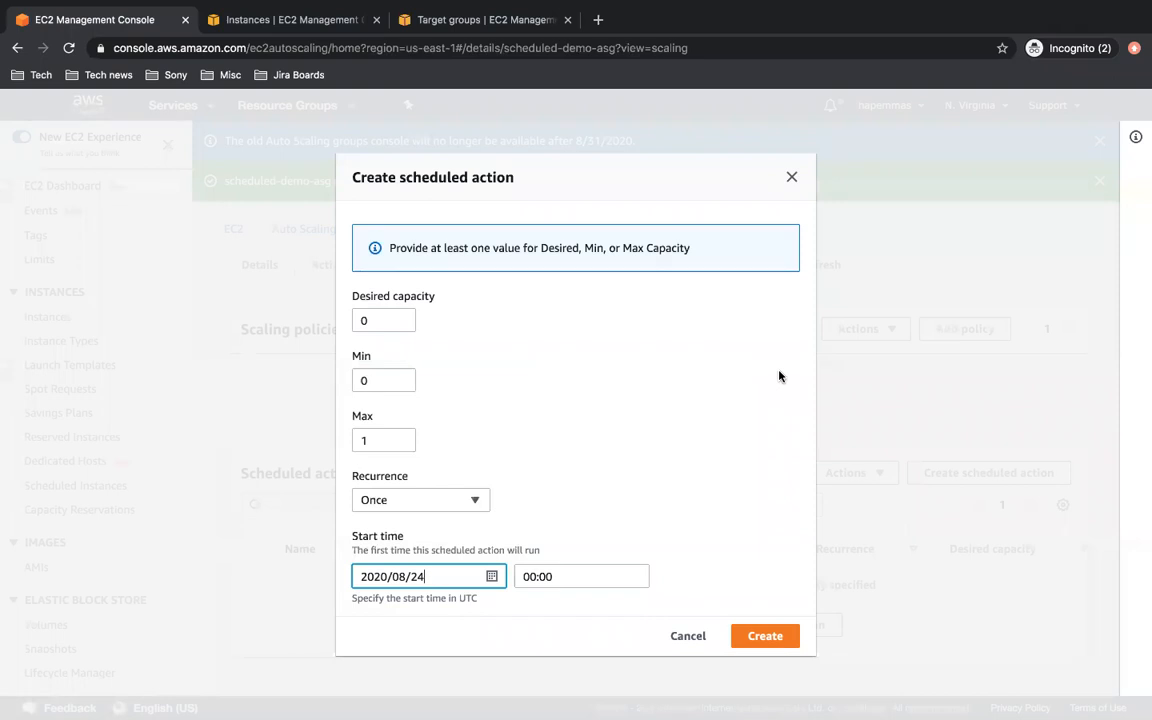
Search Google for "utc time" in a separate browser window to check the current UTC time, and return to the AWS console
key(super+n)
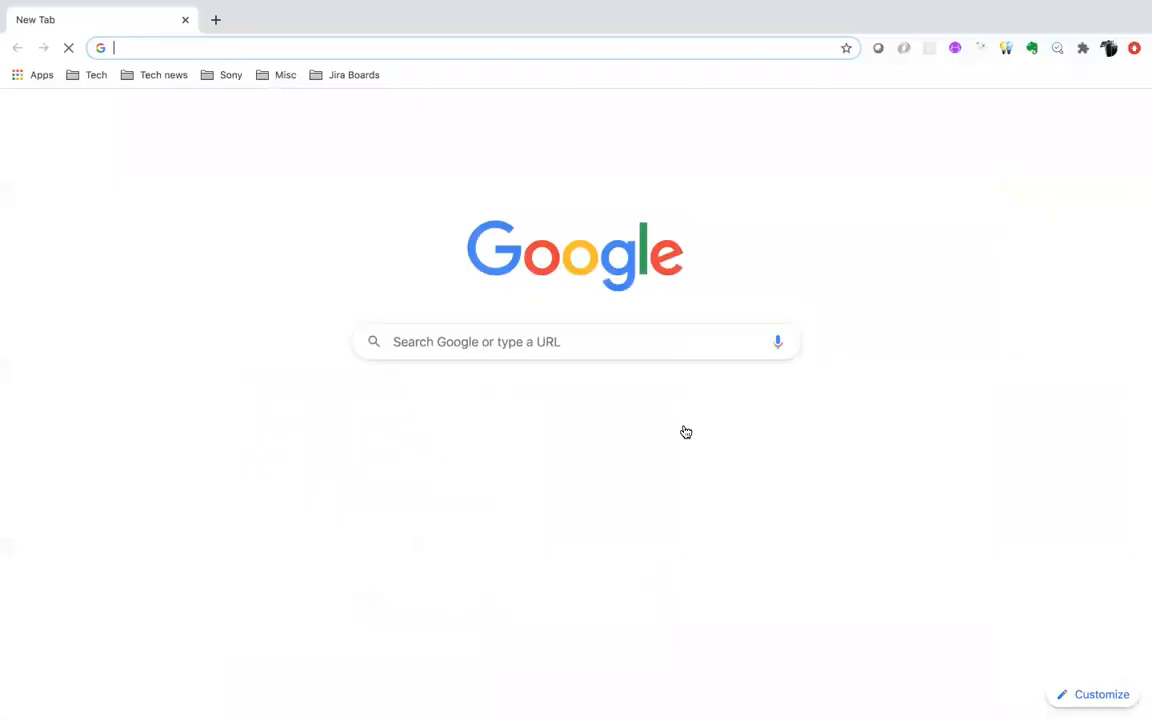
key(ctrl+Left)
key(ctrl+Right)
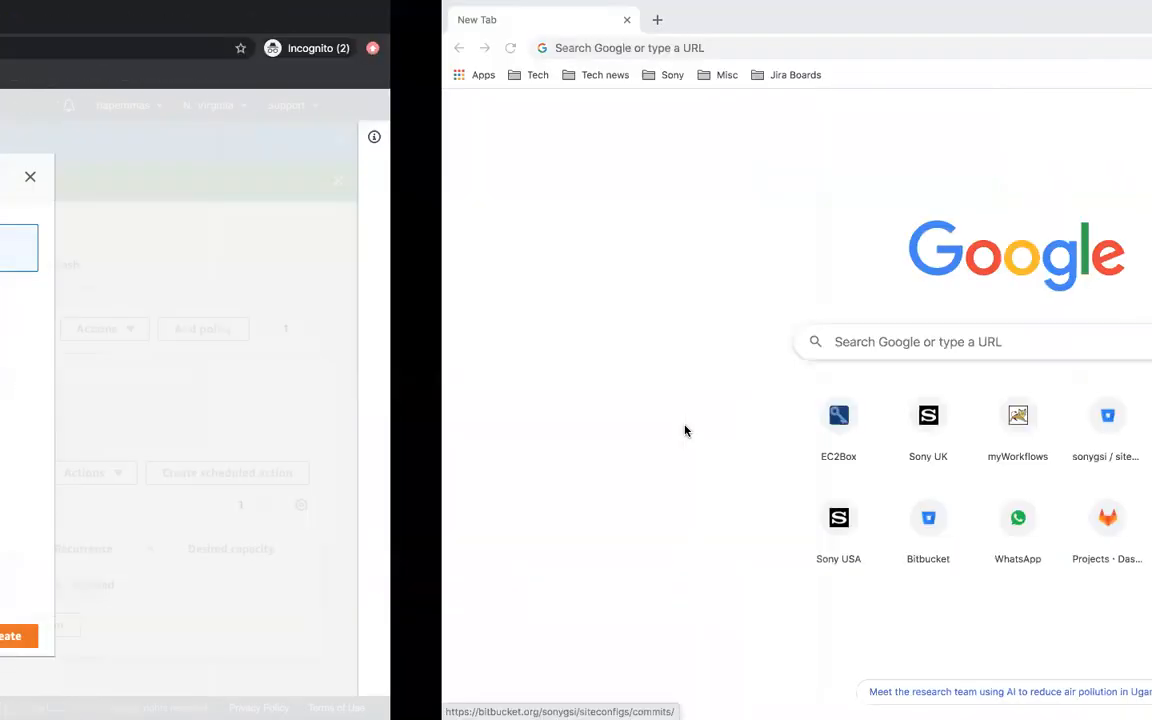
key(super+l)
text(ut)
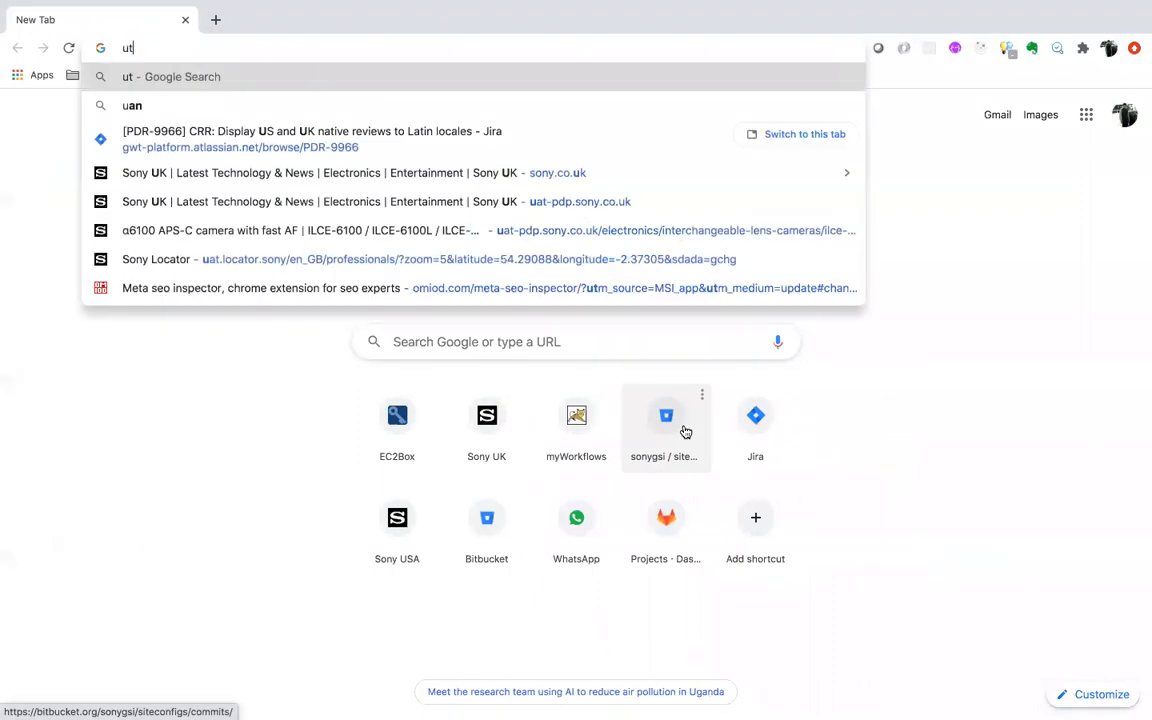
text(c ti)
key(Return)
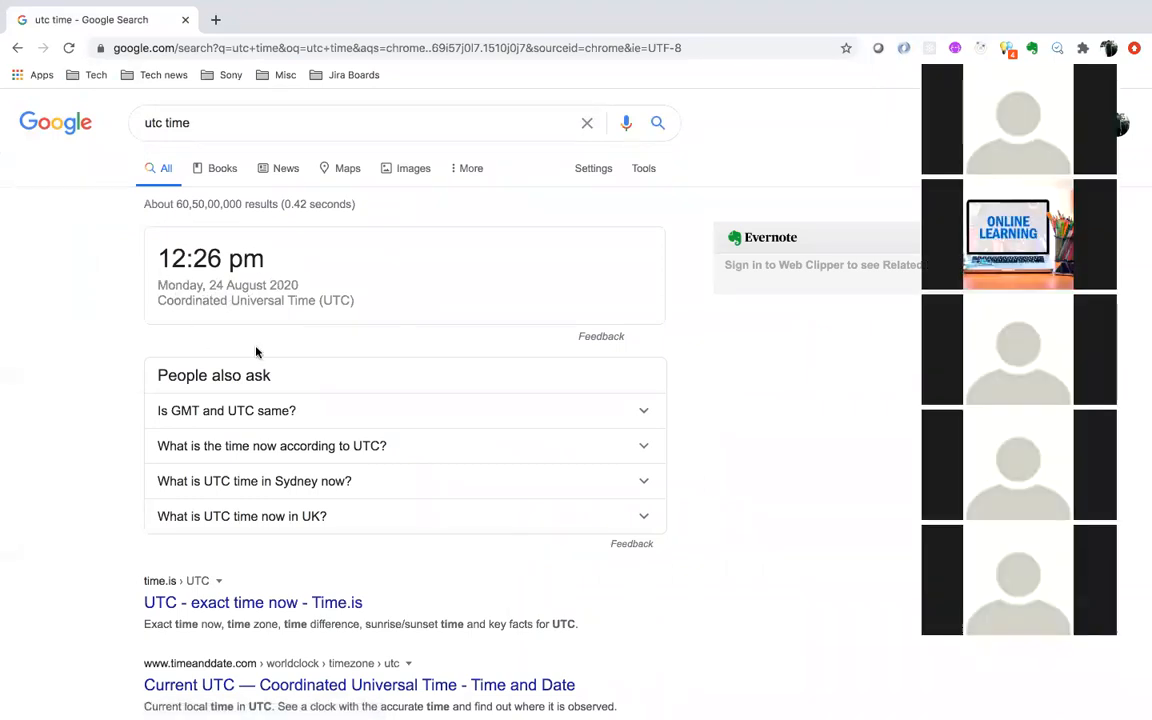
key(ctrl+Left)
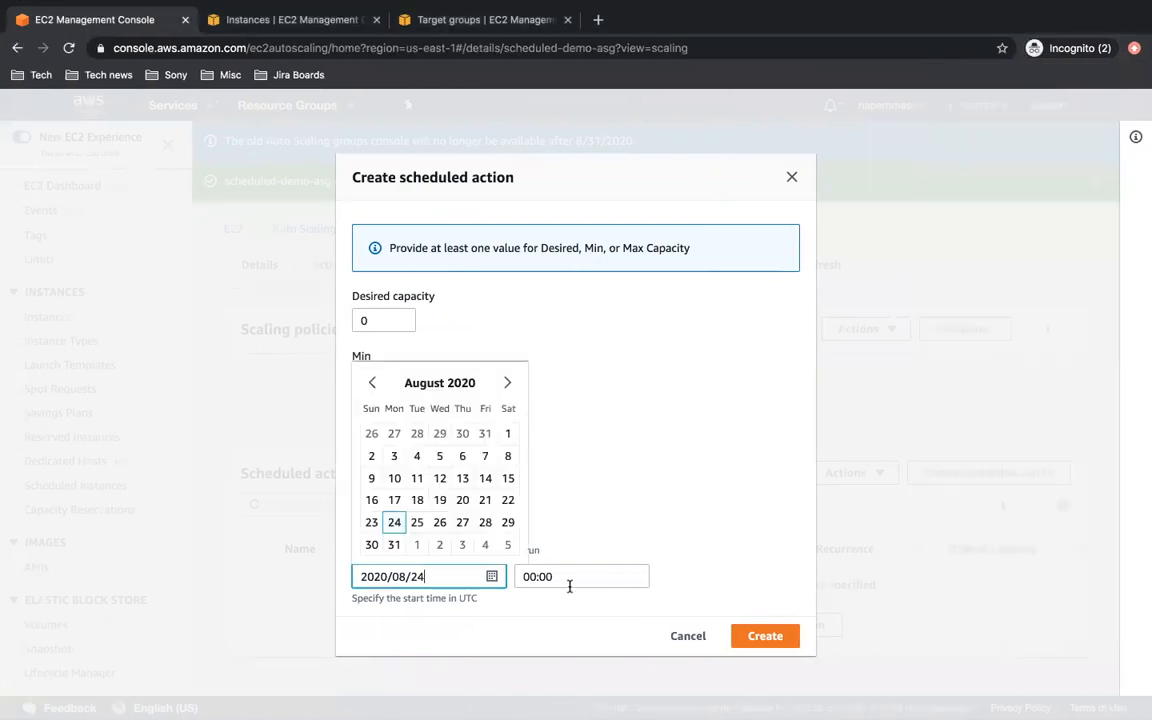
Try to create the scheduled action with a start time of 12:26 UTC
click(535, 577)
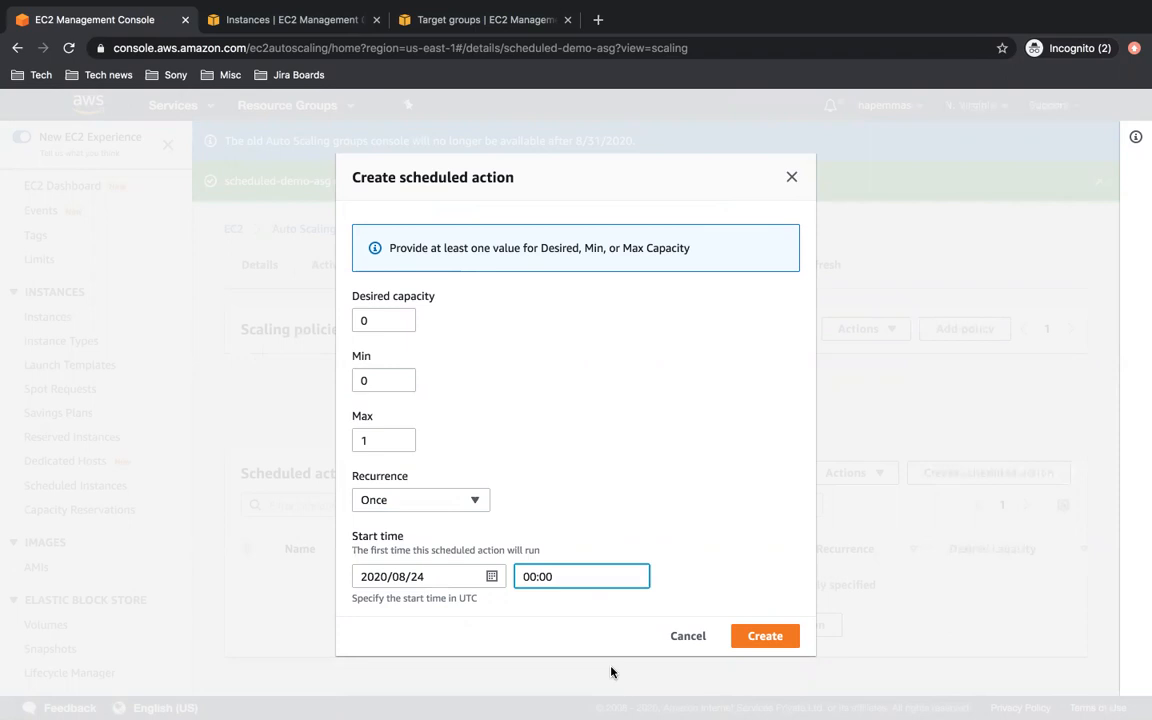
text(2)
key(BackSpace)
key(BackSpace)
key(BackSpace)
key(BackSpace)
text(12:26)
click(761, 634)
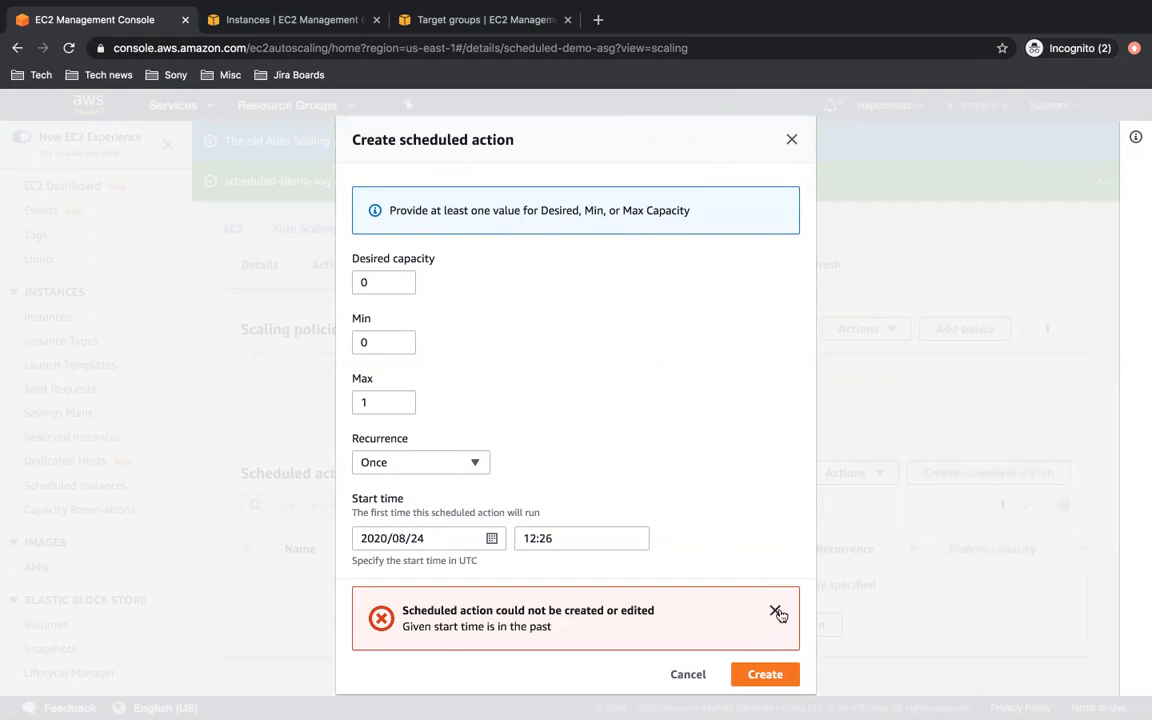
click(777, 612)
Set the start time to 12:28 UTC and create the sunset-instances scheduled action
click(526, 576)
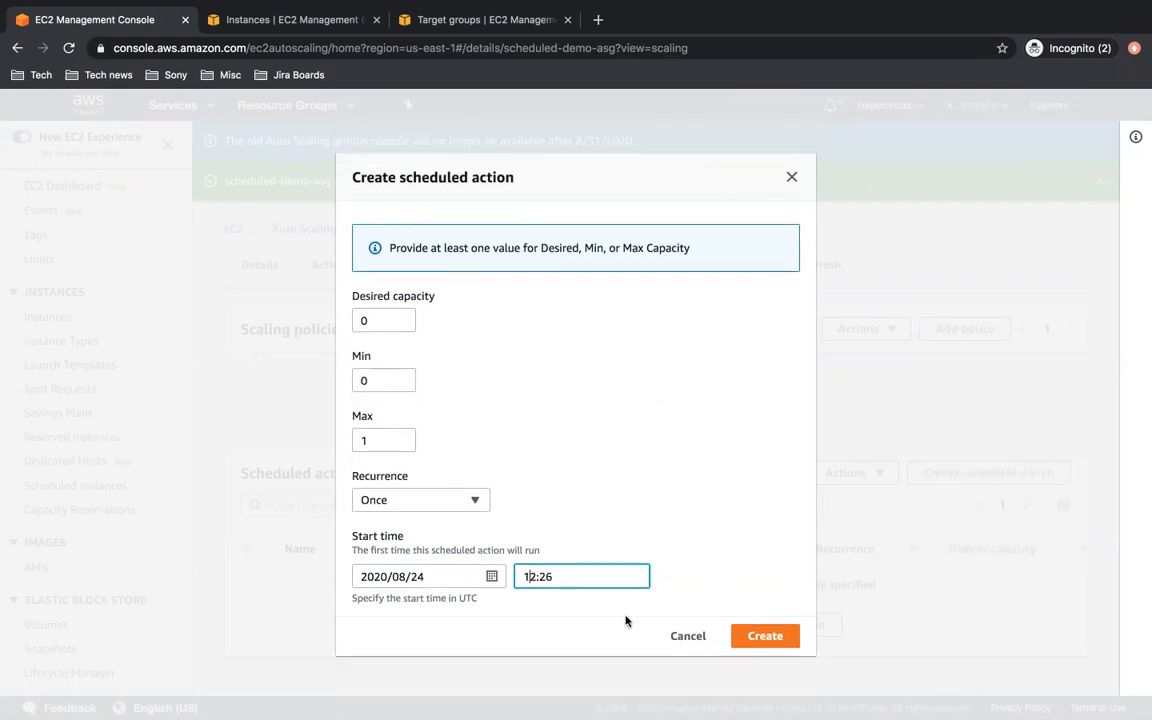
key(Right)
key(Left)
key(Right)
key(Left)
key(Right)
key(Right)
key(Right)
key(Right)
key(BackSpace)
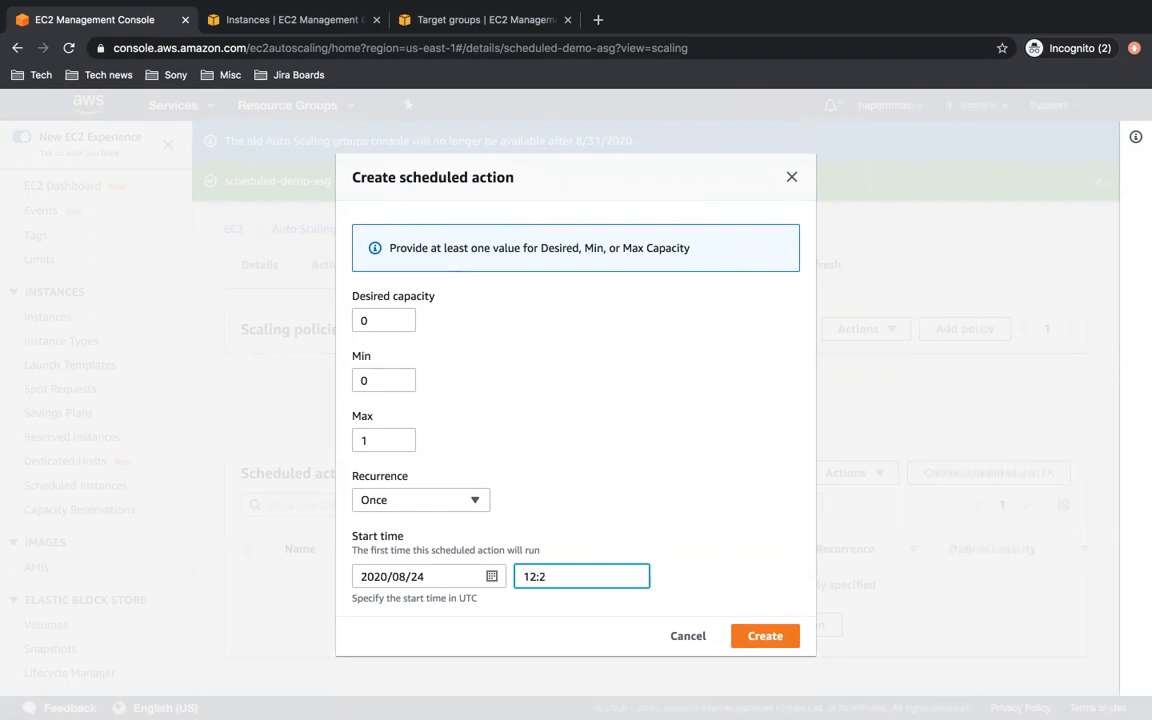
text(8)
click(779, 638)
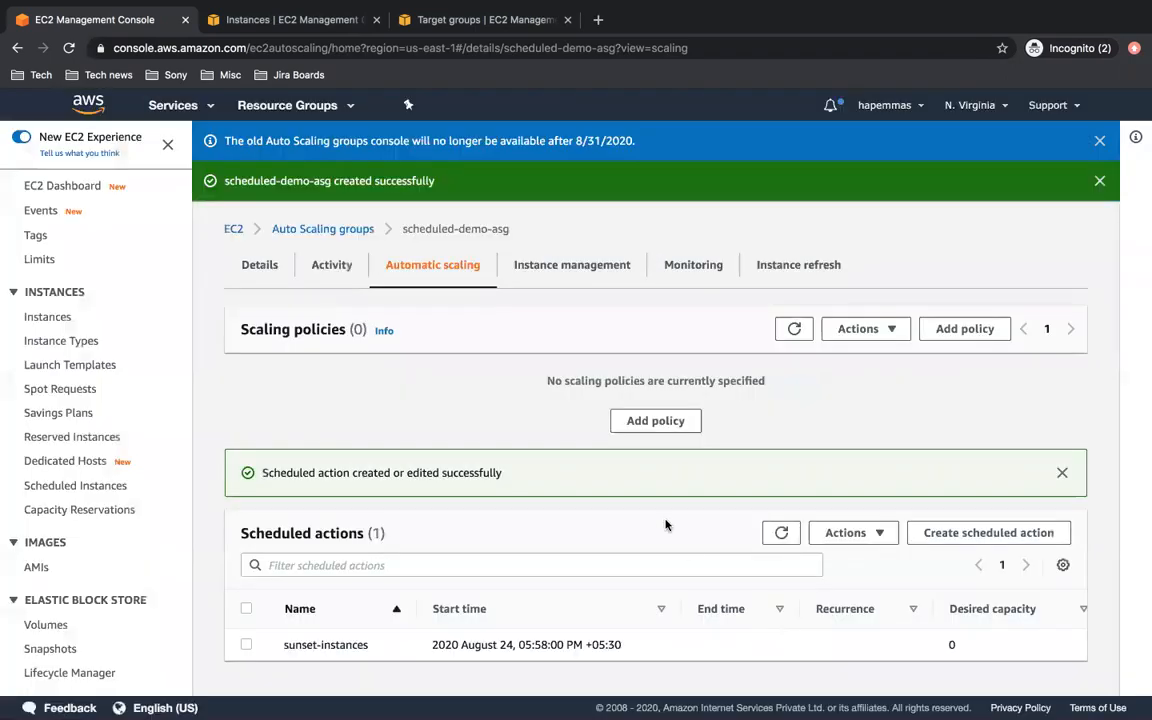
Check the activity history of scheduled-demo-asg and refresh the EC2 instances list to examine the group's instance
mouse_move(835, 8)
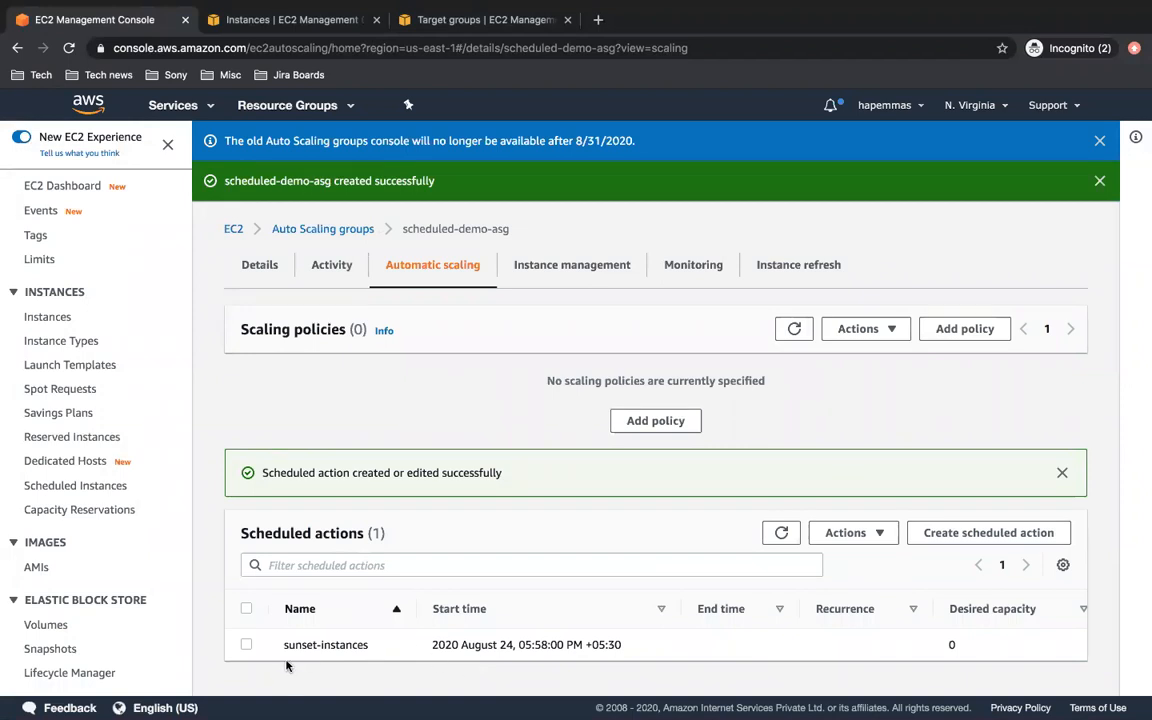
click(331, 268)
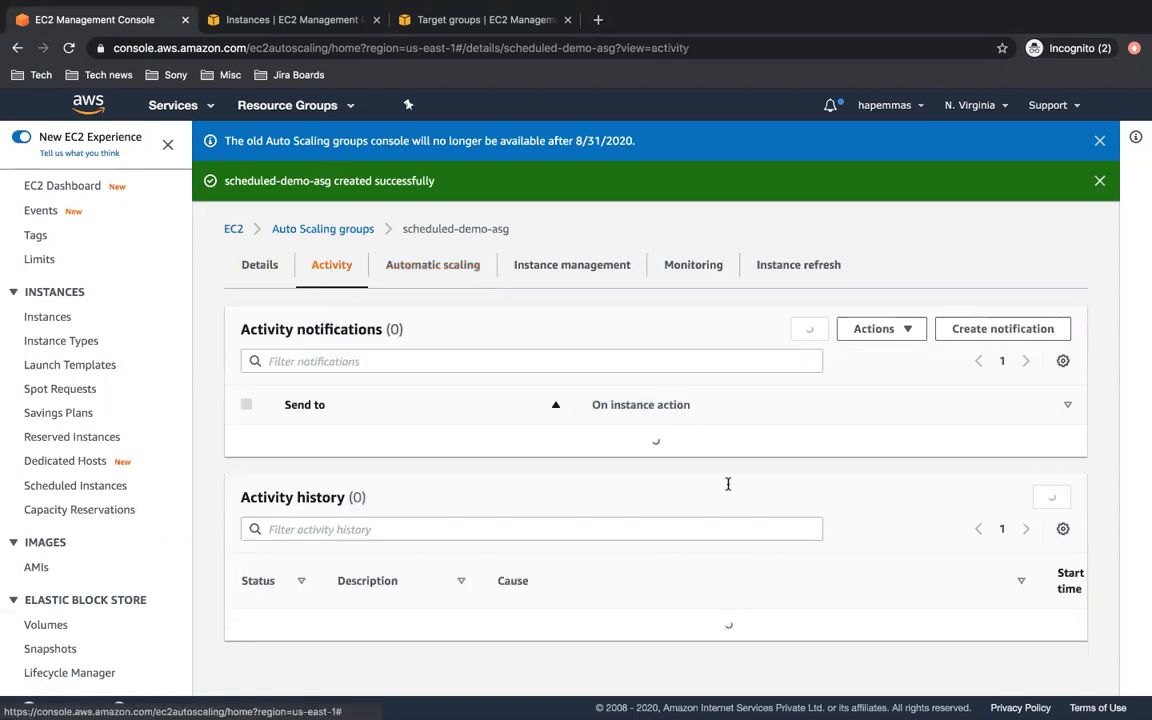
scroll(728, 490, down, 1)
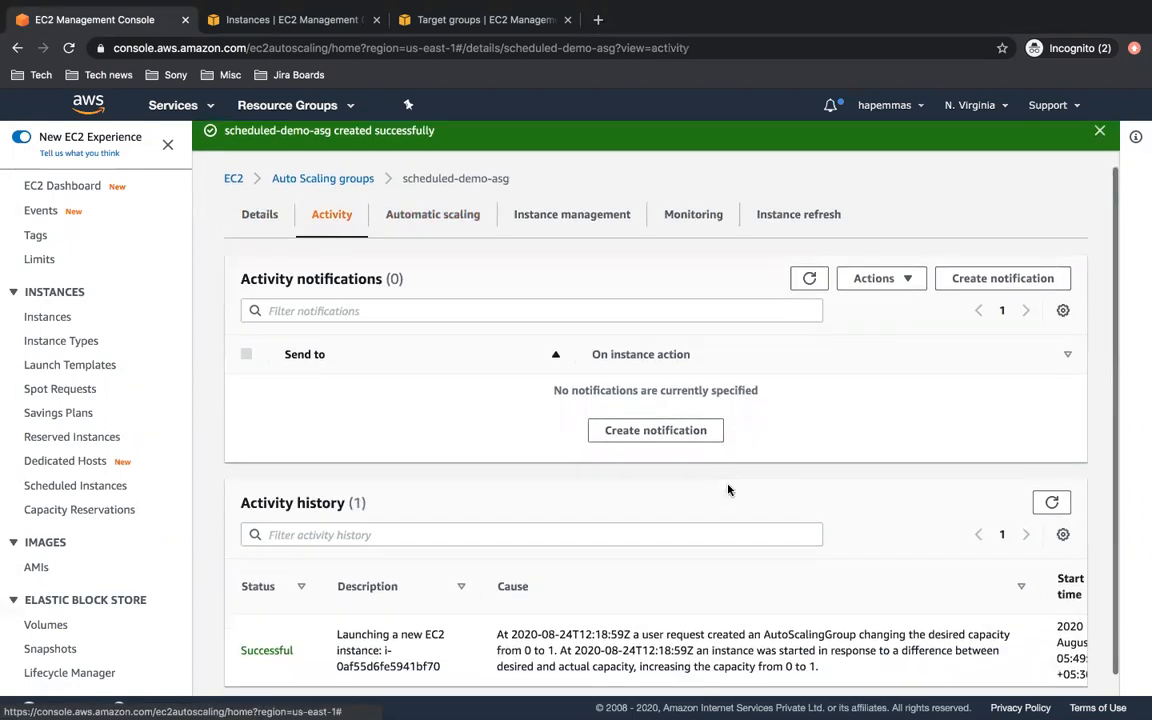
click(285, 20)
click(1072, 149)
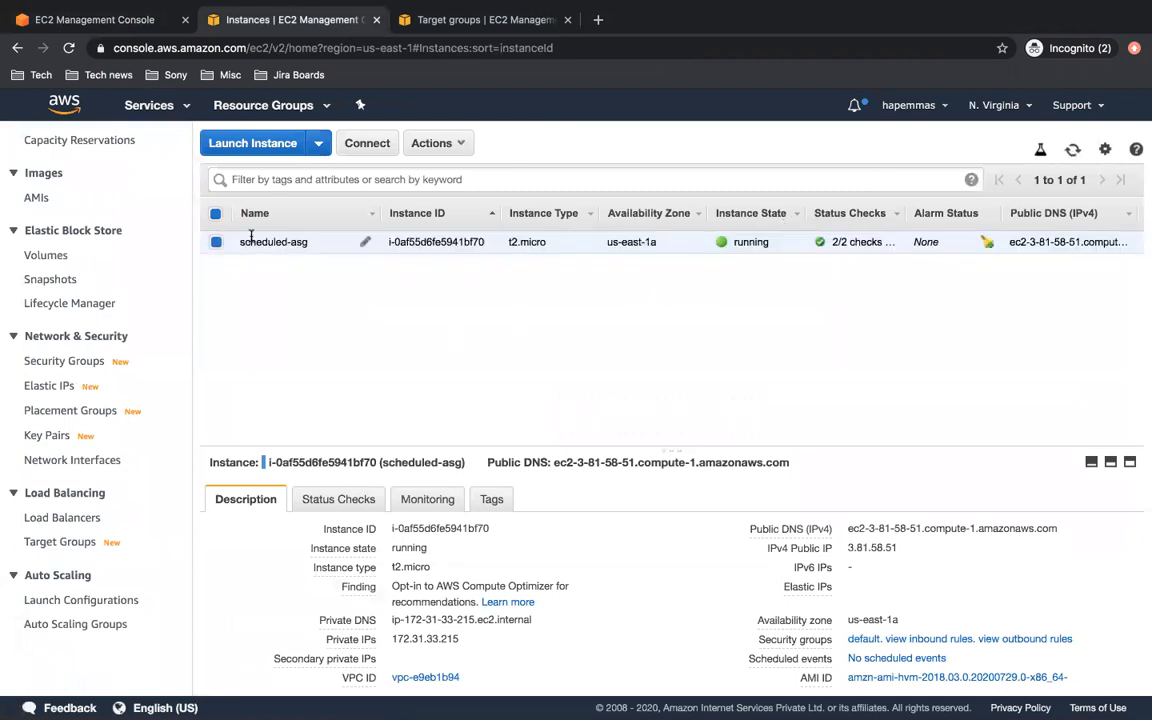
Review the sunset-instances scheduled action's settings in its edit form, close it without changes, and examine the listed start time
click(90, 20)
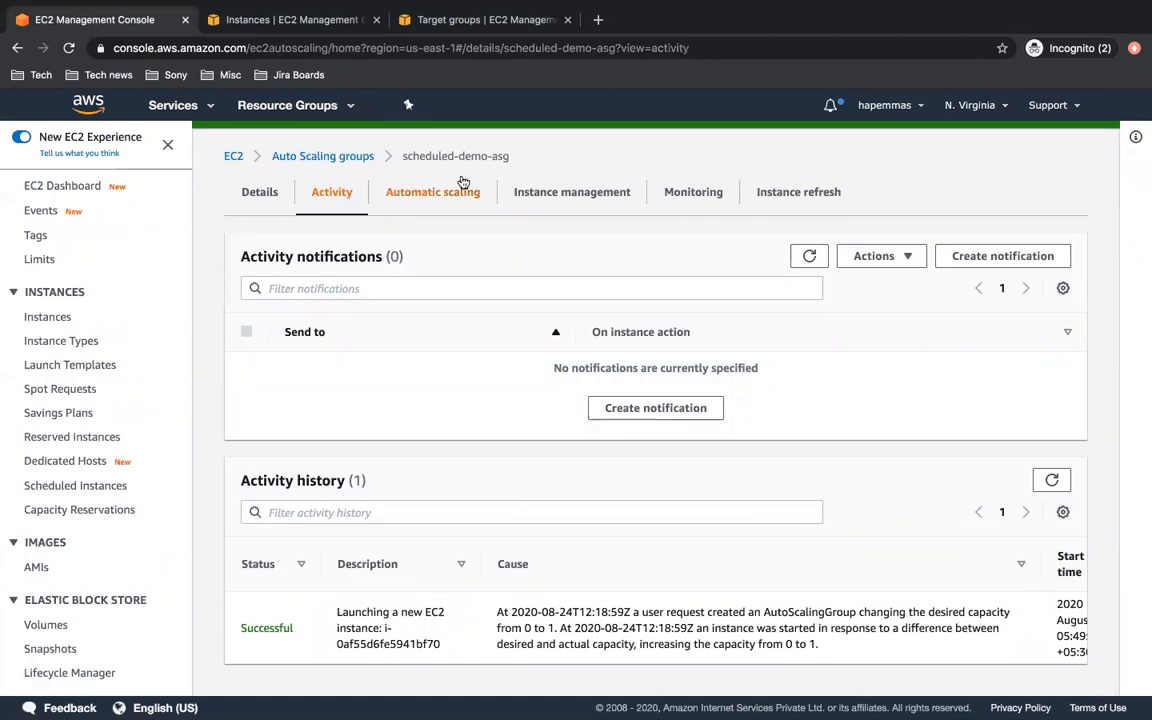
click(472, 193)
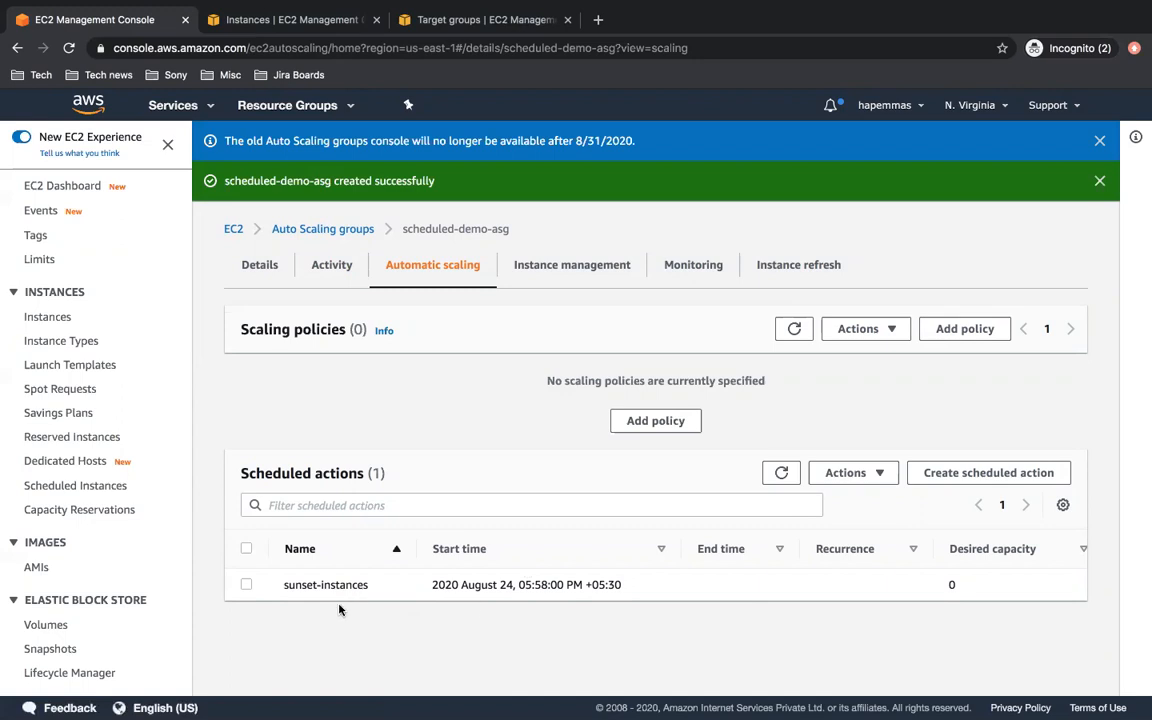
click(248, 586)
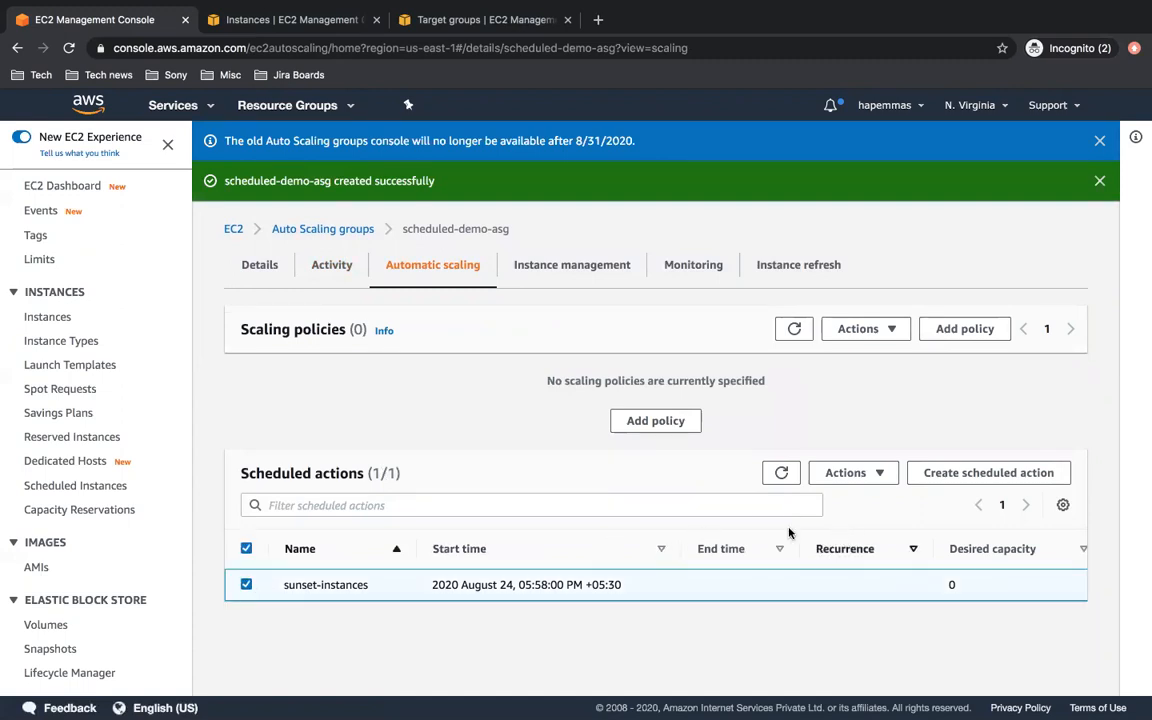
click(876, 475)
click(836, 498)
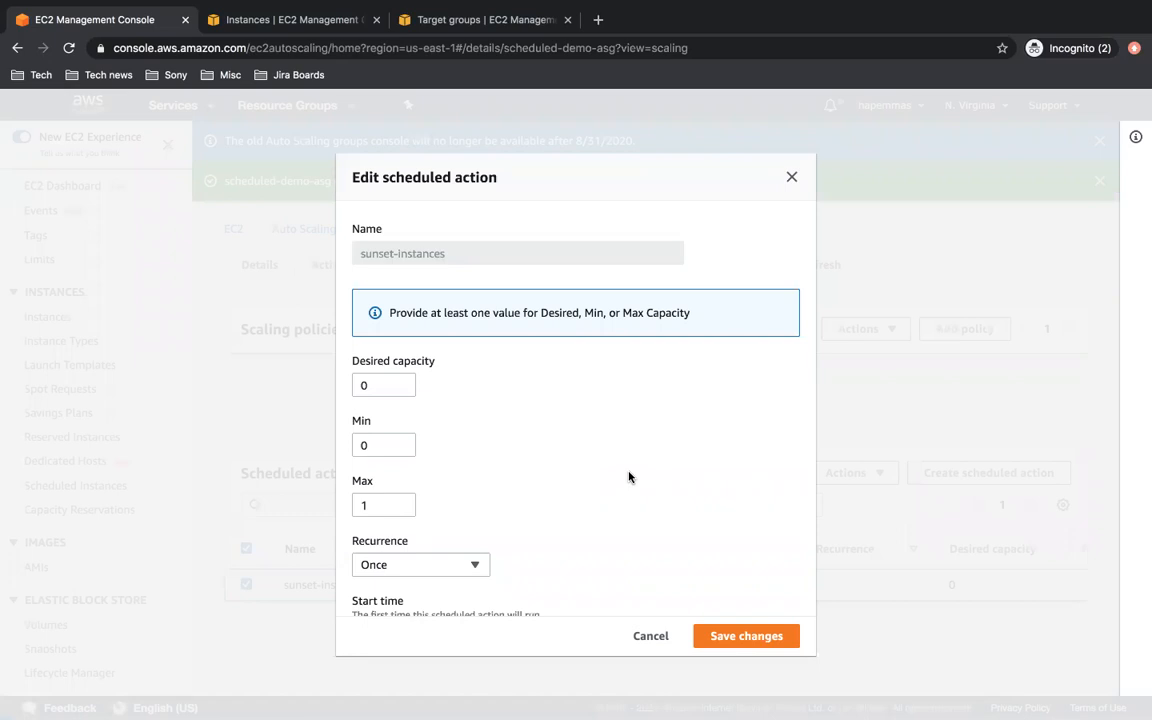
scroll(629, 477, down, 1)
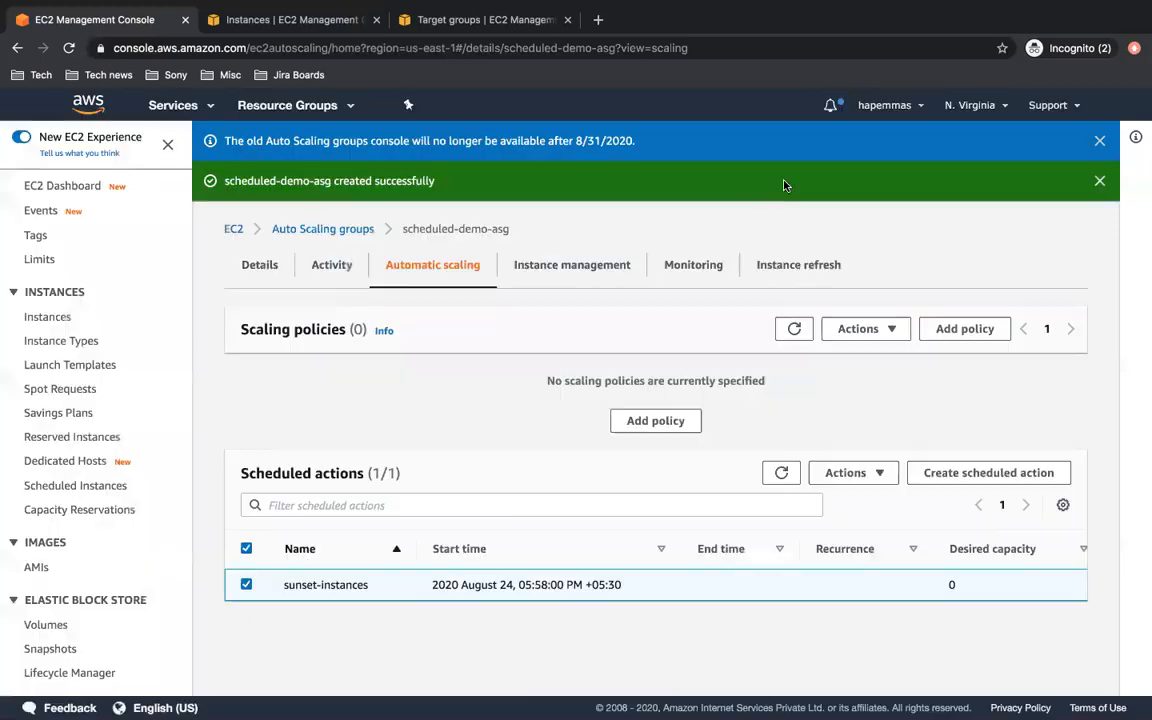
click(790, 178)
drag(431, 584, 621, 586)
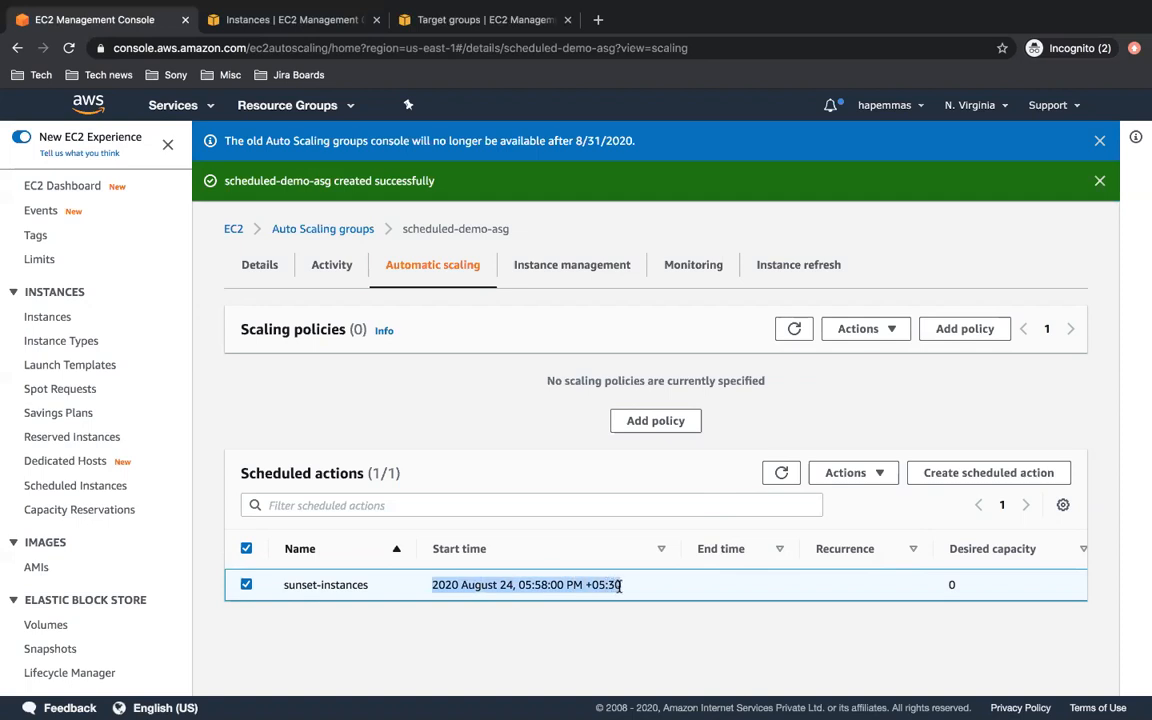
click(478, 586)
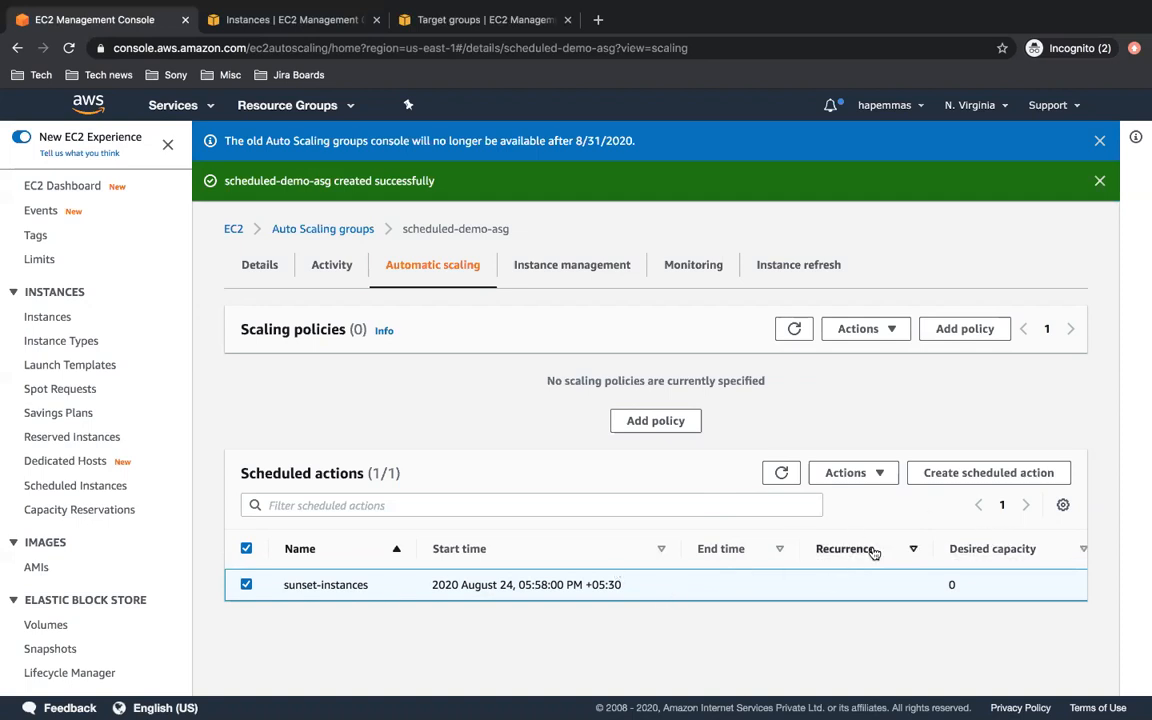
Examine the recurrence options for a new scheduled action, including the Cron expression field, and close the form without creating it
click(996, 483)
scroll(488, 473, down, 1)
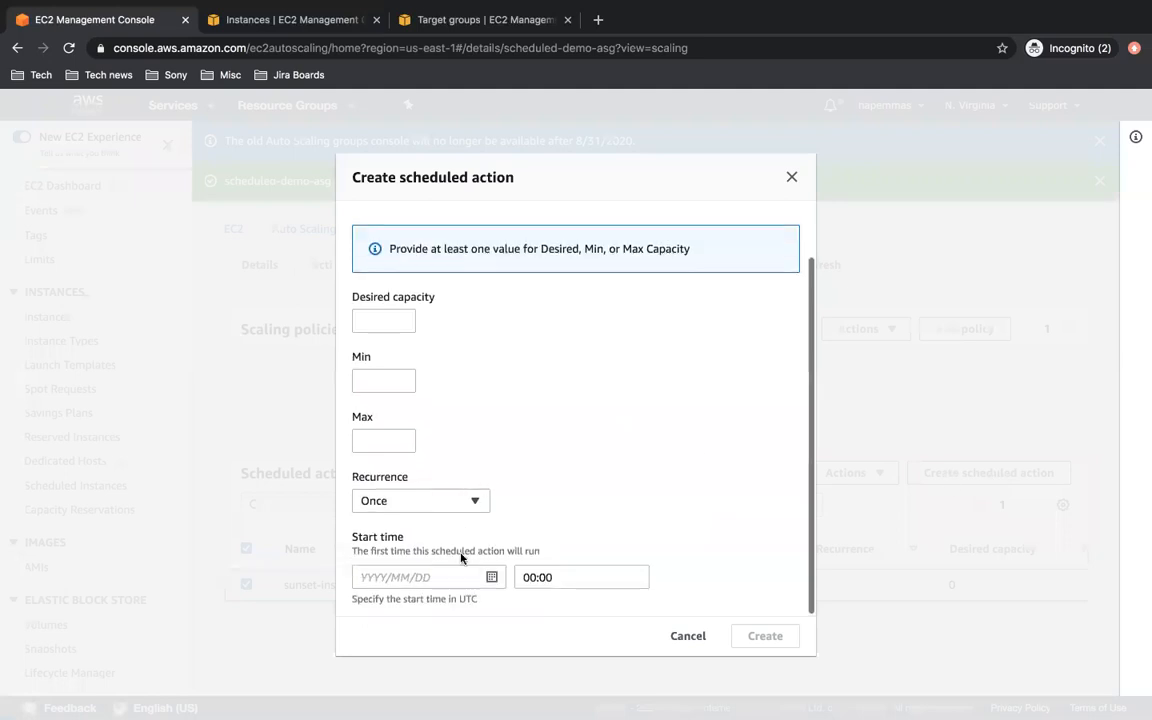
click(420, 500)
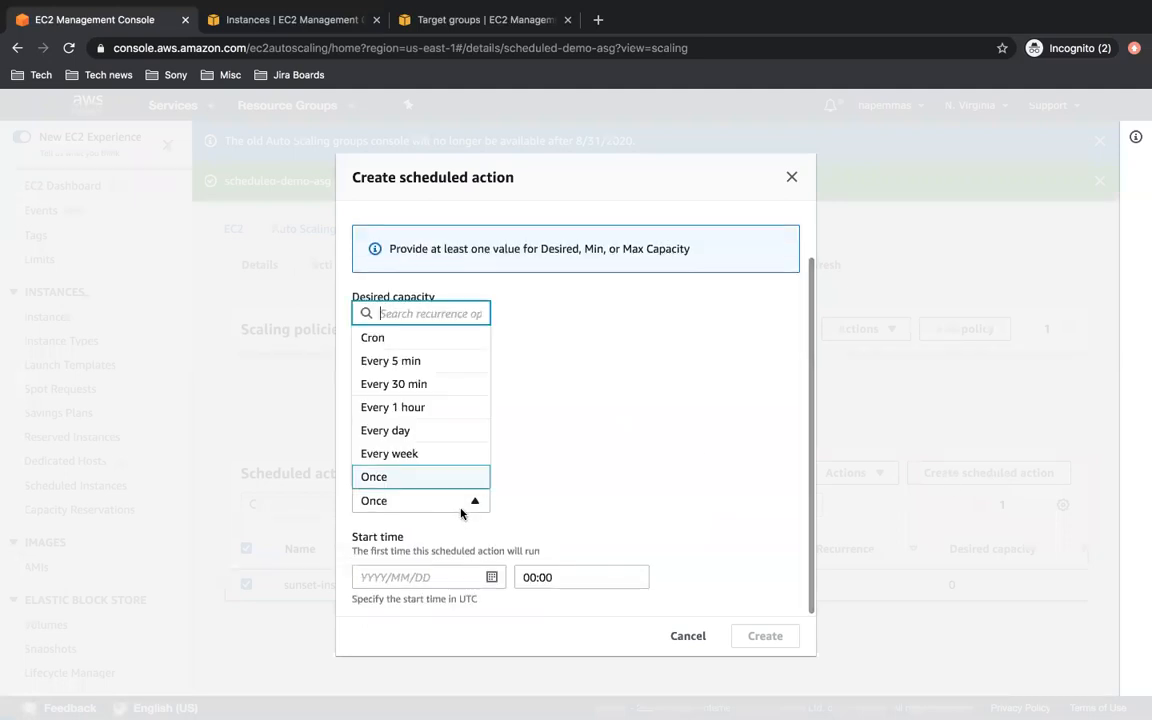
click(424, 340)
click(528, 505)
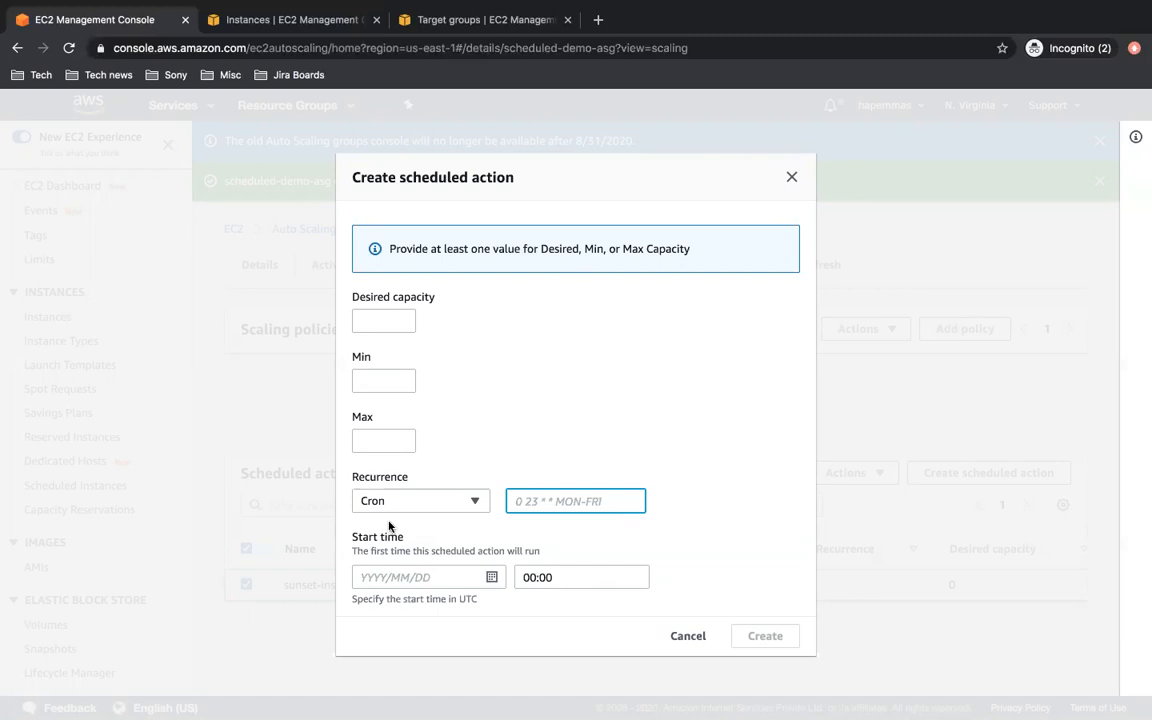
click(792, 178)
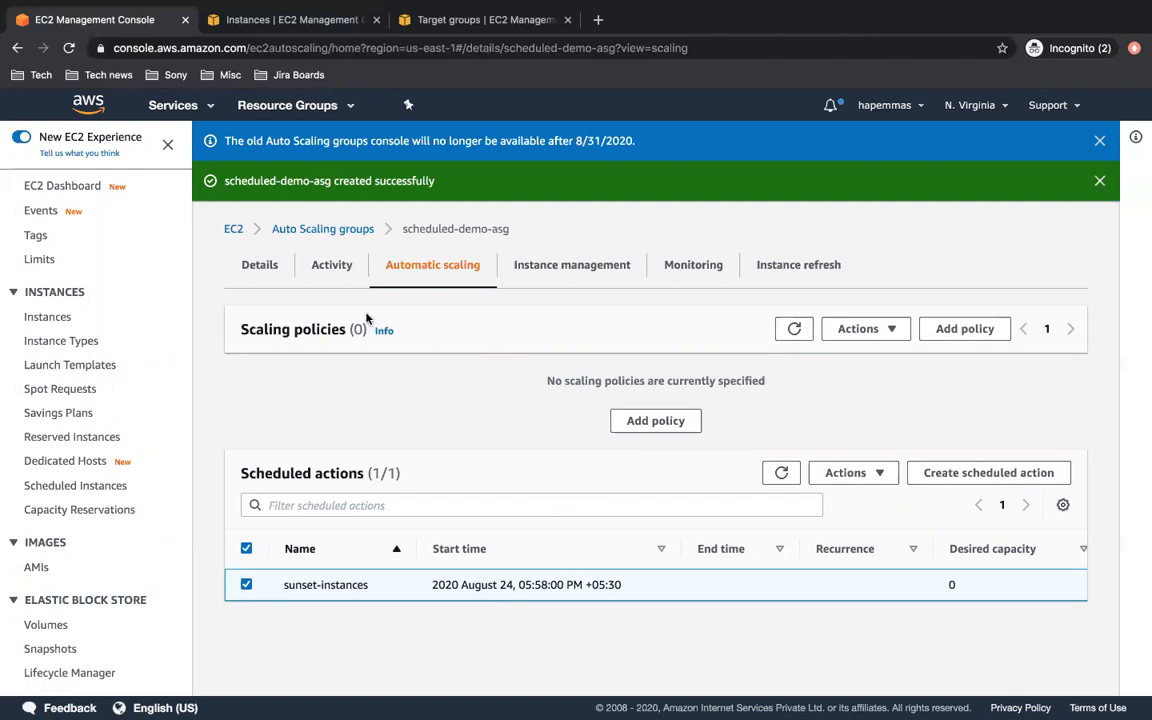
Examine the activity history of scheduled-demo-asg, reading each entry's status, cause, and start and end times, including the updated capacity constraints
click(335, 267)
scroll(888, 588, down, 5)
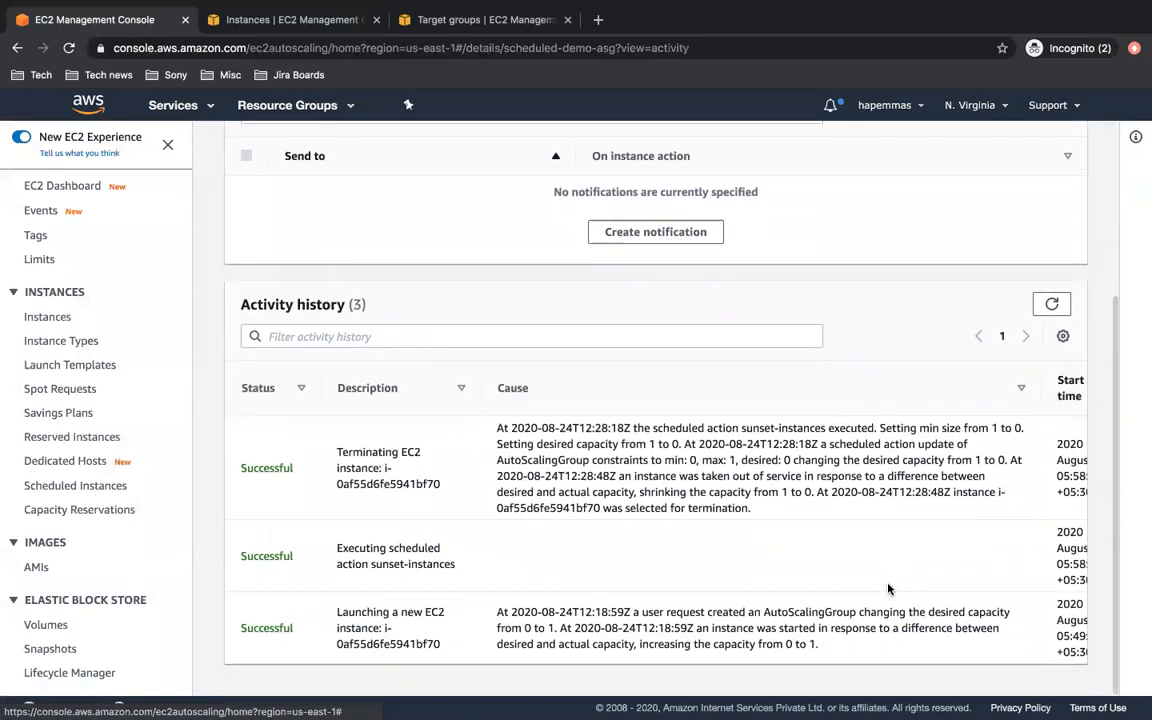
scroll(859, 427, up, 3)
scroll(836, 535, down, 3)
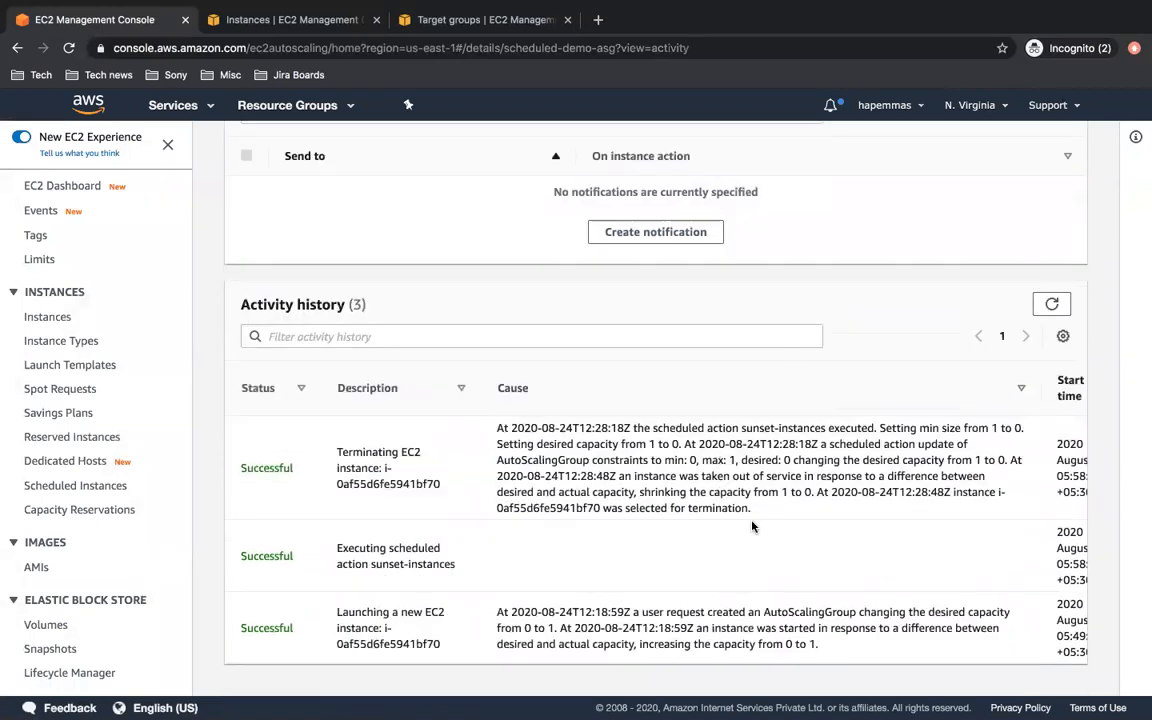
scroll(712, 544, right, 1)
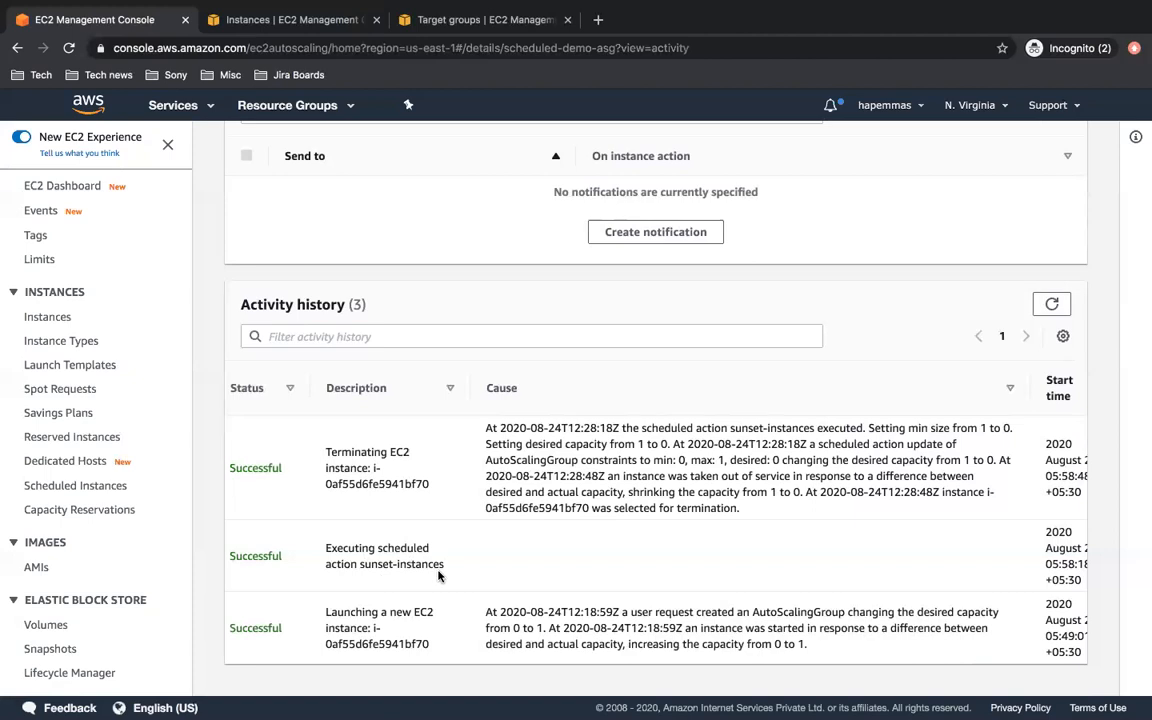
scroll(440, 575, left, 1)
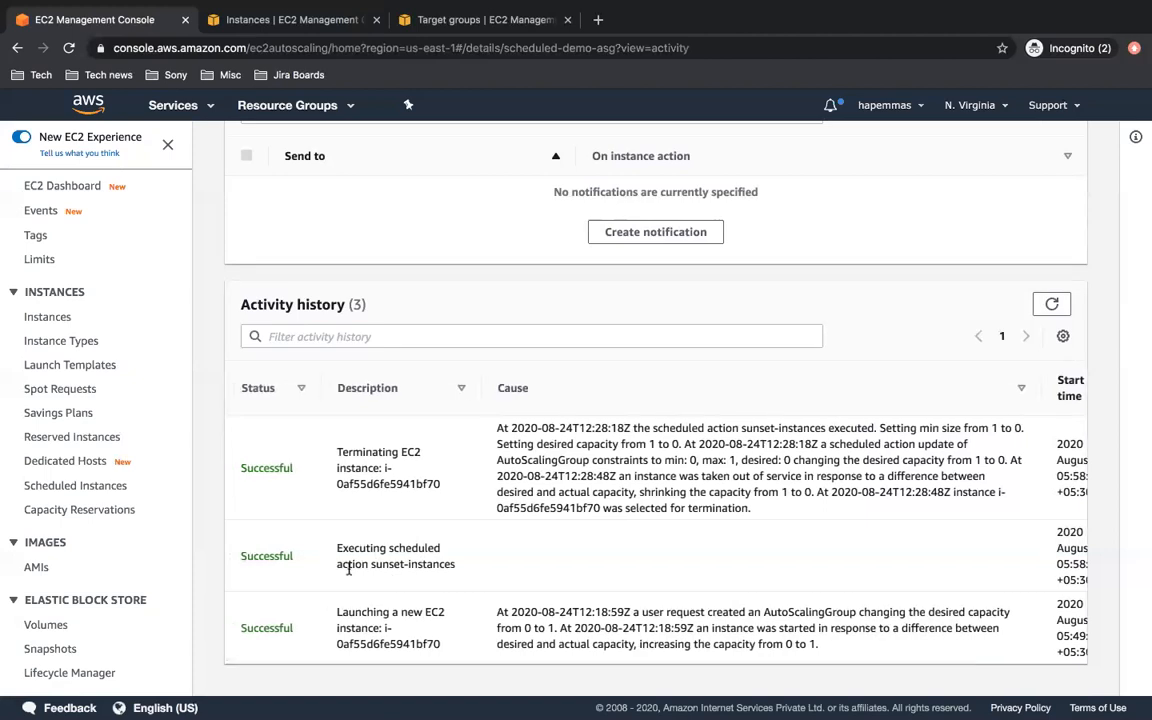
scroll(560, 568, right, 5)
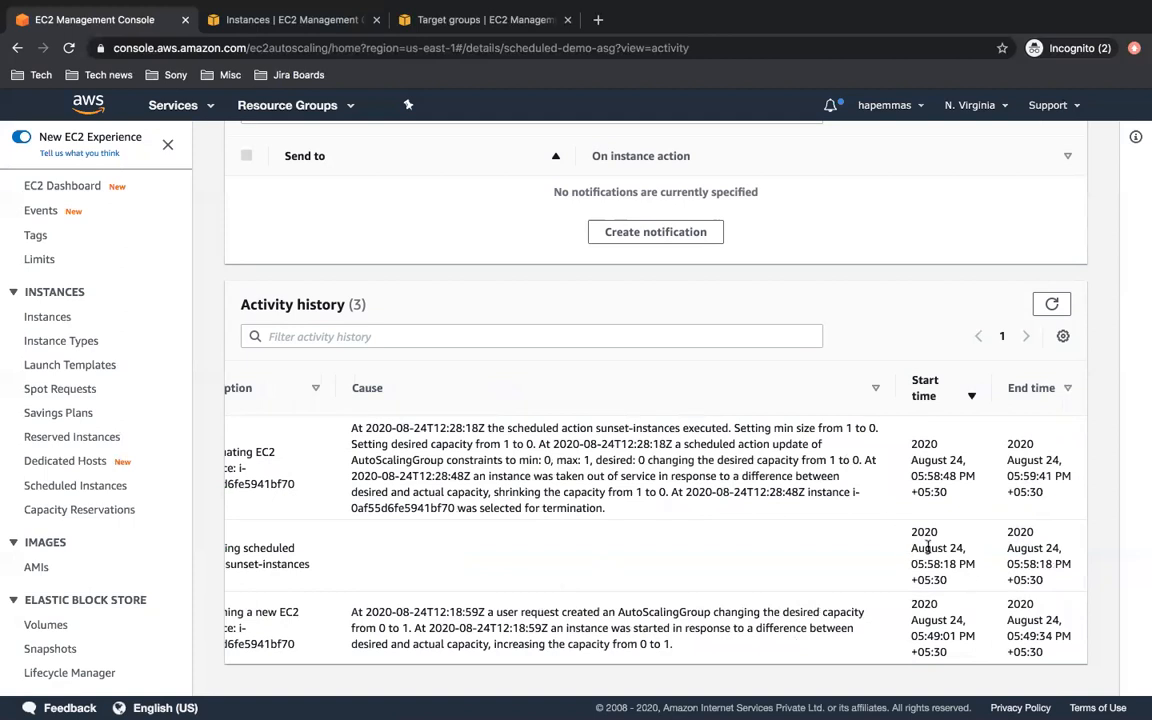
scroll(600, 500, left, 5)
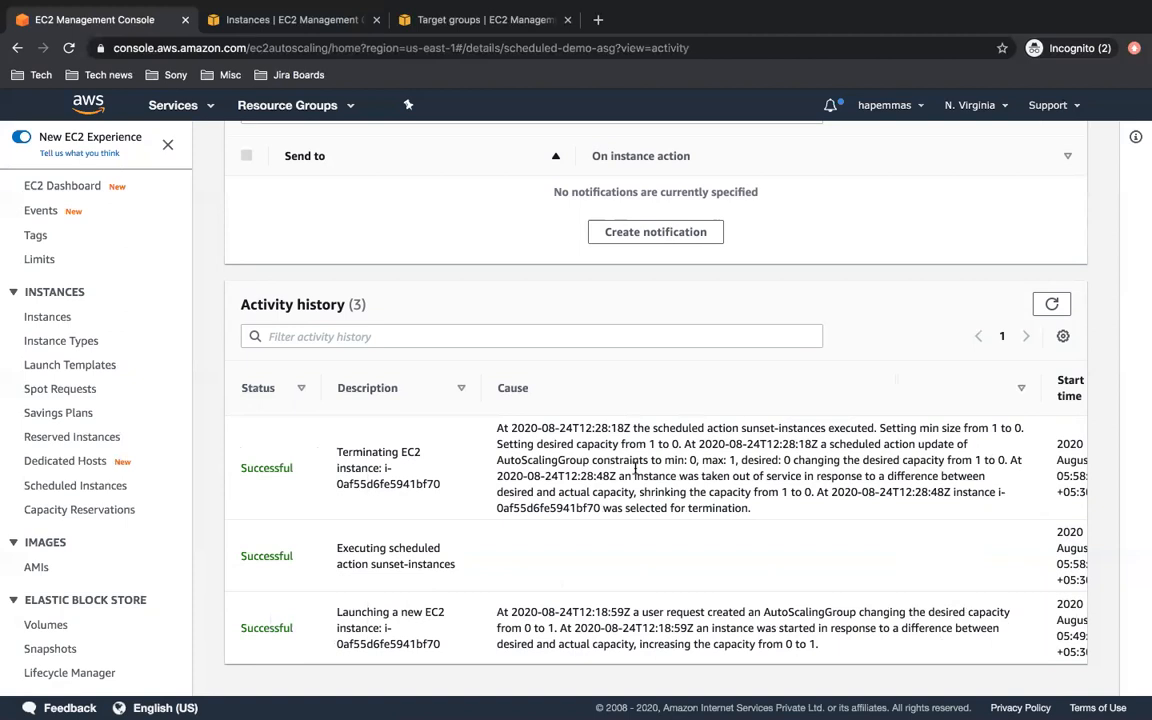
drag(663, 461, 788, 461)
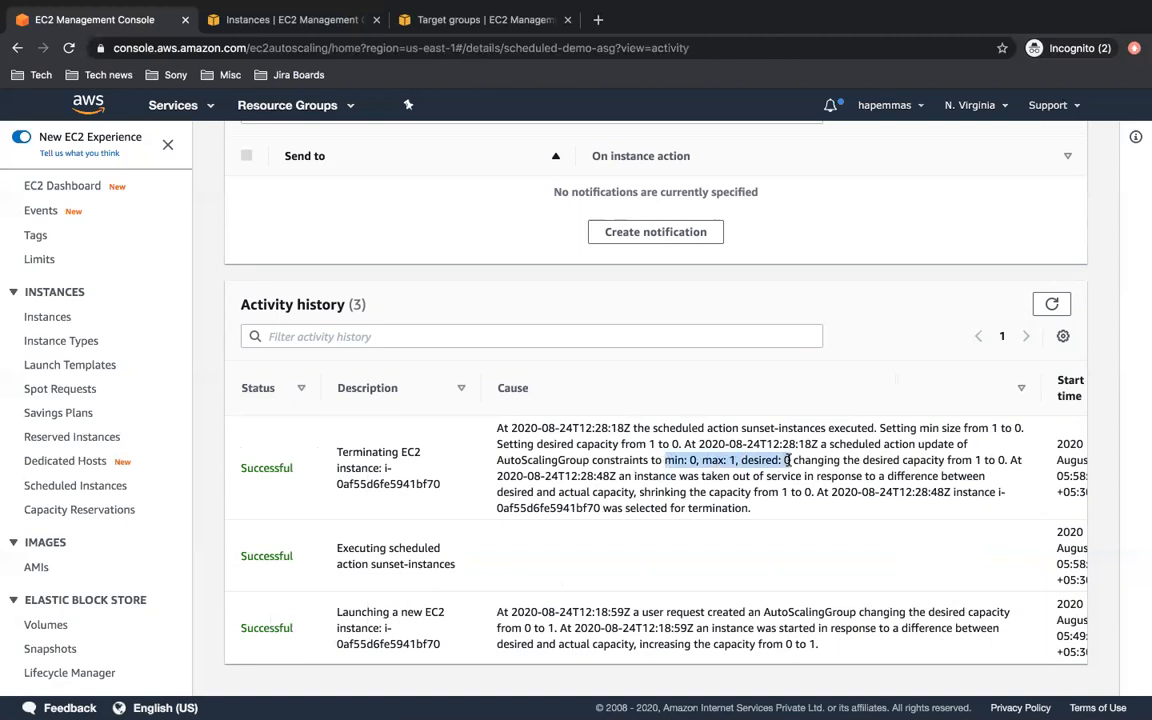
click(873, 489)
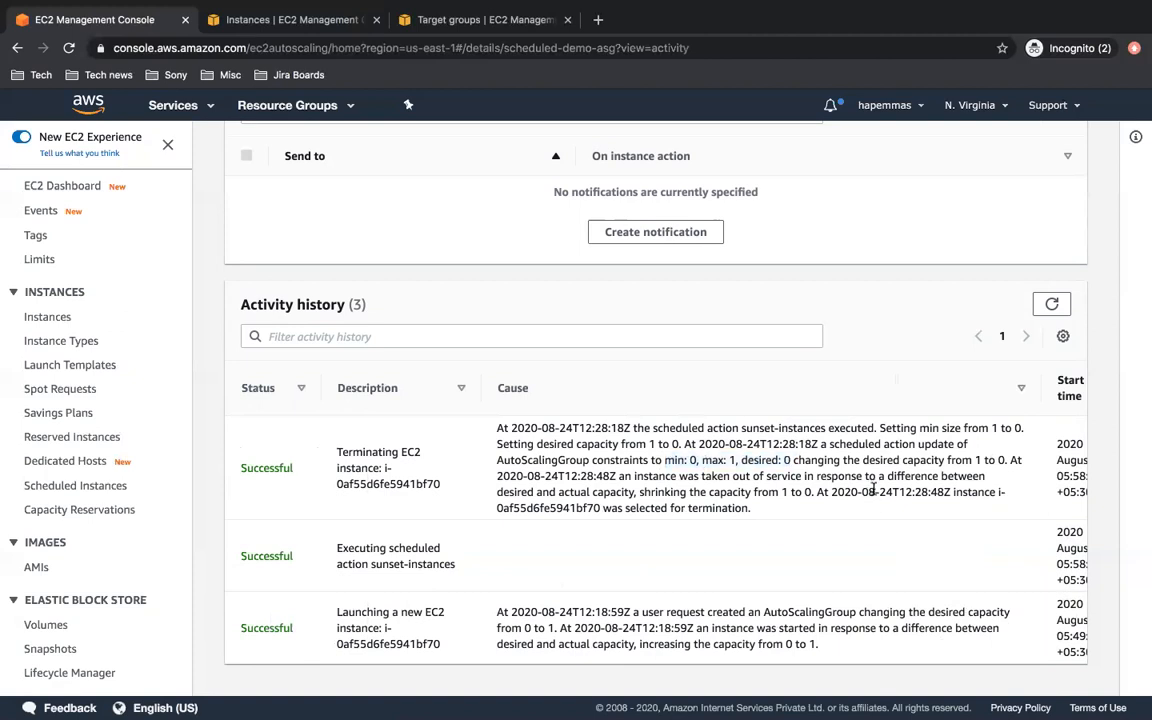
scroll(873, 489, up, 5)
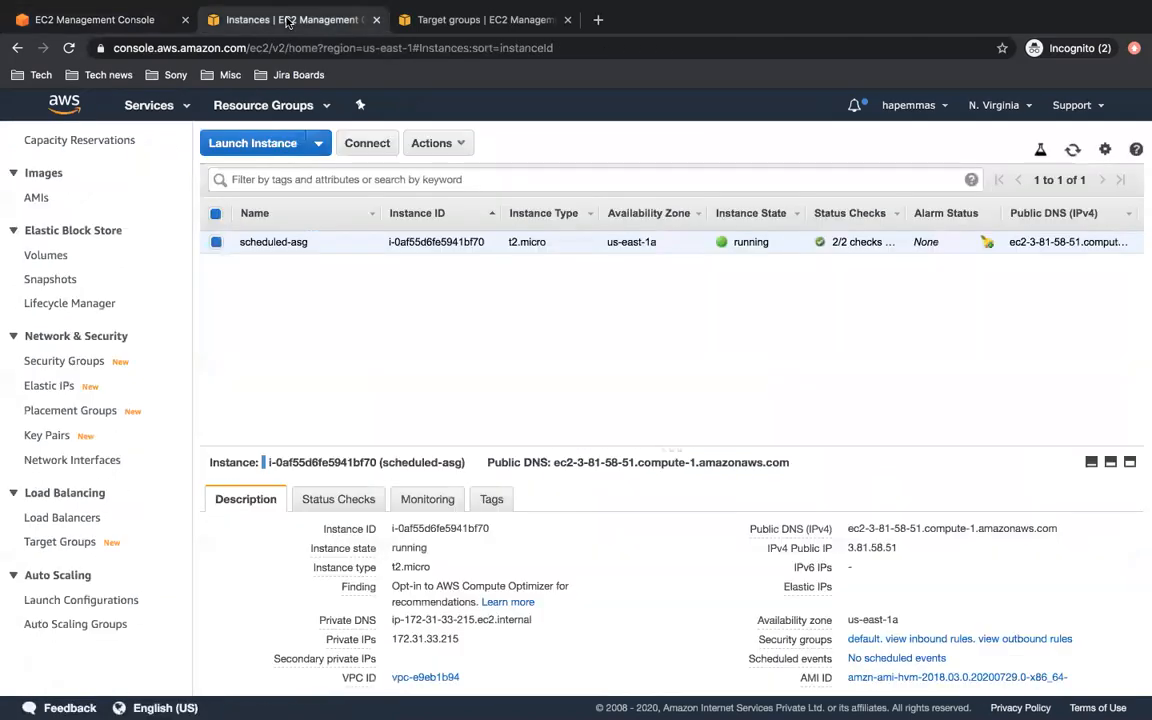
Refresh the EC2 instances list, check the state of the scheduled-asg instance, and return to the Auto Scaling group's page
click(288, 20)
click(1072, 152)
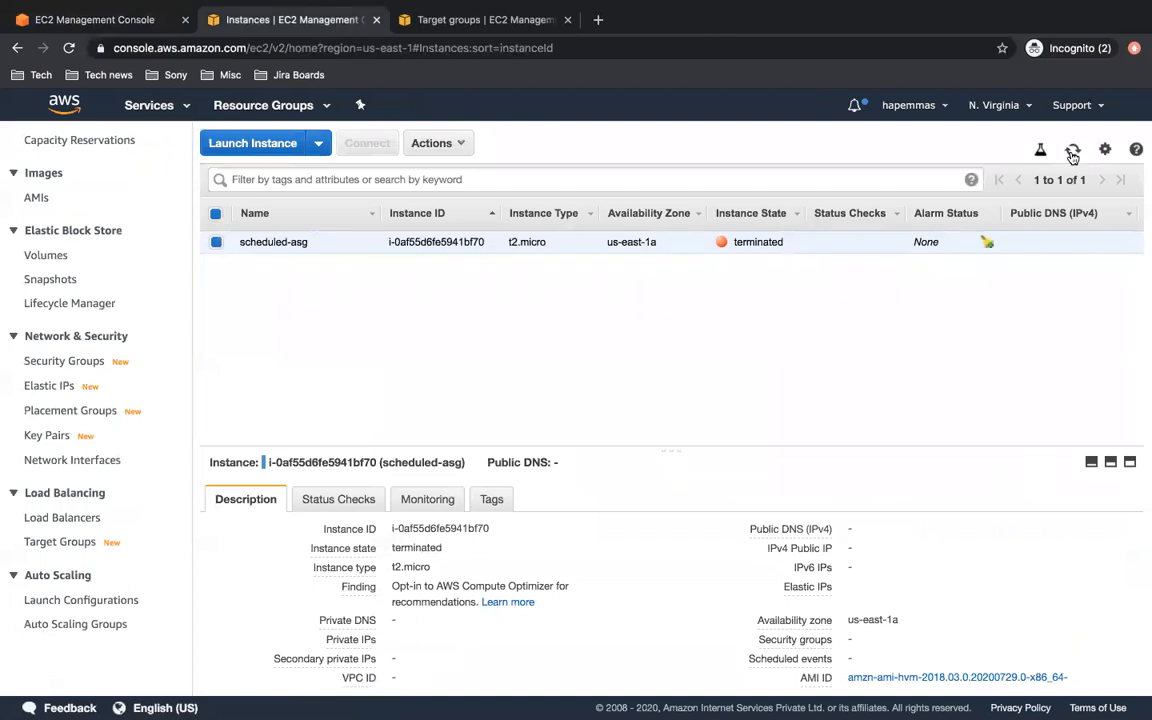
click(125, 21)
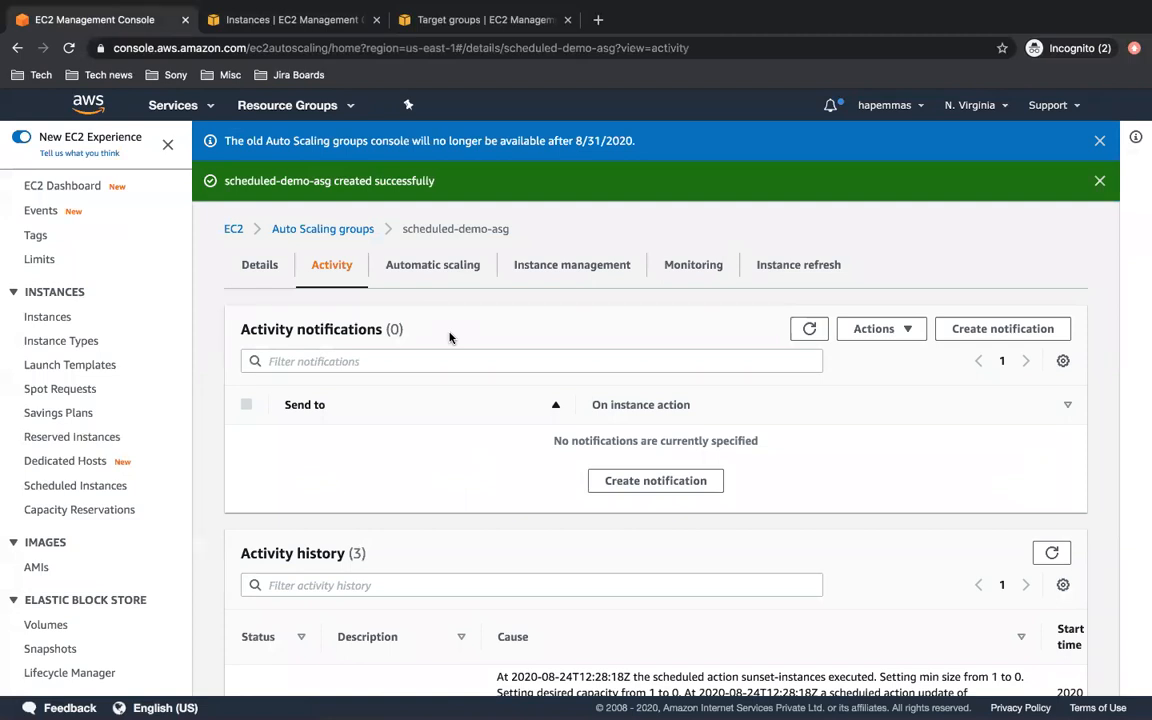
Check whether any scheduled actions are still listed under the automatic scaling settings of scheduled-demo-asg
click(418, 266)
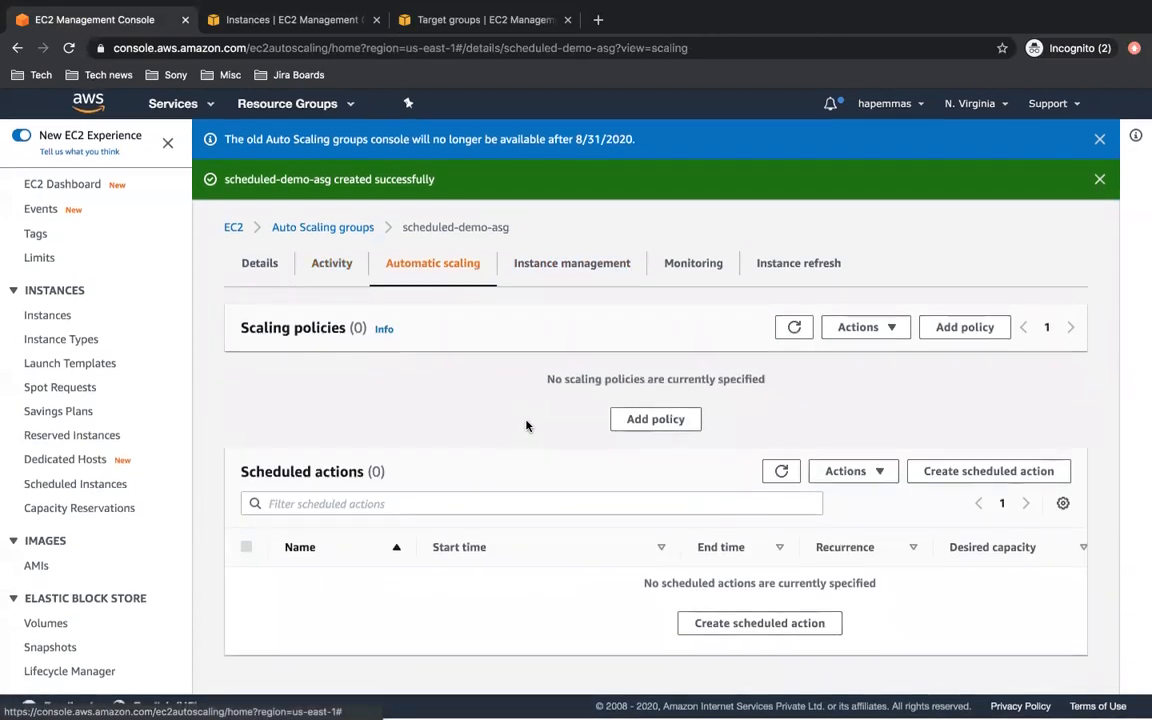
click(329, 266)
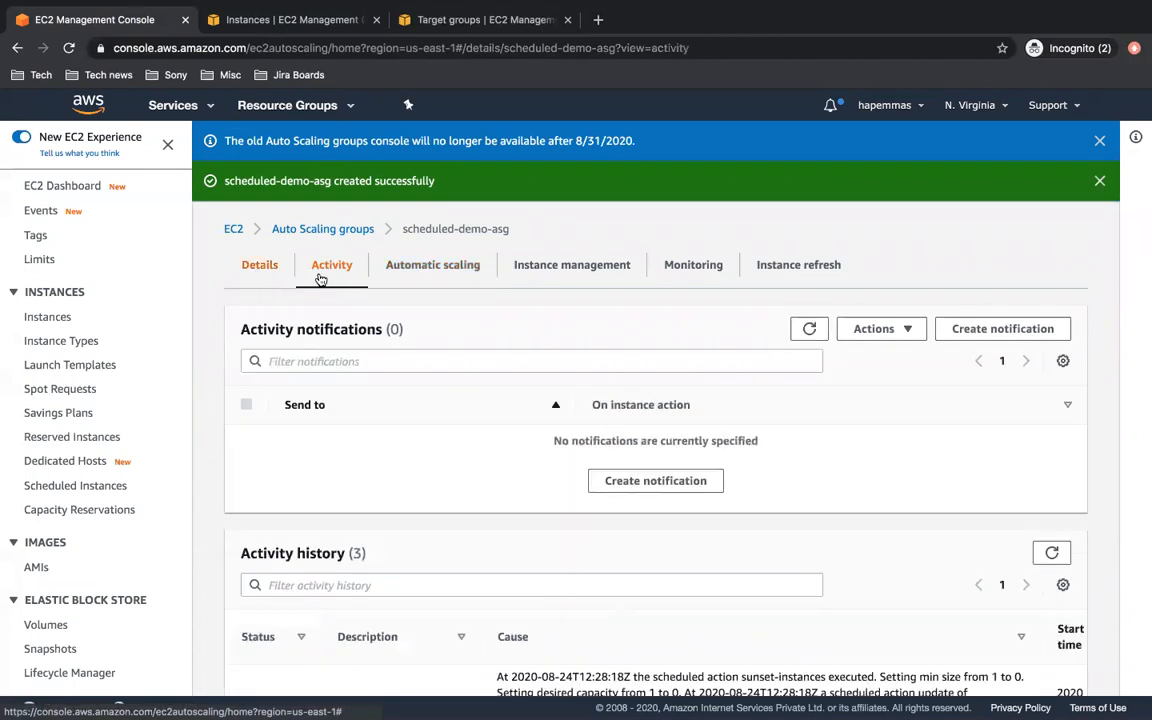
click(437, 268)
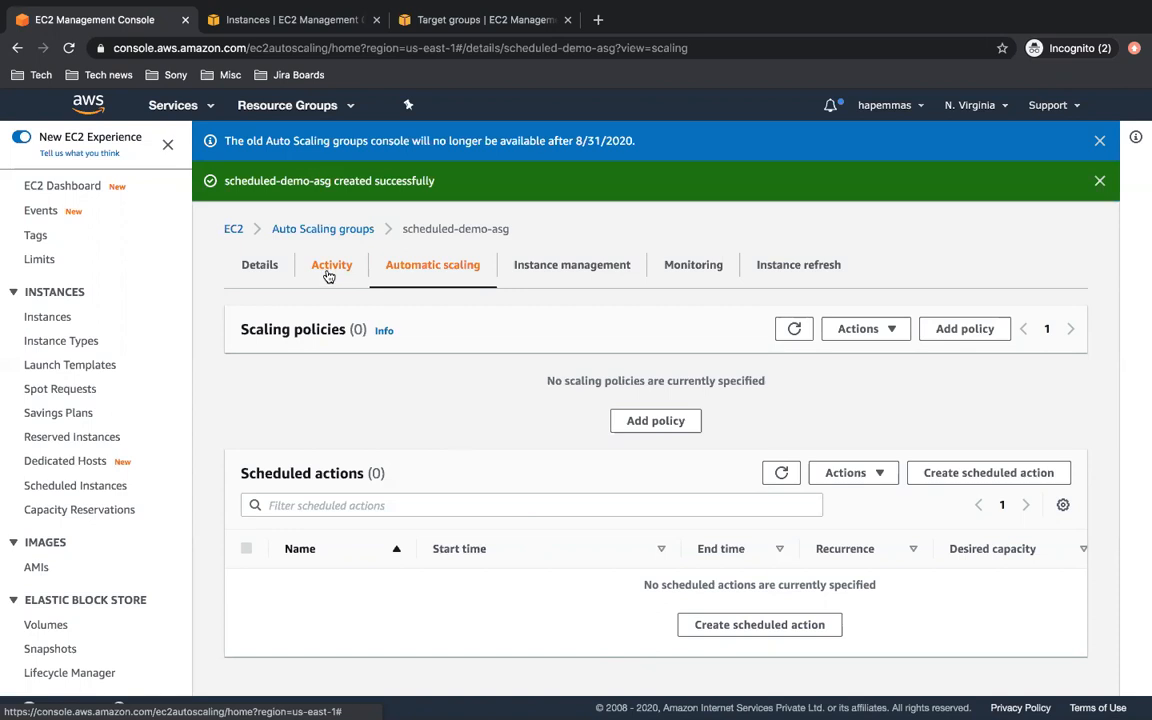
Review the activity history entries for the sunset-instances execution and the cause recorded for the instance termination
click(328, 276)
scroll(522, 535, down, 4)
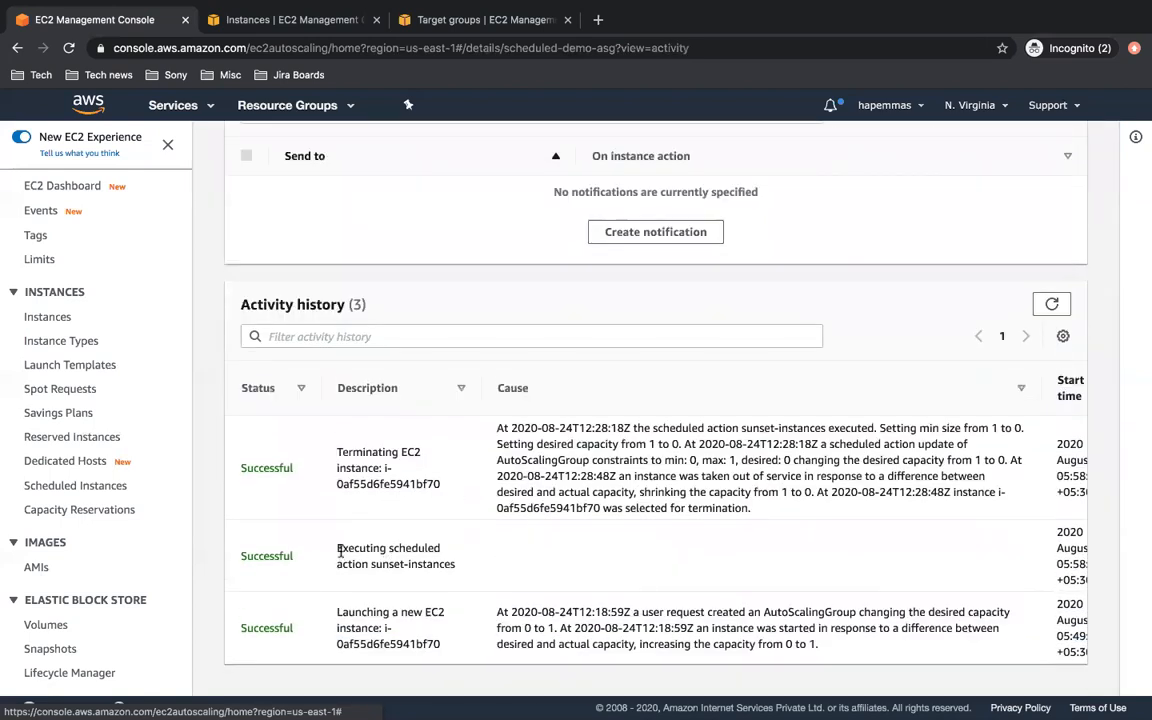
drag(336, 548, 456, 565)
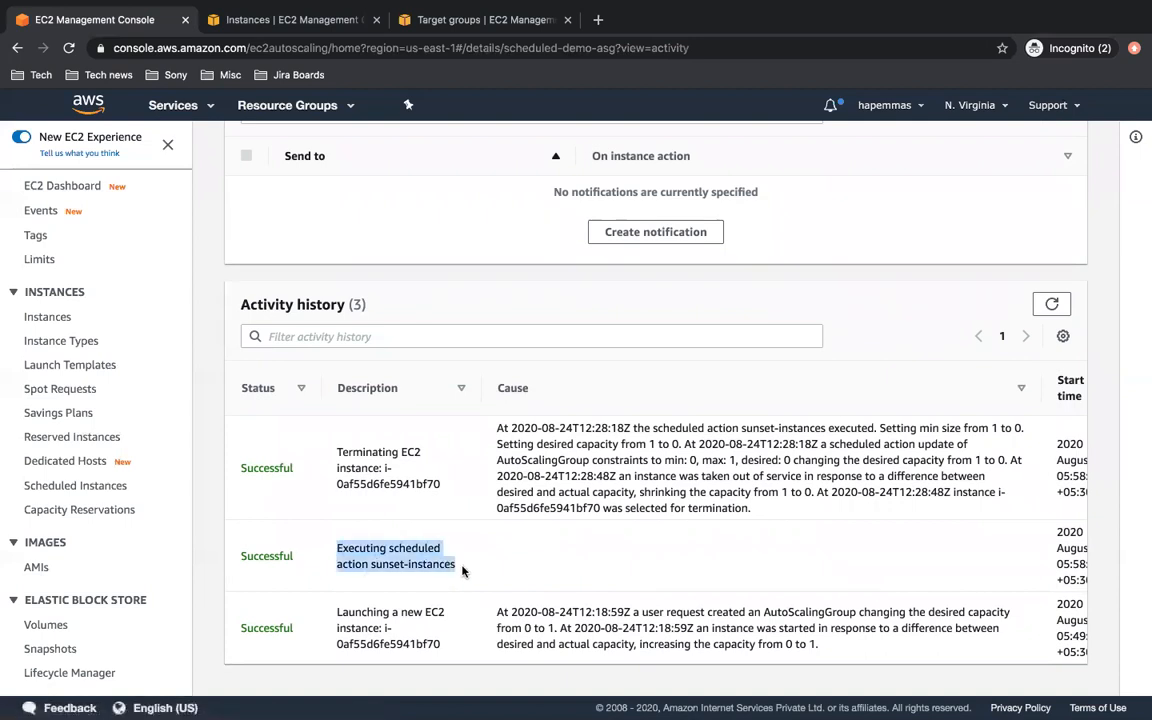
scroll(742, 594, right, 2)
scroll(742, 594, right, 2)
scroll(742, 594, left, 3)
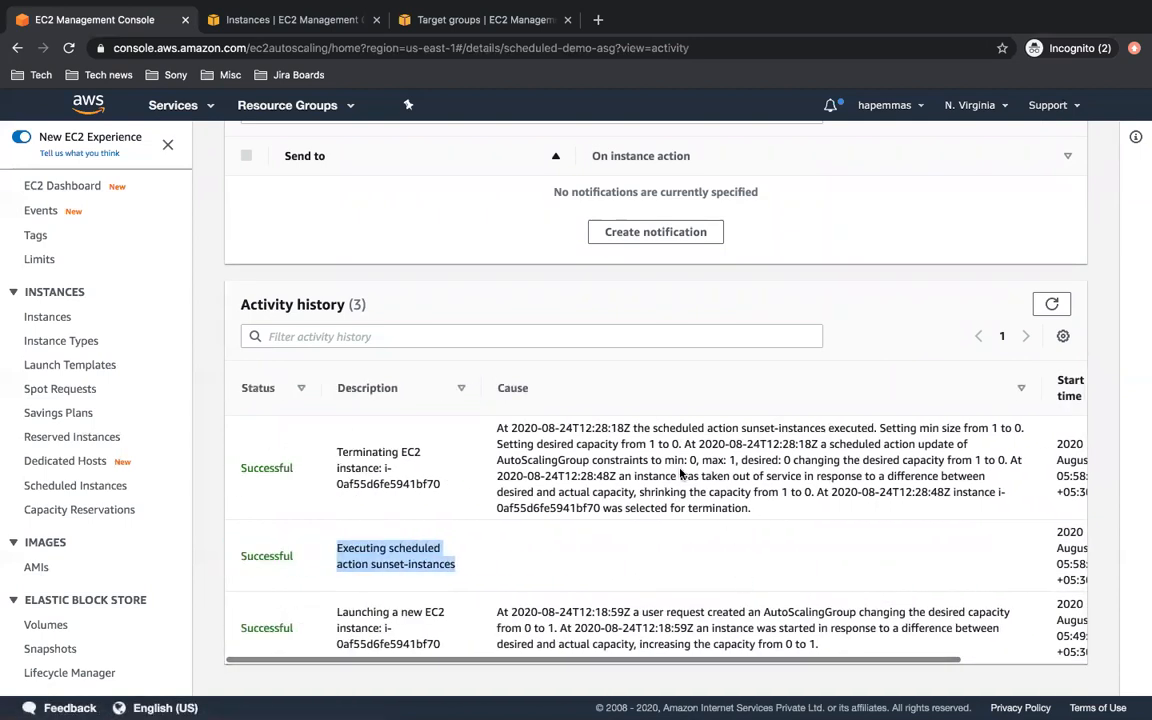
drag(621, 446, 790, 510)
click(826, 506)
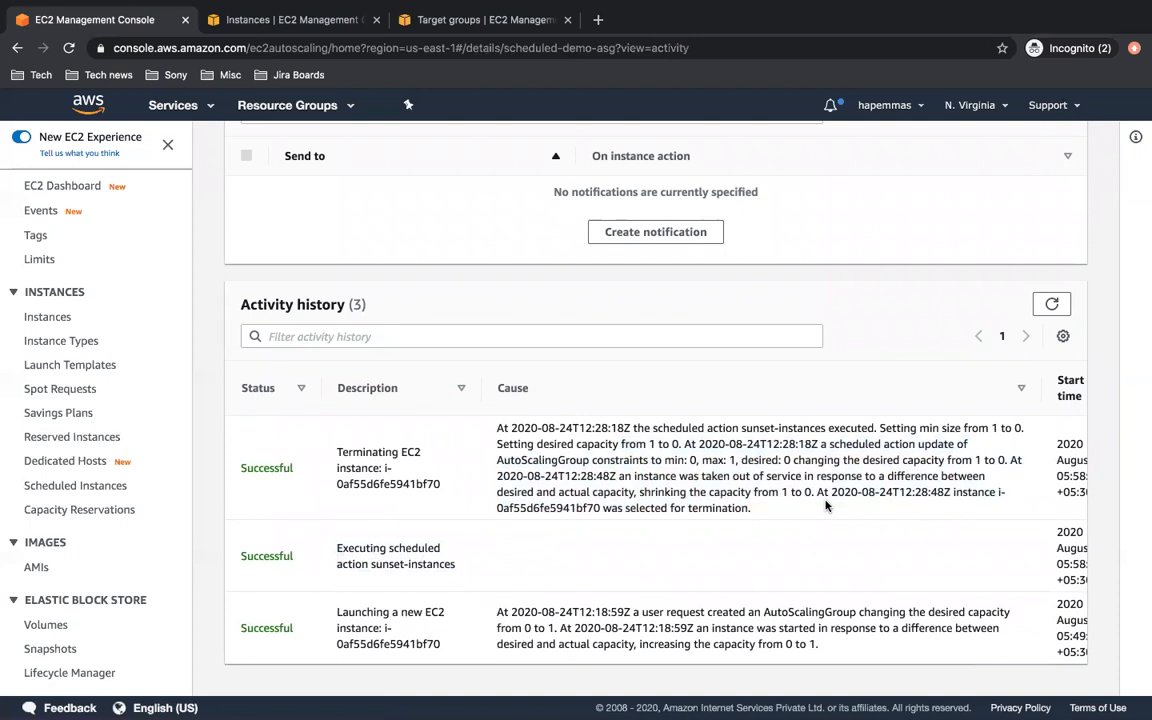
Examine the start time of the sunset-instances execution and the min, max and desired capacity changes recorded for the termination
scroll(826, 506, right, 4)
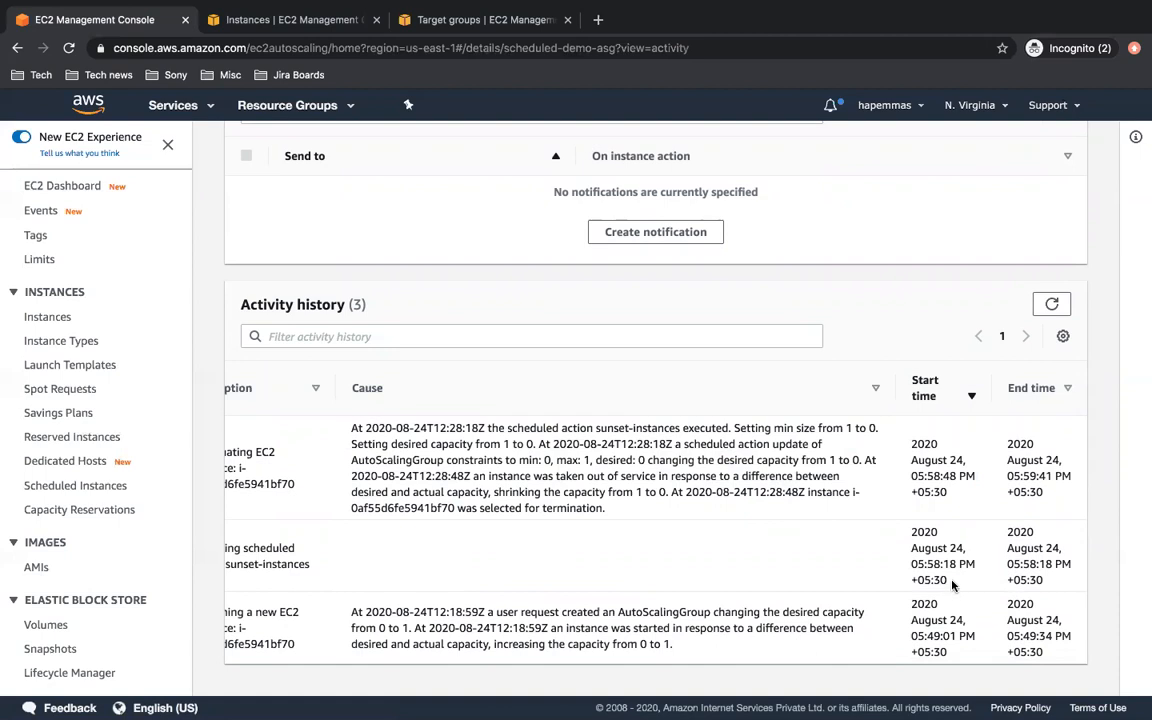
drag(952, 585, 908, 535)
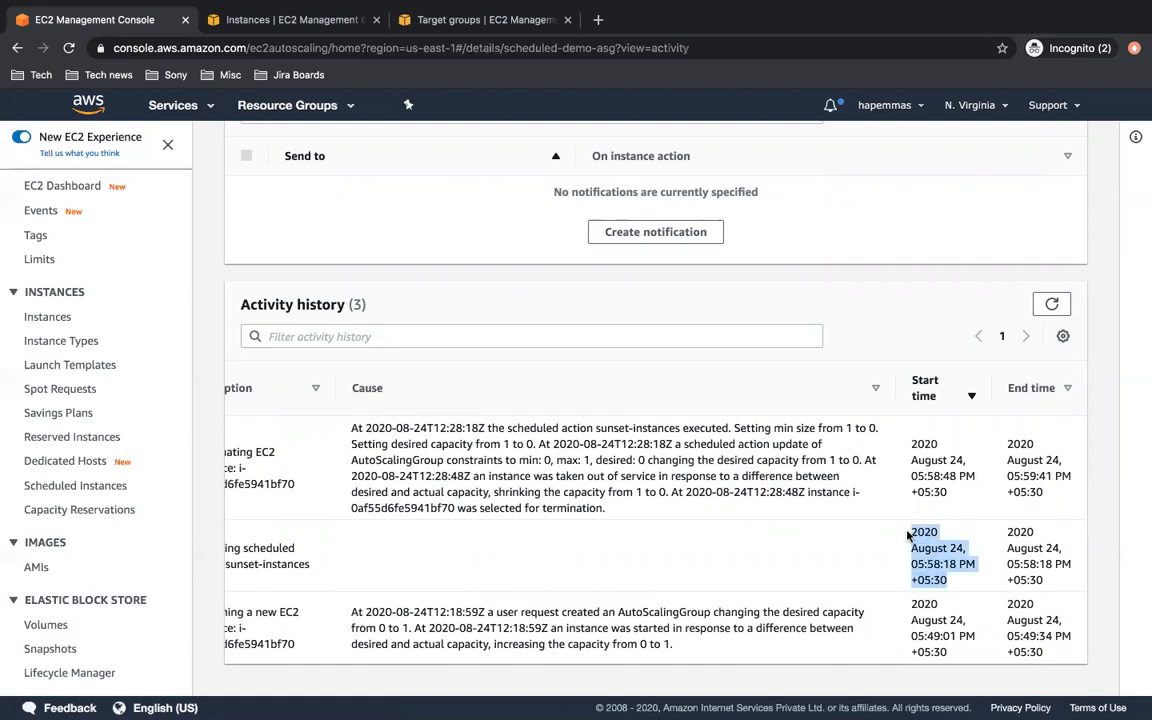
scroll(908, 537, left, 3)
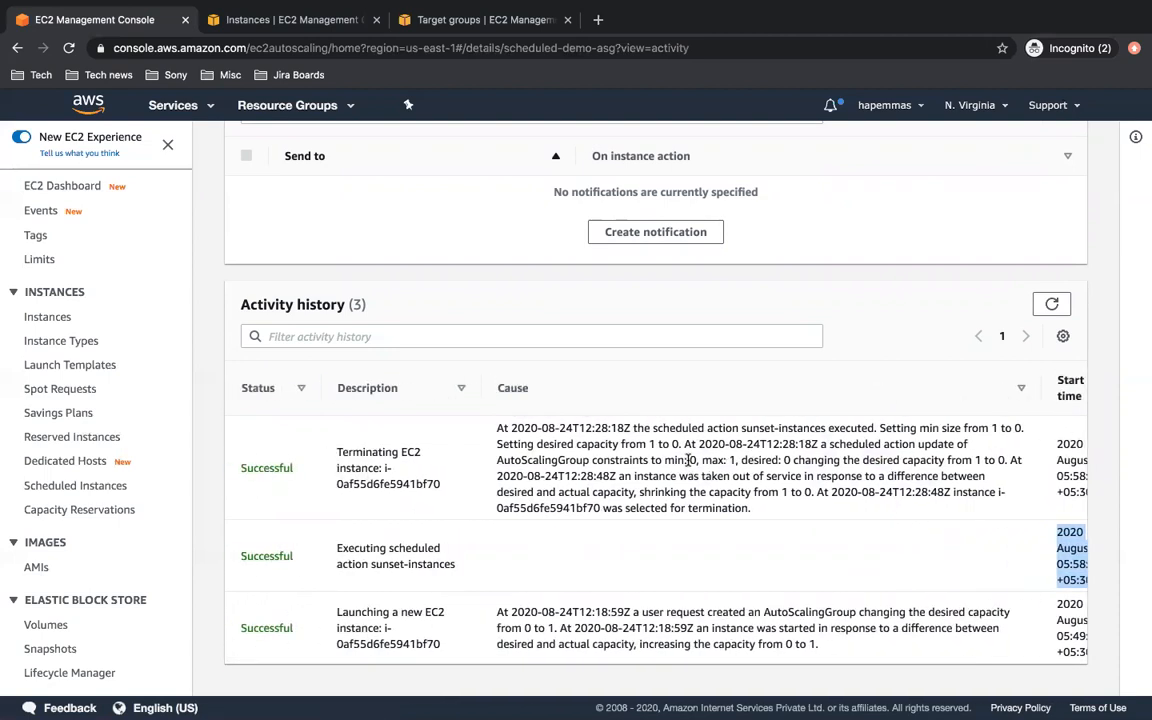
drag(667, 460, 789, 462)
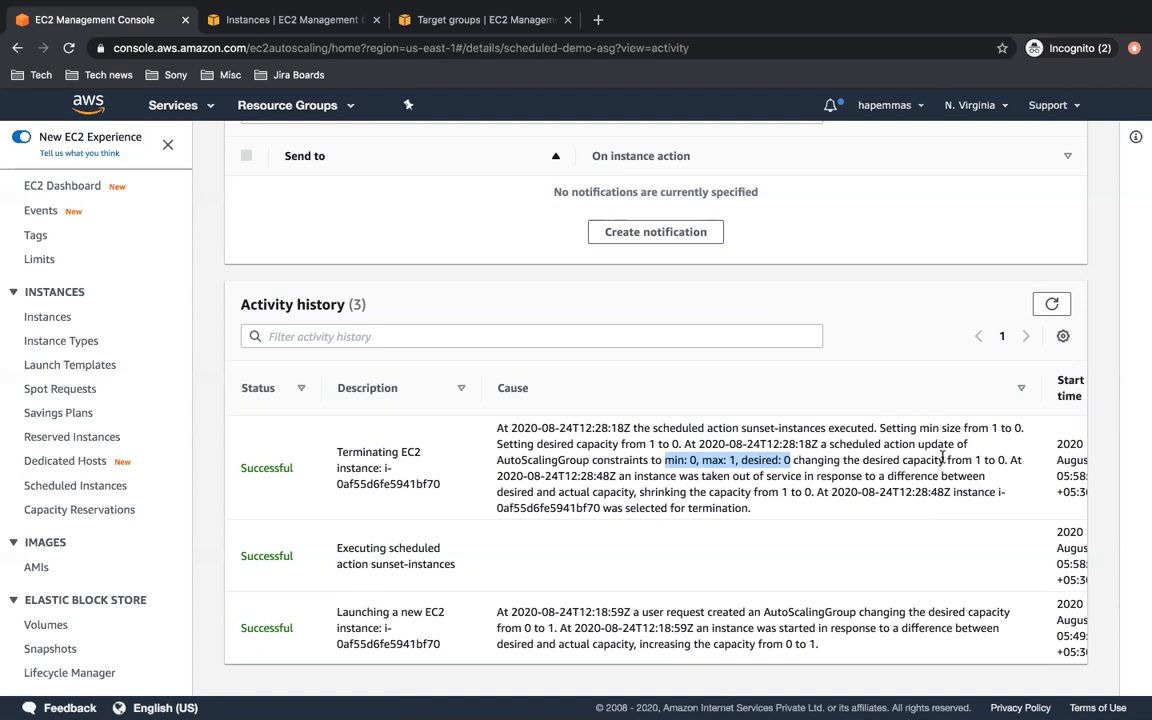
drag(946, 459, 993, 458)
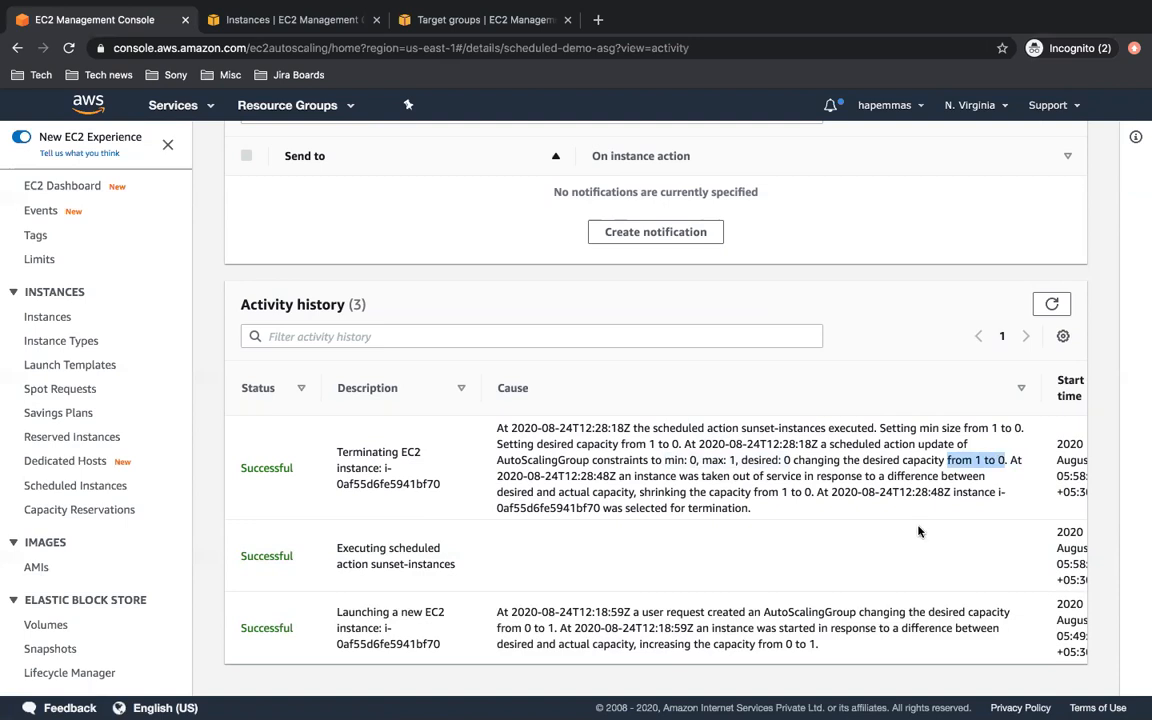
scroll(815, 494, up, 4)
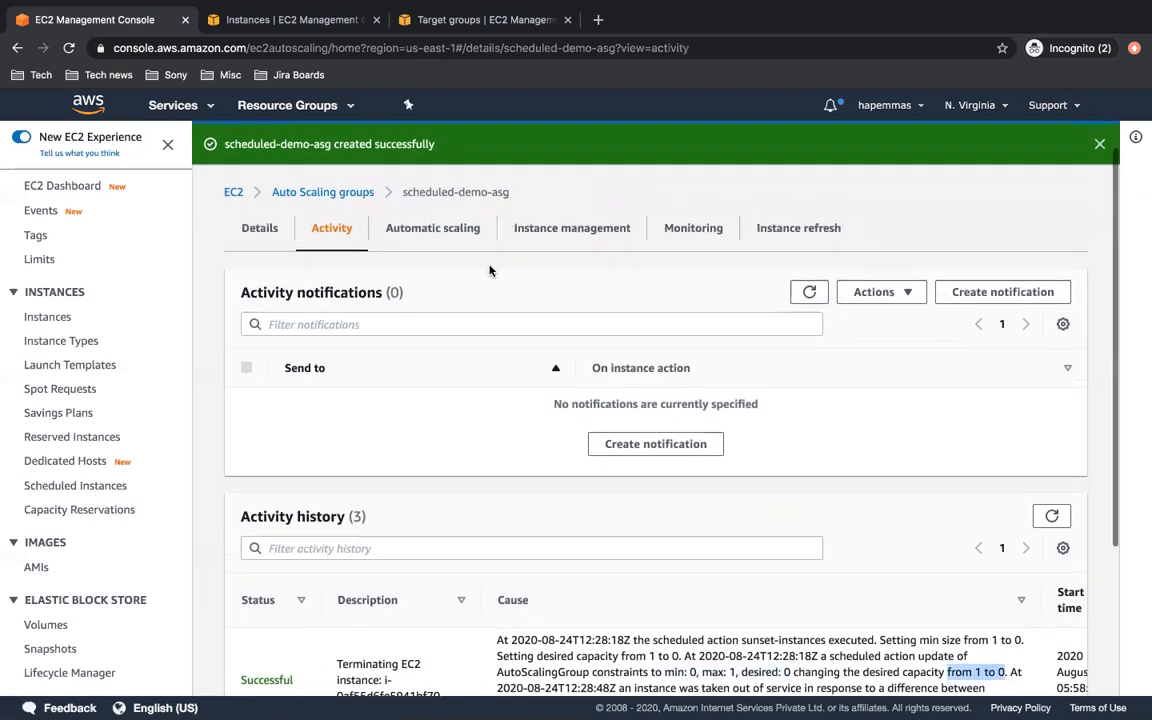
Check the scheduled actions of scheduled-demo-asg once more and return to the list of Auto Scaling groups
click(447, 229)
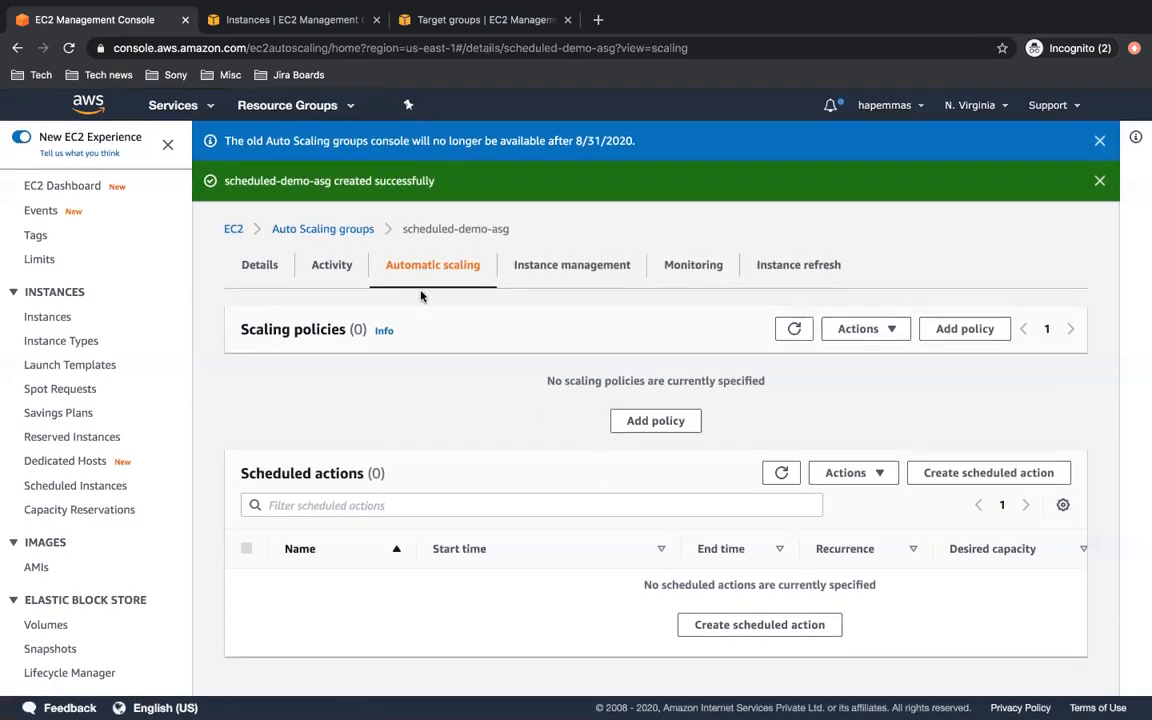
click(351, 236)
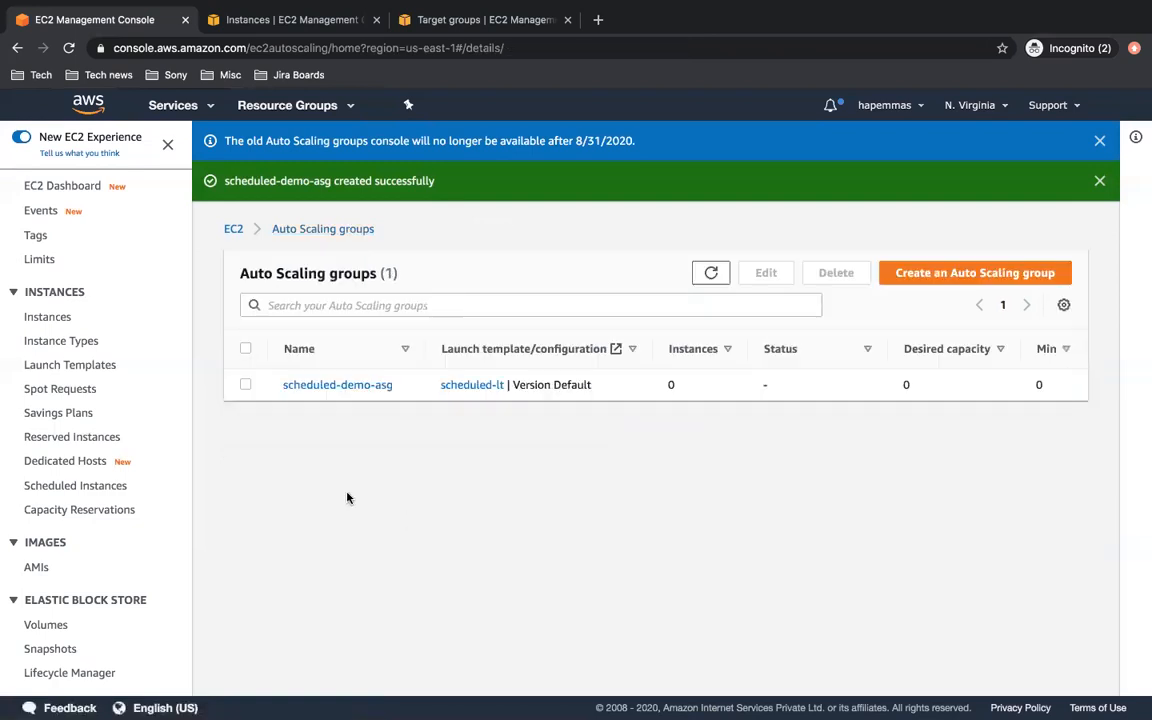
click(245, 385)
click(244, 387)
click(932, 286)
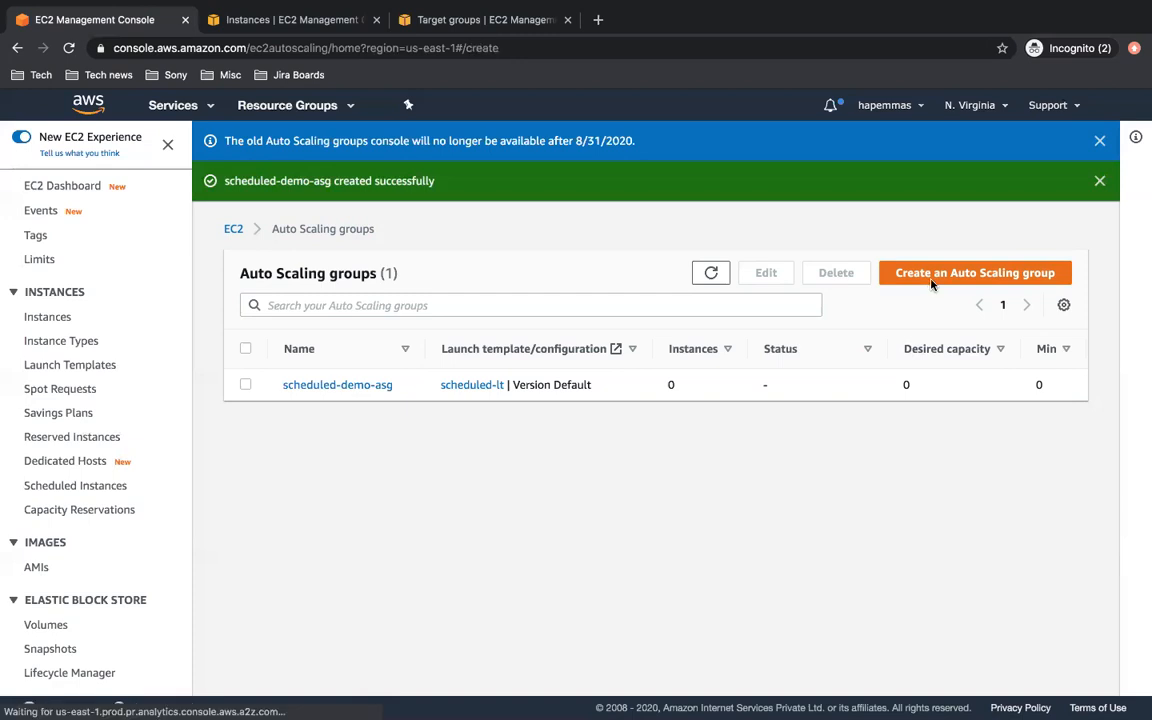
click(427, 371)
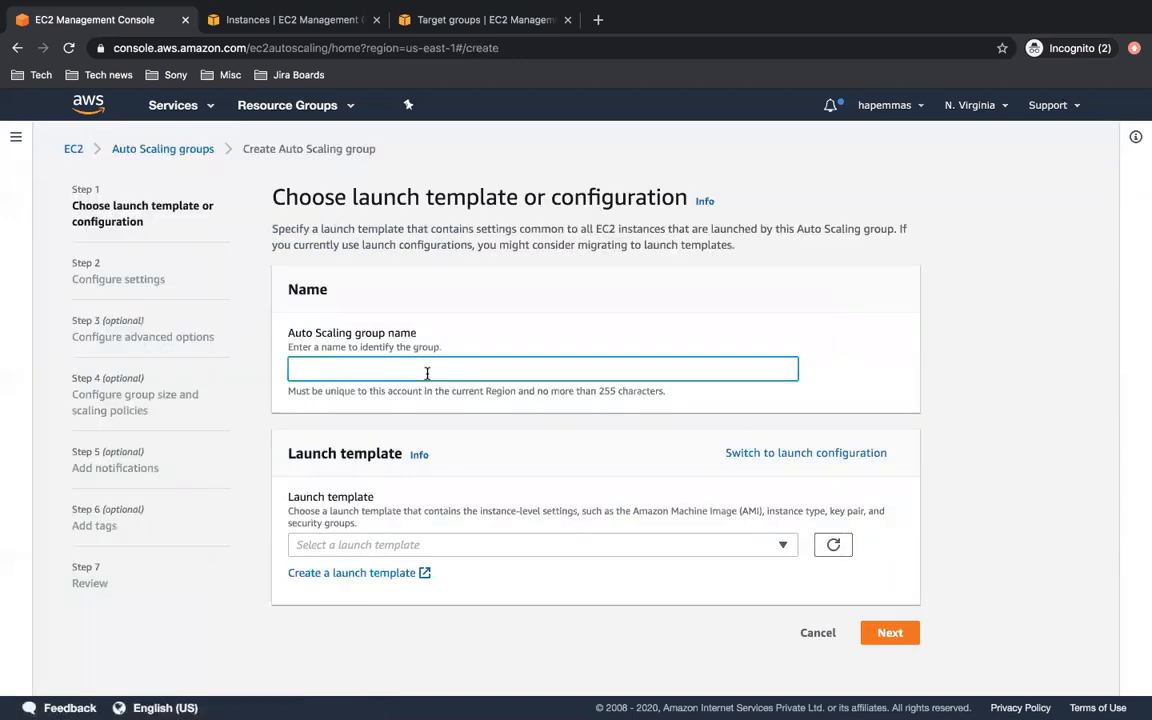
click(170, 149)
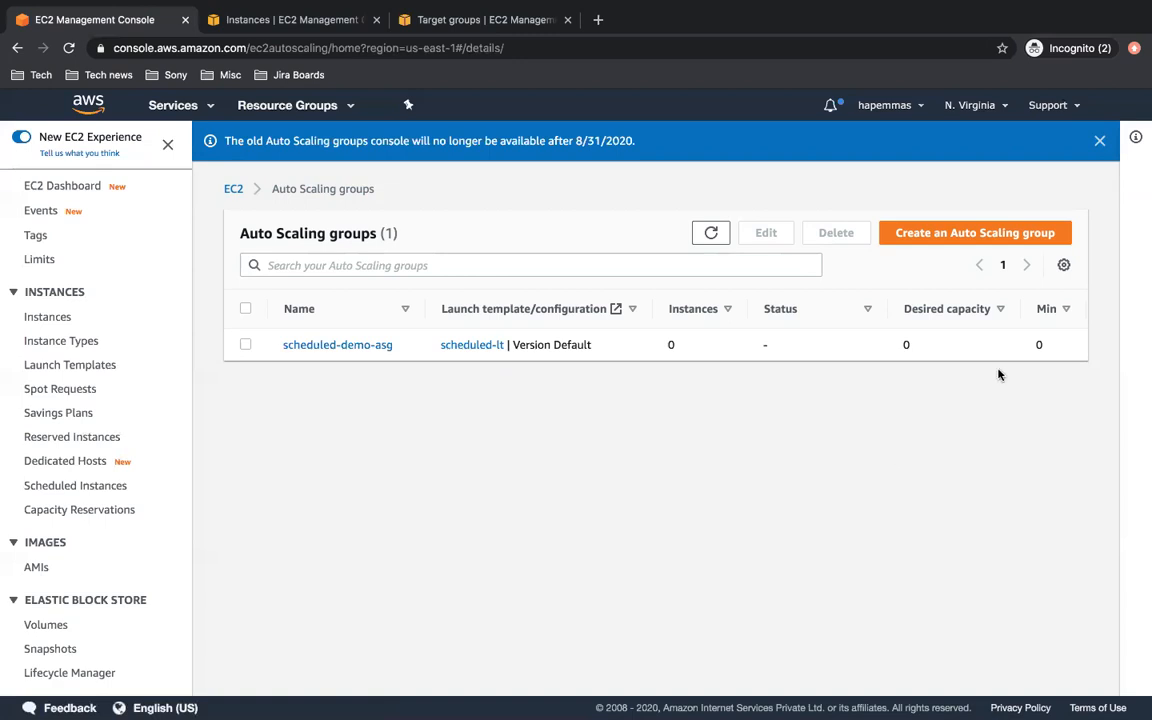
Start a new Auto Scaling group named dynamic-asg and choose scheduled-lt as its launch template
click(987, 236)
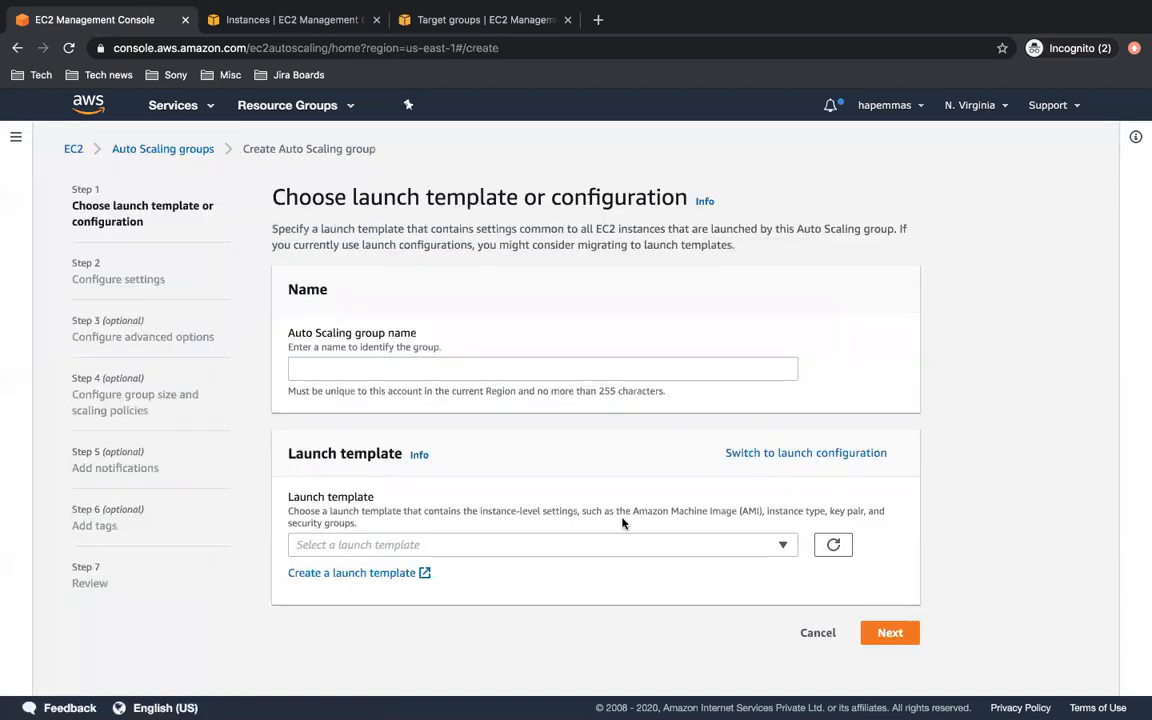
click(424, 372)
text(dyn)
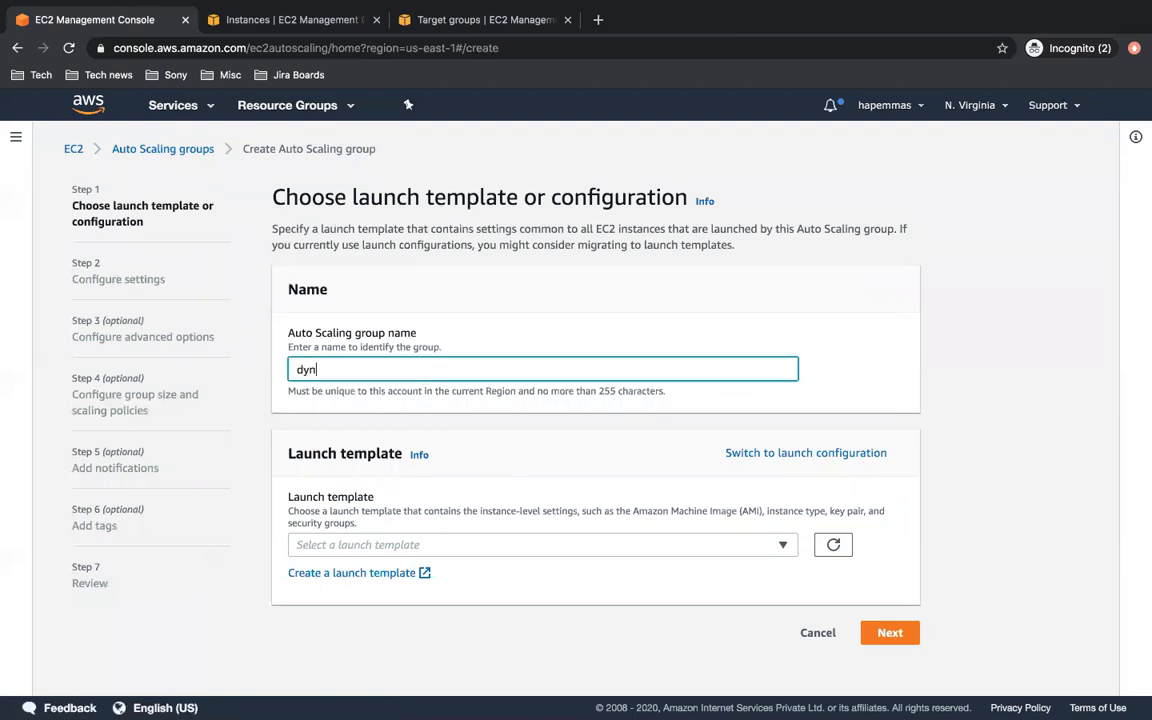
text(amic-asg)
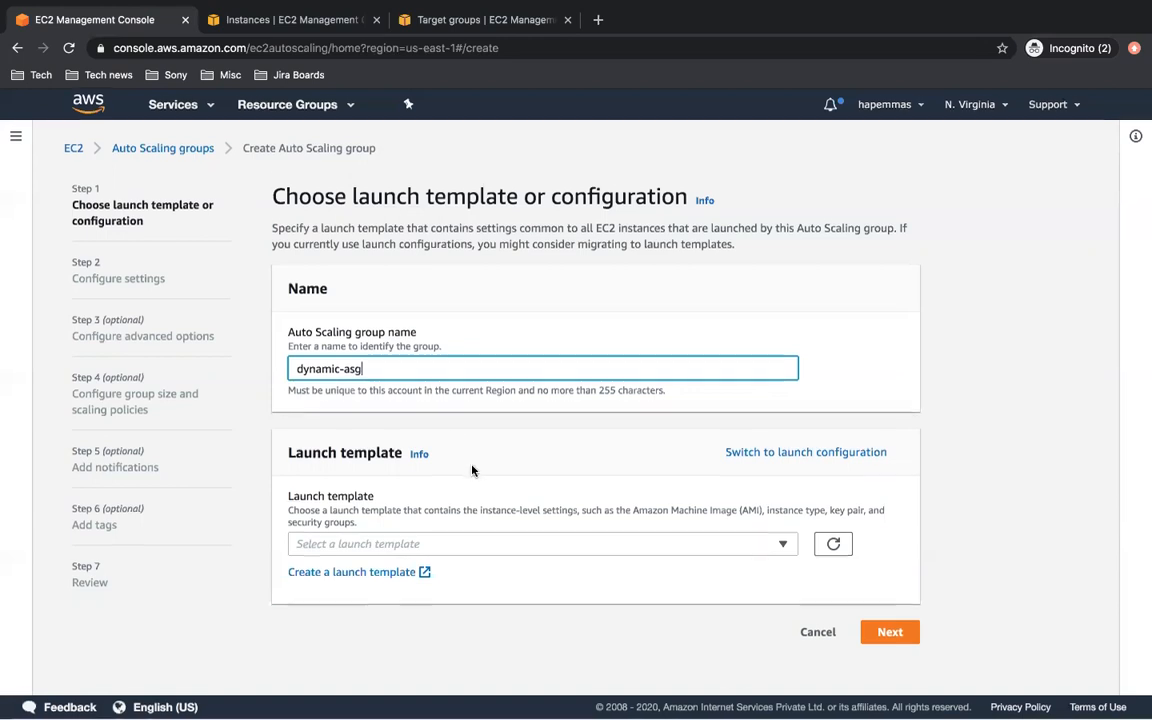
click(406, 545)
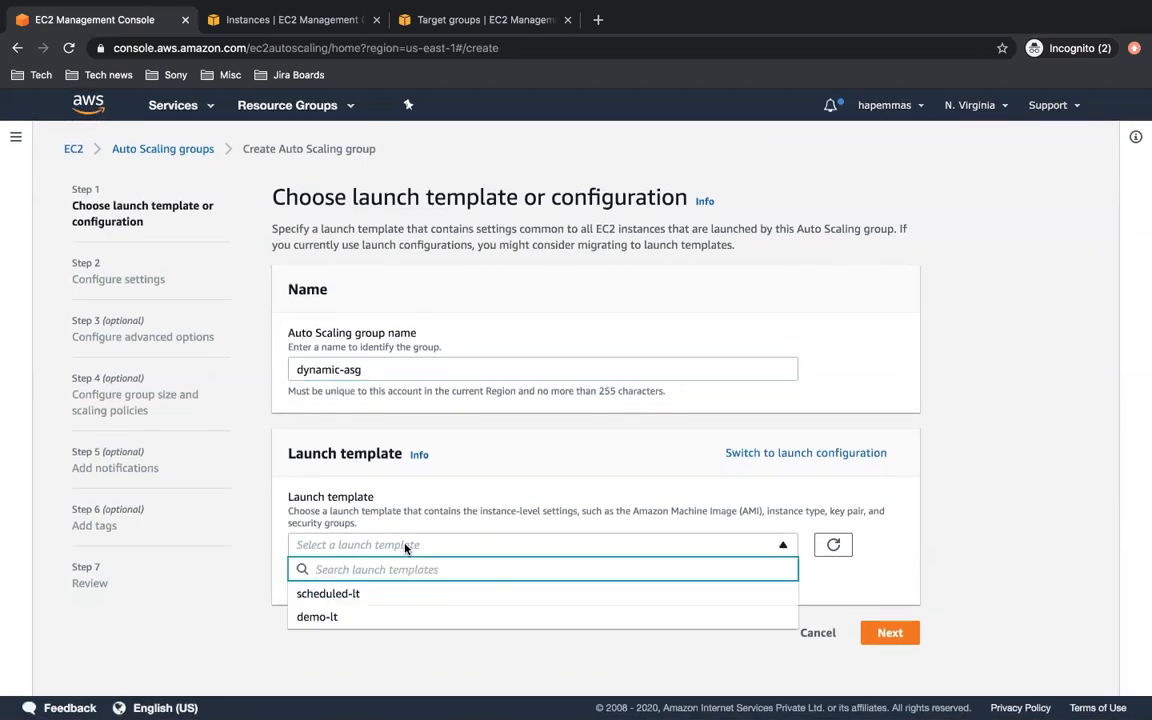
click(378, 605)
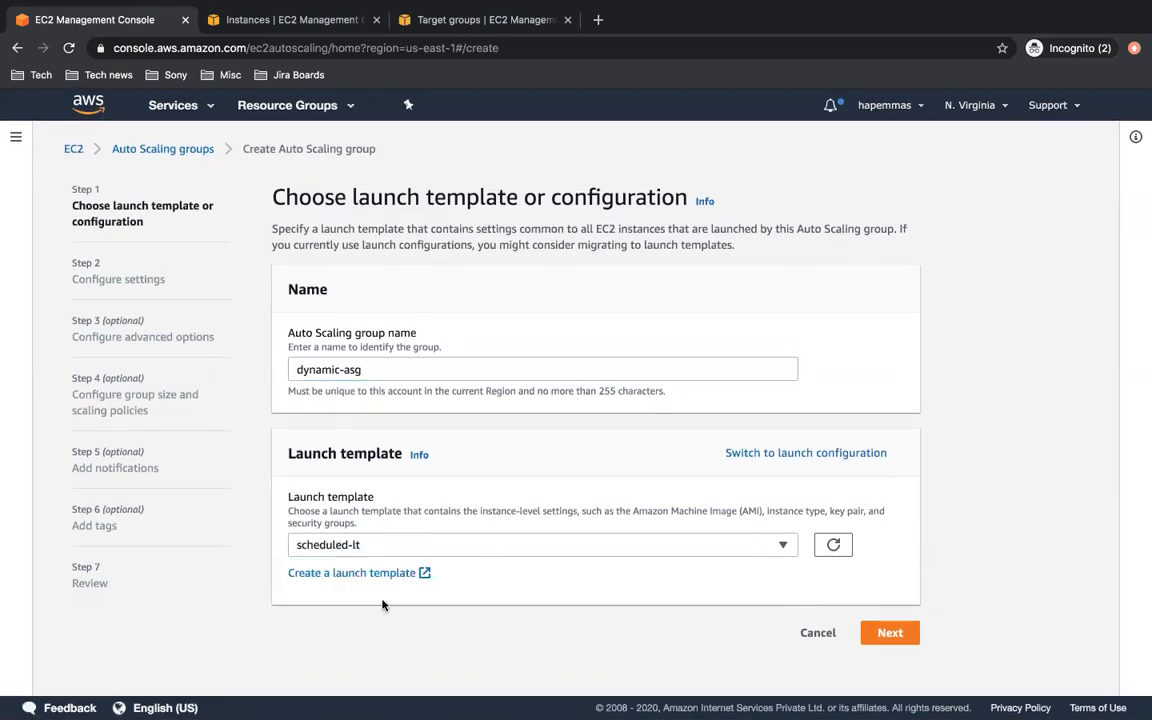
Review the details of the scheduled-lt launch template and continue to the purchase options and network settings
scroll(585, 622, down, 2)
scroll(585, 622, down, 5)
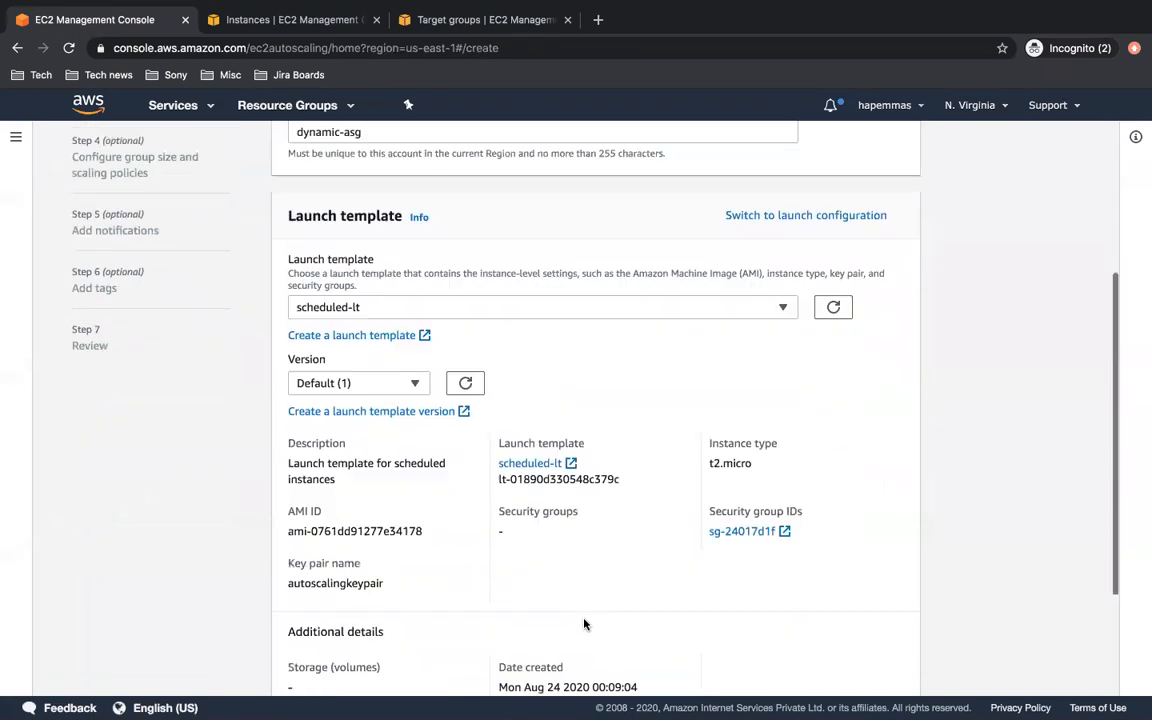
scroll(867, 563, up, 1)
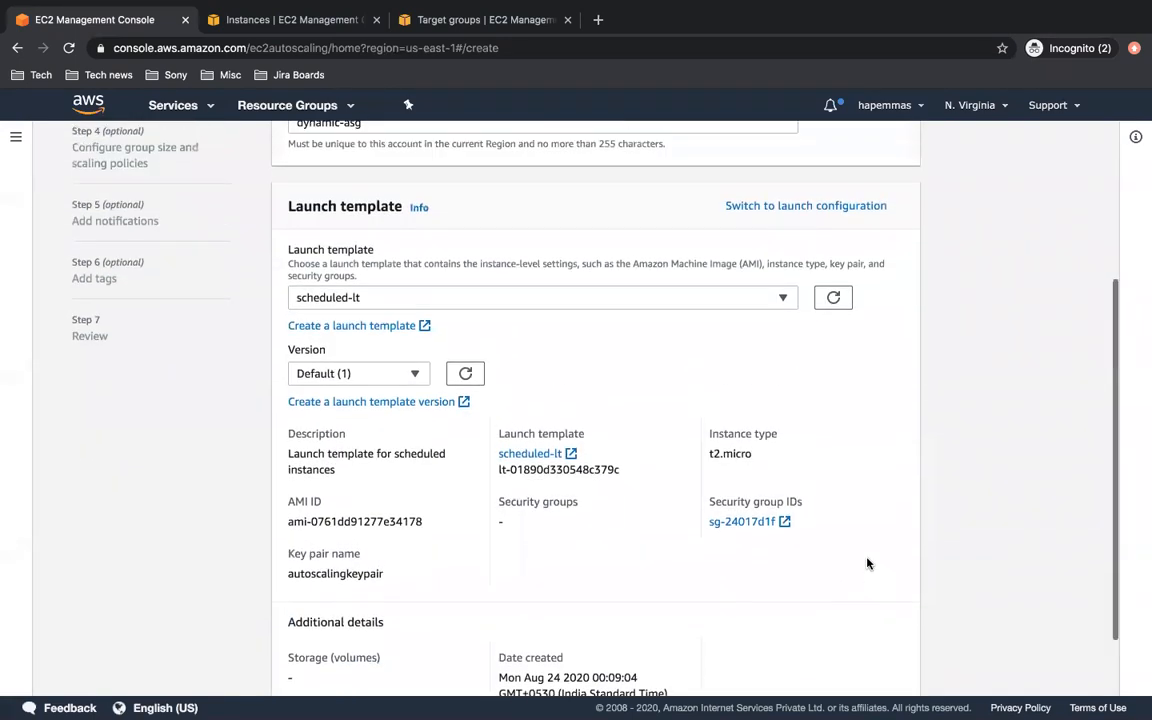
scroll(704, 539, down, 2)
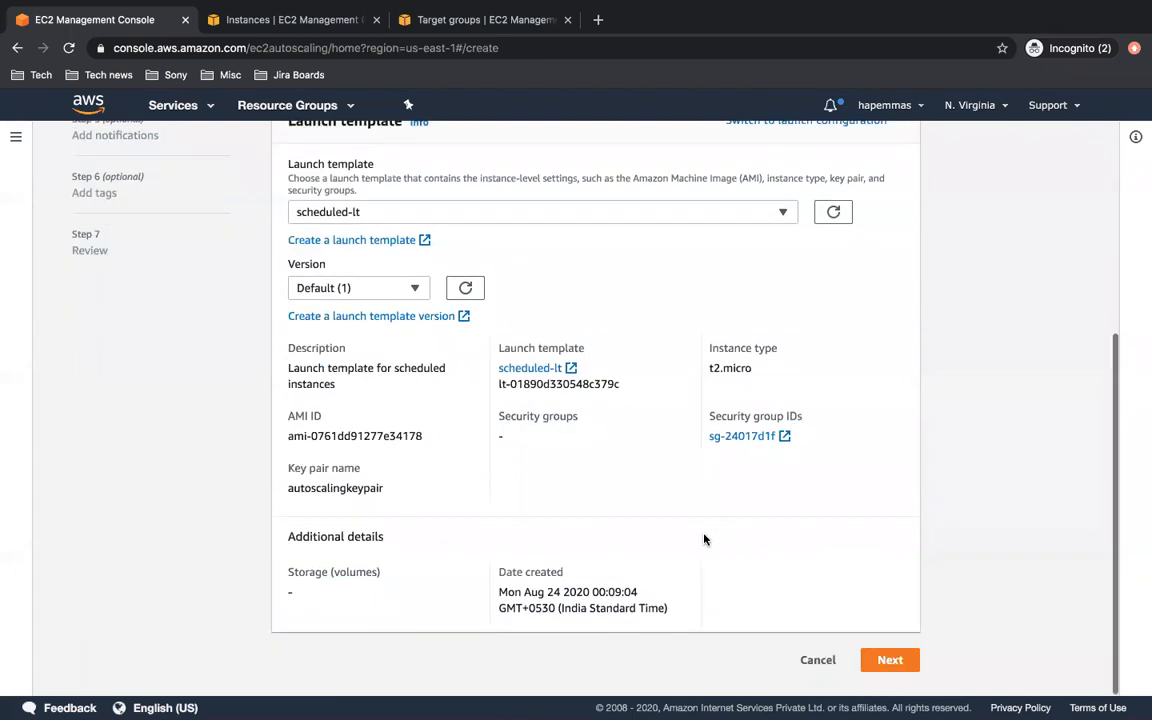
scroll(978, 535, up, 7)
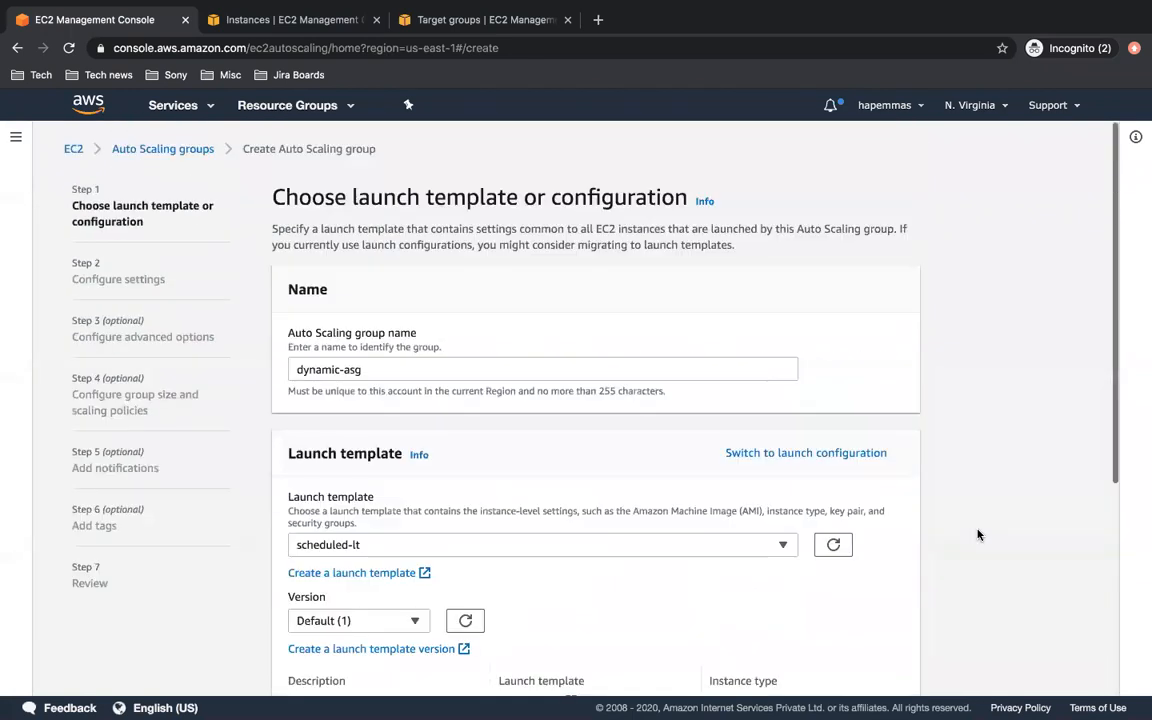
scroll(978, 535, down, 7)
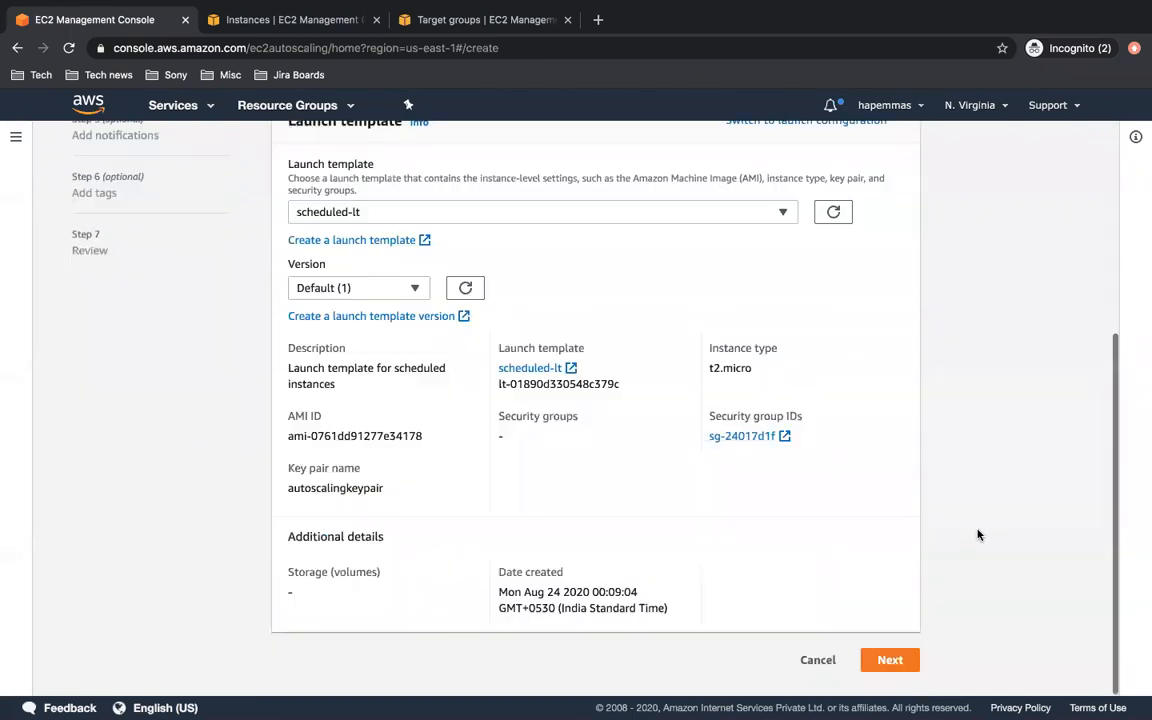
click(889, 660)
Add the us-east-1a, us-east-1b and us-east-1c subnets to the group's network and continue to the advanced options
scroll(751, 550, down, 2)
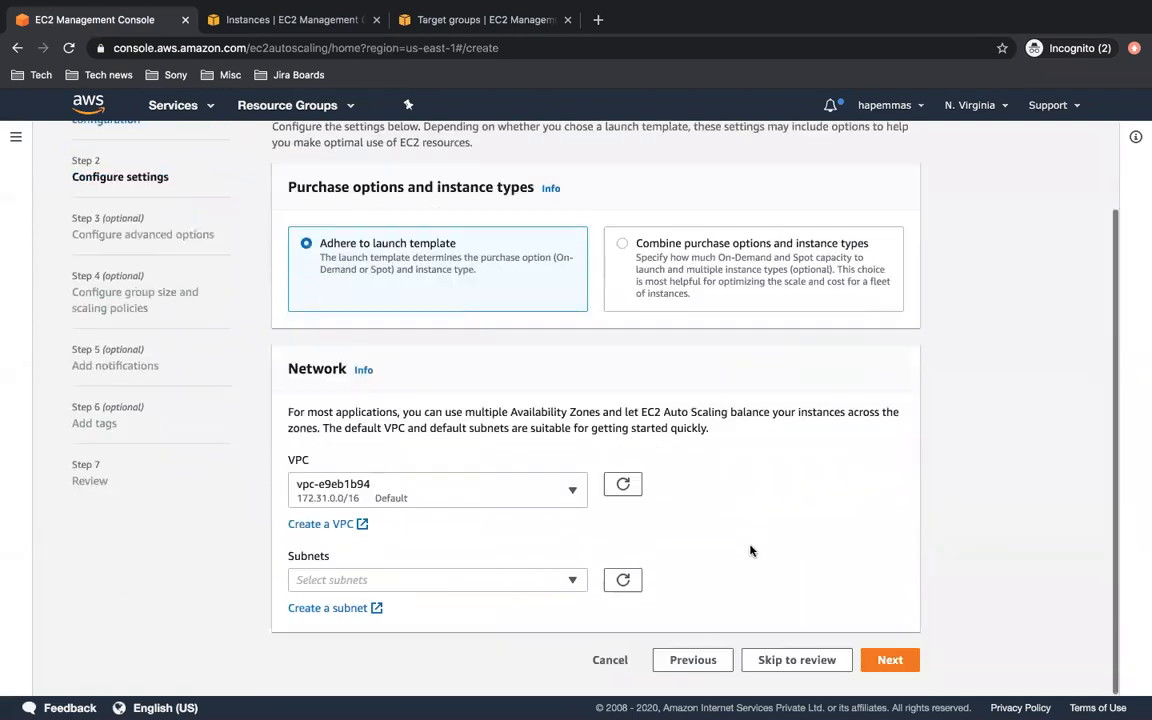
click(572, 580)
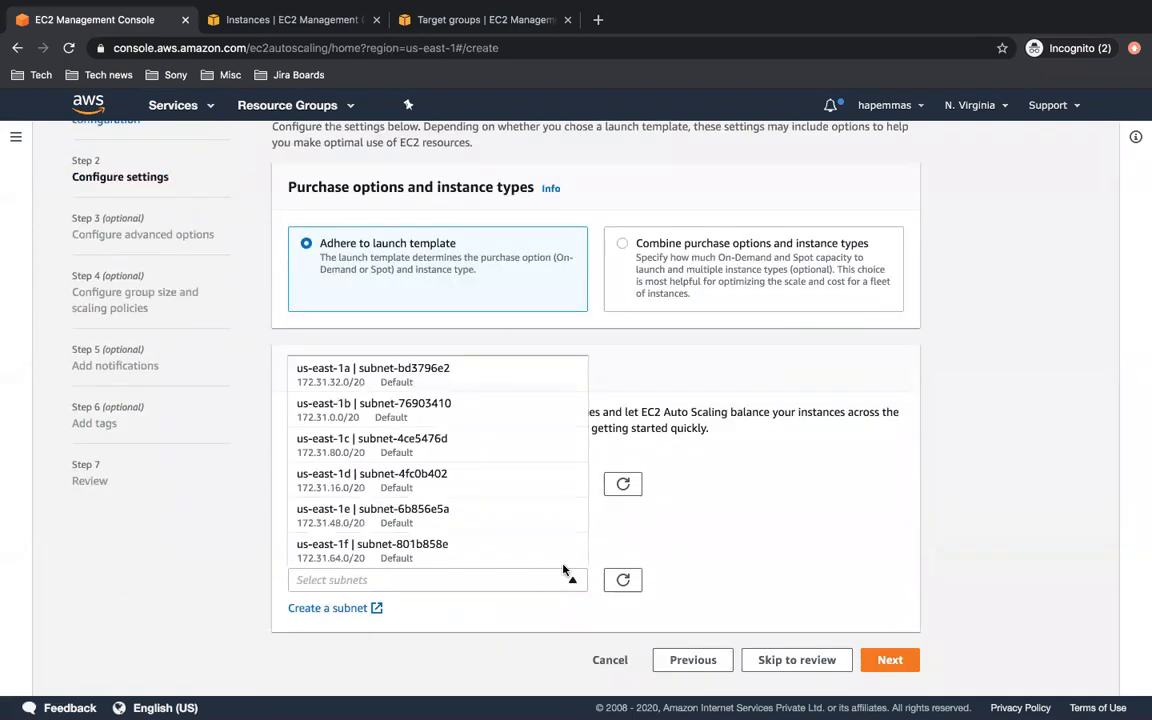
click(490, 383)
click(485, 412)
click(468, 447)
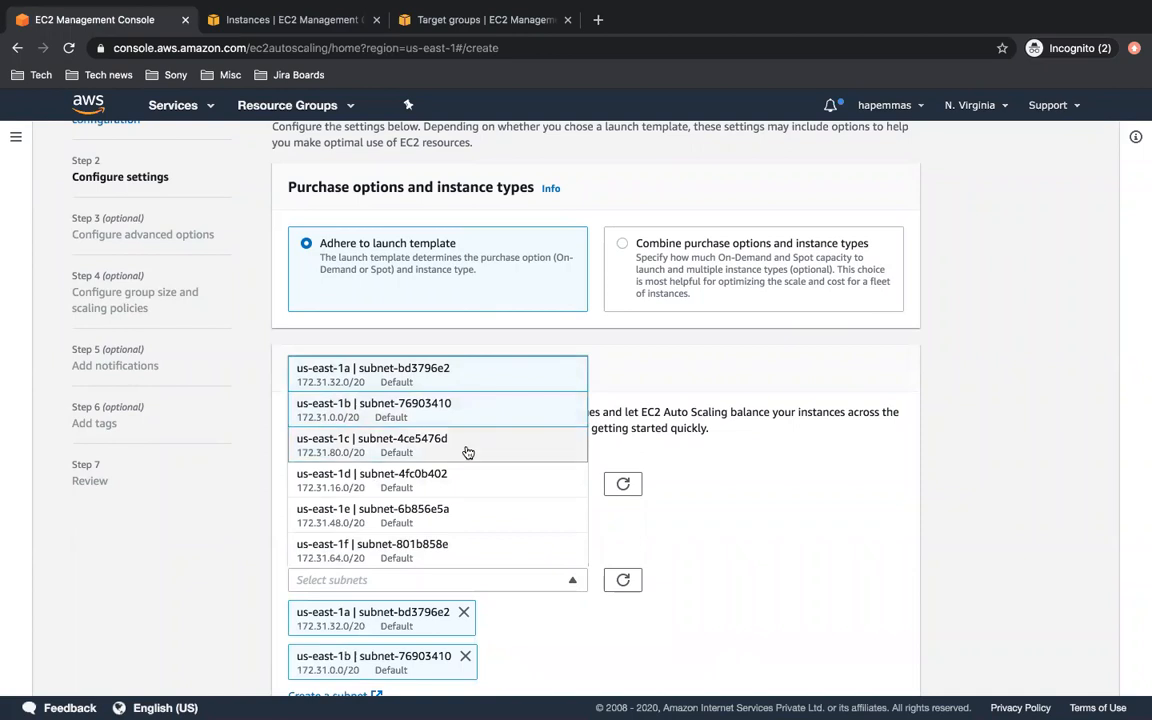
click(797, 627)
scroll(797, 627, down, 3)
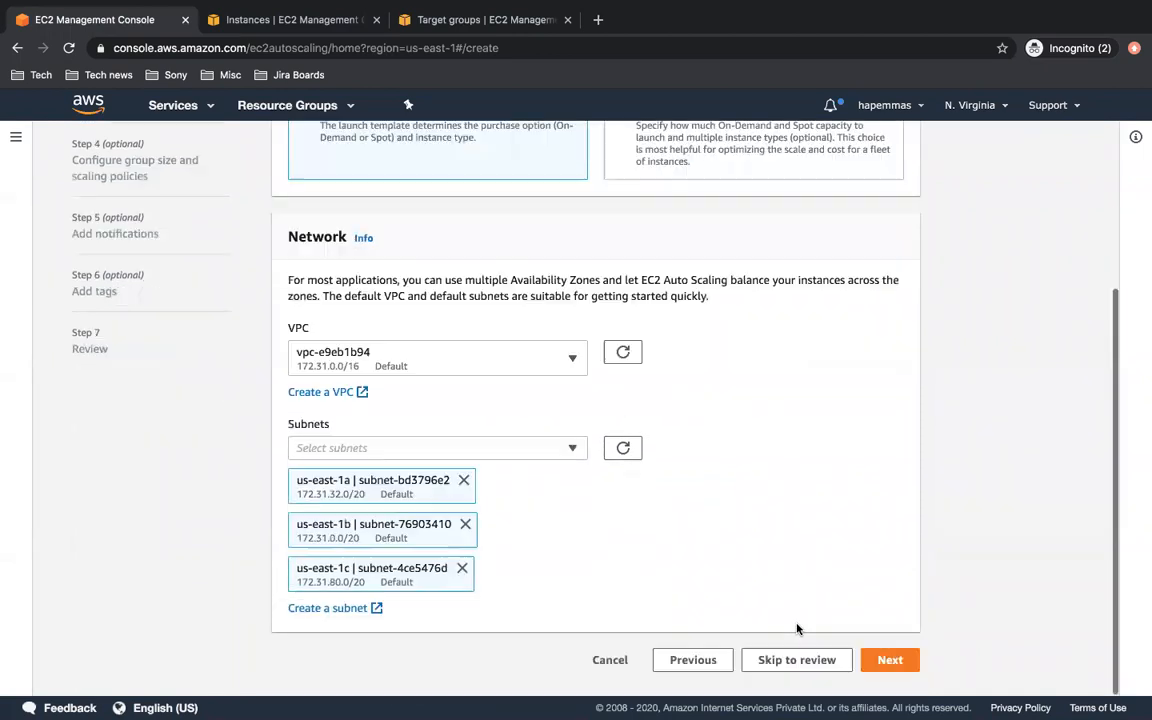
click(893, 659)
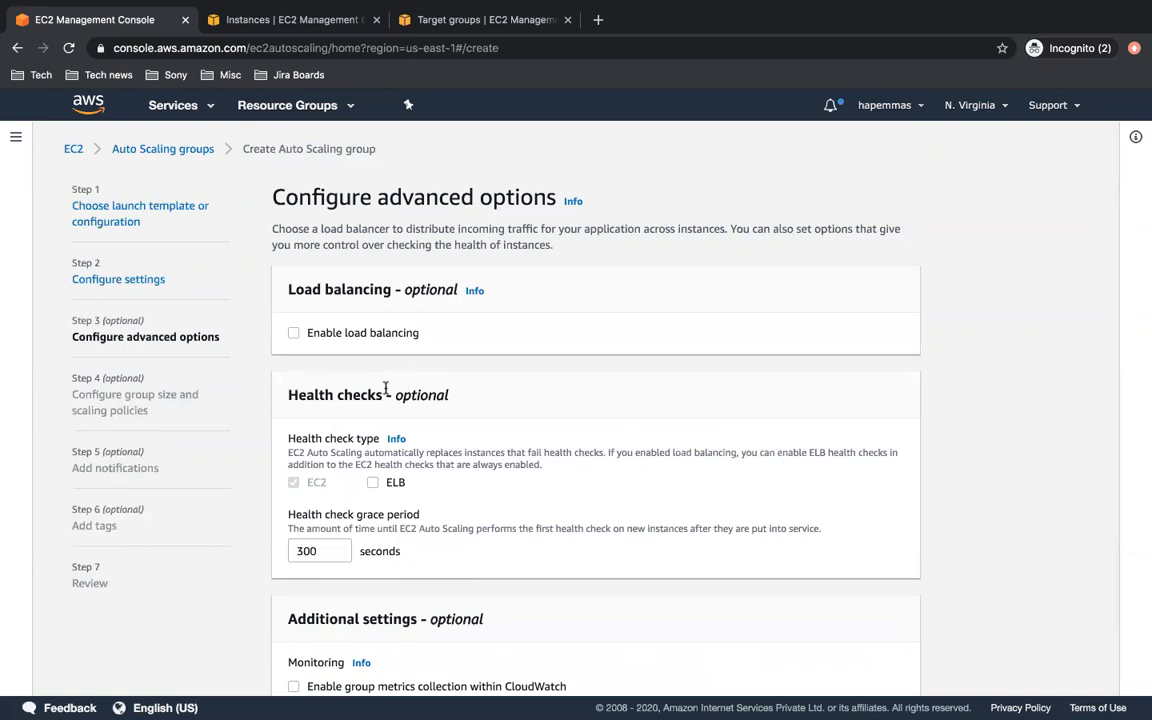
In the browser tab showing the EC2 instances, go to the Auto Scaling groups and delete scheduled-demo-asg, confirming with "delete"
click(288, 18)
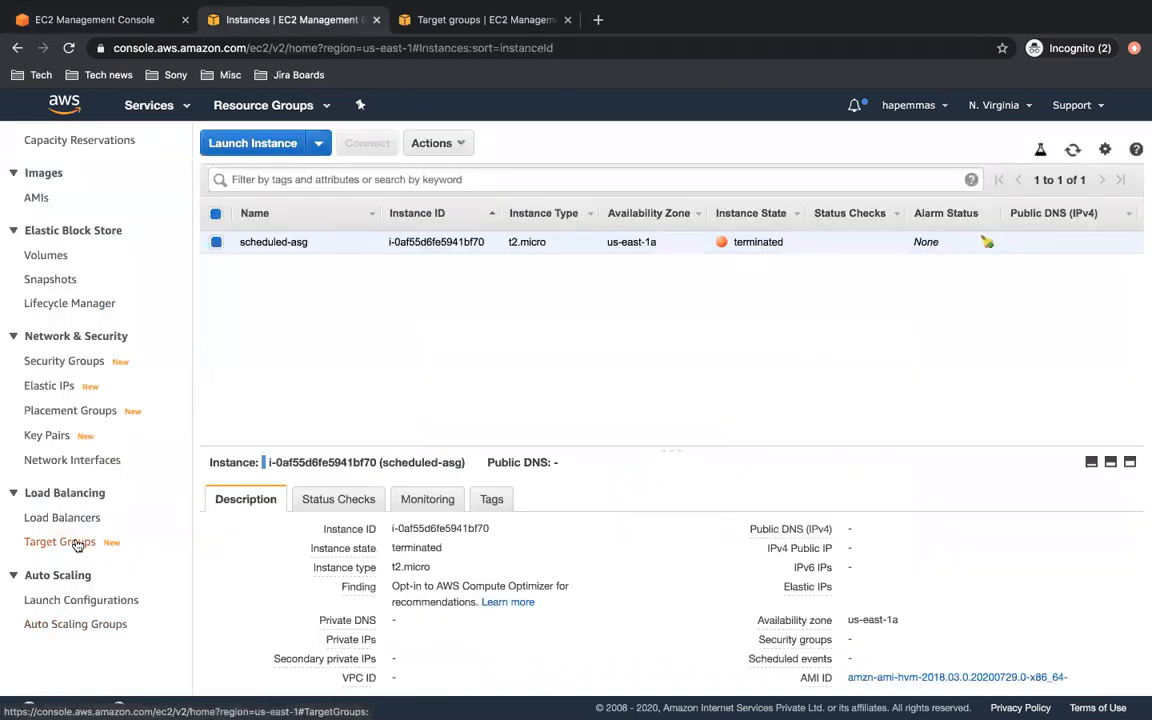
click(74, 603)
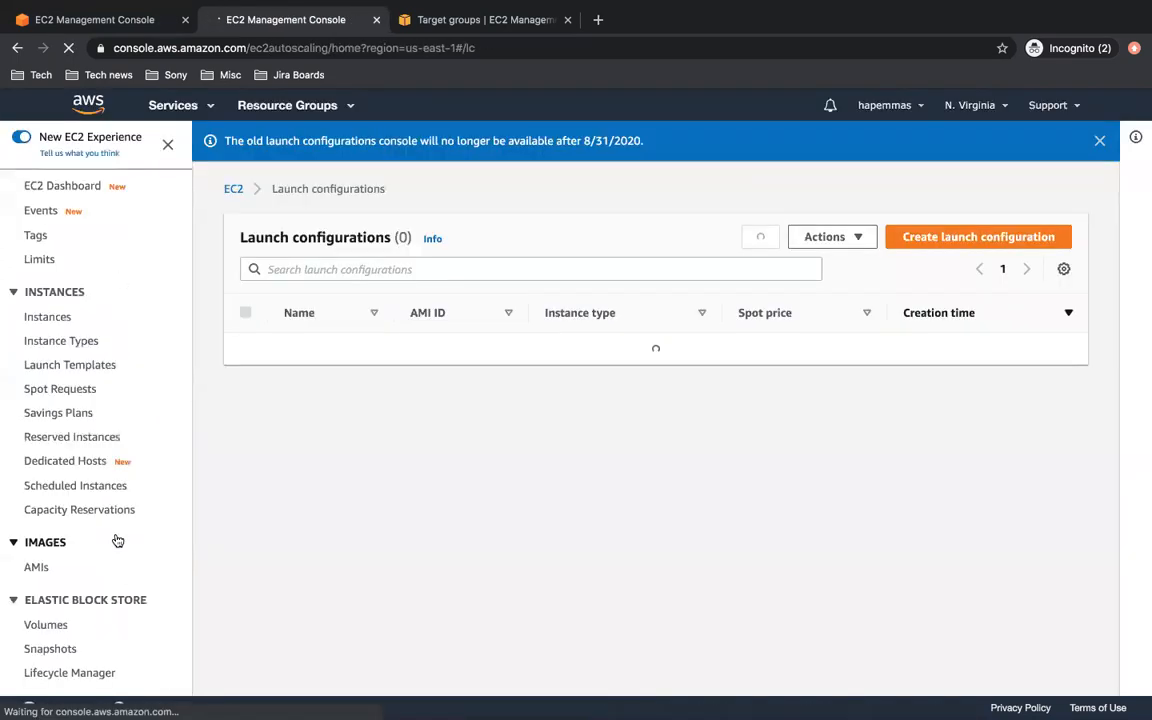
click(85, 622)
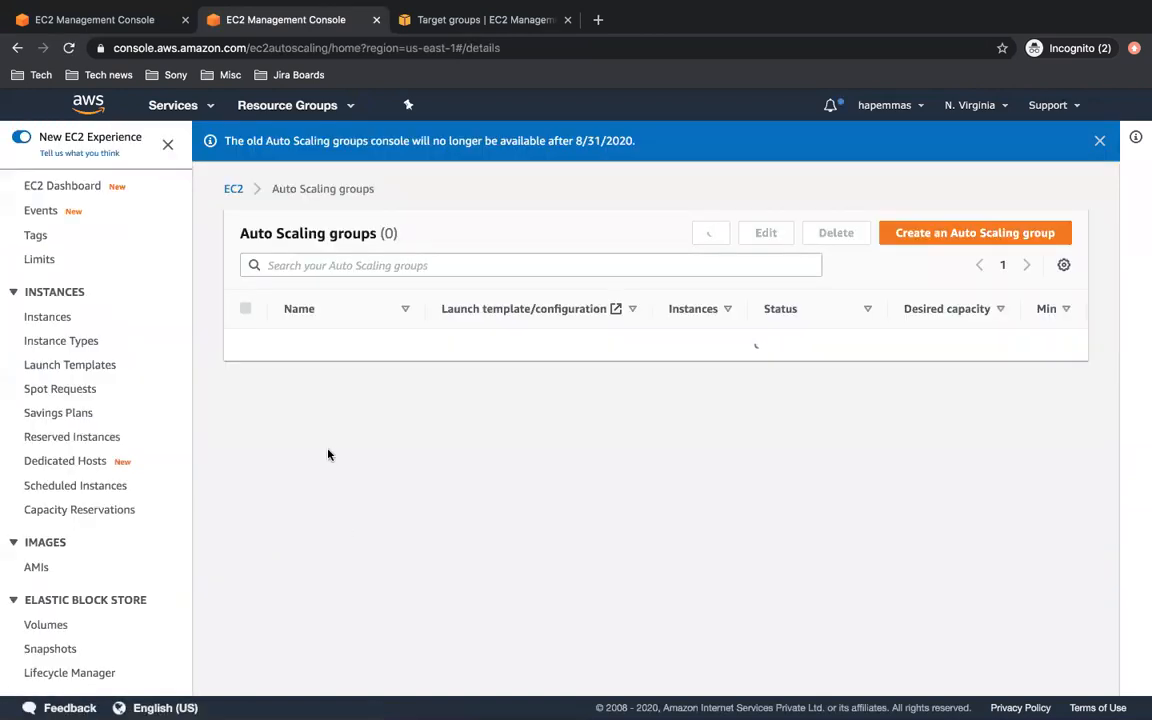
click(245, 344)
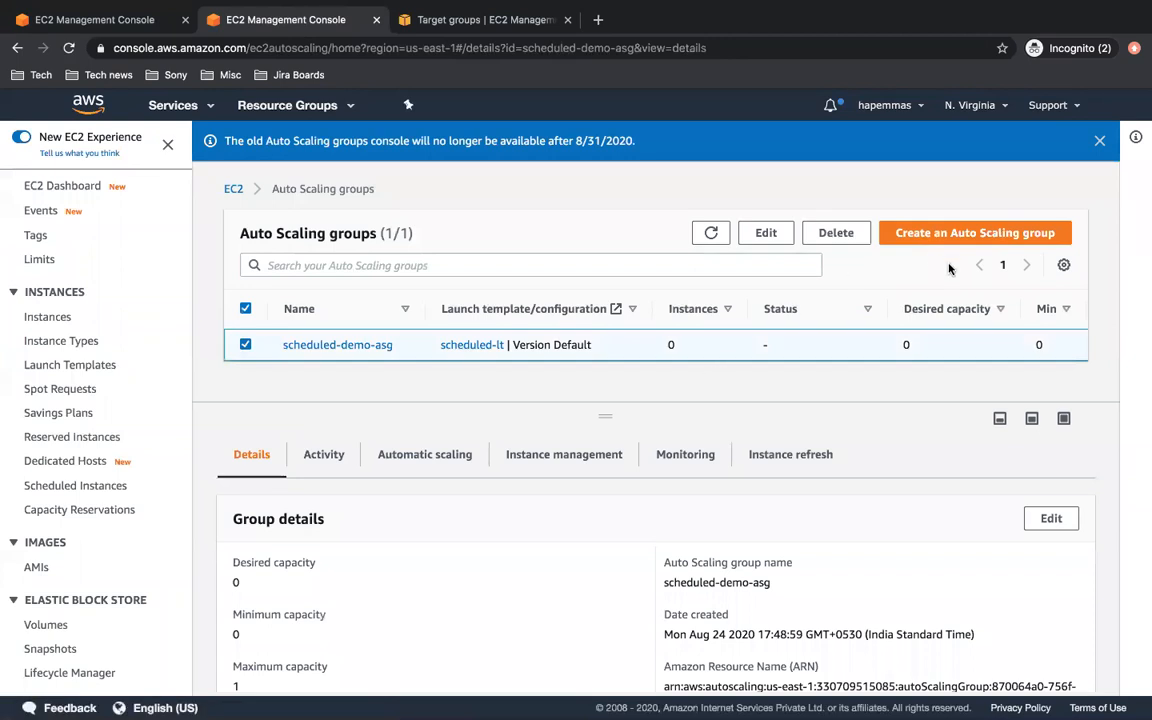
click(836, 232)
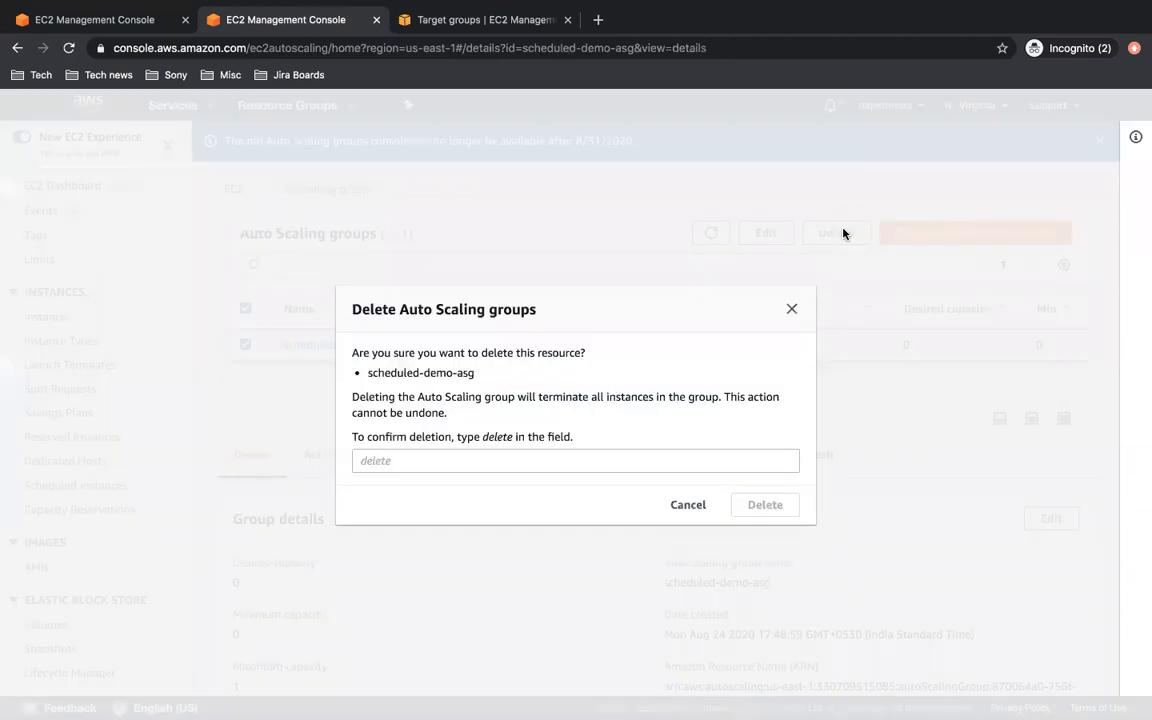
click(604, 460)
text(delete)
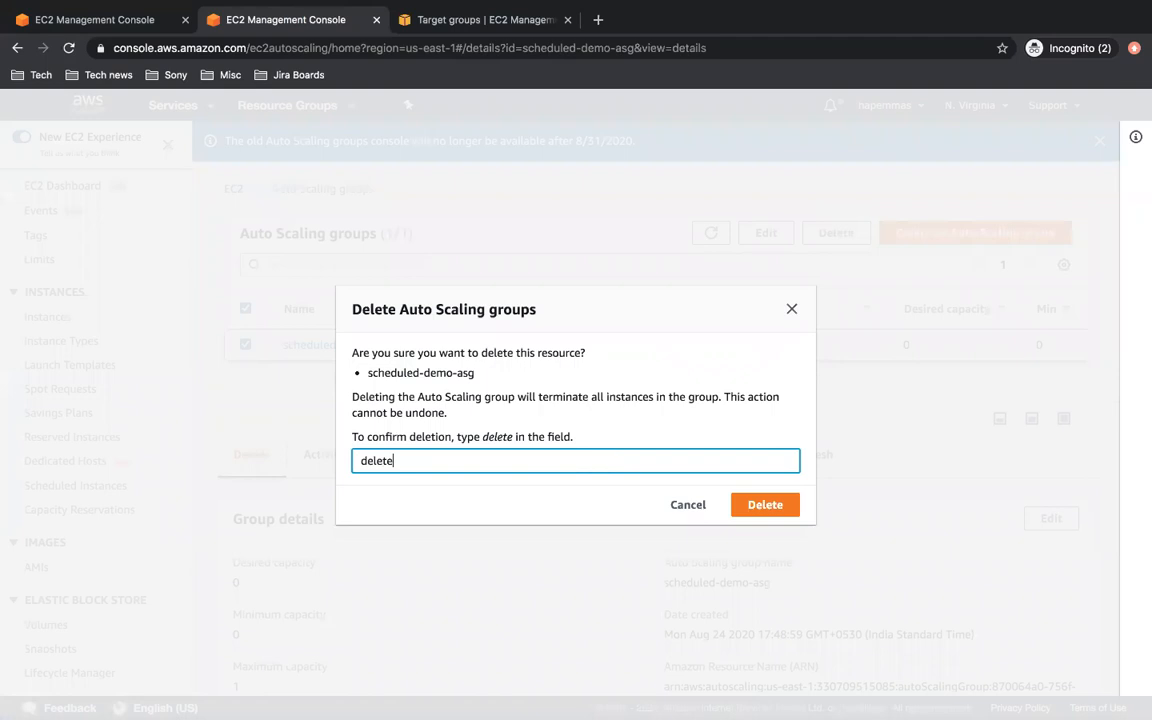
click(770, 510)
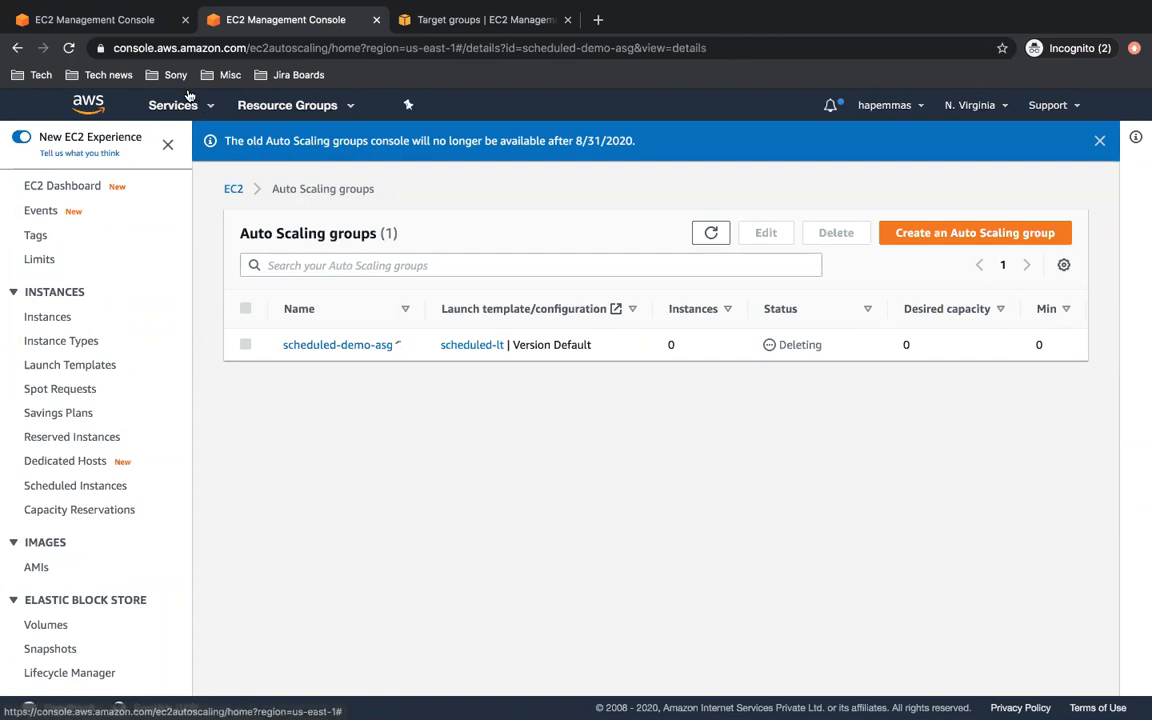
Back in the new group's advanced options, enable load balancing and attach the scheduled-tg target group
click(95, 19)
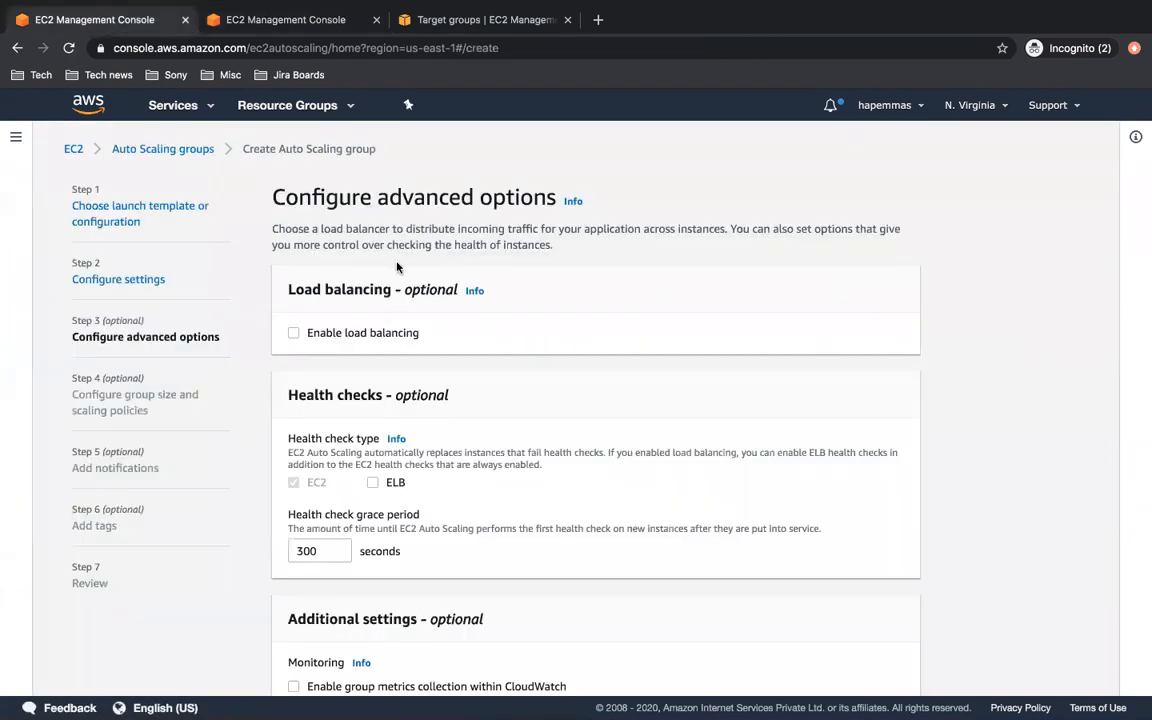
click(293, 333)
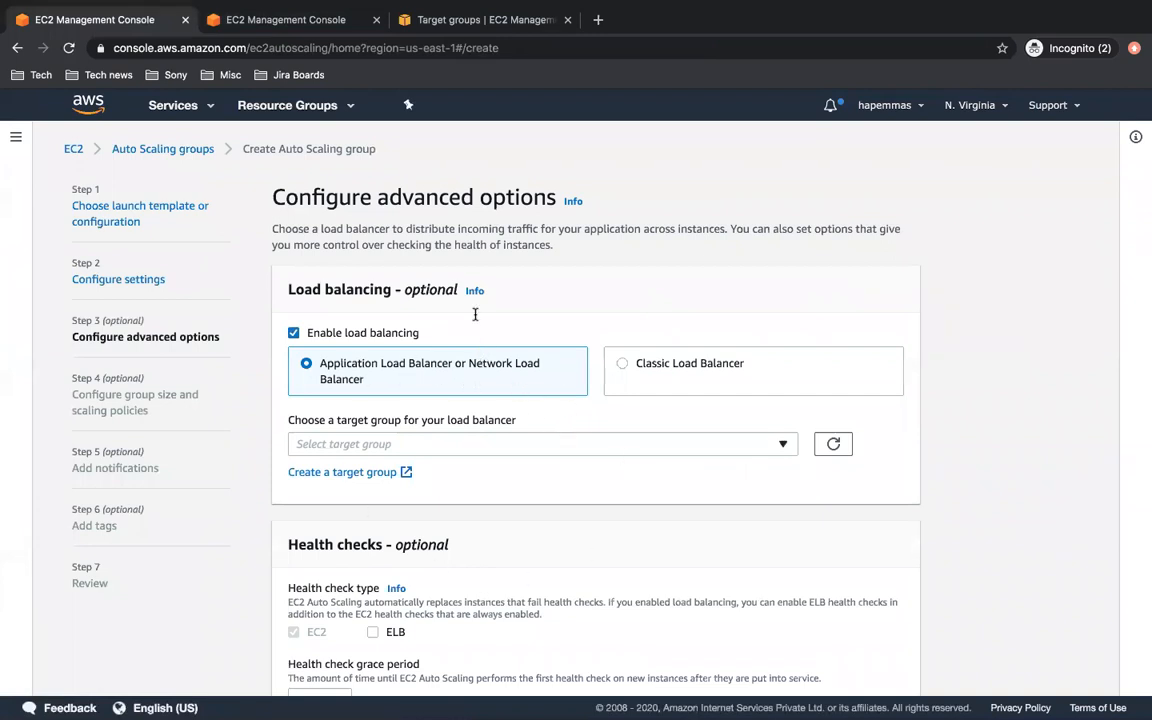
click(656, 452)
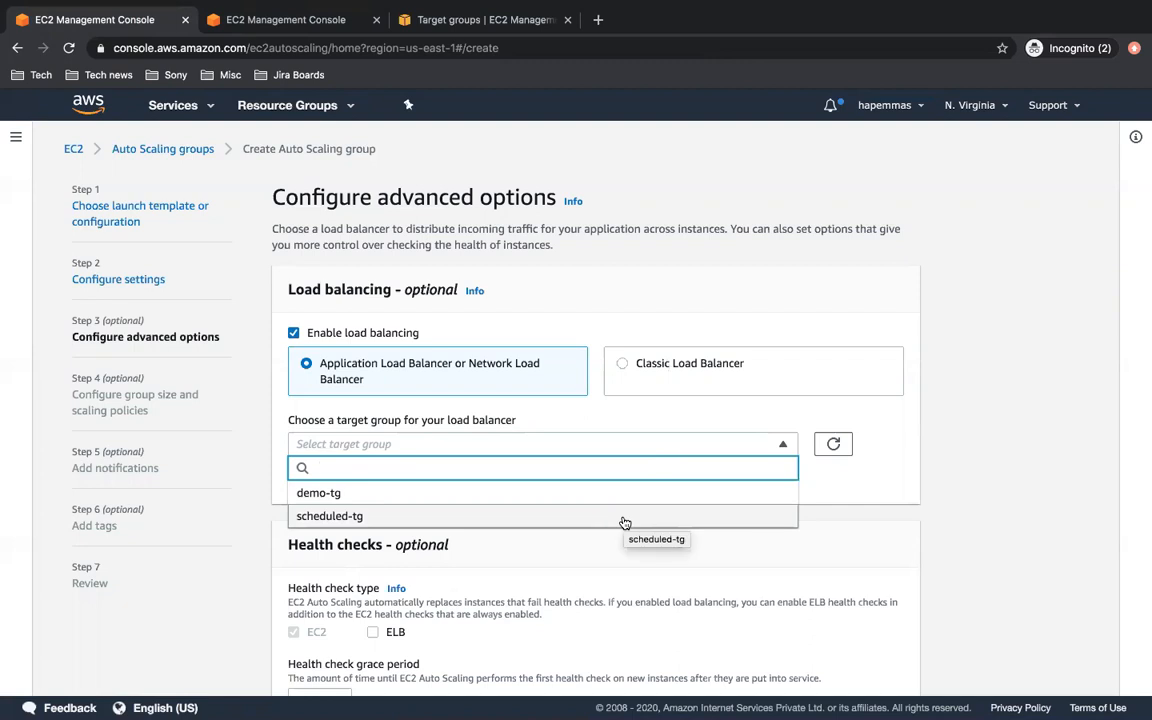
click(931, 305)
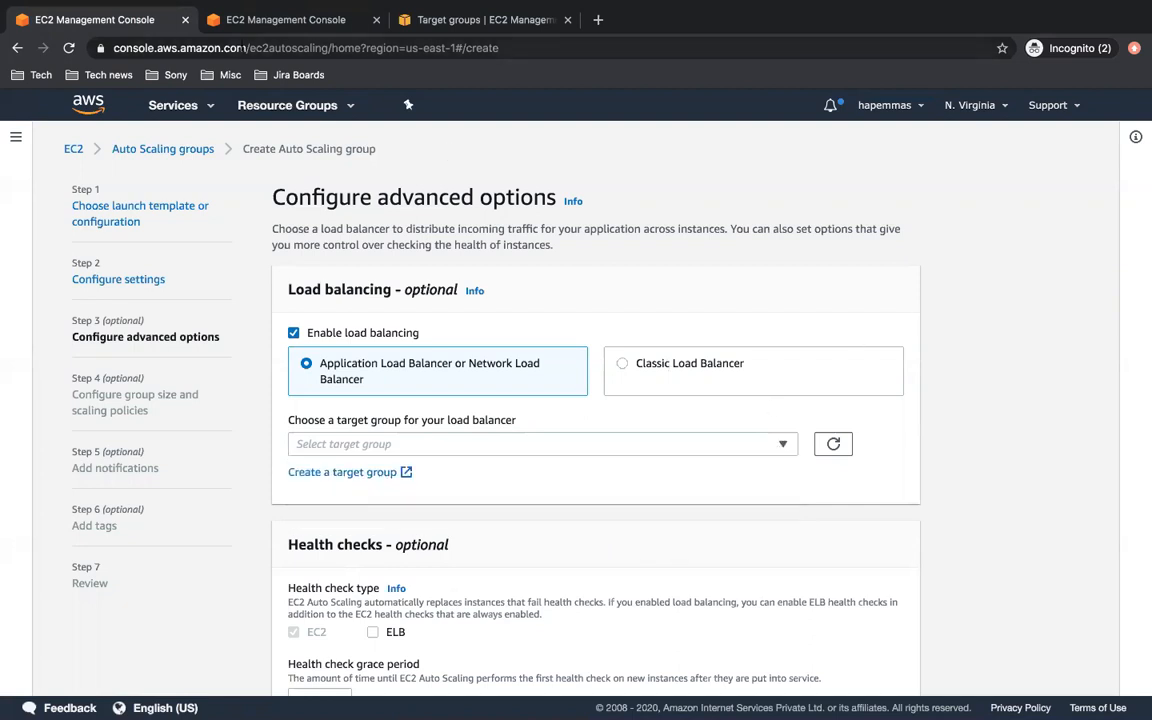
click(249, 27)
click(128, 27)
click(518, 451)
click(478, 521)
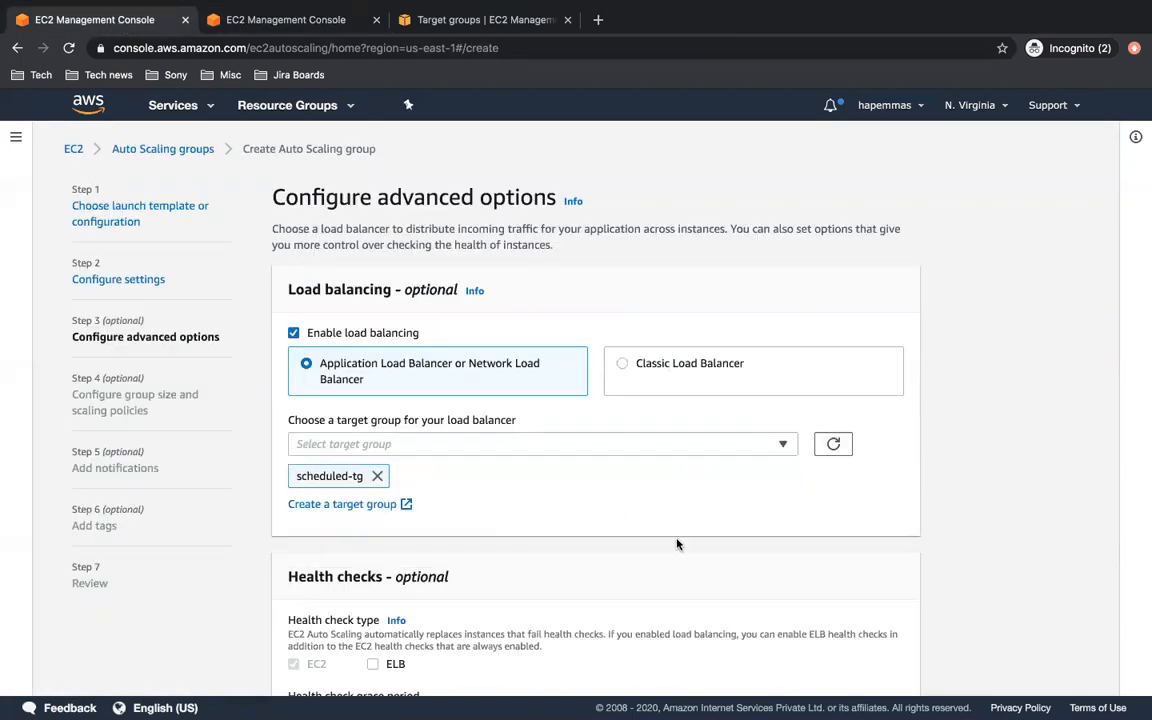
Enable ELB health checks with a grace period of 10 seconds and continue to the group size and scaling policies
scroll(692, 604, down, 5)
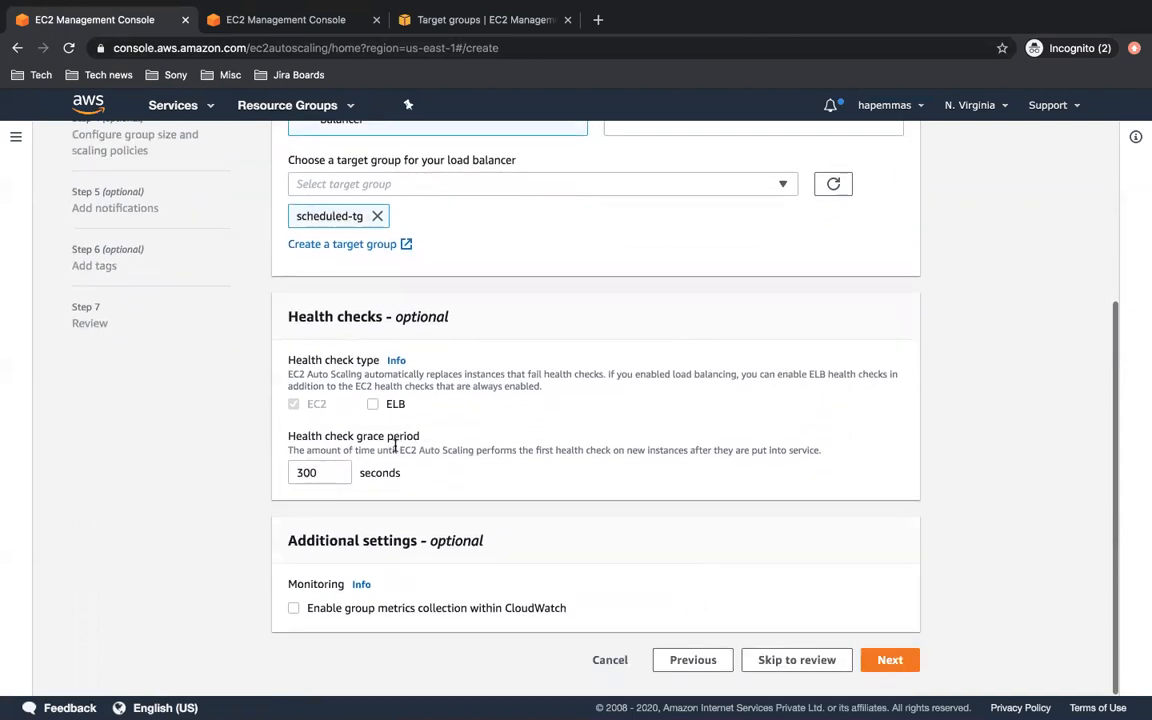
drag(320, 473, 289, 473)
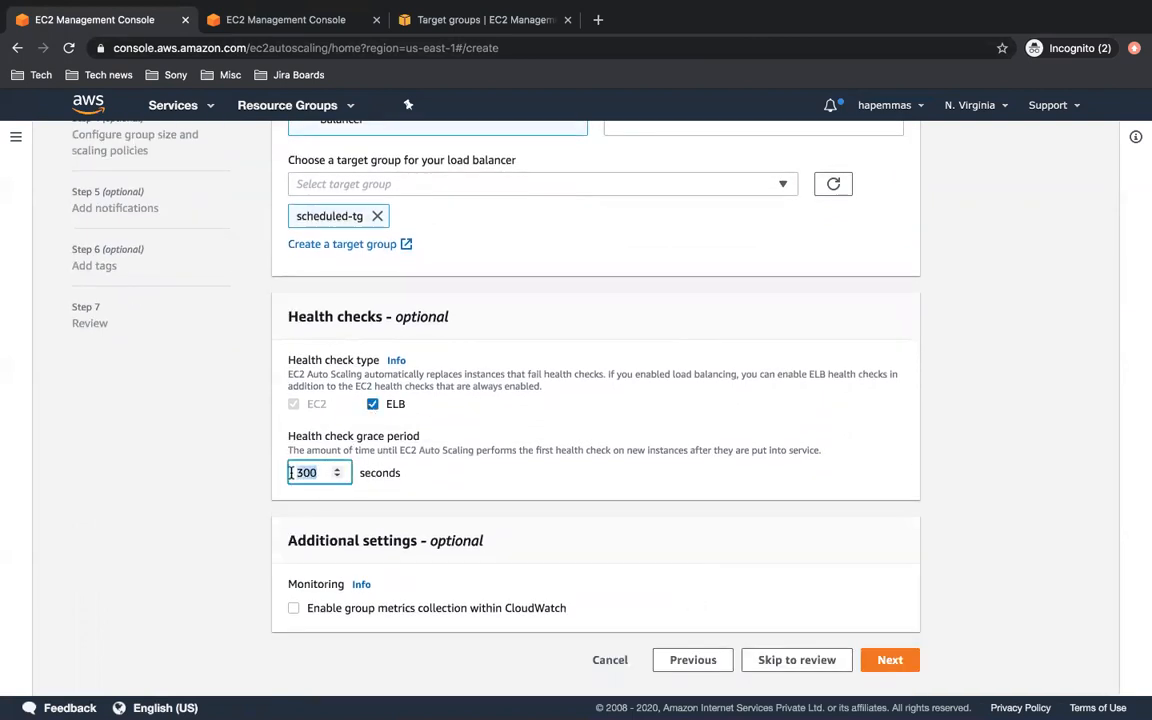
text(10)
click(532, 548)
scroll(533, 548, down, 1)
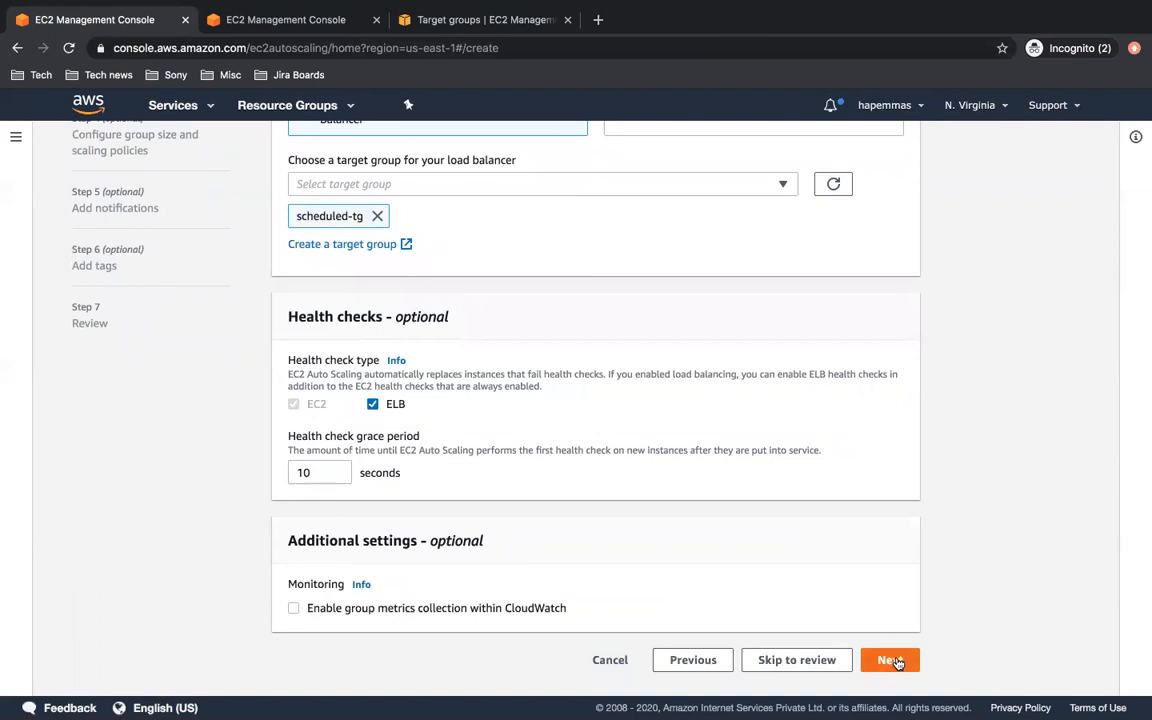
click(890, 660)
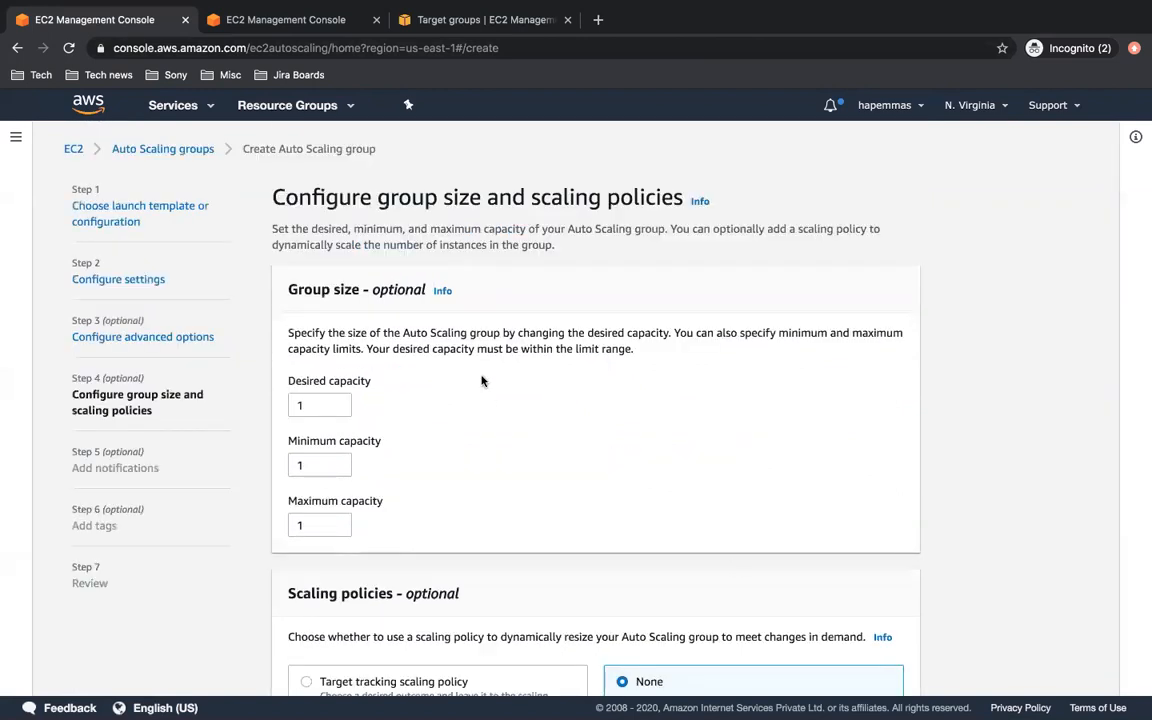
Set the new Auto Scaling group's maximum capacity to 2, keeping the desired and minimum capacity at 1
scroll(481, 381, down, 2)
scroll(481, 381, down, 1)
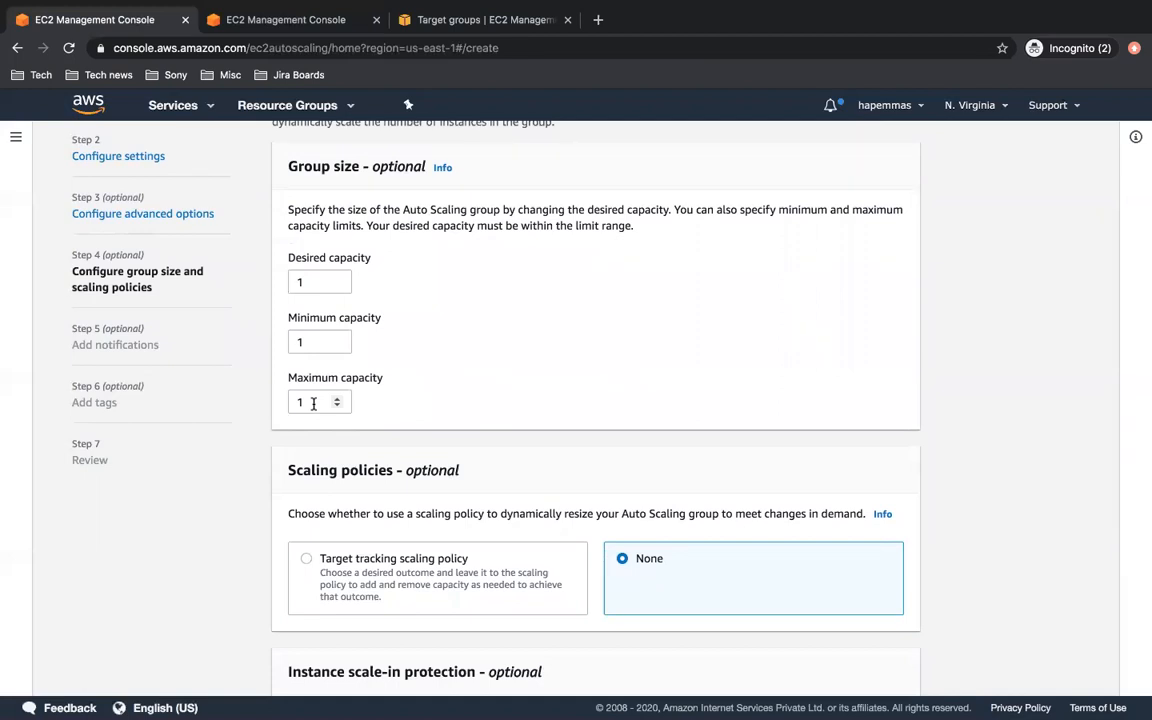
click(298, 283)
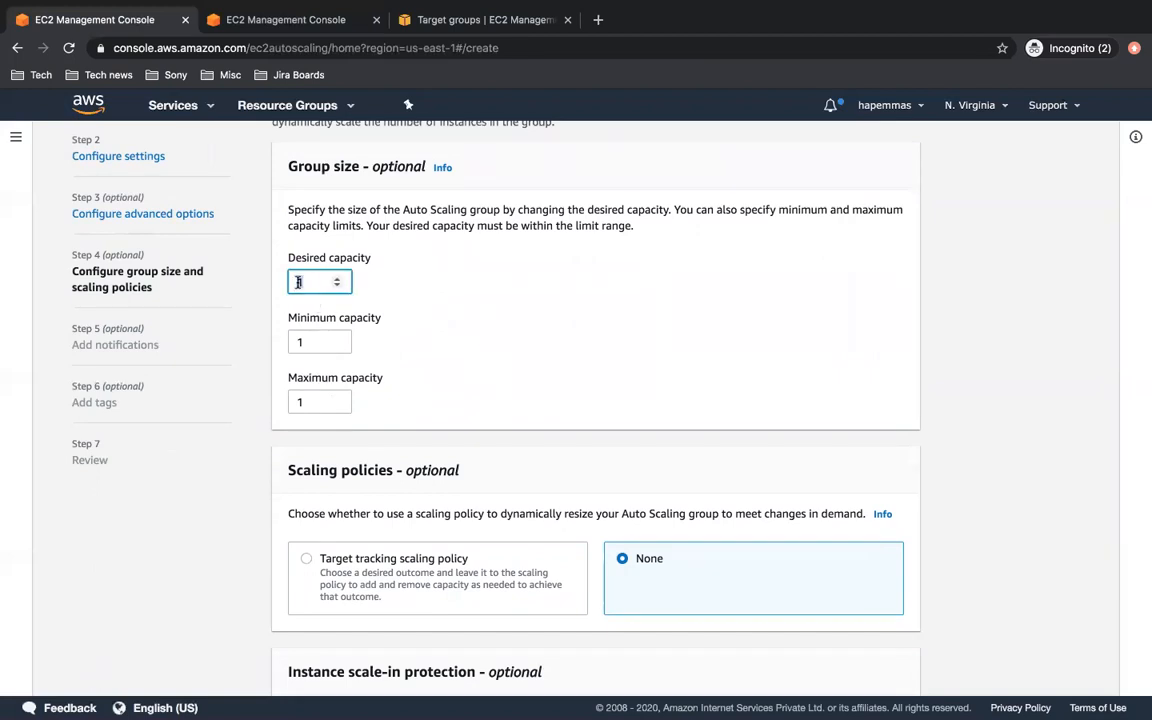
click(378, 301)
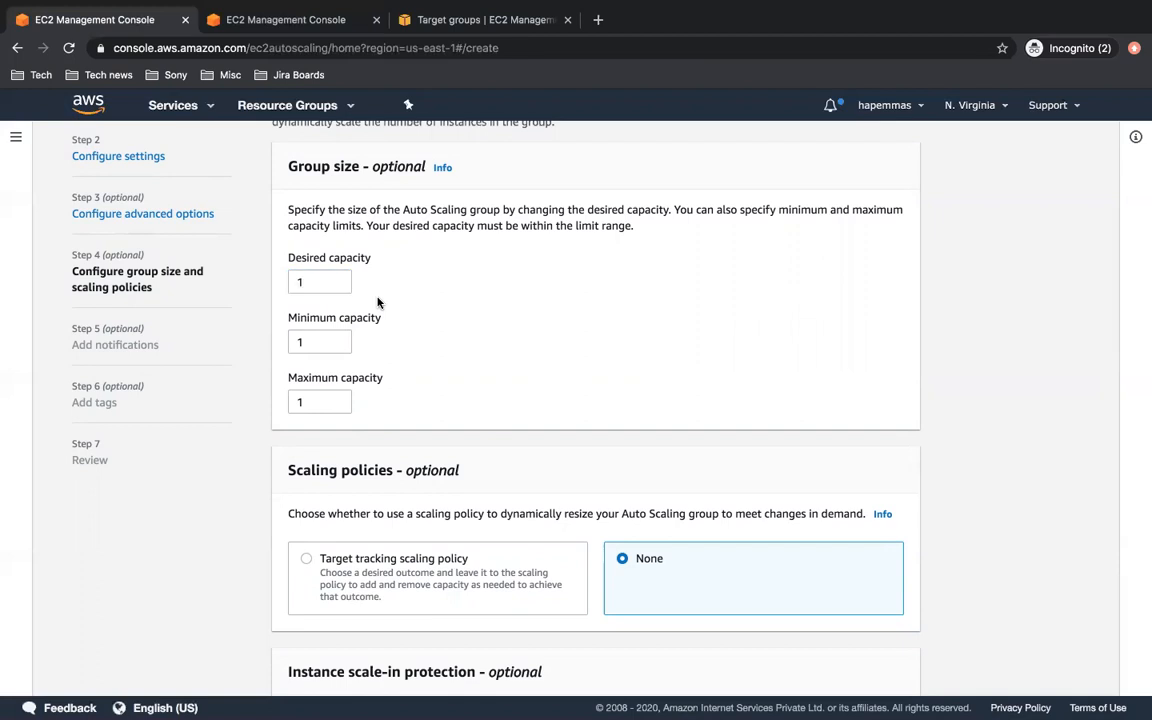
click(312, 343)
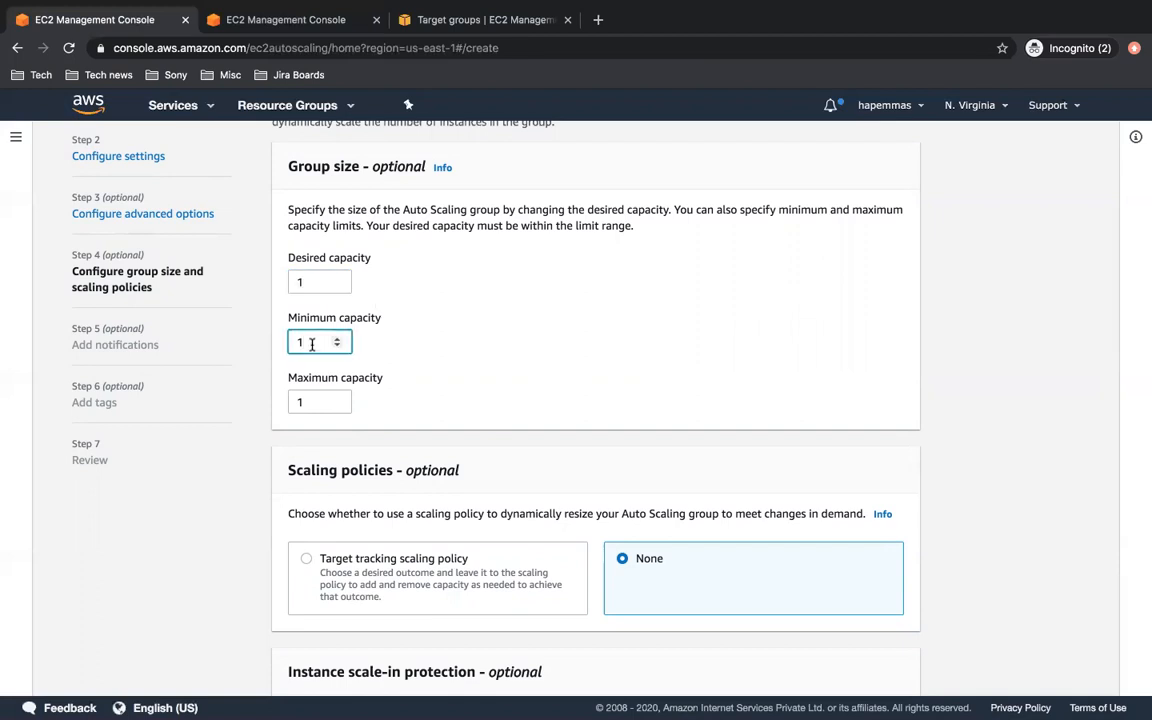
drag(314, 402, 290, 401)
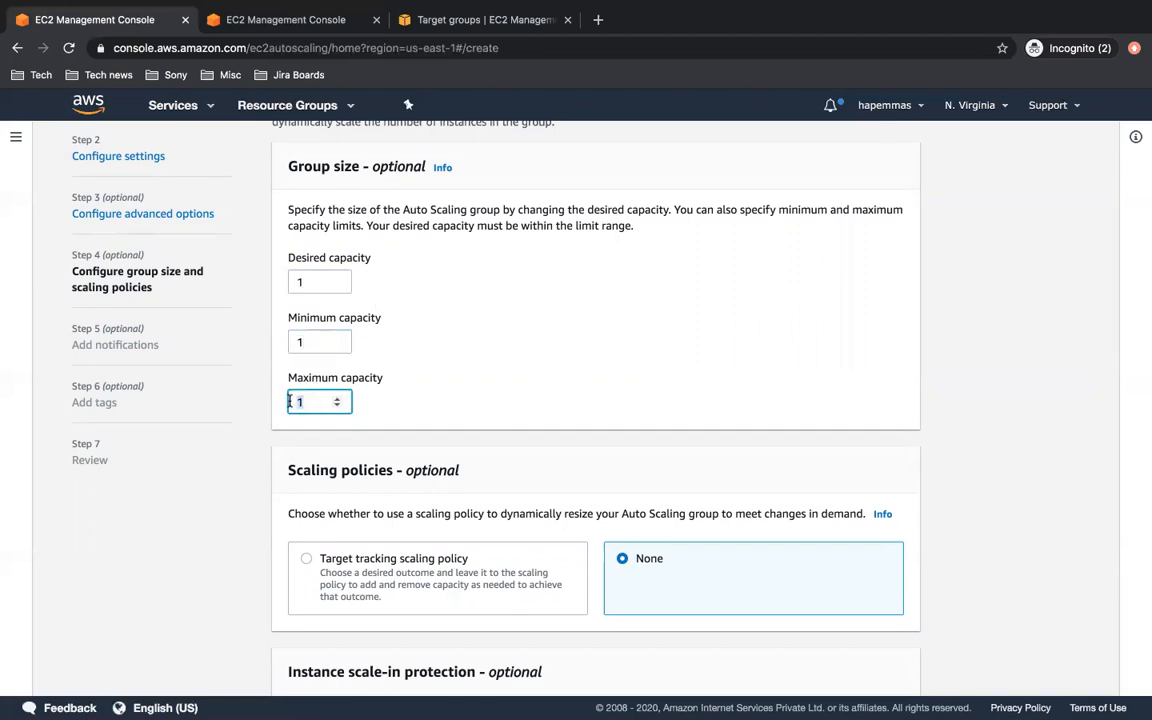
text(2)
click(581, 404)
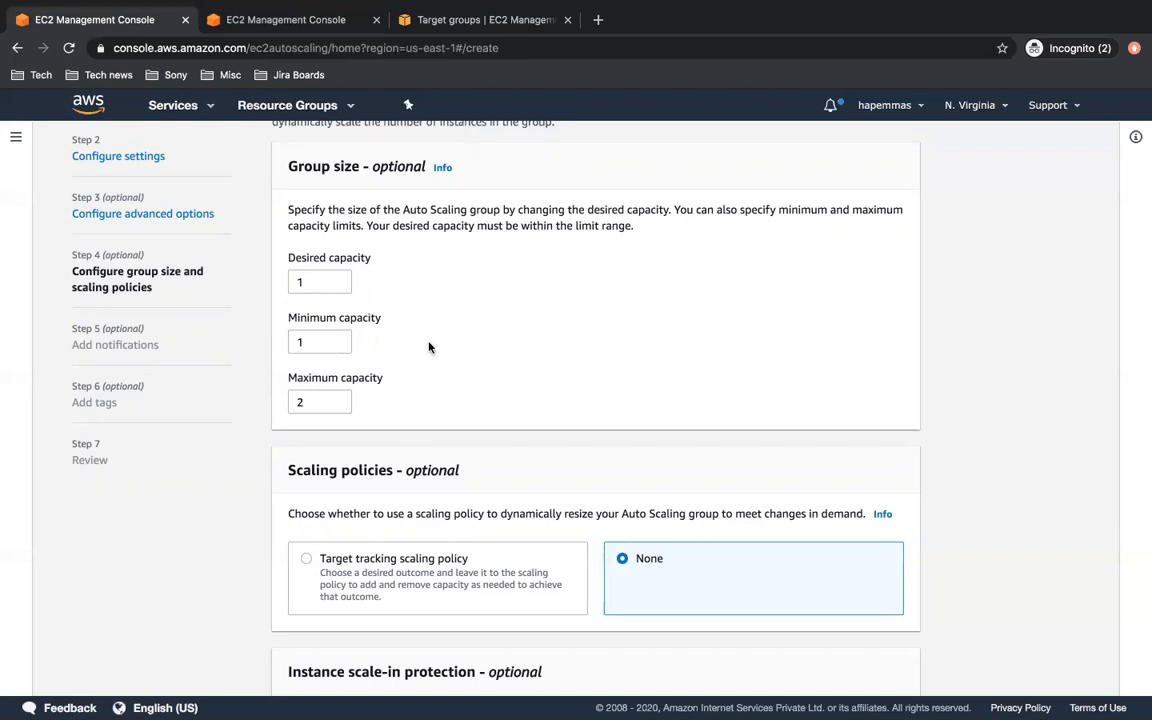
Choose a target tracking scaling policy for the group and review its description and settings
scroll(492, 490, down, 1)
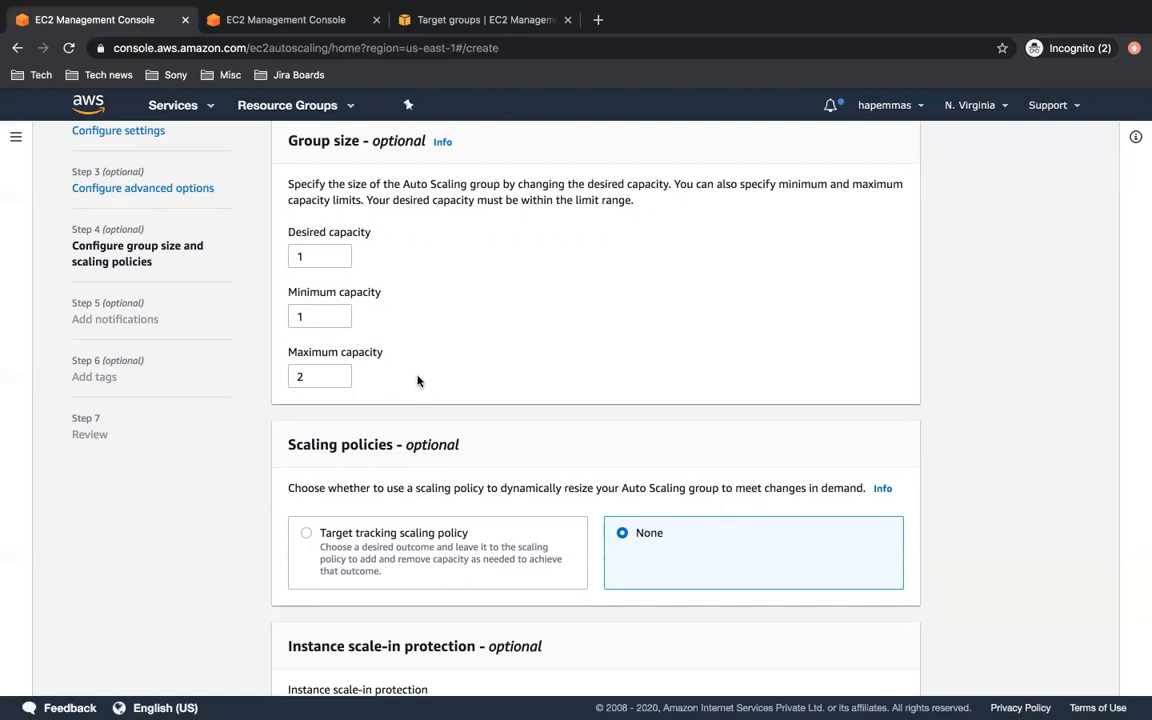
scroll(418, 380, down, 3)
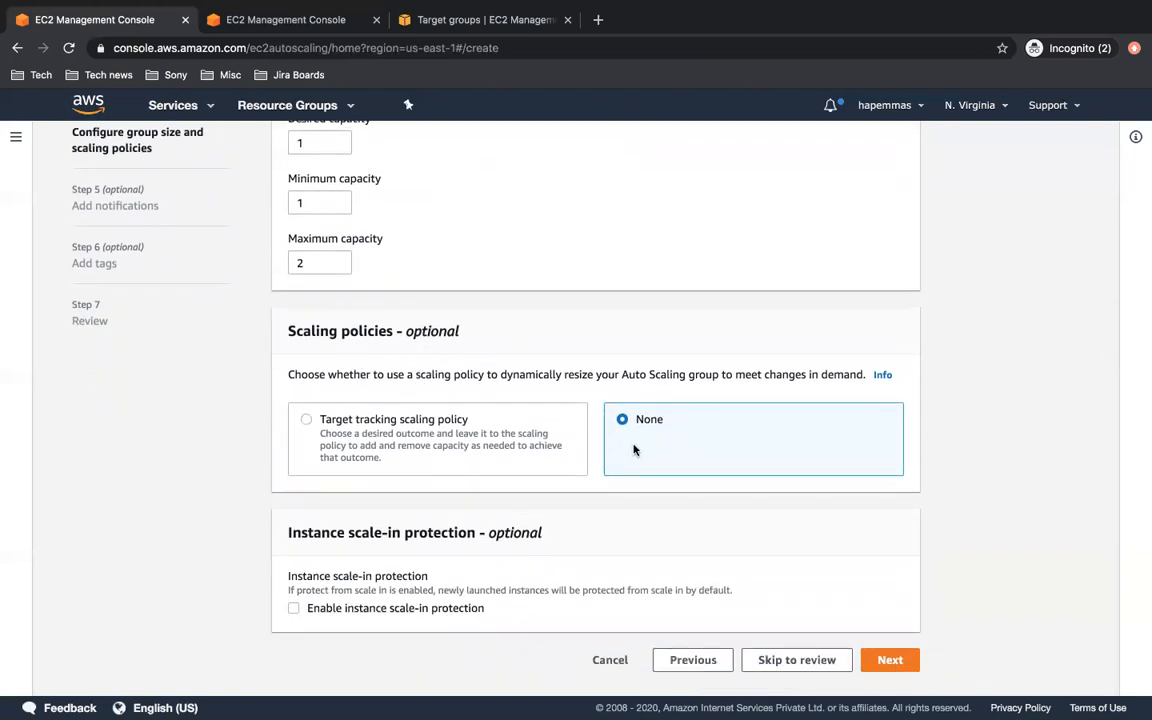
click(307, 421)
scroll(455, 419, down, 2)
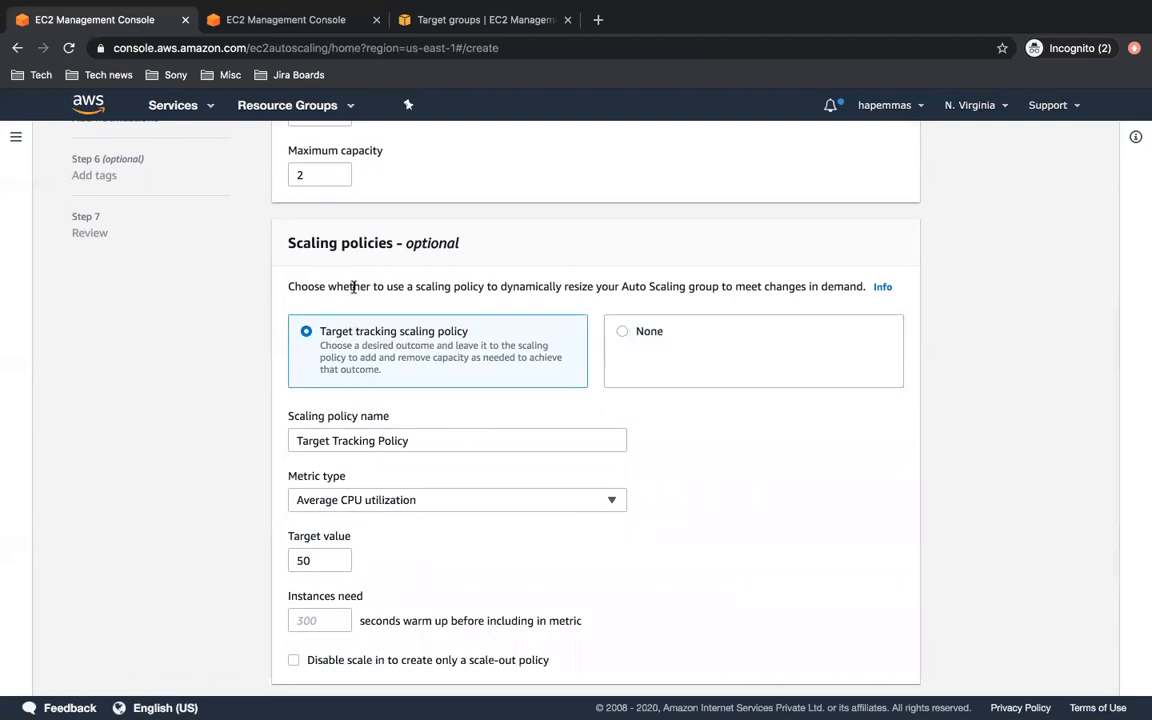
scroll(586, 325, down, 1)
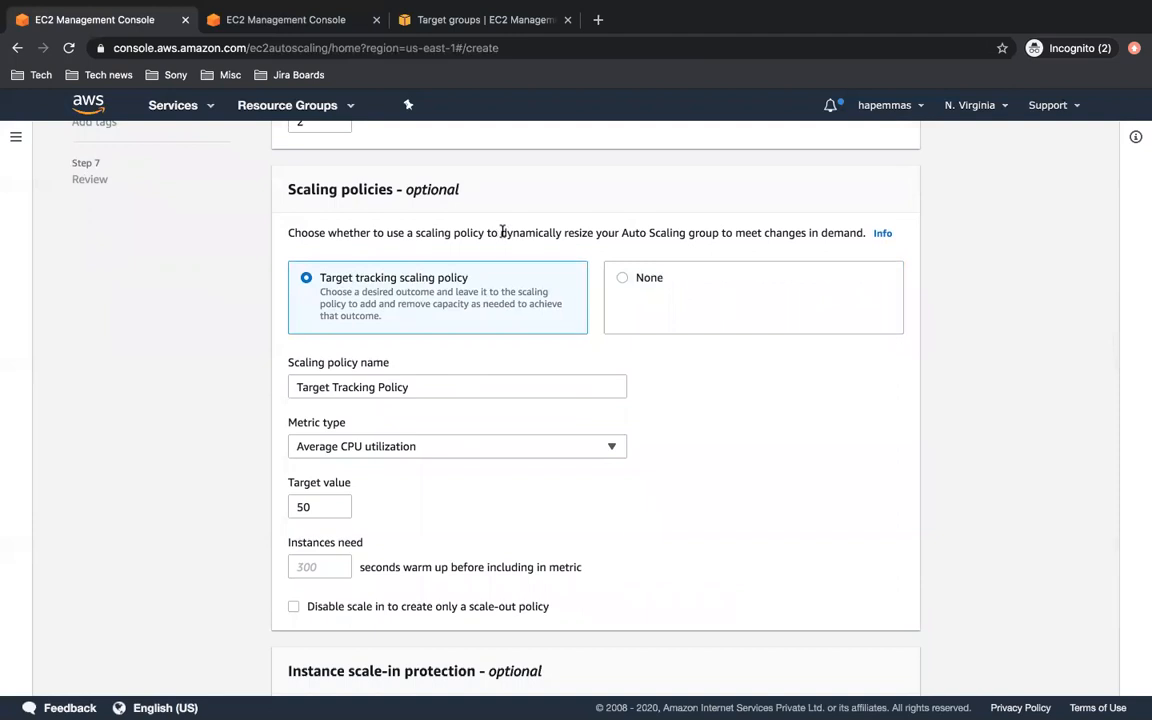
drag(500, 232, 609, 247)
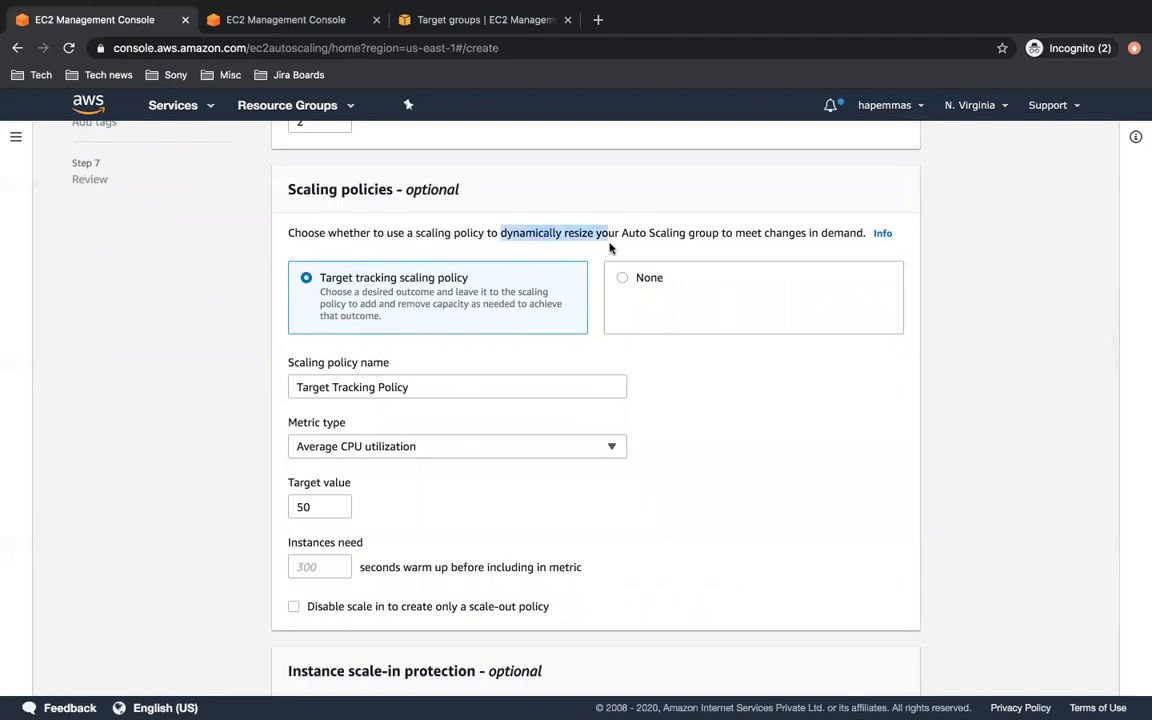
click(437, 230)
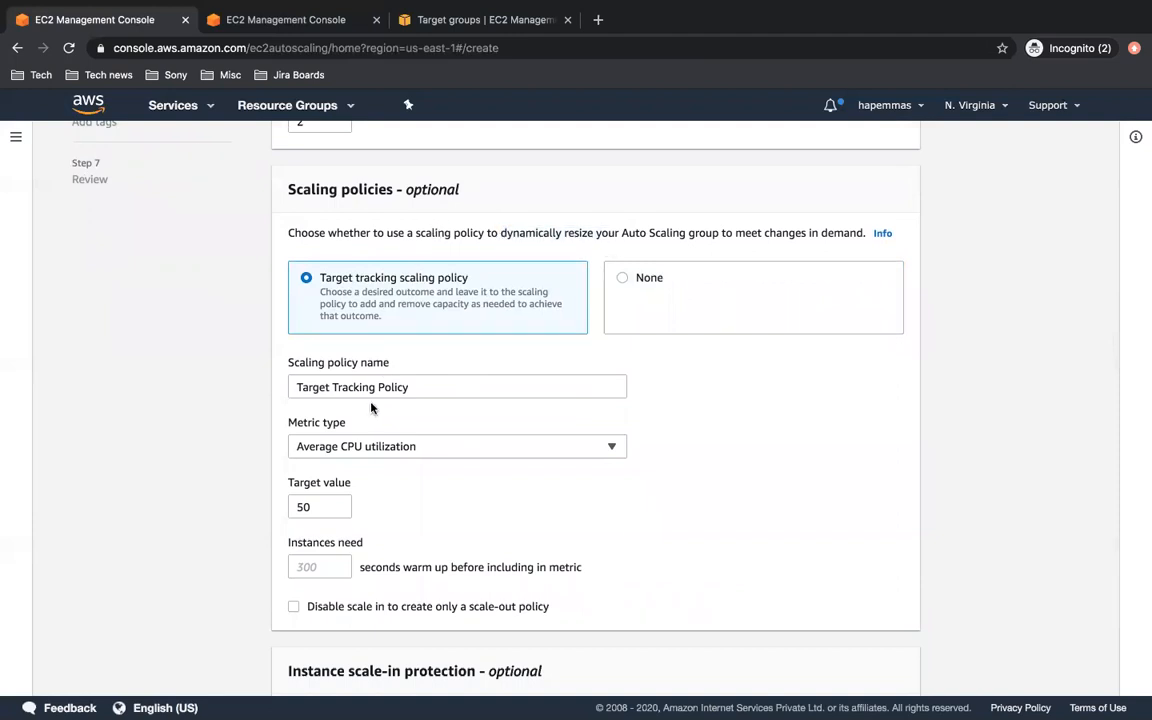
scroll(465, 455, down, 1)
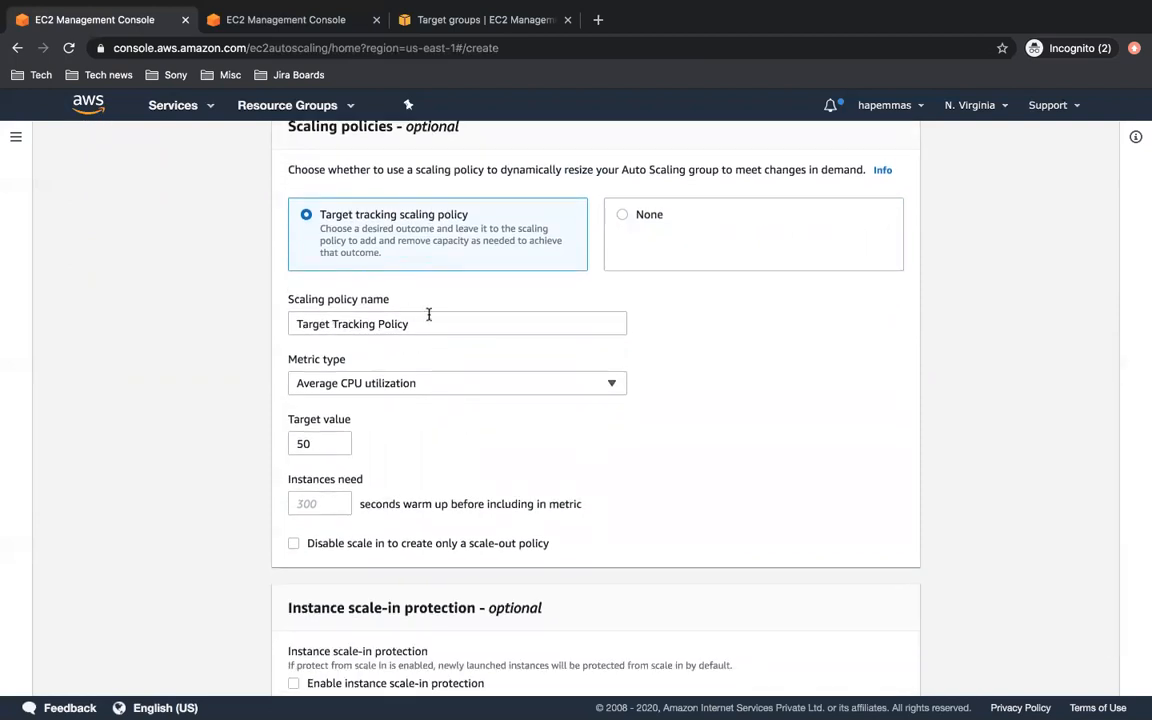
Look through the policy's available metric types and select Average CPU utilization
click(507, 392)
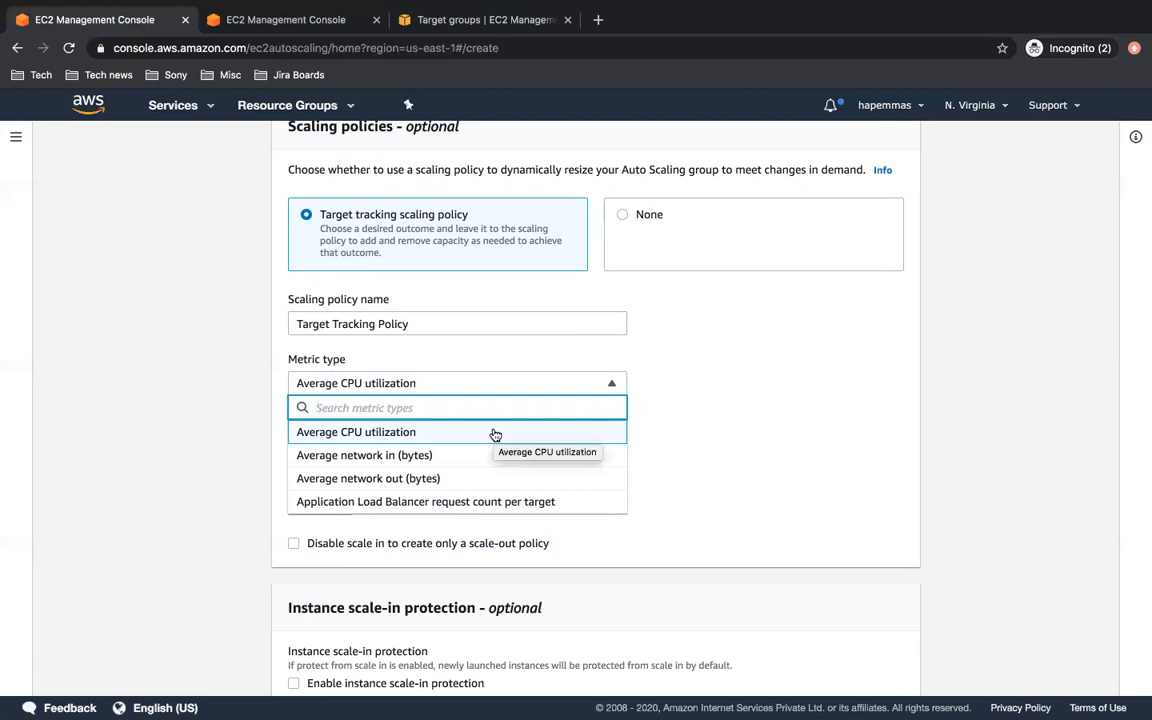
click(411, 433)
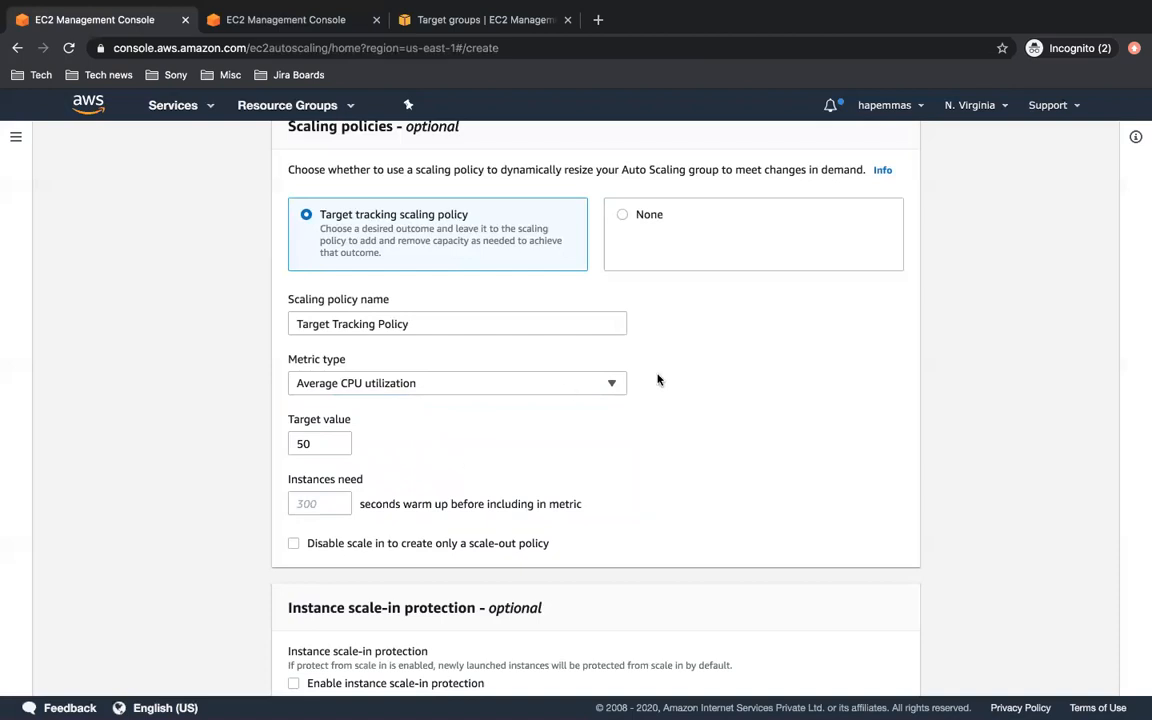
click(590, 384)
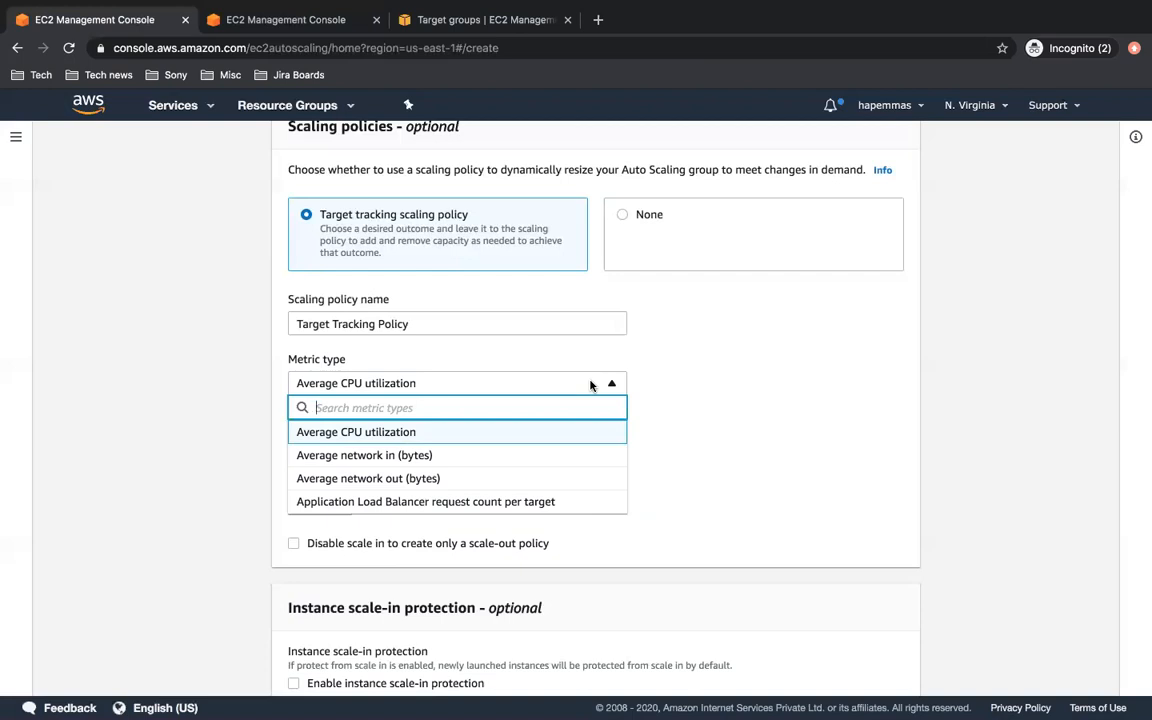
click(590, 385)
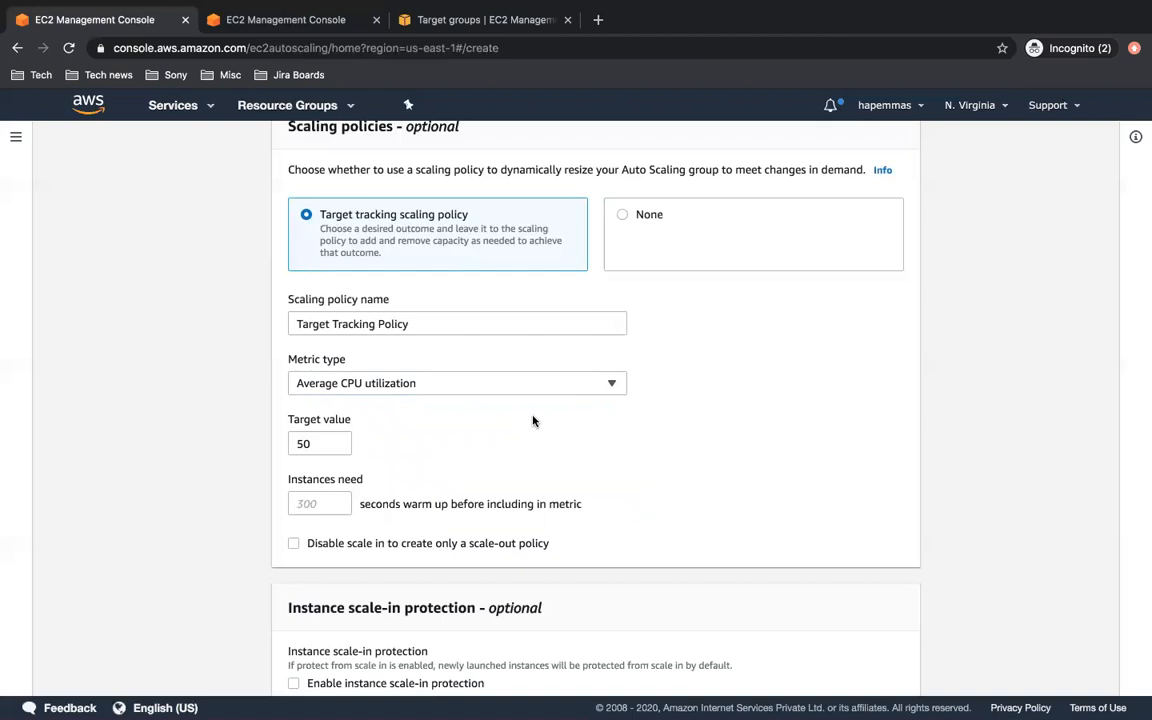
click(535, 383)
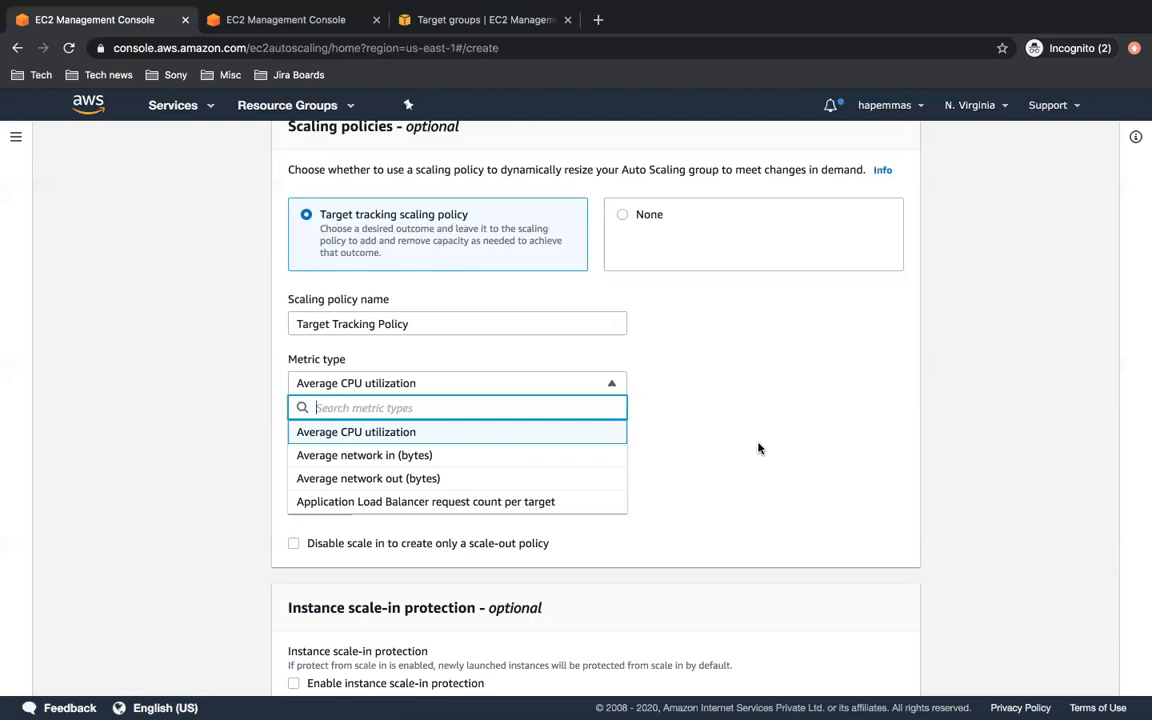
click(594, 440)
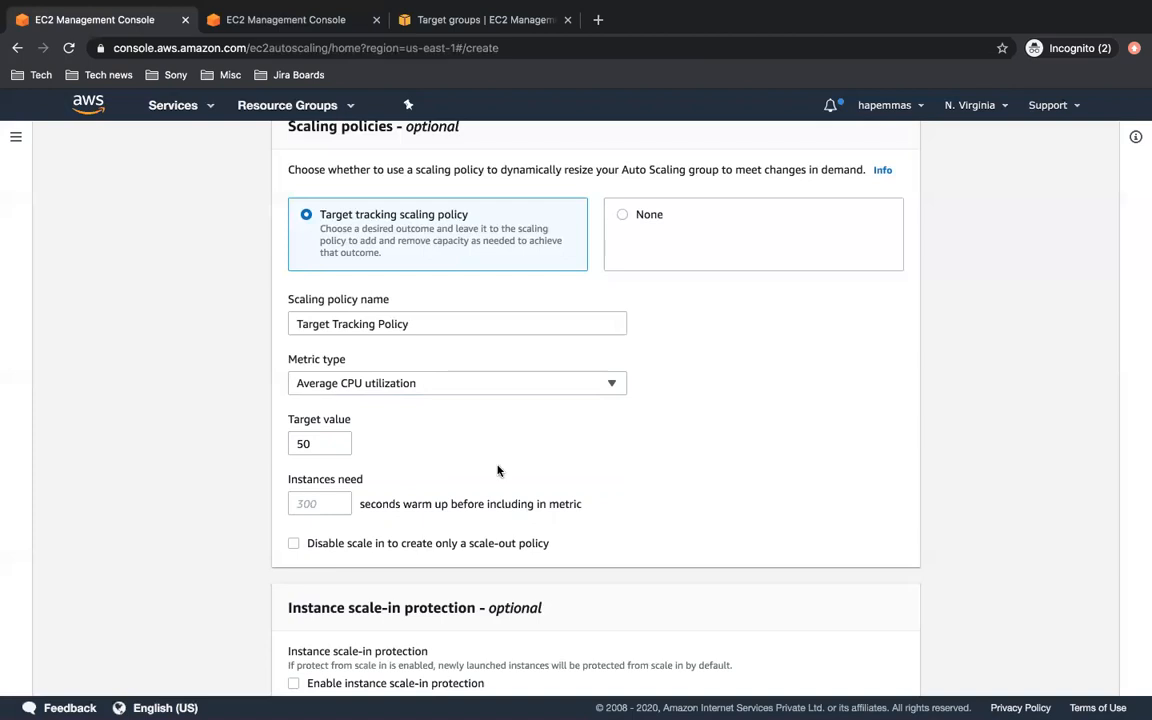
Set the instance warm-up time of the target tracking policy to 60 seconds
click(324, 503)
text(60)
click(620, 531)
Review the policy's target value, warm-up time, scale-in options and selectable metric types without changing them
double_click(309, 444)
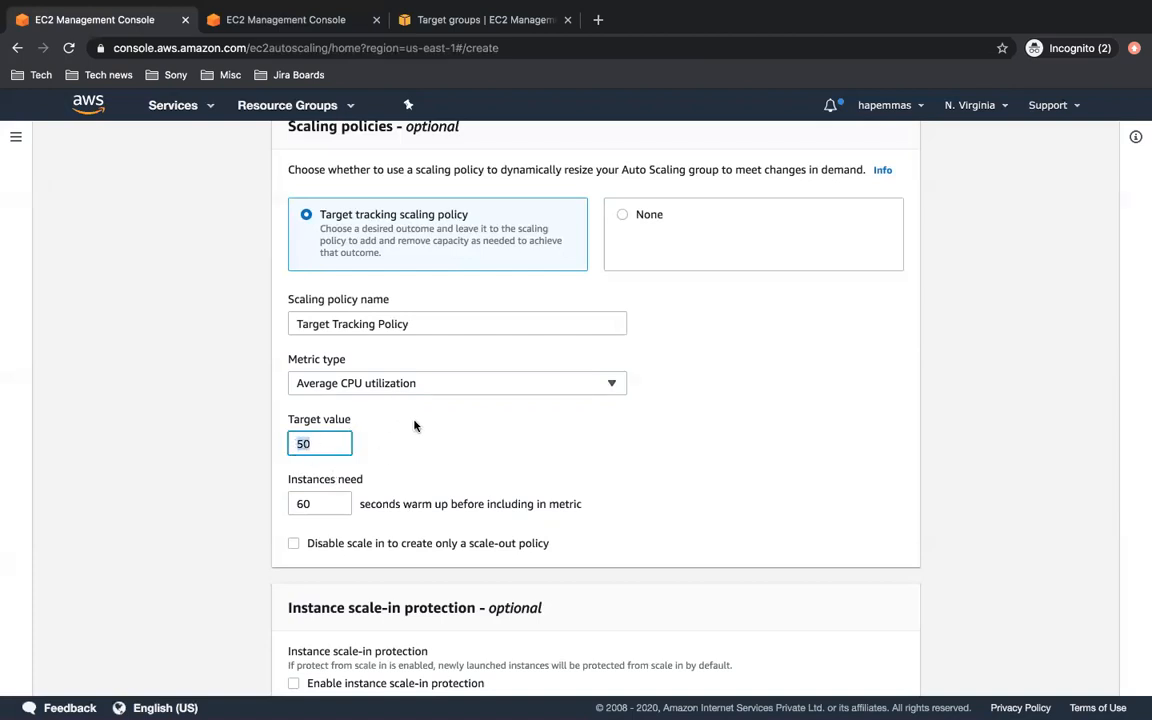
click(333, 506)
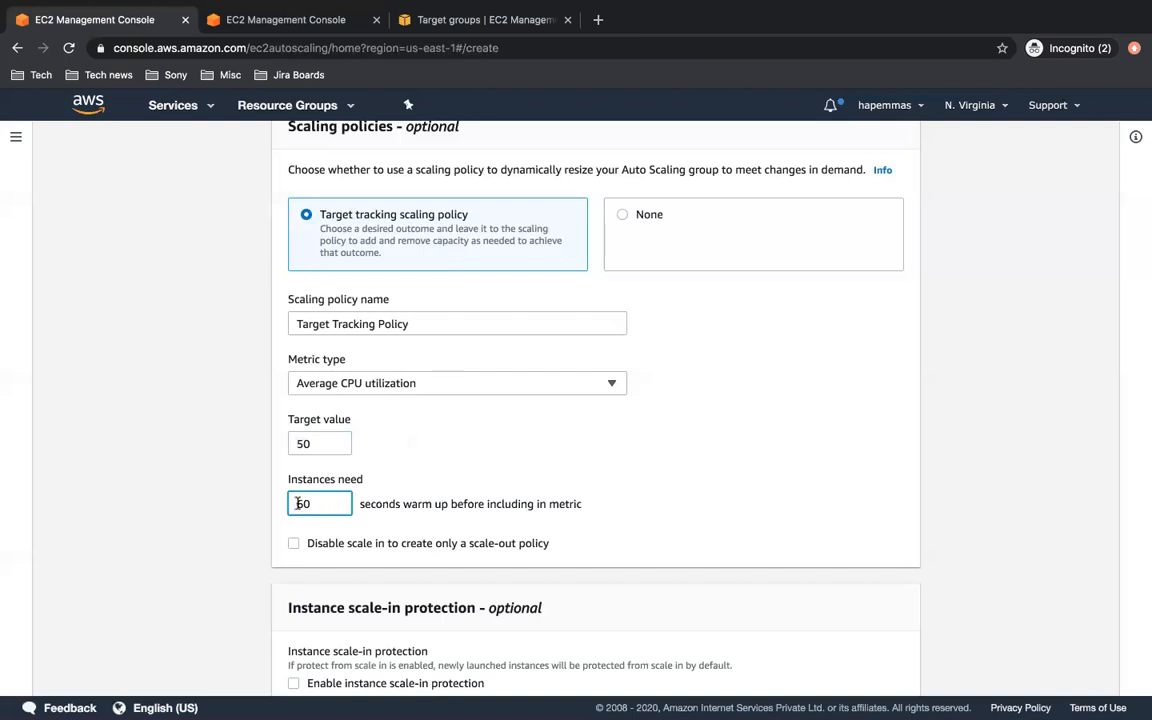
drag(324, 443, 293, 443)
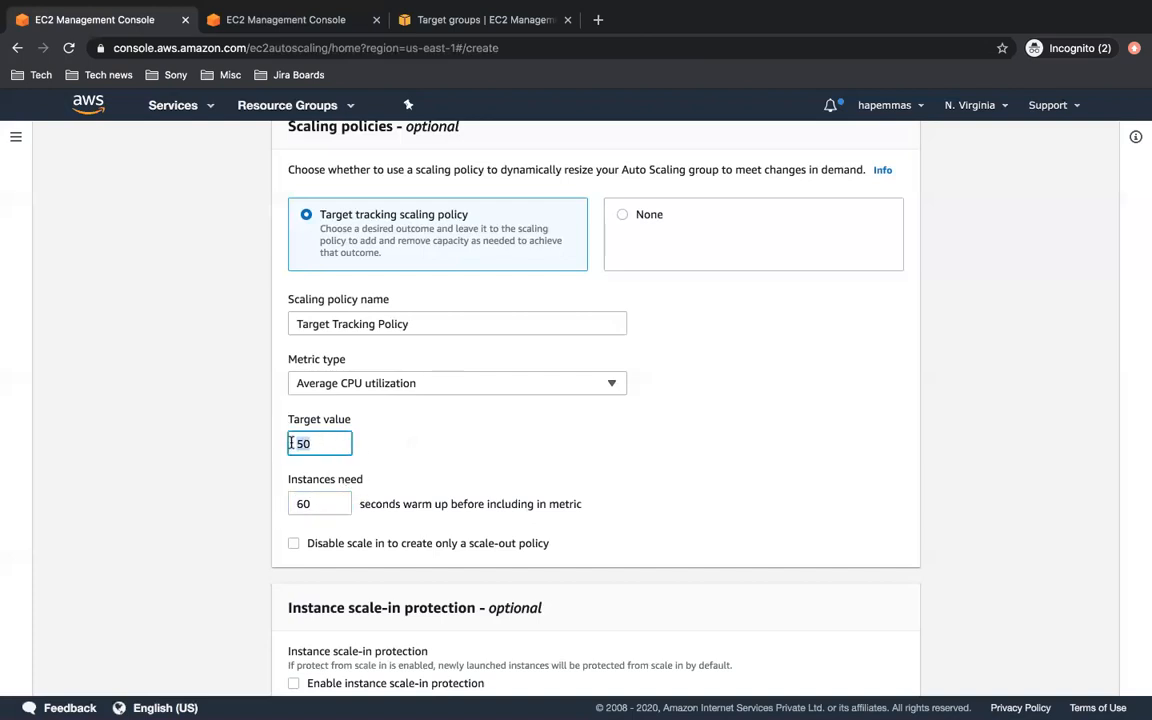
click(332, 445)
click(325, 507)
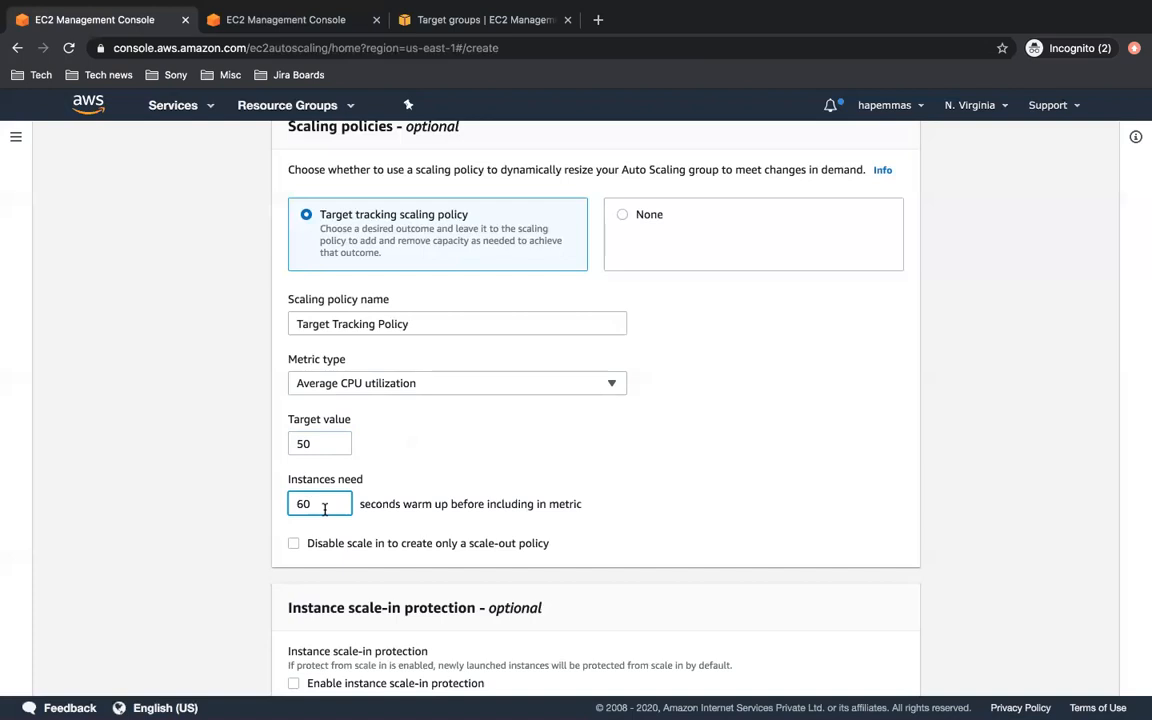
scroll(325, 508, down, 1)
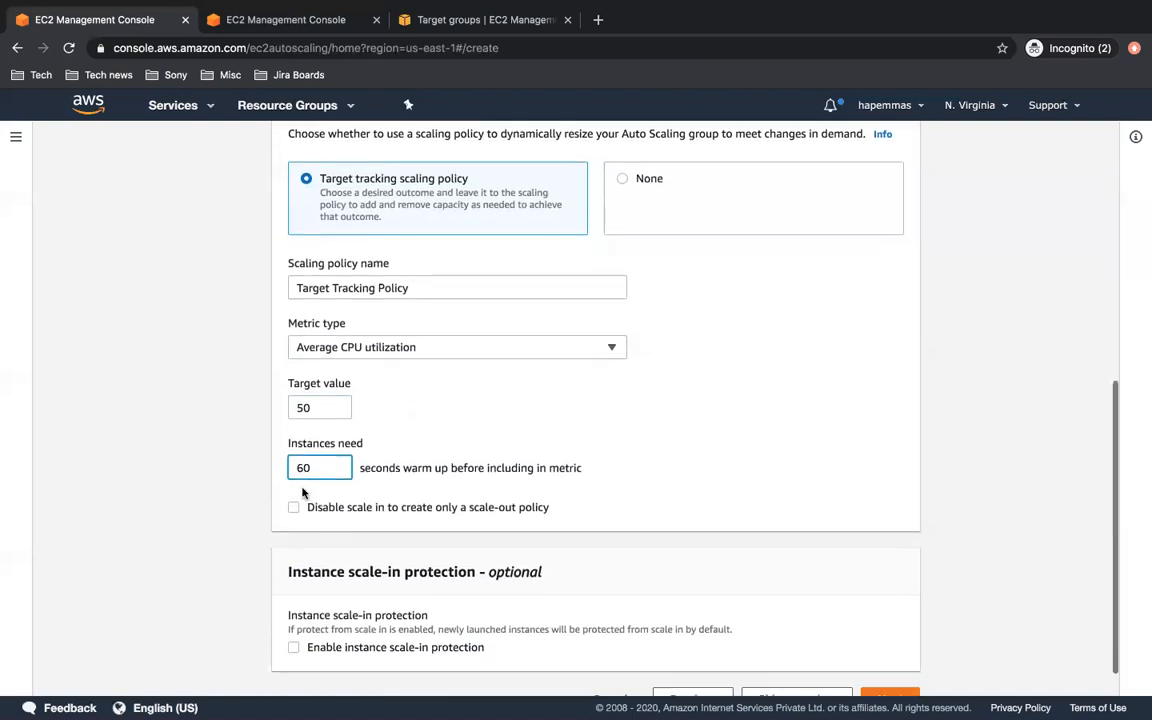
scroll(412, 467, down, 1)
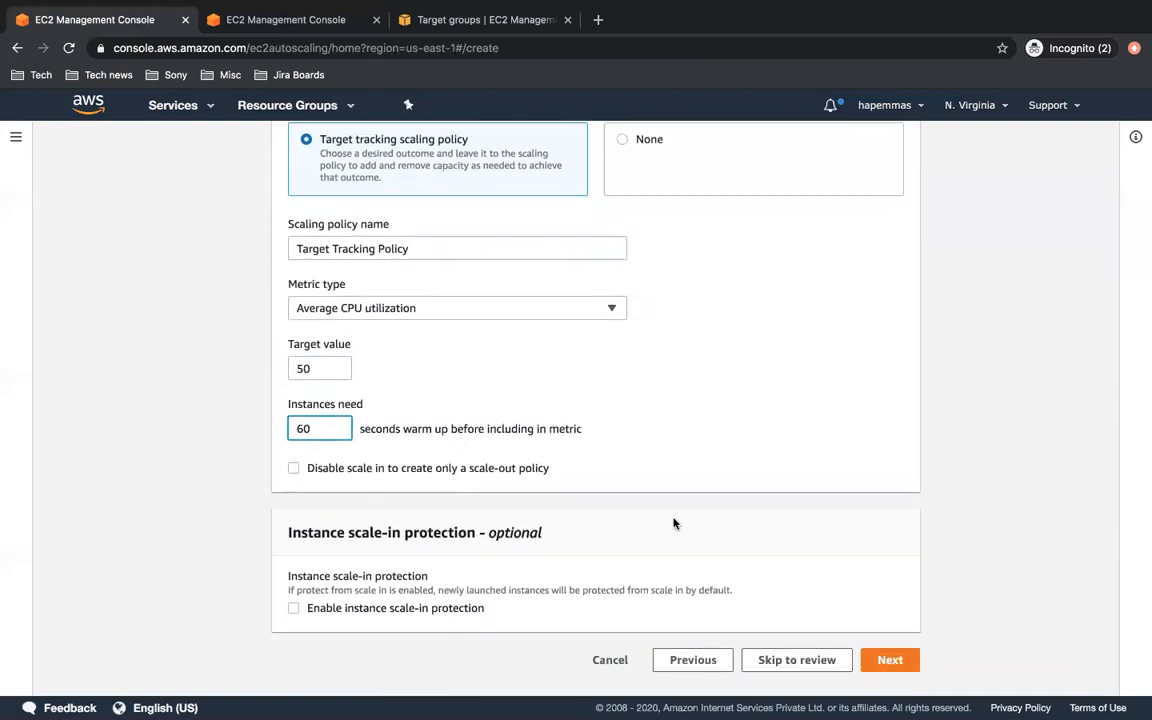
scroll(816, 488, up, 1)
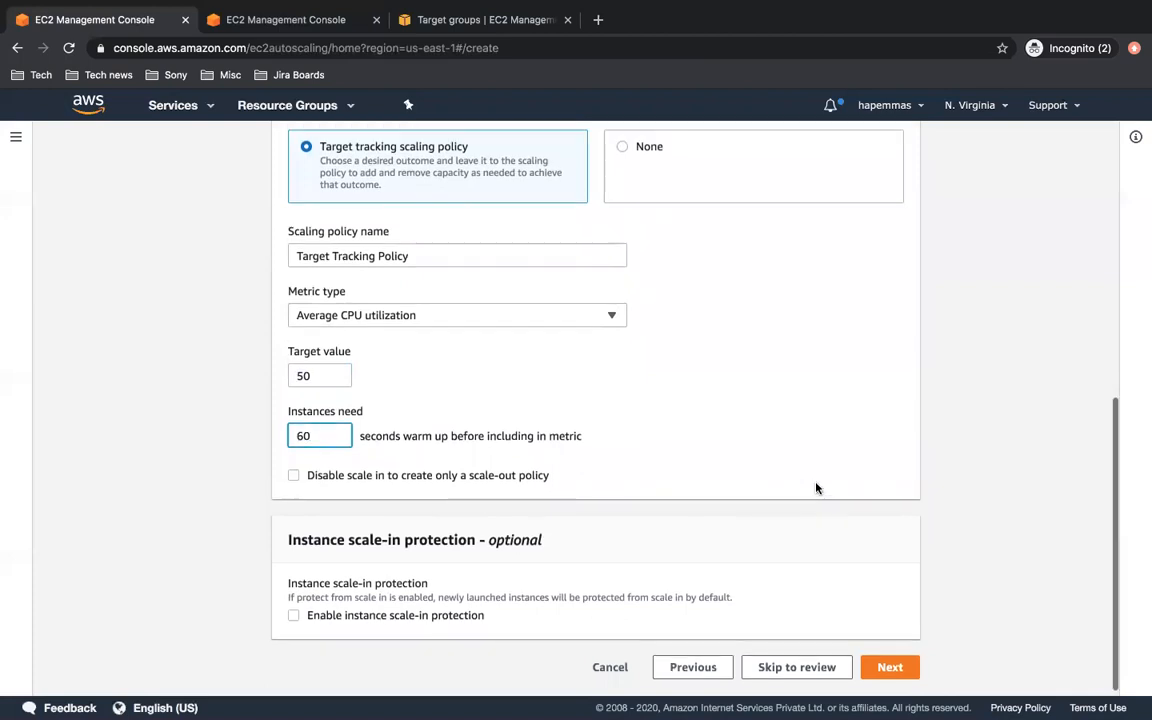
scroll(816, 488, up, 2)
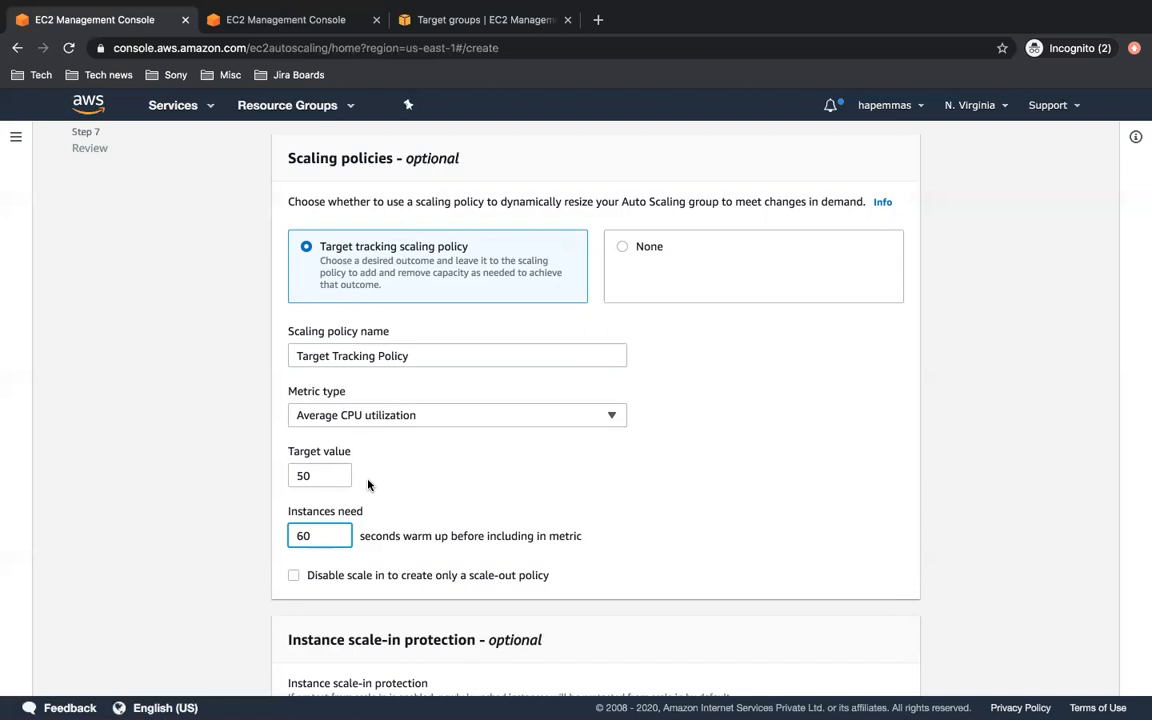
double_click(313, 536)
click(531, 423)
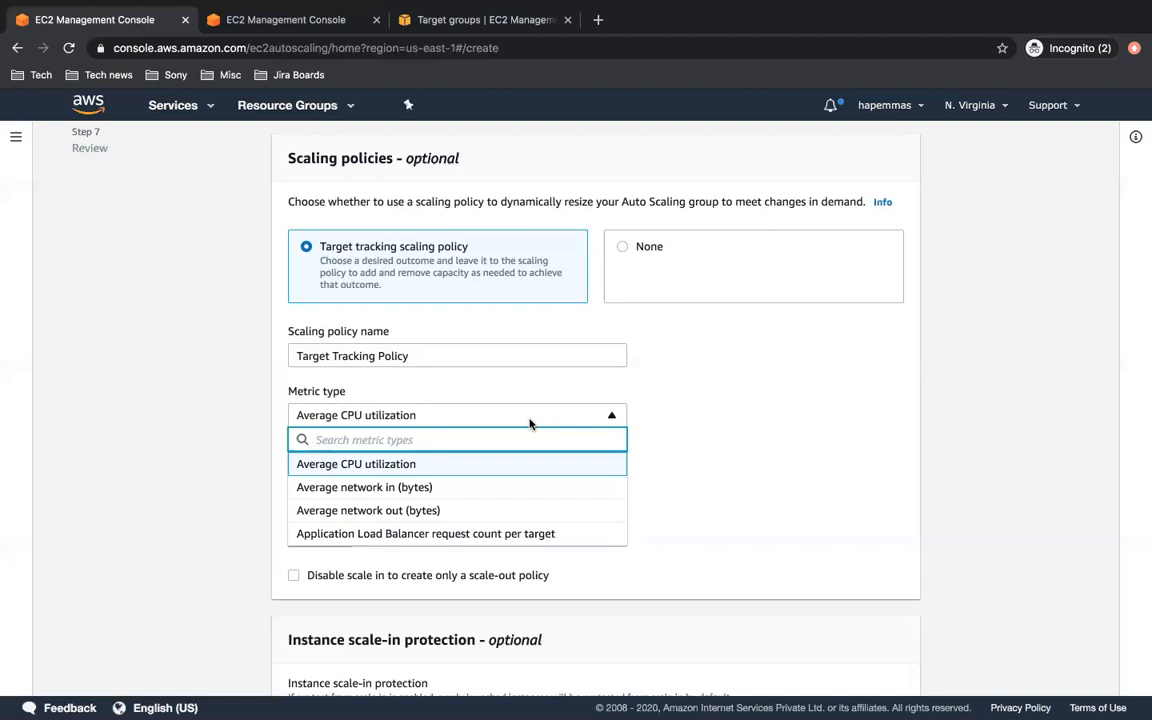
click(825, 463)
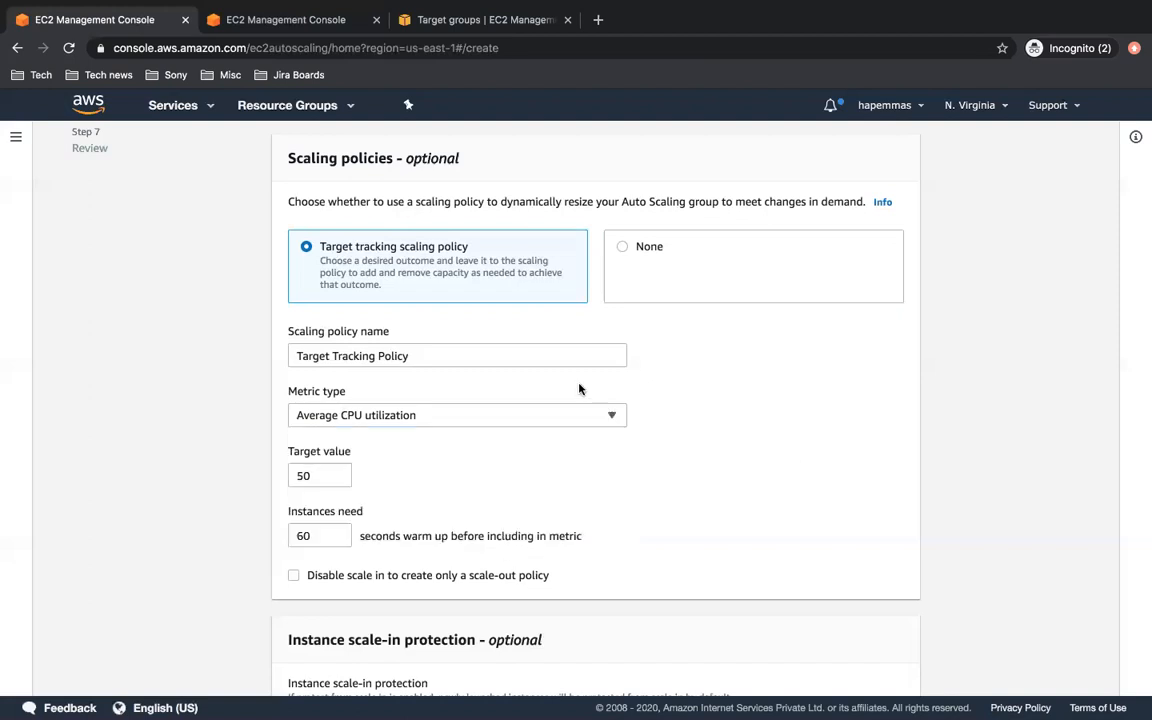
Try Application Load Balancer request count per target as the policy's metric type and return it to Average CPU utilization
click(503, 415)
click(496, 534)
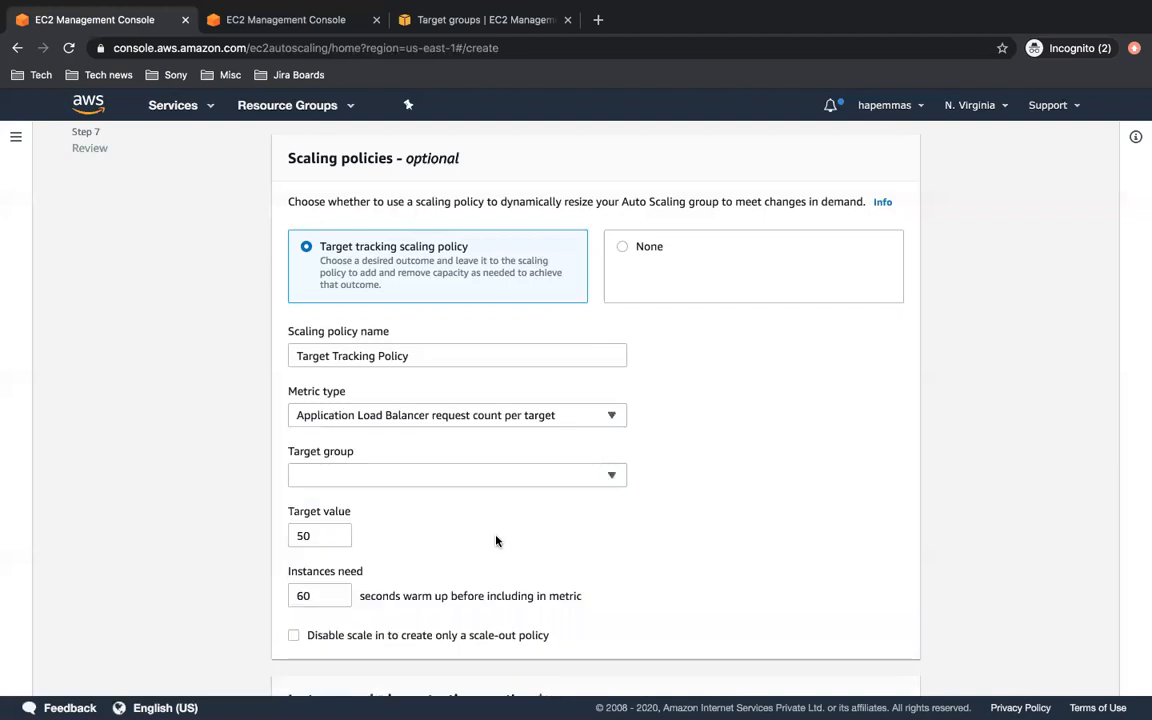
click(460, 481)
click(472, 415)
click(458, 537)
click(323, 538)
click(504, 418)
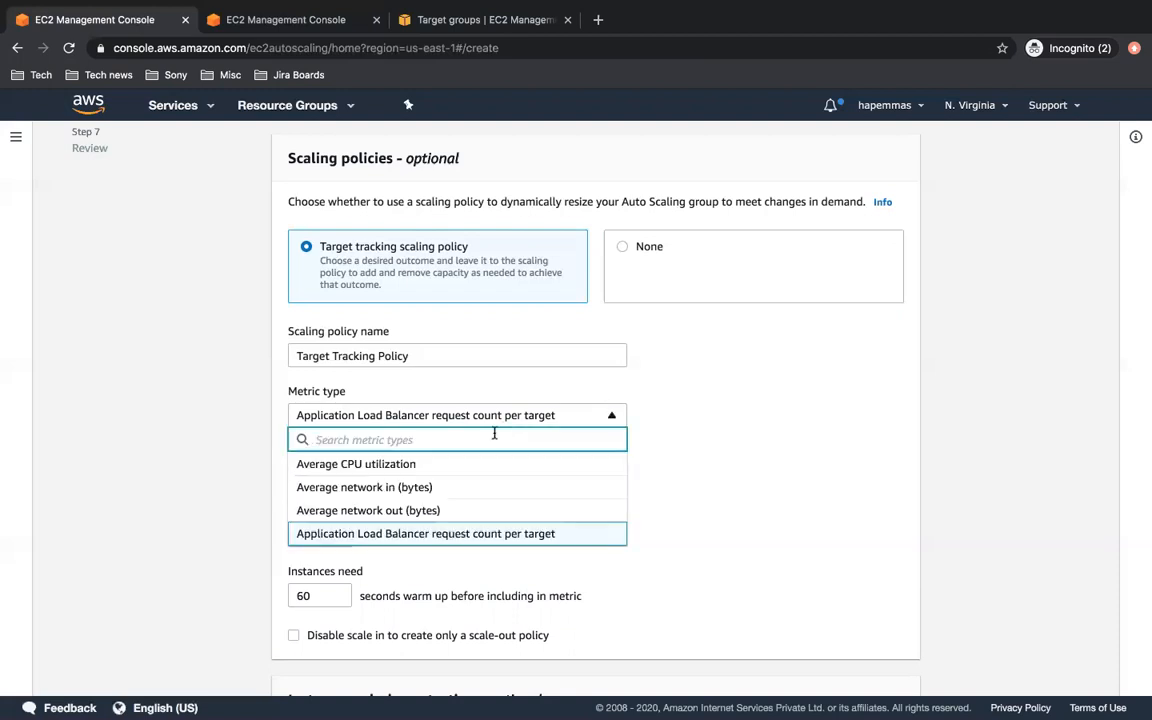
click(470, 464)
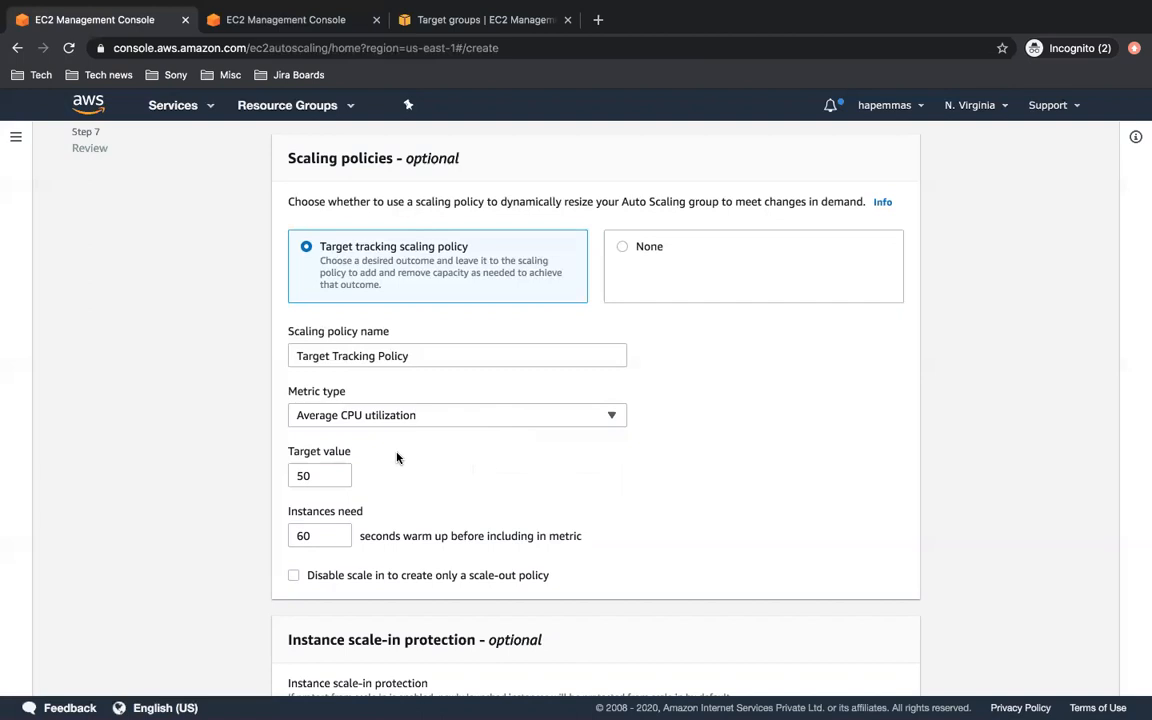
Check the Auto Scaling groups list in the other EC2 browser tab and return to the new group's scaling policy settings
scroll(396, 457, down, 2)
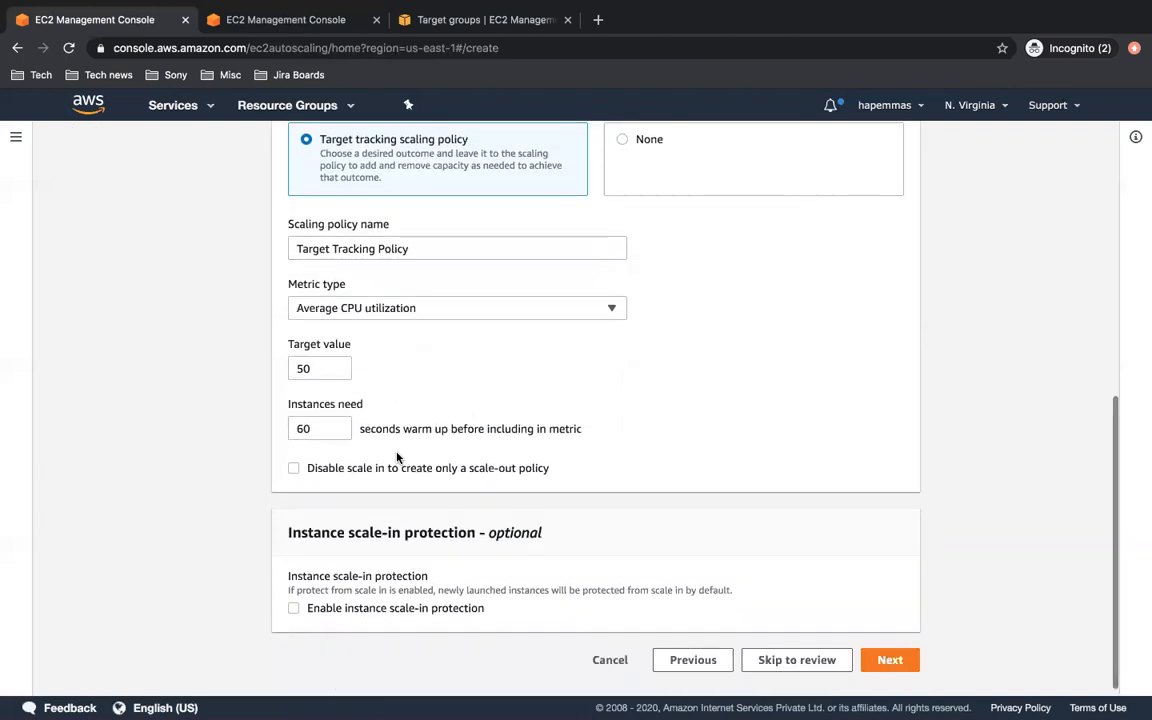
scroll(396, 455, up, 3)
click(268, 18)
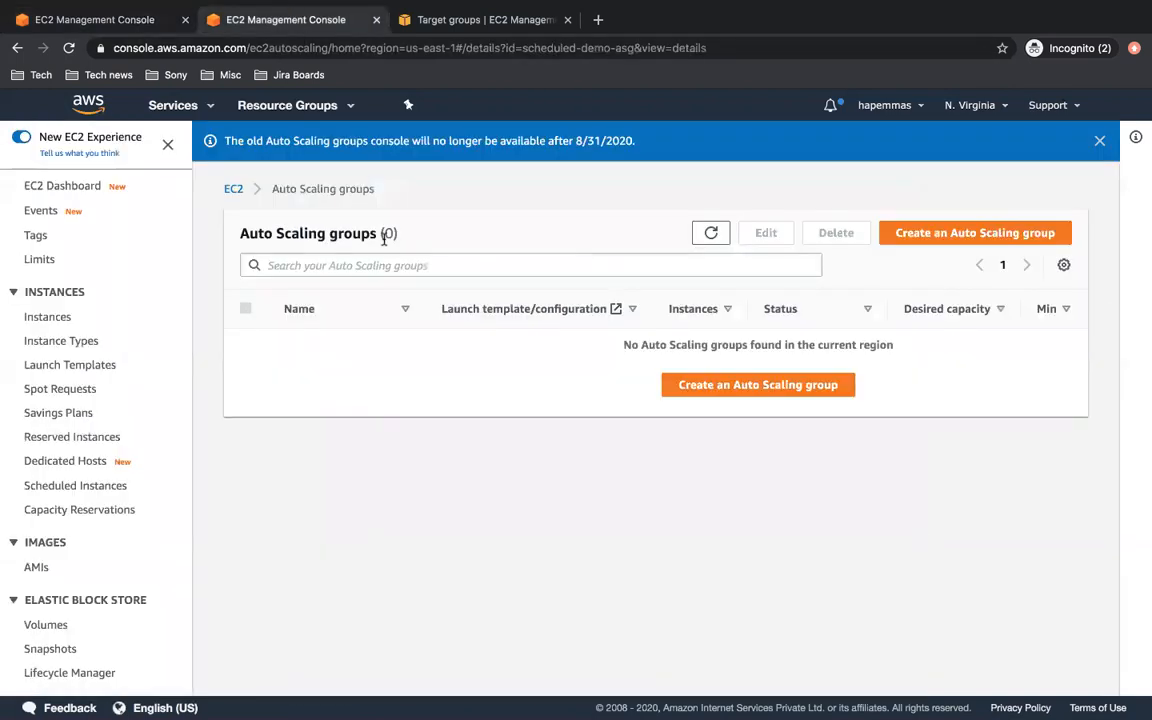
click(147, 18)
scroll(340, 453, down, 2)
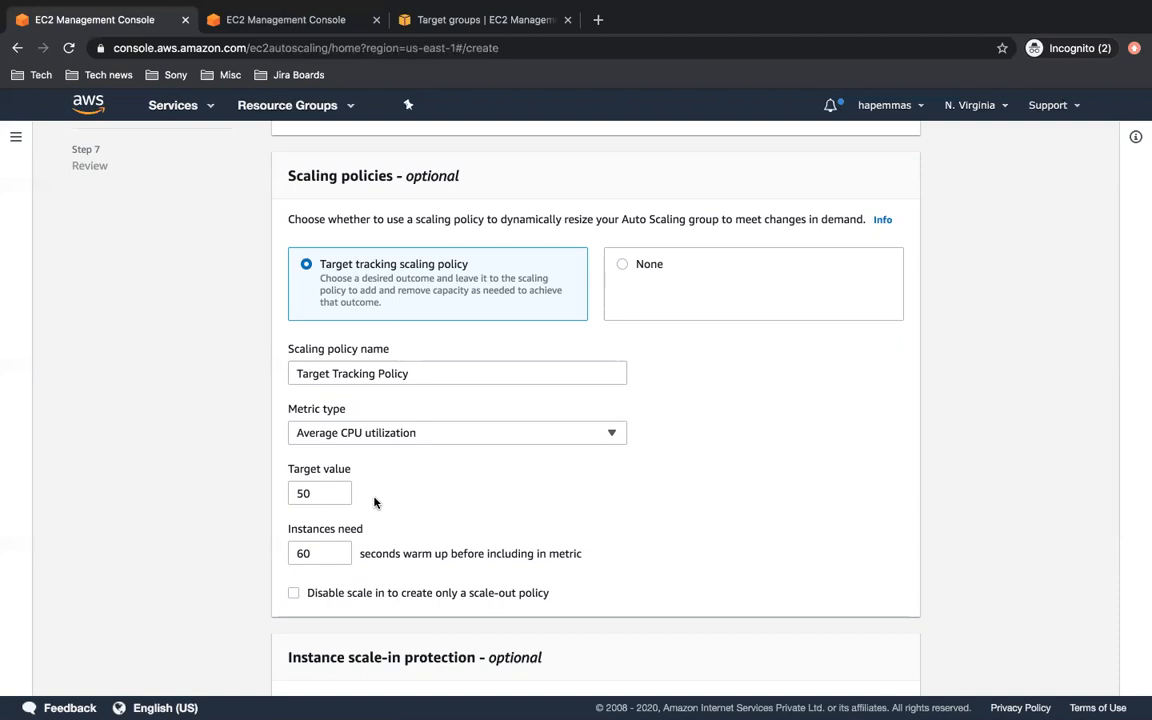
Examine the group's desired, minimum and maximum capacity together with the target tracking policy settings, the scale-in option and instance scale-in protection
scroll(717, 535, down, 2)
scroll(717, 535, down, 1)
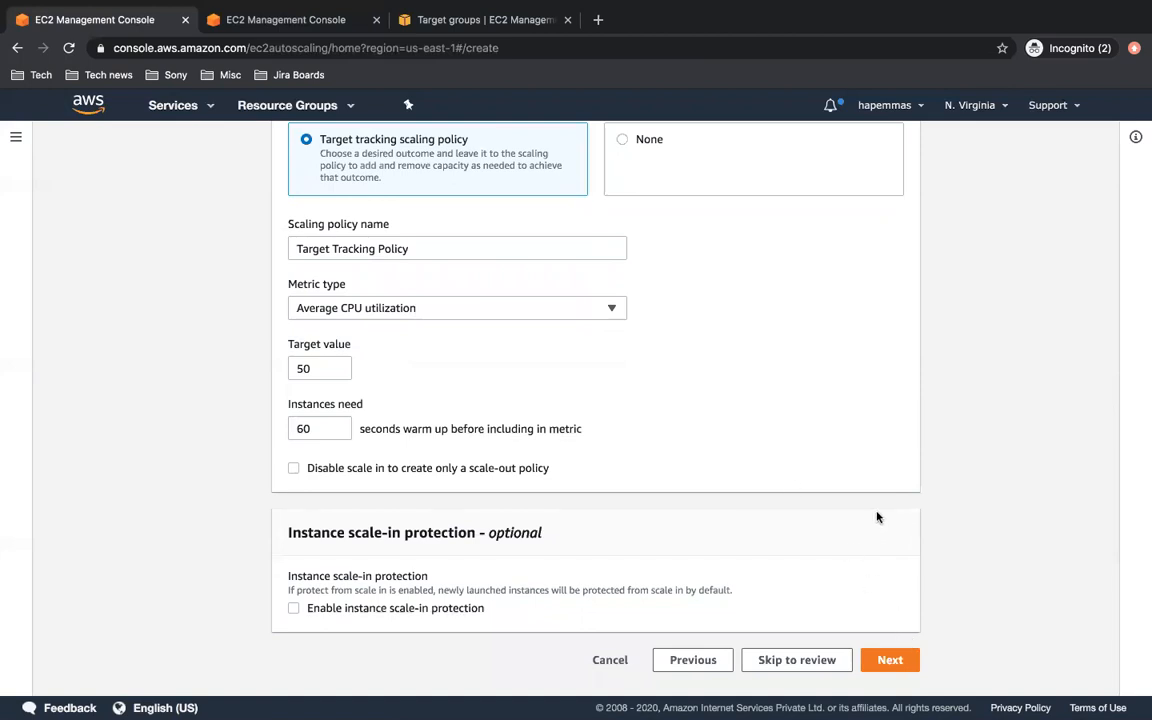
scroll(877, 520, up, 1)
scroll(877, 520, down, 1)
scroll(877, 520, up, 2)
scroll(877, 520, up, 1)
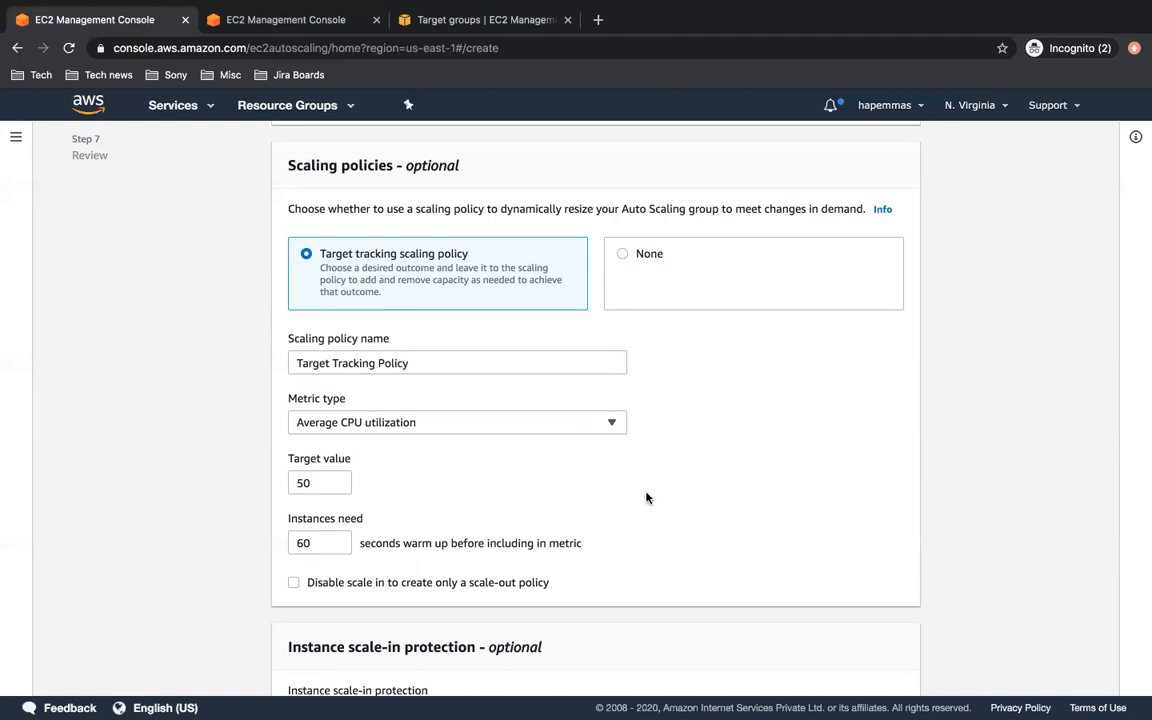
scroll(646, 497, up, 5)
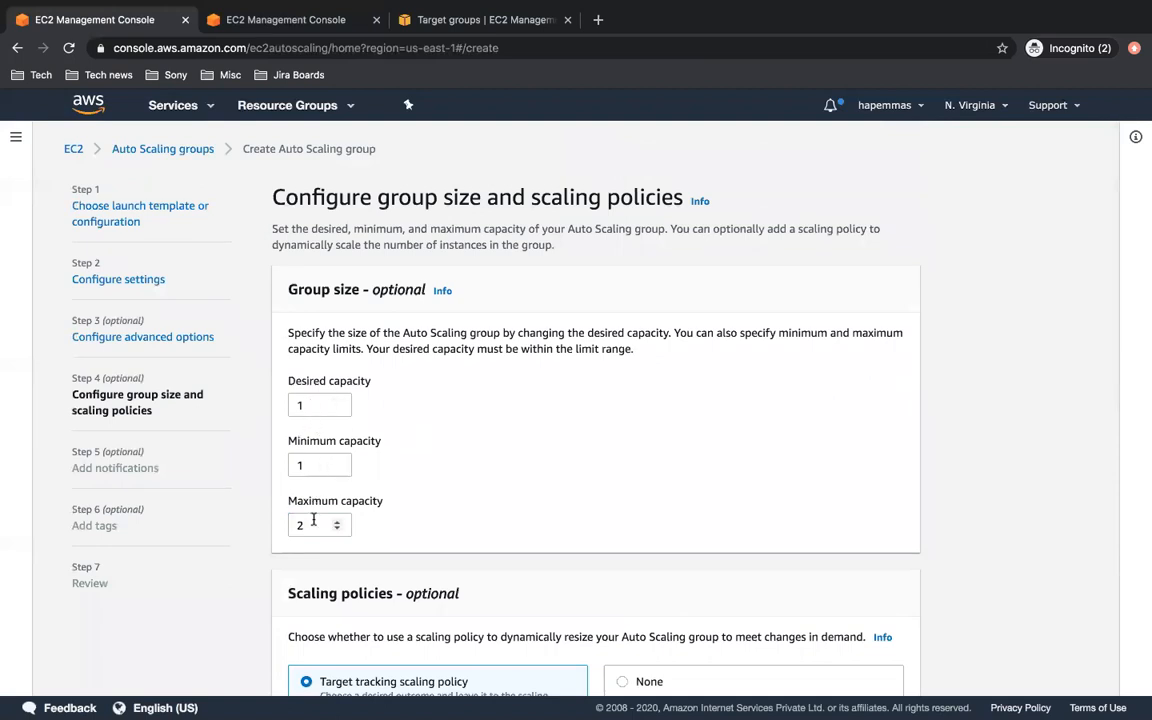
scroll(313, 519, down, 5)
scroll(313, 522, up, 5)
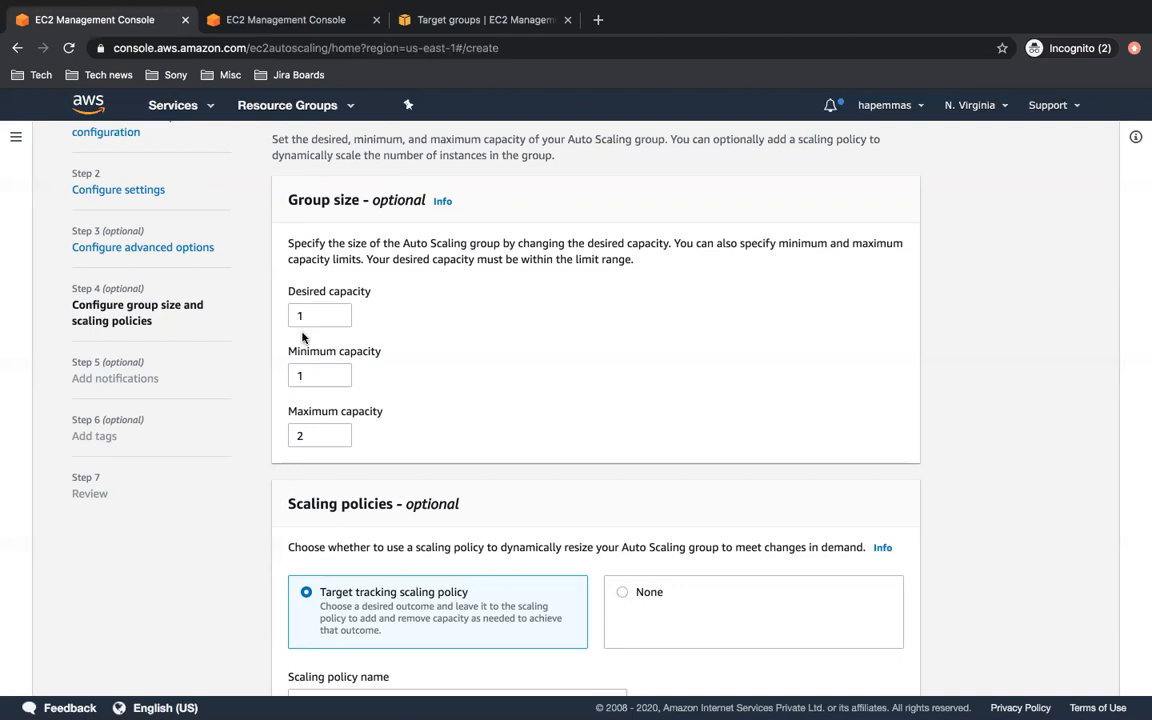
scroll(303, 338, down, 2)
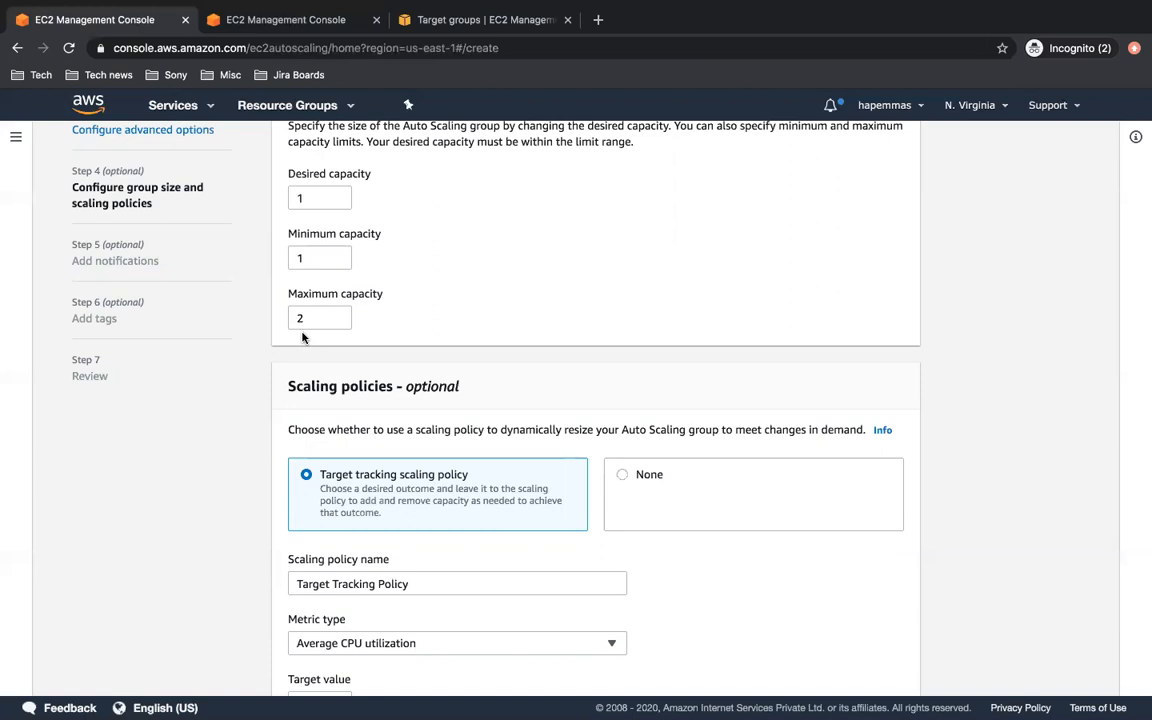
scroll(303, 338, down, 5)
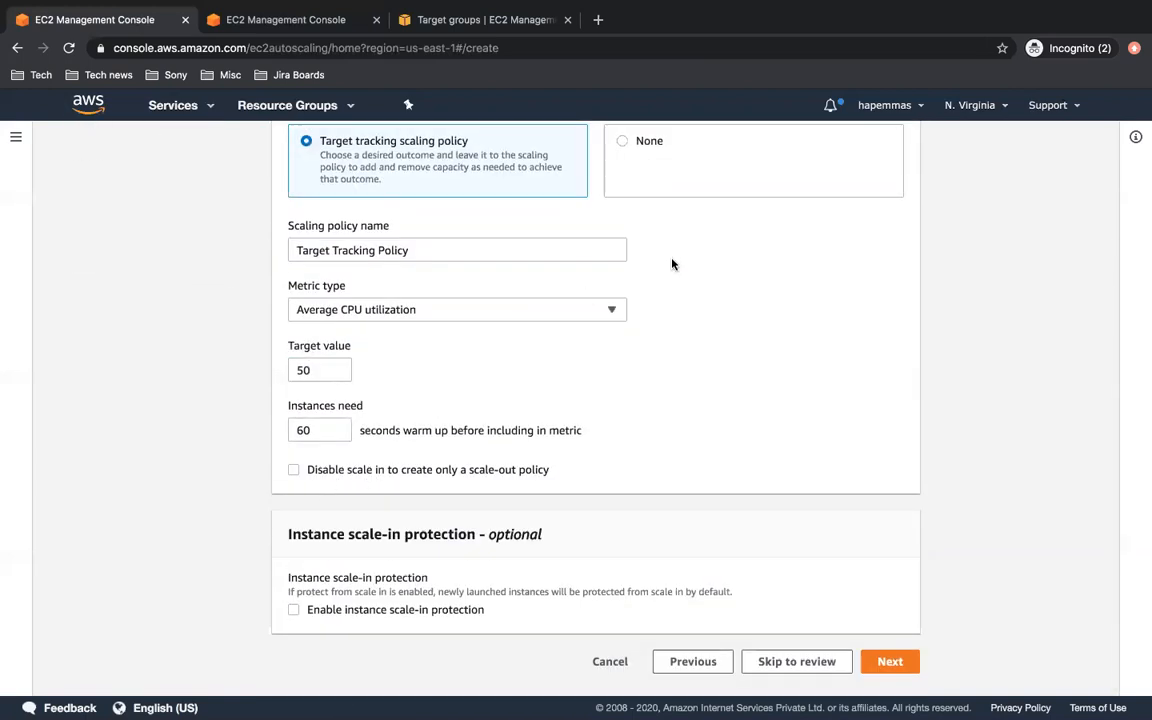
scroll(603, 428, up, 3)
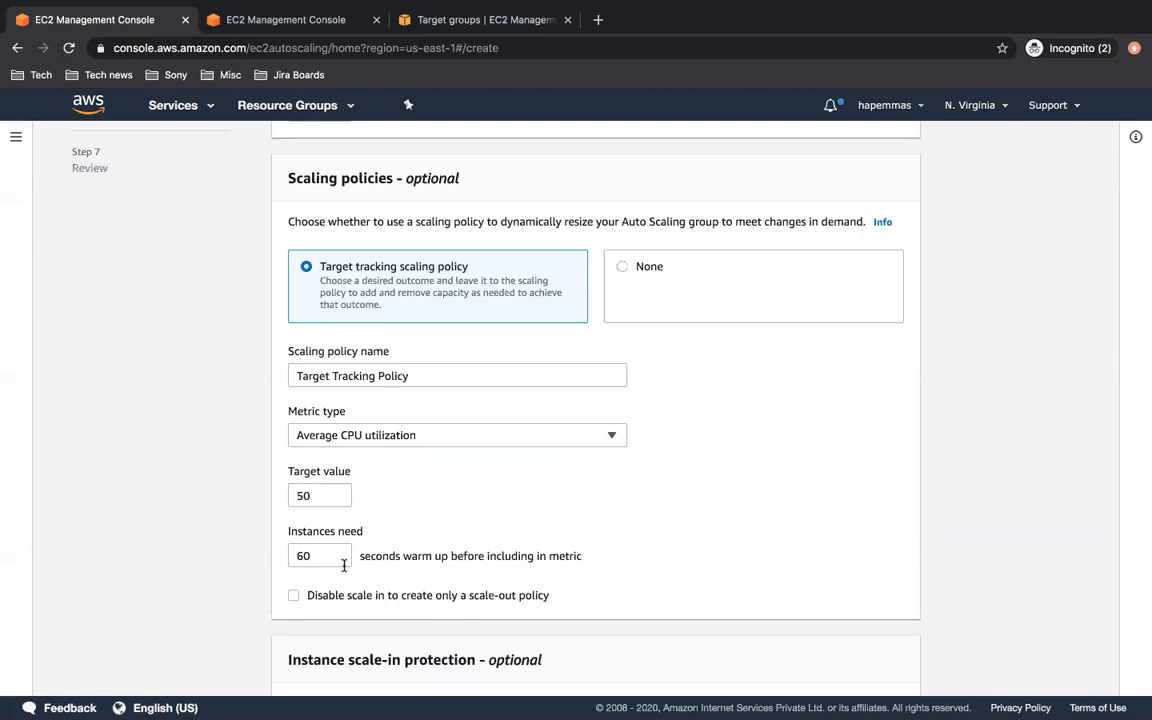
drag(309, 597, 389, 597)
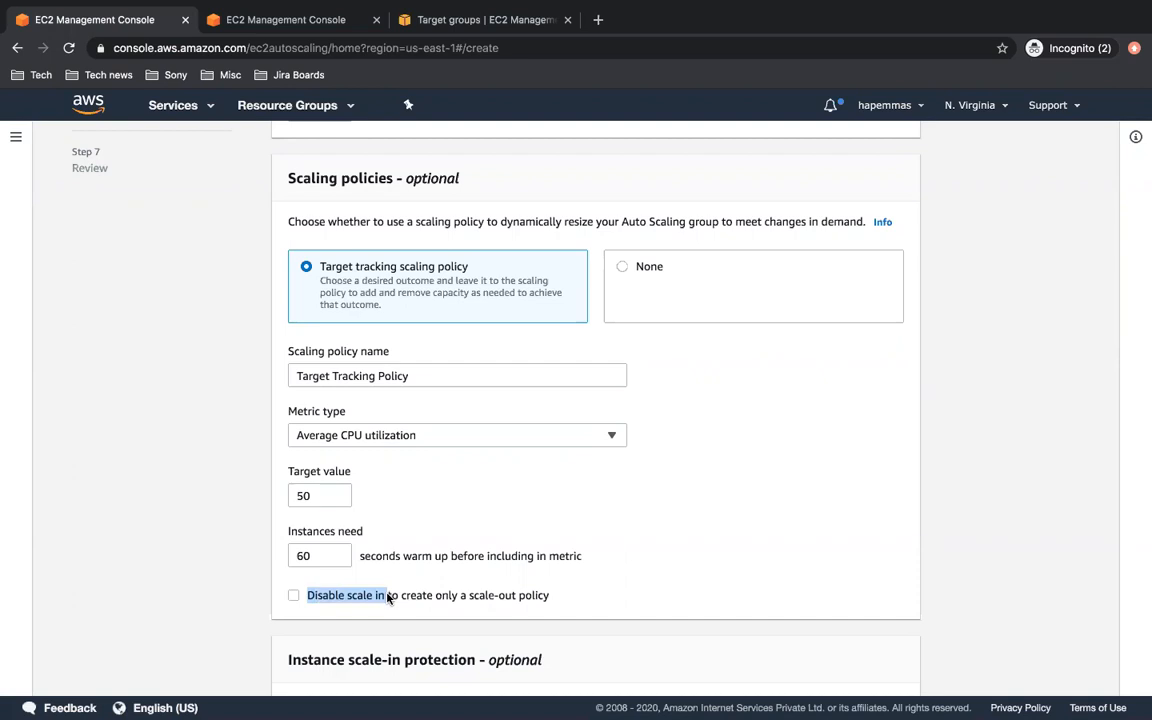
Review the group size and target tracking policy settings, keep them, and continue to the tags step without adding notifications
click(579, 481)
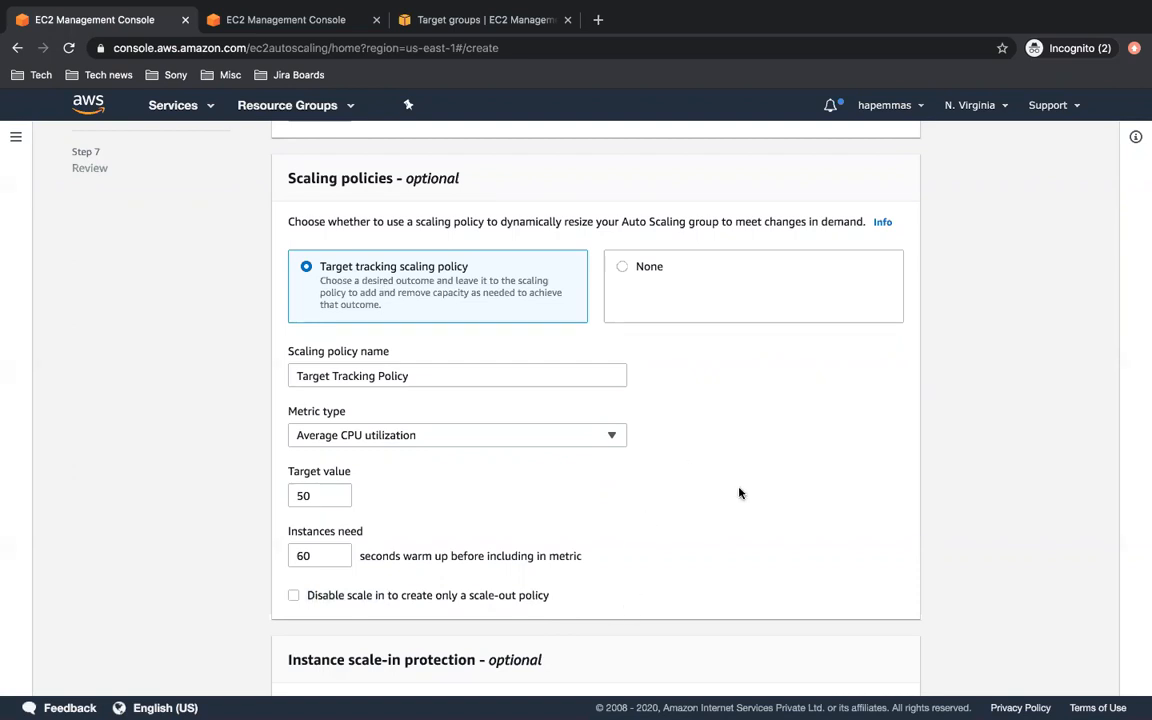
scroll(741, 491, up, 3)
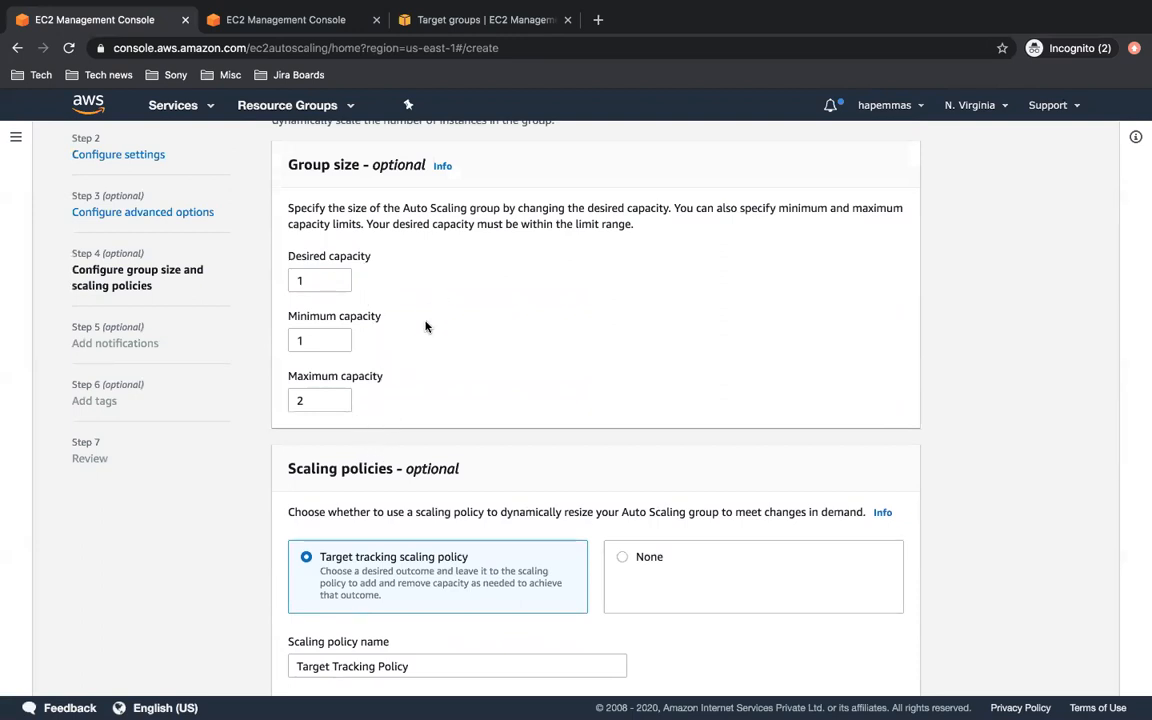
scroll(476, 414, down, 1)
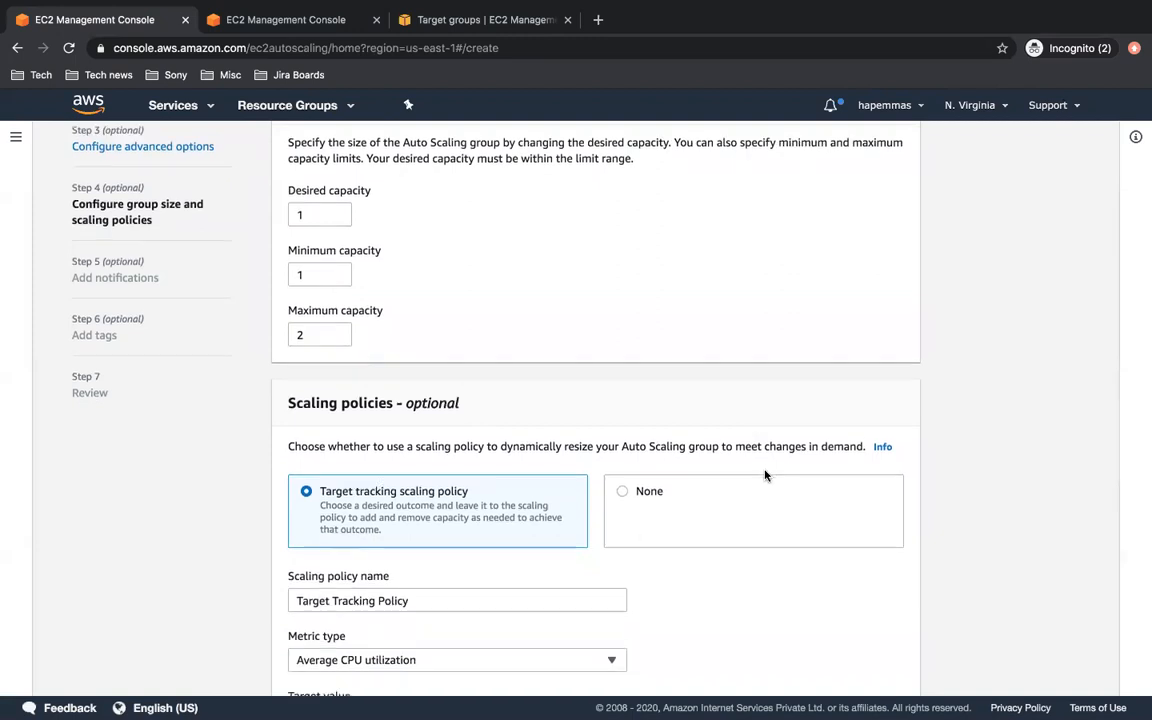
scroll(765, 475, down, 5)
scroll(463, 474, up, 2)
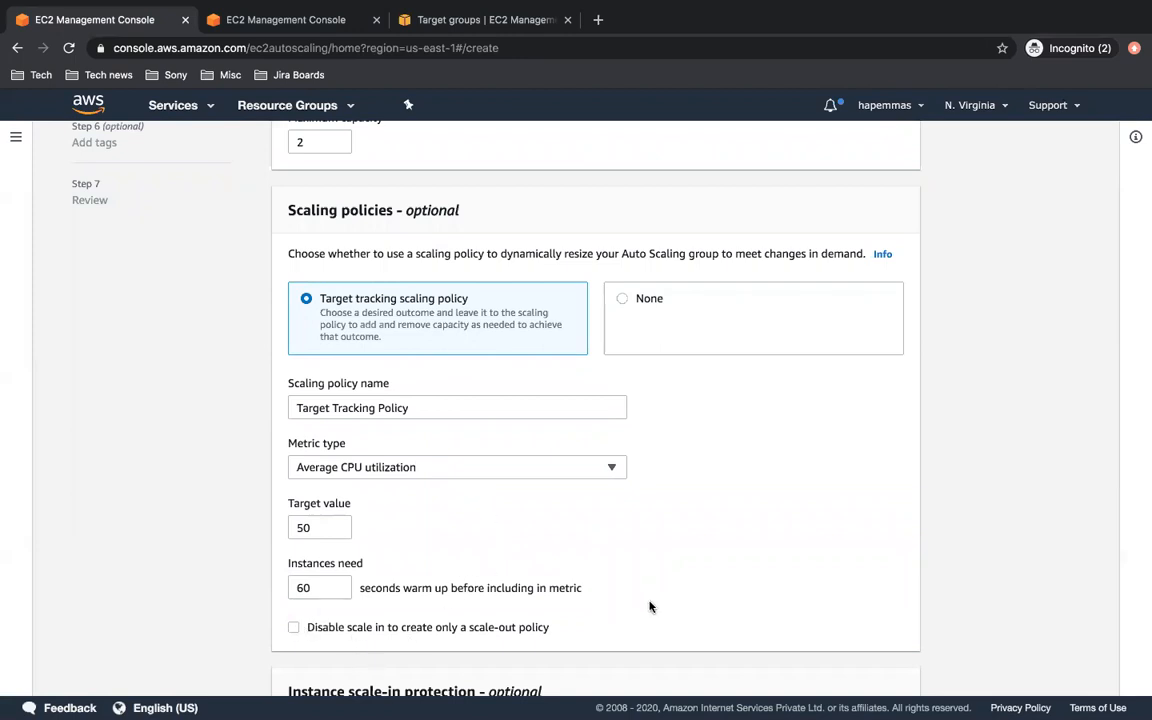
drag(468, 627, 546, 627)
click(636, 650)
scroll(638, 648, down, 3)
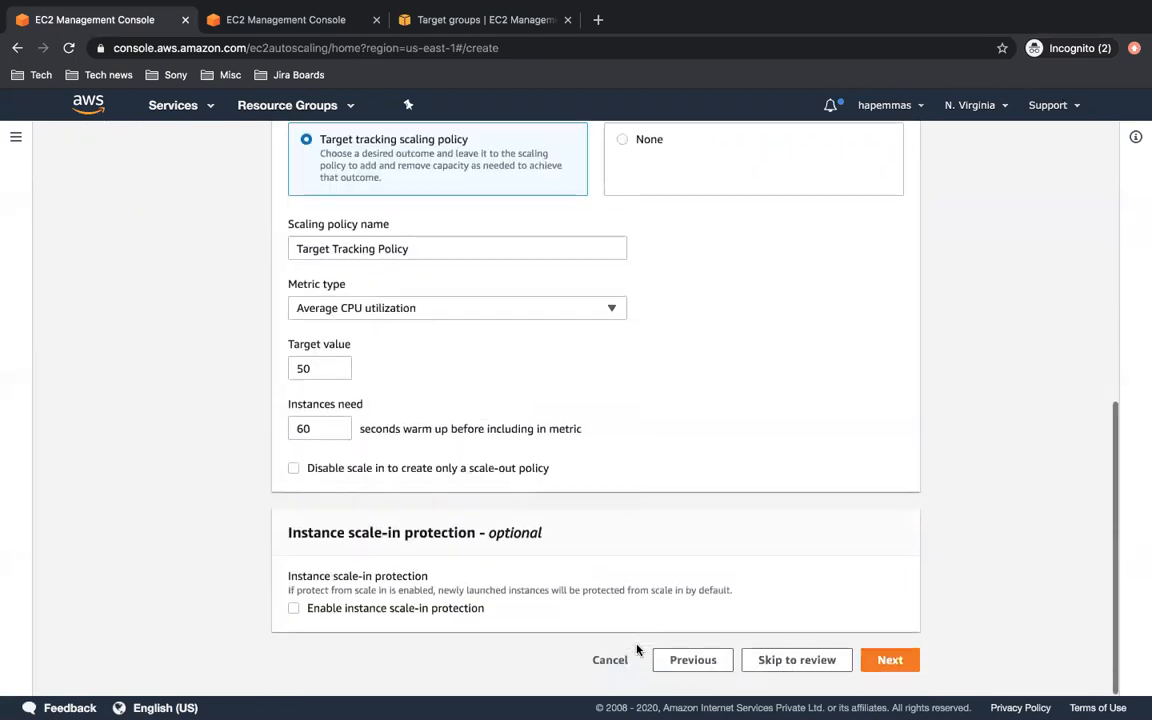
click(884, 661)
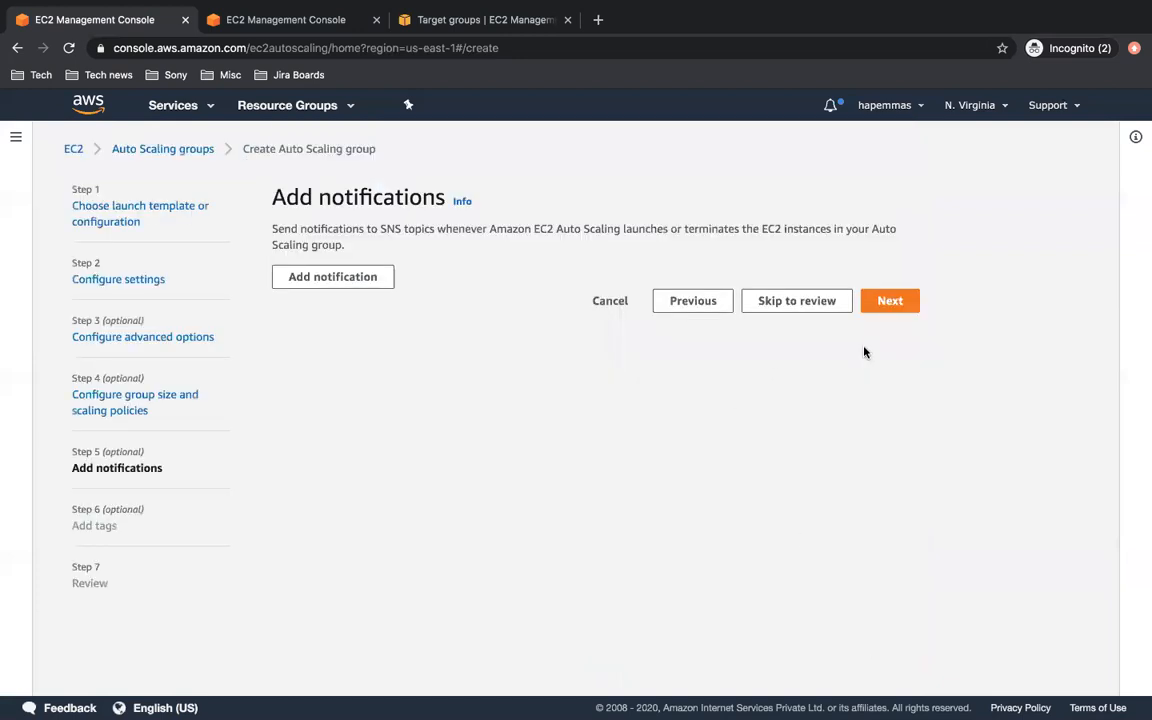
click(892, 302)
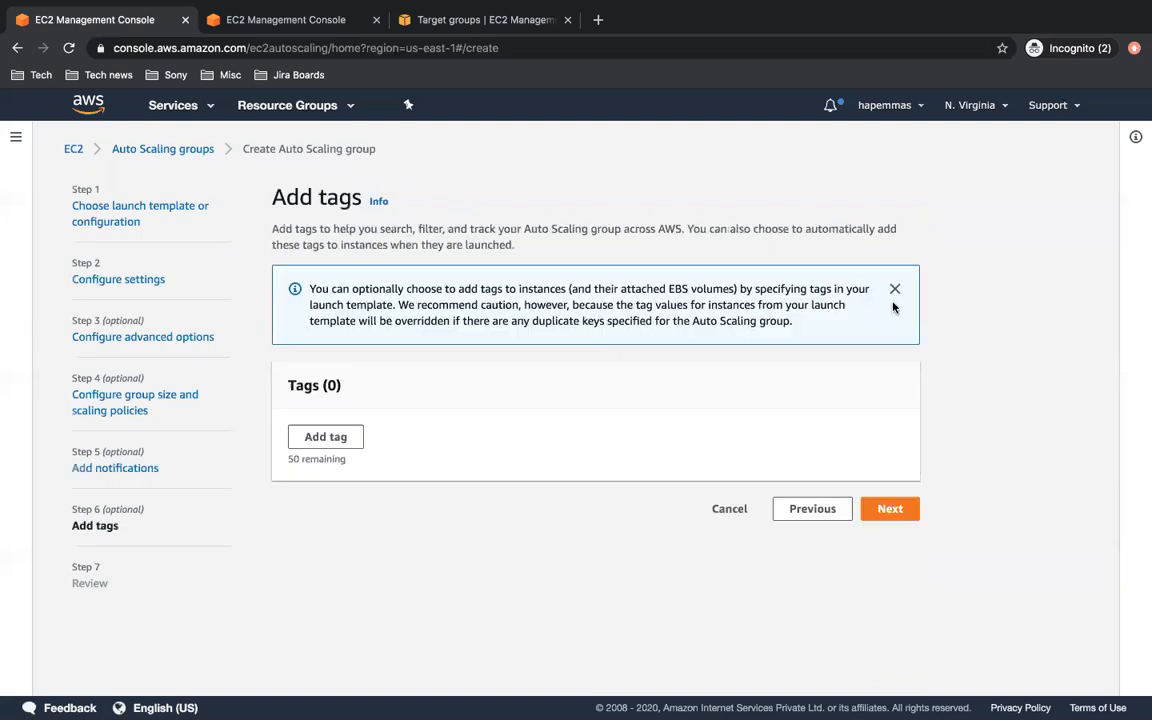
Add a tag with key Name and value dynamic-asg for the Auto Scaling group and continue to the review
click(345, 440)
click(364, 455)
text(Name)
key(Tab)
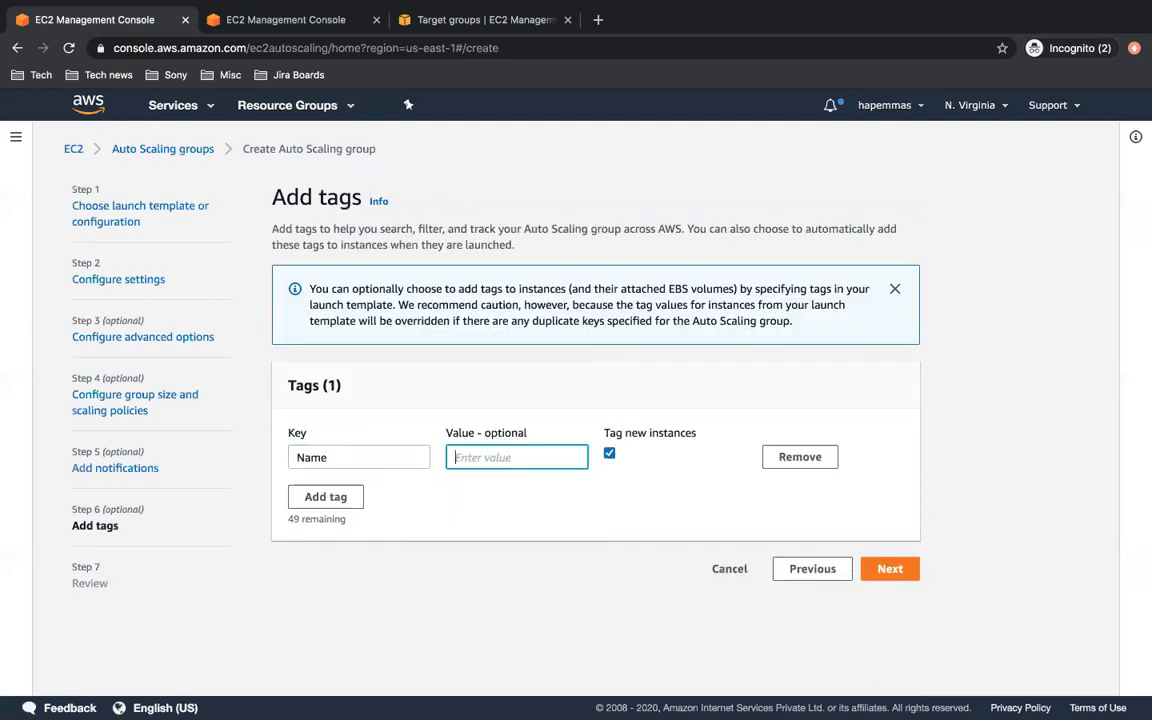
text(dyan)
text(namic-asg)
click(890, 569)
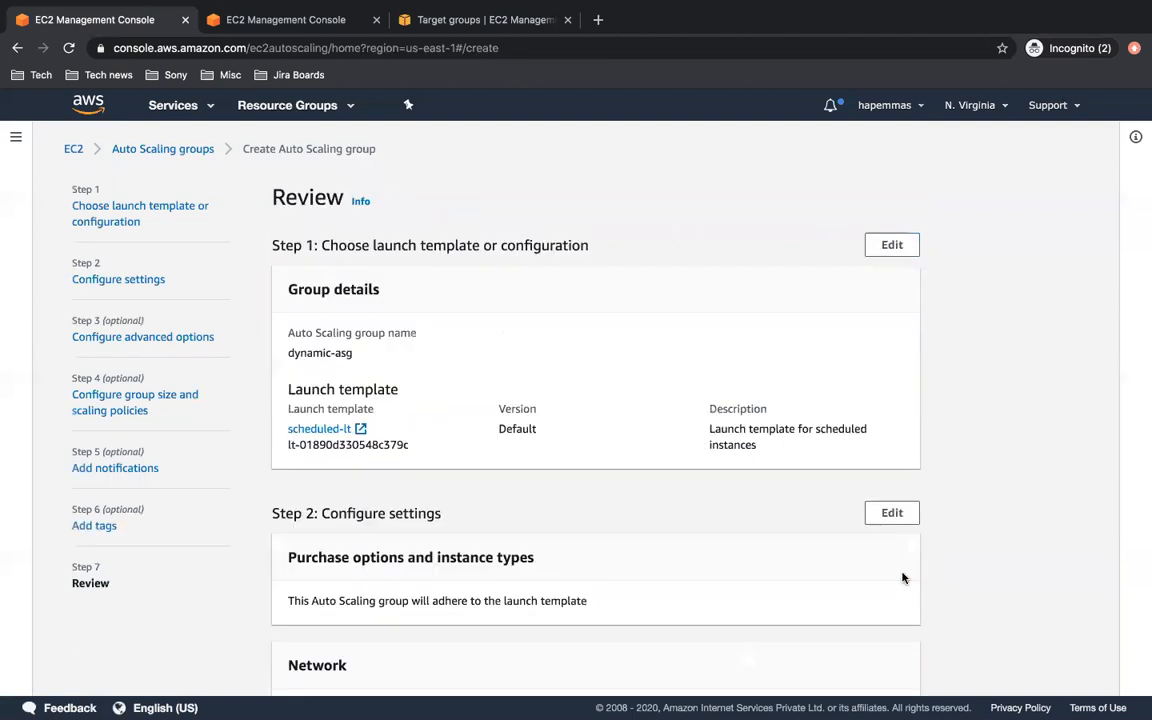
Examine the scaling policy summary in the review, including its execution condition, action, instance warm-up and scale-in setting
scroll(706, 497, down, 5)
scroll(706, 497, down, 10)
scroll(706, 497, up, 3)
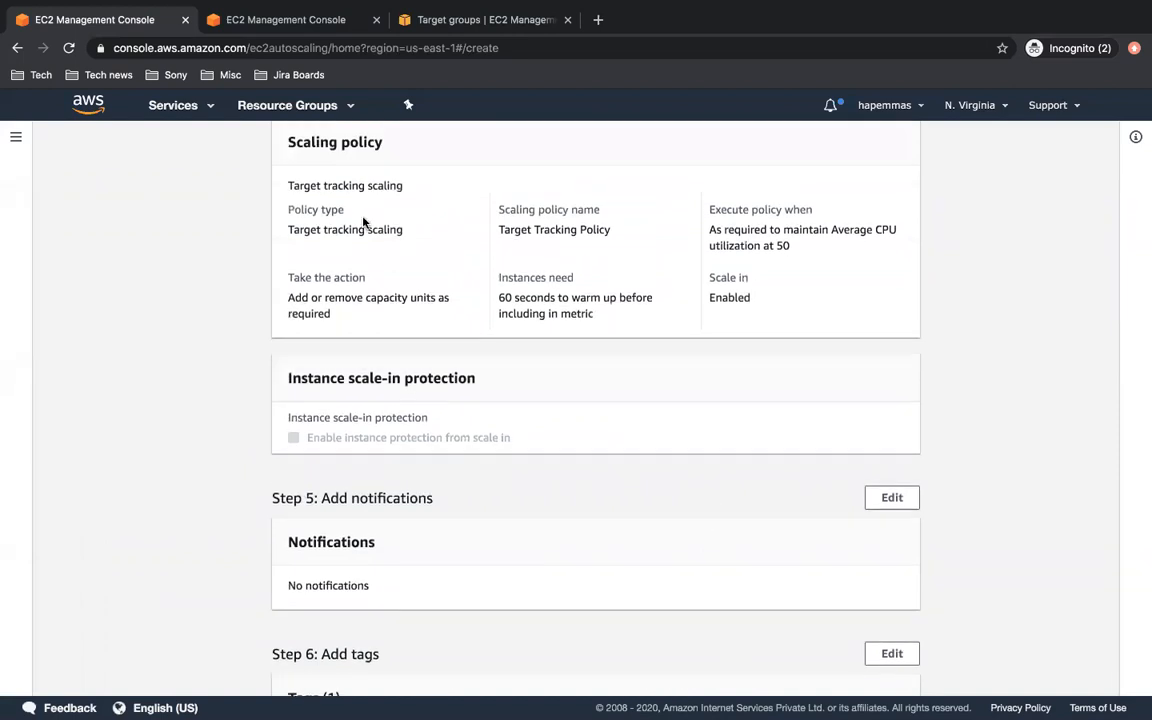
scroll(363, 222, up, 1)
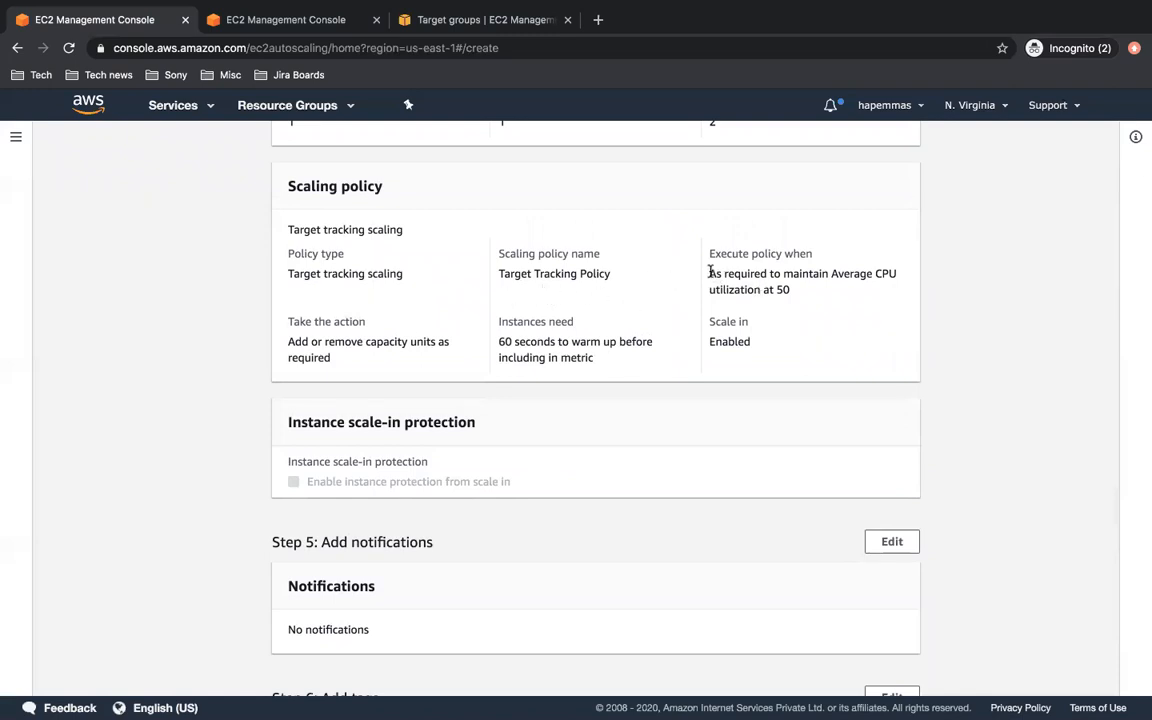
drag(709, 272, 795, 290)
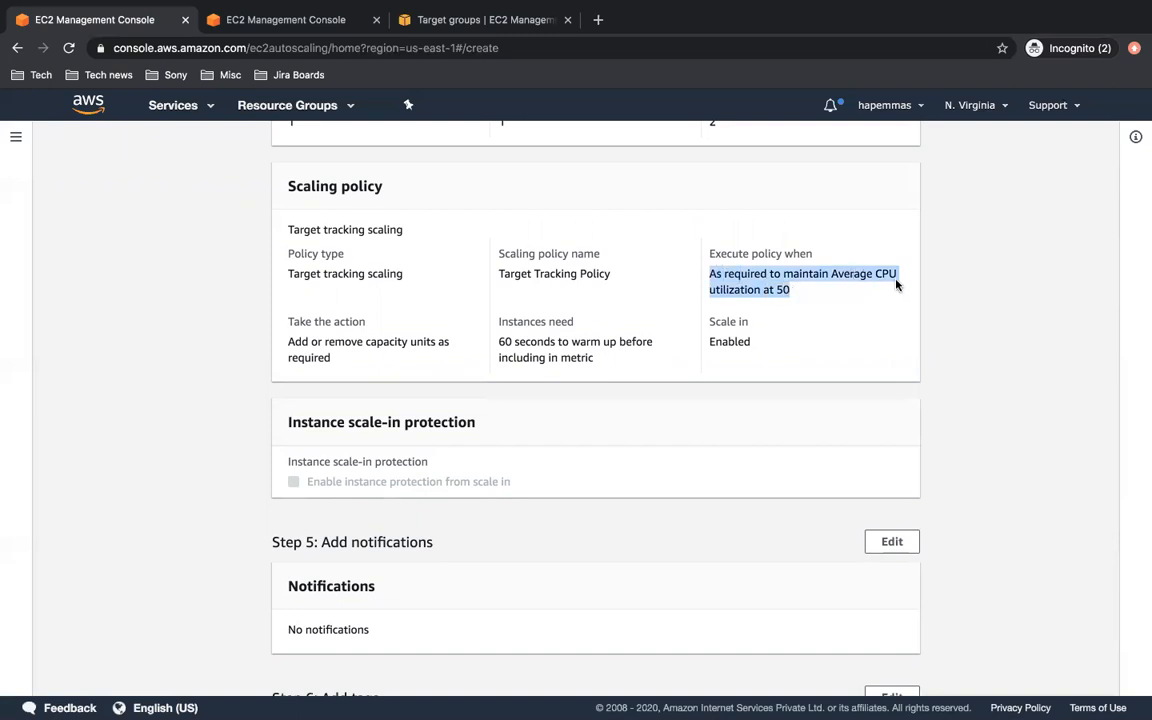
click(793, 295)
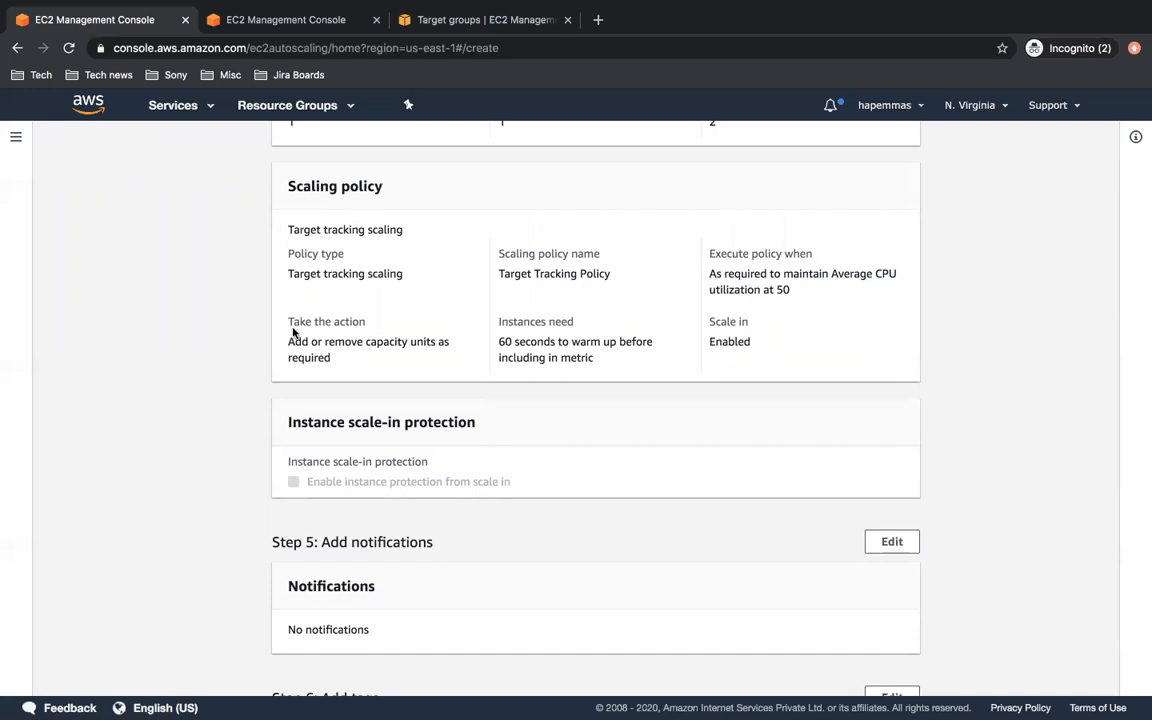
drag(286, 343, 353, 367)
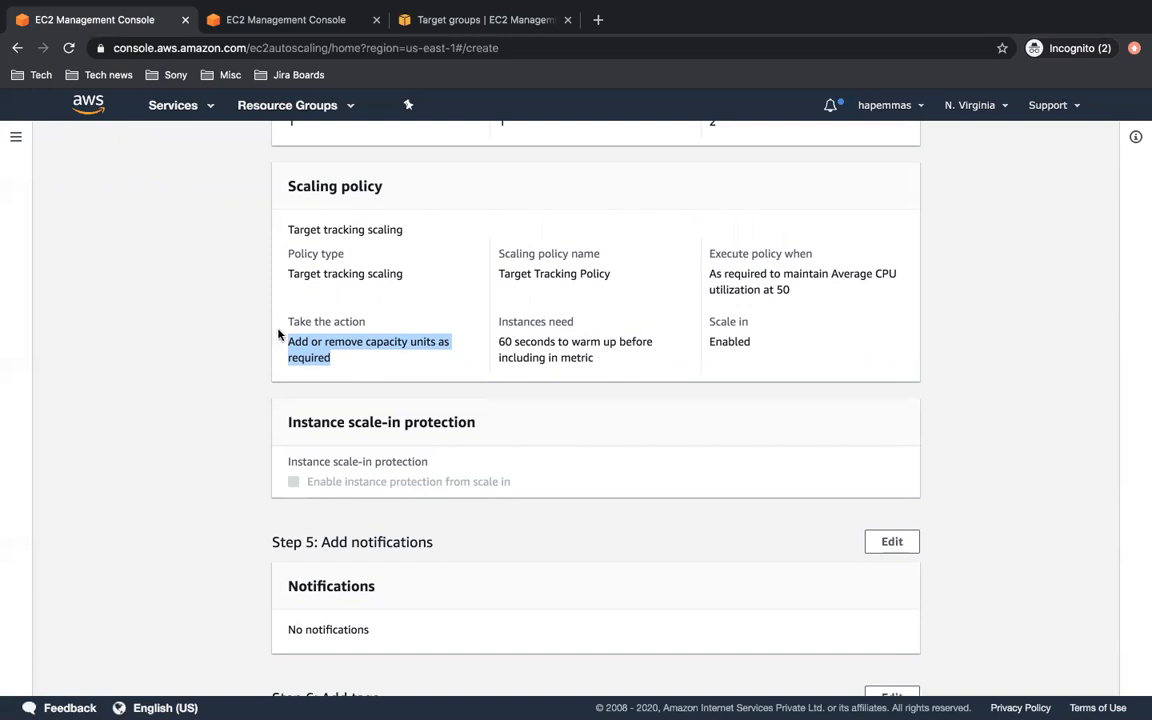
click(399, 343)
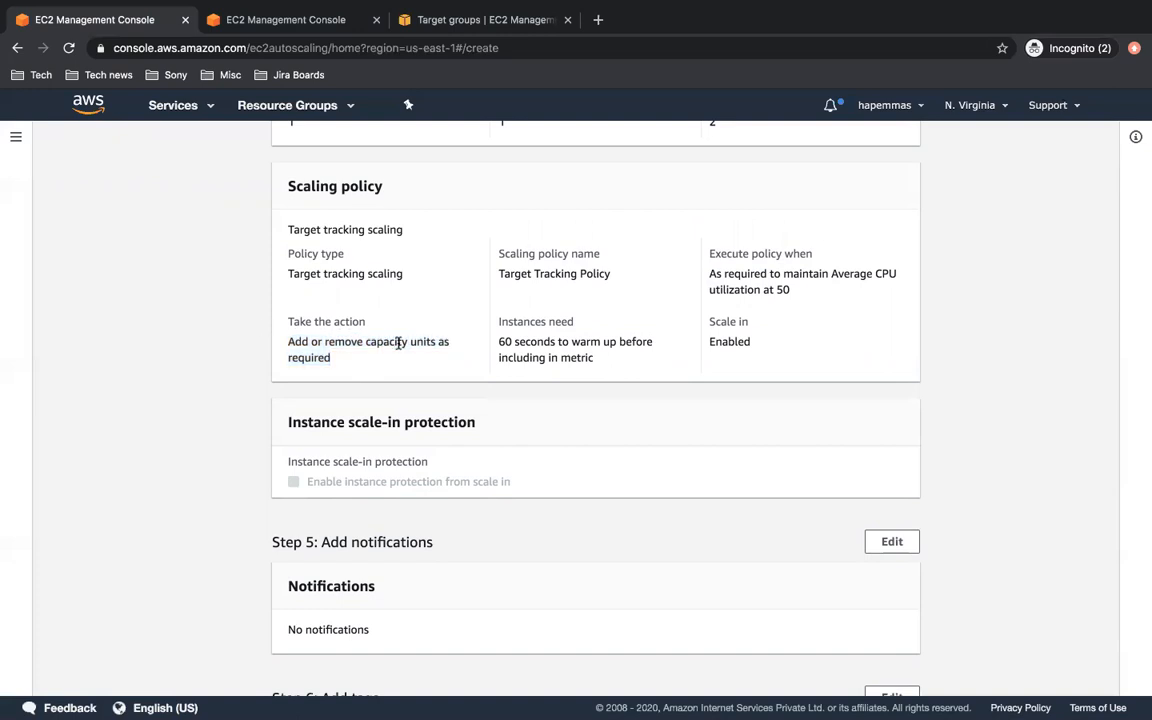
drag(497, 341, 602, 360)
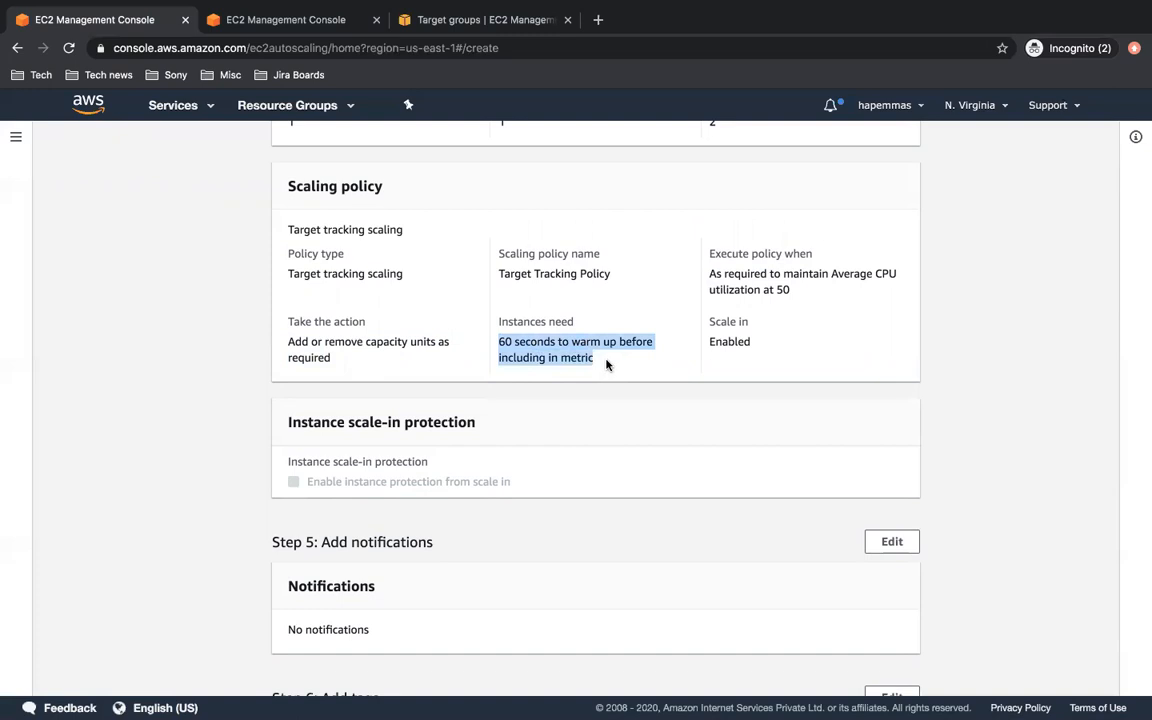
click(606, 365)
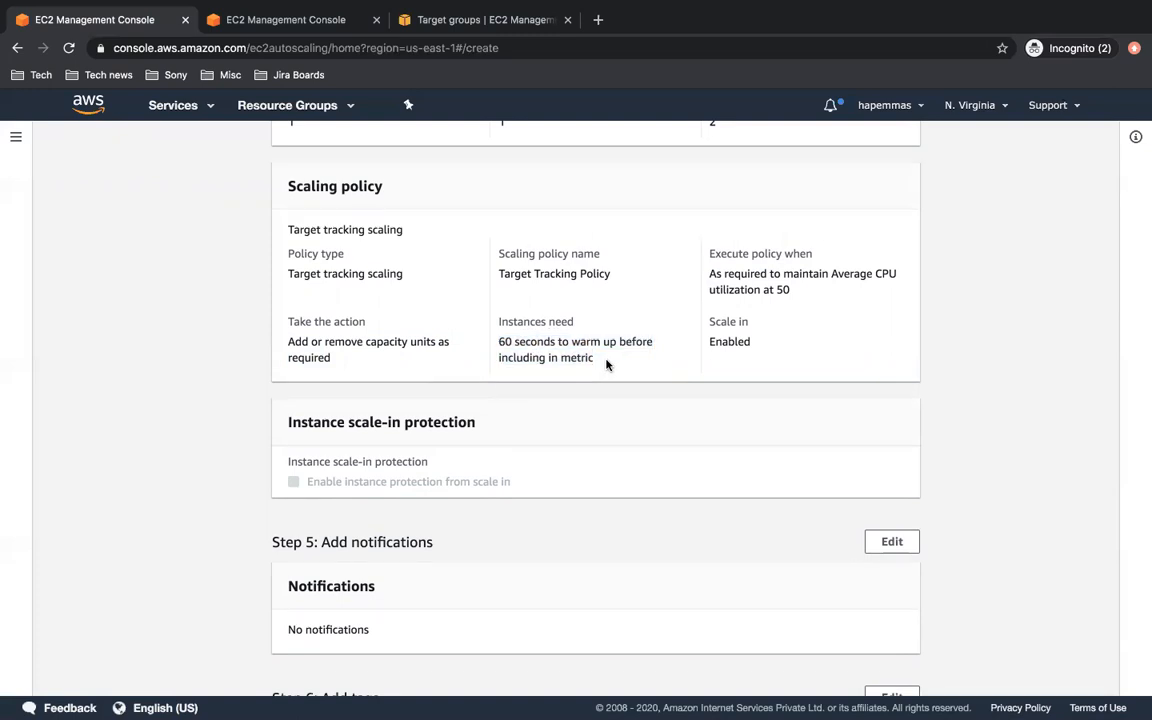
scroll(606, 365, down, 1)
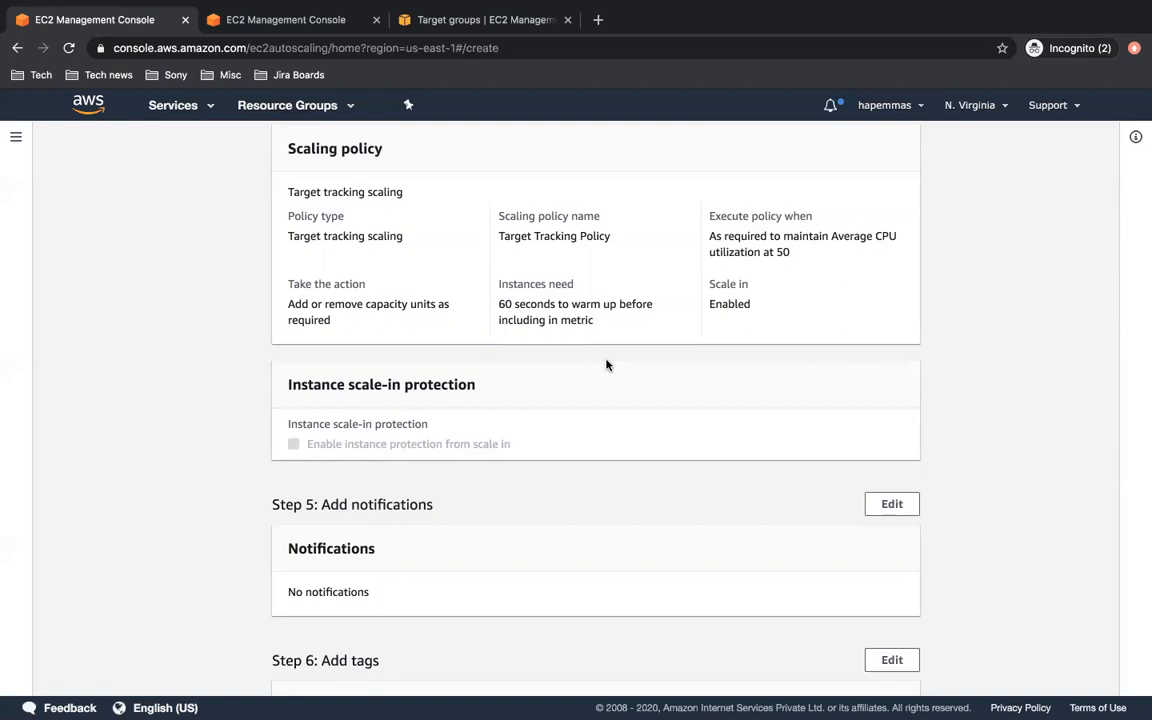
drag(709, 302, 753, 307)
click(751, 305)
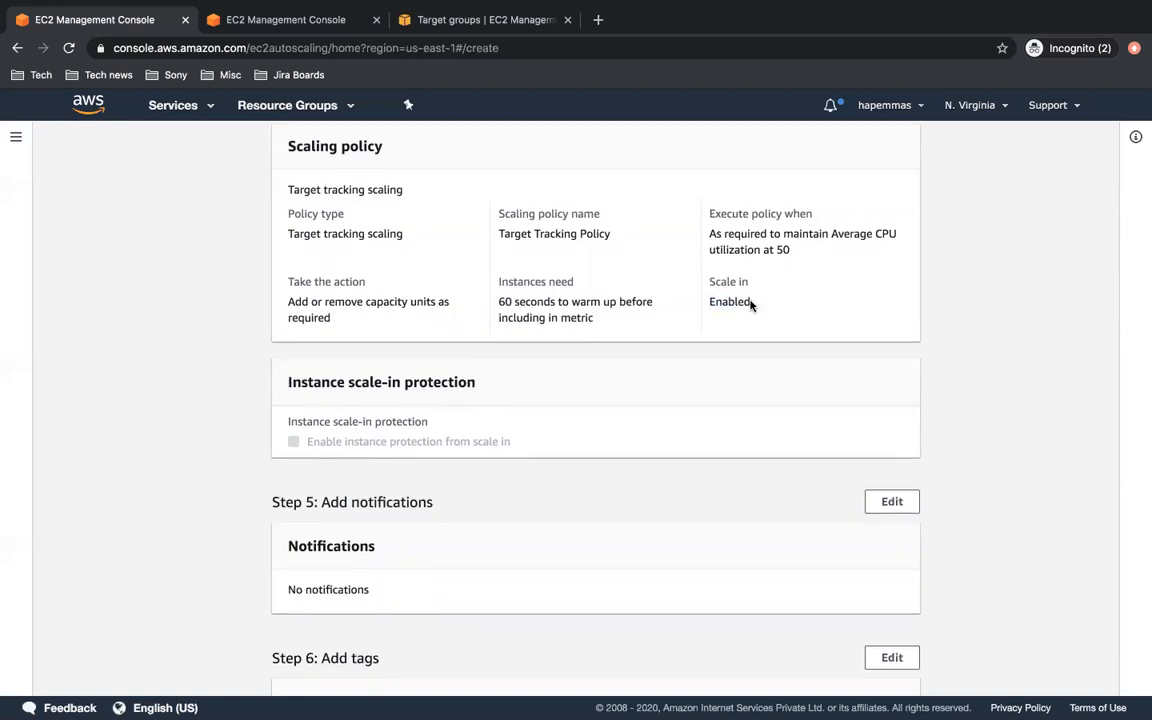
Create the Auto Scaling group from the reviewed configuration
scroll(751, 305, down, 1)
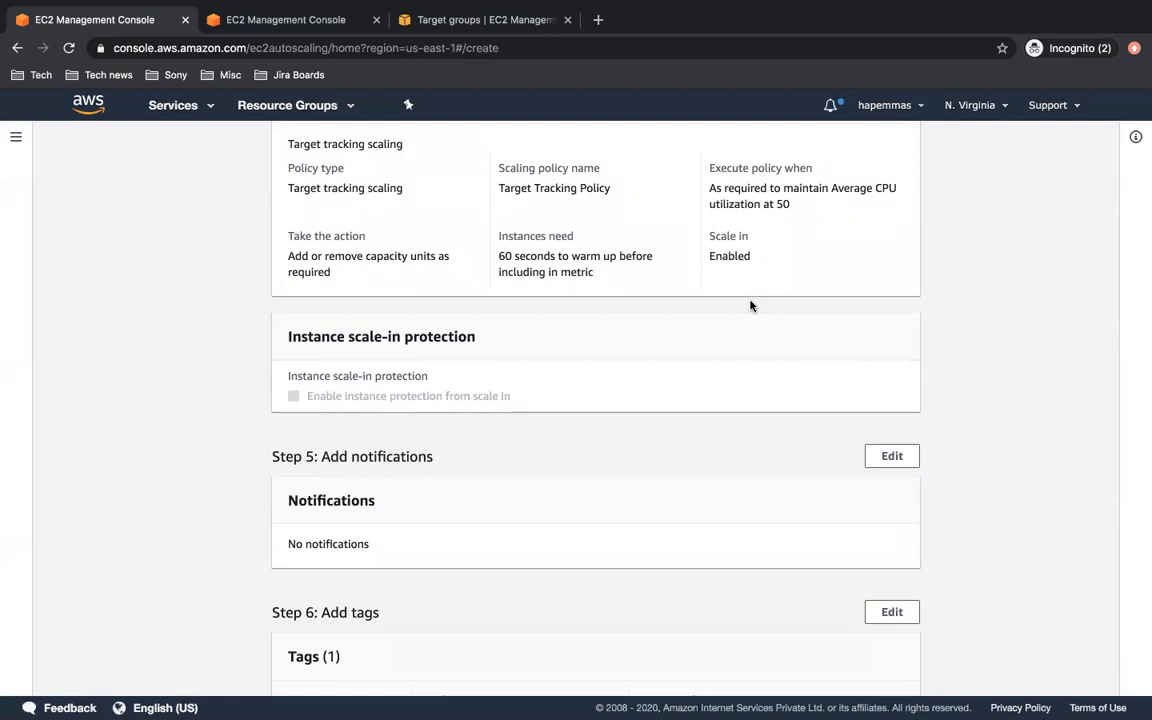
scroll(751, 305, down, 3)
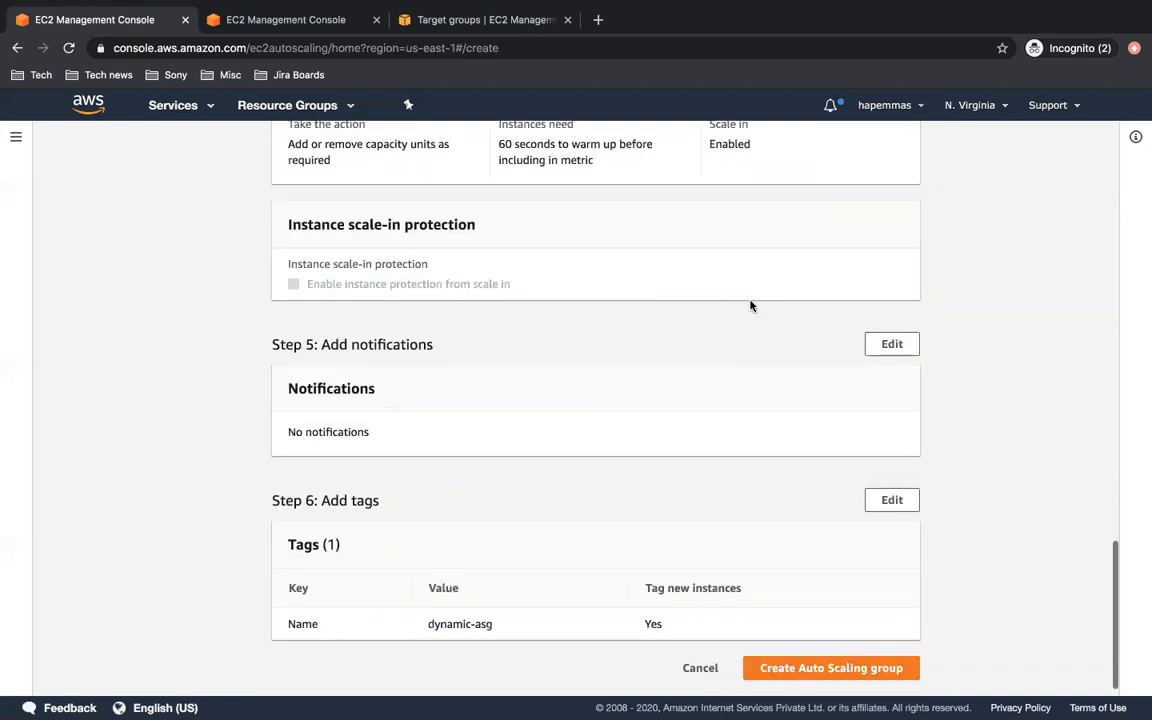
click(855, 651)
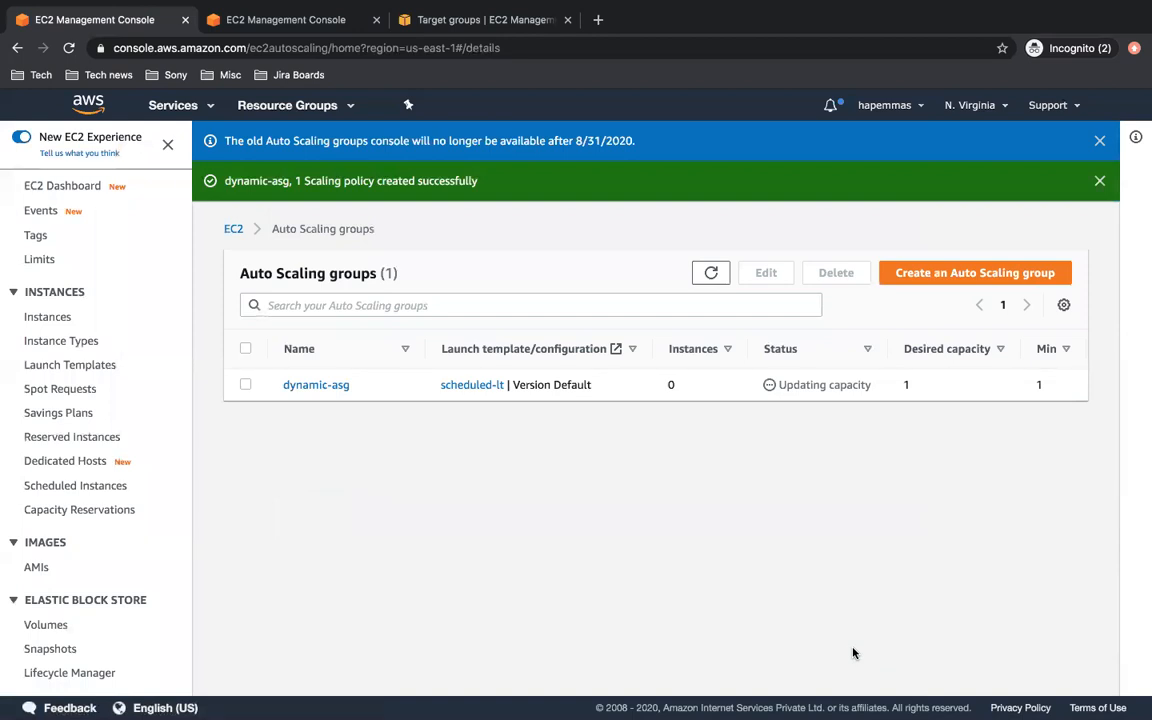
Open the dynamic-asg group and inspect its configuration details and activity history
click(335, 390)
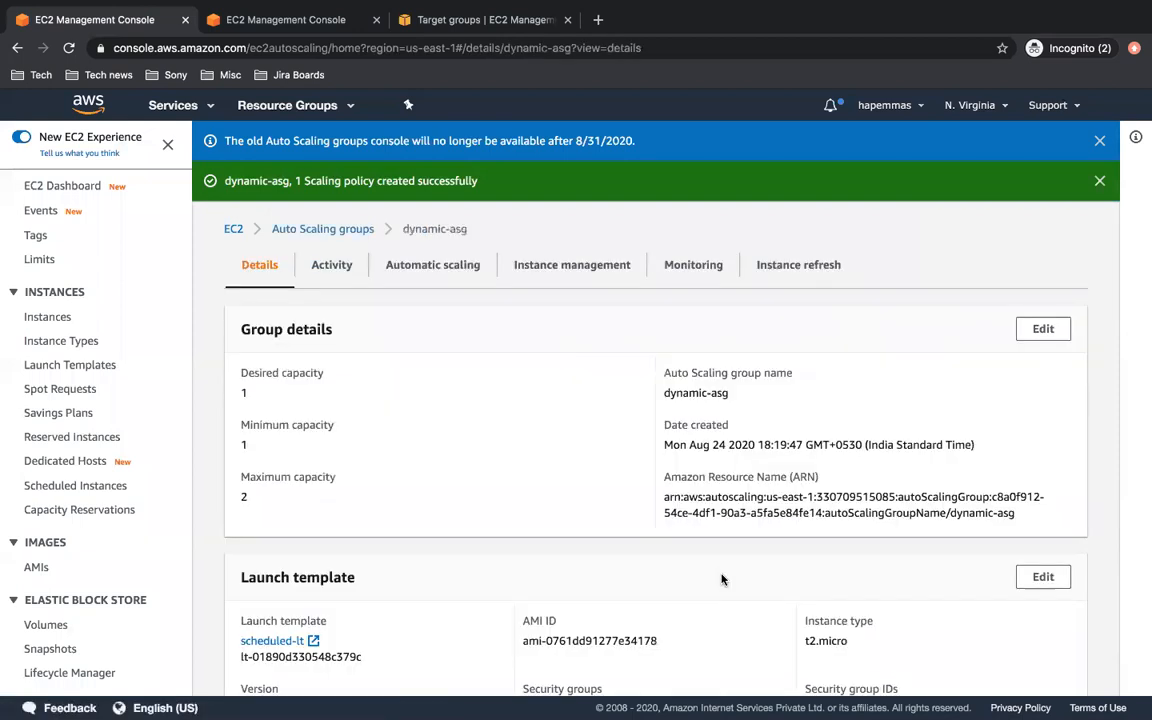
scroll(722, 579, down, 10)
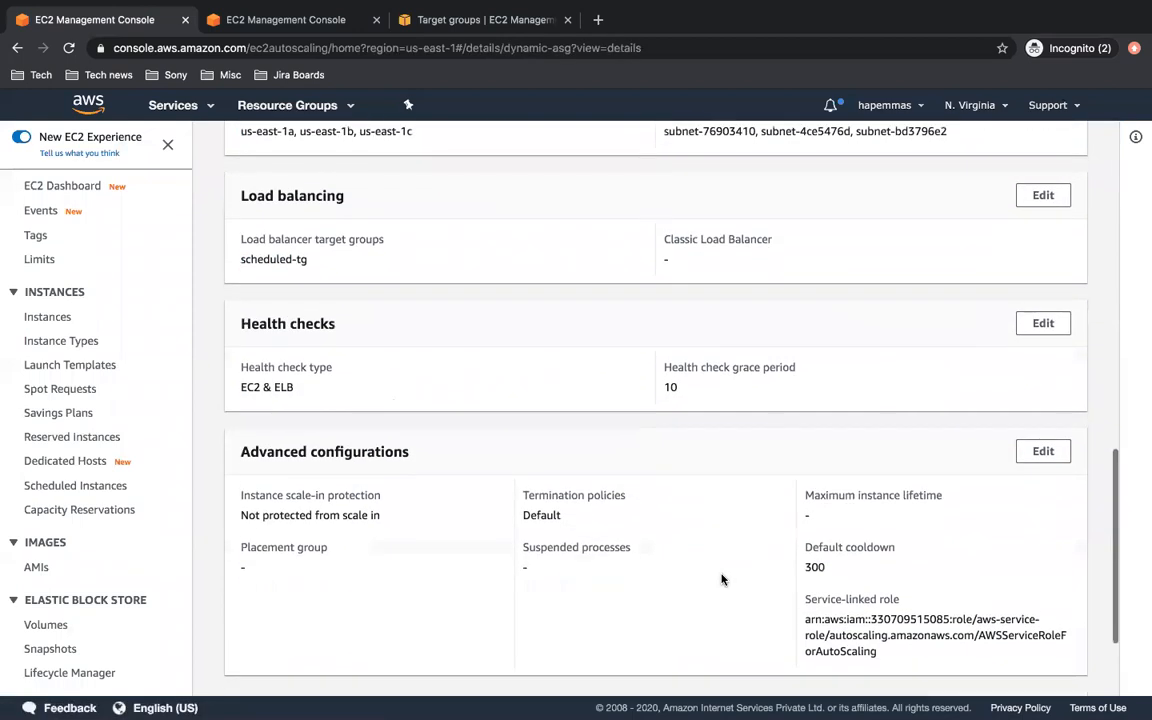
scroll(722, 579, up, 10)
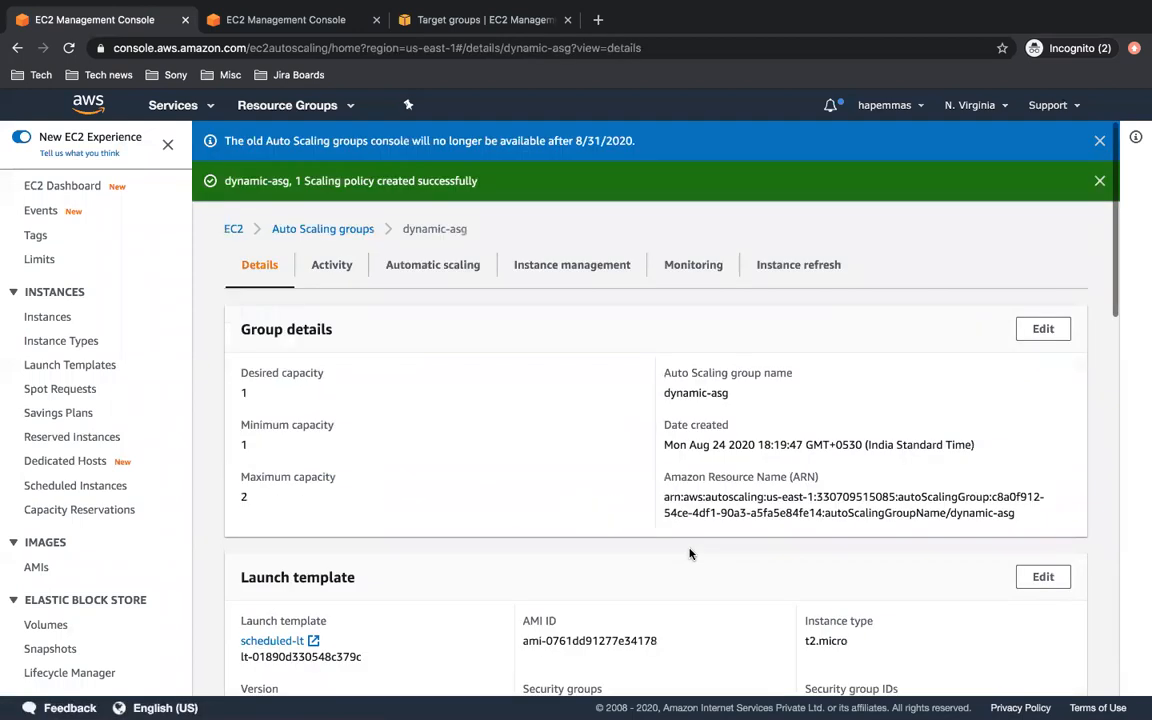
click(334, 268)
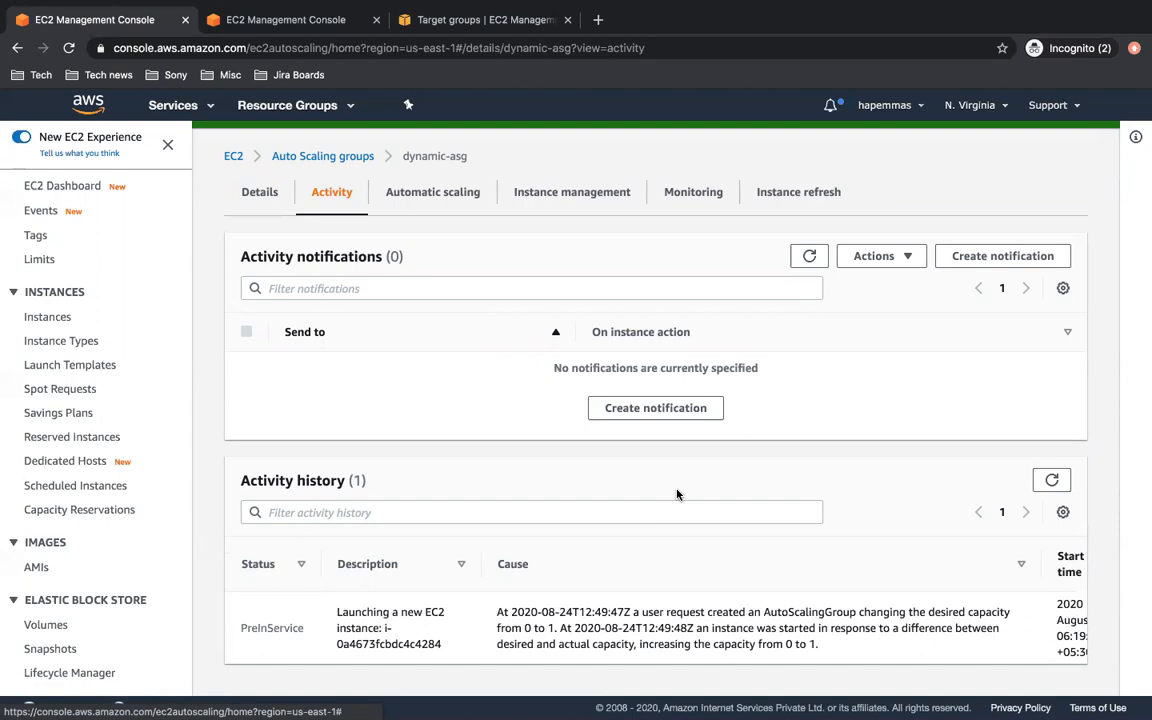
Examine the EC2 CloudWatch monitoring graphs of the dynamic-asg group, from CPU utilization through the status checks
click(680, 200)
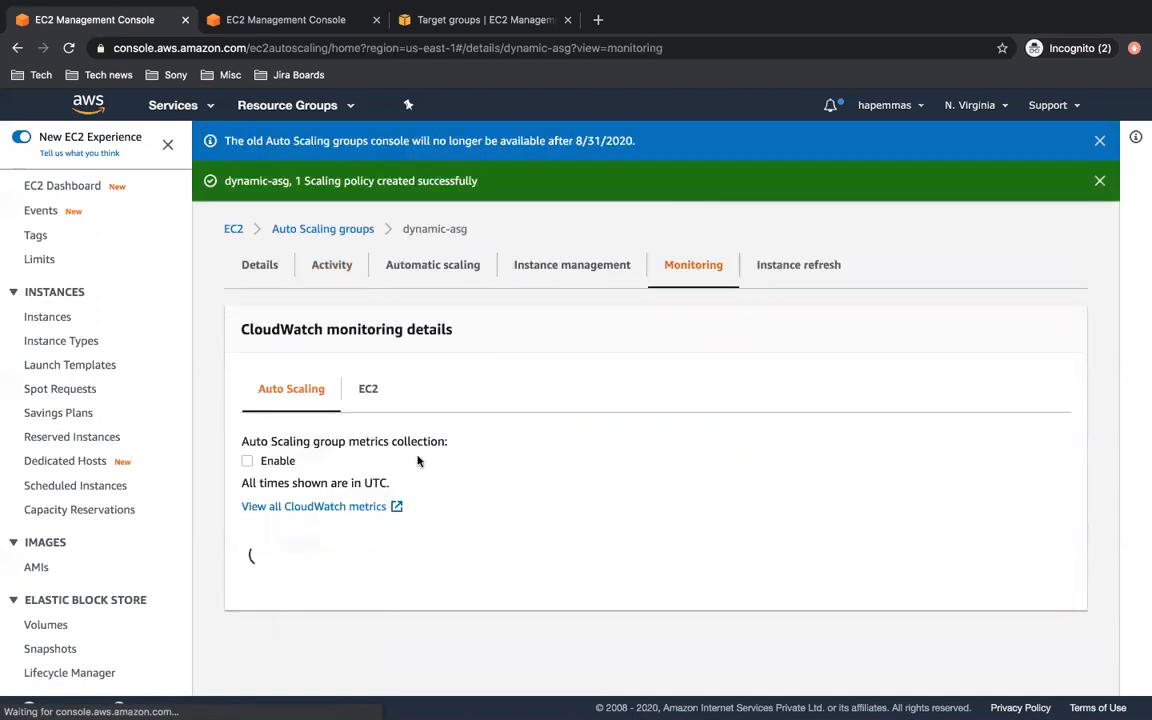
click(367, 392)
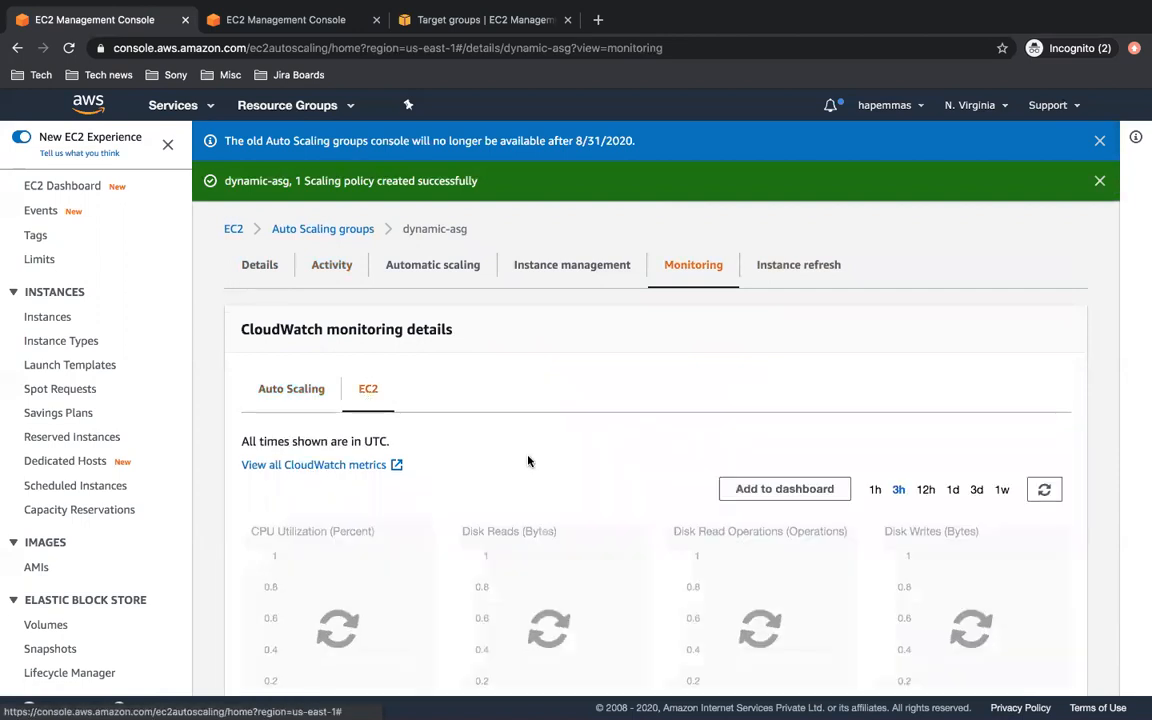
scroll(528, 459, down, 2)
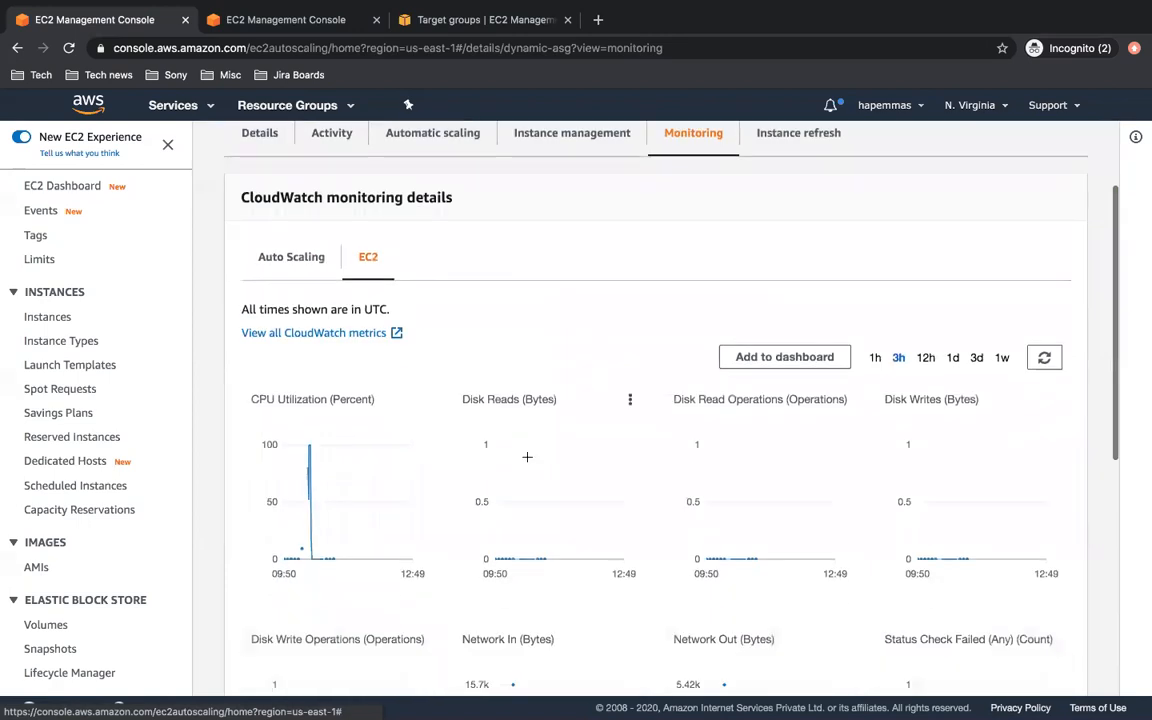
scroll(527, 457, down, 2)
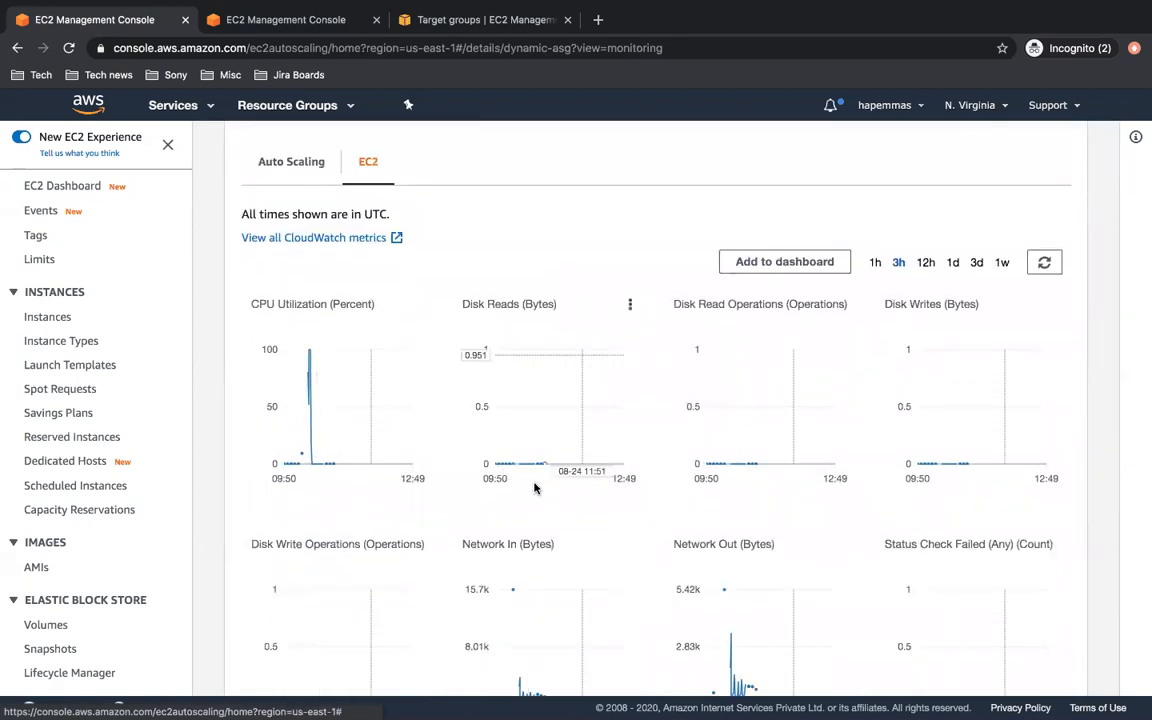
scroll(794, 643, down, 3)
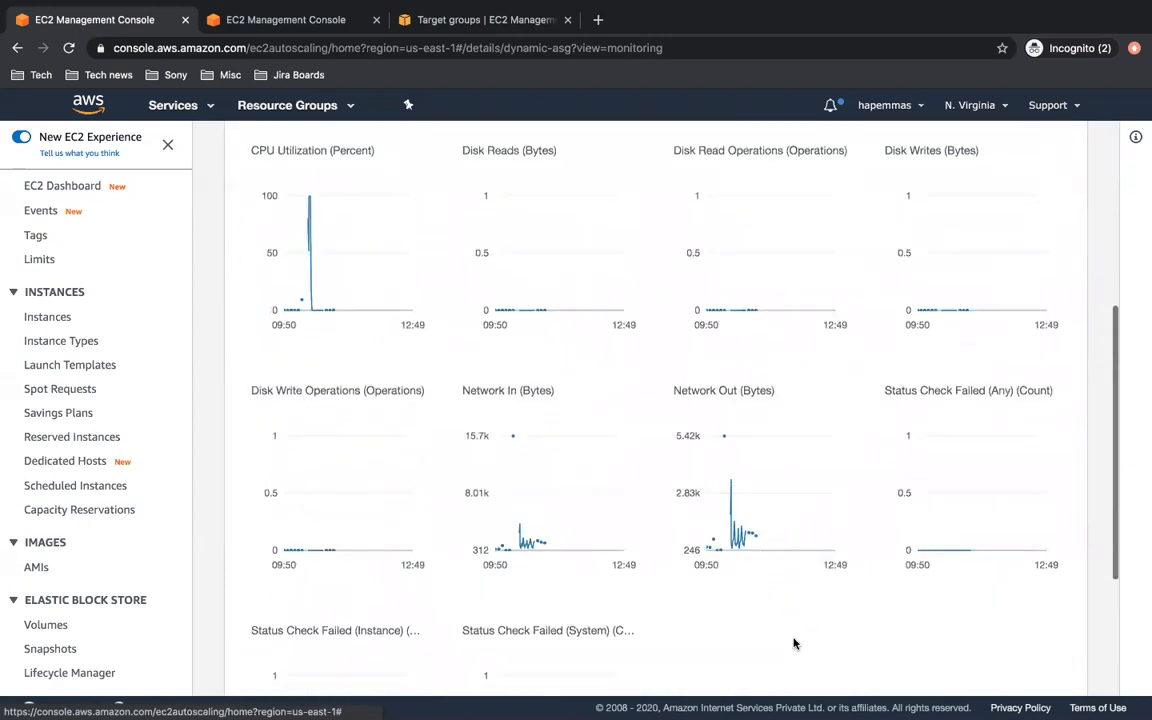
scroll(784, 581, down, 4)
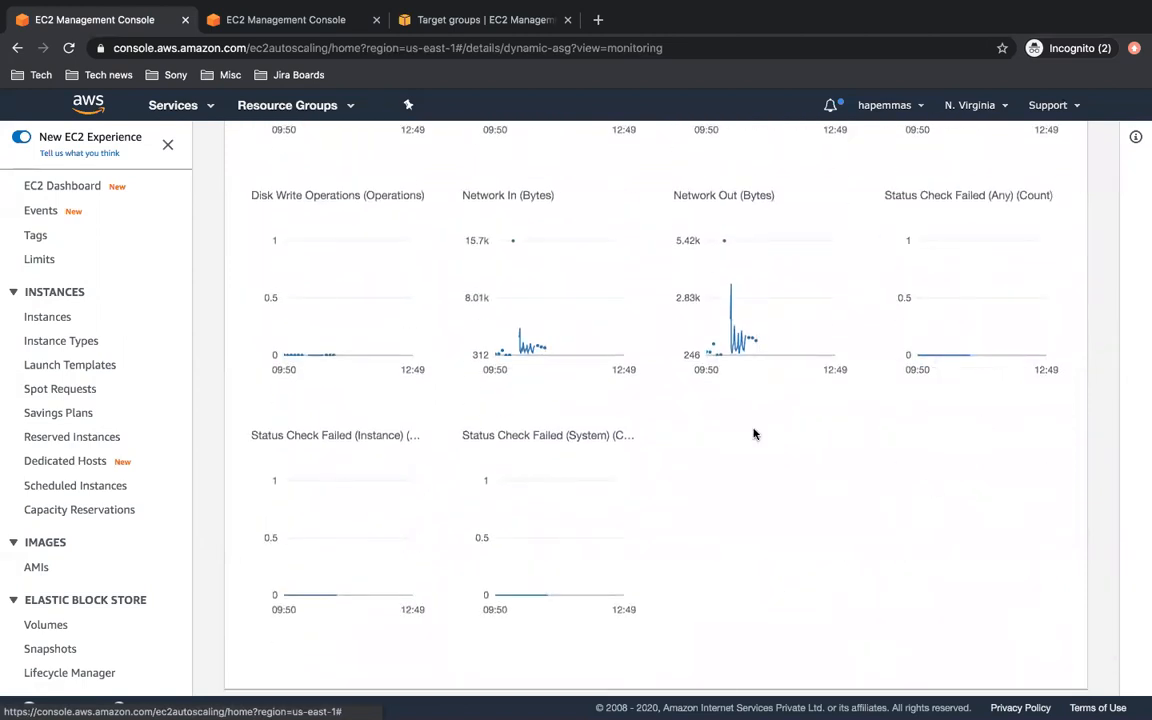
scroll(754, 433, down, 1)
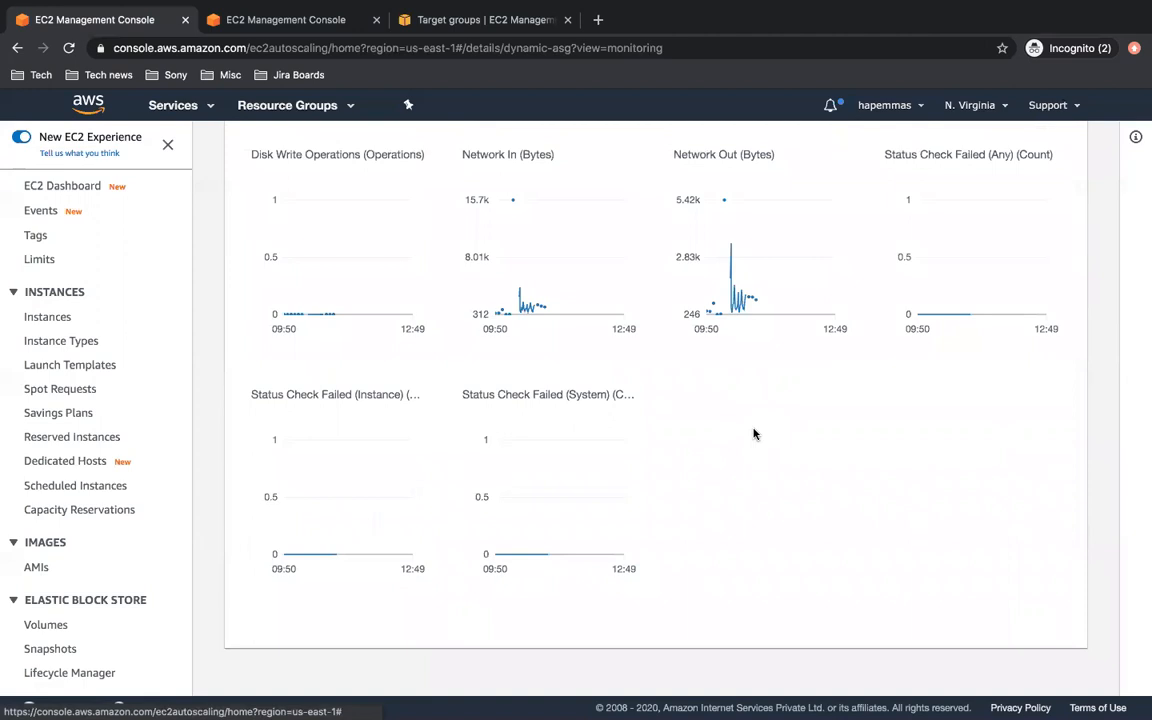
scroll(754, 433, up, 1)
scroll(754, 432, up, 2)
scroll(754, 430, up, 4)
scroll(754, 433, up, 3)
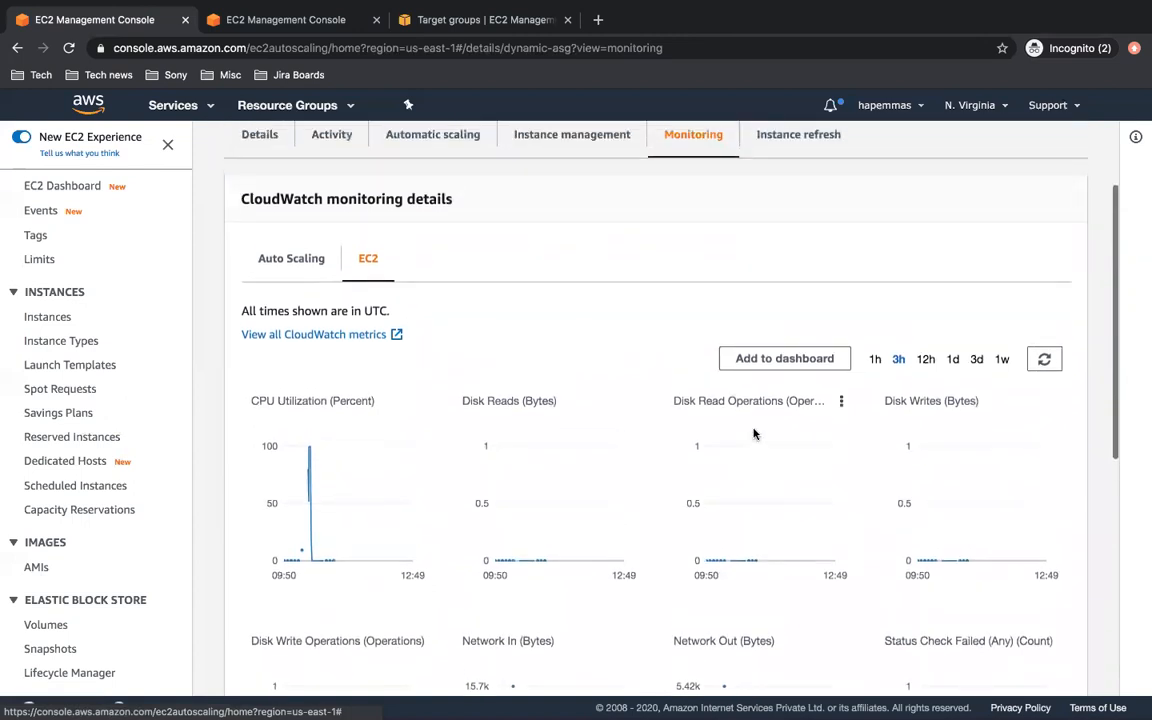
scroll(754, 433, up, 3)
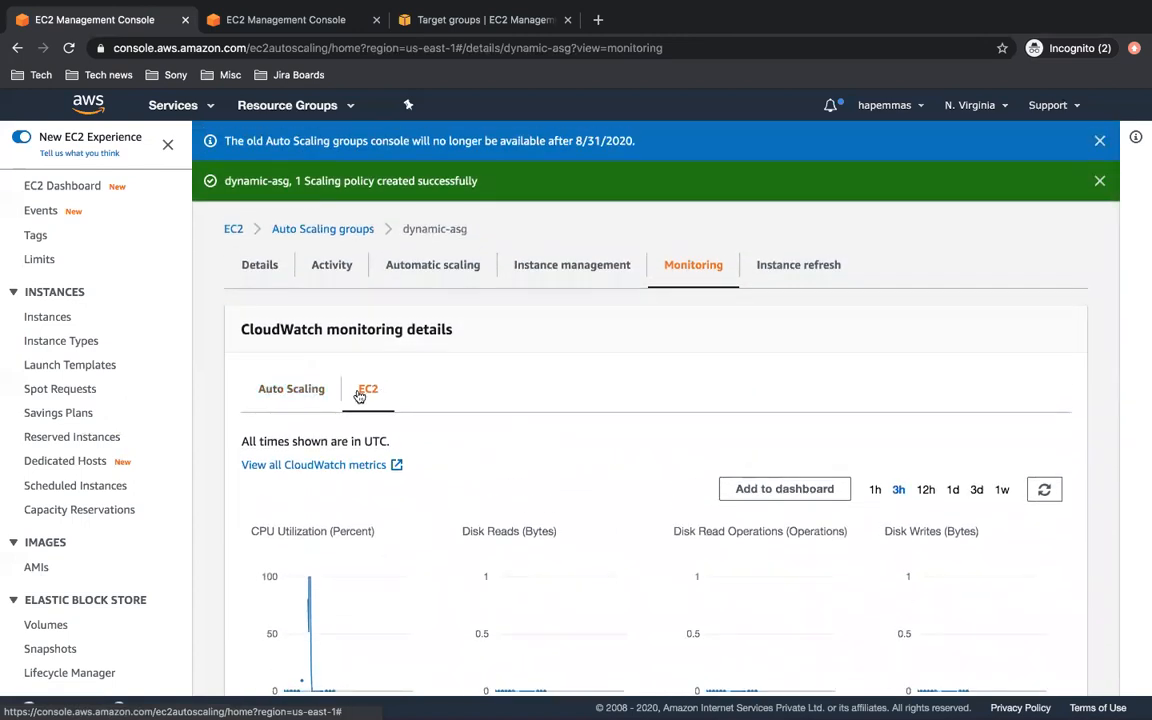
Show the EC2 monitoring graphs for the 1h range, check them, and return to the group's activity history
scroll(359, 396, down, 1)
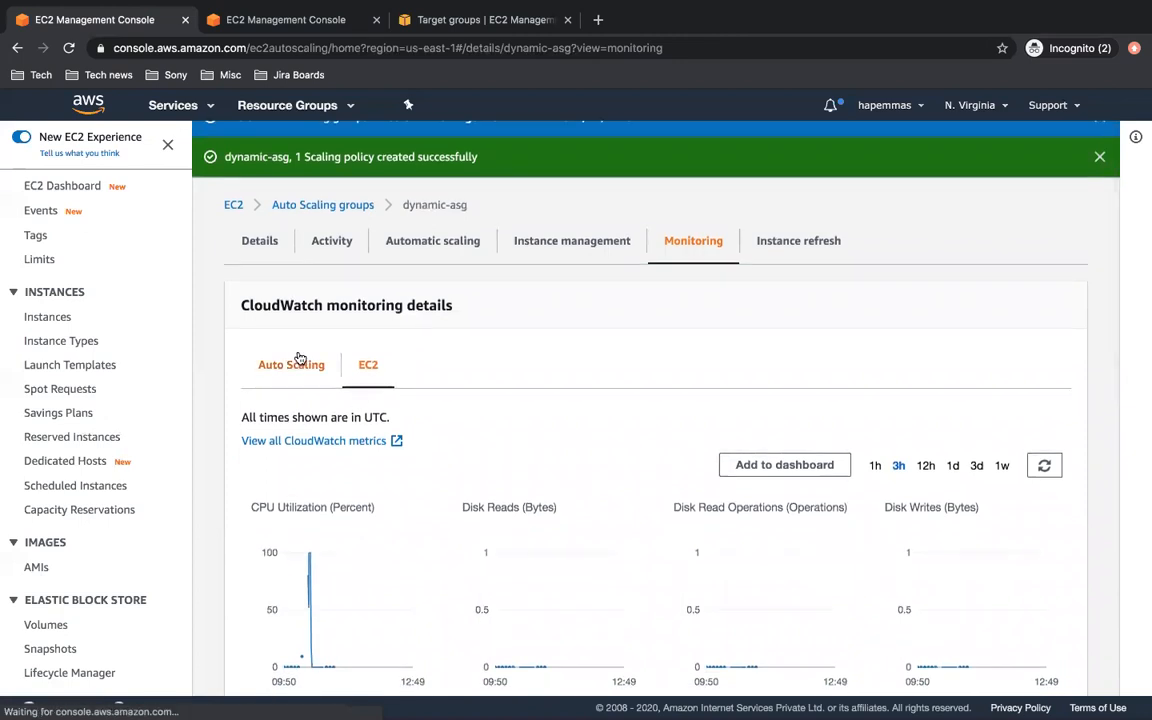
click(299, 360)
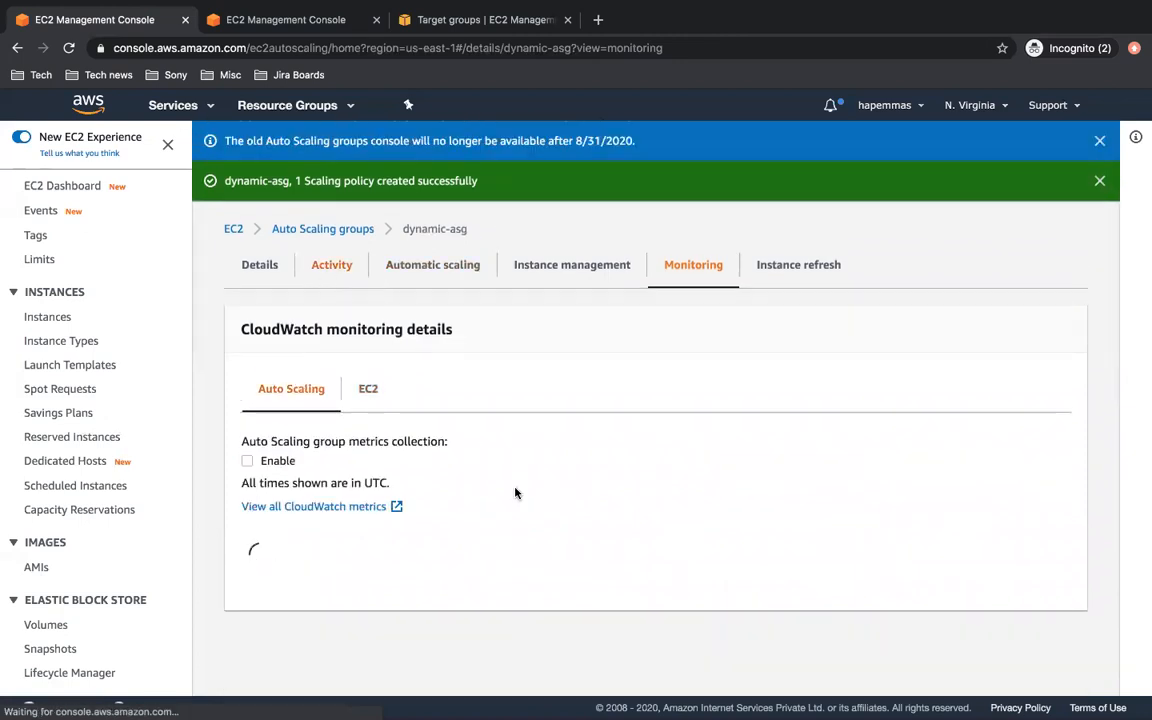
click(372, 393)
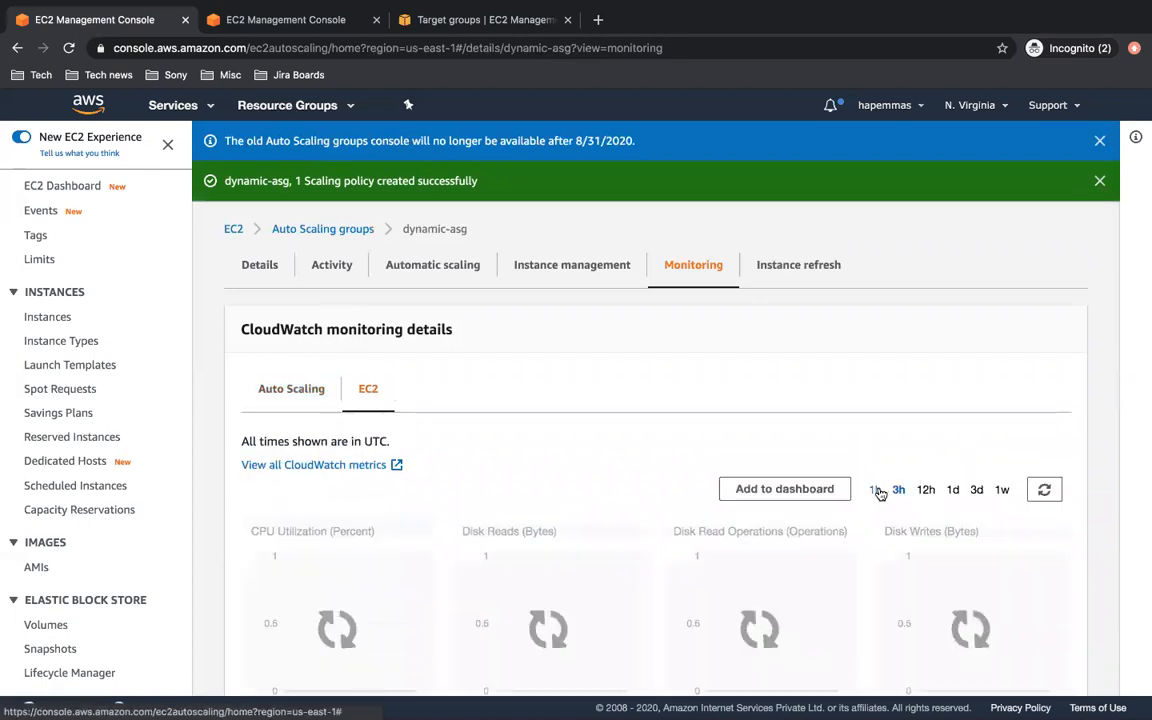
click(876, 490)
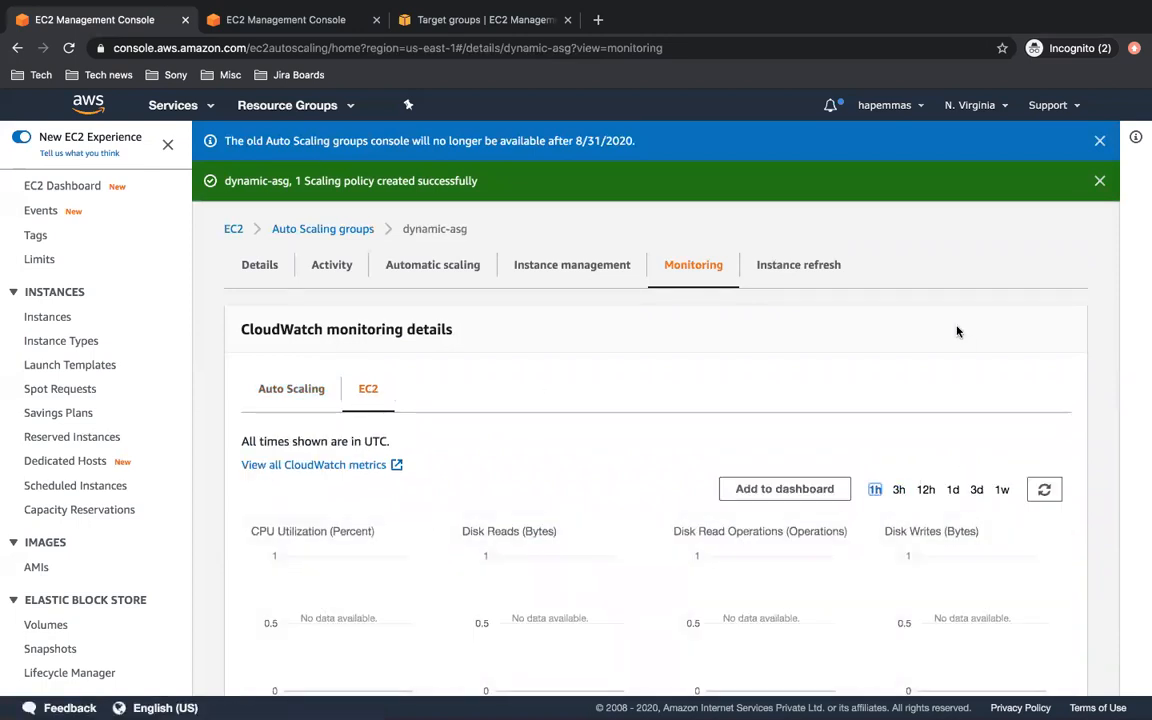
scroll(797, 380, down, 4)
scroll(797, 380, up, 4)
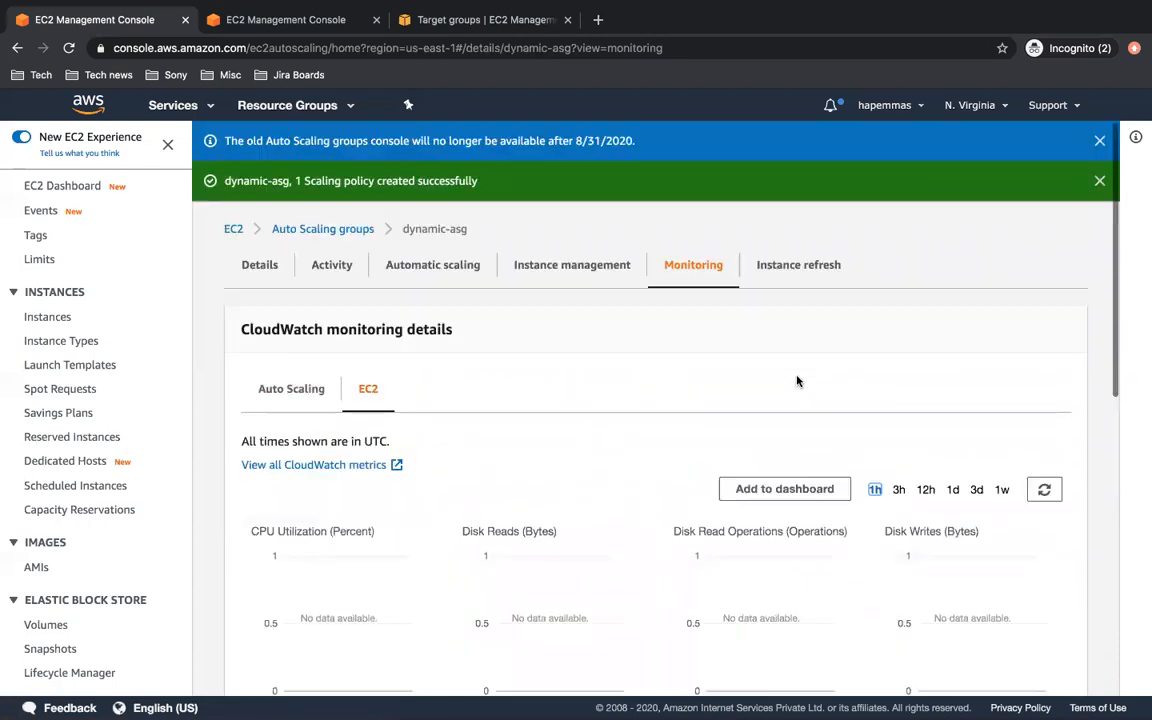
click(330, 266)
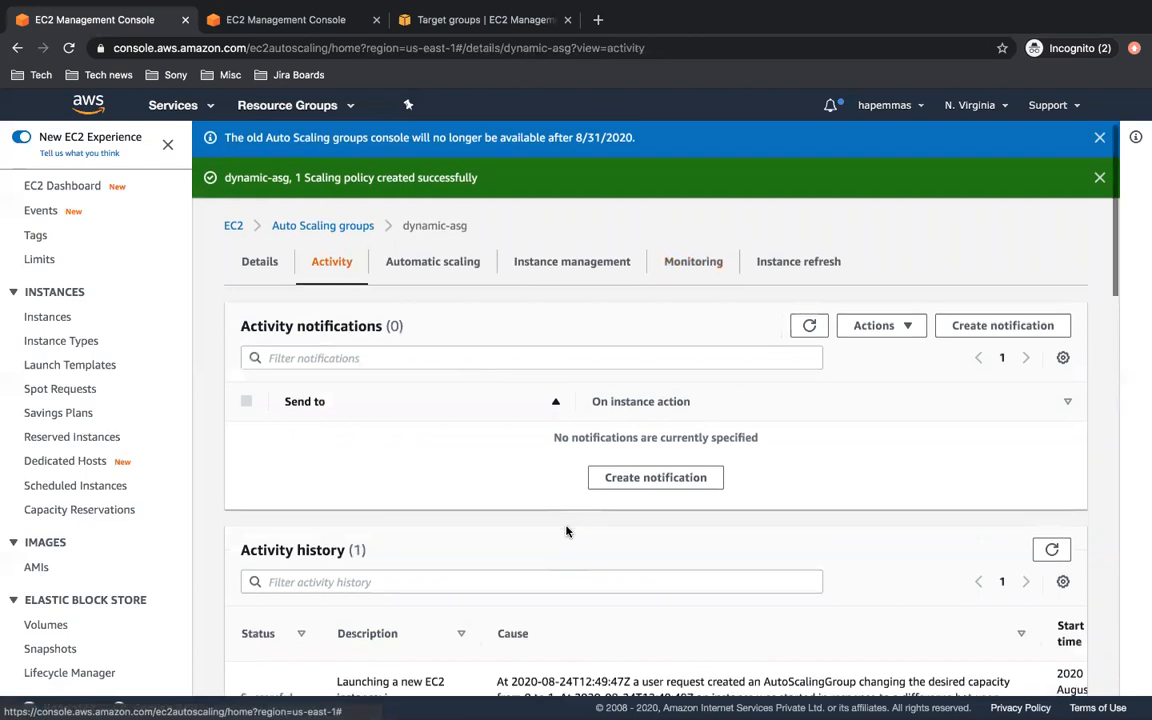
Open the EC2 instances list in the second browser tab and copy the dynamic-asg instance's IPv4 public IP
click(300, 20)
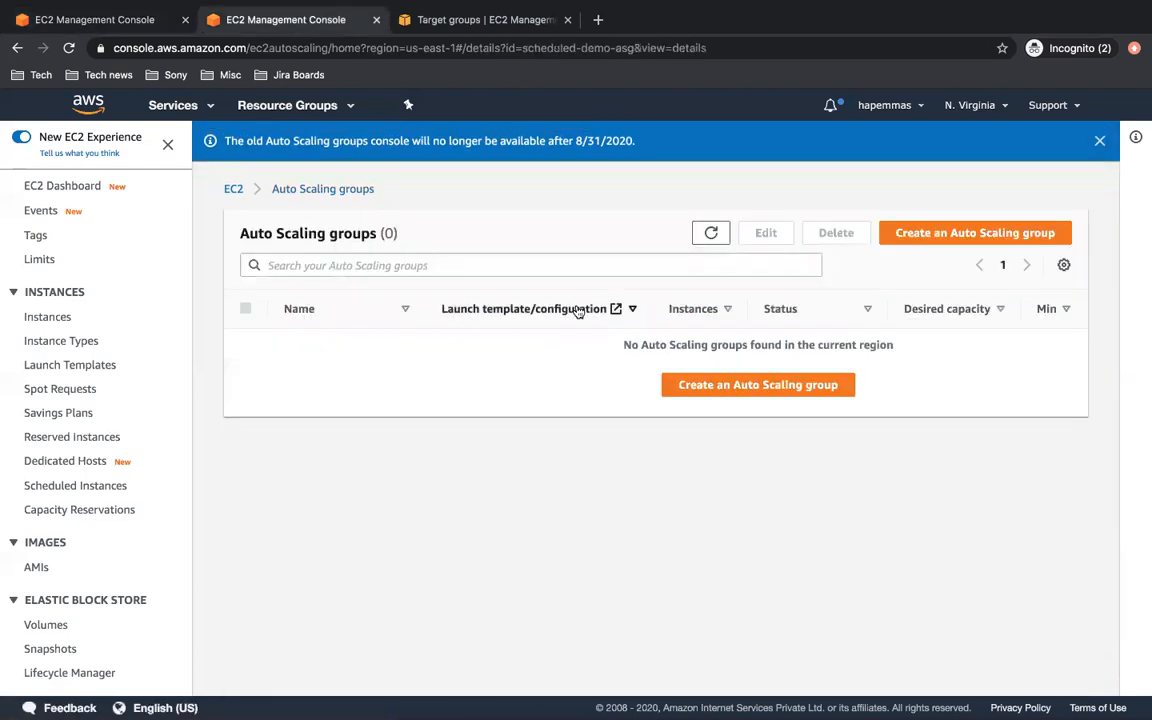
click(50, 322)
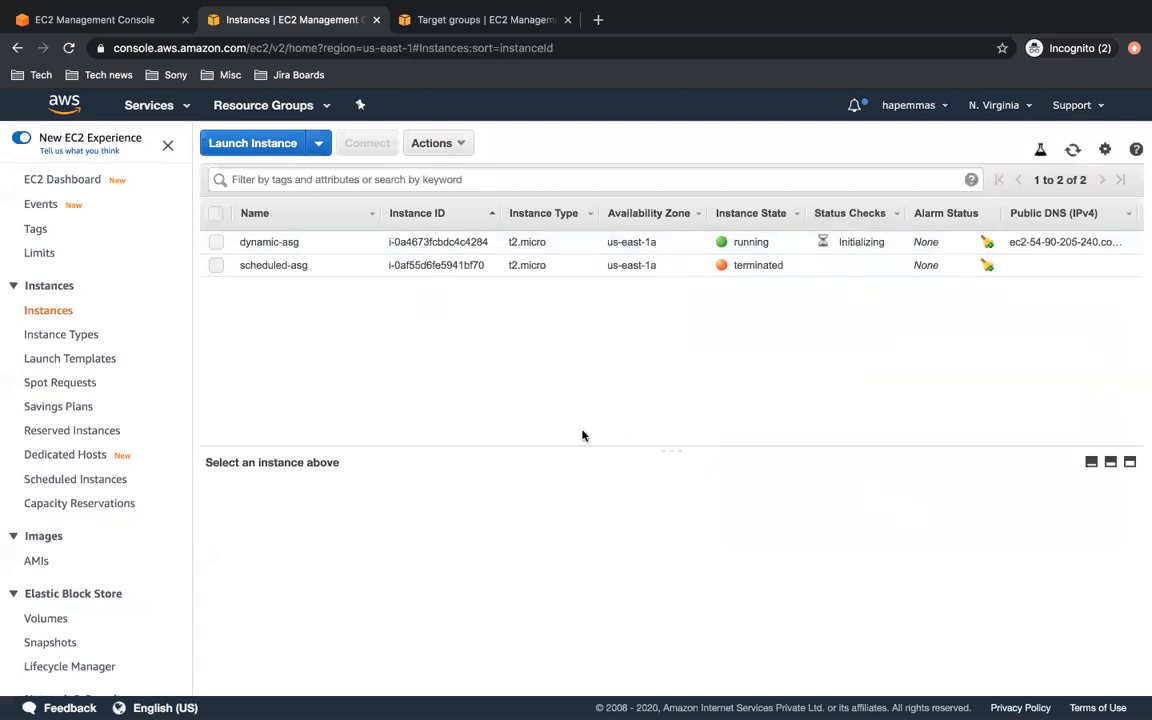
click(216, 243)
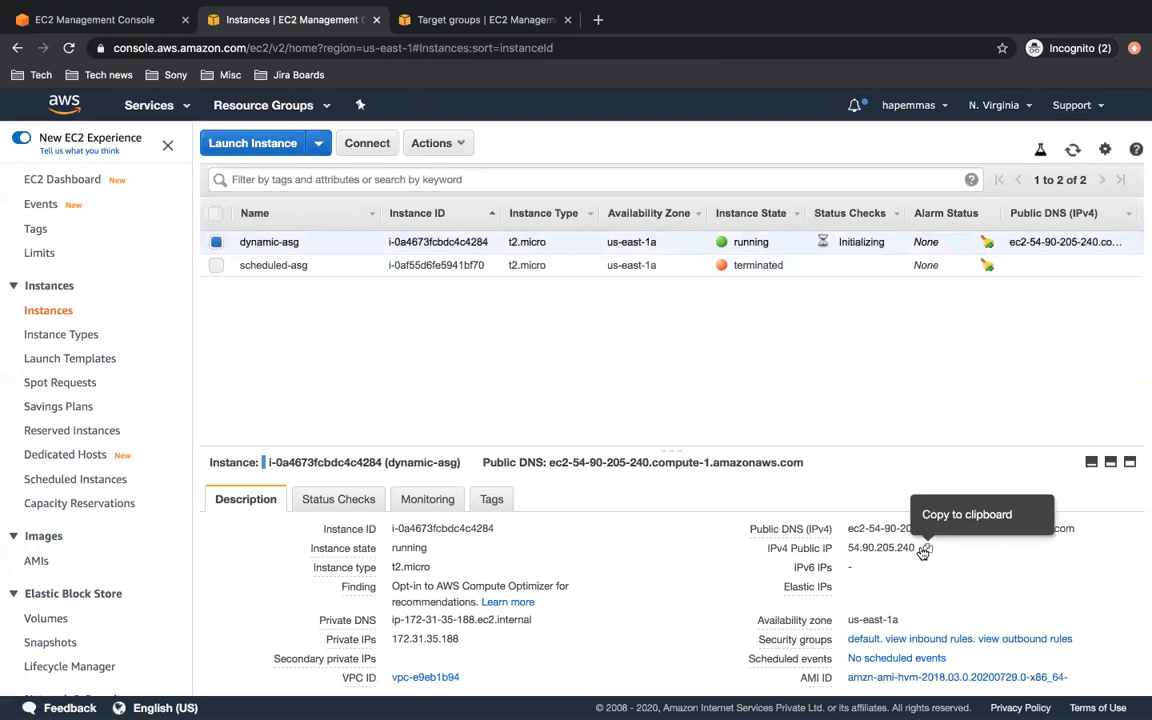
click(928, 550)
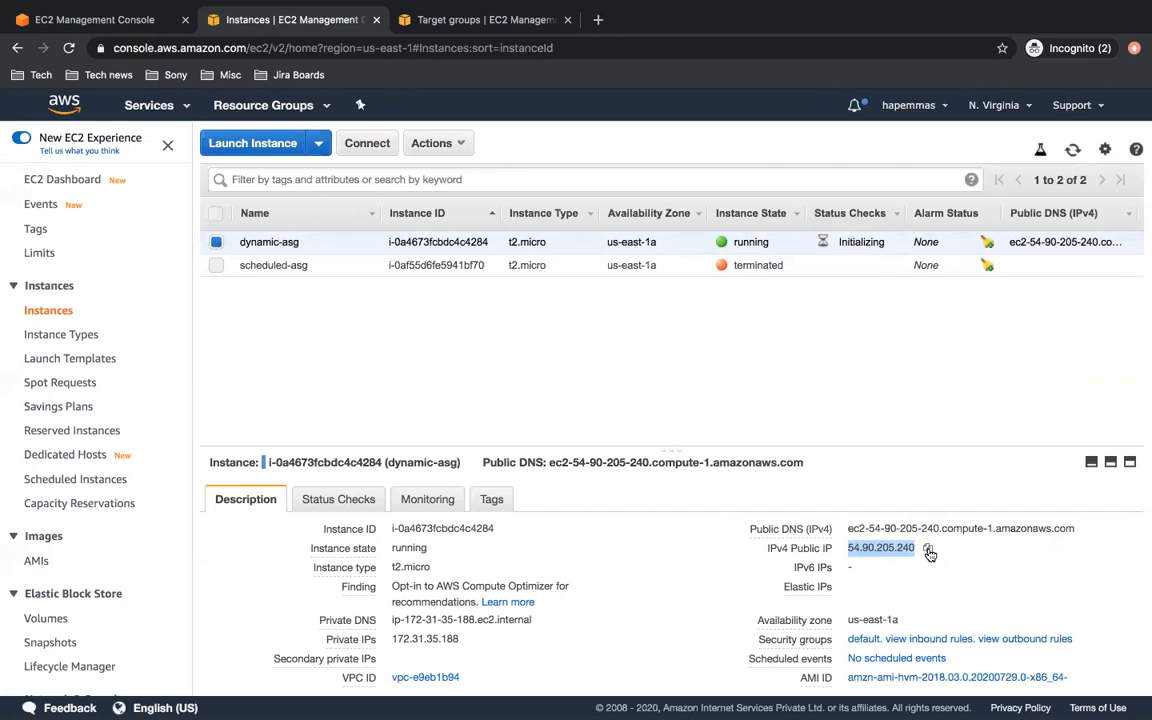
Exit the PowerPoint slide show, minimize its window and bring up the Terminal window
key(ctrl+Left)
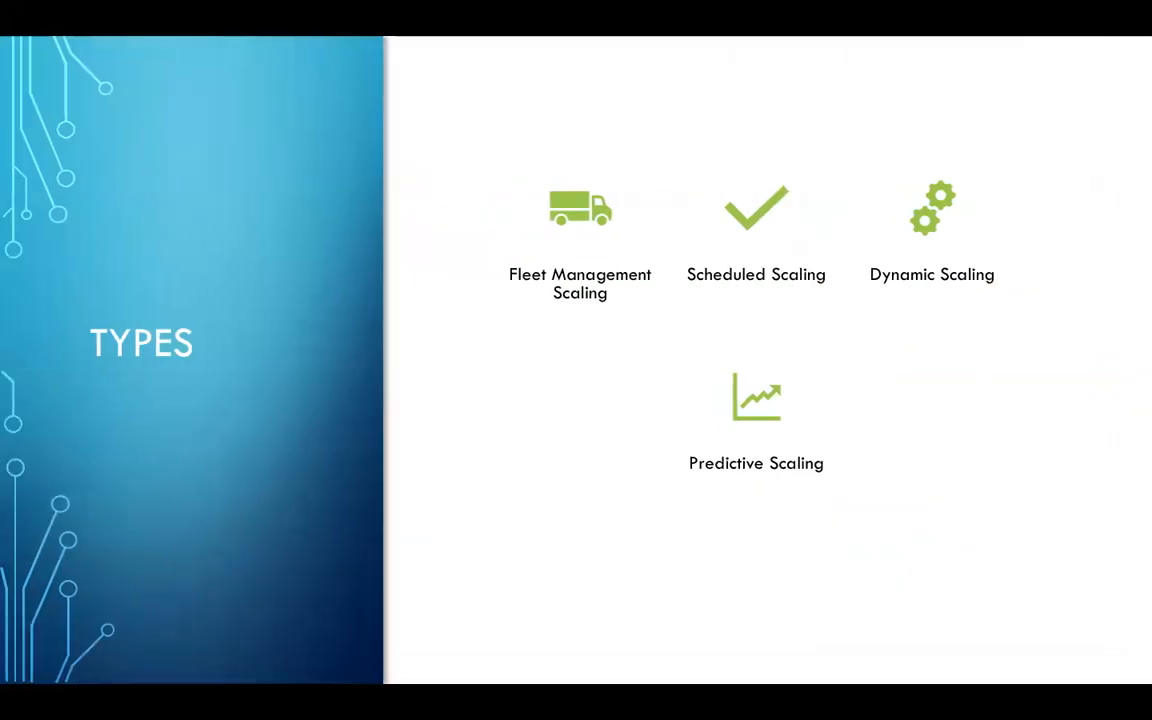
key(Escape)
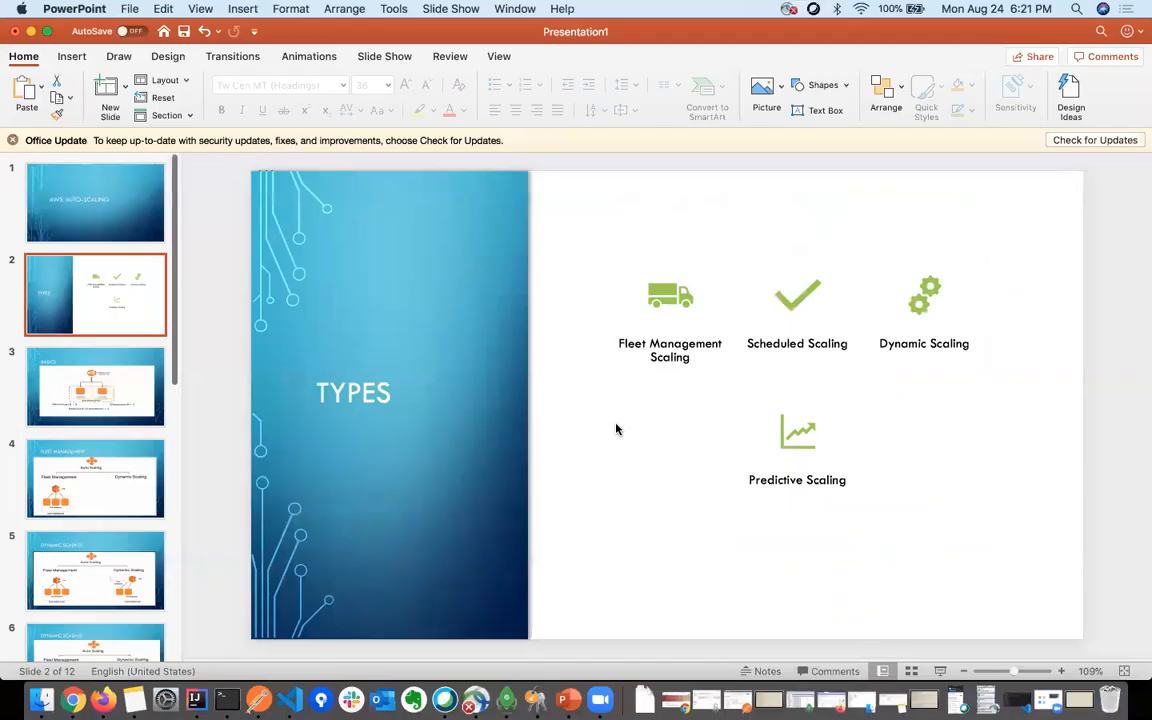
click(31, 31)
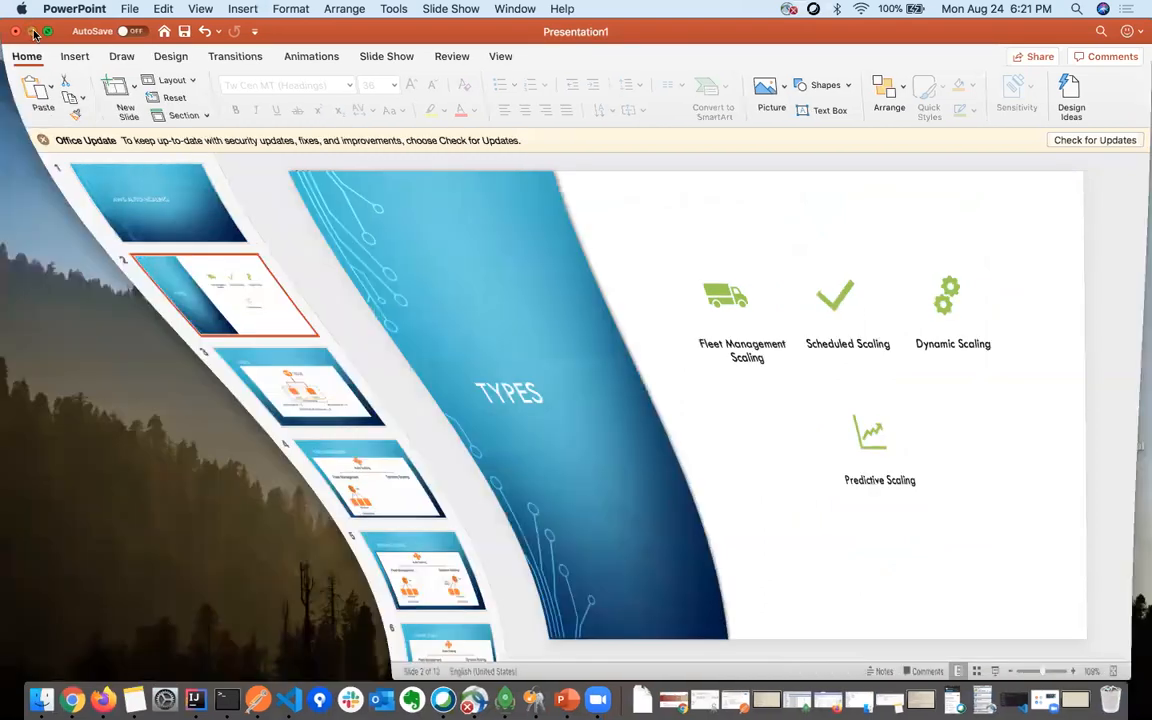
click(1065, 696)
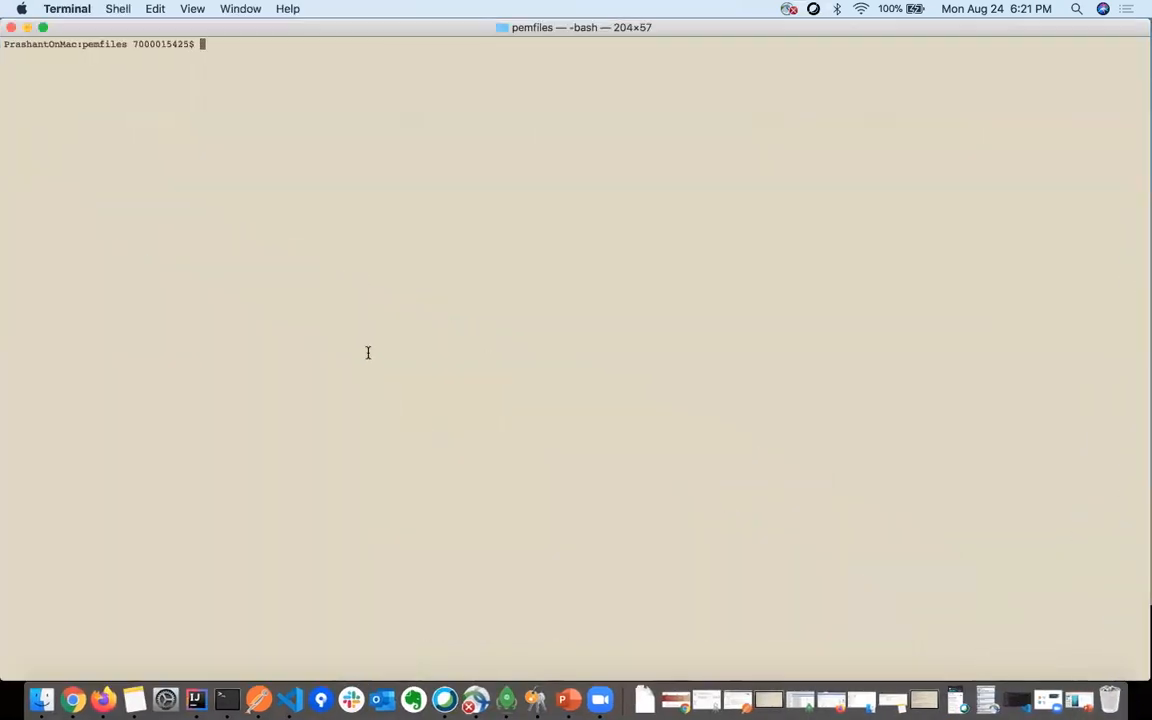
Print the working directory with pwd and list its files with ls
text(pwd)
key(Return)
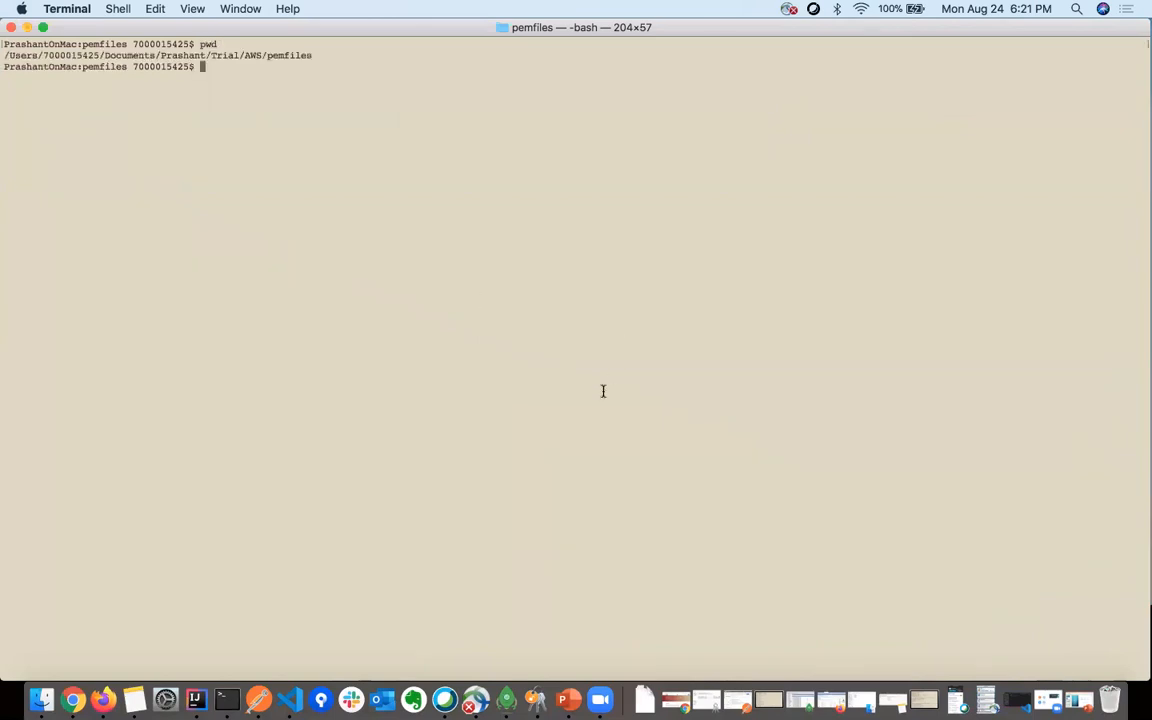
text(ls)
key(Return)
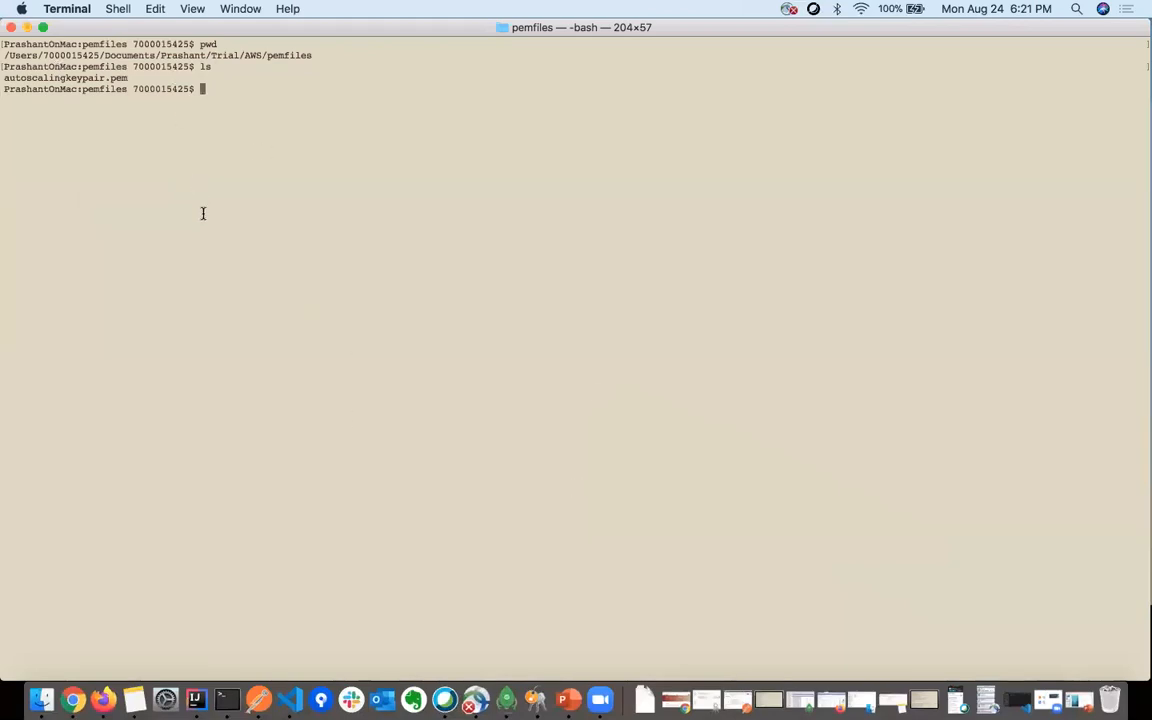
Switch to the EC2 console in the browser and refresh the instances list to check the dynamic-asg instance's status
key(ctrl+Right)
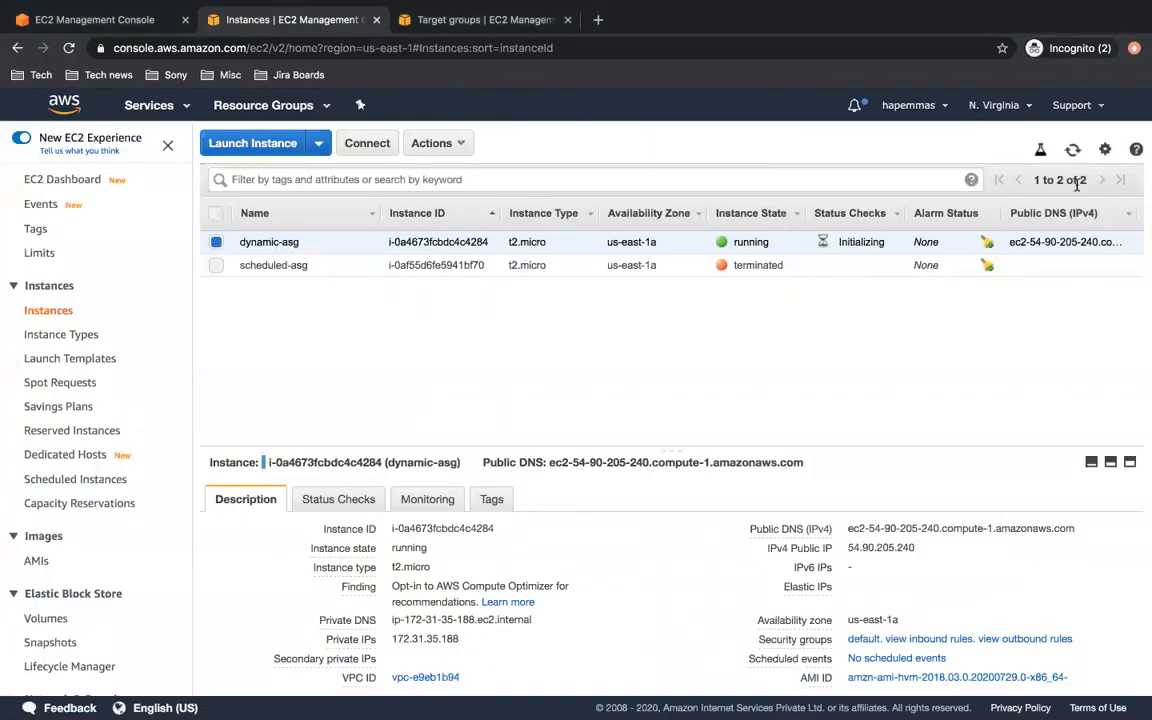
click(1072, 150)
click(1071, 151)
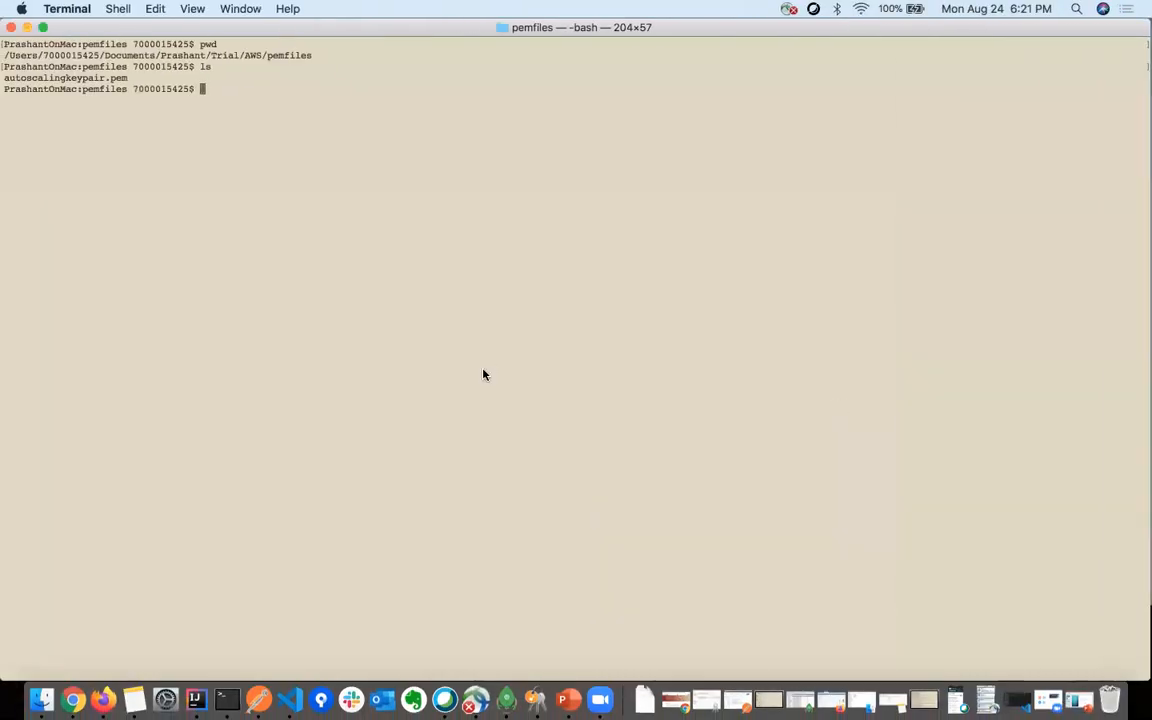
text(ssh -i au)
key(BackSpace)
key(BackSpace)
text(au)
key(Tab)
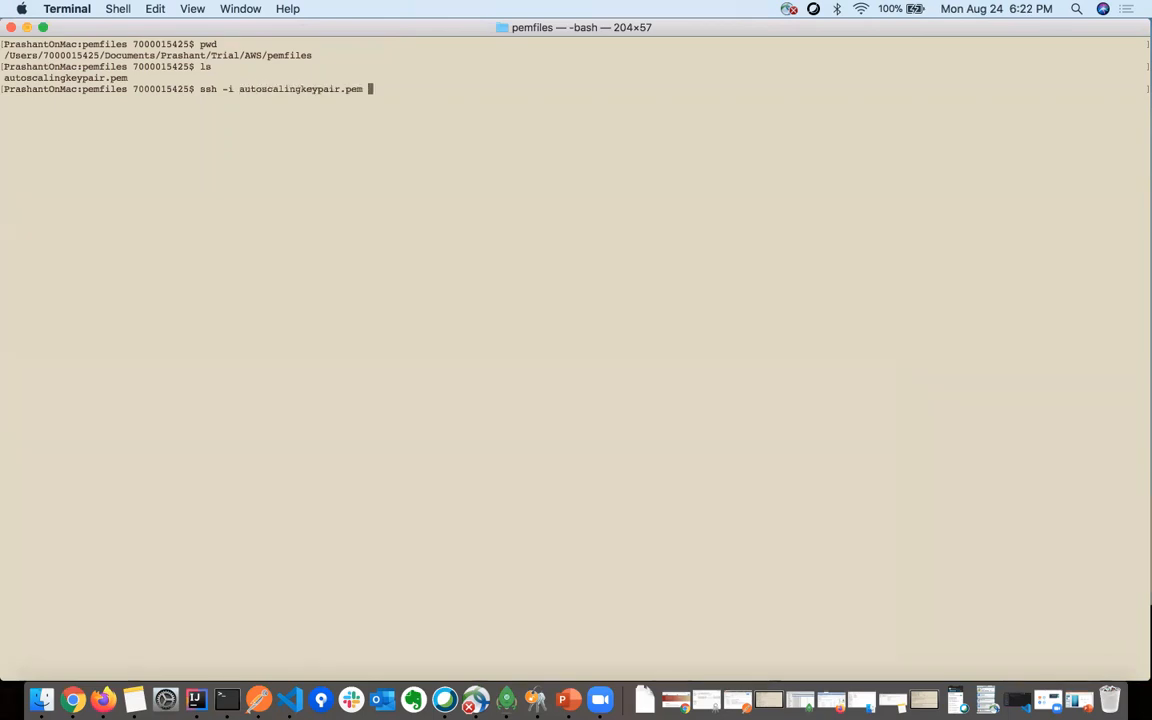
text(ec2-user@)
key(super+Tab)
click(1072, 150)
key(super+Tab)
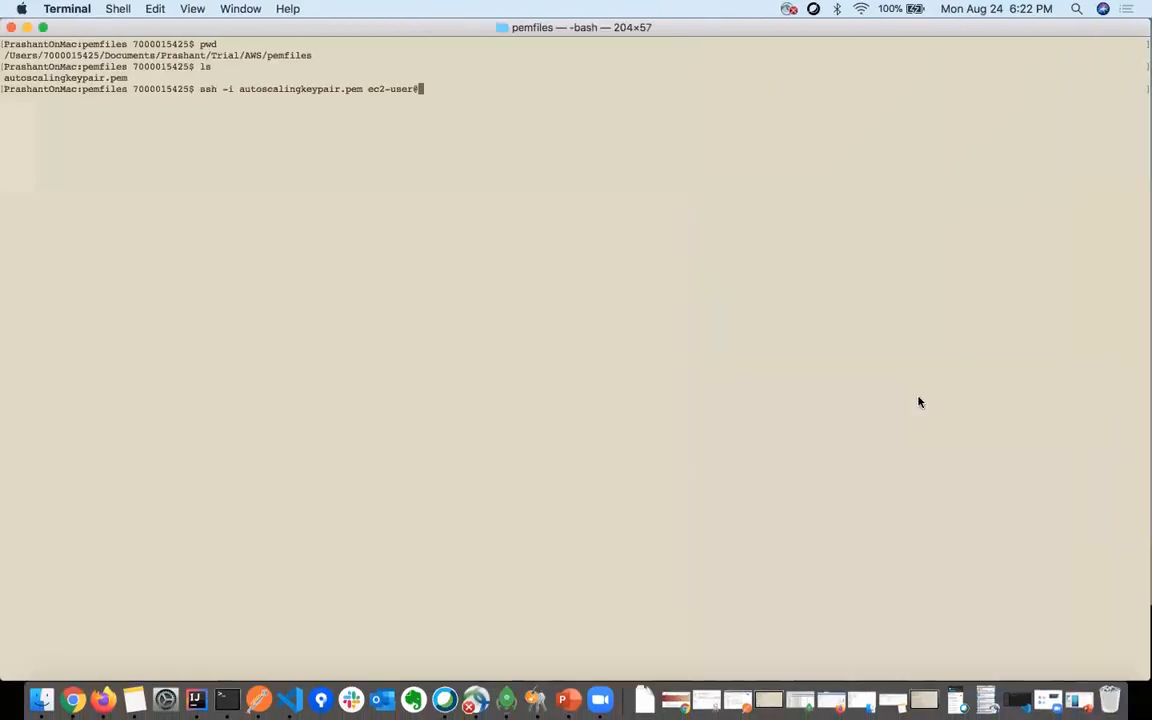
key(super+v)
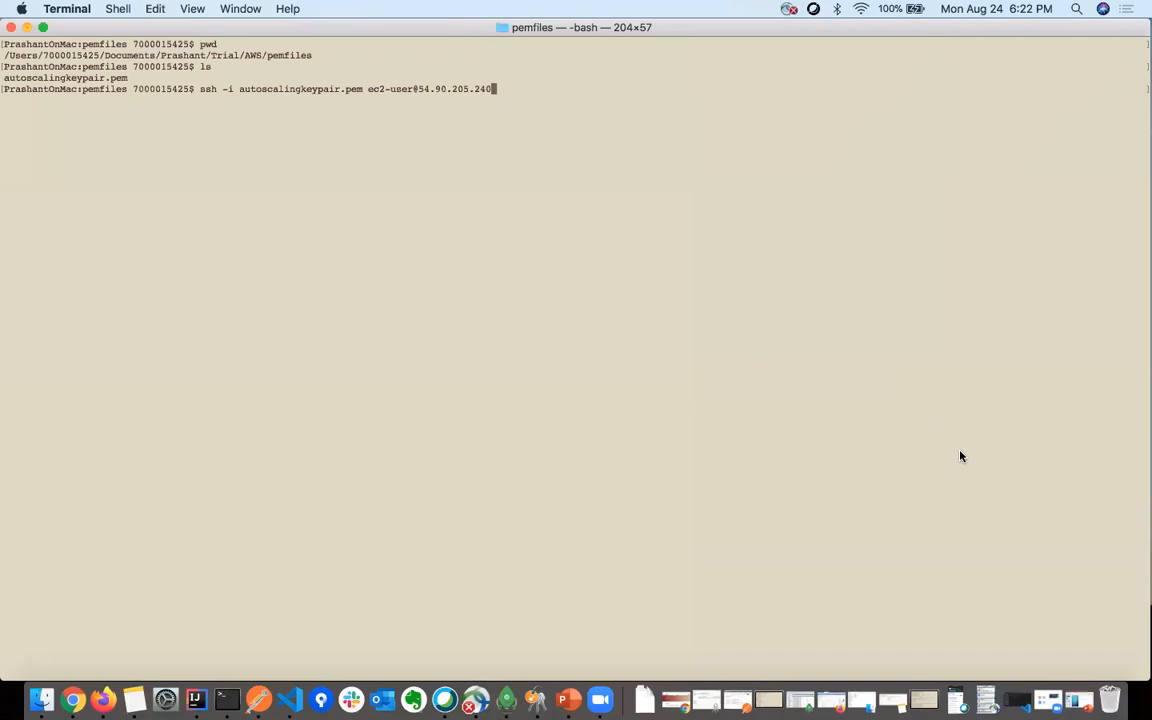
Refresh the instances list once more, run the SSH command in Terminal and accept the host's authenticity with yes
key(super+Tab)
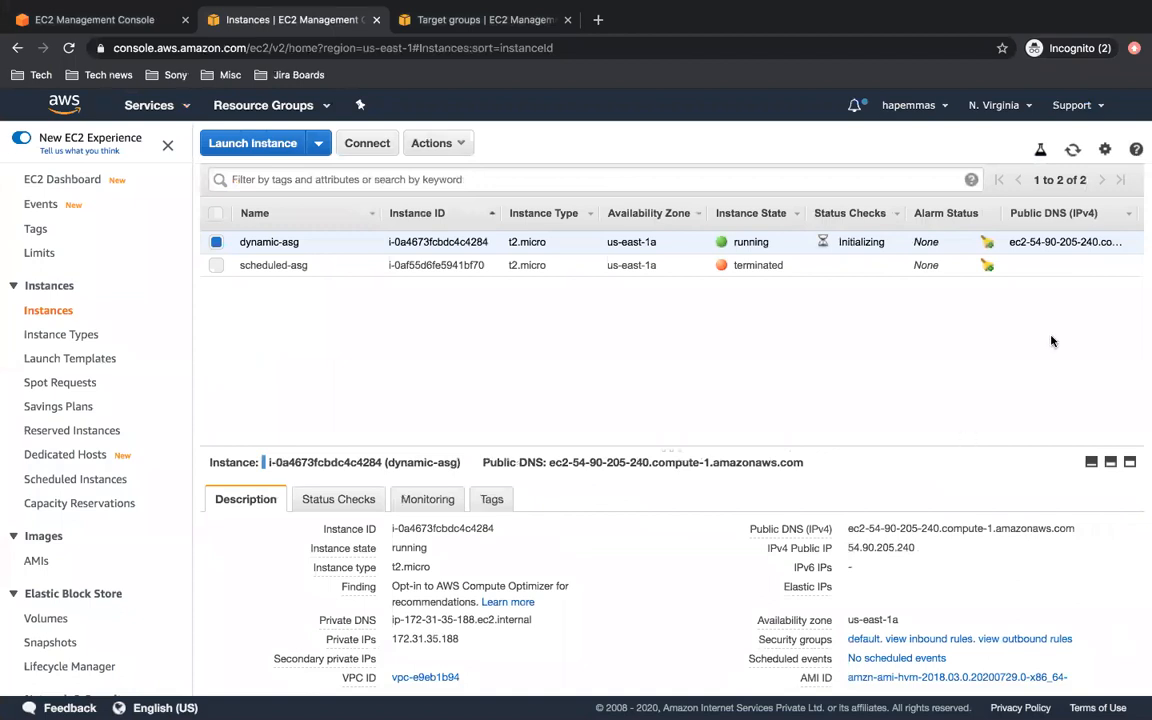
click(1072, 150)
key(super+Tab)
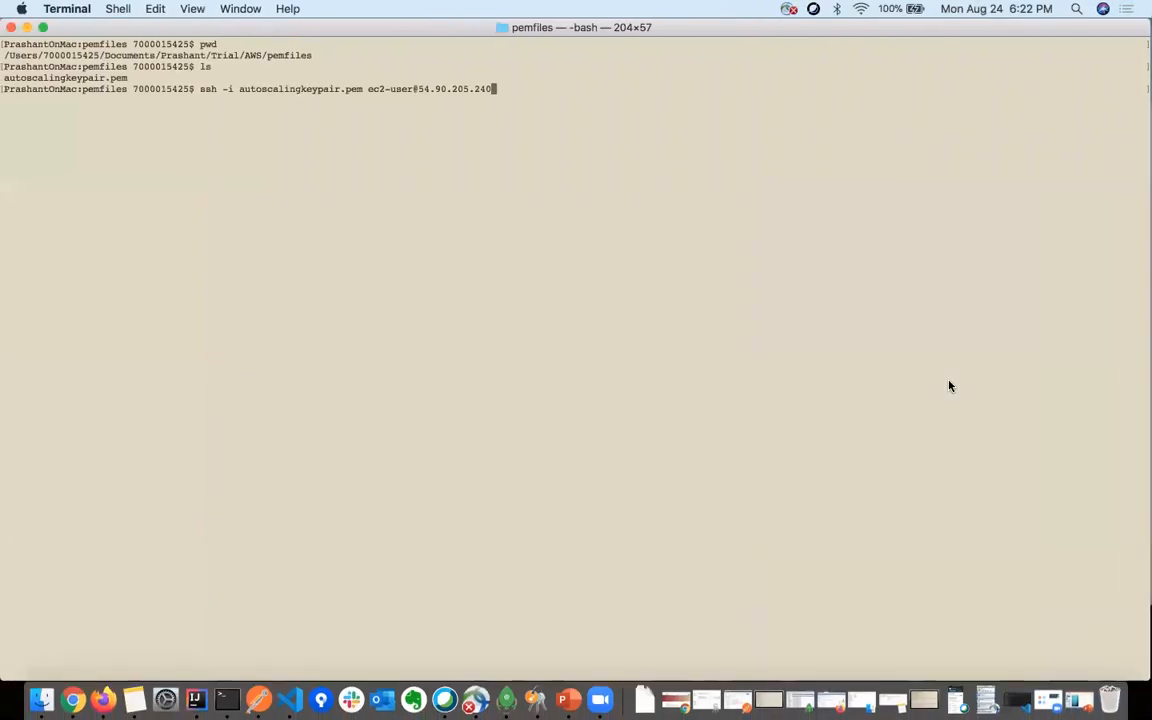
key(Return)
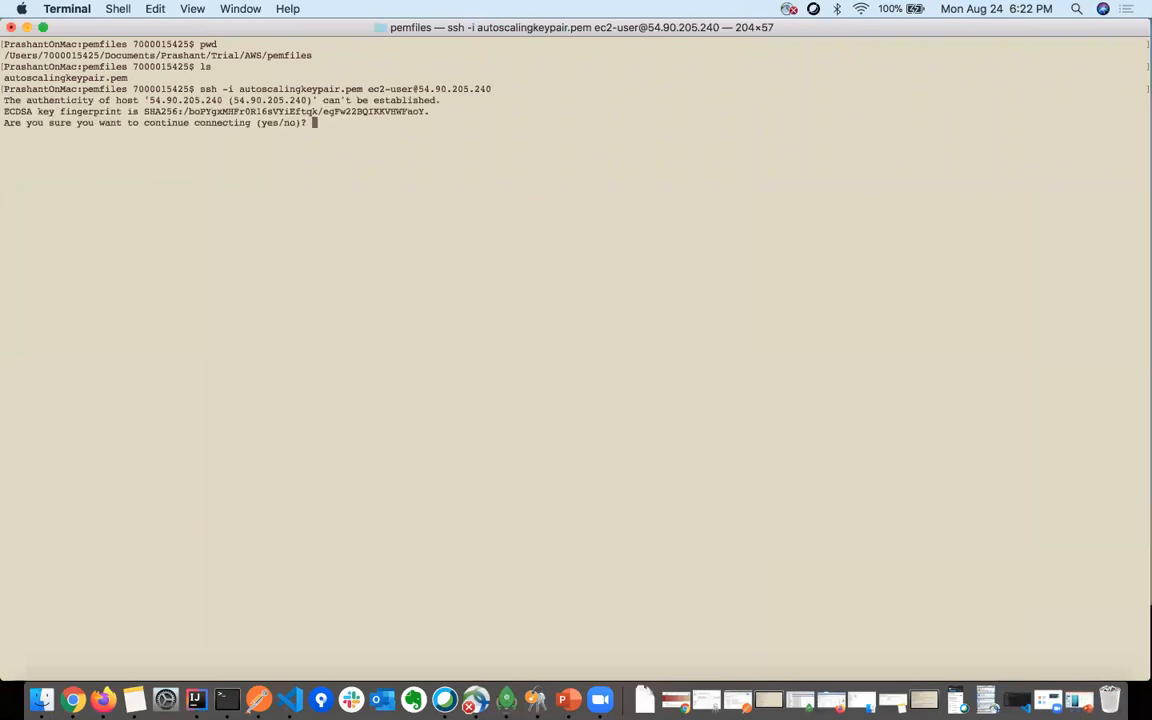
text(yes)
key(Return)
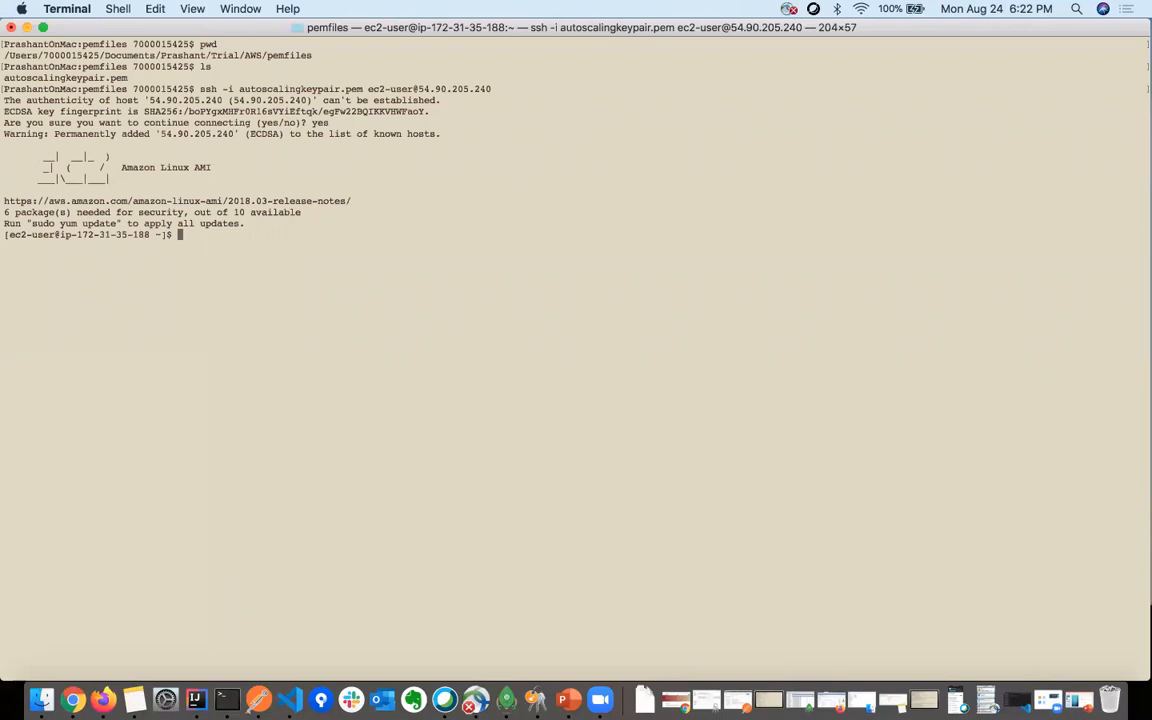
Copy yum install stress -y from the Untitled-8 note in Visual Studio Code and try running it in the Terminal SSH session
click(1027, 700)
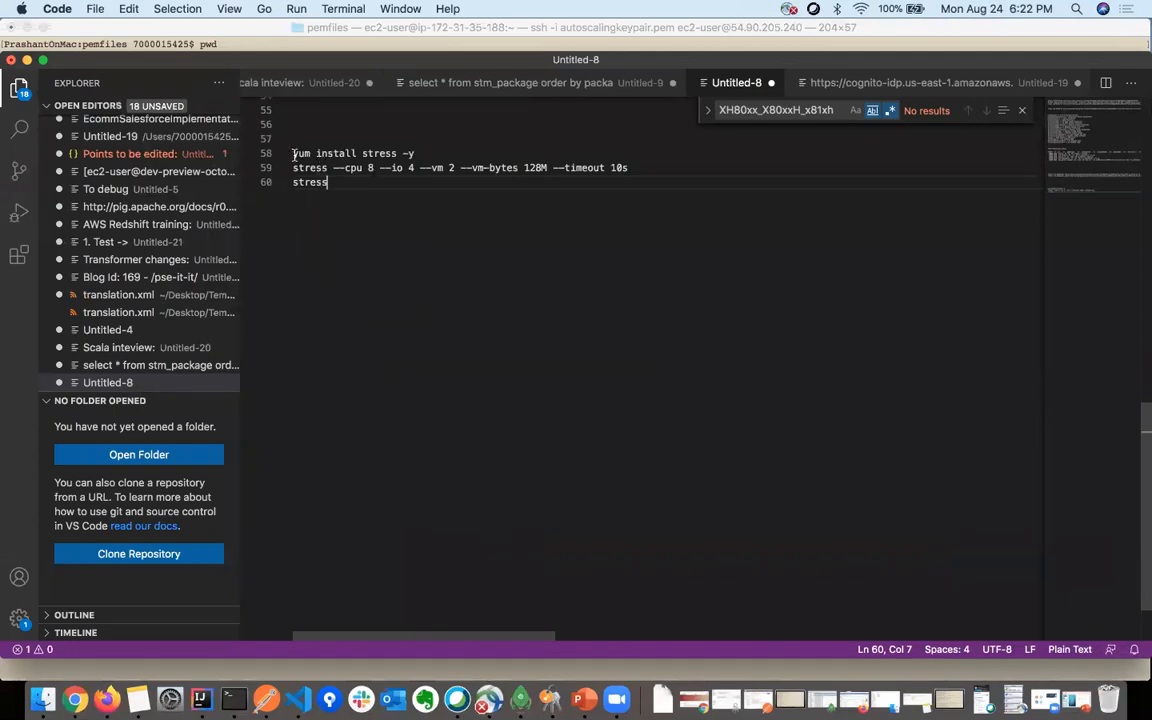
click(419, 153)
key(shift+Home)
key(super+c)
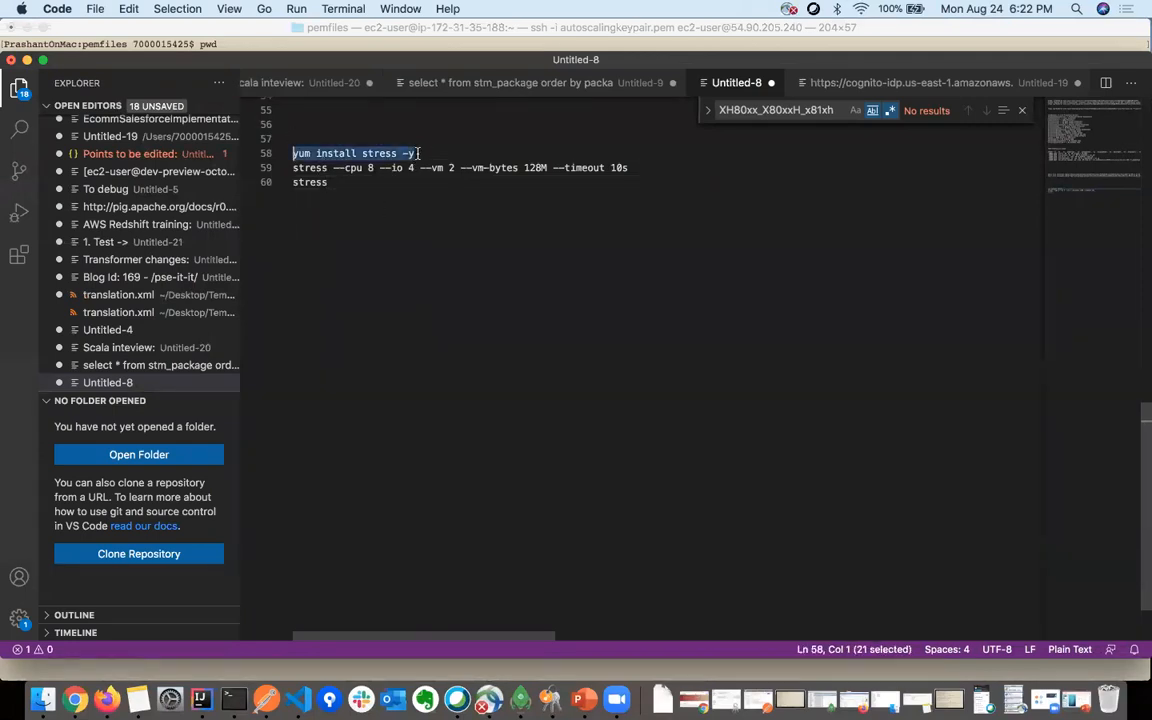
click(27, 60)
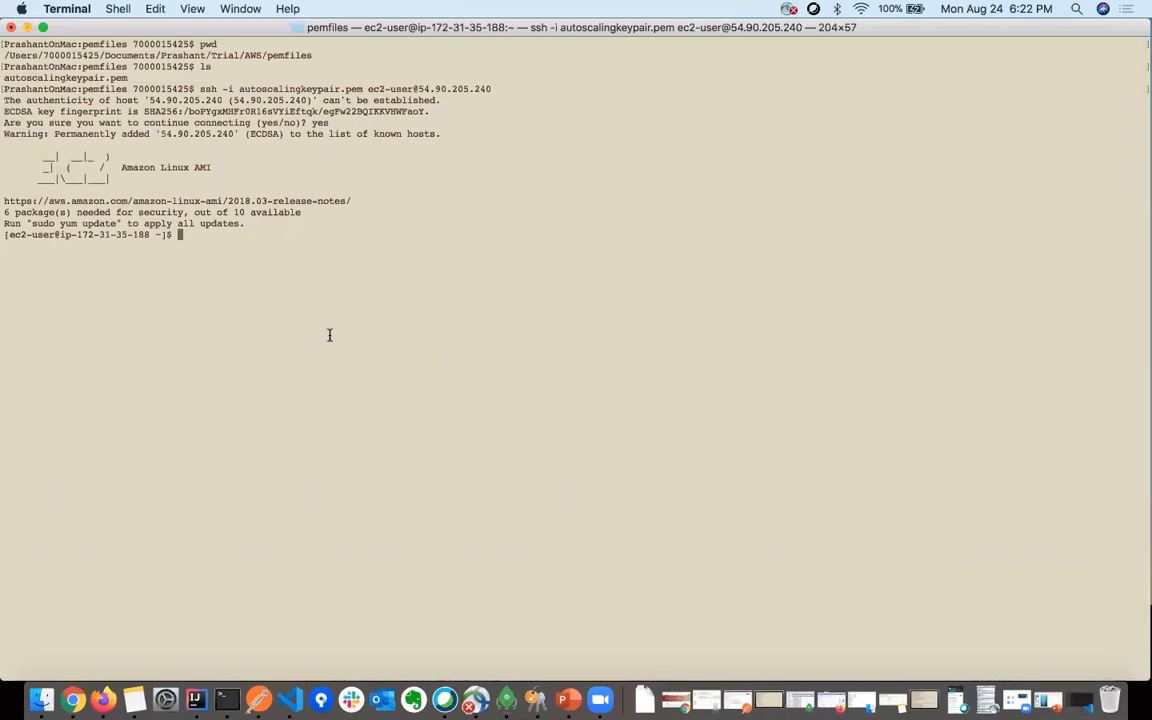
key(super+v)
key(Return)
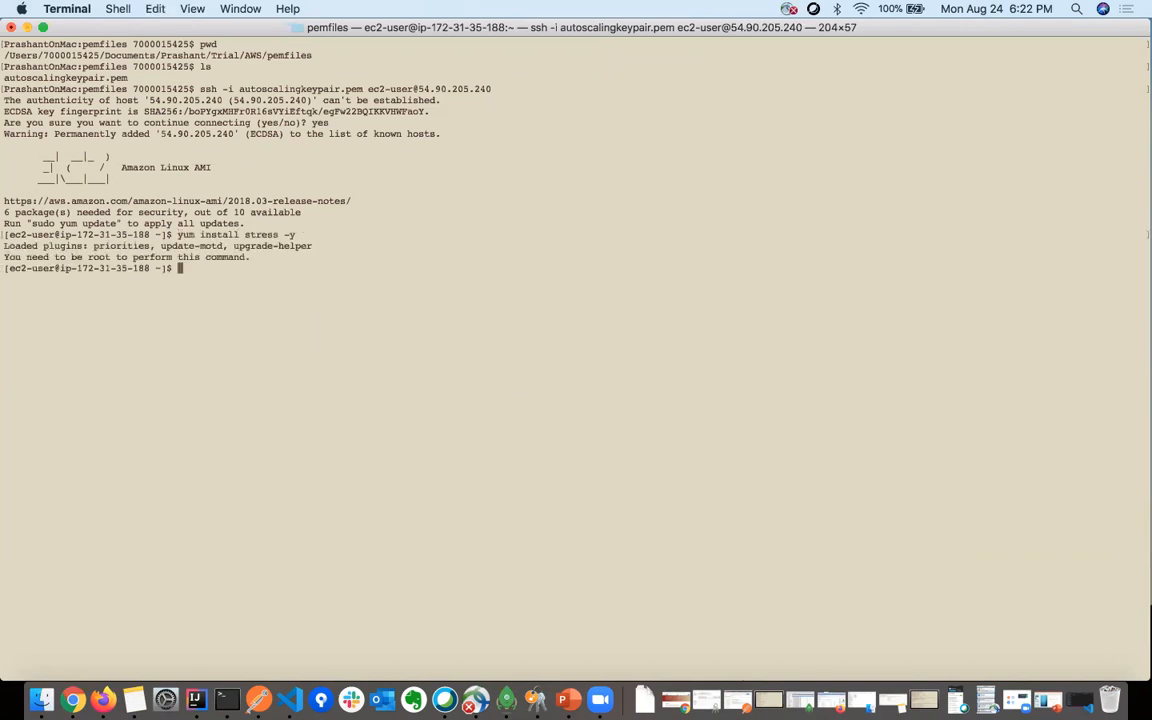
Switch to the root user with sudo su and install the stress package with yum install stress -y
text(sudo su)
key(Return)
key(super+v)
key(Return)
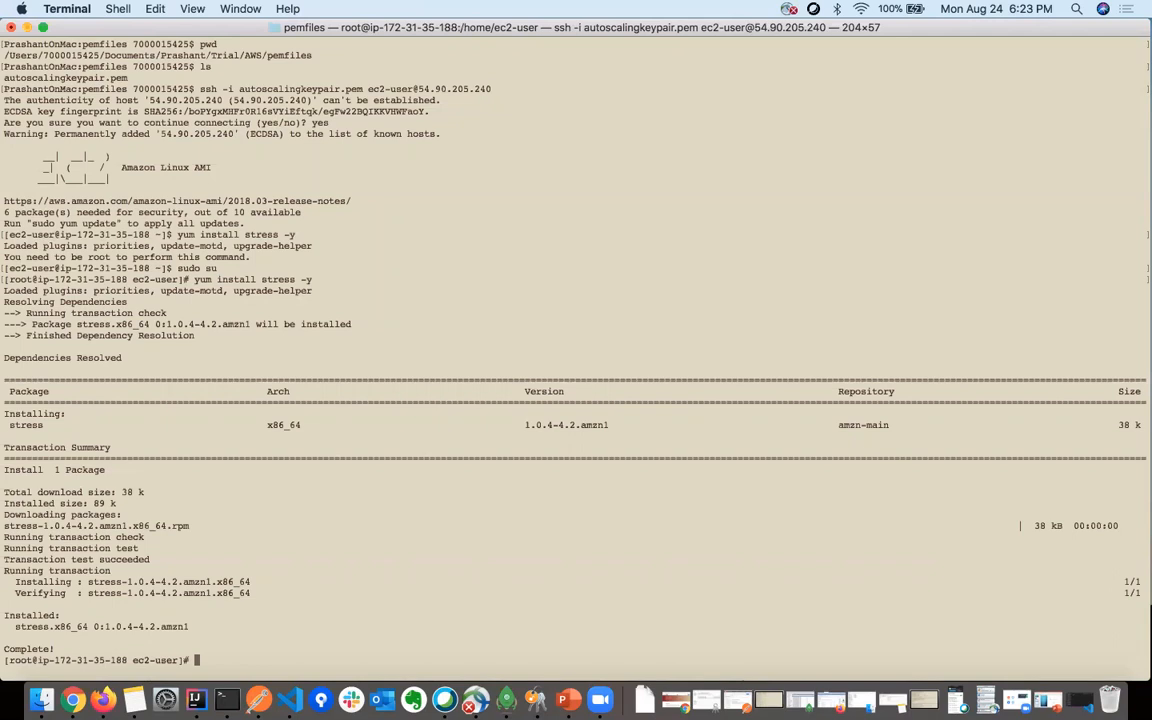
key(Return)
key(Return)
key(Return)
key(Return)
key(Return)
key(Return)
key(Return)
key(Return)
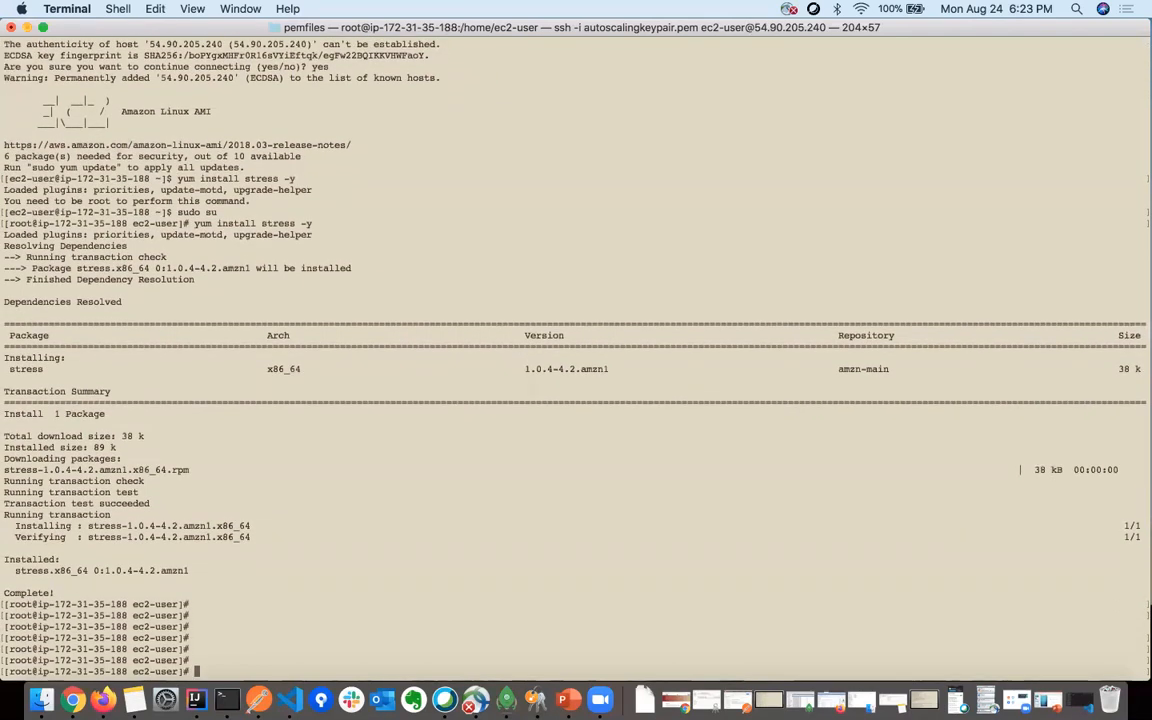
Check the stress commands noted in Visual Studio Code, then run stress without options in Terminal to show its usage help
click(1070, 699)
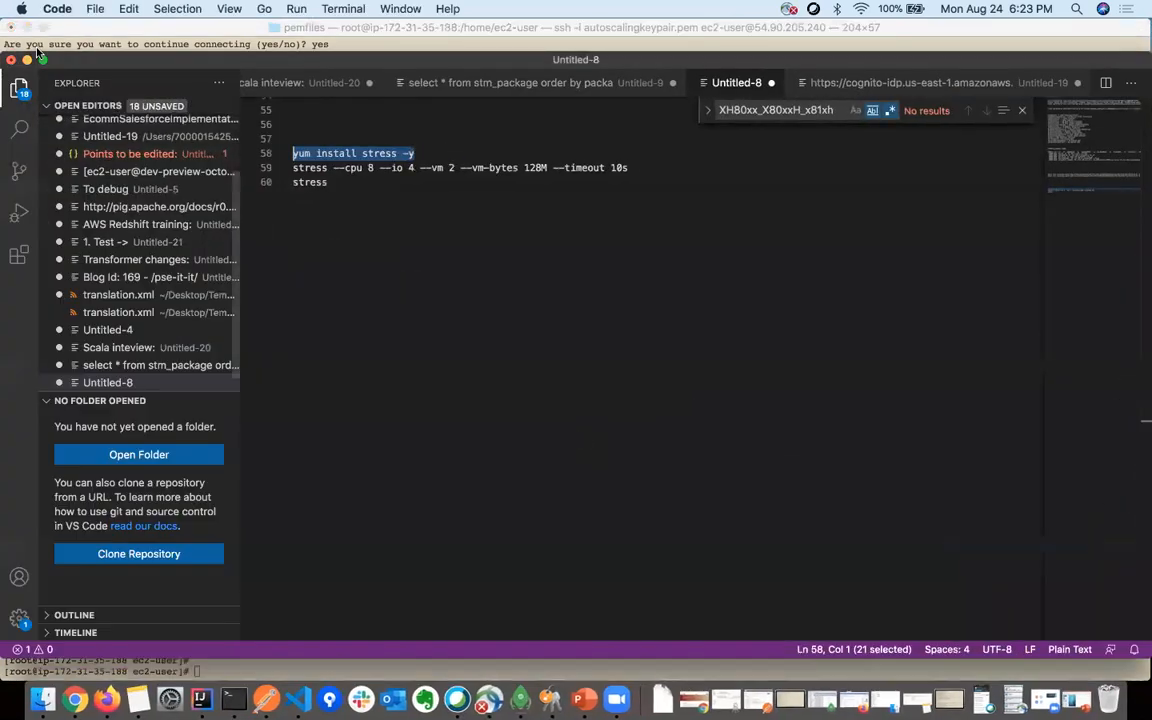
click(27, 60)
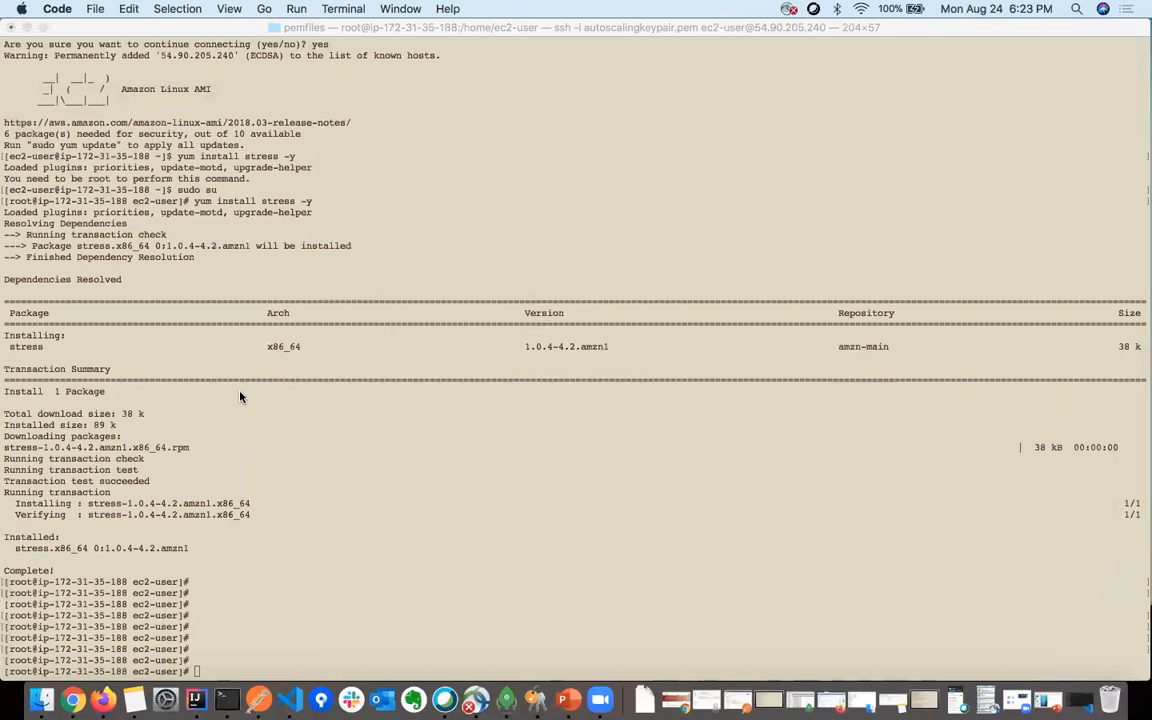
click(240, 397)
text(stress)
key(Return)
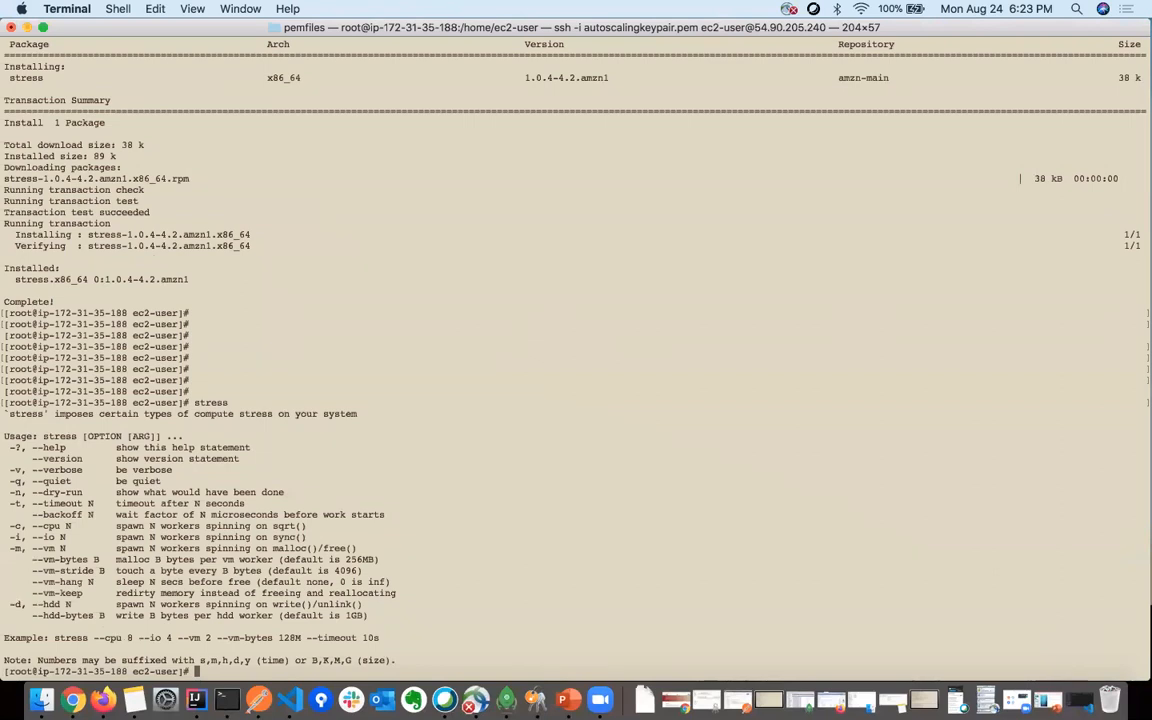
key(Return)
key(Return)
key(Return)
key(Return)
key(Return)
key(Return)
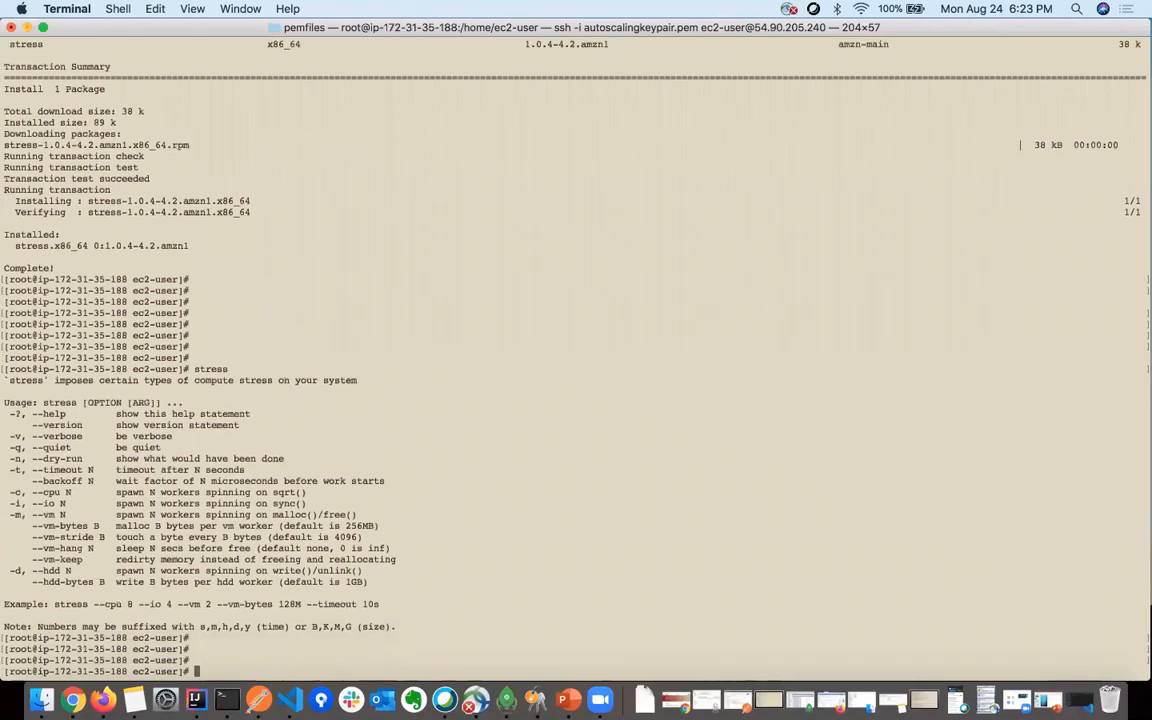
Copy the example stress command from the usage help and paste it at the root prompt
key(Return)
key(Return)
key(Return)
key(Return)
key(Return)
key(Return)
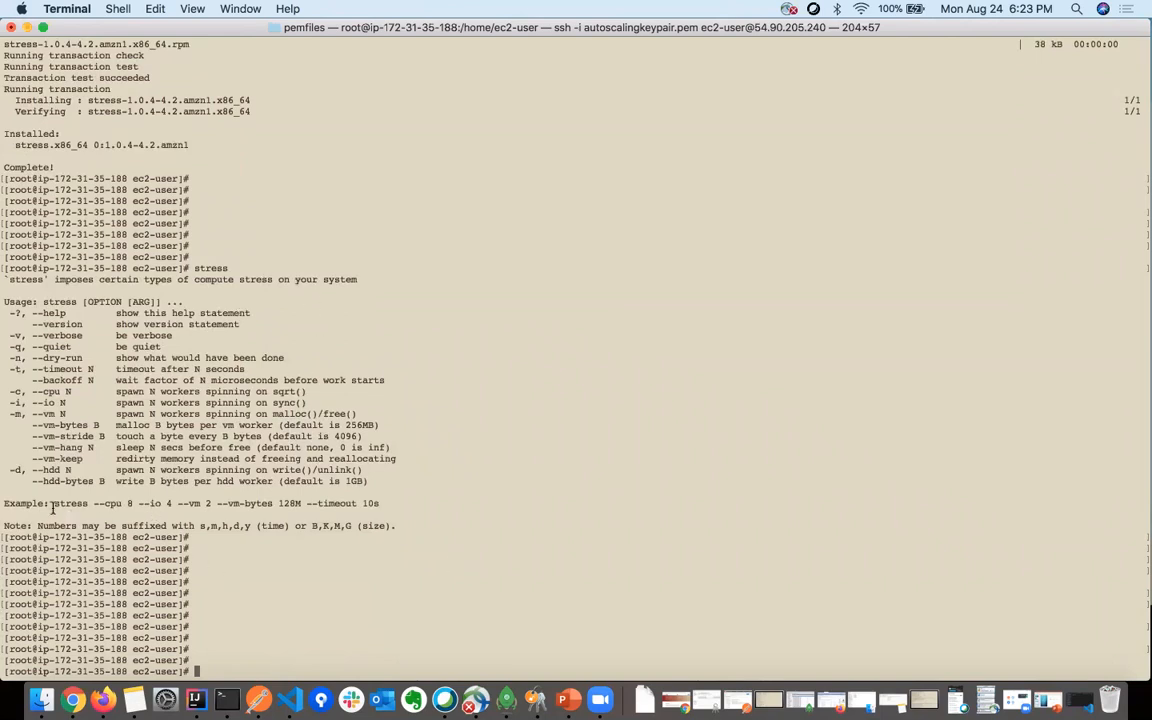
drag(53, 505, 360, 507)
right_click(359, 507)
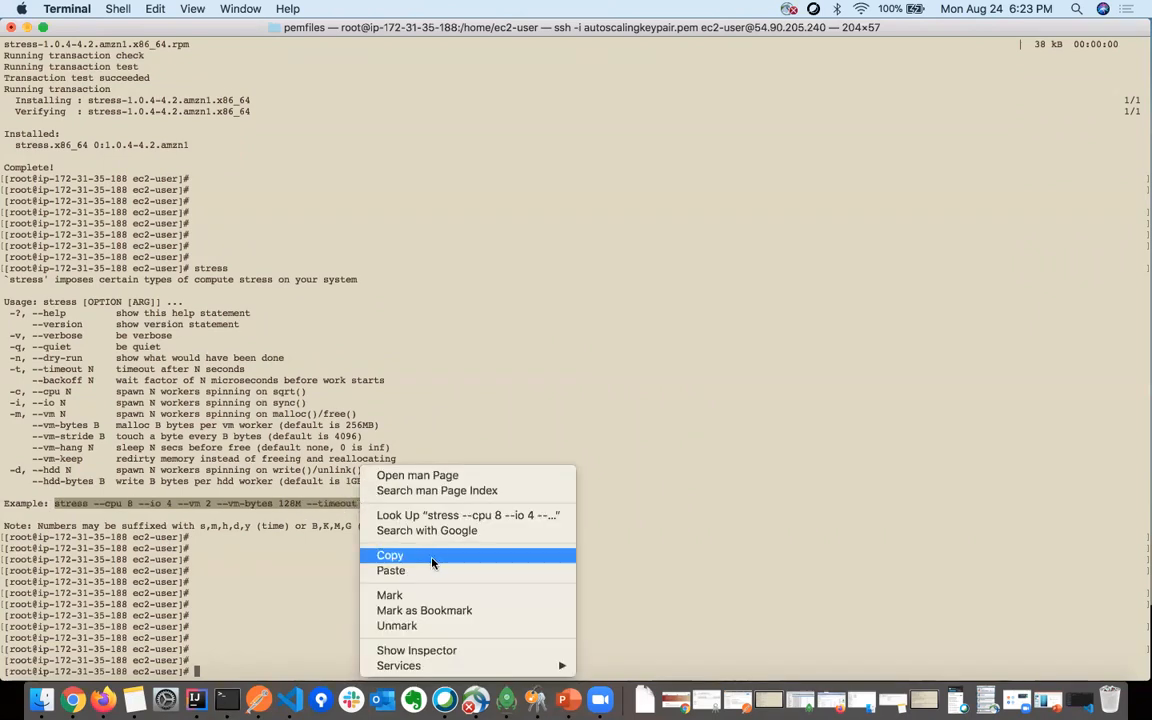
click(432, 555)
click(427, 570)
key(super+v)
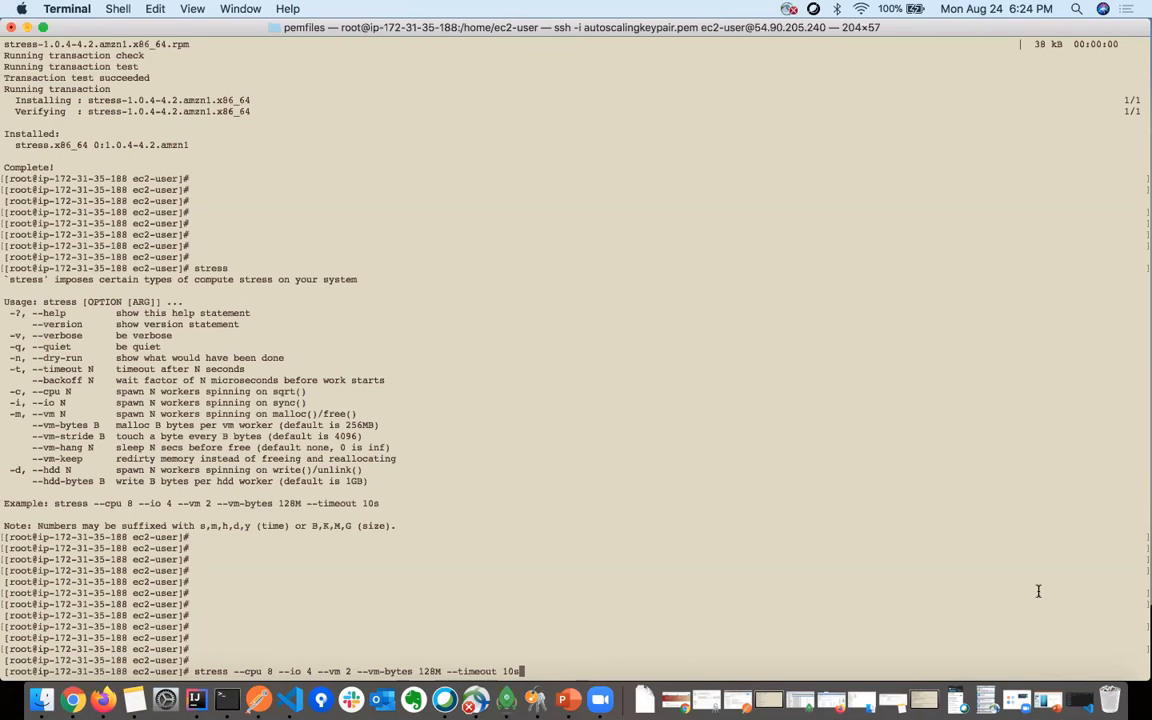
Change the pasted command's timeout and run stress --cpu 8 --io 4 --vm 2 --vm-bytes 128M --timeout 180s
key(BackSpace)
key(BackSpace)
key(BackSpace)
text(100s)
key(BackSpace)
key(BackSpace)
key(BackSpace)
key(BackSpace)
text(200)
key(BackSpace)
key(BackSpace)
key(BackSpace)
text(180s)
key(Return)
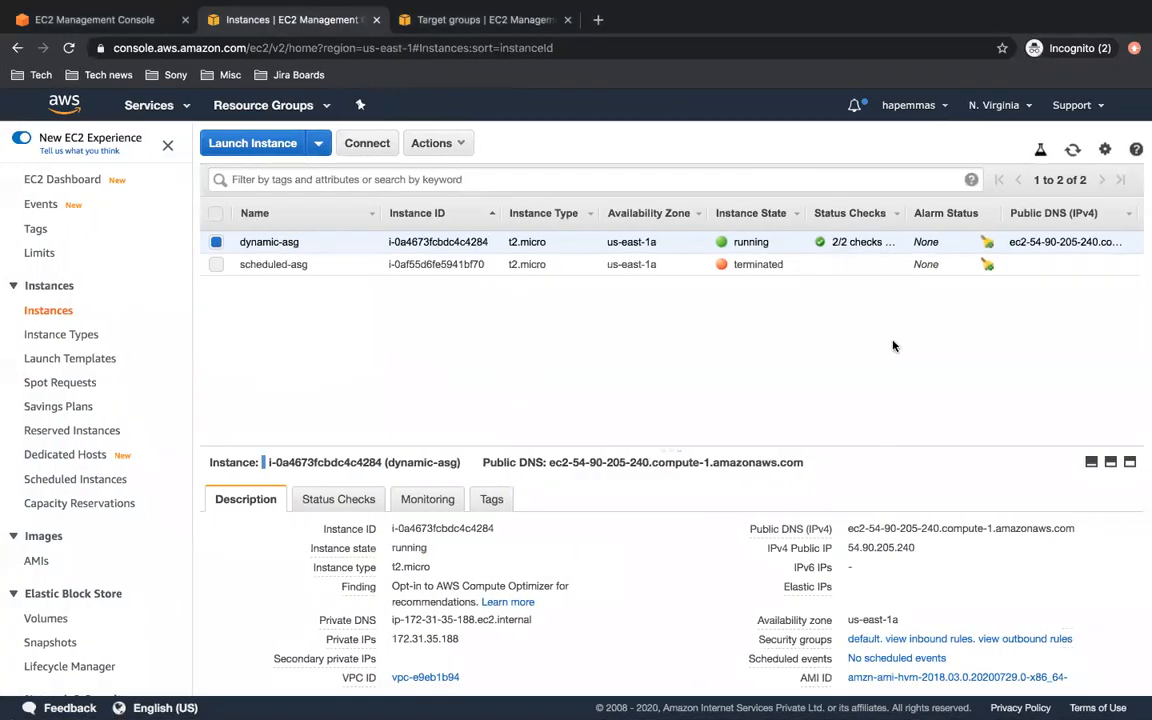
Switch to the EC2 console in the browser and examine the CPU Utilization graph in dynamic-asg's EC2 monitoring metrics
click(110, 19)
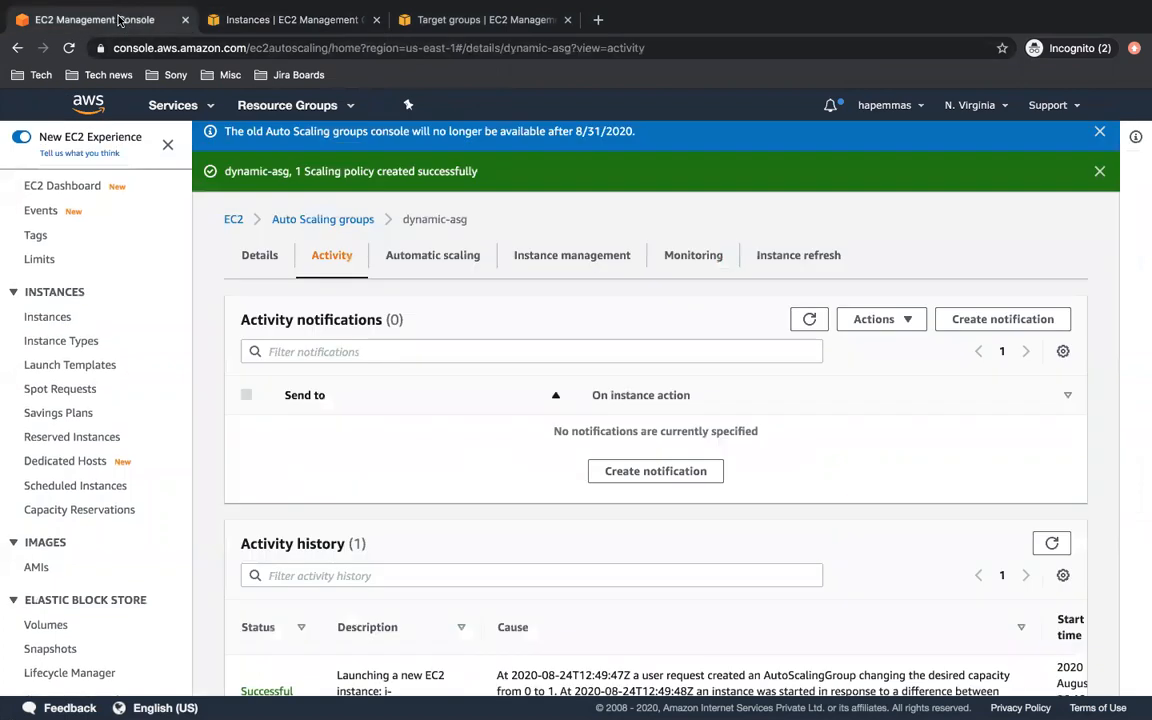
scroll(457, 569, down, 1)
scroll(462, 530, up, 1)
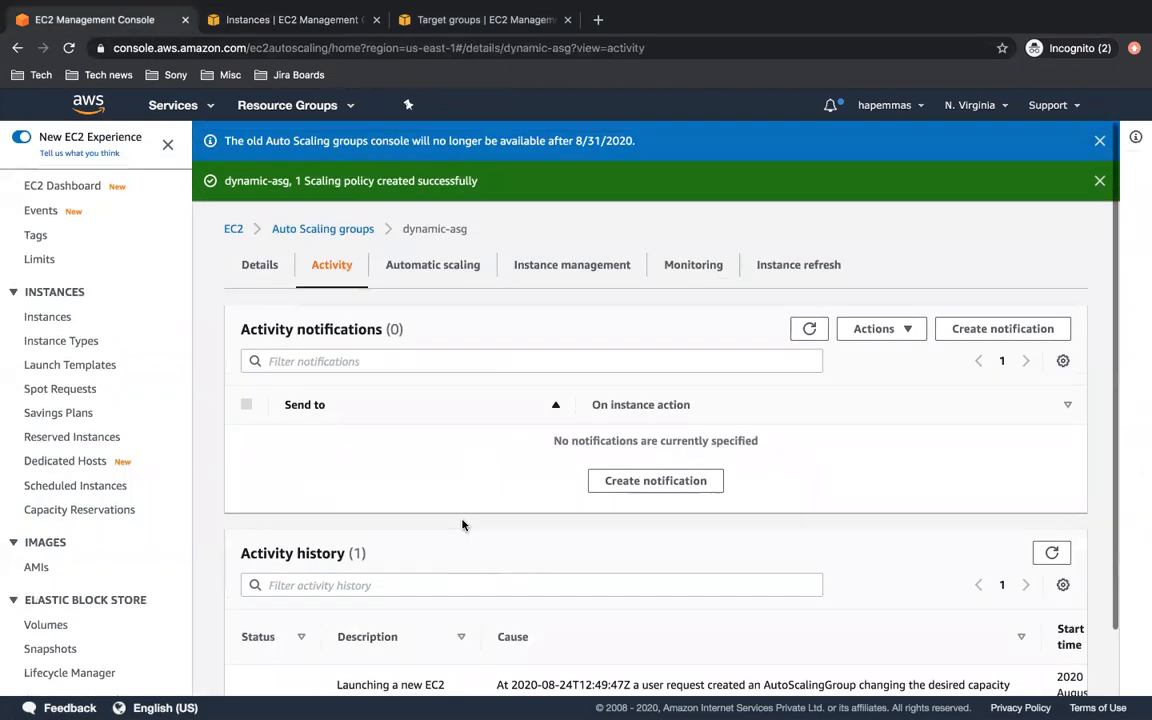
click(681, 270)
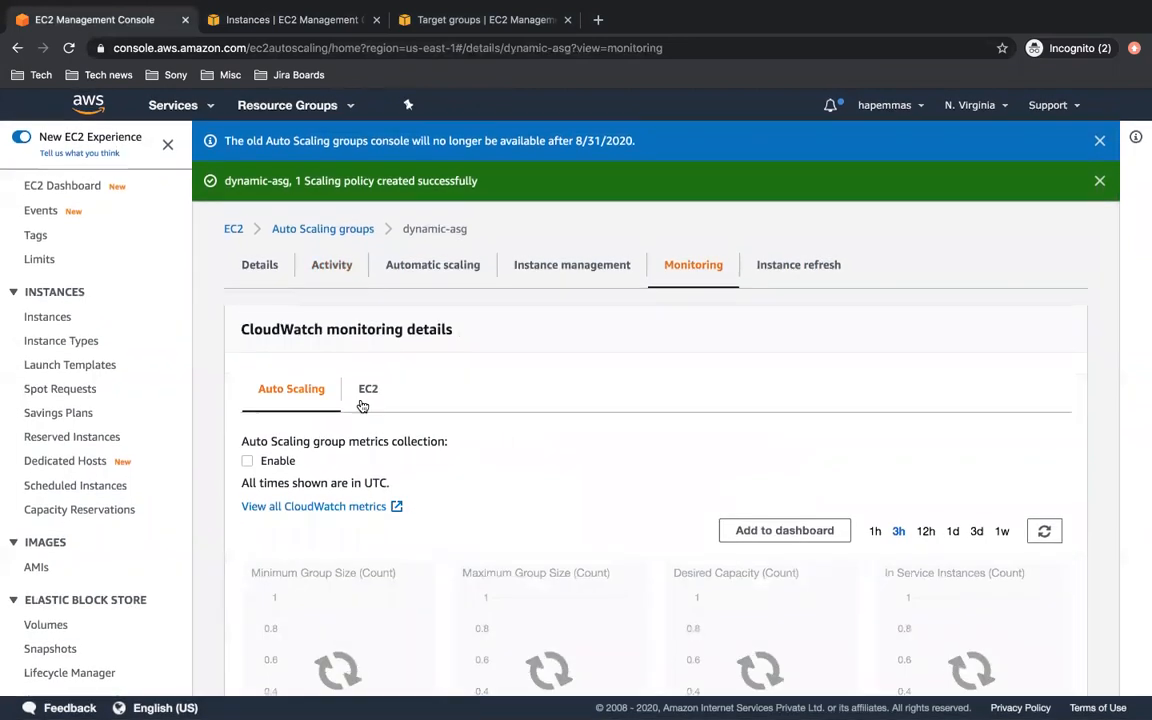
scroll(462, 520, down, 1)
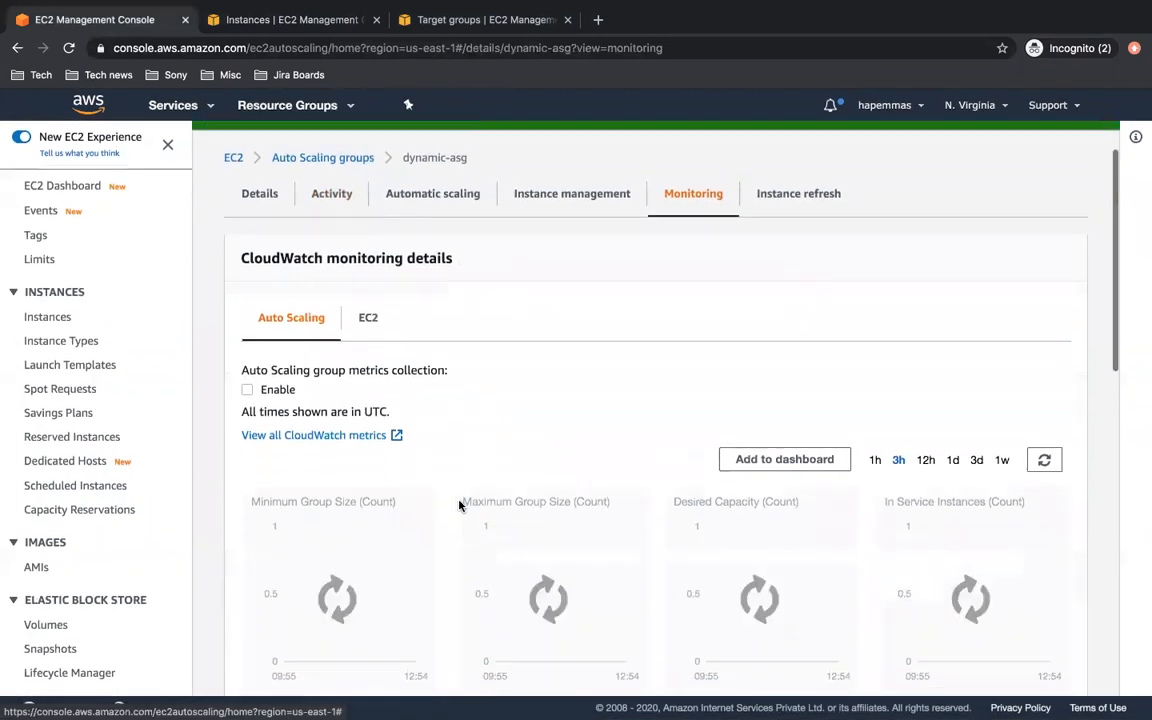
click(366, 318)
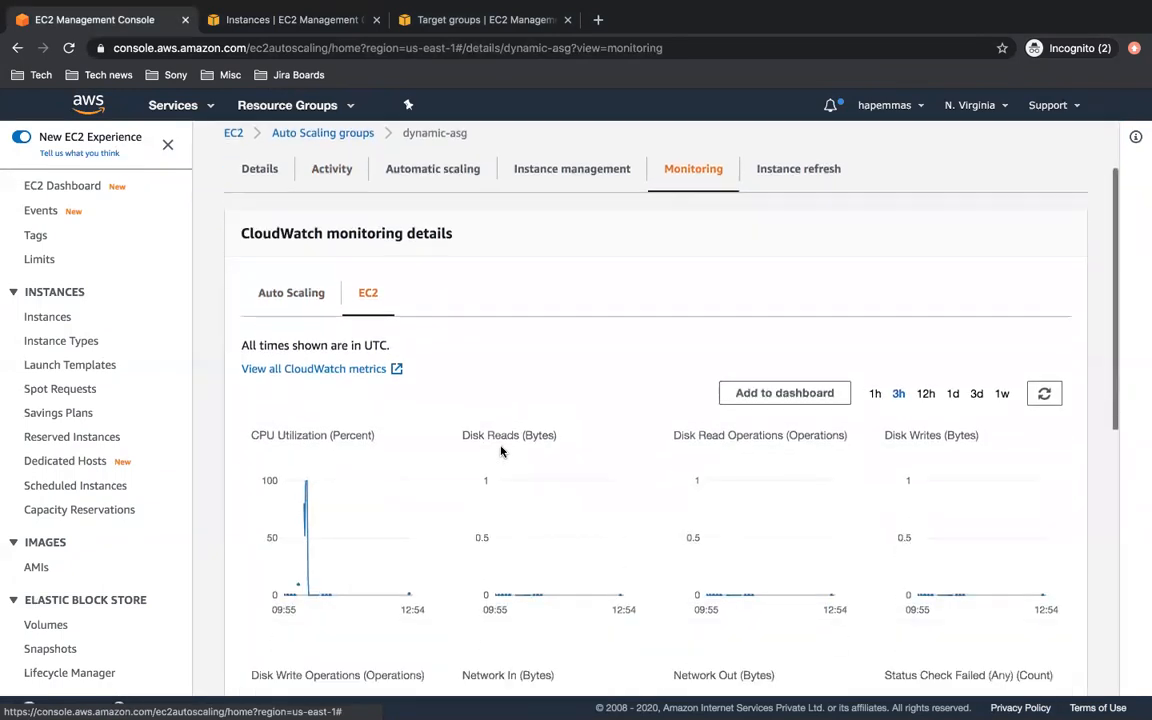
scroll(501, 451, down, 3)
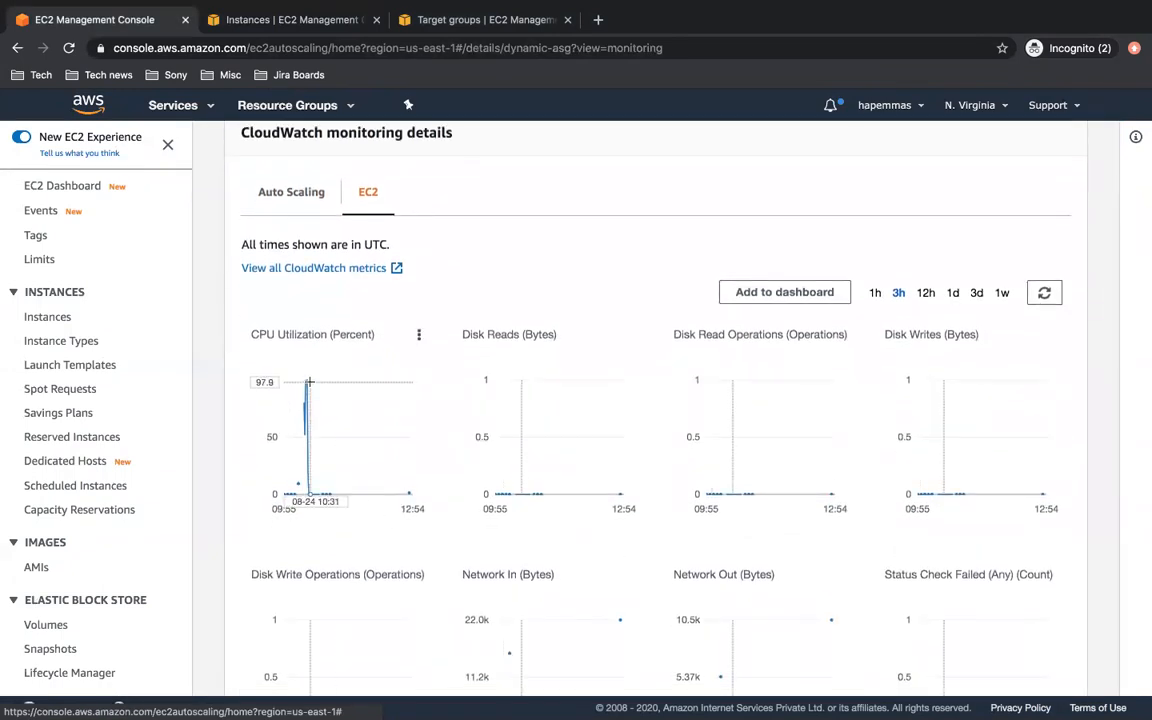
mouse_move(319, 406)
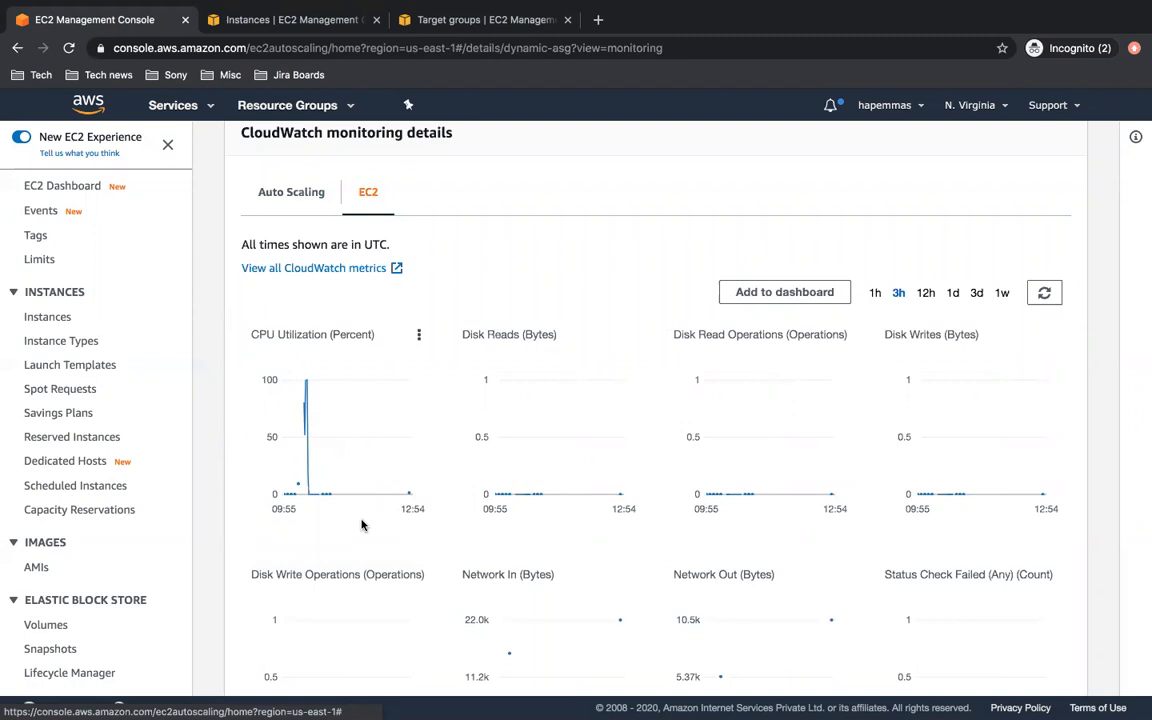
scroll(362, 525, up, 3)
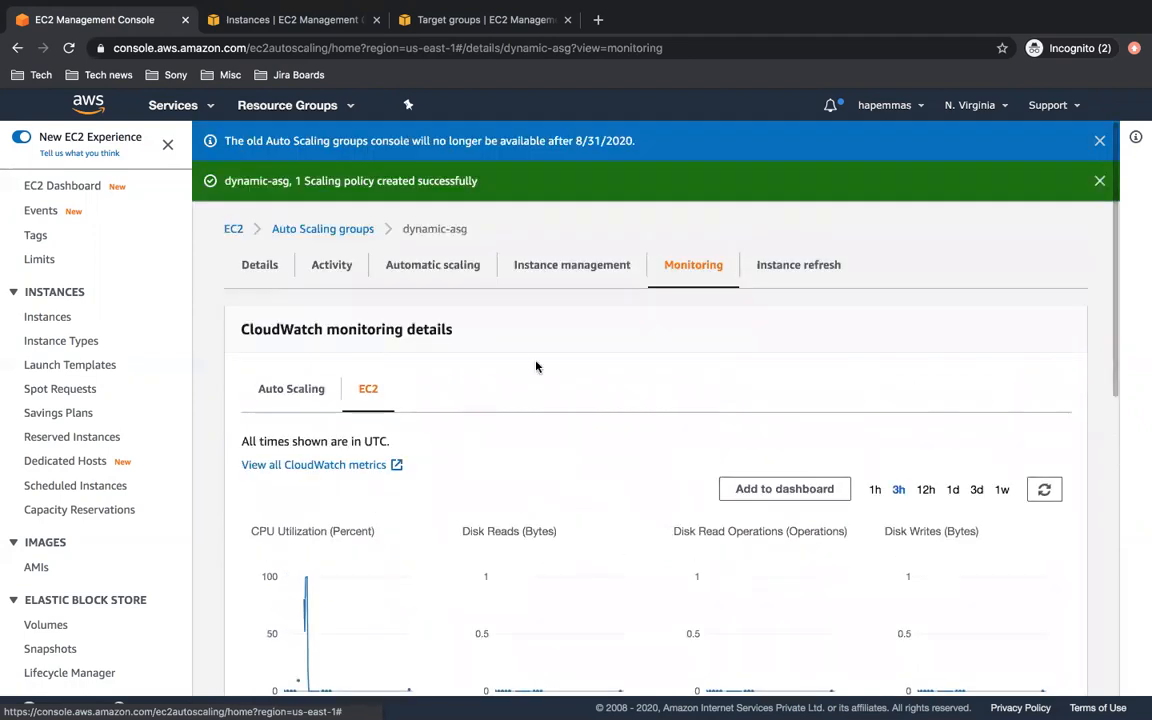
mouse_move(835, 8)
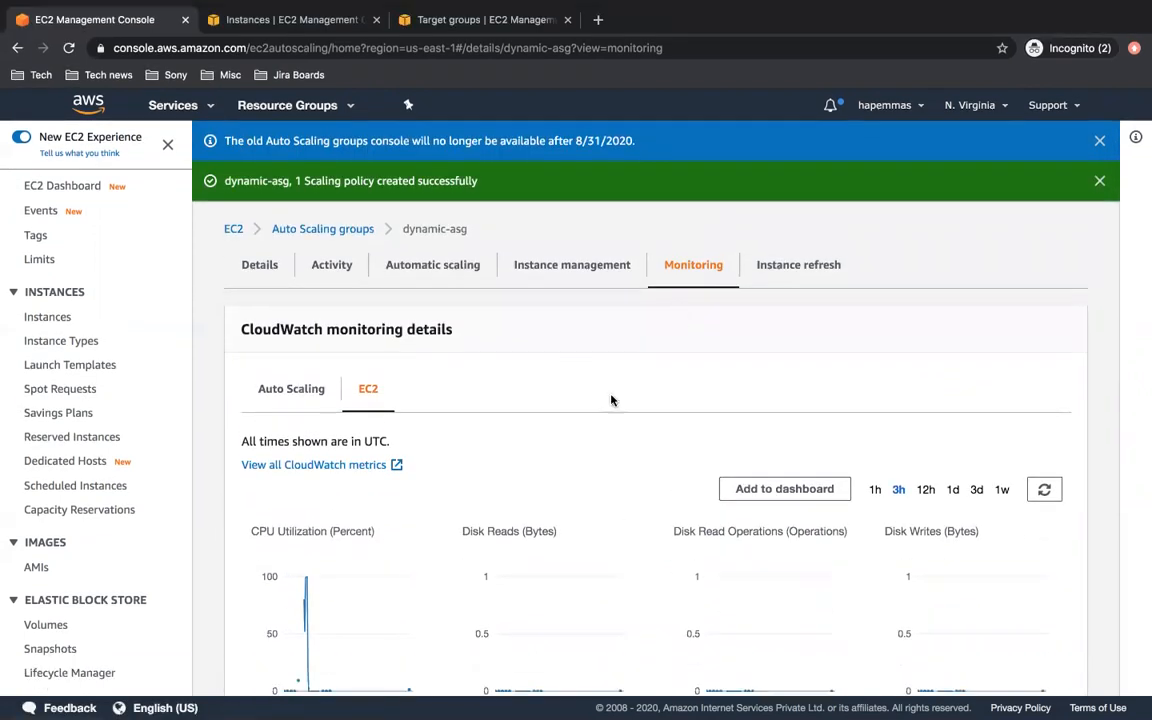
scroll(534, 525, down, 4)
scroll(534, 525, down, 2)
scroll(532, 520, up, 6)
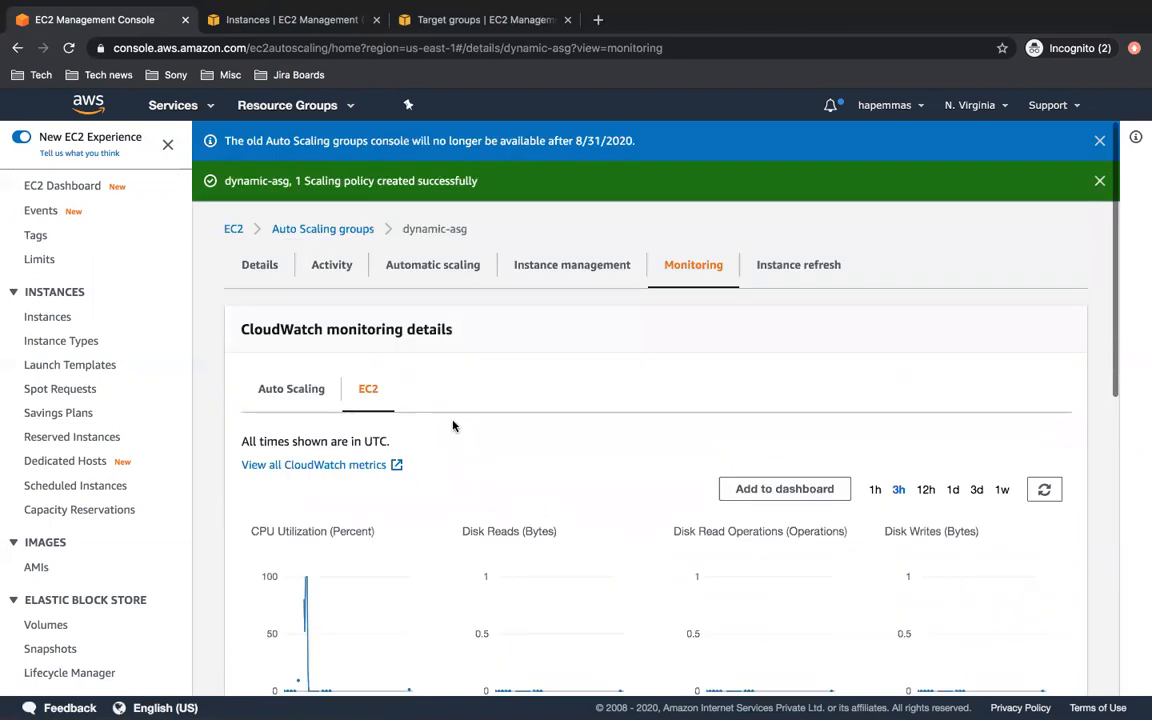
Set the time range of the EC2 metrics to 1h and refresh the graphs repeatedly
click(1044, 489)
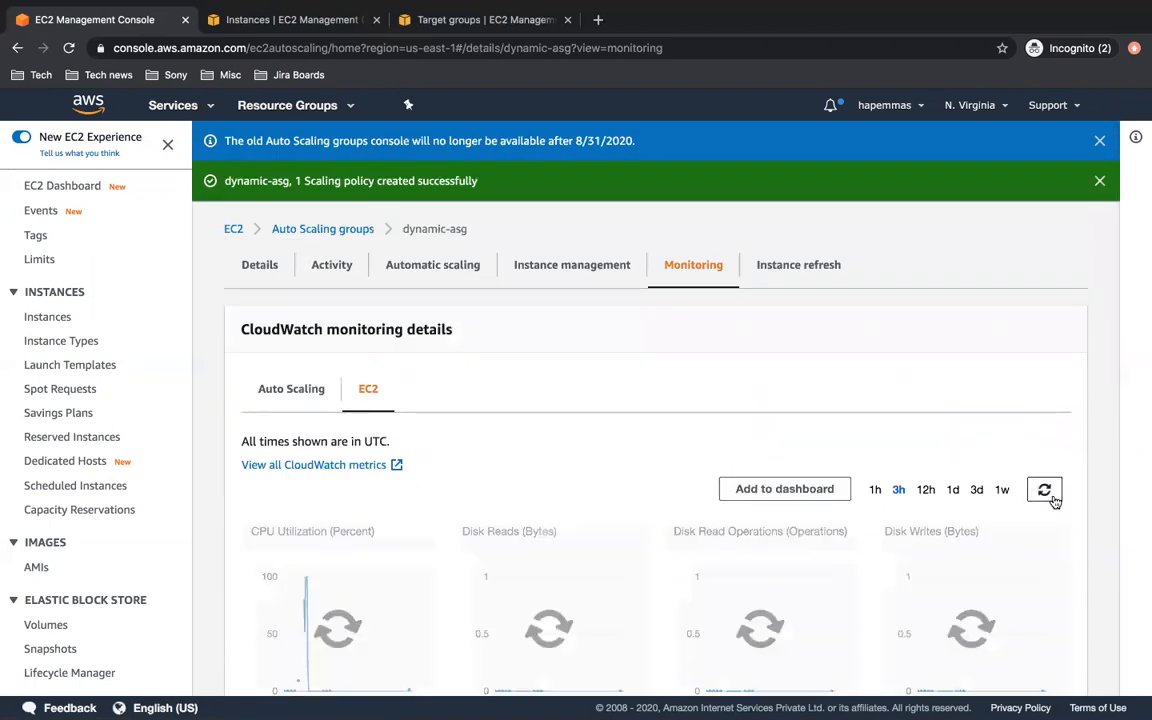
click(875, 490)
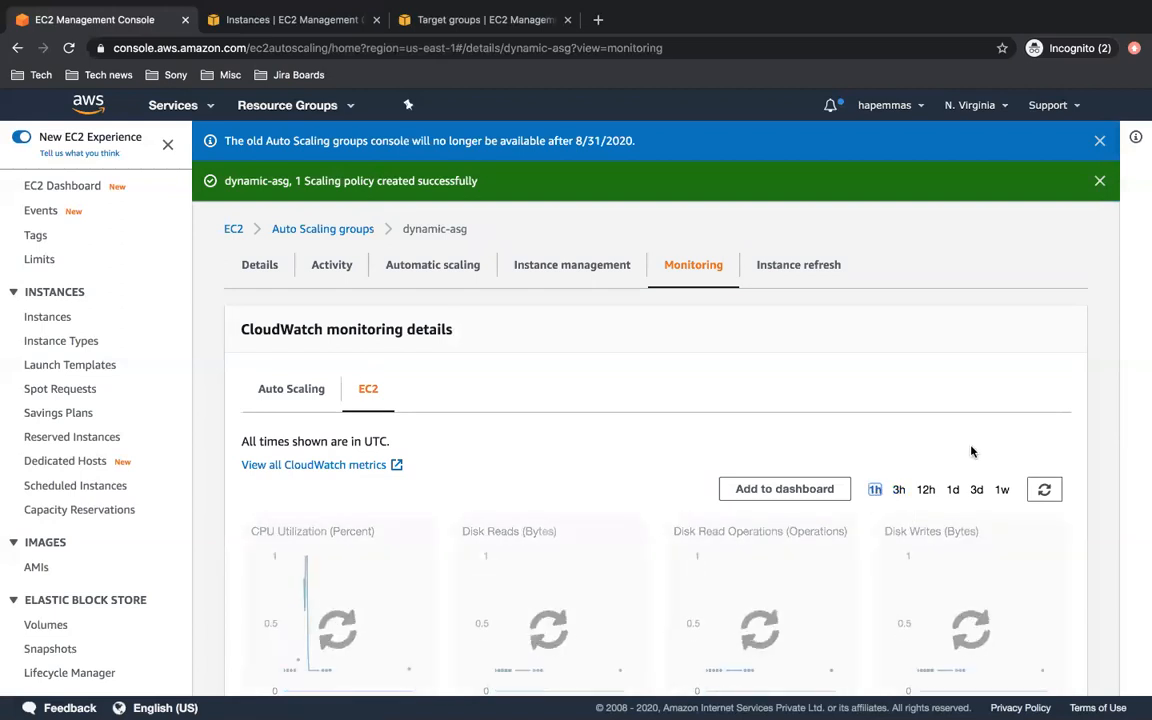
scroll(970, 452, down, 2)
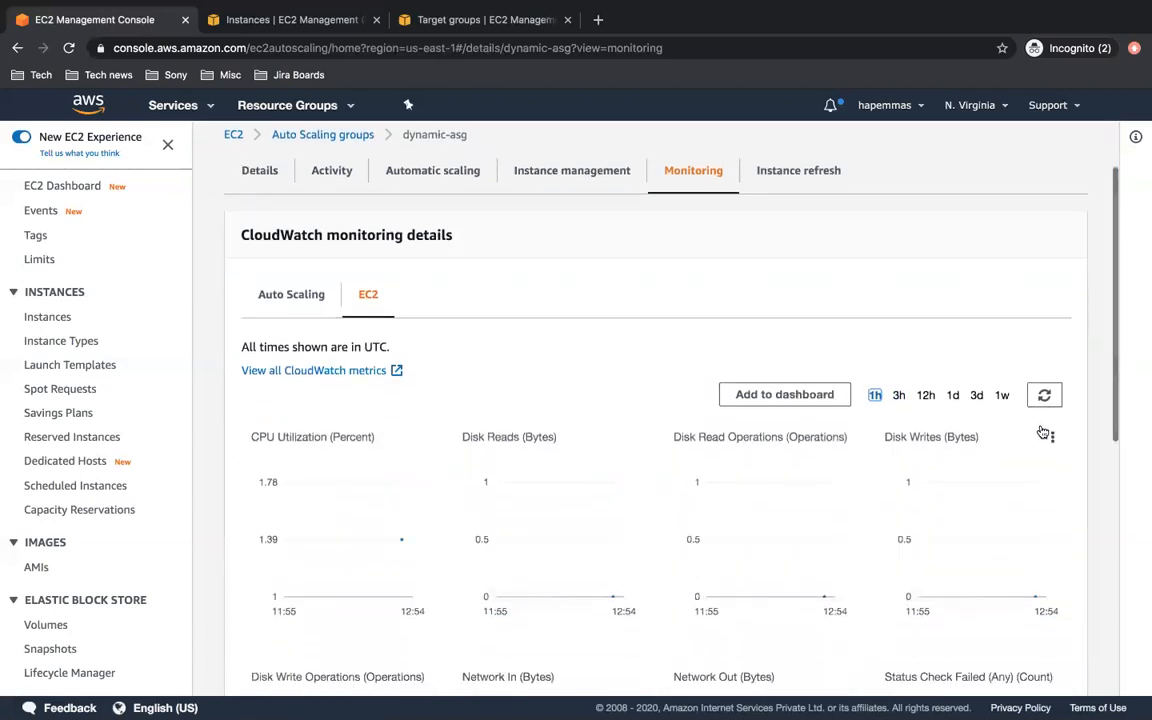
click(1044, 396)
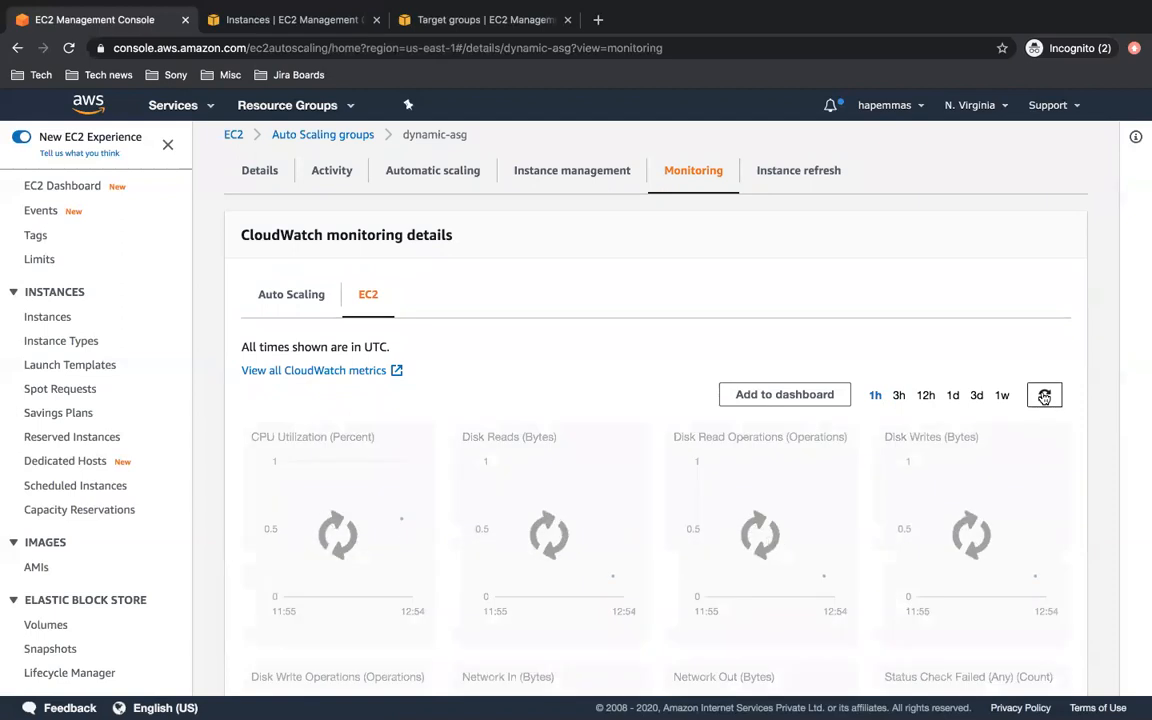
click(1044, 396)
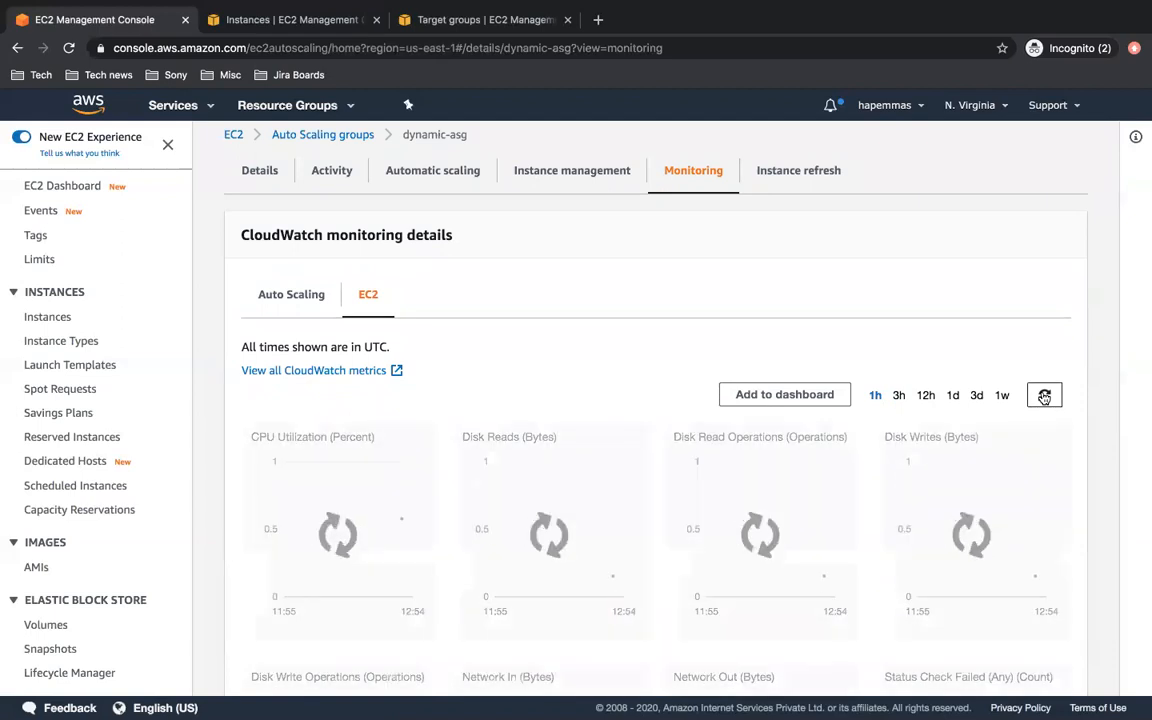
click(1044, 396)
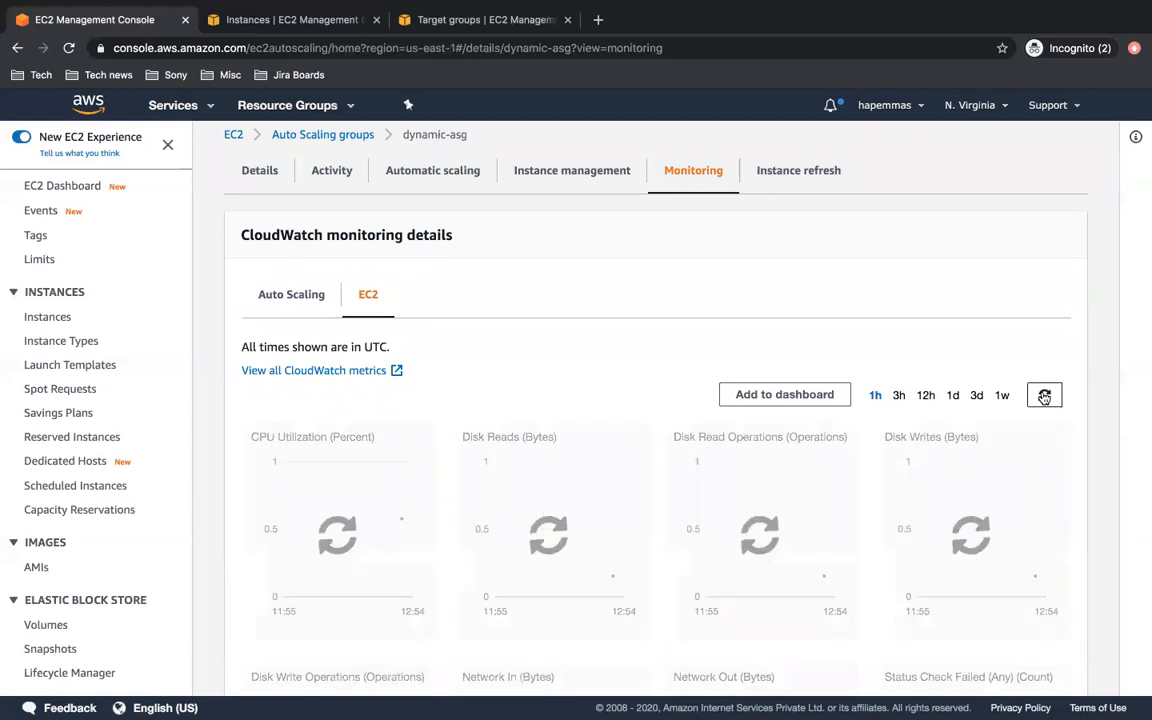
click(1044, 396)
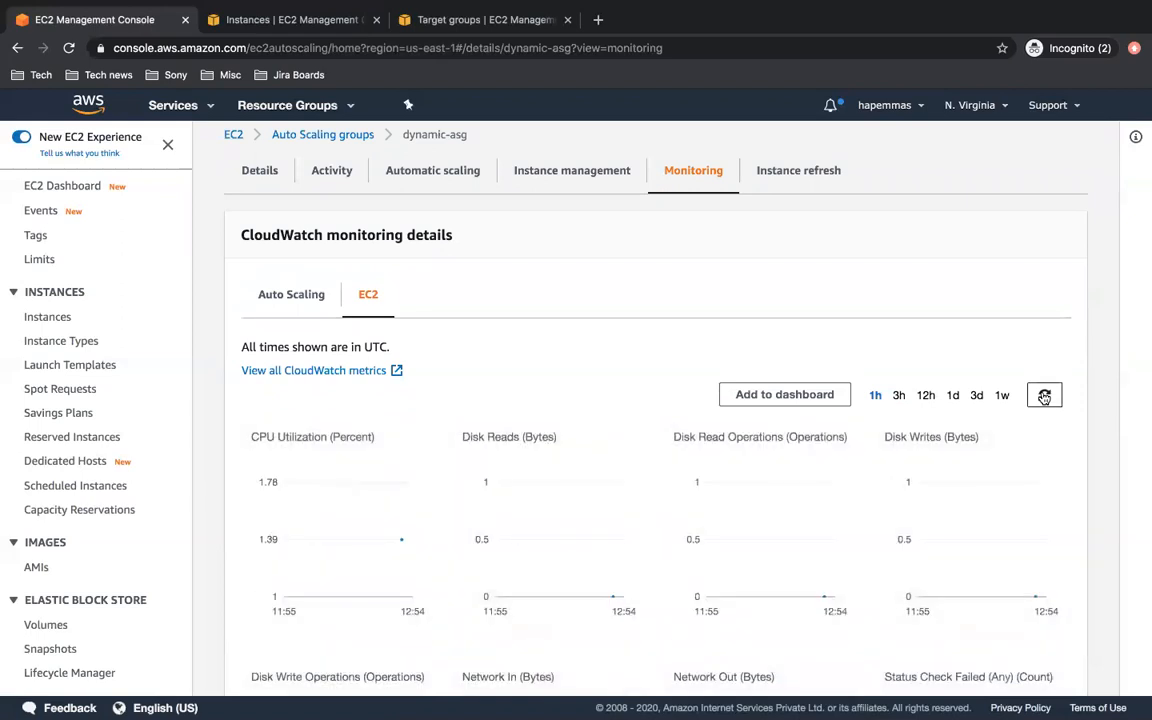
click(1044, 396)
click(1044, 396)
Check the running stress command in Terminal, return to the browser and refresh the EC2 metrics again
key(super+Tab)
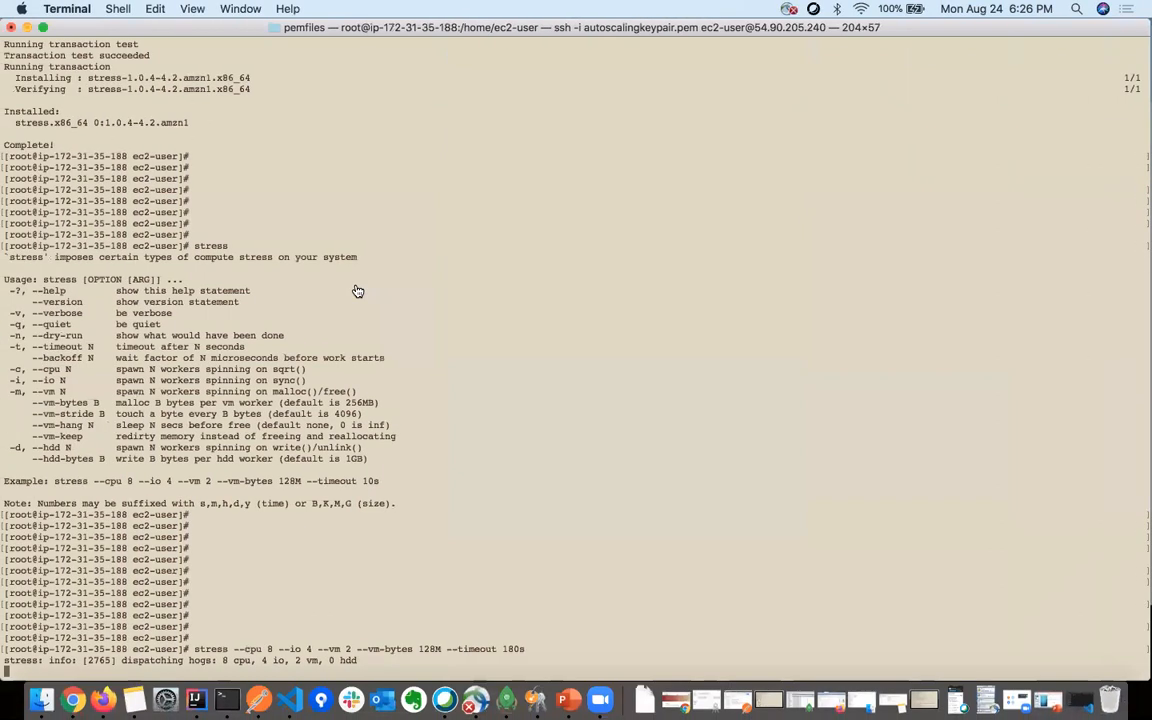
key(super+Tab)
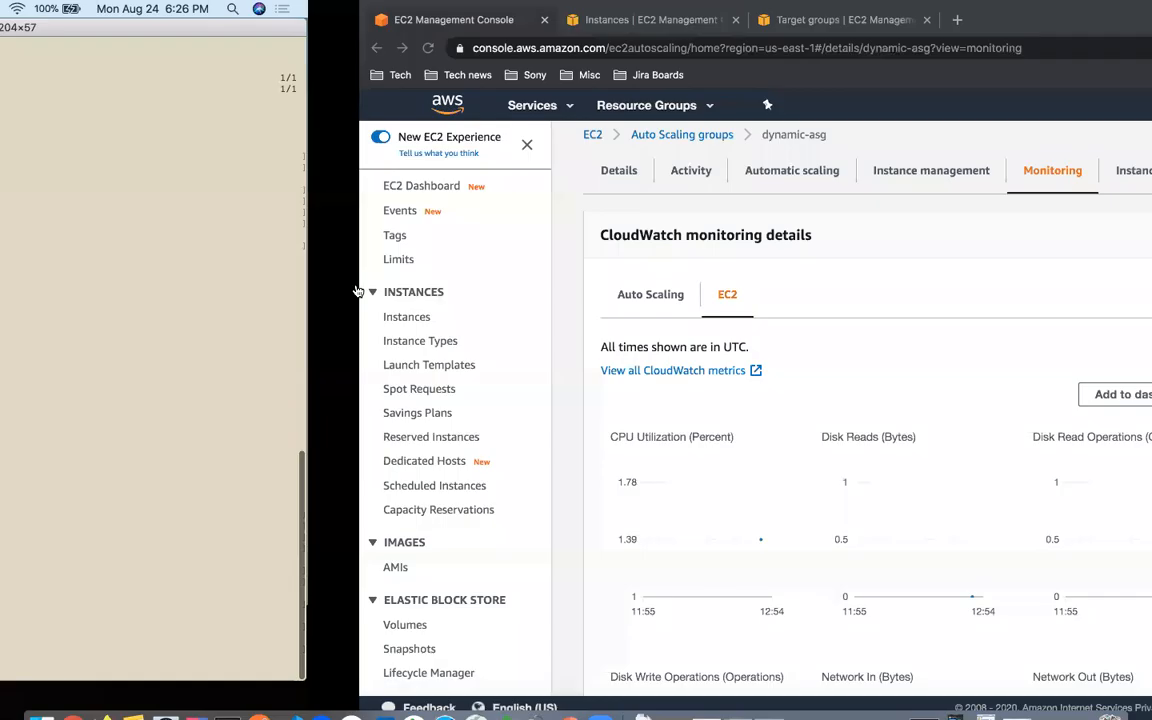
click(1042, 397)
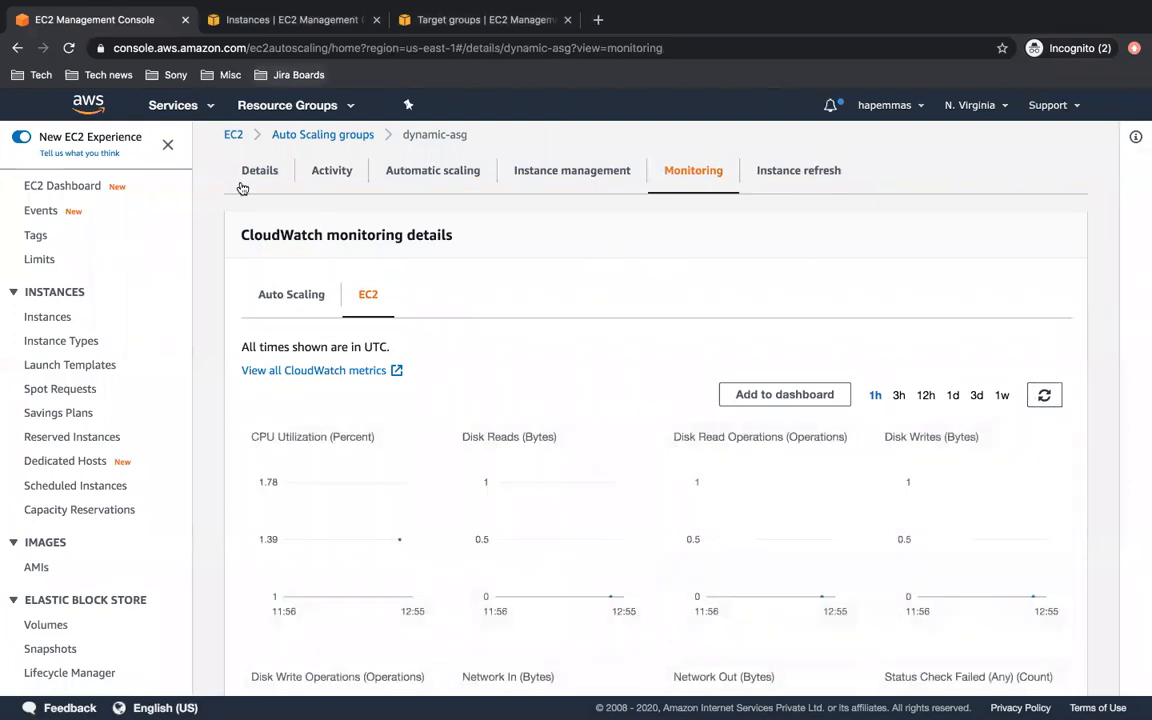
Check dynamic-asg's activity history and reopen its EC2 CloudWatch monitoring metrics
click(331, 176)
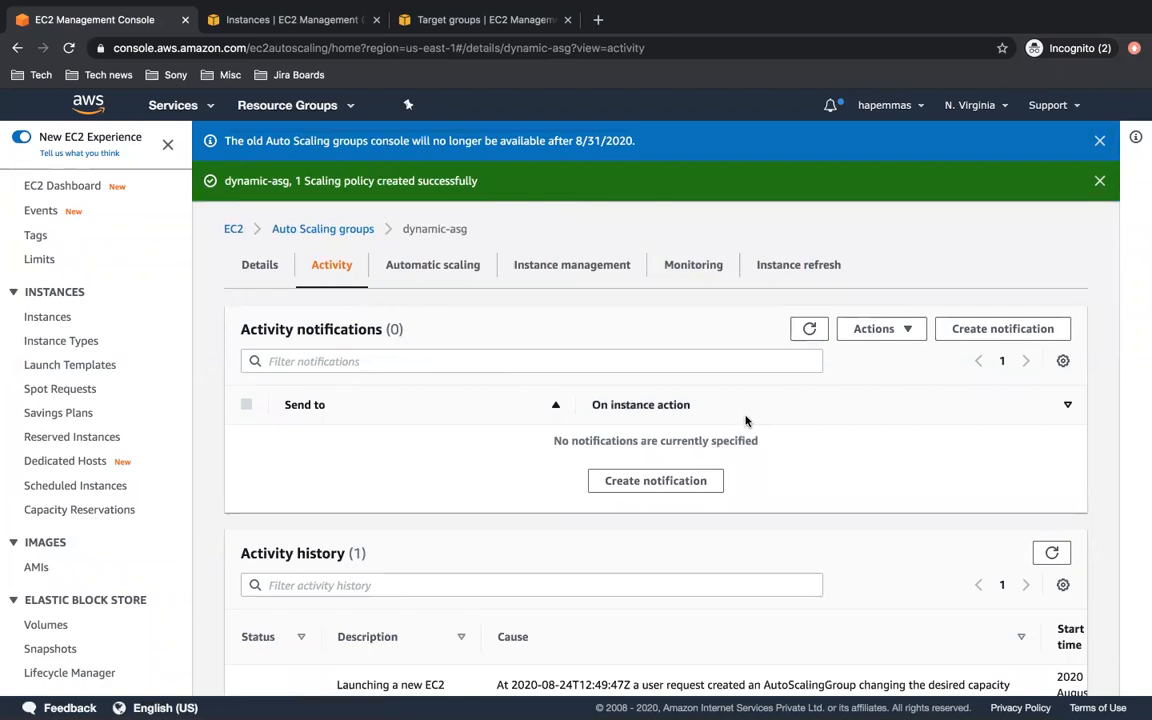
click(688, 266)
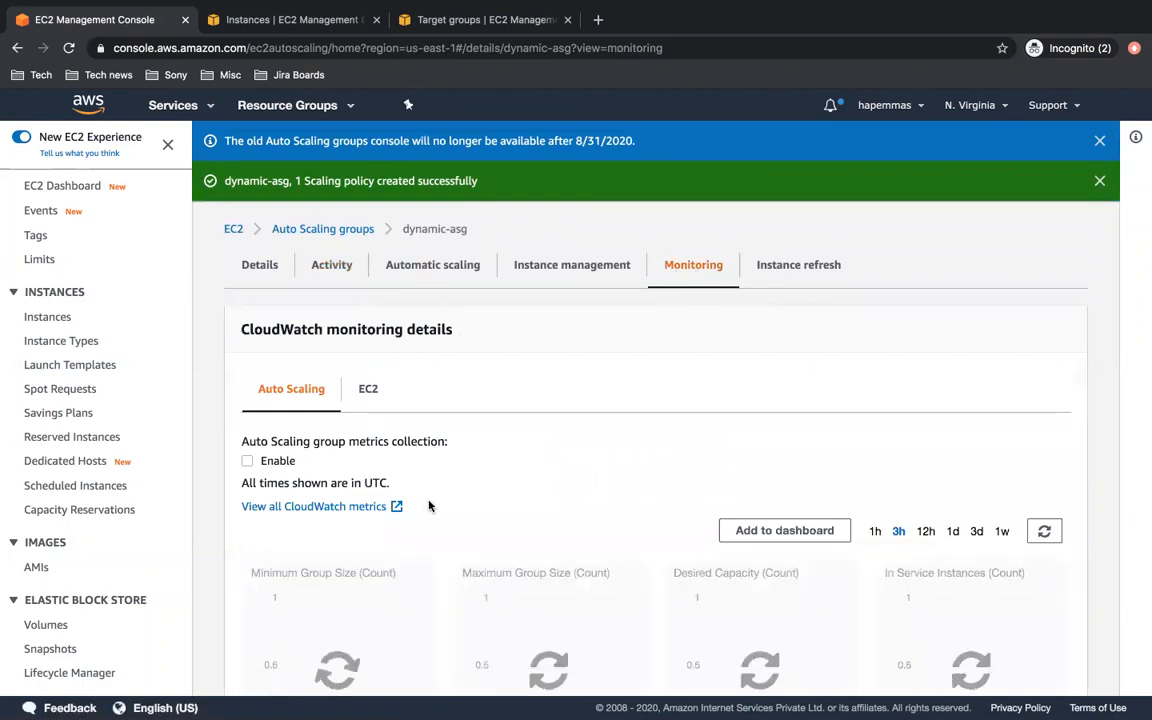
click(368, 391)
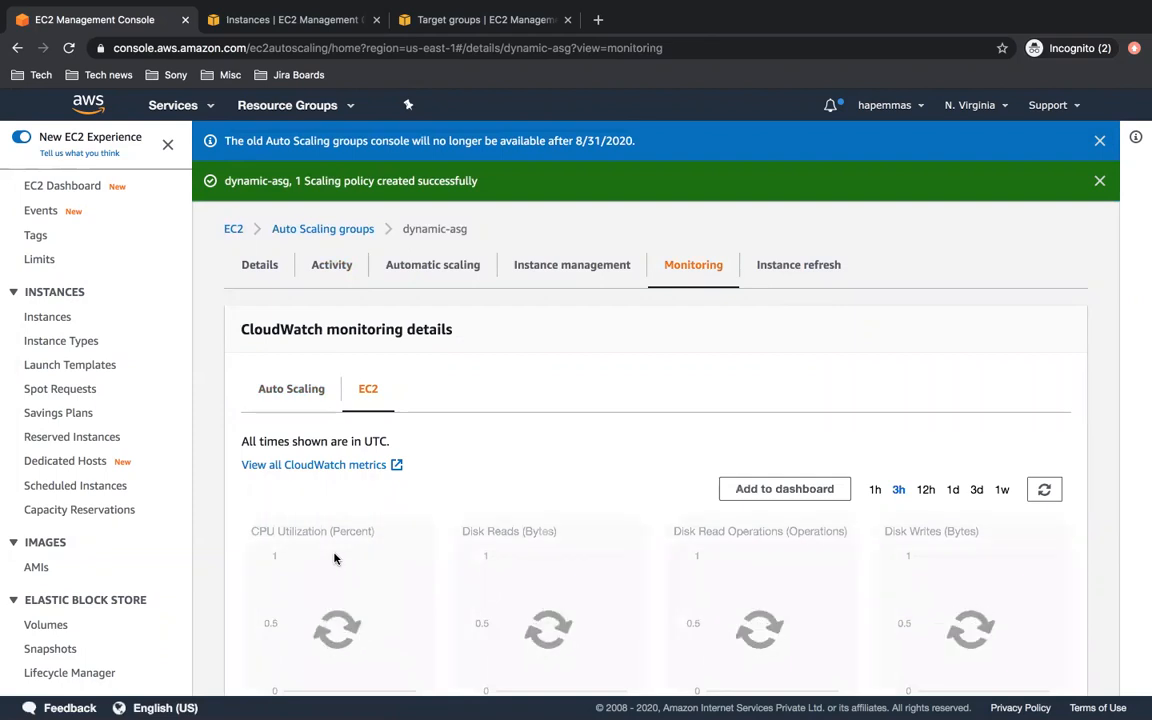
Zoom the CPU Utilization graph in on the 10:19 to 10:30 spike and switch the time range to 1h
scroll(325, 590, down, 1)
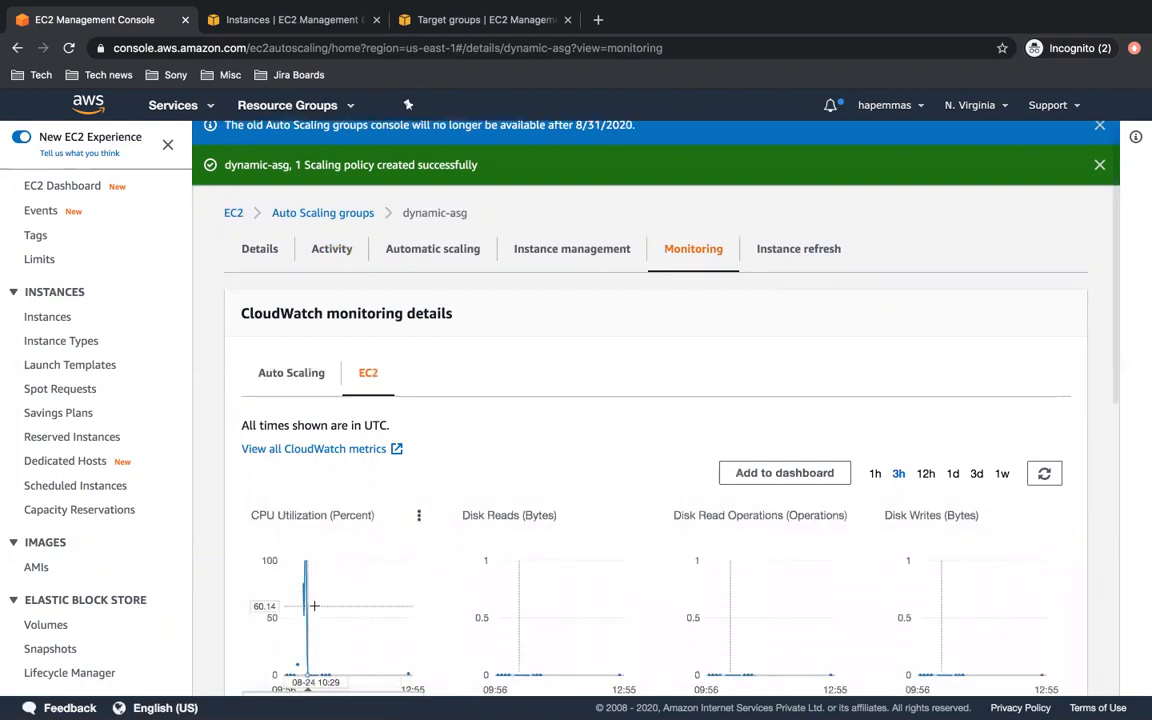
drag(311, 588, 351, 589)
scroll(380, 580, down, 1)
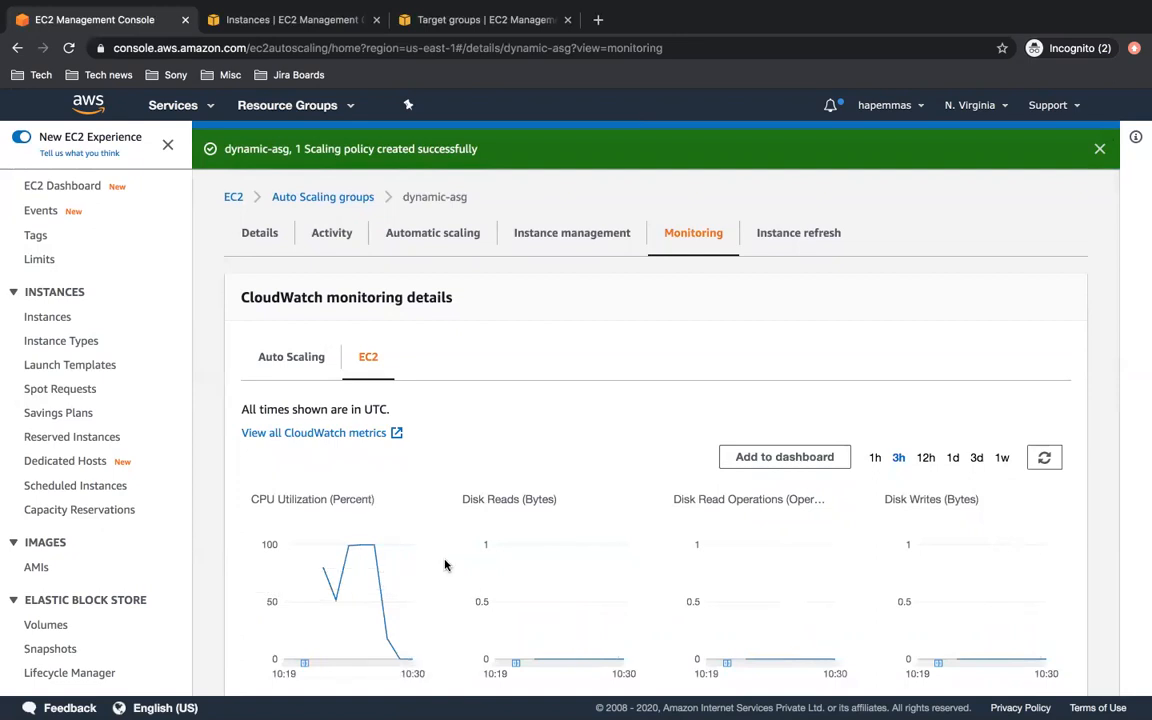
click(875, 458)
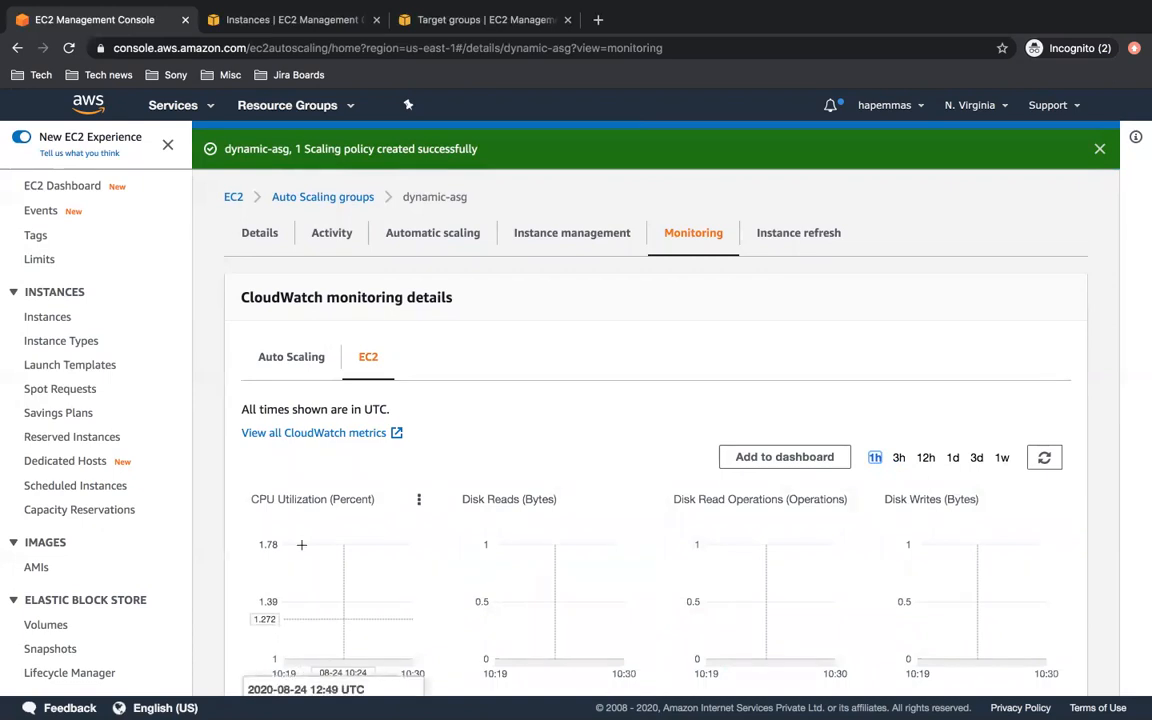
Refresh the EC2 instances list and show the CloudWatch monitoring of the dynamic-asg instance
click(240, 28)
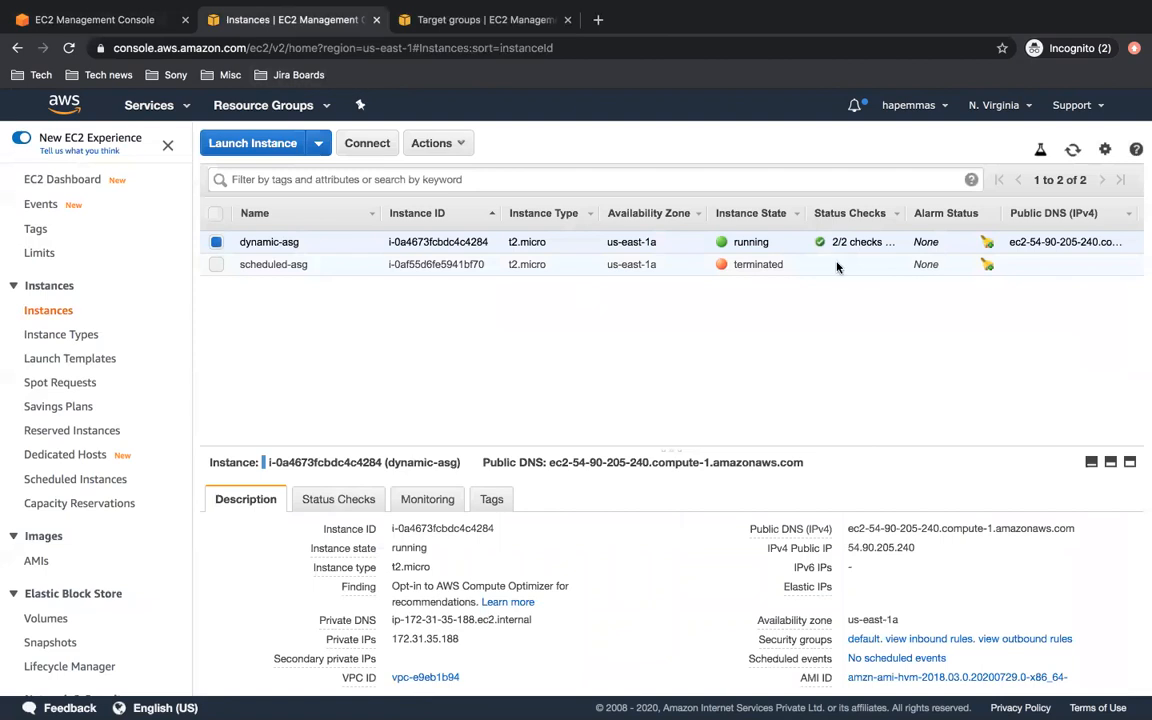
click(1073, 150)
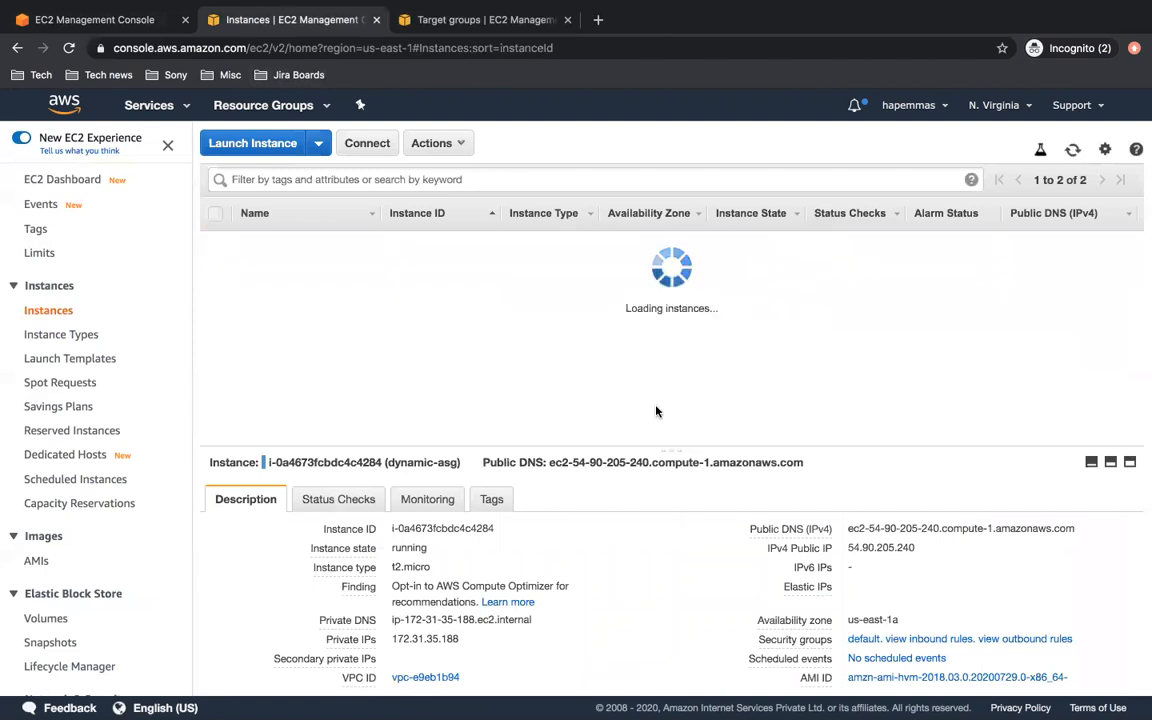
click(426, 503)
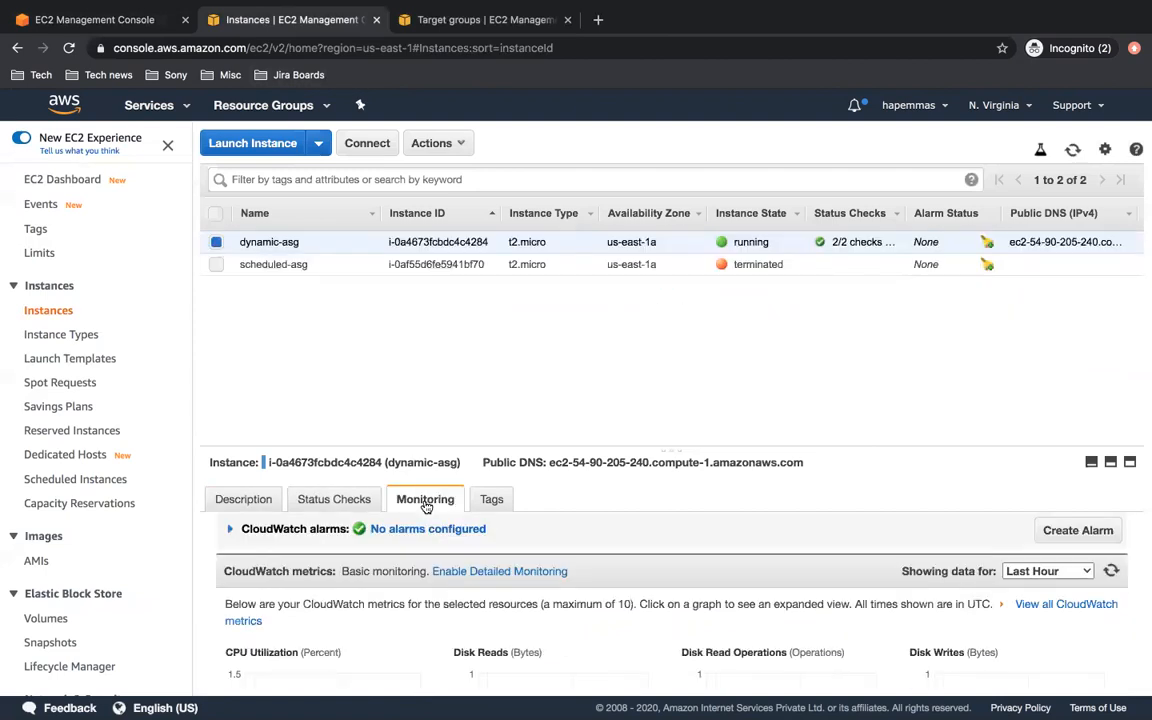
scroll(520, 545, down, 1)
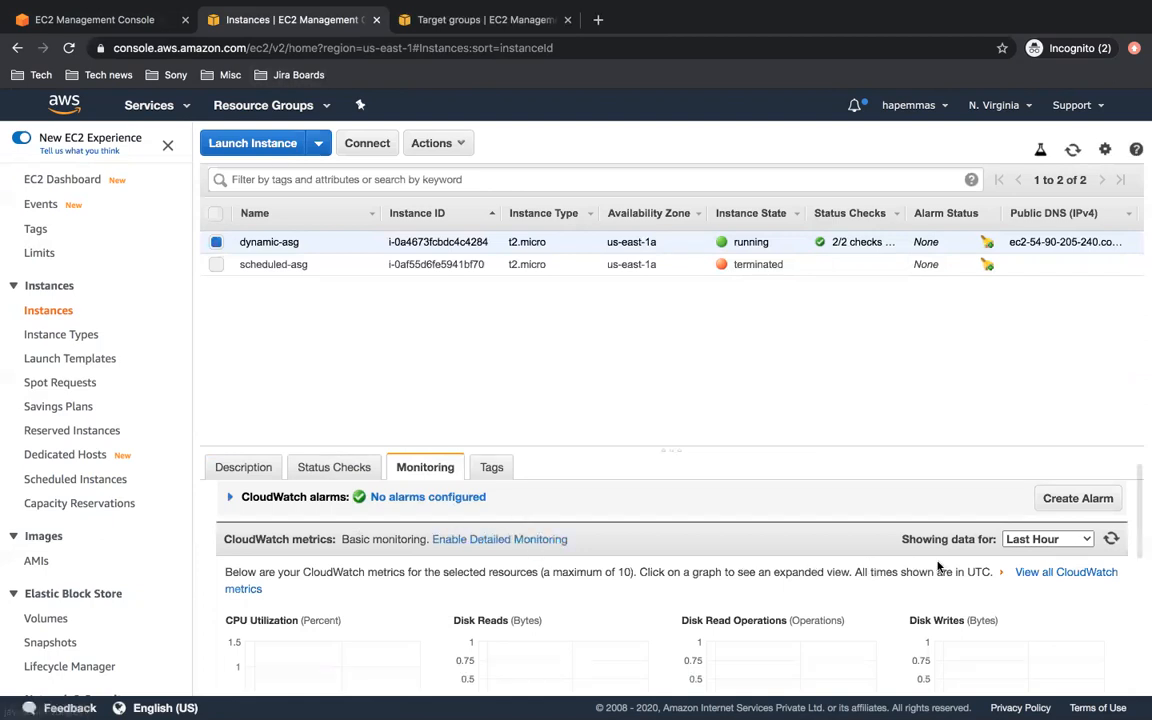
Enable detailed monitoring for the dynamic-asg instance and dismiss the confirmation
click(500, 540)
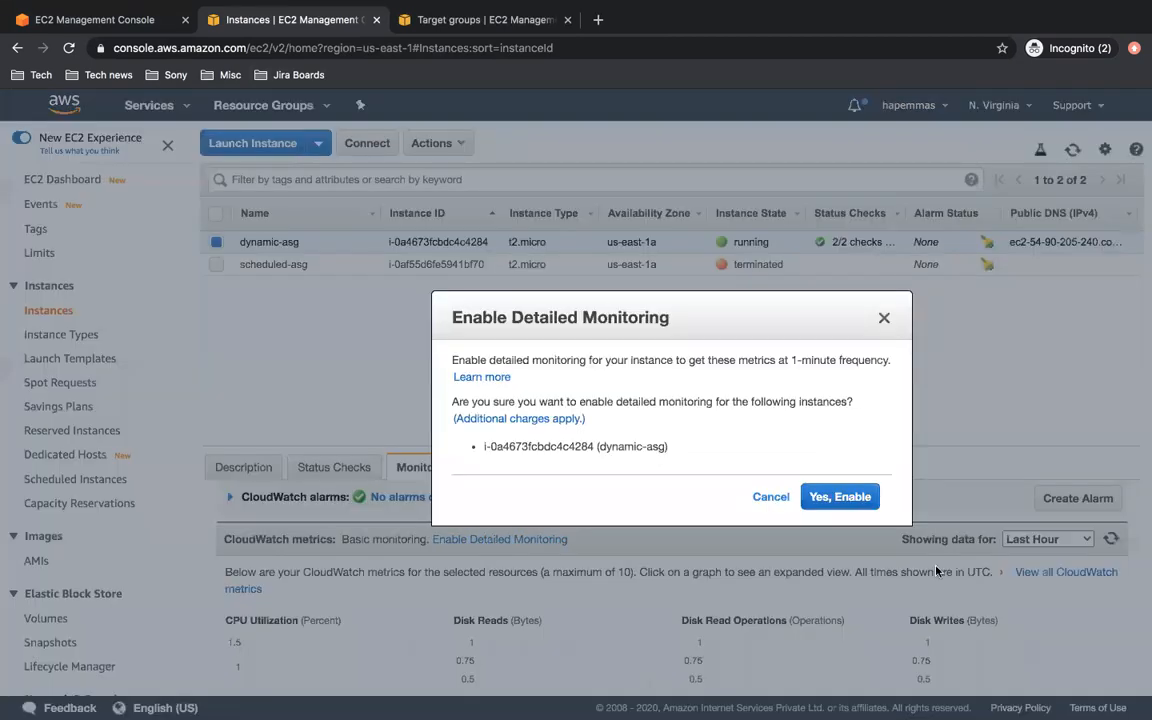
click(830, 497)
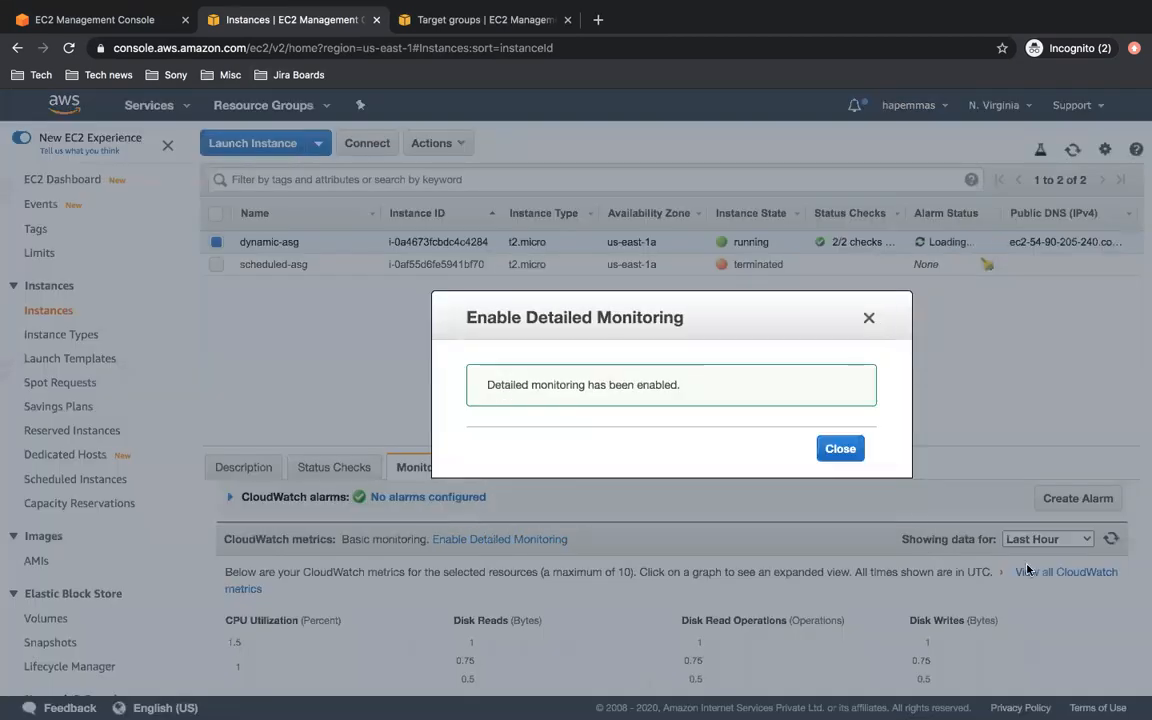
click(840, 449)
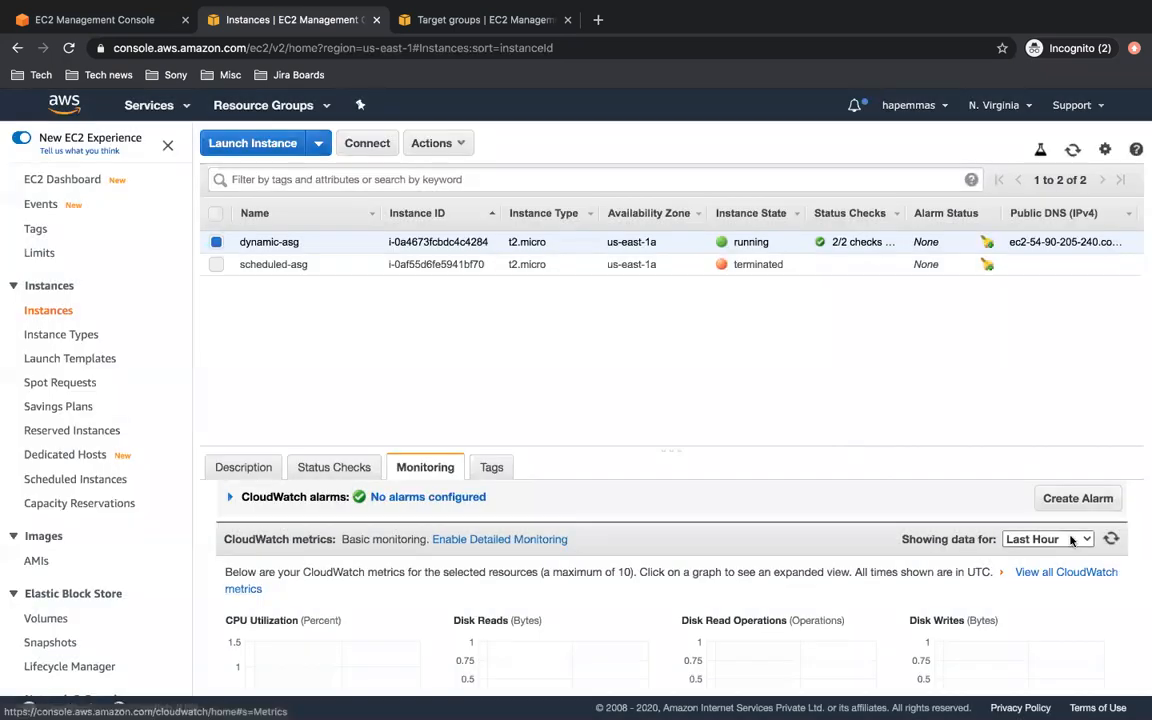
Refresh the instance's metrics for the Last Hour, enlarge the CPU Utilization graph and zoom in on 12:46 to 12:49
click(1110, 540)
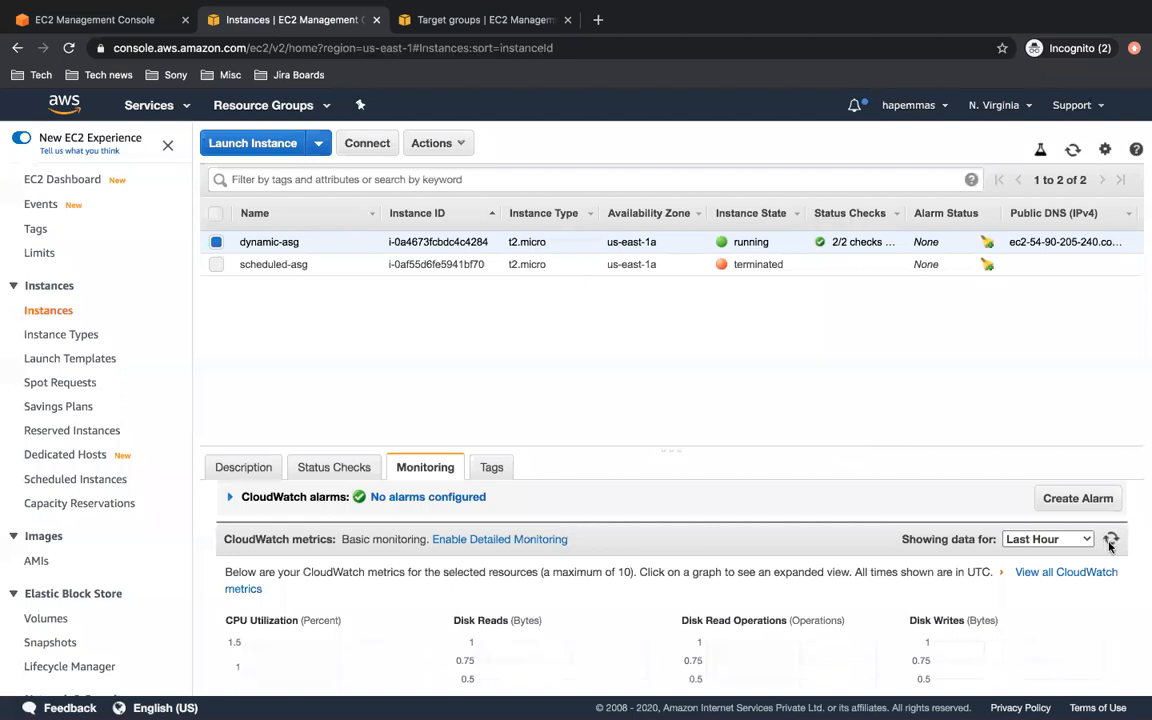
click(1075, 541)
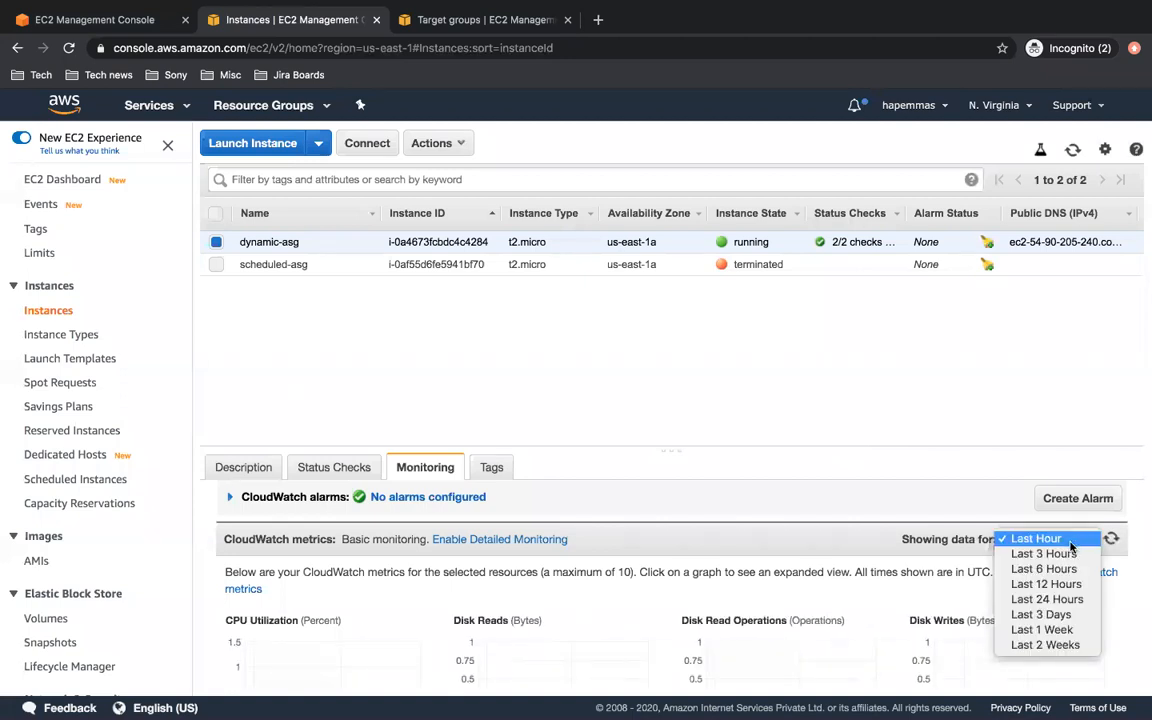
click(1061, 541)
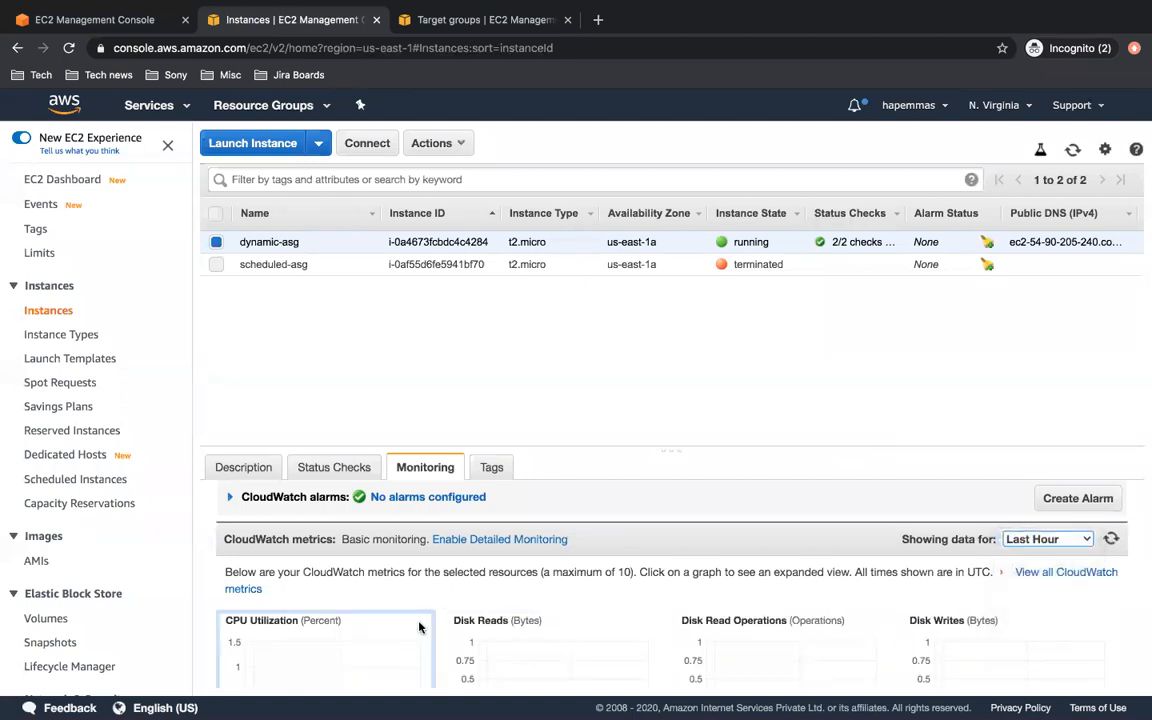
scroll(419, 627, down, 1)
click(326, 650)
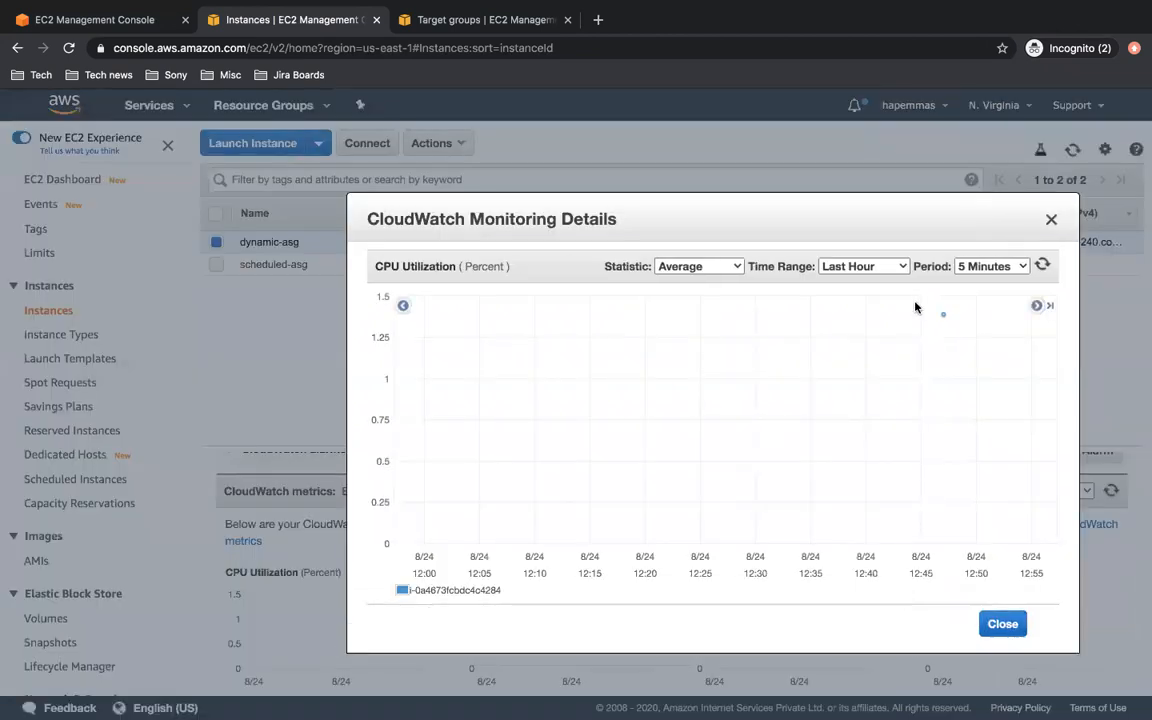
click(968, 360)
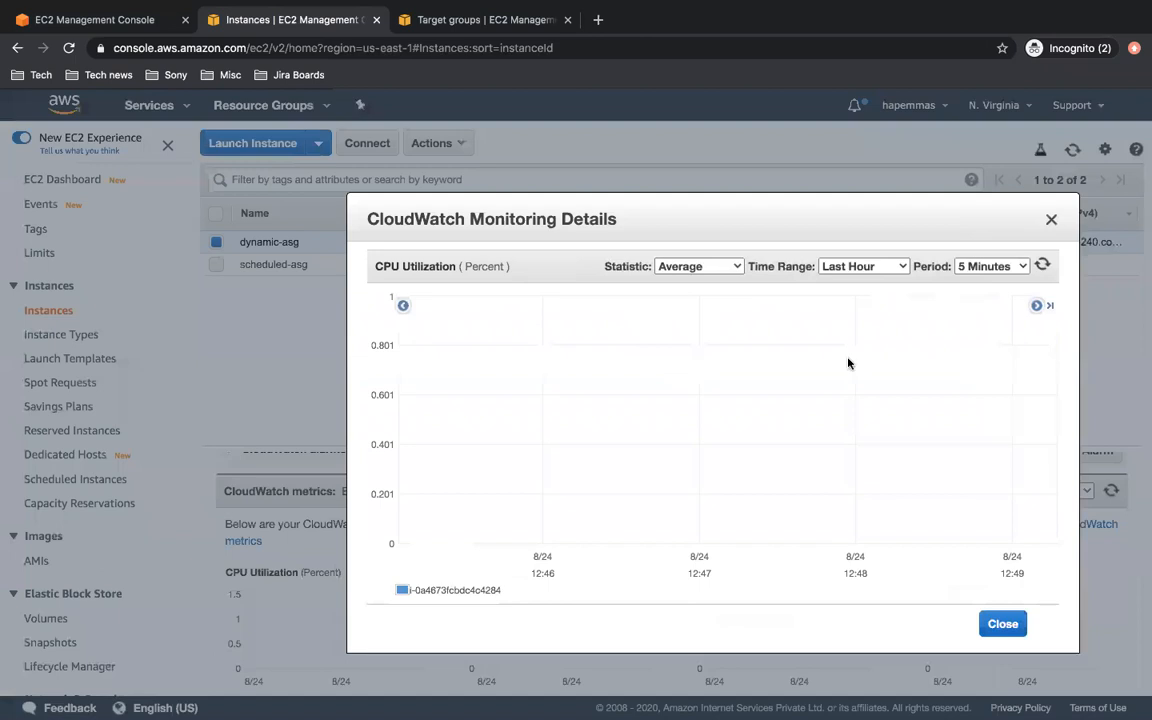
View the CPU Utilization graph with the Sum and Minimum statistics, zoom in around 12:46 to 12:48 and close the details
click(686, 266)
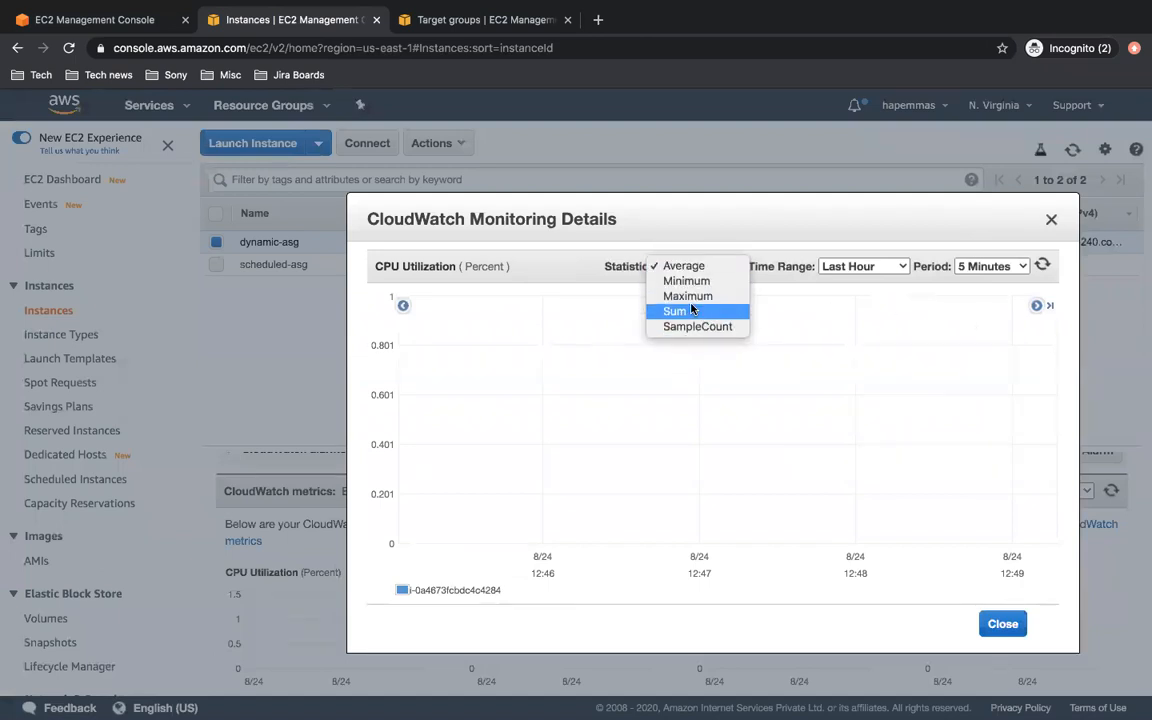
click(676, 311)
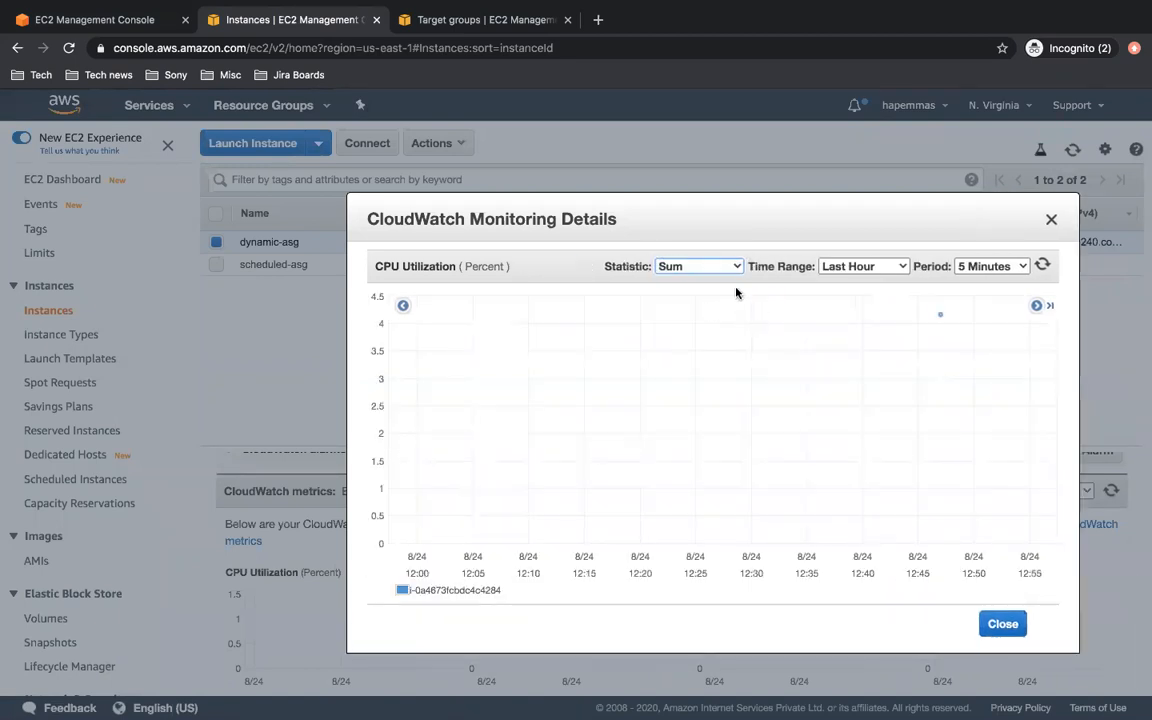
click(700, 266)
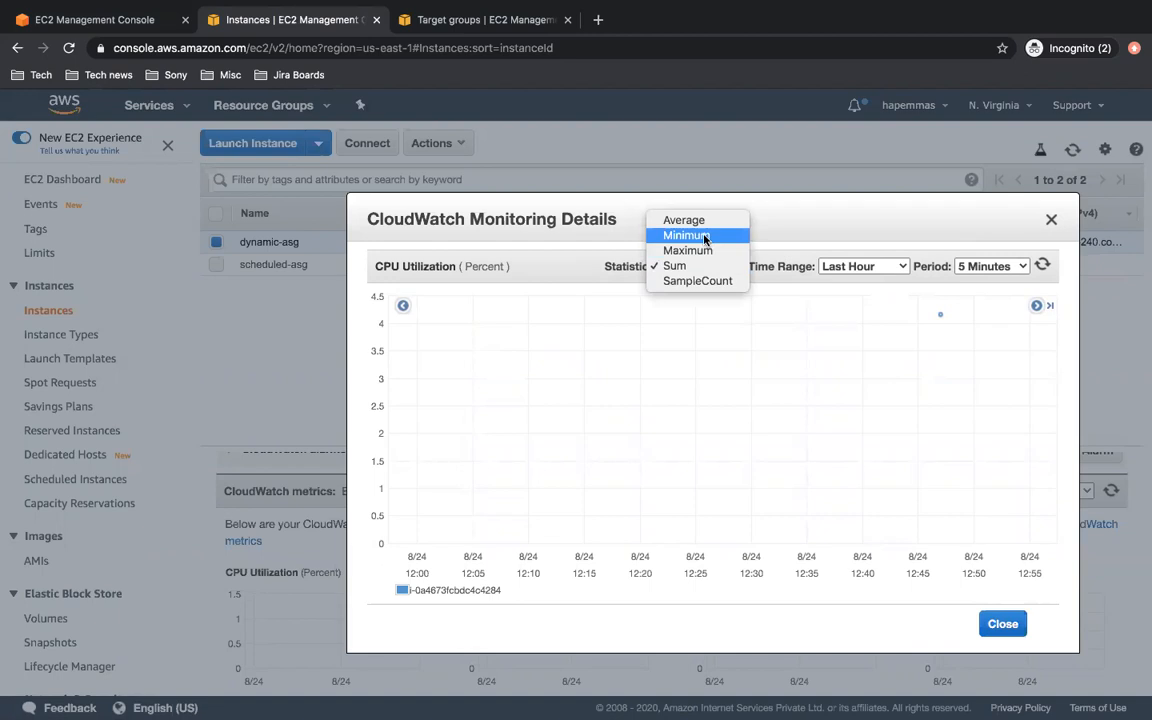
click(690, 235)
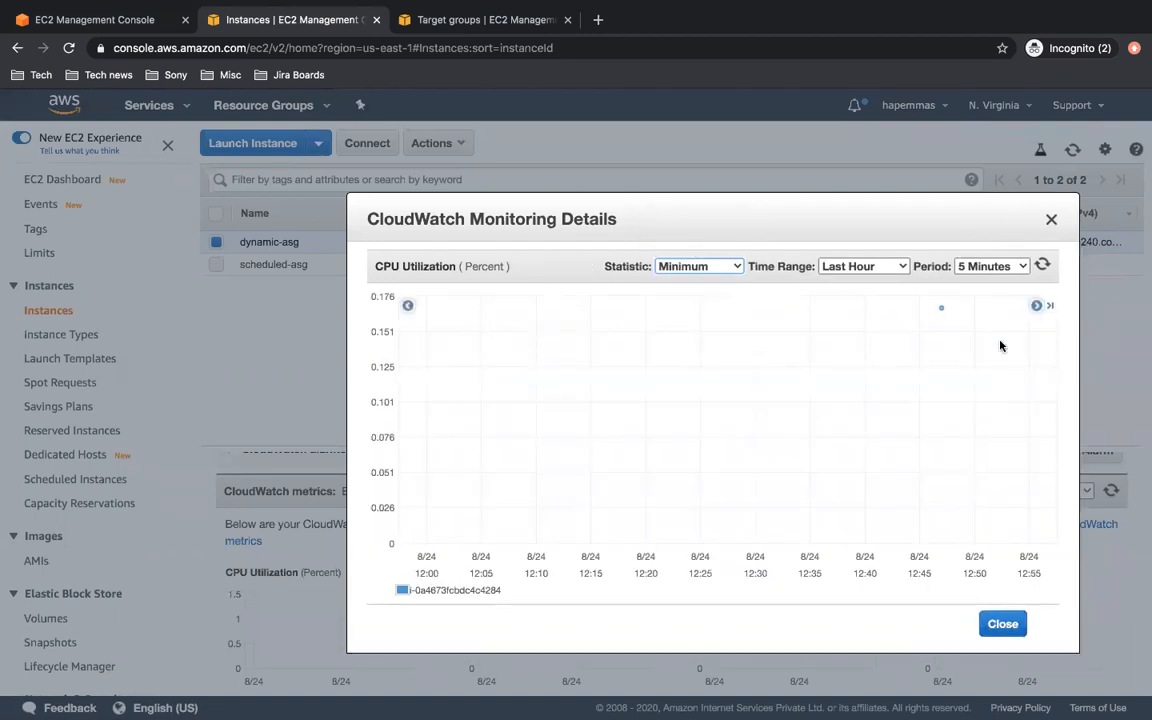
drag(941, 314, 964, 328)
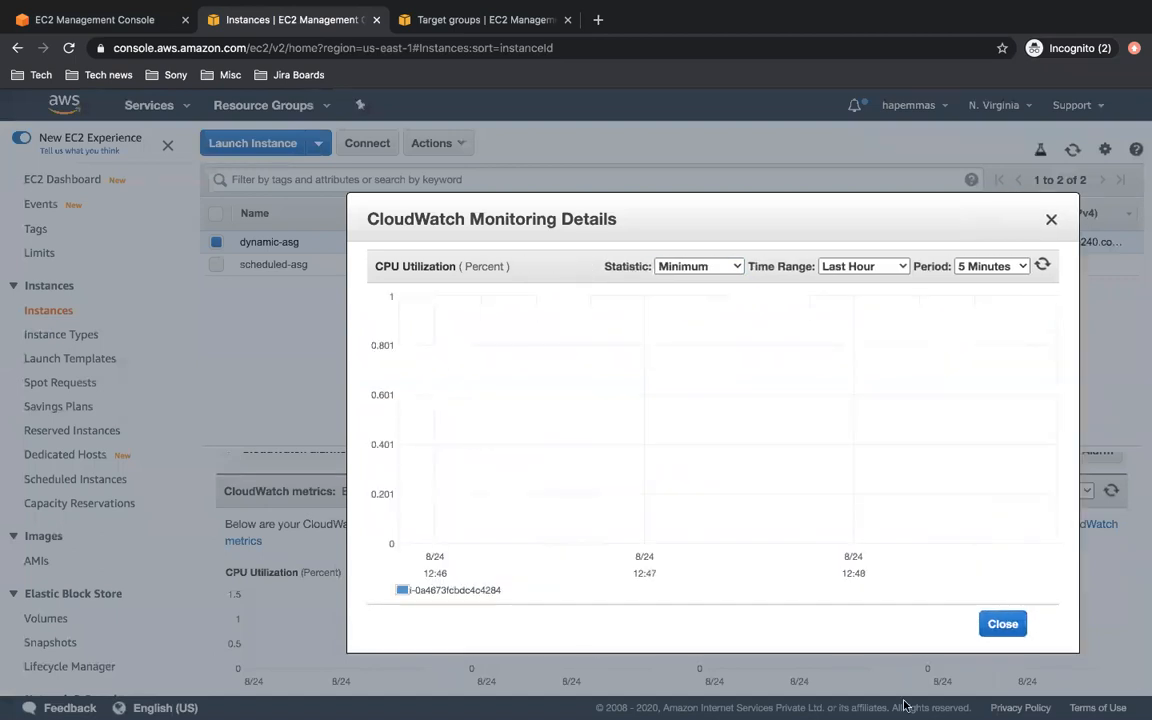
click(996, 627)
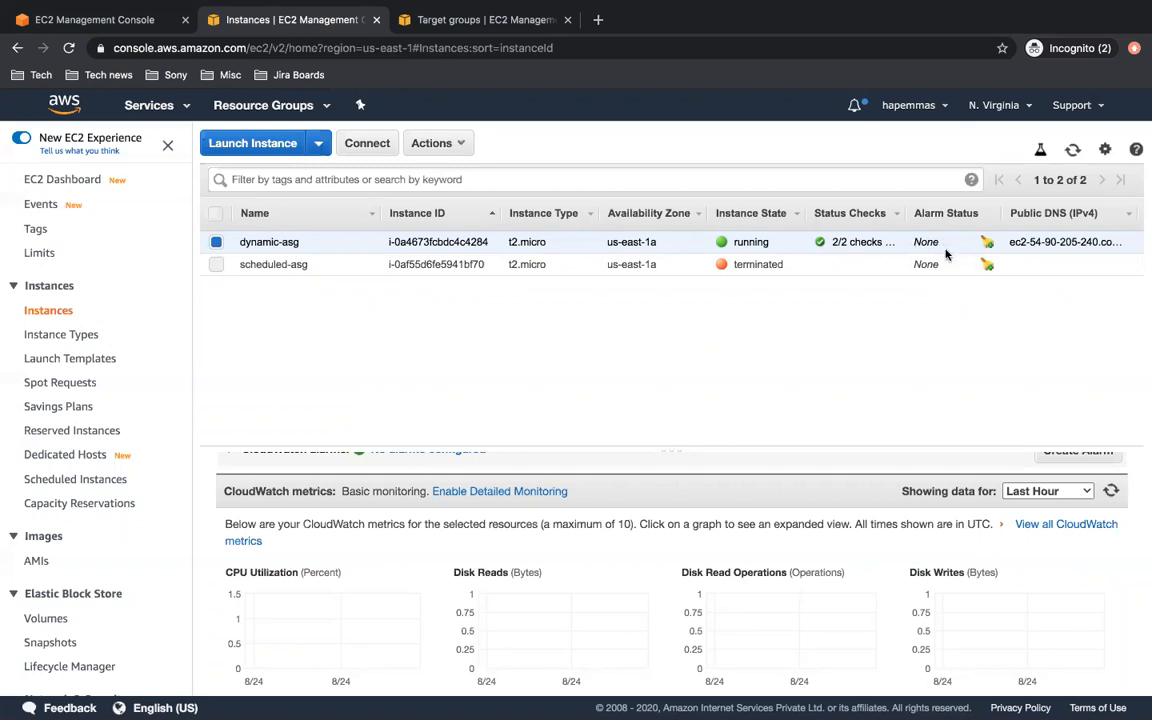
drag(921, 243, 929, 243)
Switch to Terminal, rerun the stress command with the 180s timeout, interrupt it and clear the screen
key(ctrl+Left)
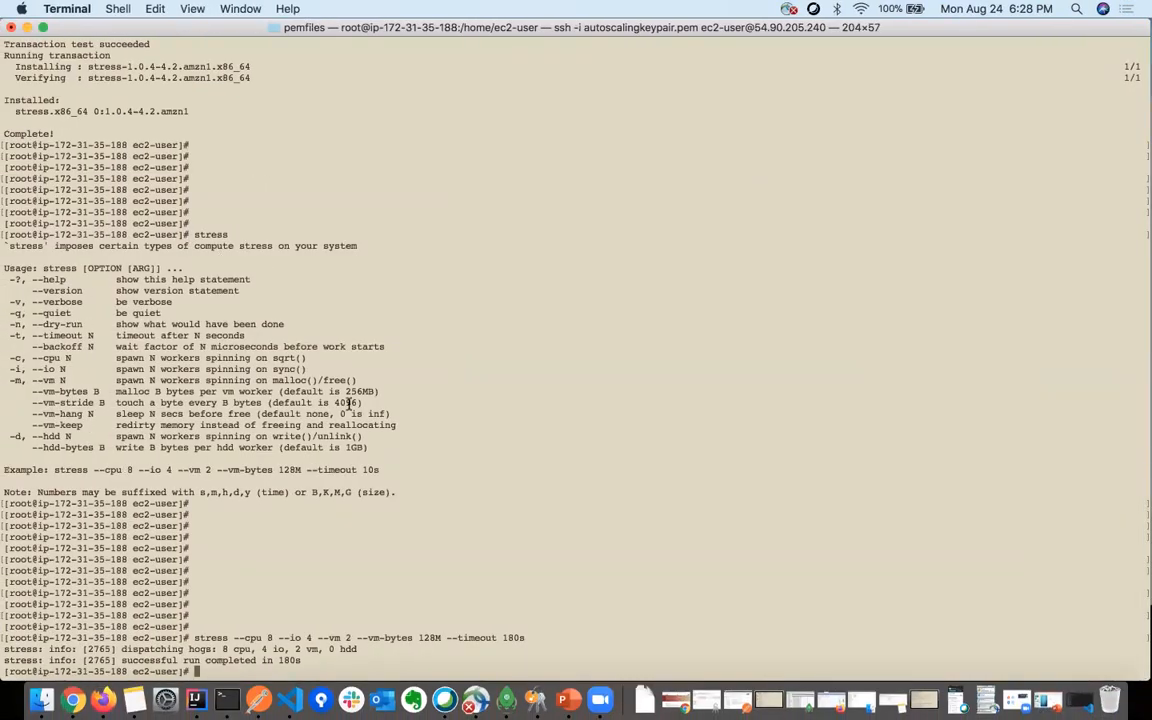
key(Up)
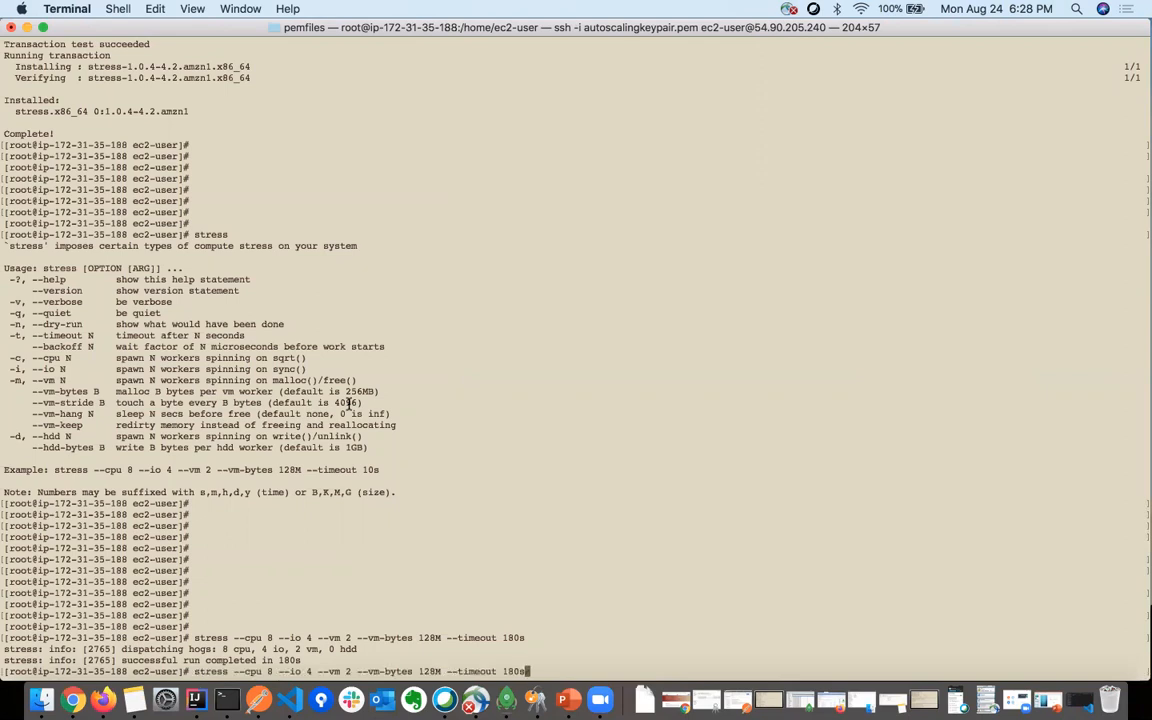
key(Return)
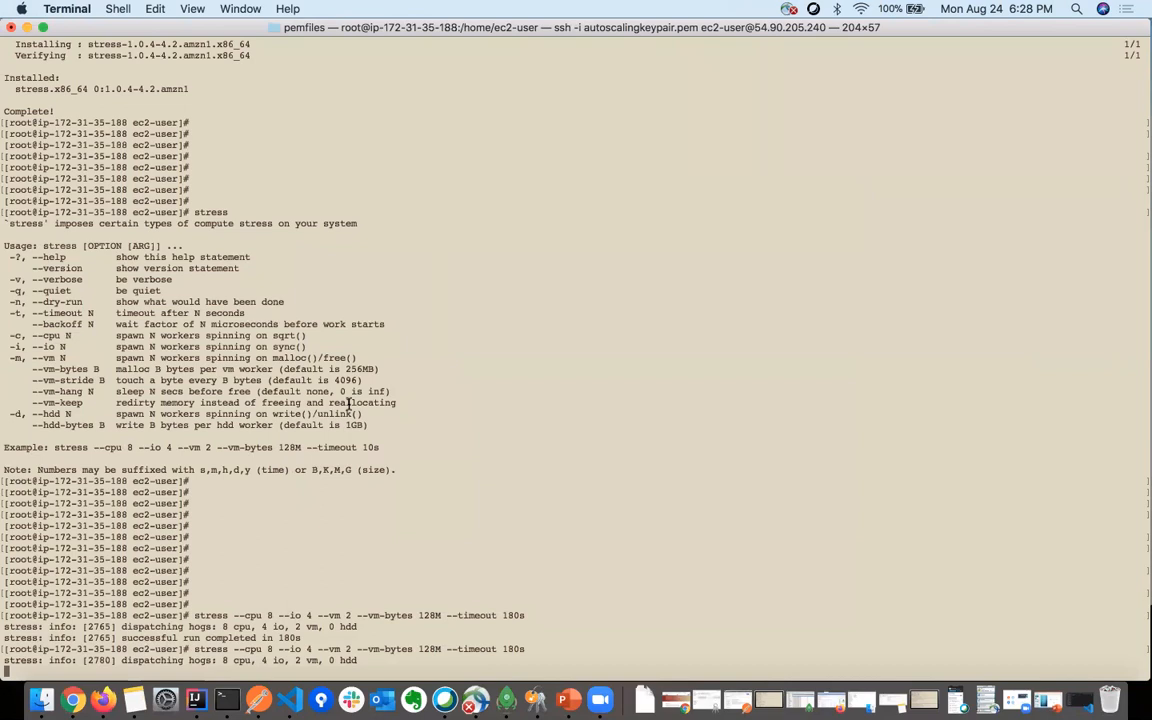
key(ctrl+c)
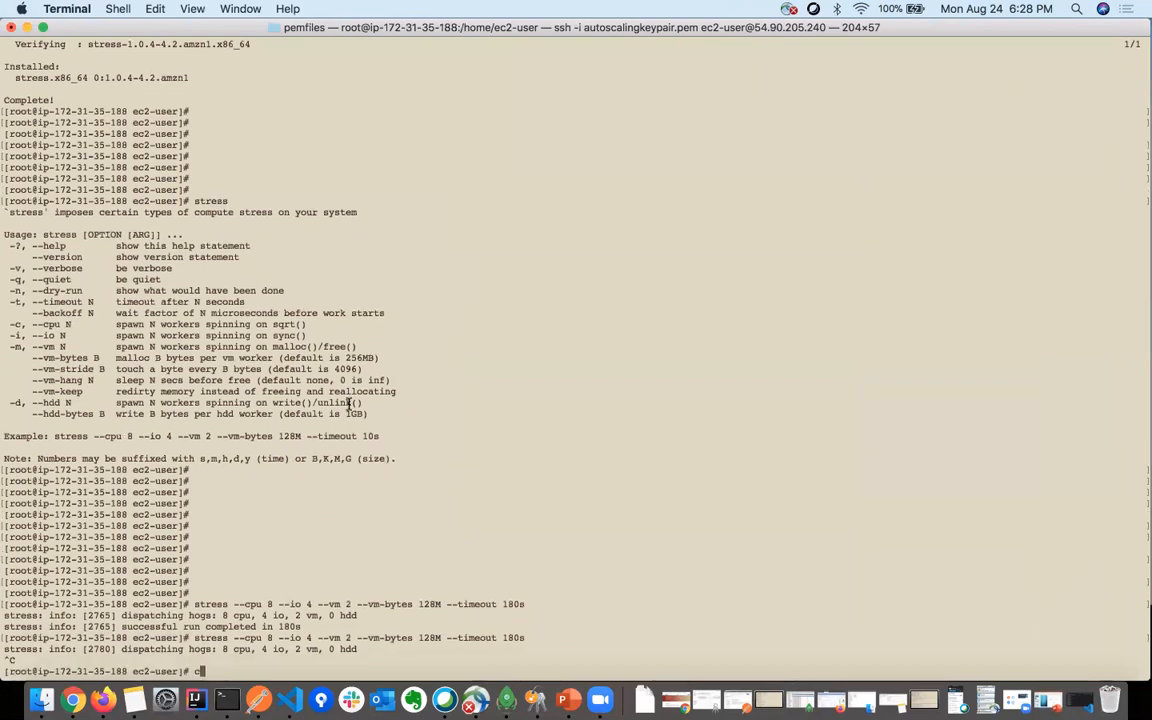
text(clear)
key(Return)
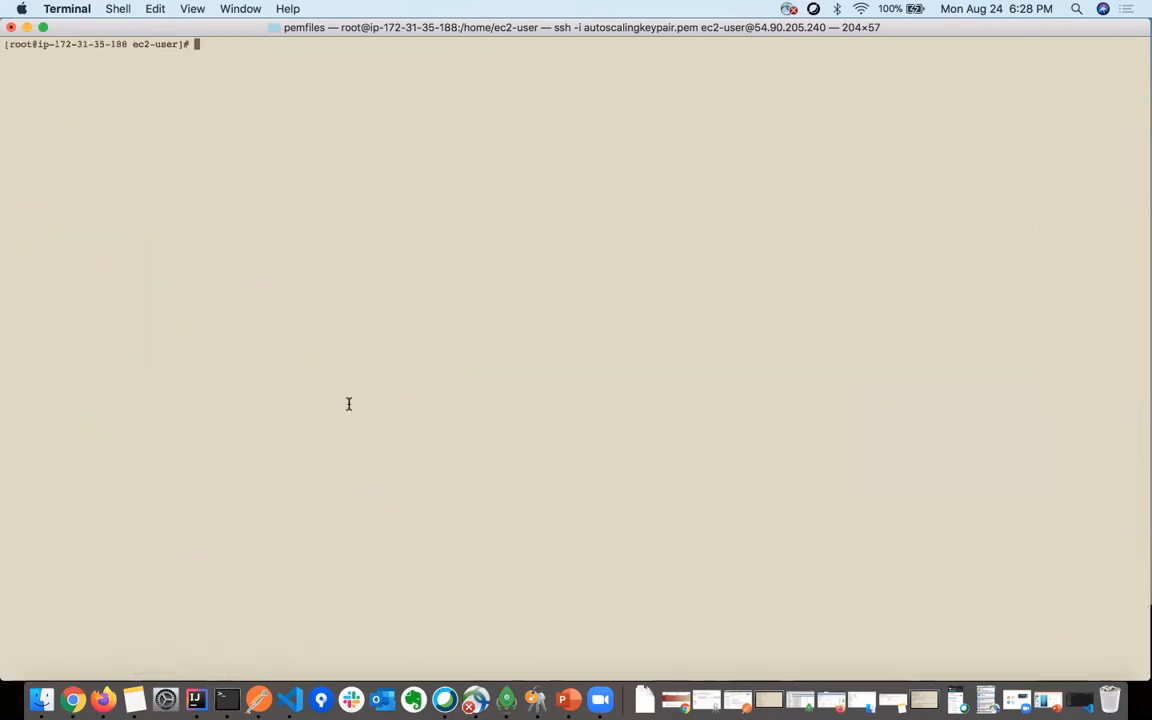
Run stress --cpu 8 --io 4 --vm 2 --vm-bytes 128M --timeout 300s on the instance
key(Up)
key(Up)
key(BackSpace)
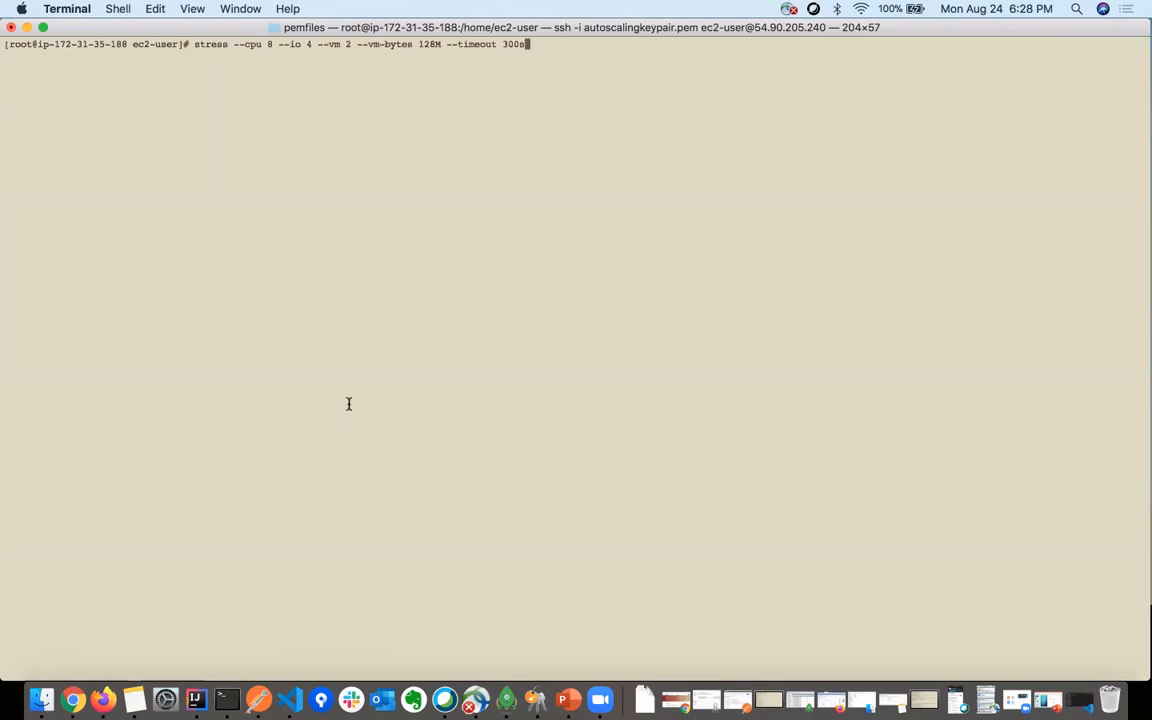
key(Return)
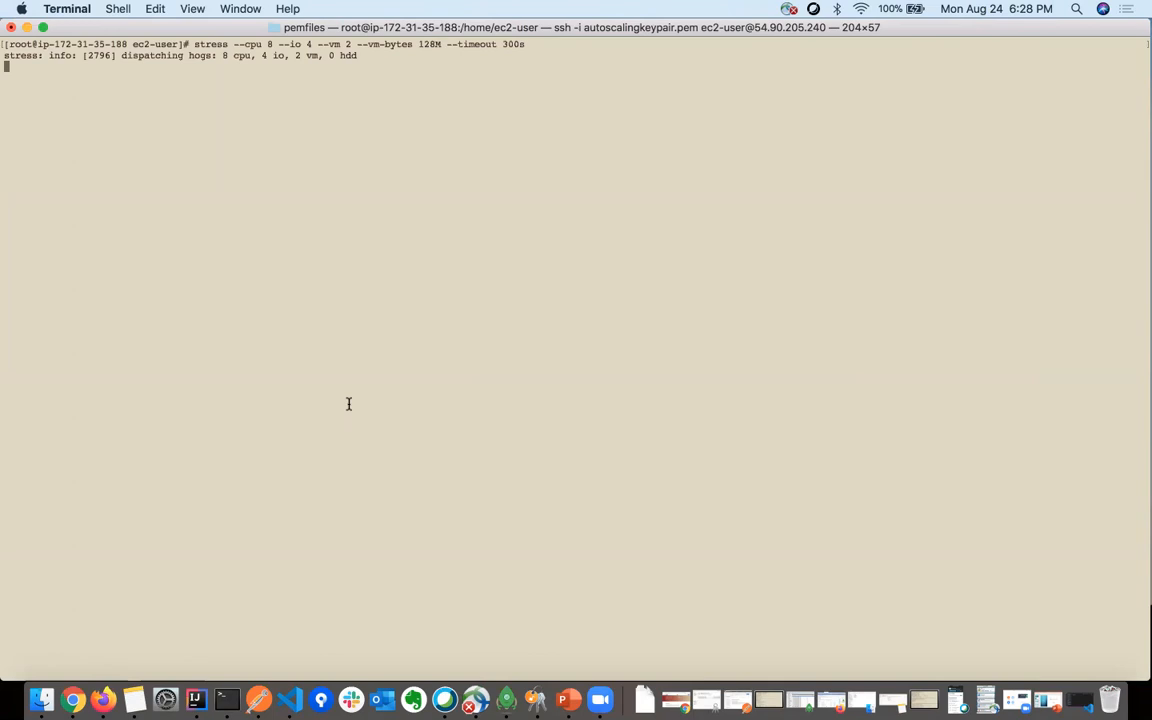
Return to dynamic-asg's EC2 metrics in the browser, set the time range to 3h and refresh the graphs repeatedly
key(ctrl+Right)
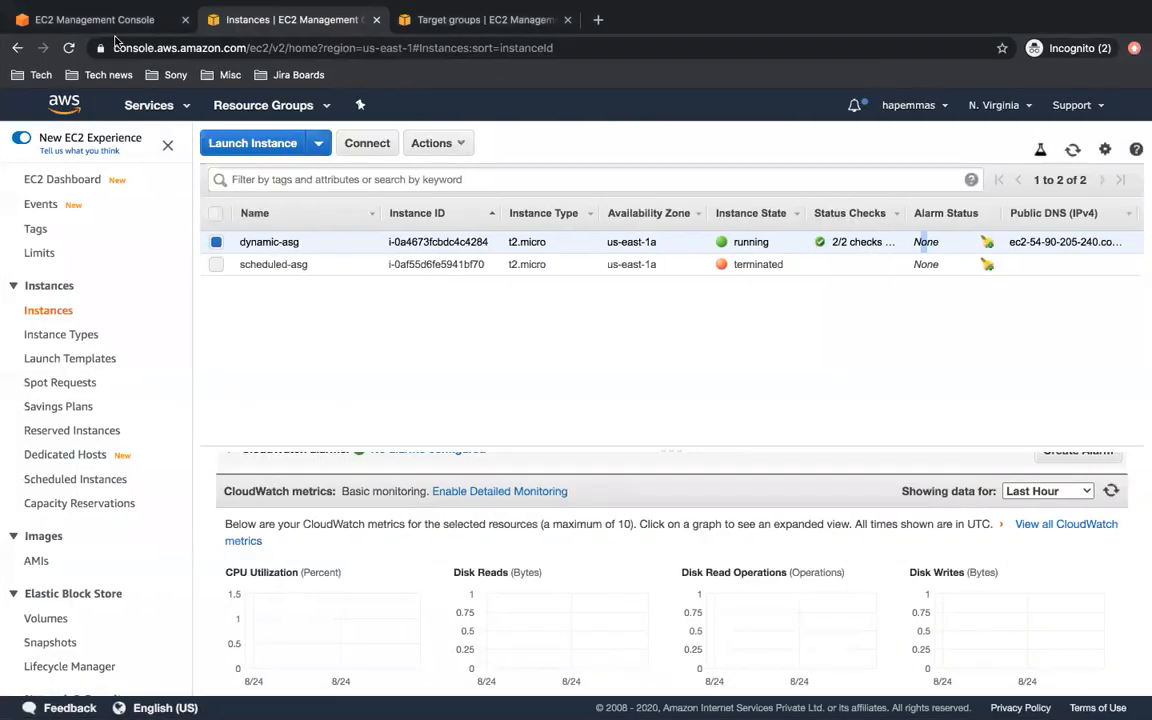
click(106, 22)
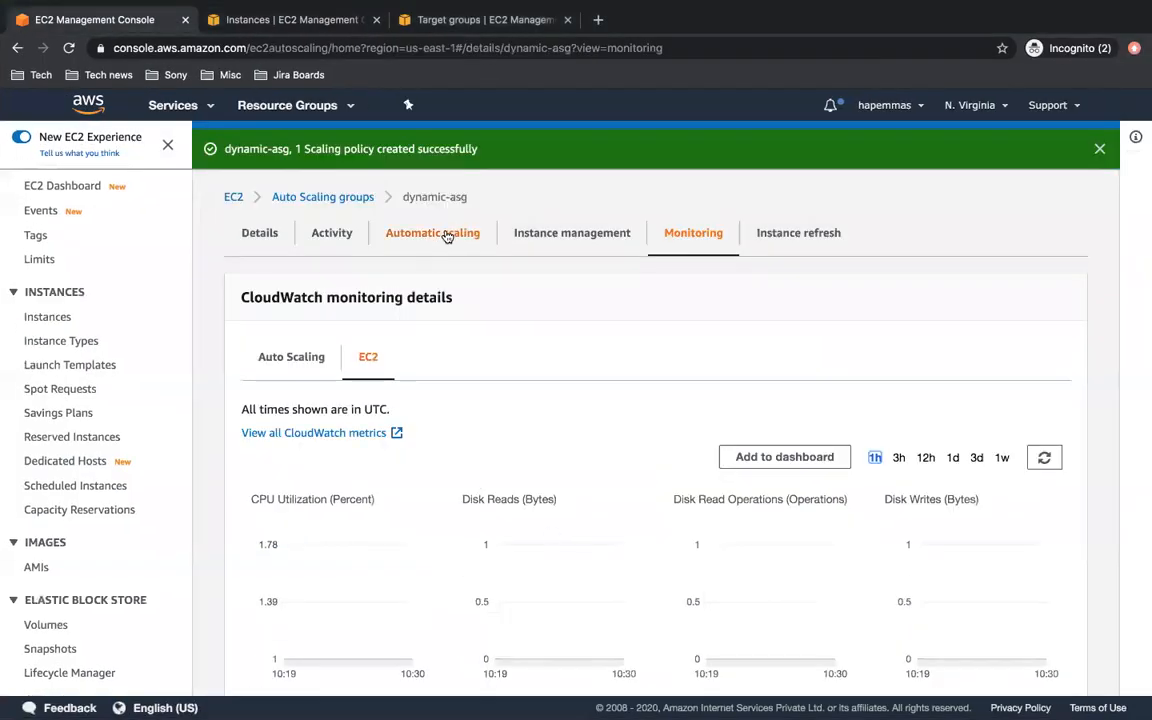
click(684, 236)
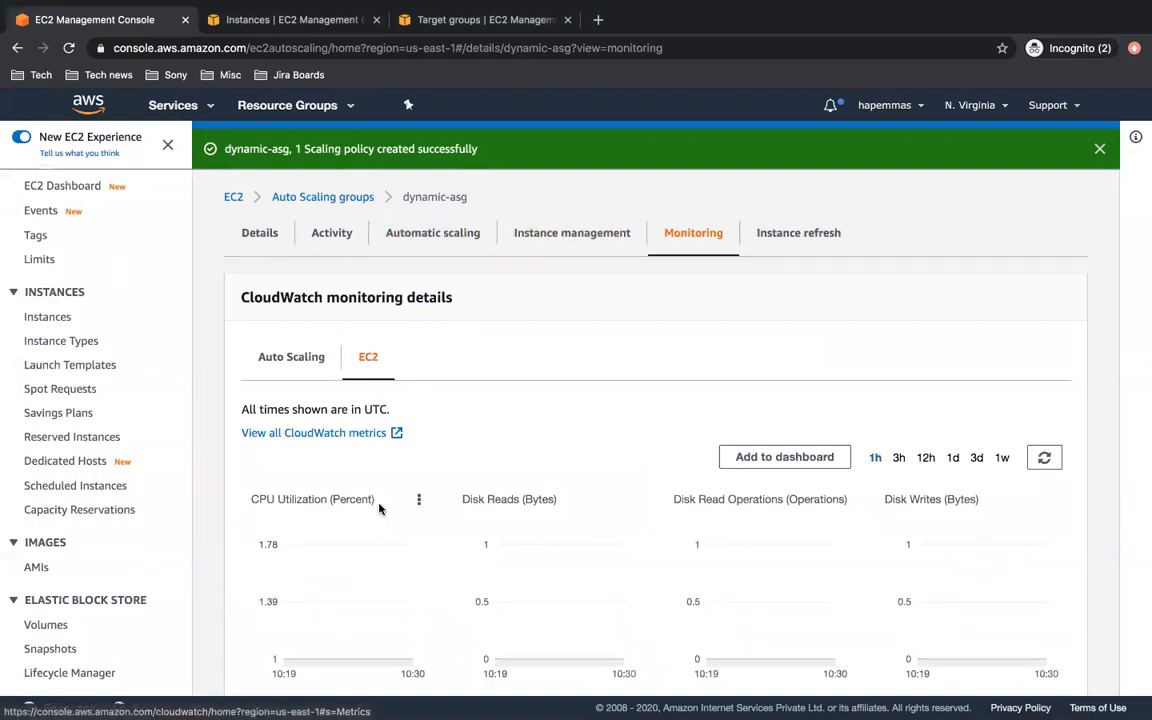
click(897, 409)
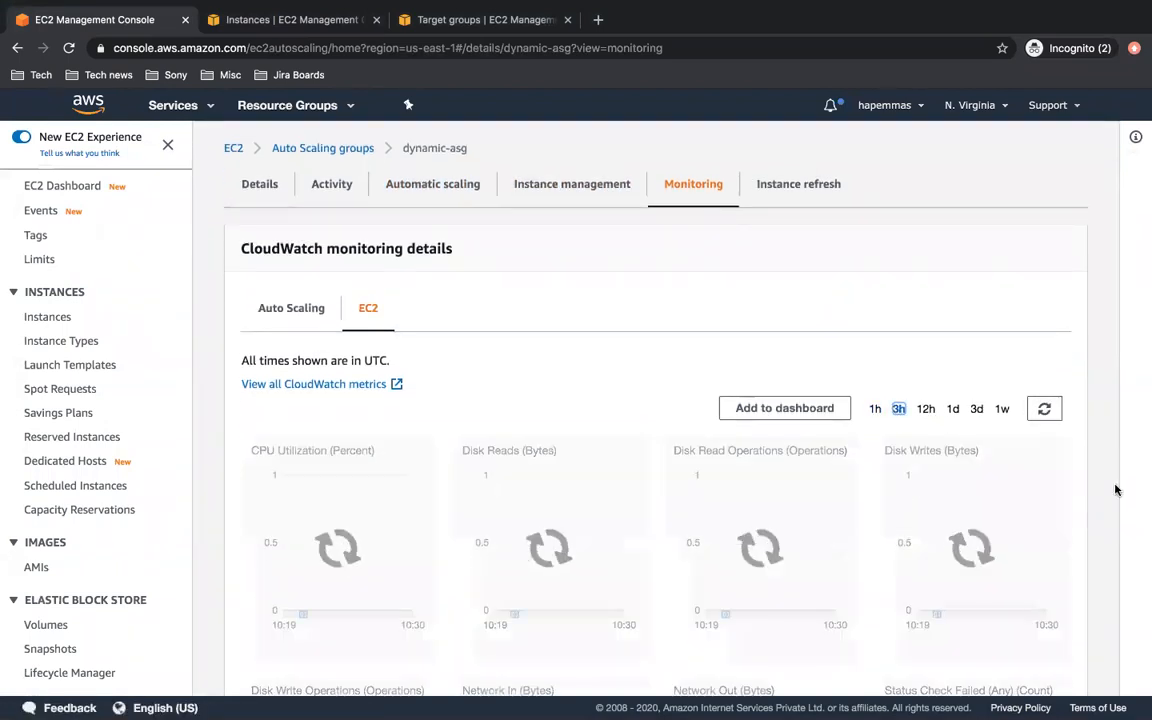
click(1047, 410)
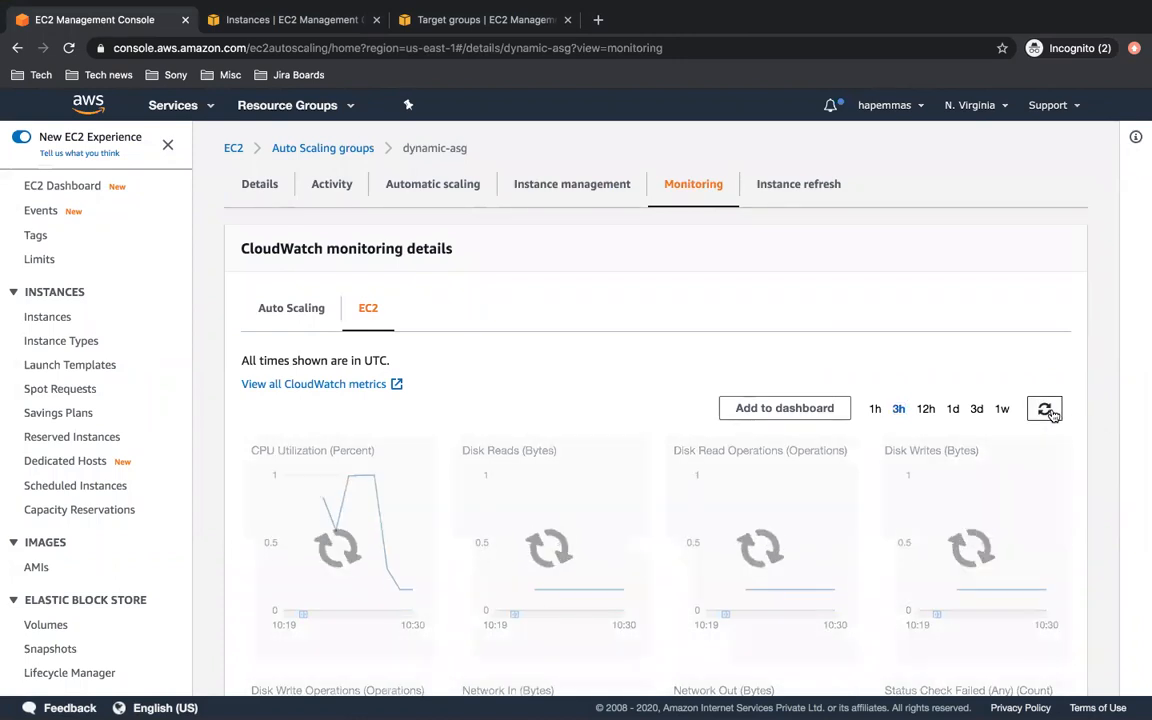
click(1047, 410)
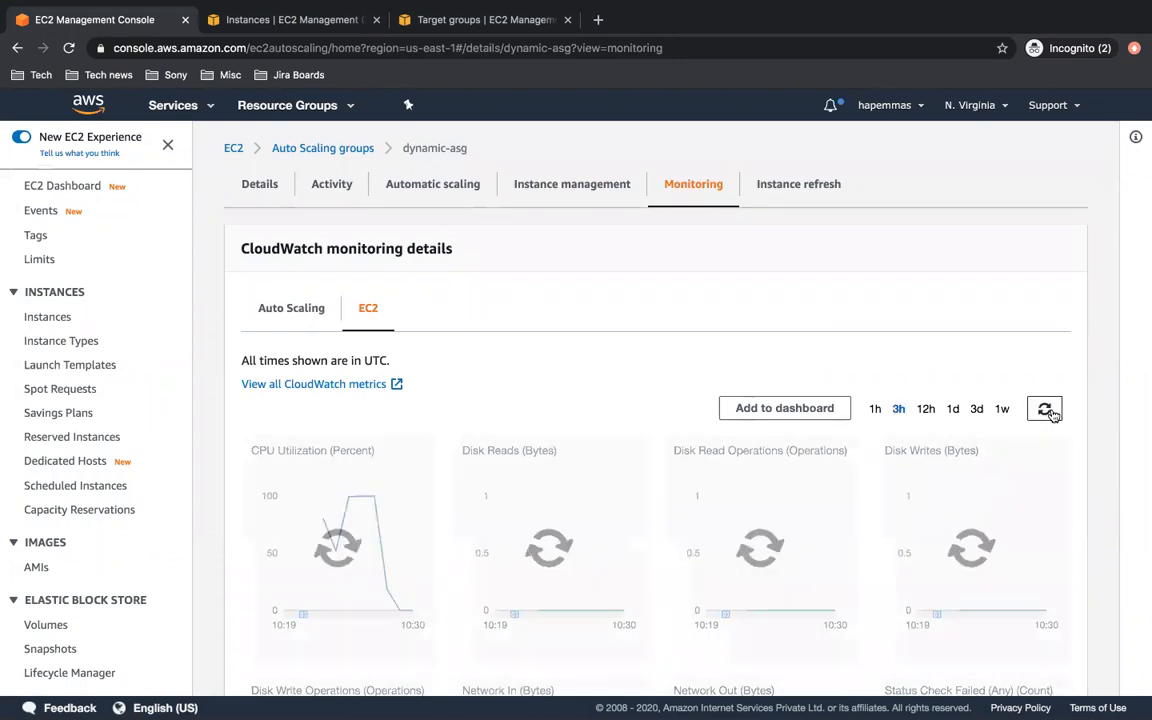
click(1047, 410)
click(1047, 410)
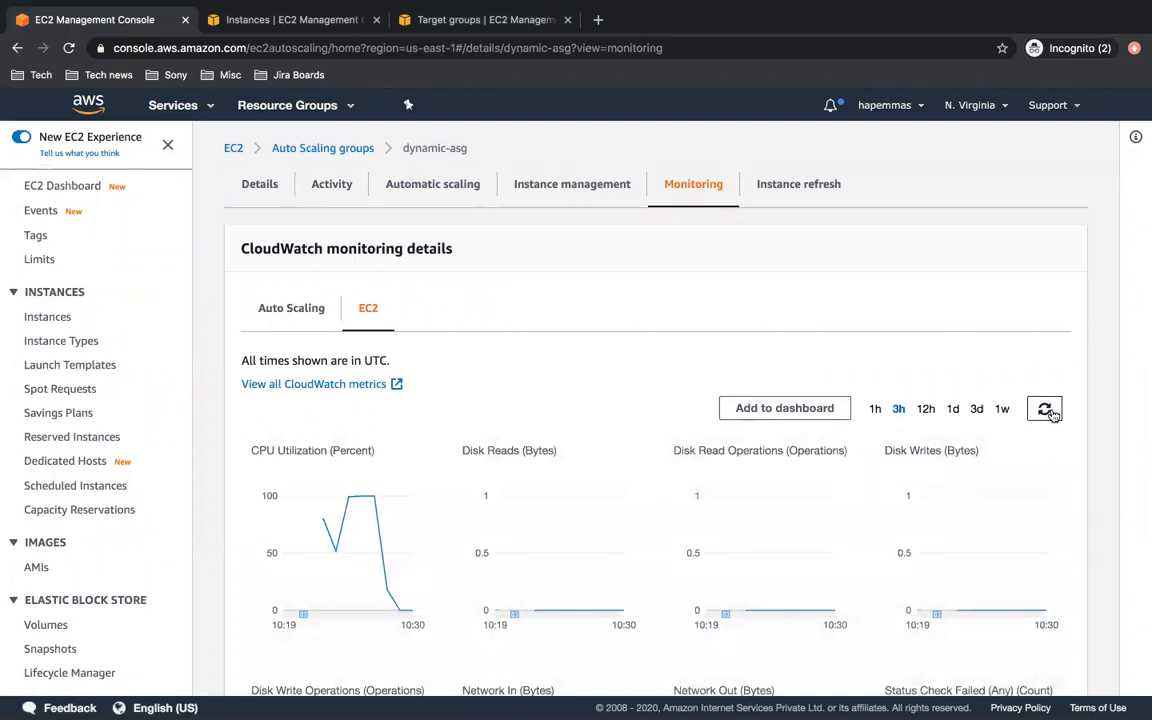
click(1047, 410)
click(1047, 410)
click(1047, 410)
click(1047, 410)
click(1047, 410)
click(1044, 408)
Check the running 300s stress command in Terminal, return to the browser and refresh the EC2 metrics
key(ctrl+Left)
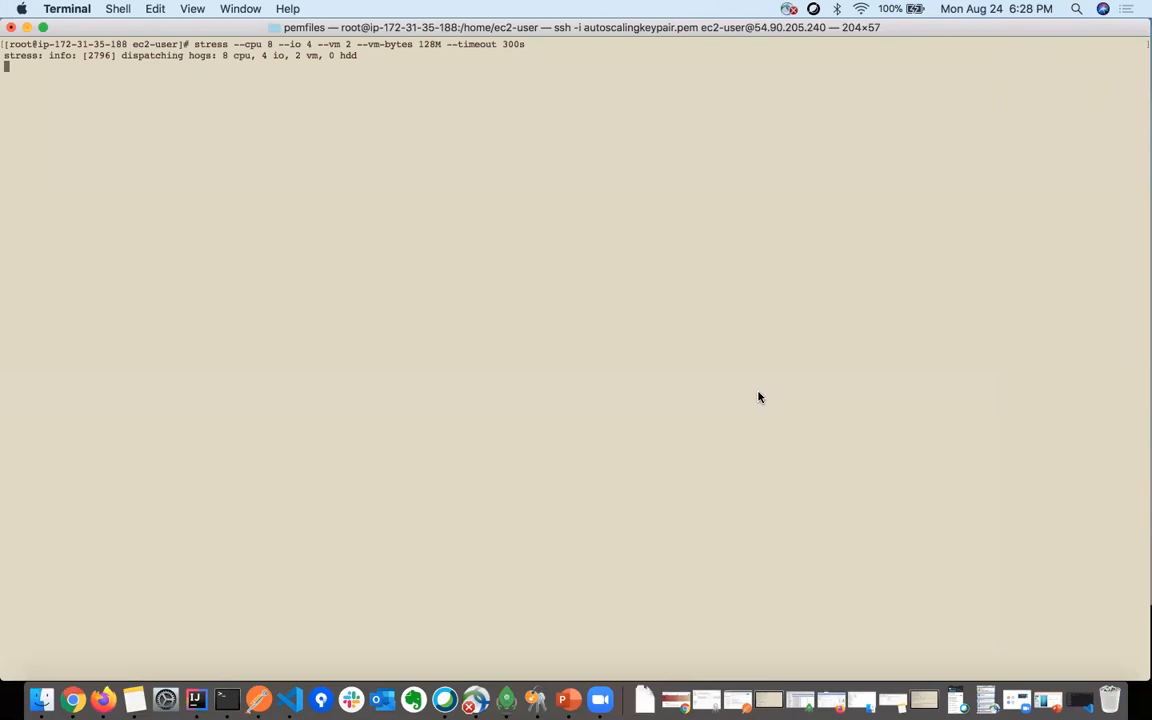
key(ctrl+Right)
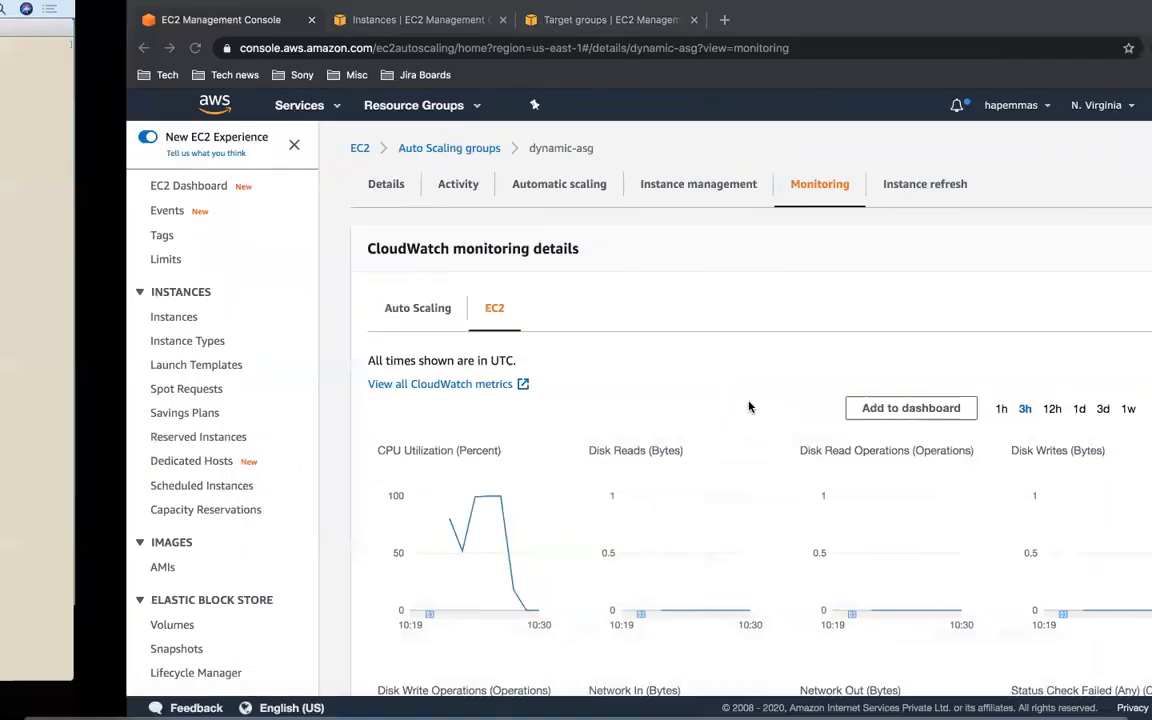
click(1043, 410)
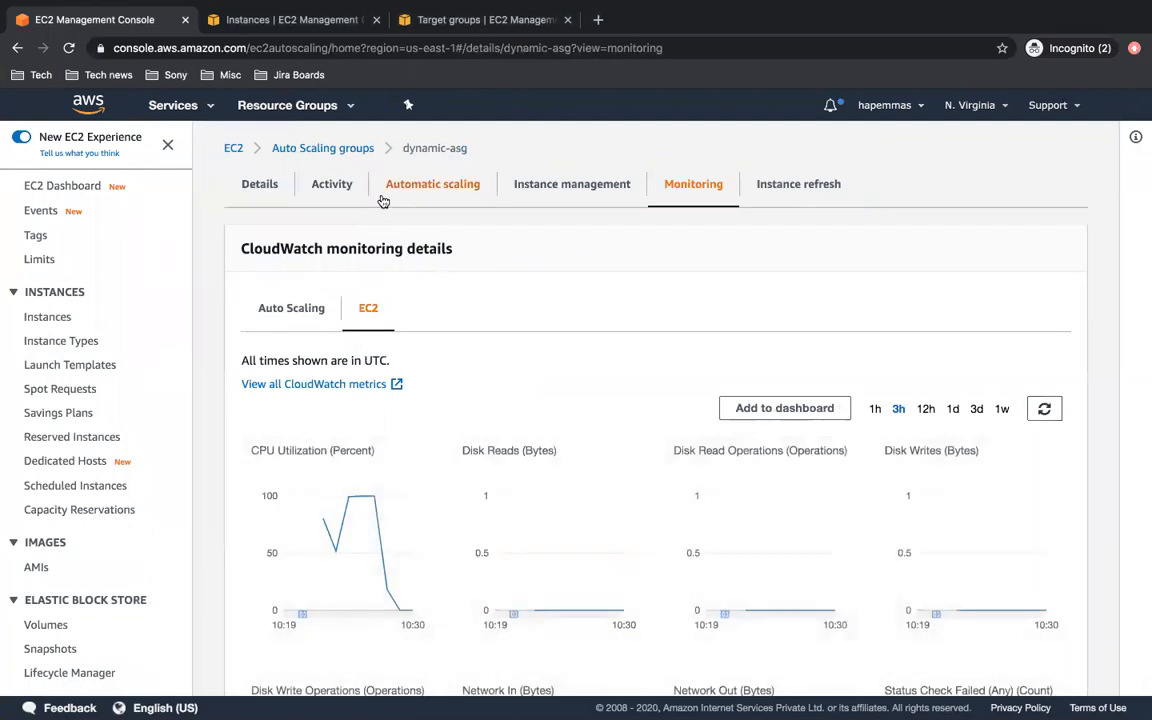
Refresh dynamic-asg's EC2 metrics repeatedly and check the group's activity history for new scaling events
click(1046, 412)
click(1045, 412)
click(1045, 412)
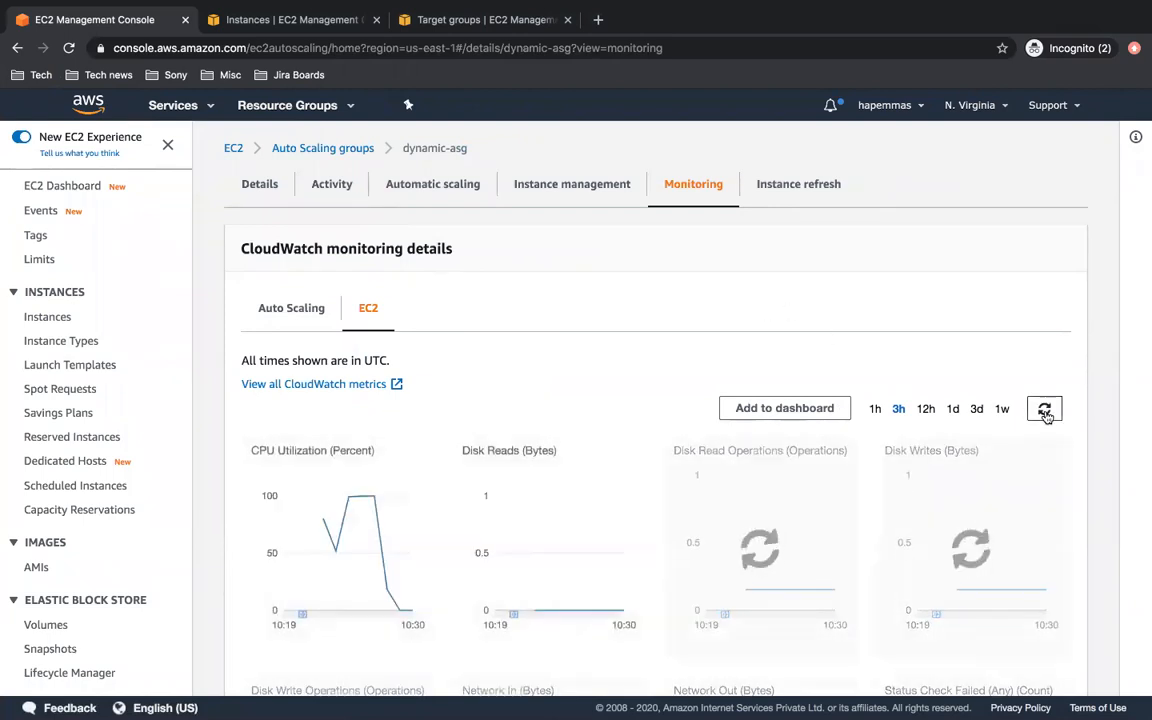
click(330, 195)
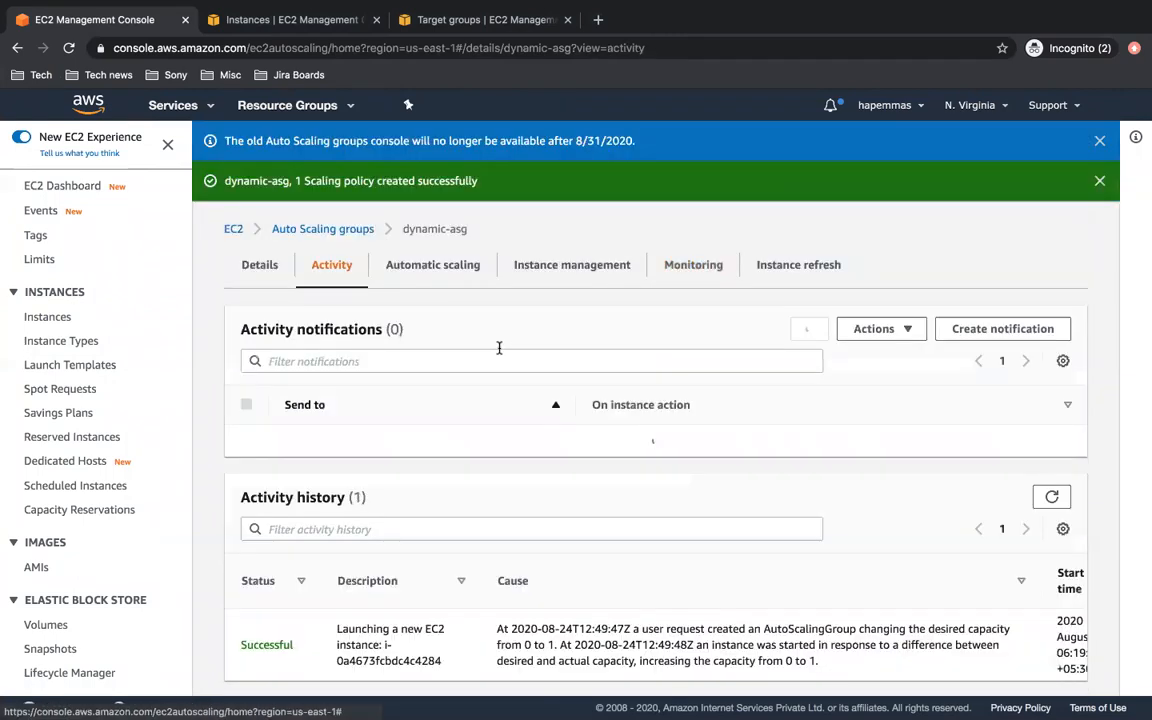
scroll(596, 462, down, 1)
scroll(598, 467, up, 1)
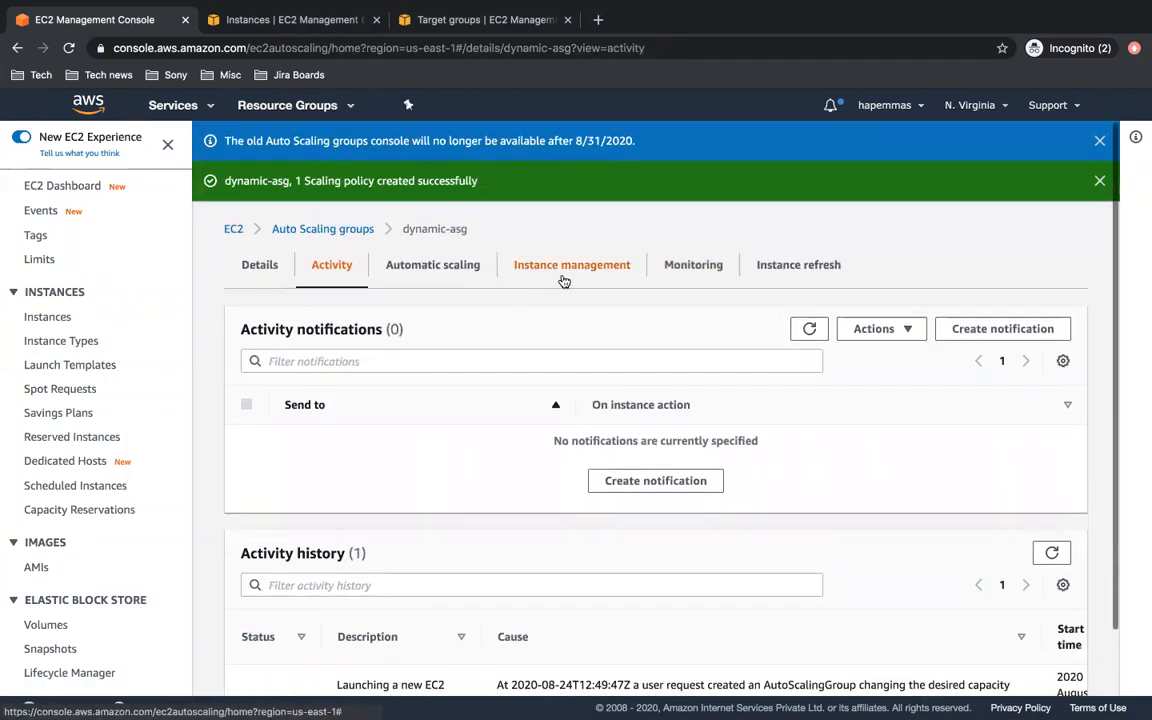
Reopen dynamic-asg's EC2 monitoring metrics, refresh the graphs repeatedly and inspect the latest CPU Utilization data point
click(704, 265)
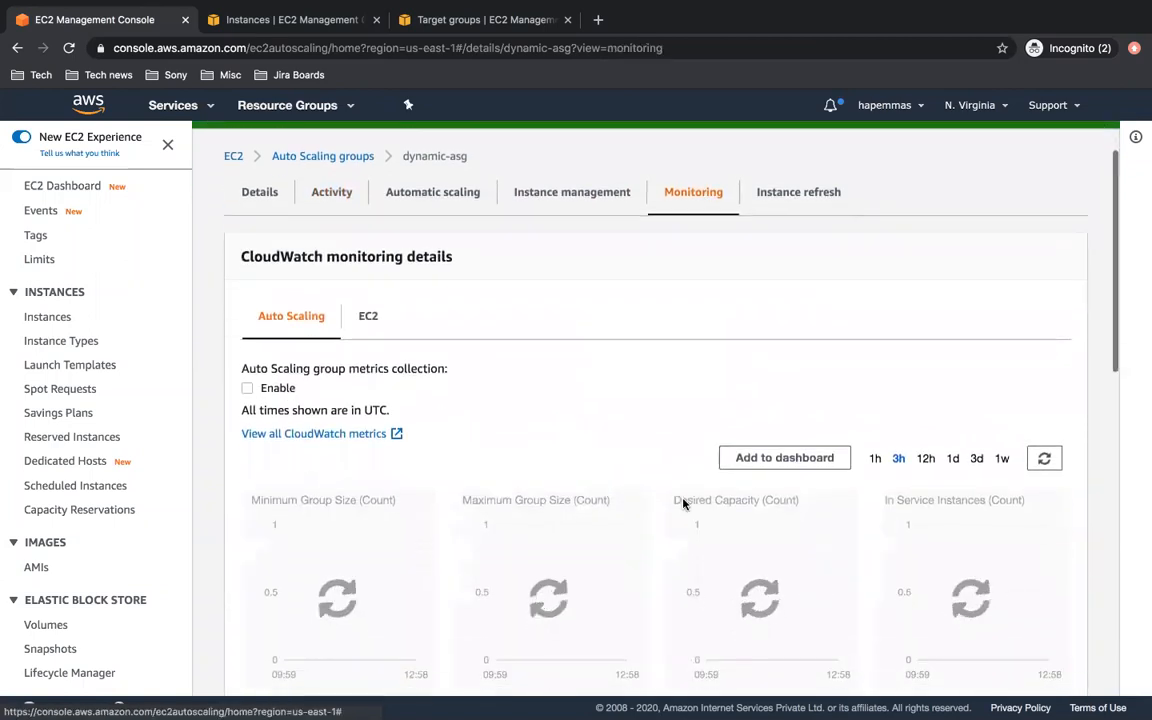
scroll(380, 331, down, 1)
click(368, 316)
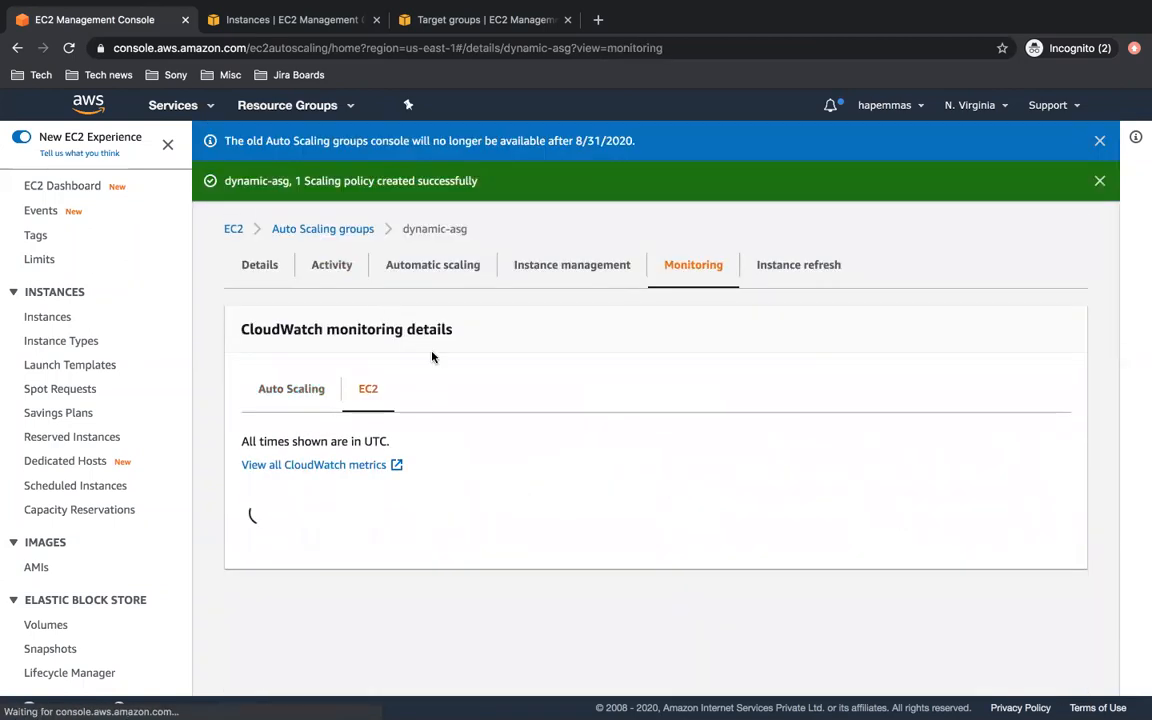
scroll(504, 485, down, 2)
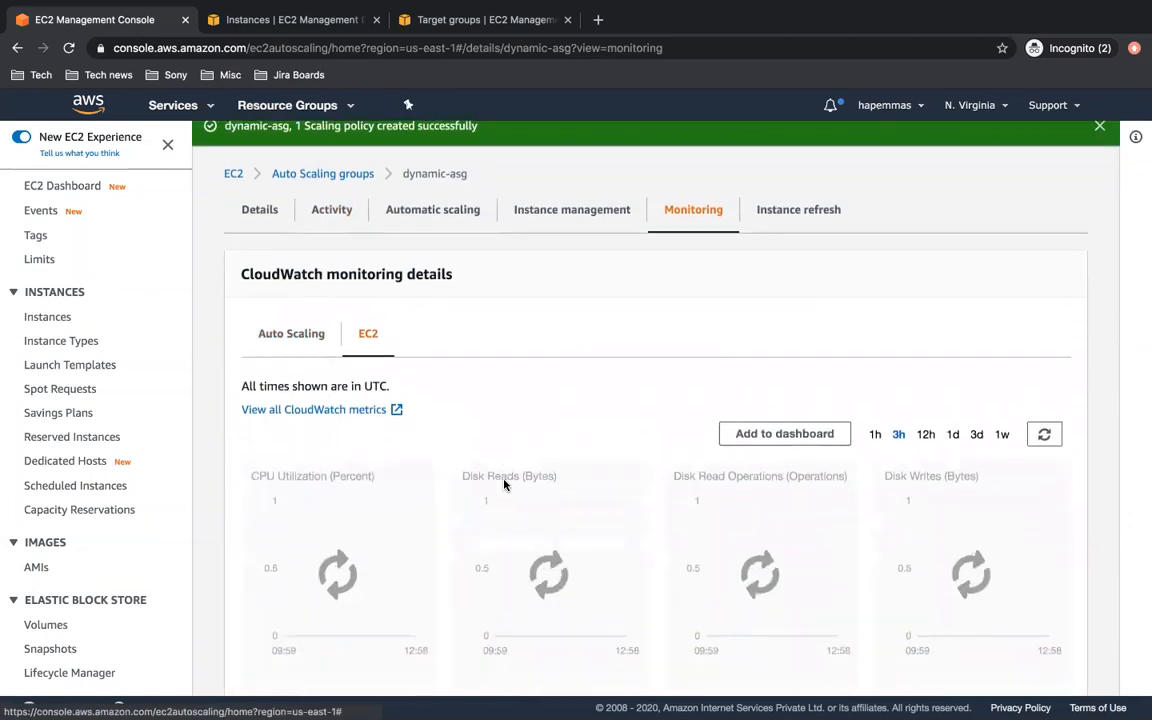
scroll(504, 485, down, 1)
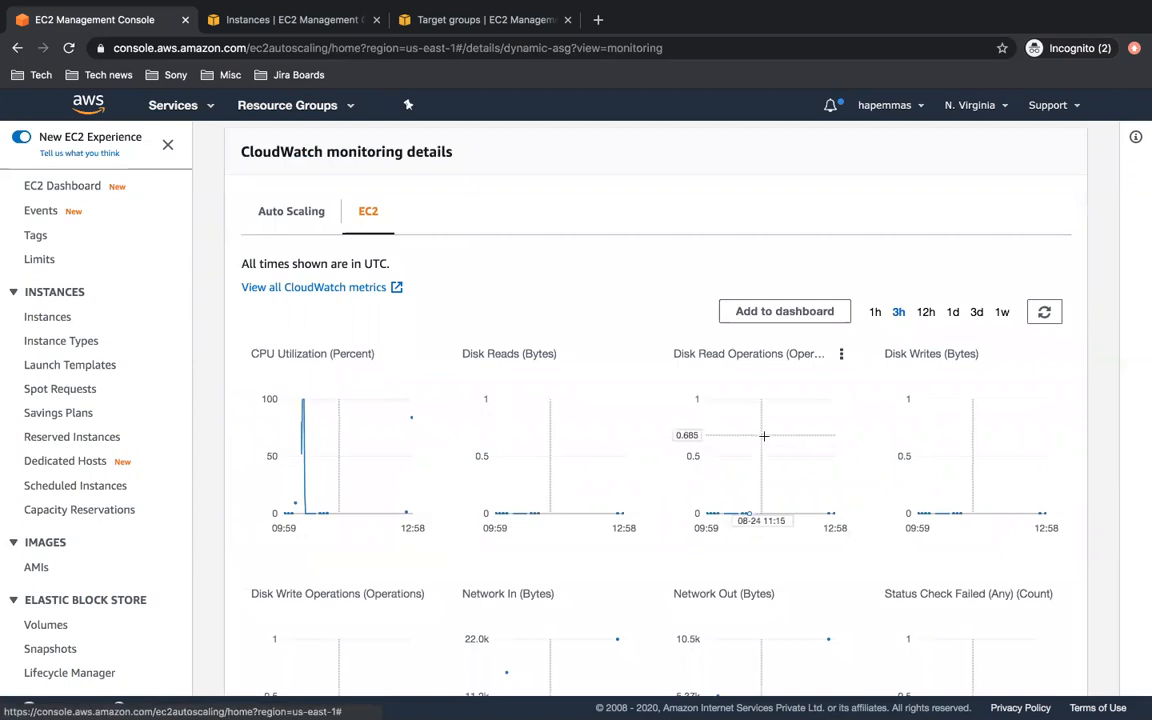
click(1043, 314)
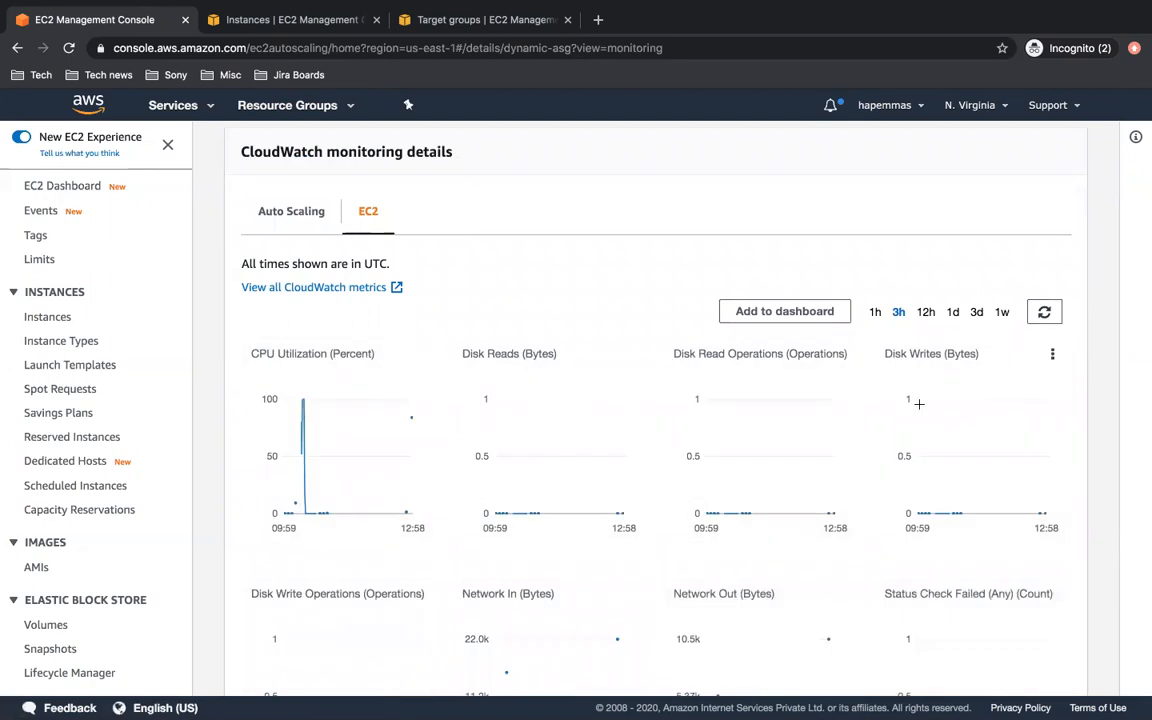
click(1045, 313)
mouse_move(412, 417)
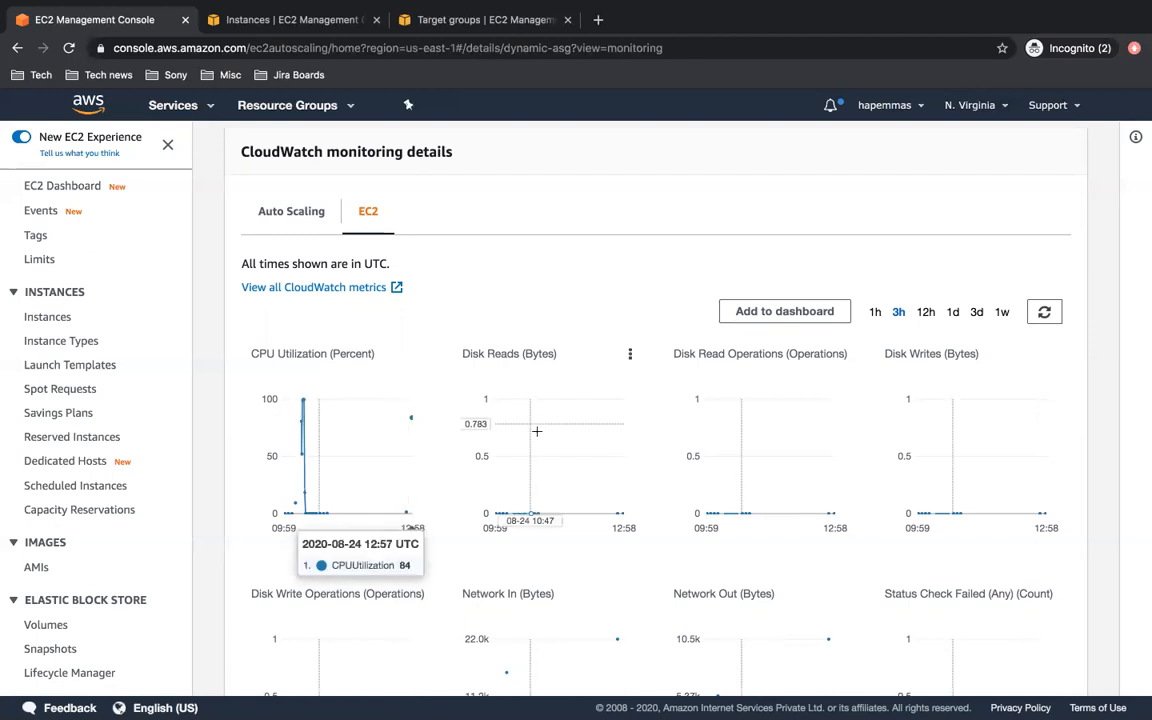
click(1045, 314)
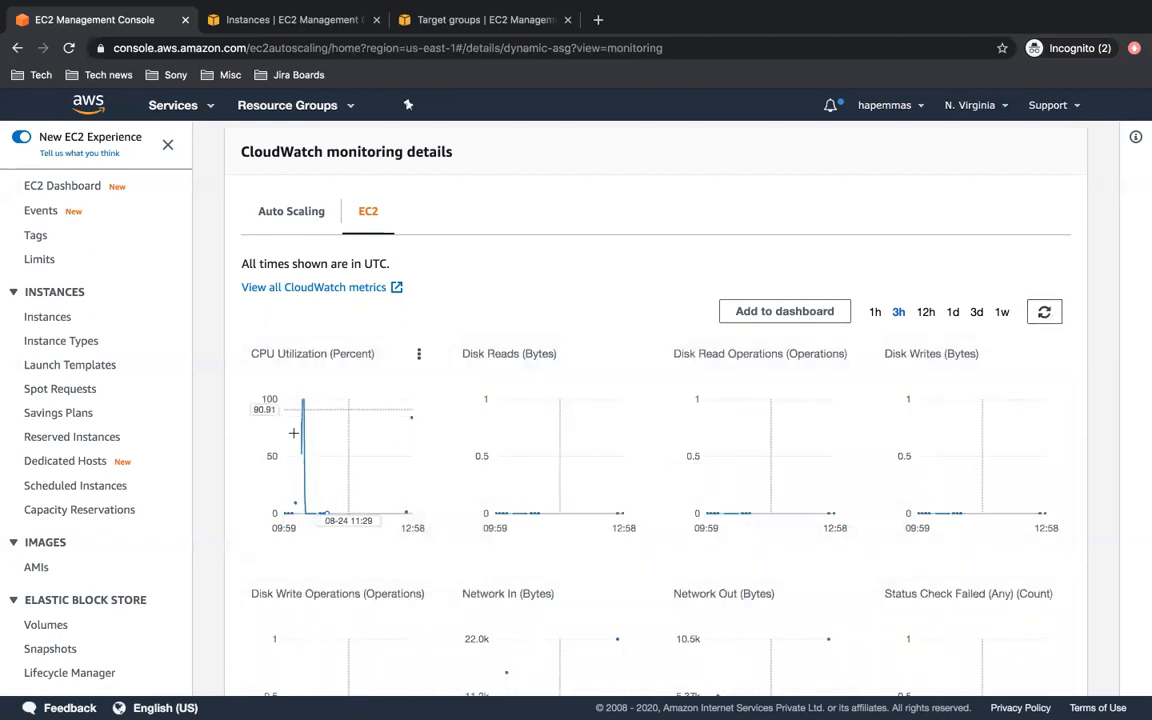
Zoom the CPU Utilization graph in on the earlier spike, and shift the zoomed window to the latest data, 11:35 to 12:57
mouse_move(299, 437)
drag(334, 437, 286, 446)
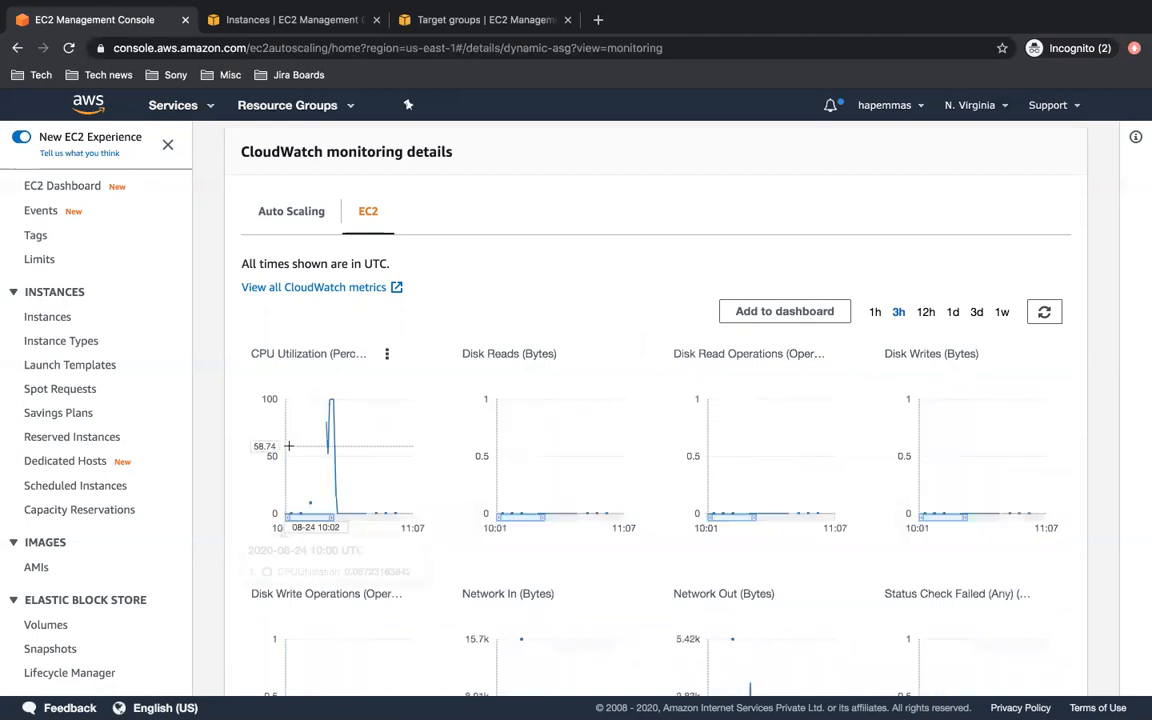
mouse_move(367, 466)
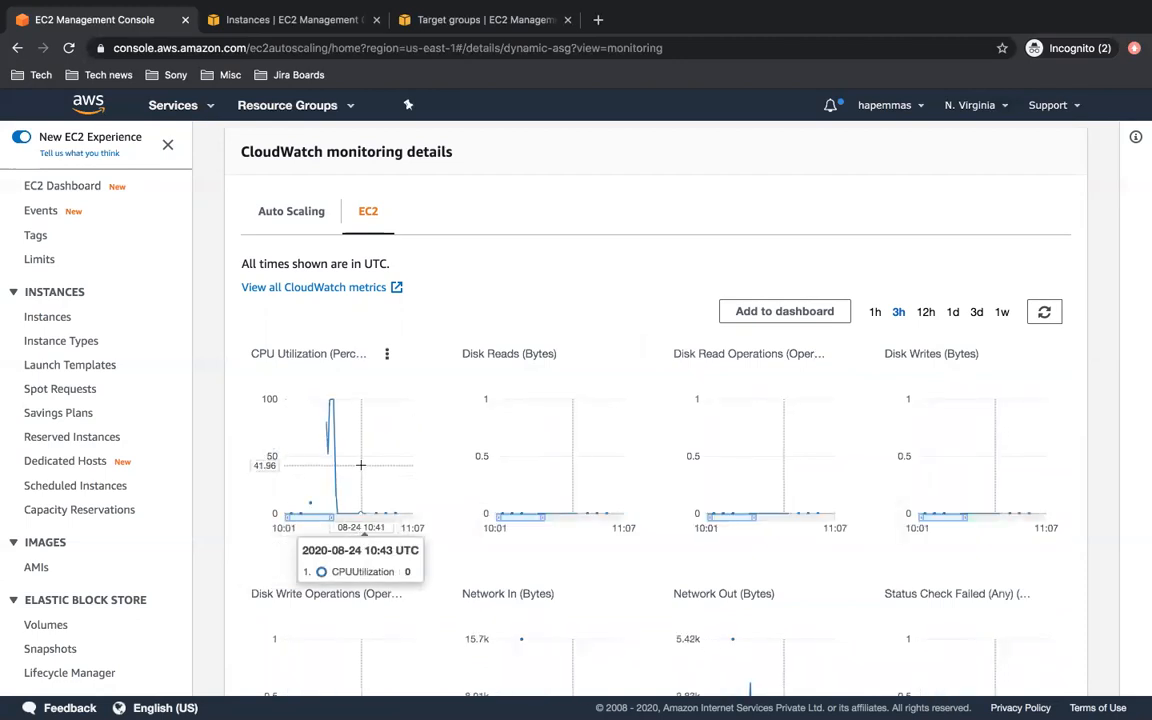
drag(362, 479, 308, 478)
mouse_move(322, 481)
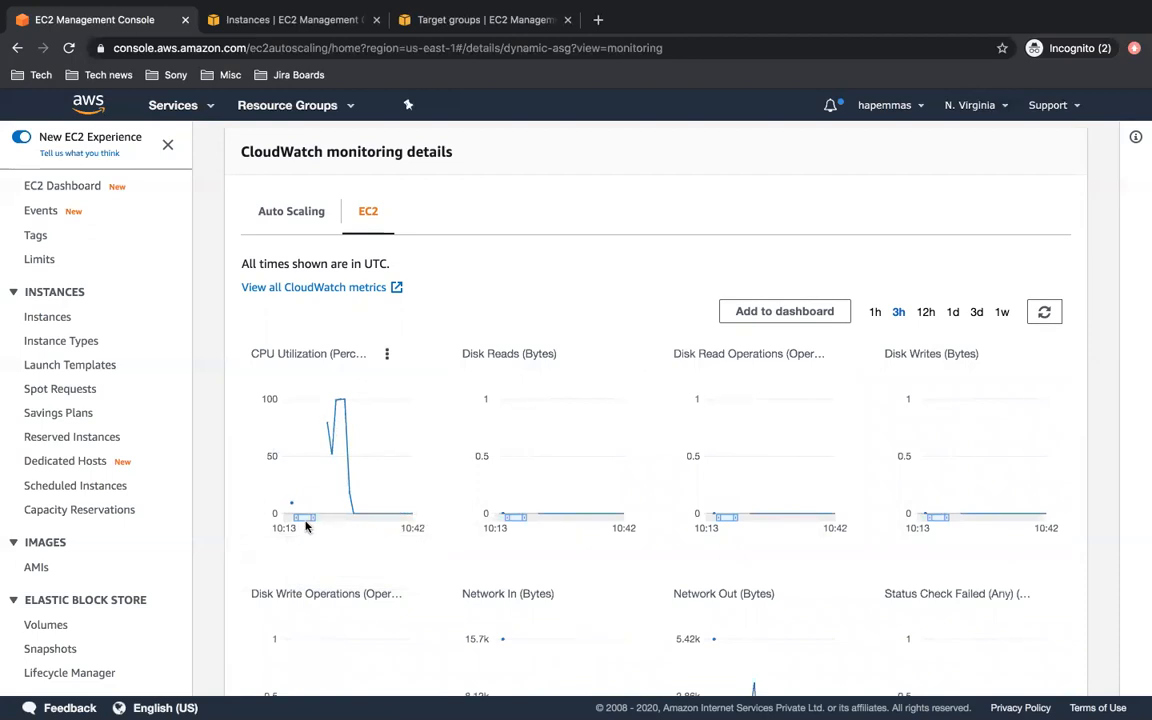
drag(311, 519, 372, 516)
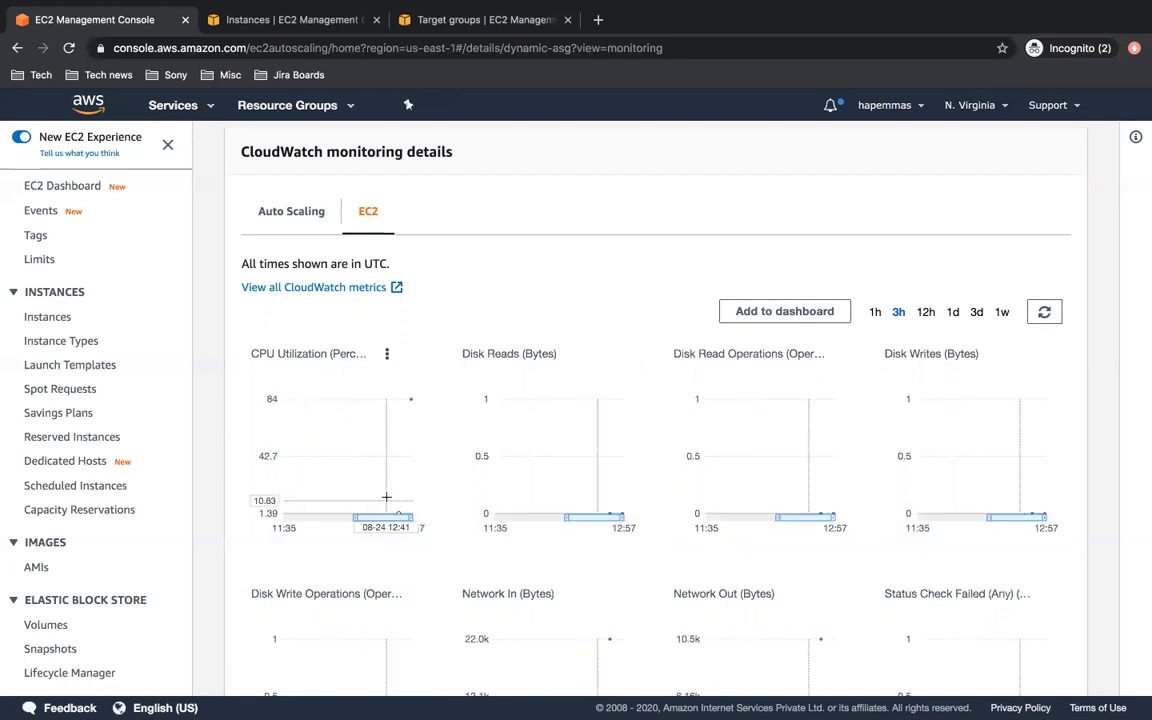
mouse_move(385, 482)
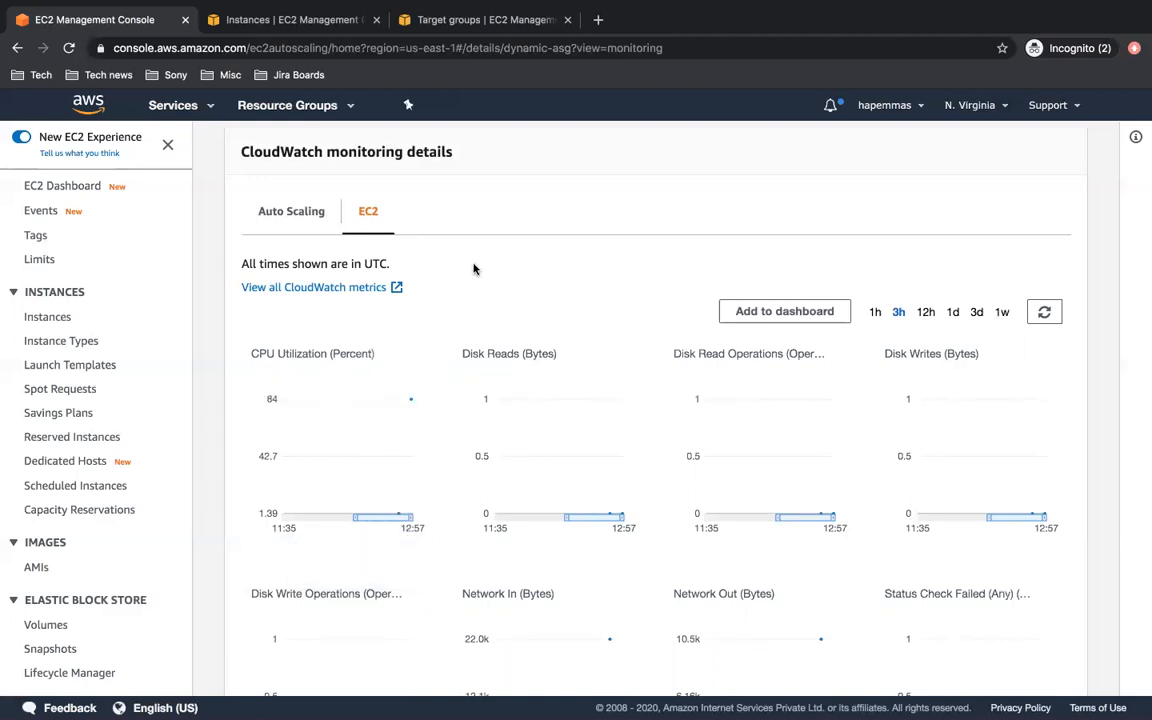
Check the running stress command in Terminal, return to the browser and review dynamic-asg's activity history
key(ctrl+Left)
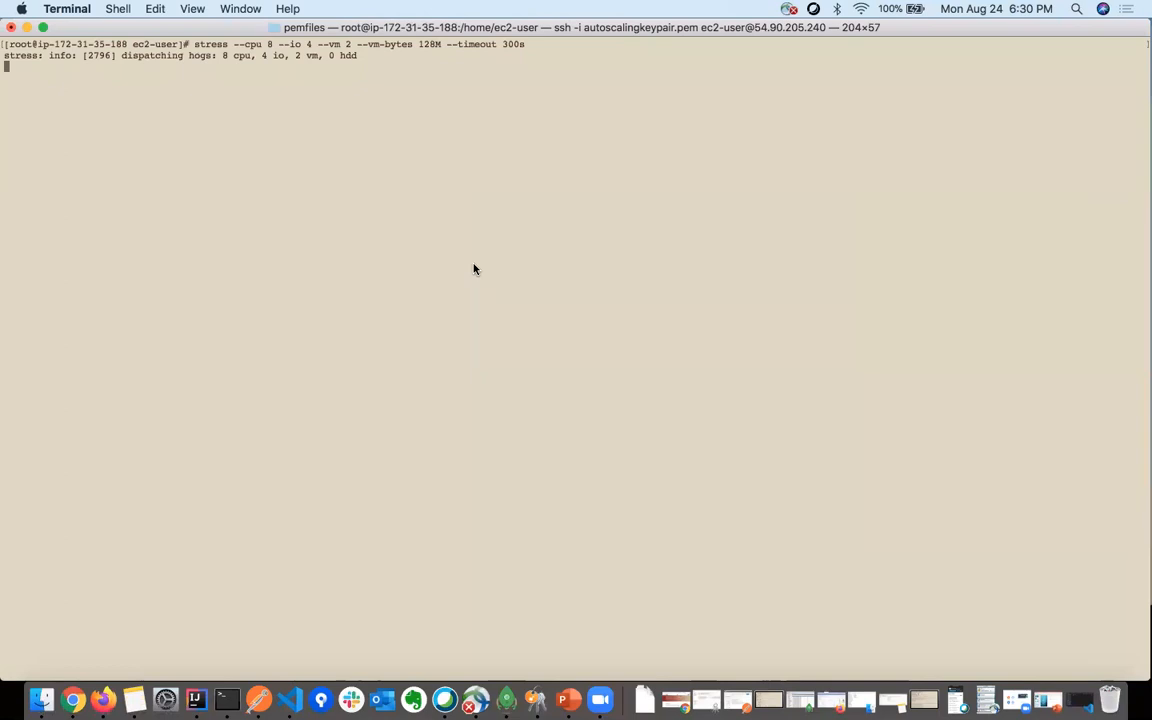
key(ctrl+Right)
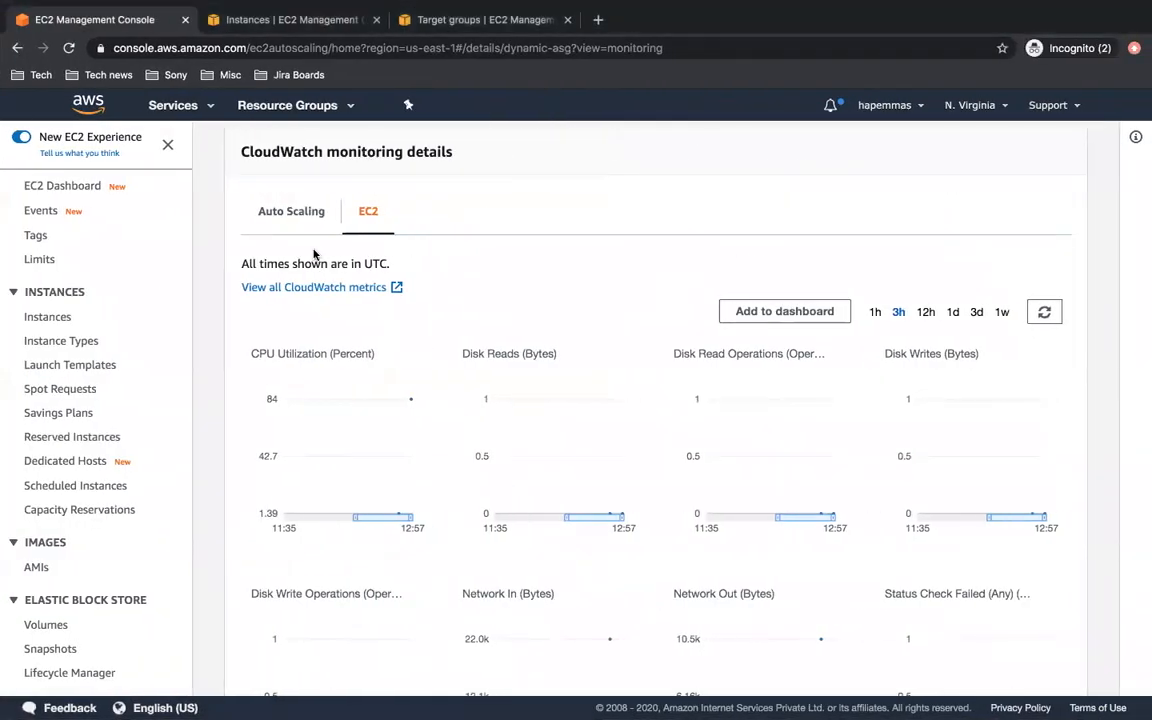
scroll(313, 254, up, 5)
click(334, 268)
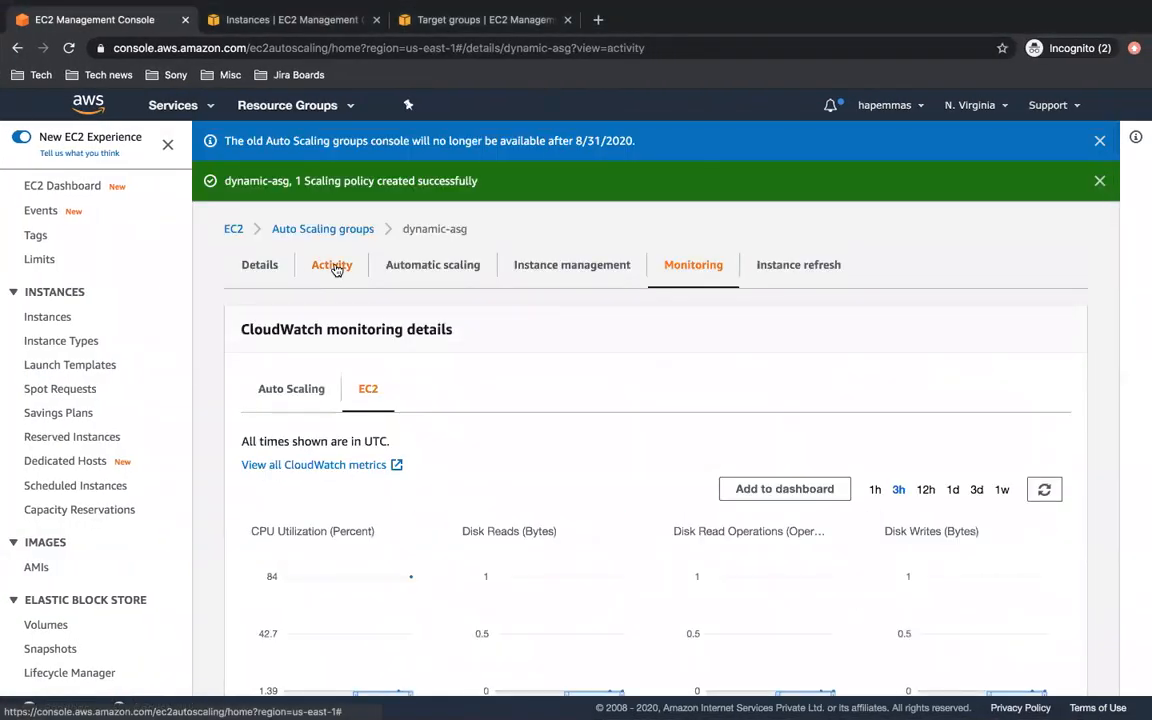
scroll(494, 434, down, 1)
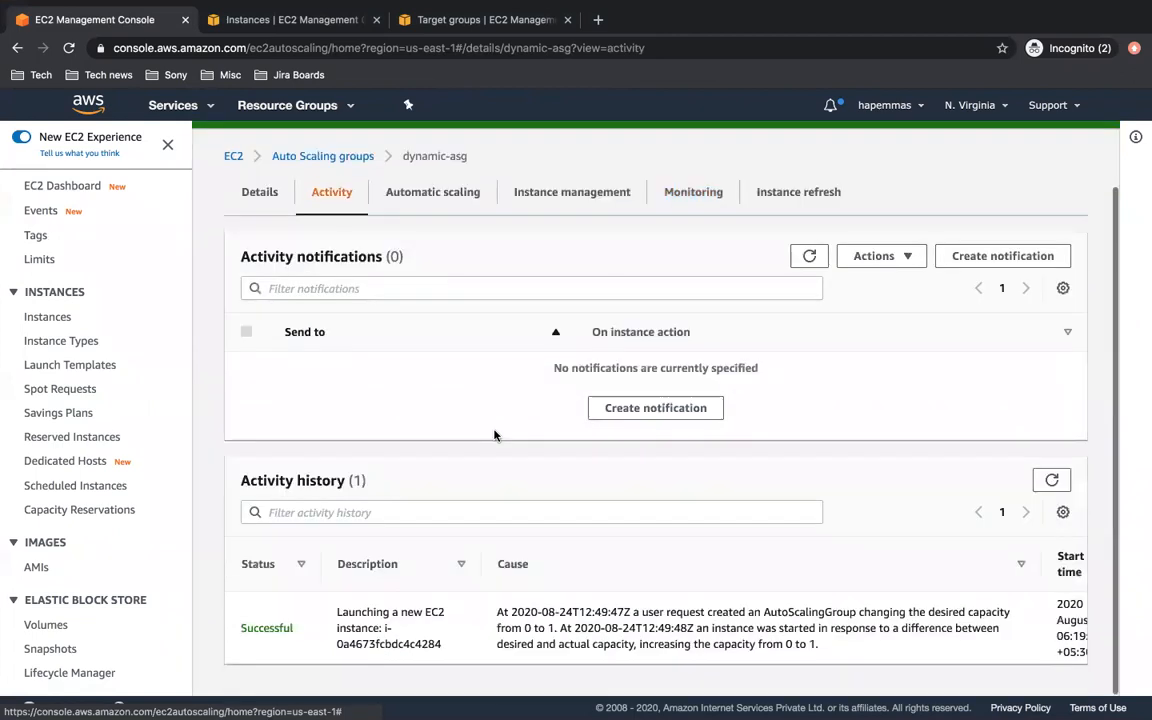
scroll(494, 434, up, 1)
Return to dynamic-asg's EC2 metrics, refresh the graphs and read the newest CPU Utilization values
click(693, 265)
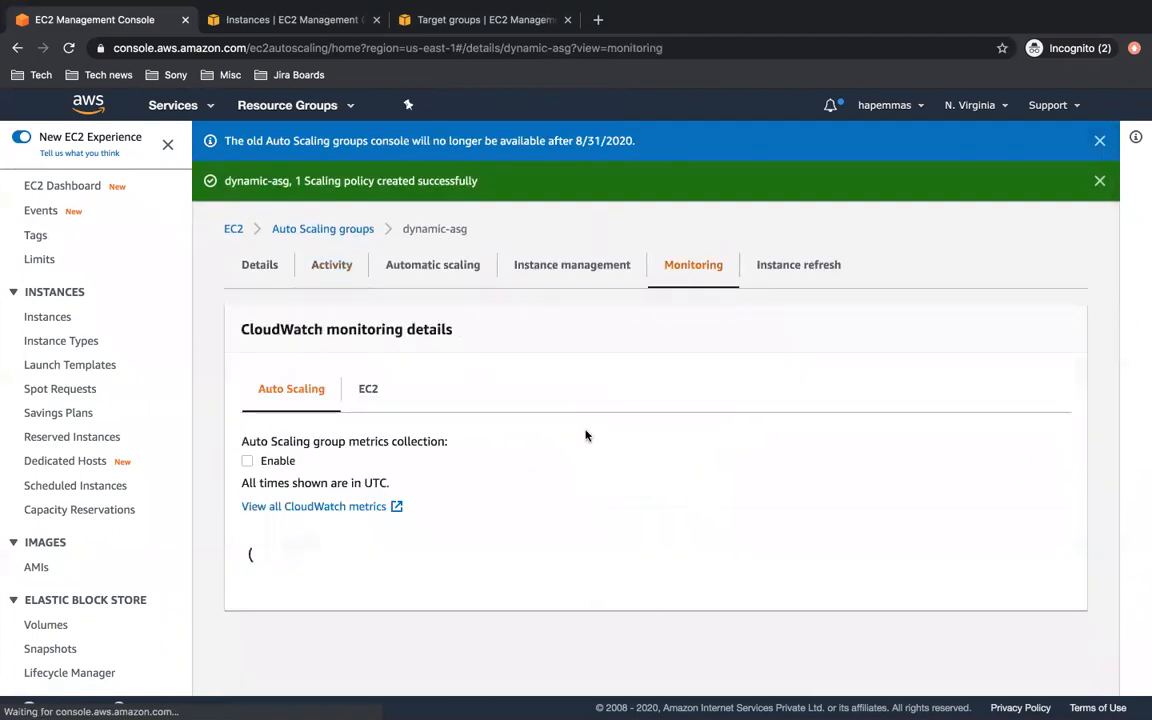
scroll(586, 435, down, 3)
scroll(586, 435, down, 2)
scroll(560, 425, up, 3)
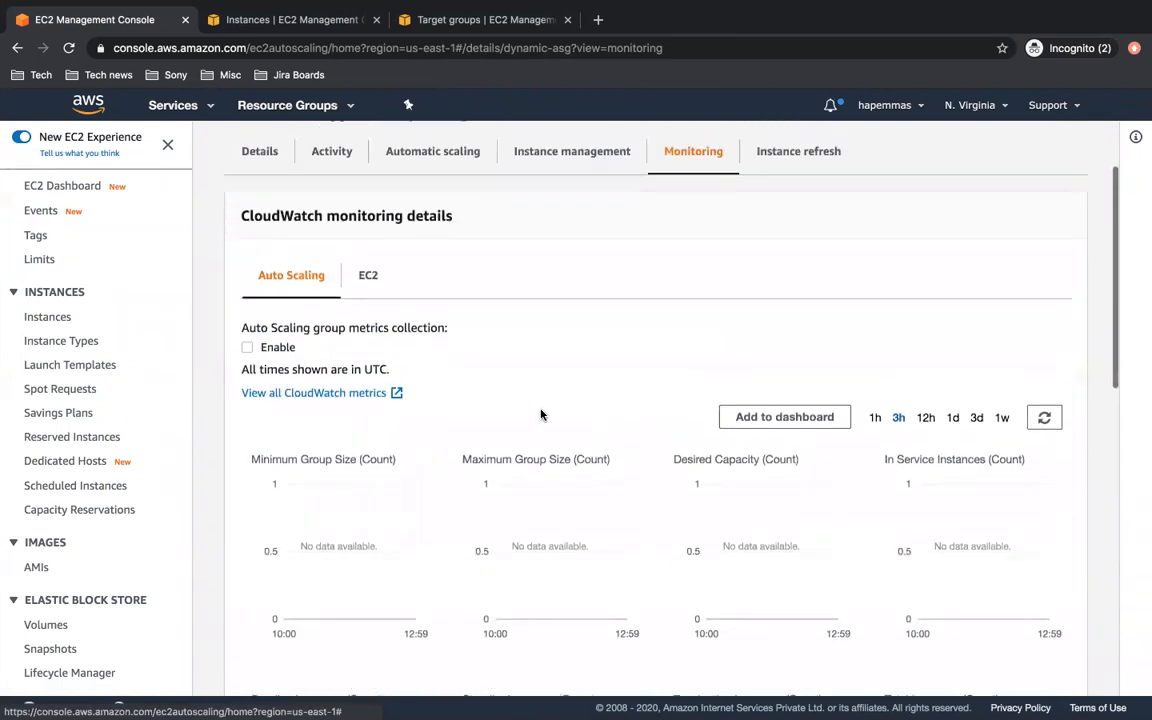
click(375, 281)
scroll(661, 368, up, 2)
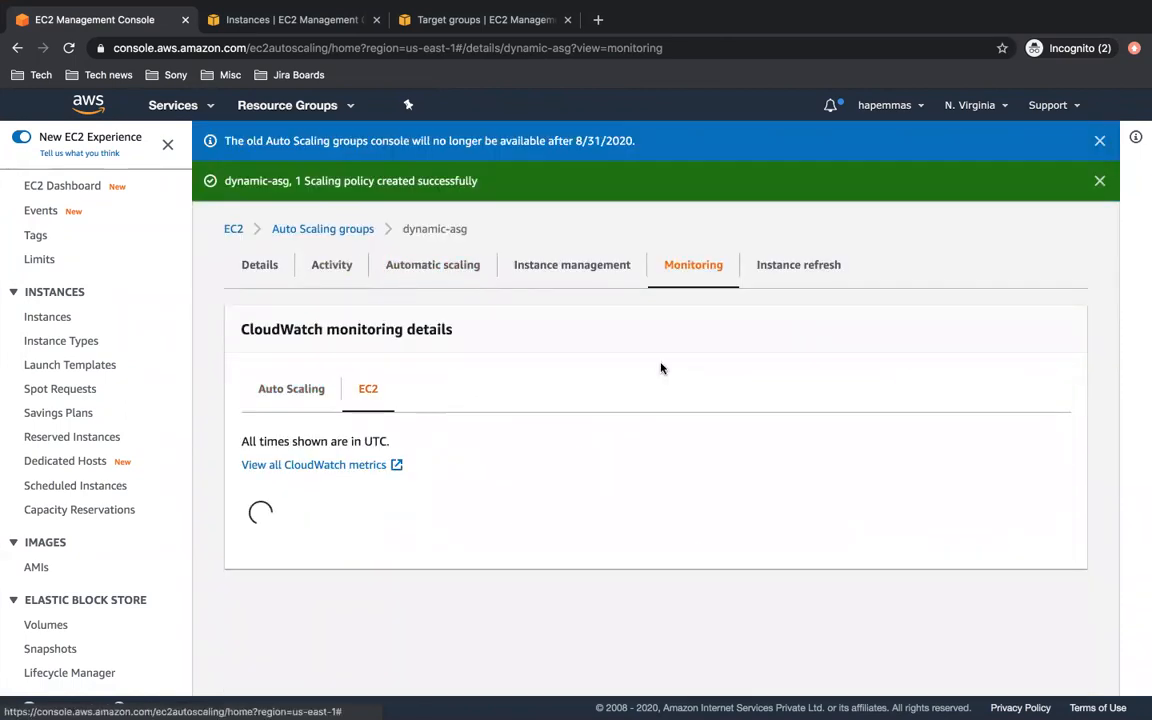
scroll(661, 368, down, 3)
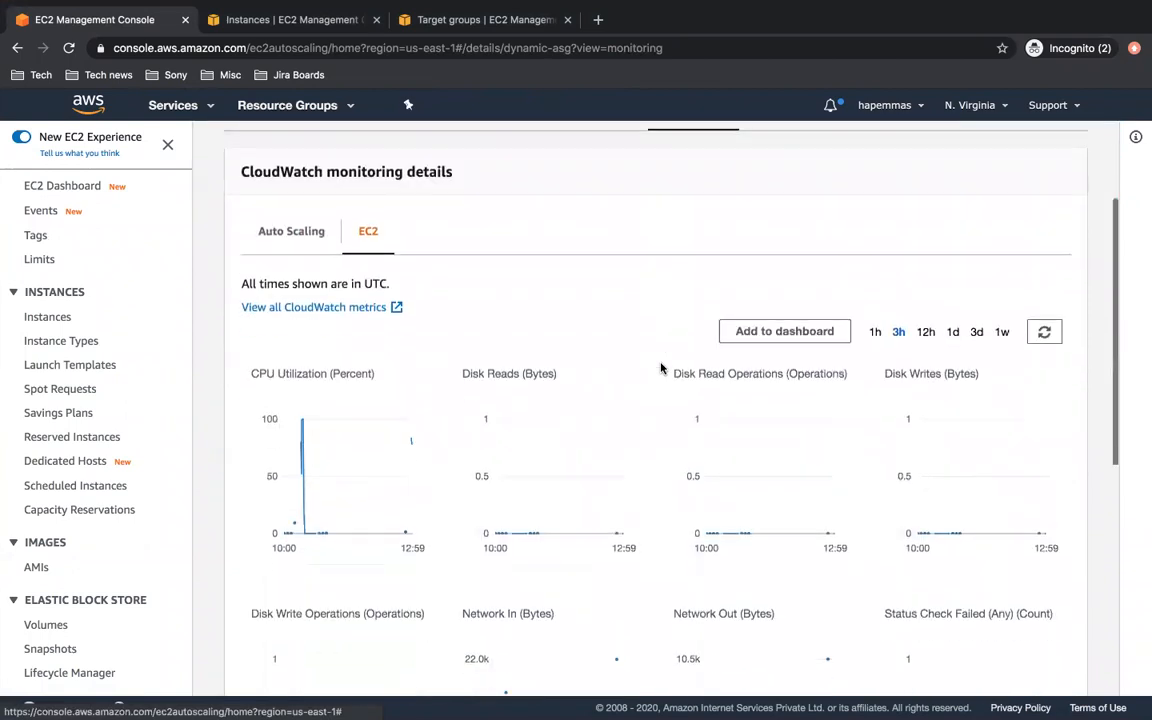
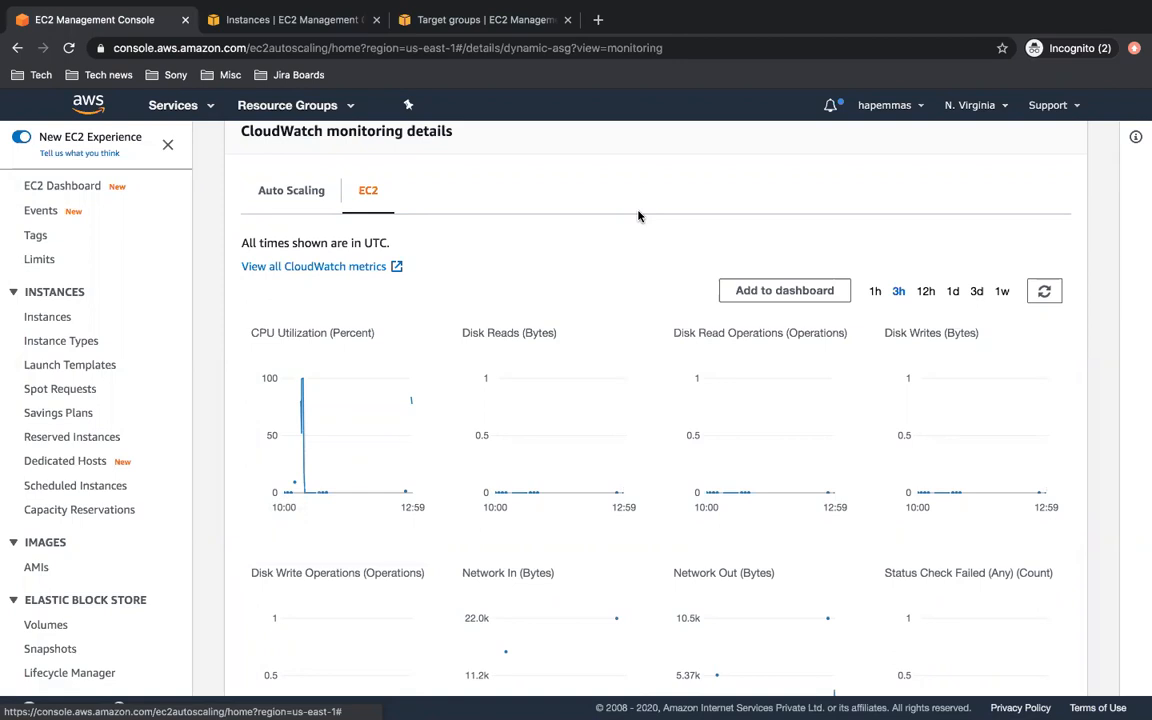
click(1045, 291)
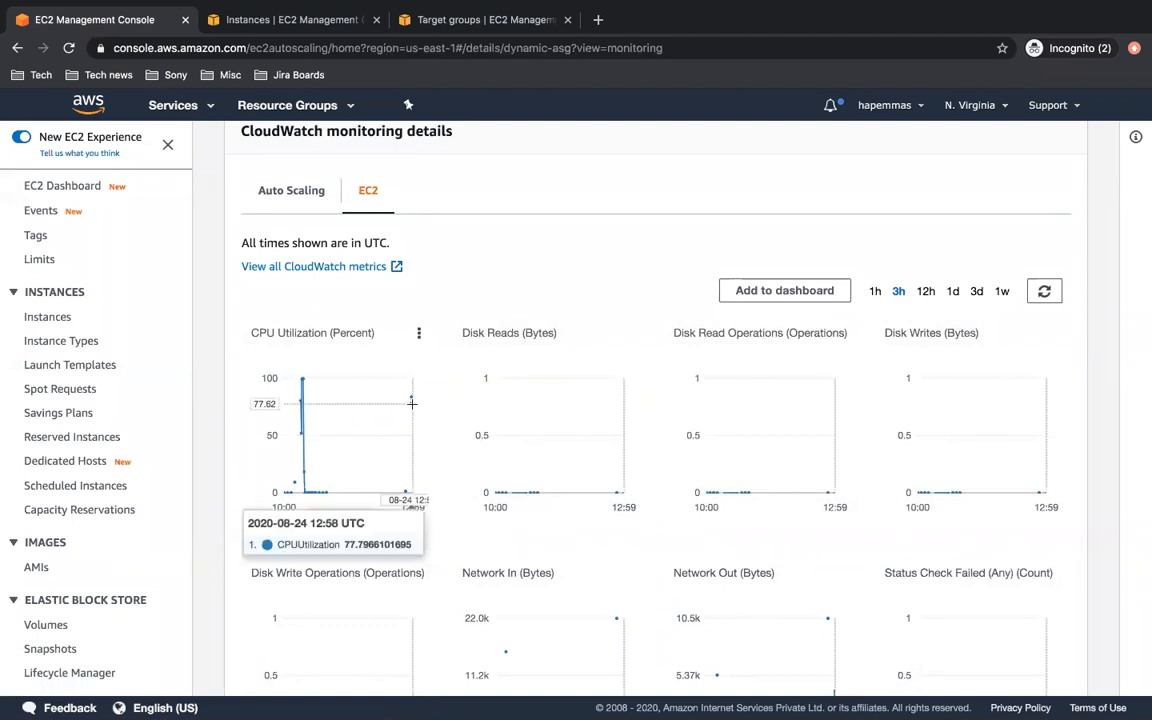
click(1044, 291)
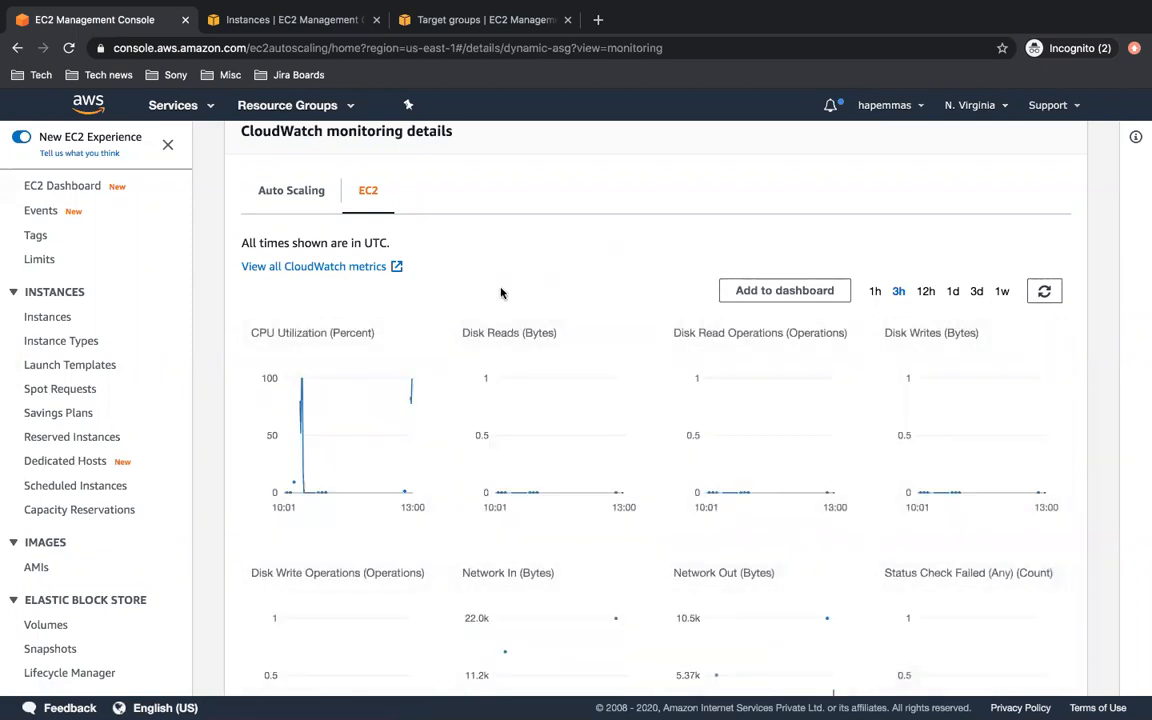
View the CPU Utilization graph in CloudWatch metrics and zoom in on the latest data, about 12:51 to 13:00
scroll(501, 293, up, 1)
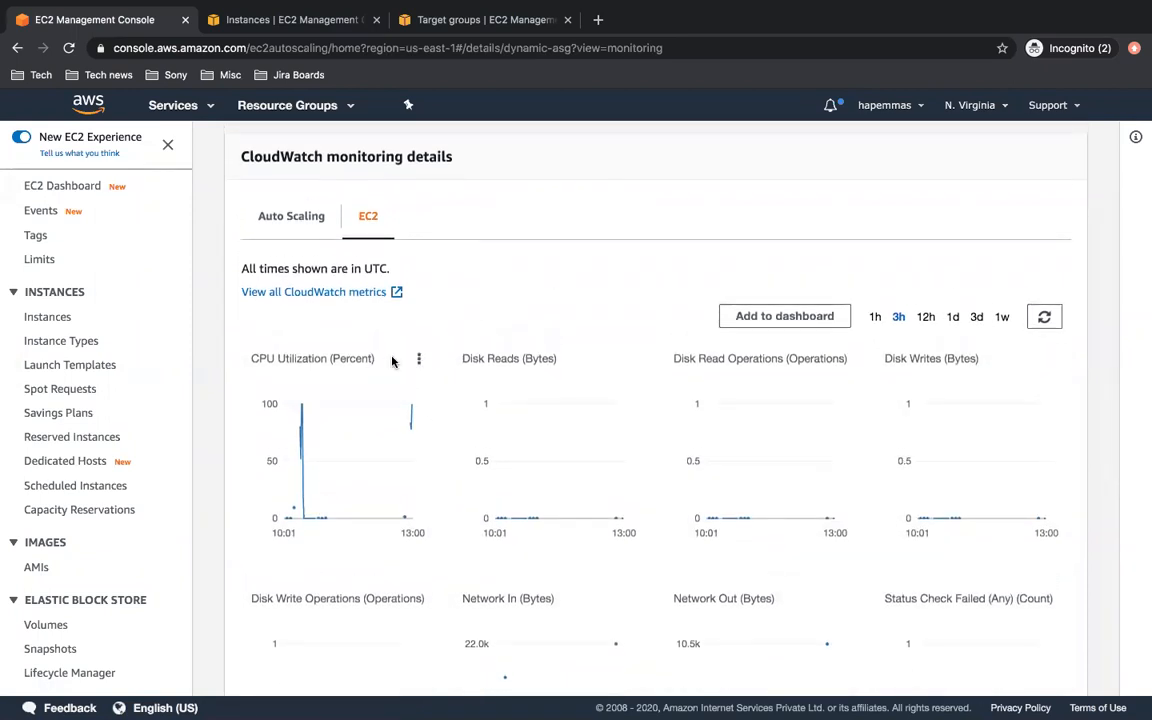
click(419, 362)
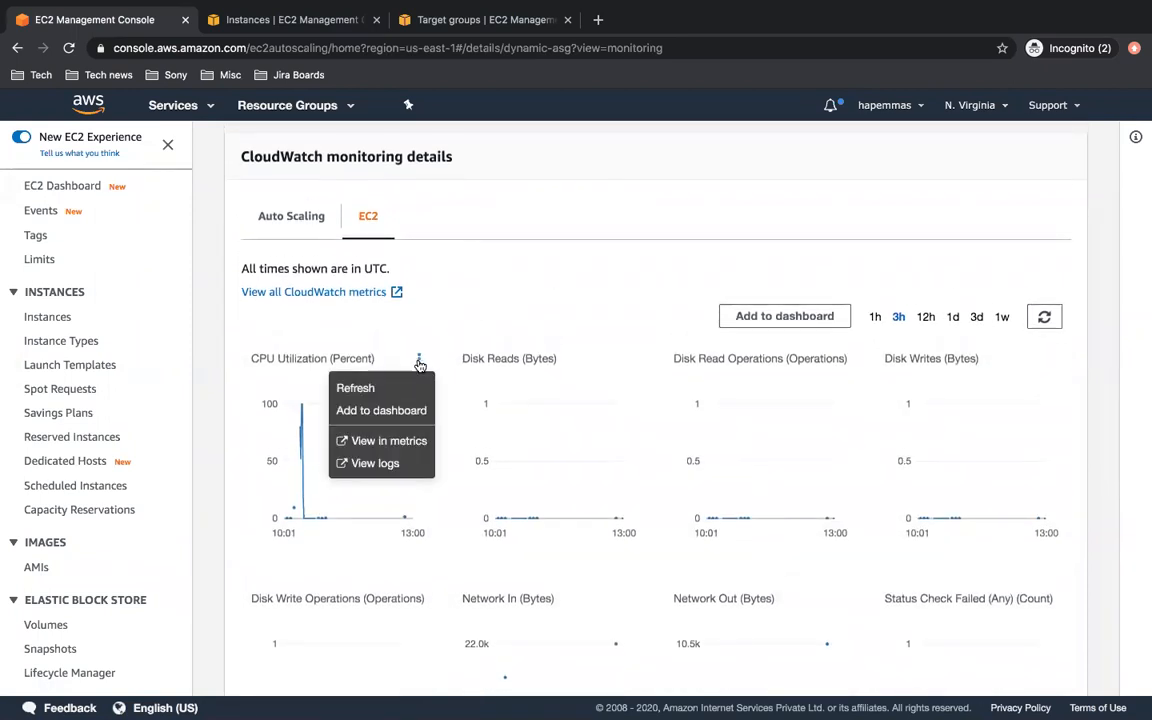
click(383, 442)
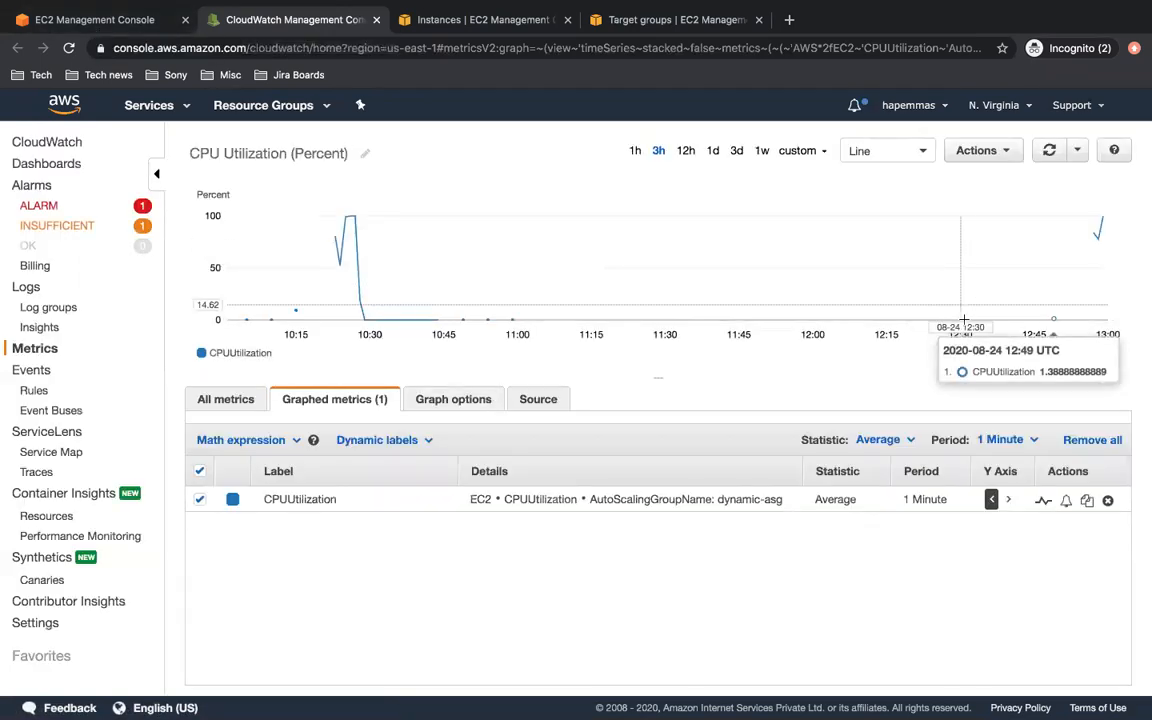
drag(1062, 231, 1141, 235)
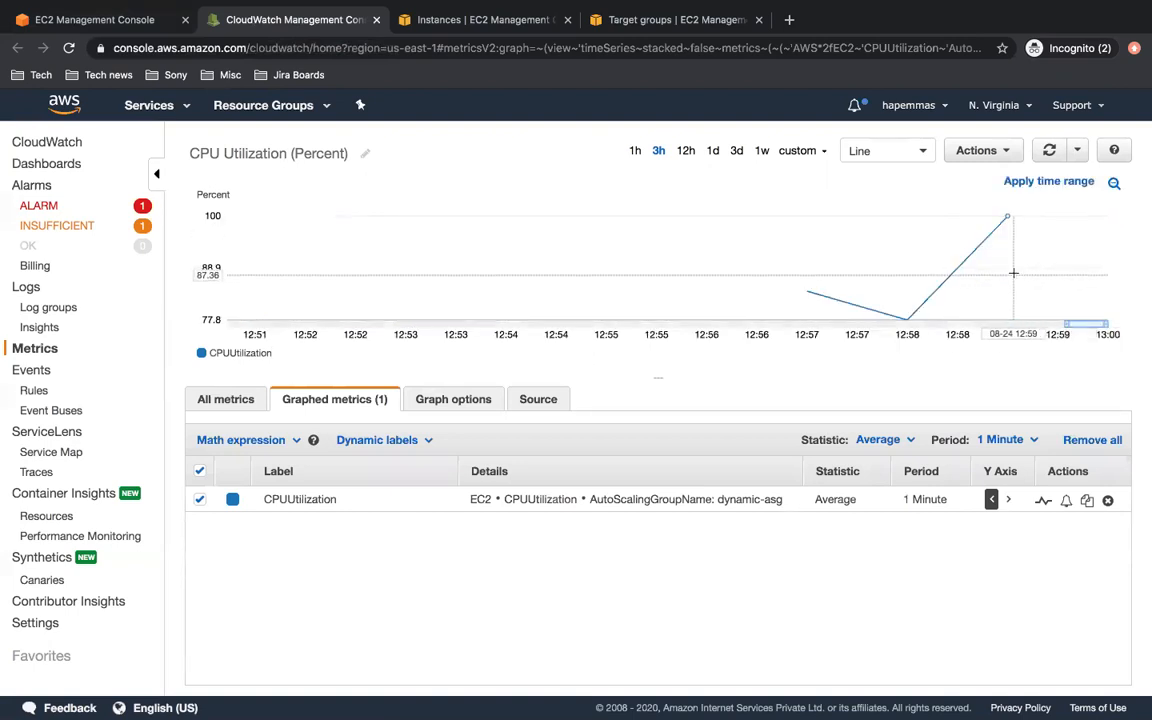
mouse_move(1015, 266)
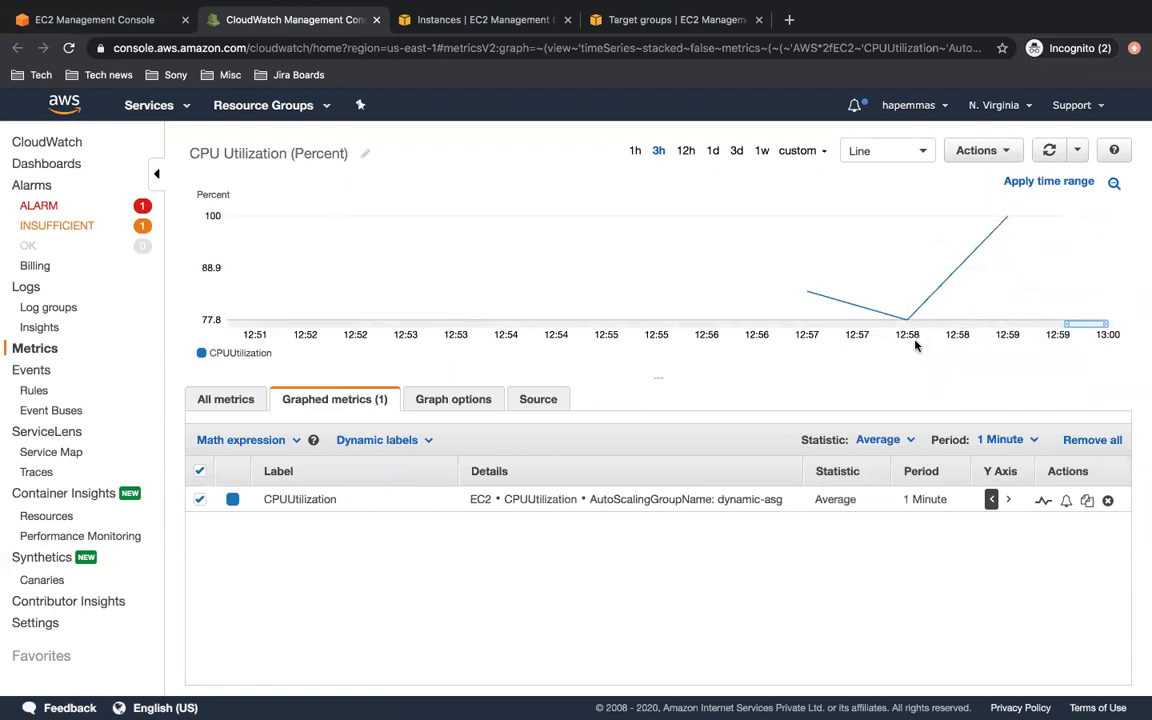
mouse_move(1016, 226)
Refresh the EC2 Instances list to look for a newly launched dynamic-asg instance, and return to the group's monitoring page
click(110, 20)
scroll(736, 291, up, 2)
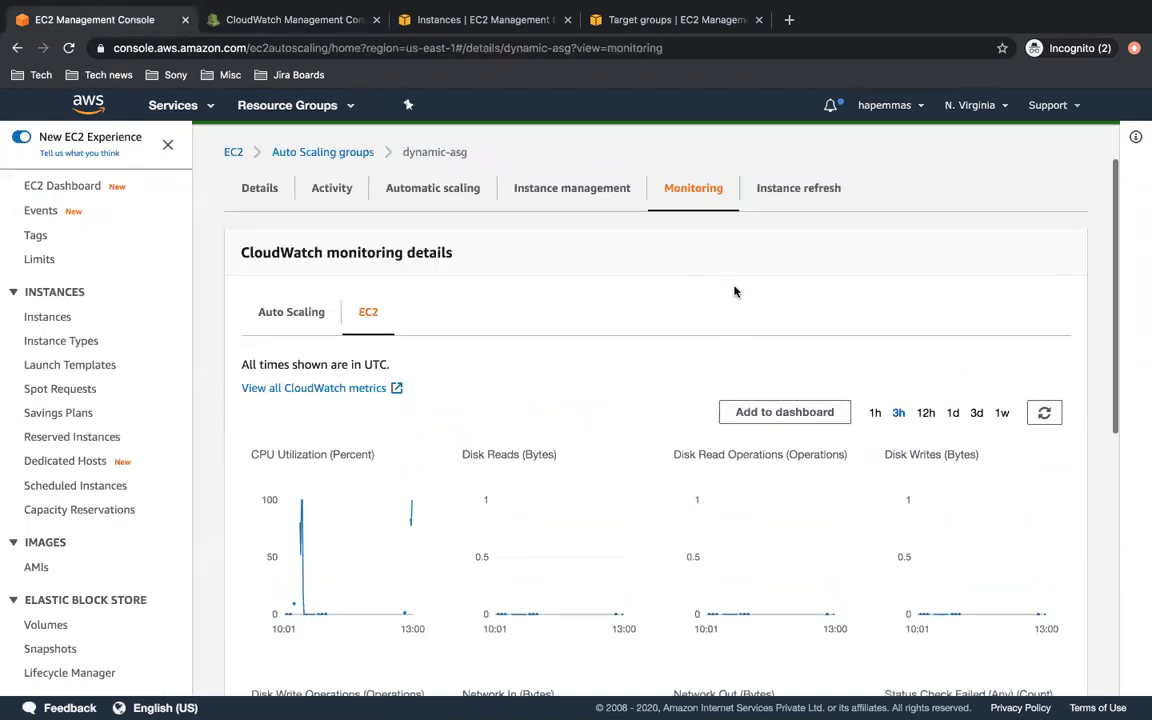
click(469, 22)
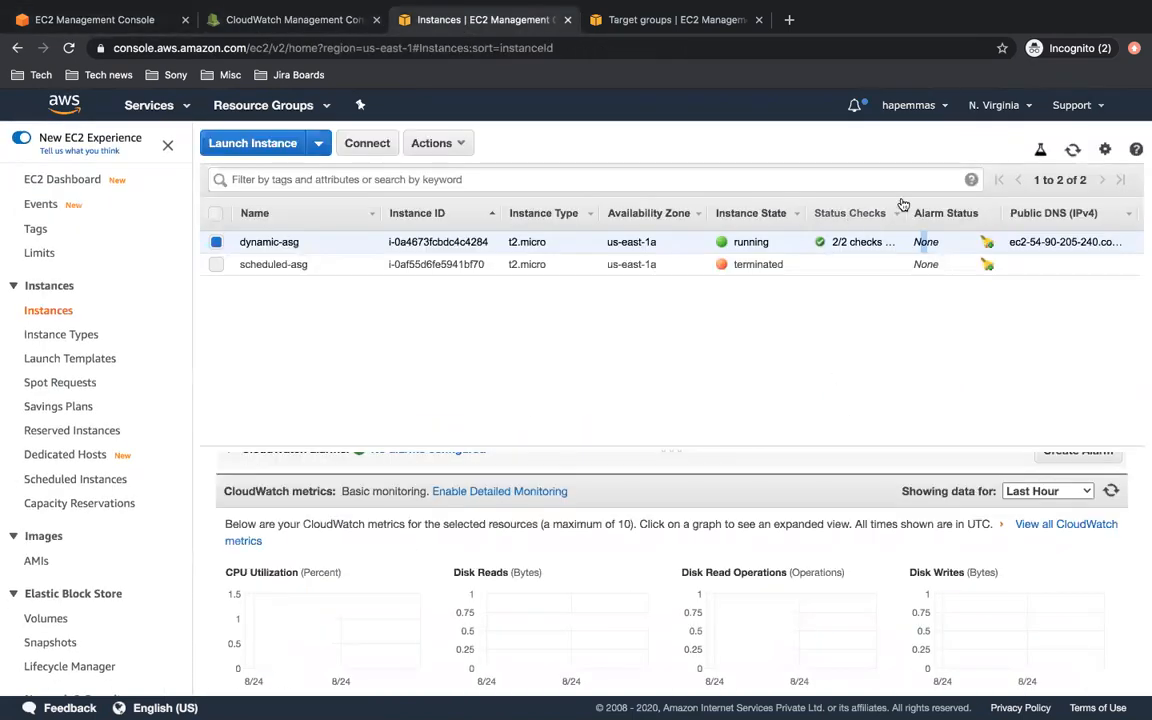
click(1069, 151)
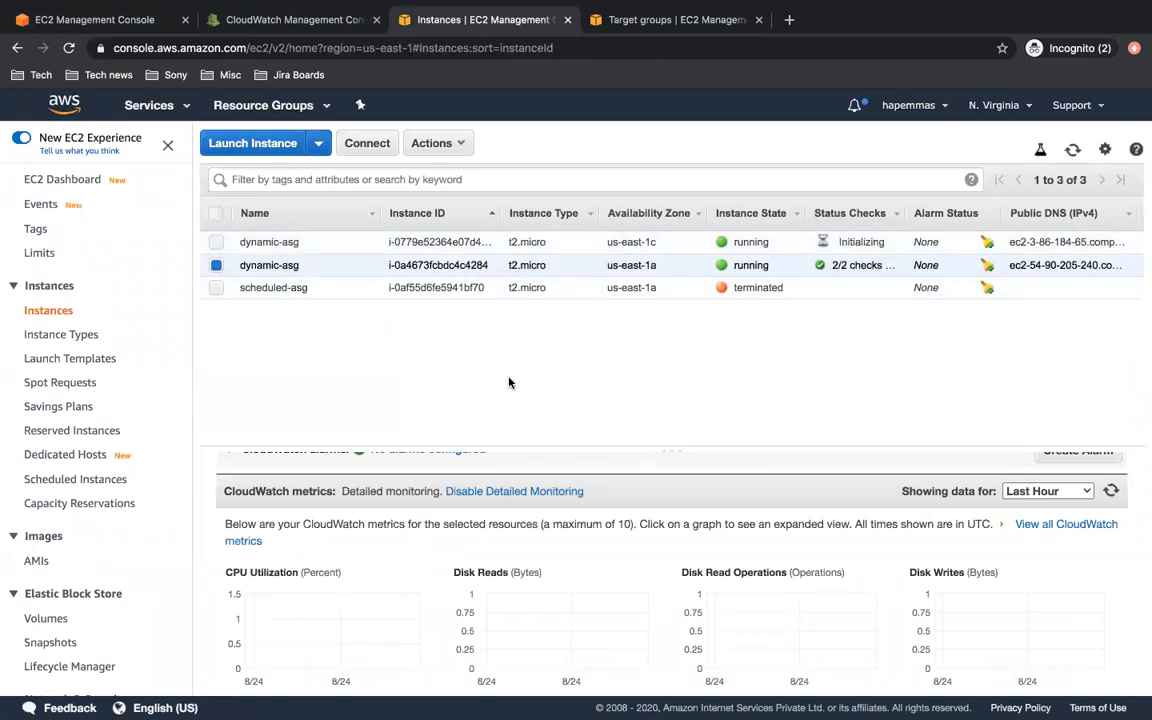
click(48, 17)
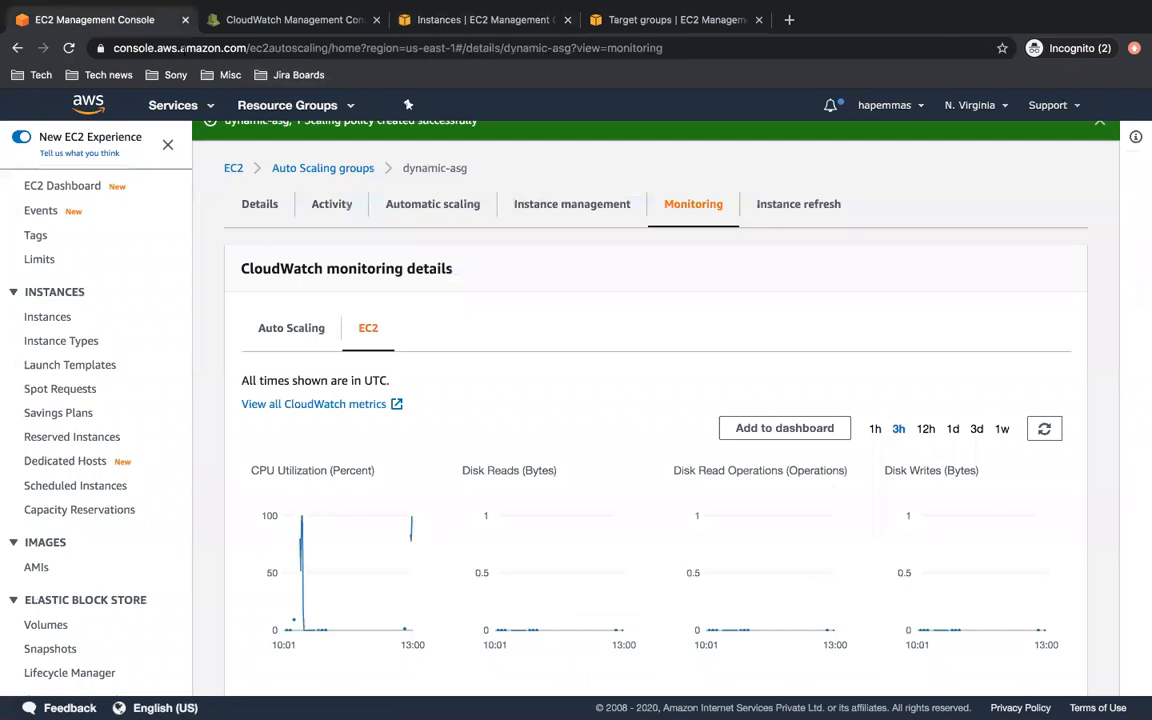
Review dynamic-asg's activity history, highlight the AlarmHigh cause and capacity change of the newest launch, and refresh the list
click(342, 204)
scroll(597, 391, down, 2)
scroll(599, 393, down, 1)
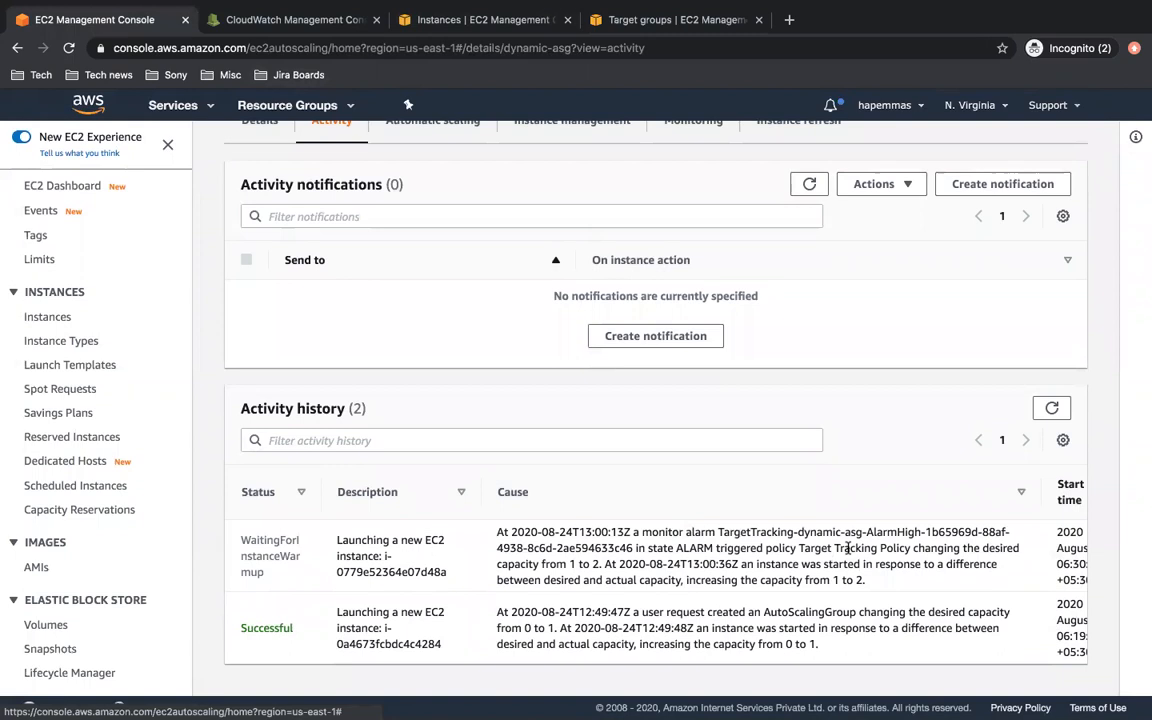
double_click(895, 532)
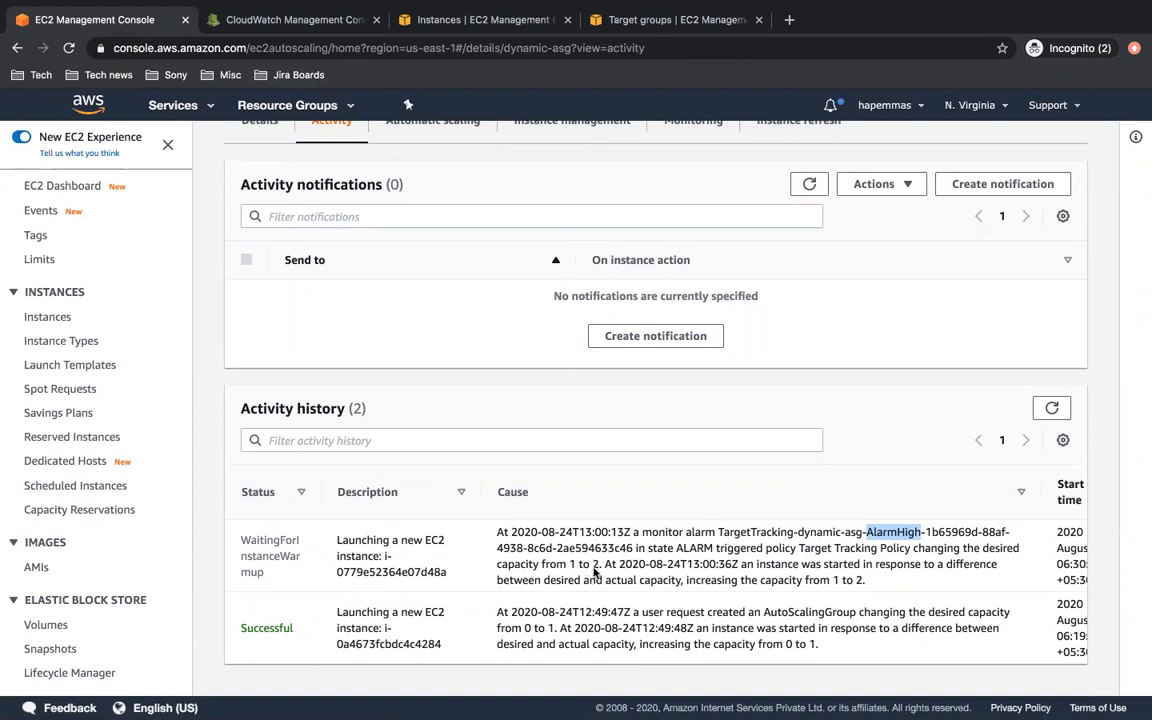
drag(612, 563, 905, 586)
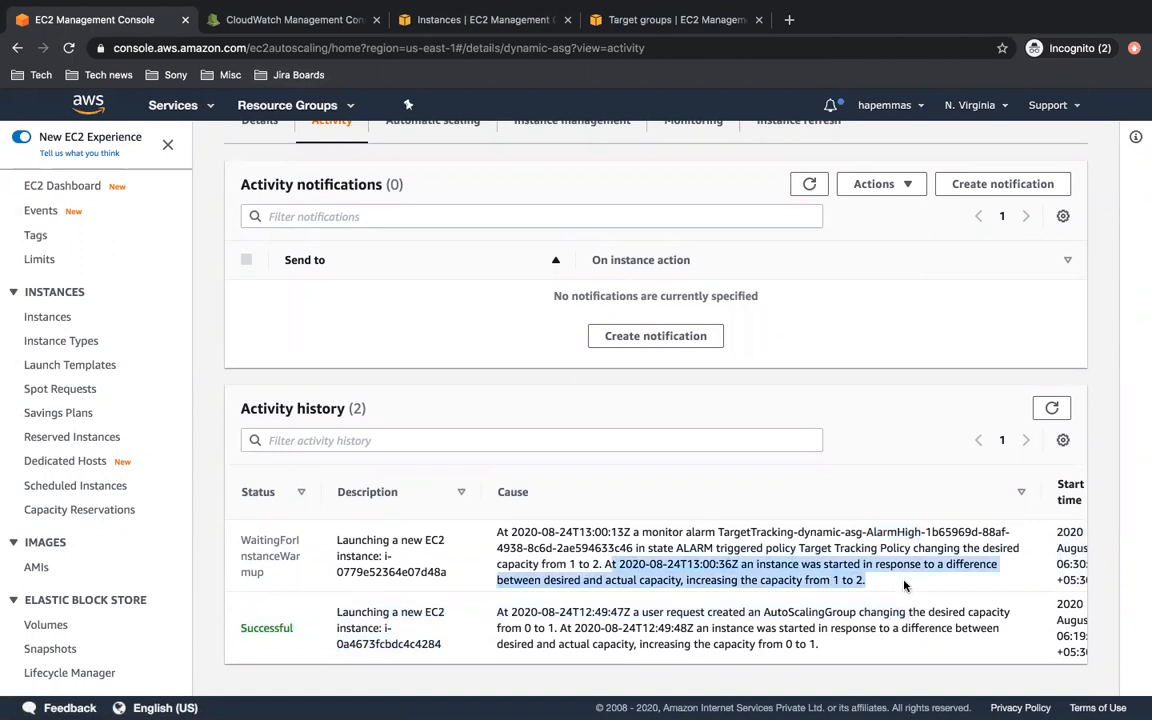
click(905, 586)
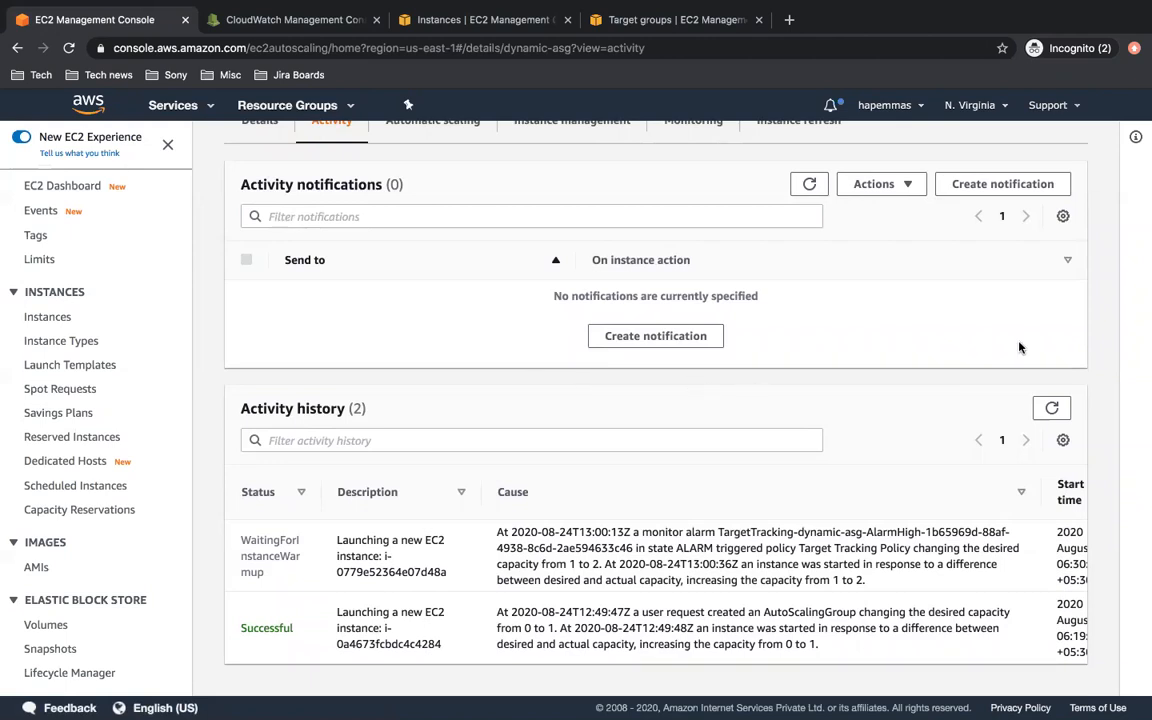
click(1052, 408)
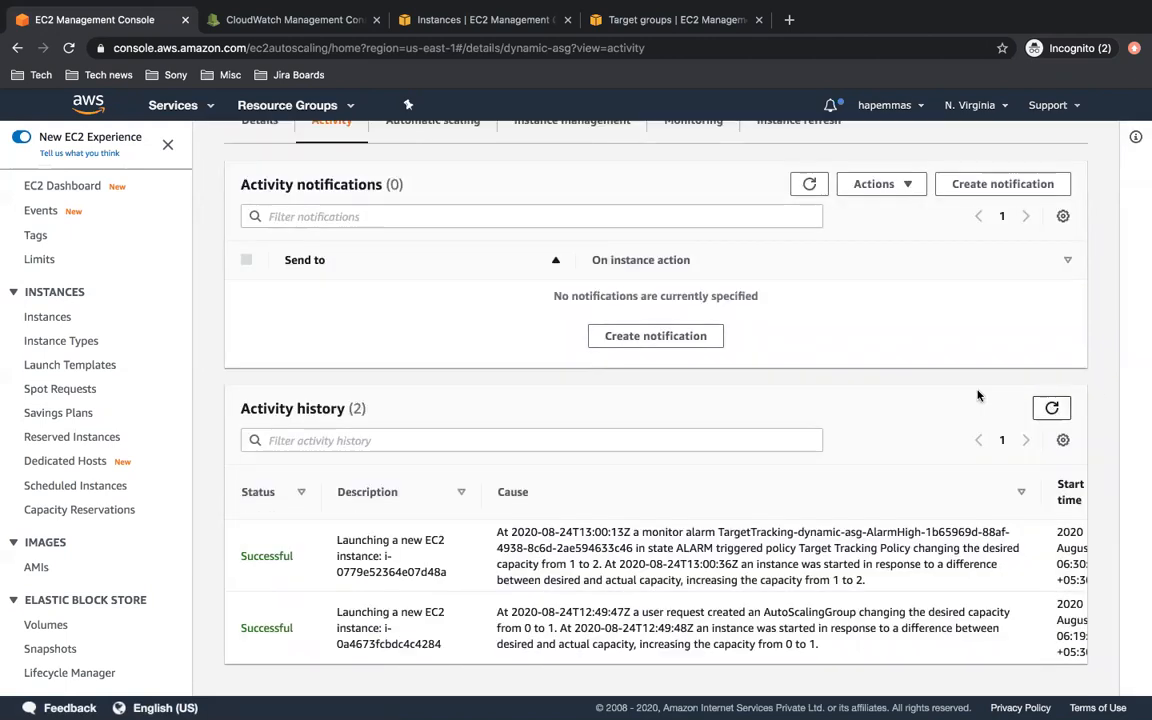
Check the new dynamic-asg instance in the EC2 Instances list and refresh the CPU Utilization graph in CloudWatch
click(434, 22)
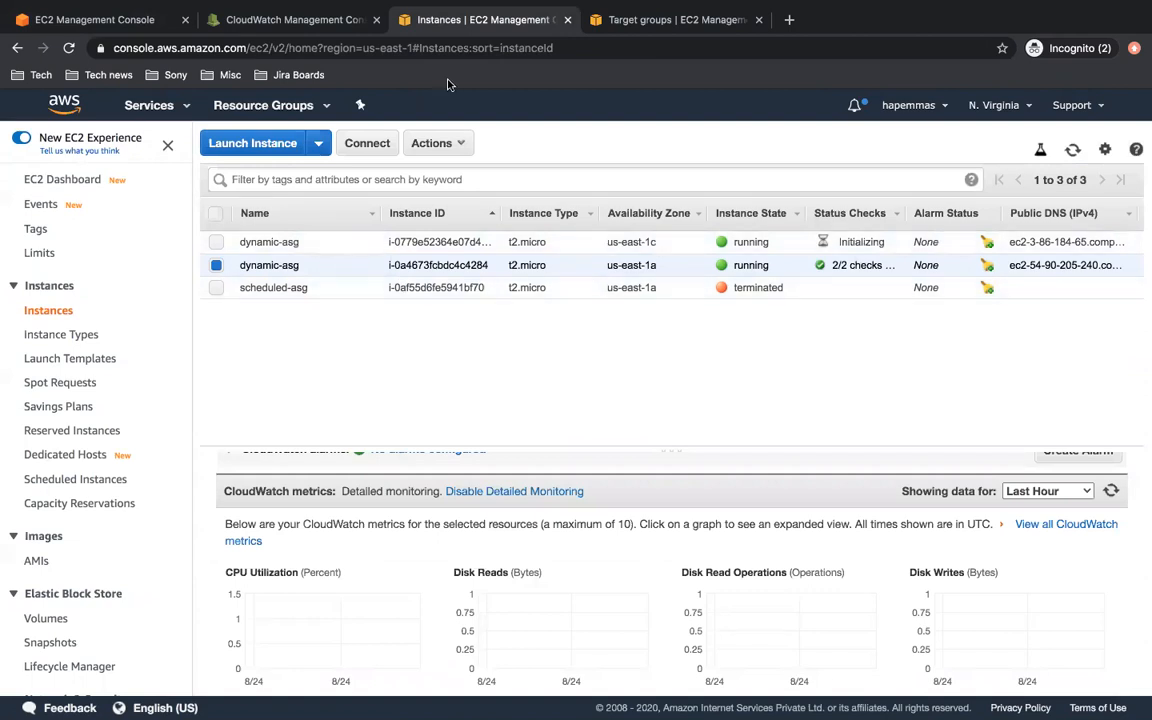
click(323, 21)
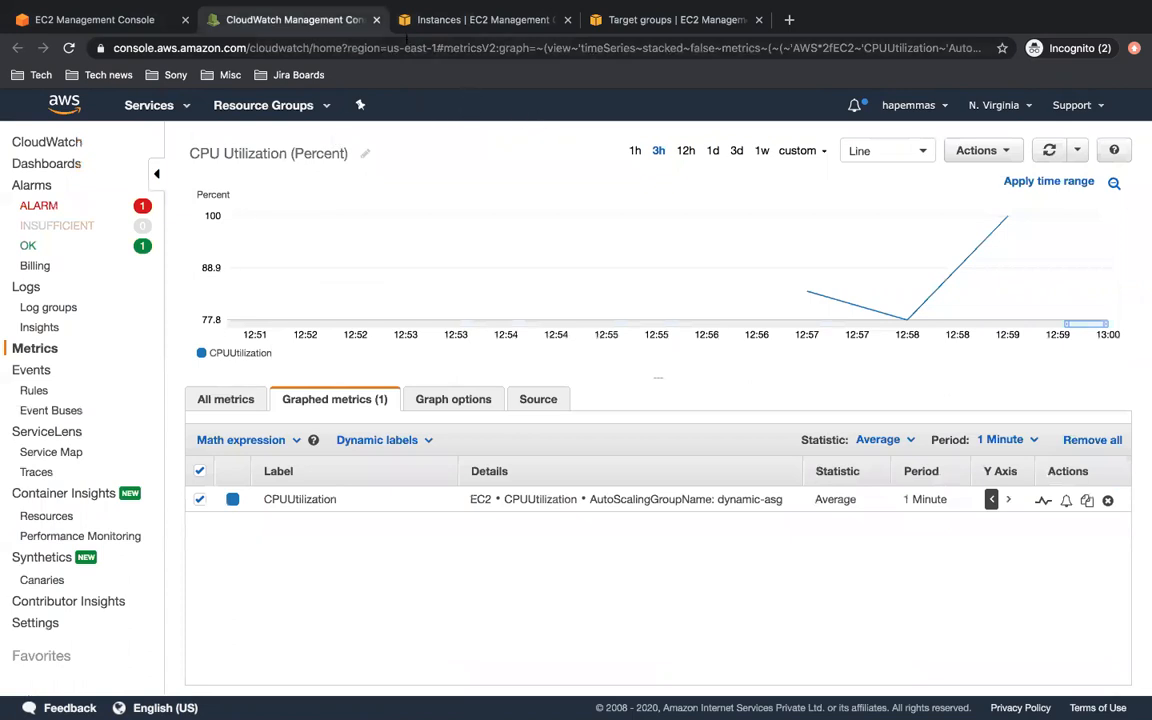
click(1049, 151)
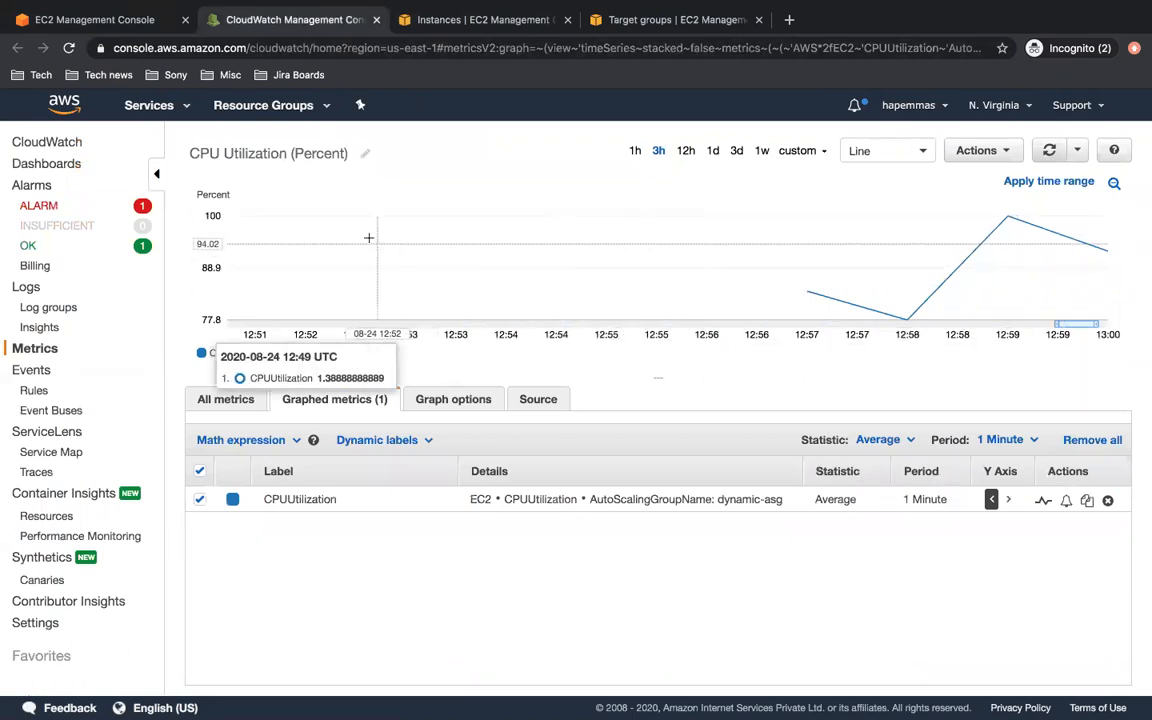
mouse_move(350, 4)
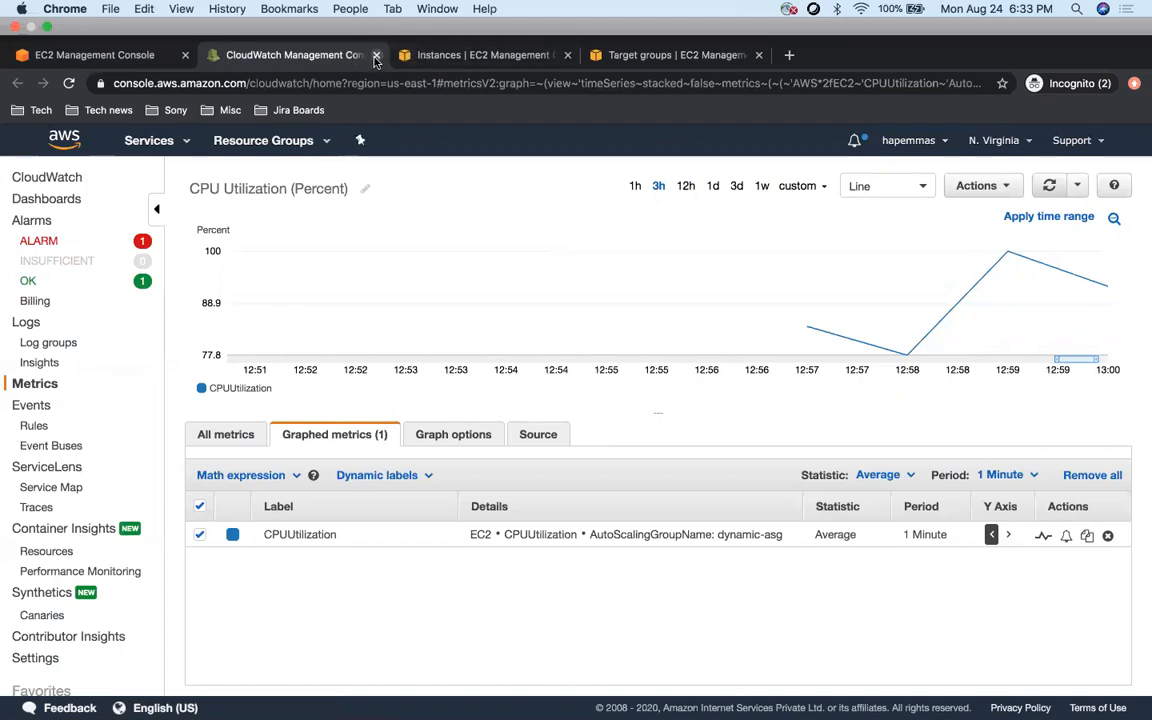
Close the CloudWatch page and open the EC2 monitoring graphs of dynamic-asg
click(376, 55)
click(118, 55)
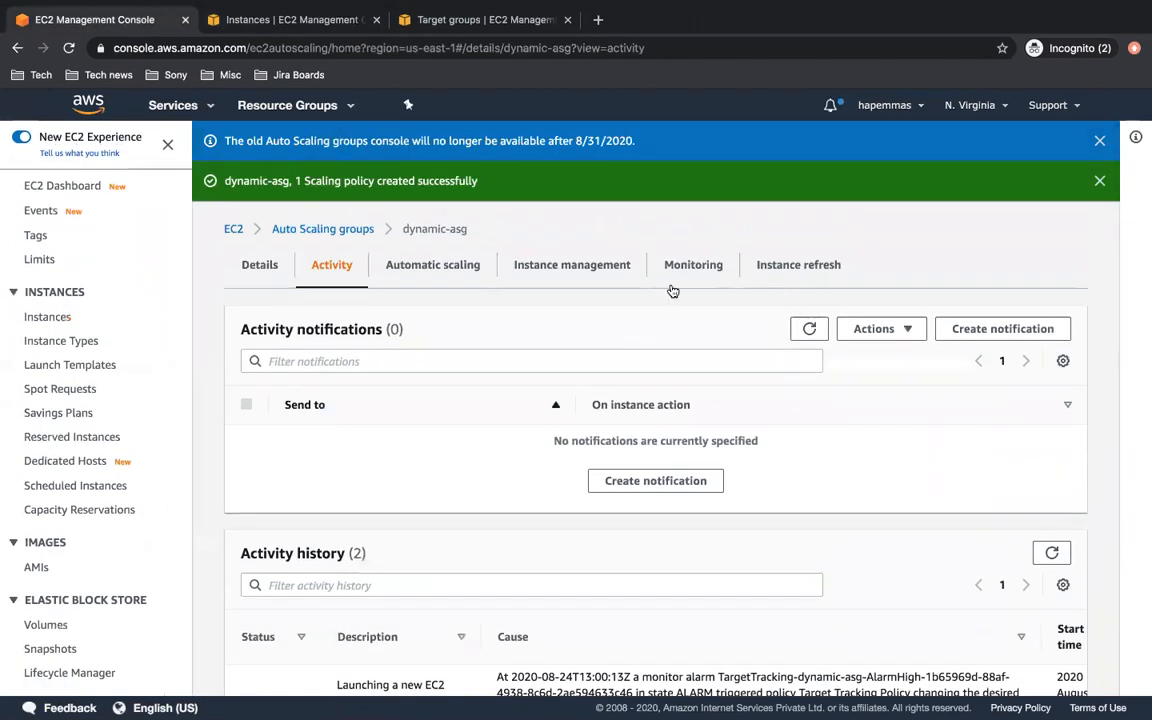
click(694, 266)
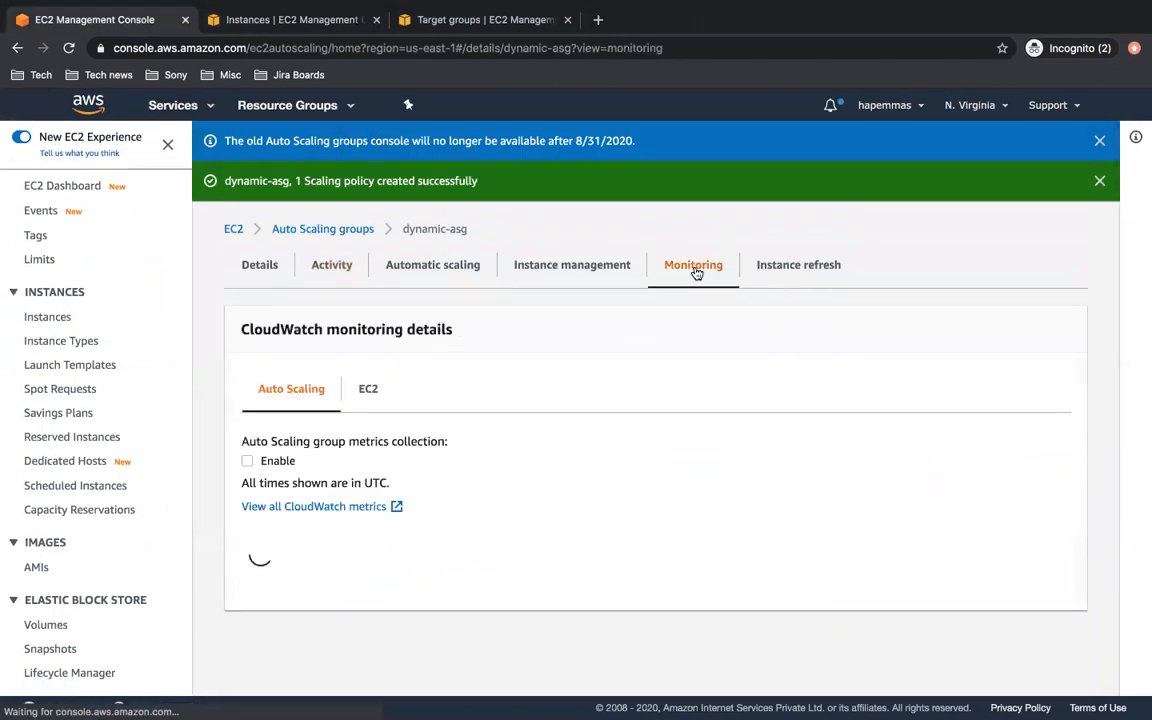
click(372, 392)
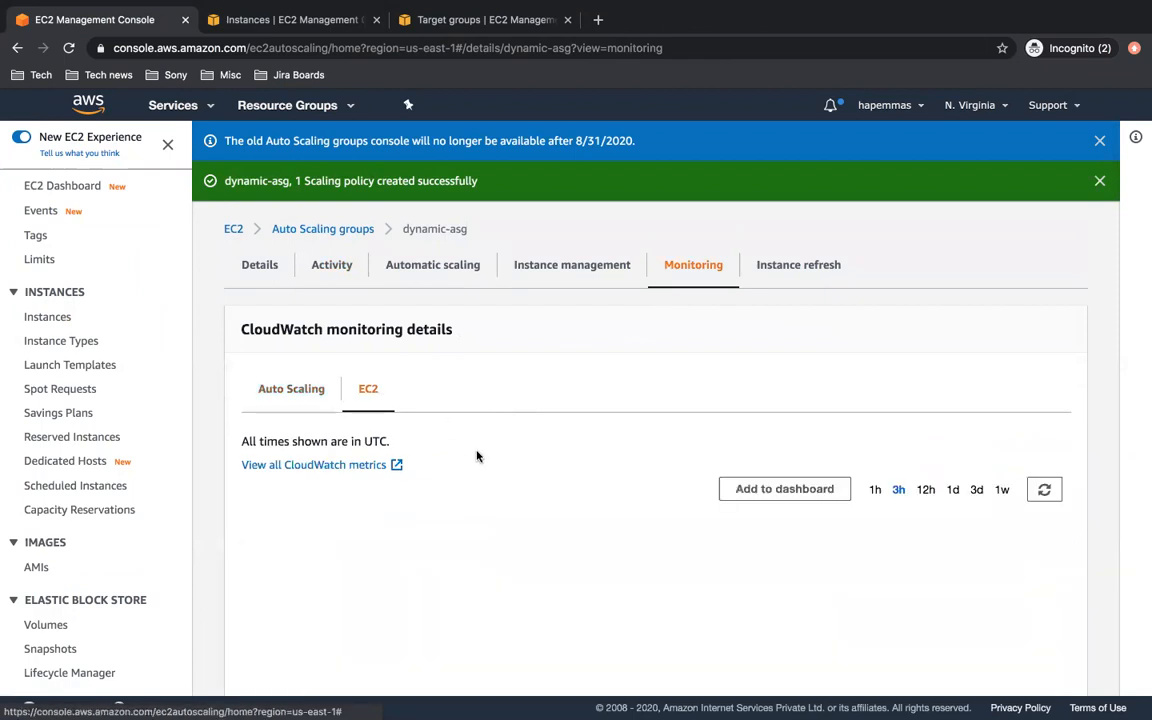
scroll(563, 459, down, 2)
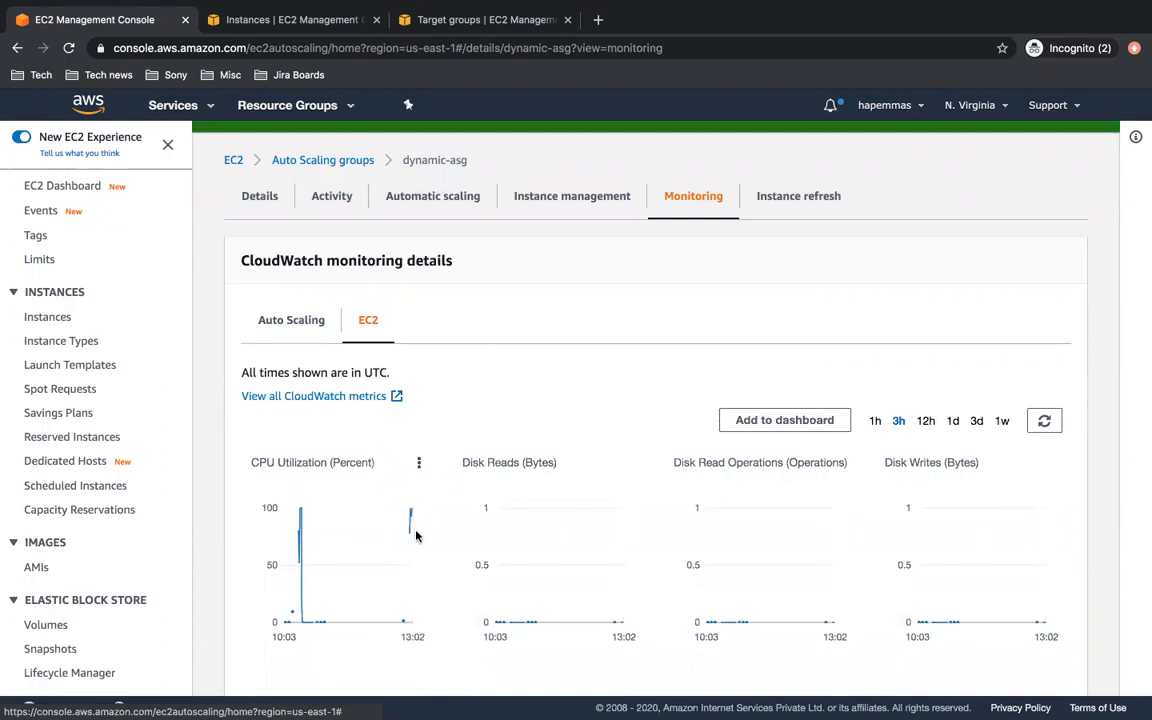
Check whether the stress command is still running in Terminal, and return to dynamic-asg's EC2 metrics in the browser
key(ctrl+Left)
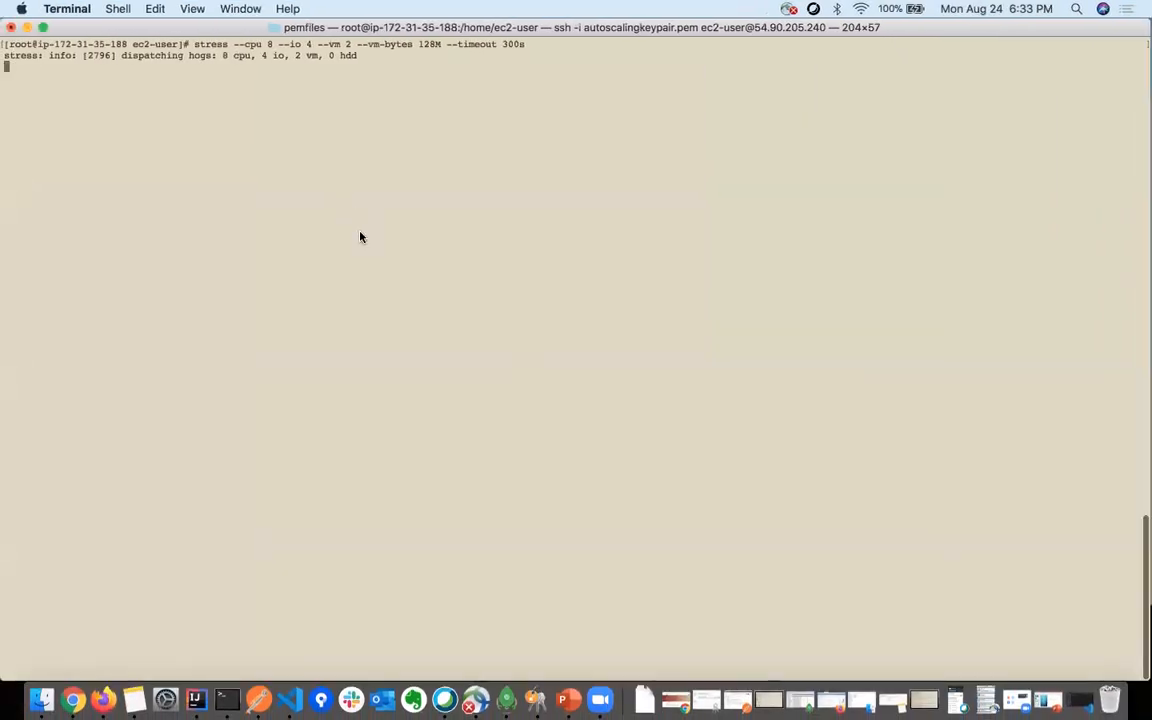
key(ctrl+Right)
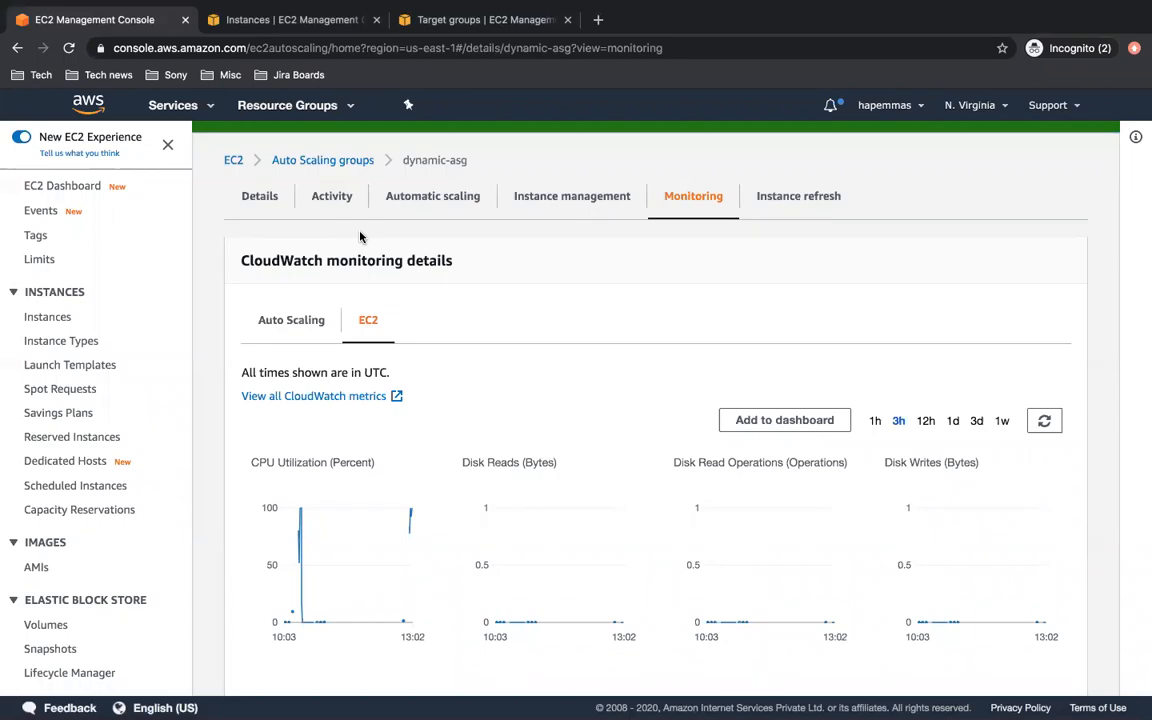
key(ctrl+Left)
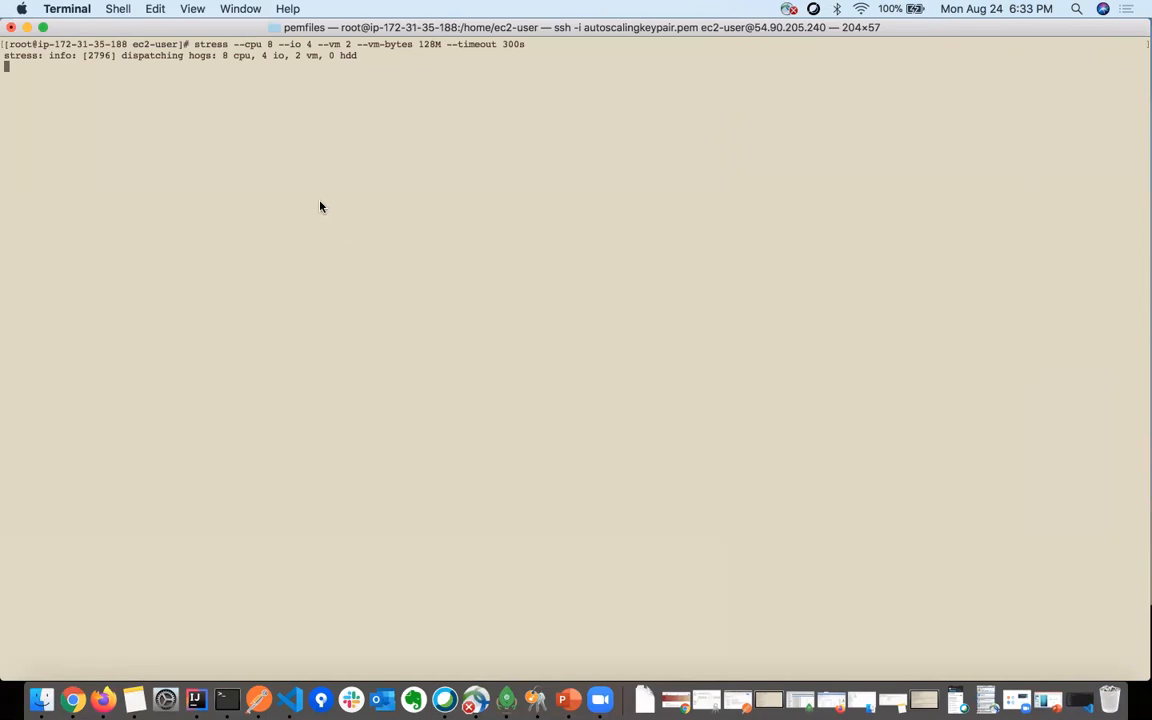
double_click(310, 136)
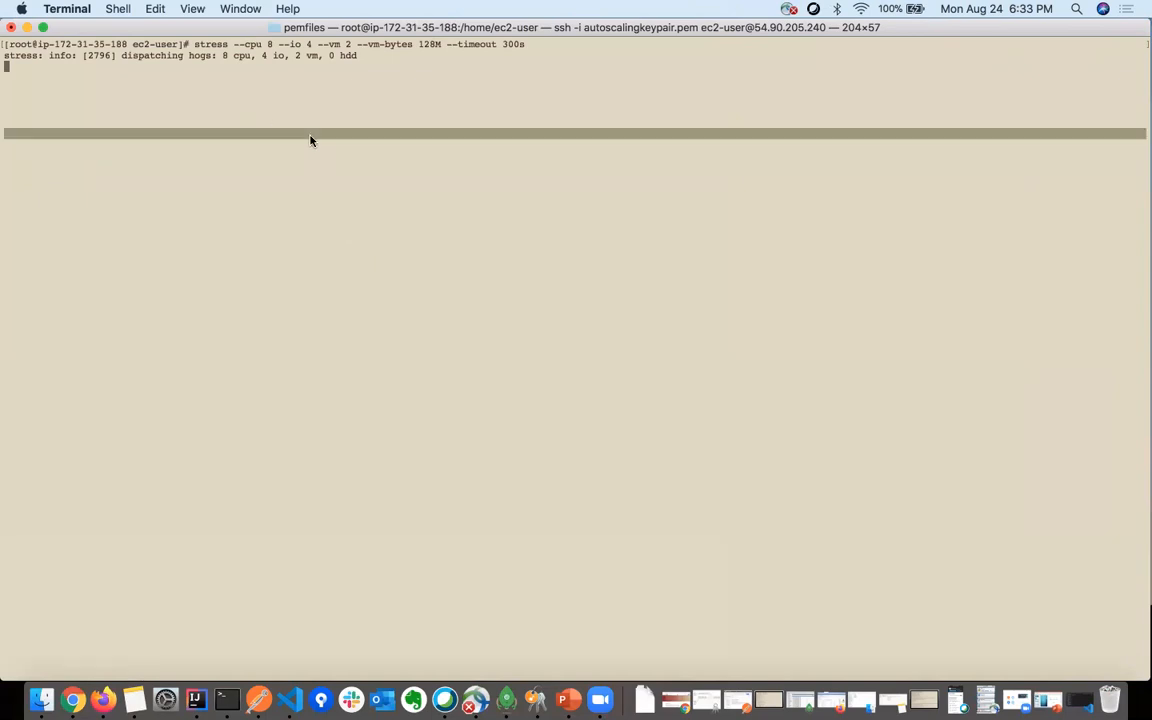
click(310, 138)
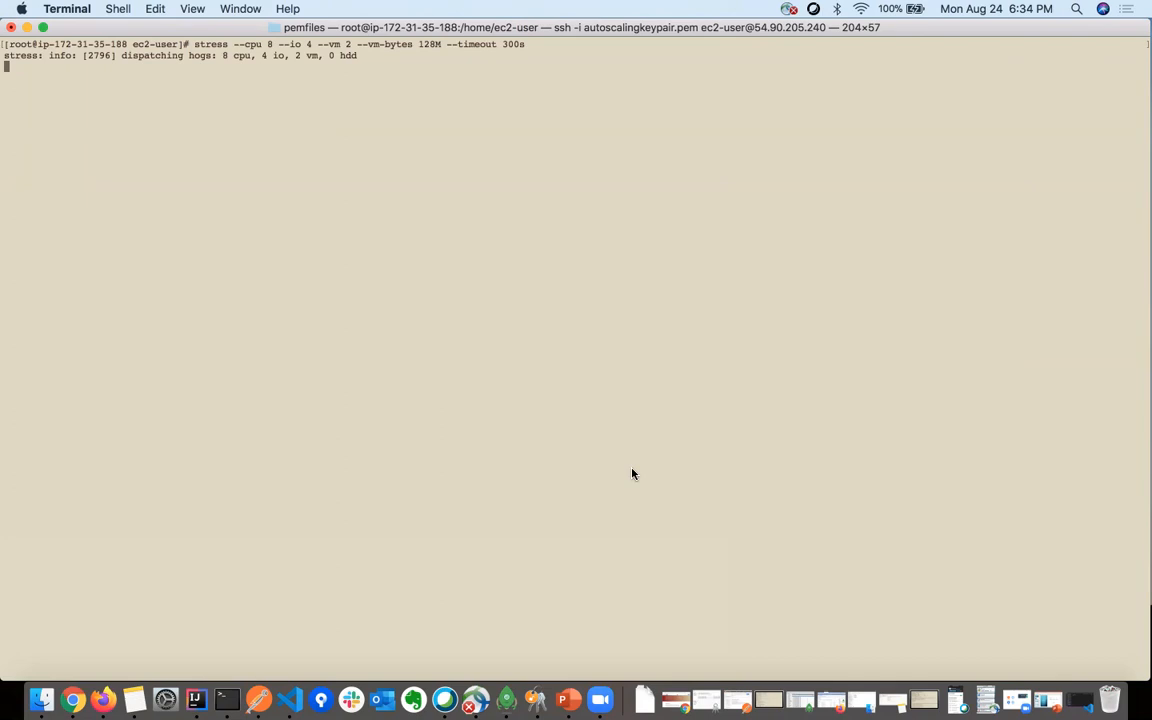
right_click(180, 104)
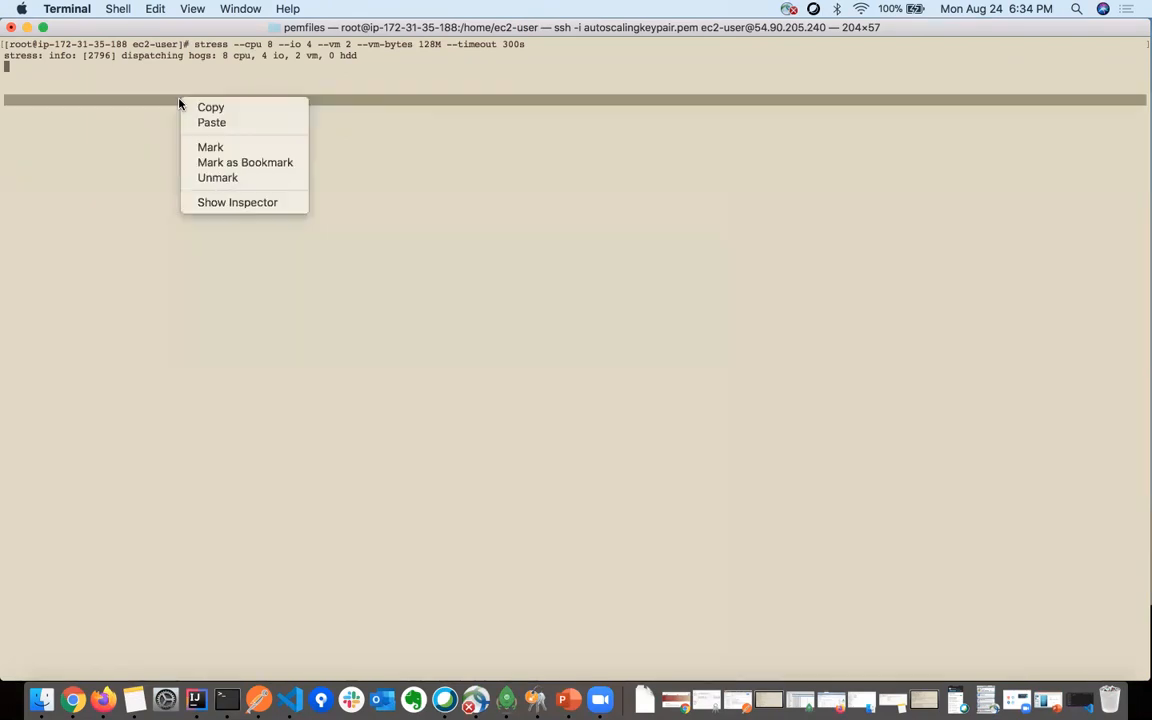
click(115, 137)
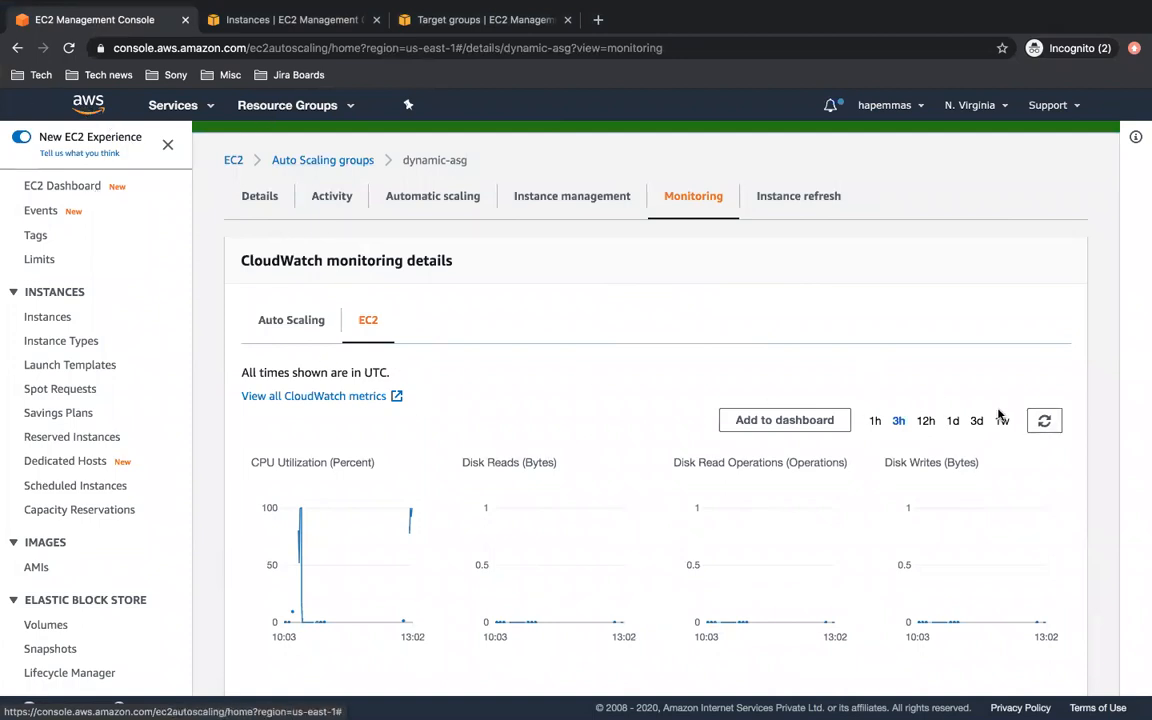
Refresh dynamic-asg's EC2 graphs and check the stress run in Terminal once more
click(1044, 420)
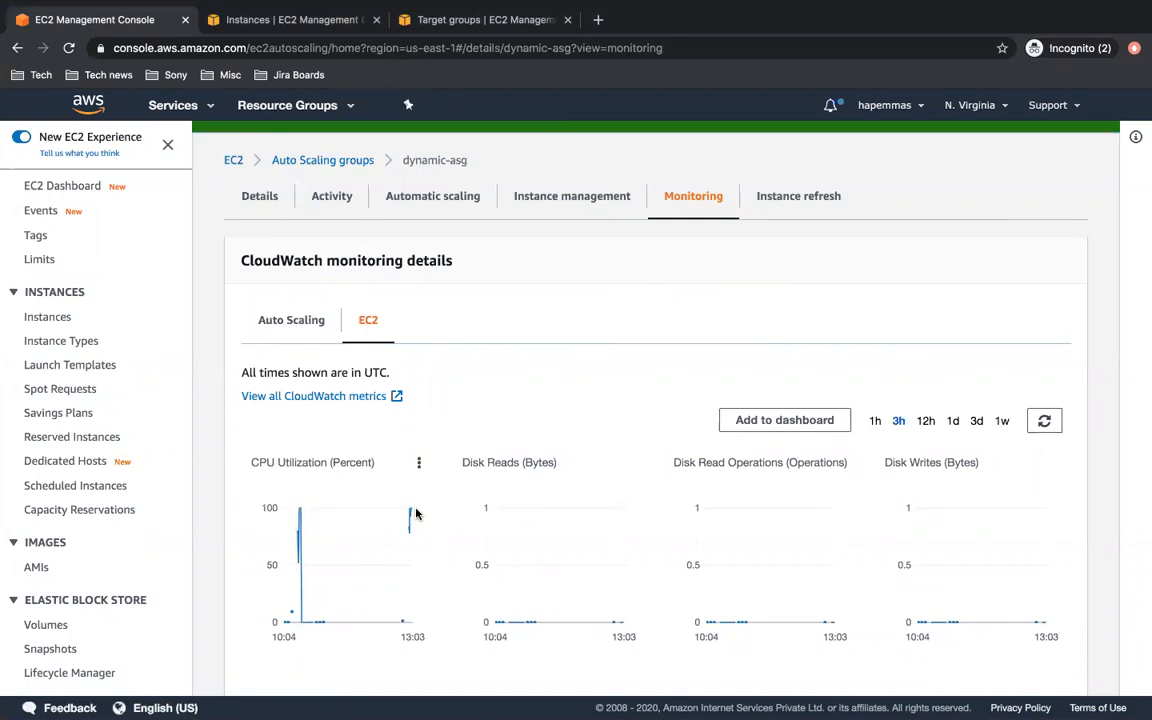
key(ctrl+Left)
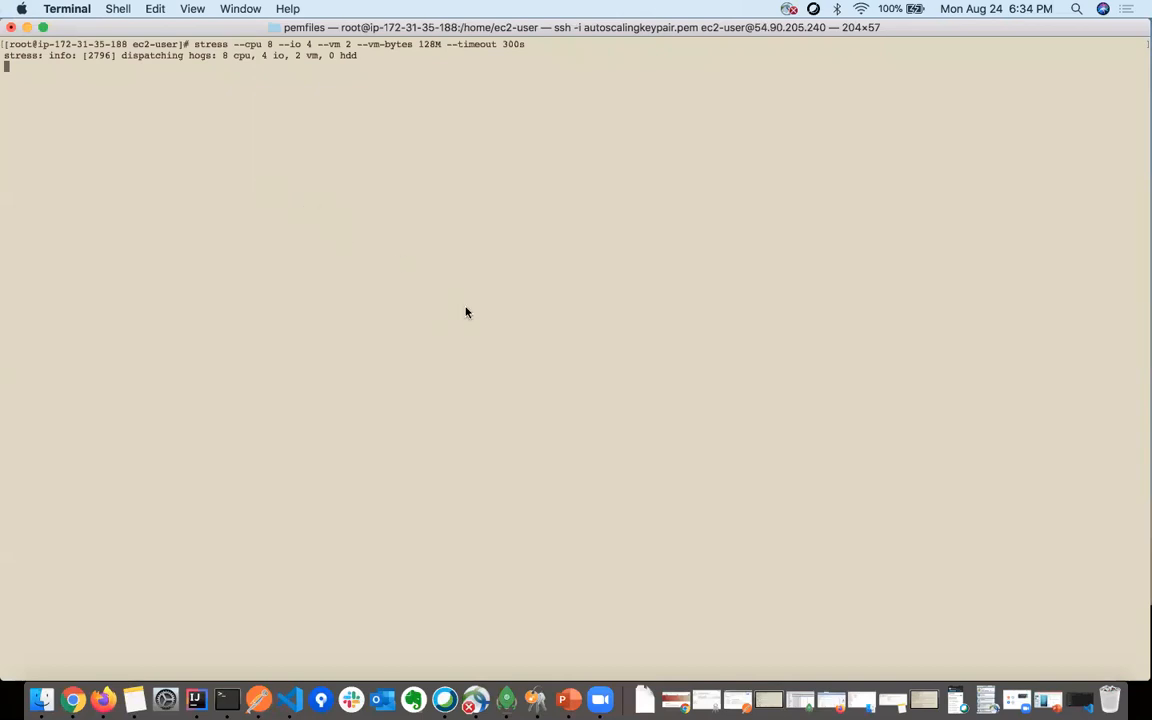
key(ctrl+Right)
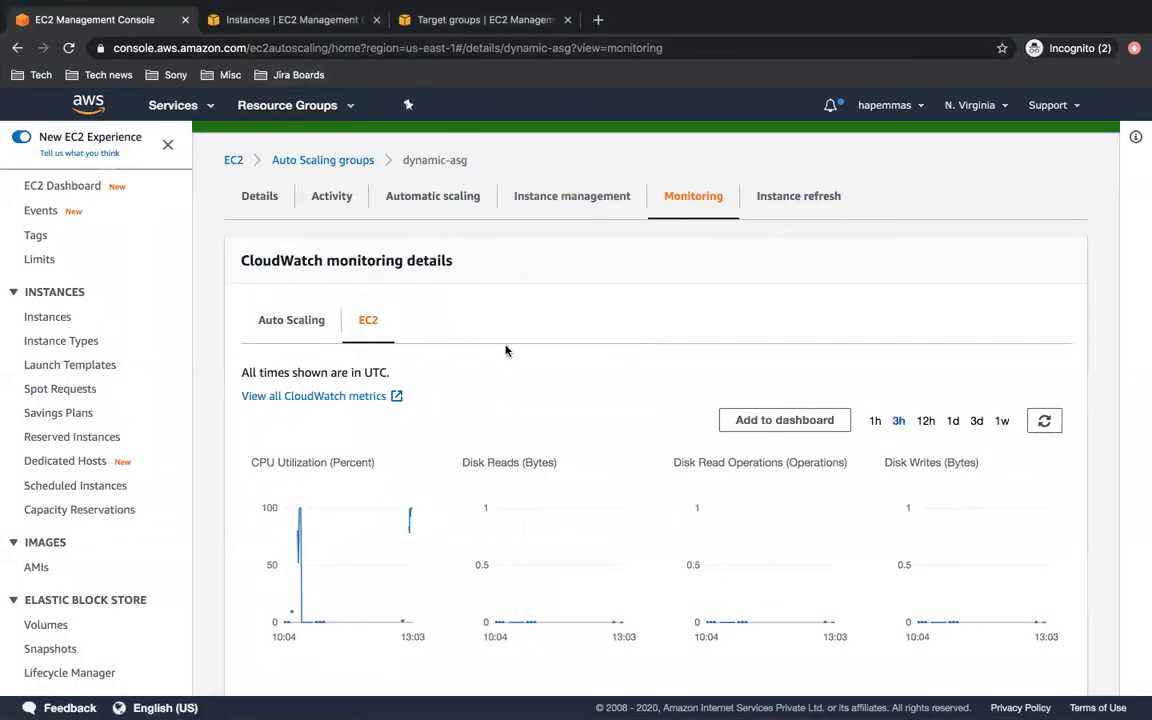
Review dynamic-asg's activity history and check the status of its instances in the EC2 Instances list
click(330, 200)
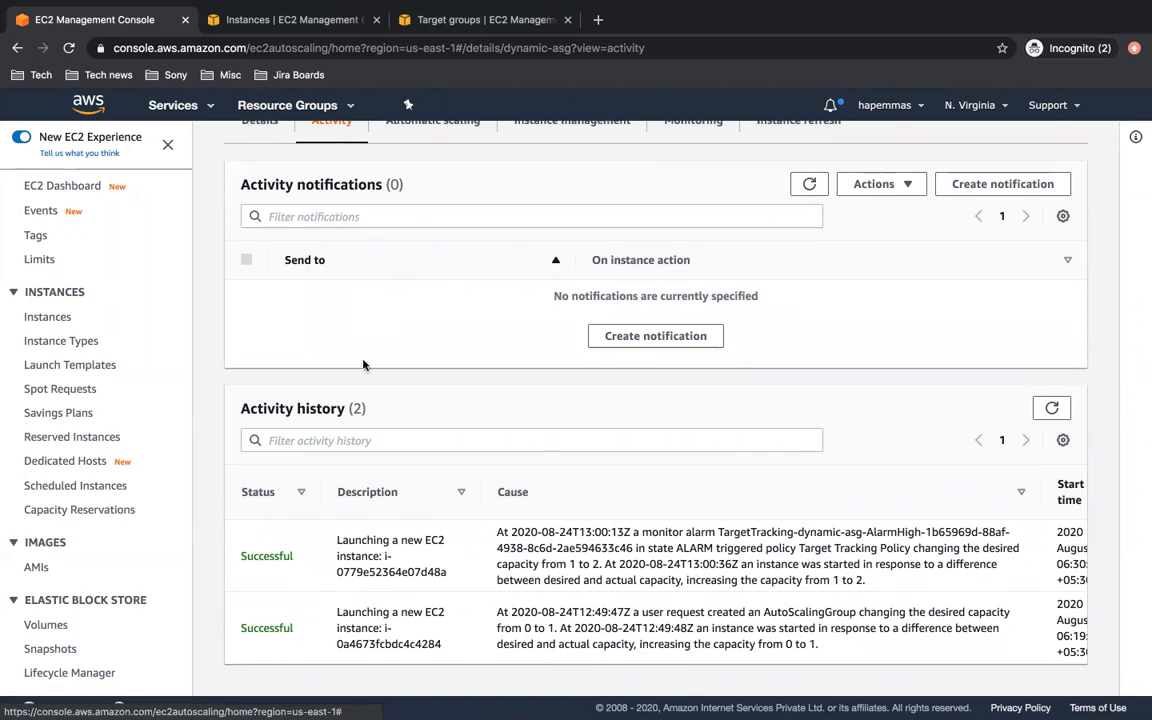
click(323, 27)
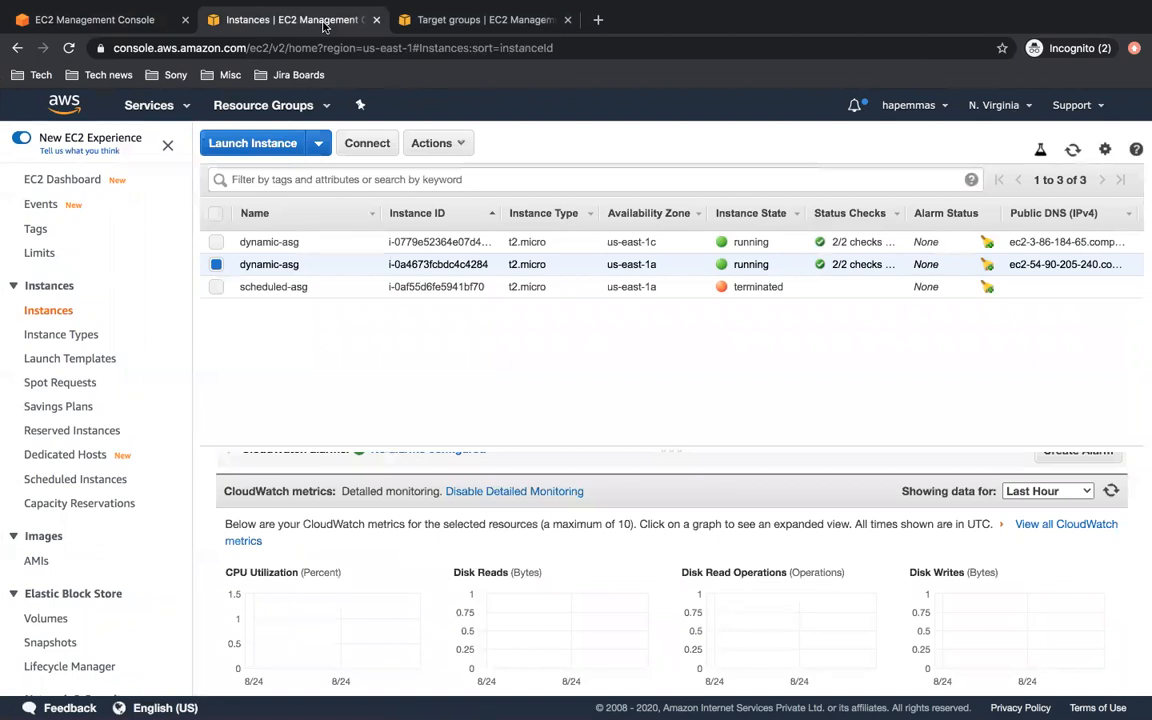
click(117, 20)
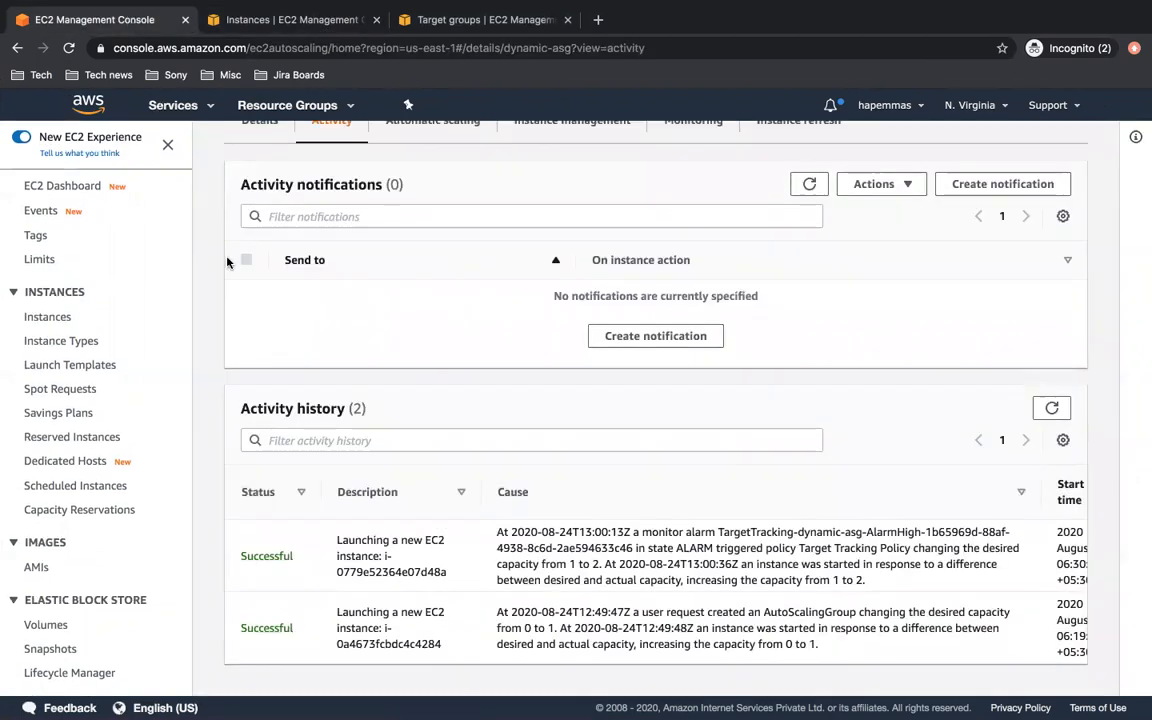
Reopen dynamic-asg's EC2 monitoring graphs and read the latest CPU Utilization data point
key(ctrl+Left)
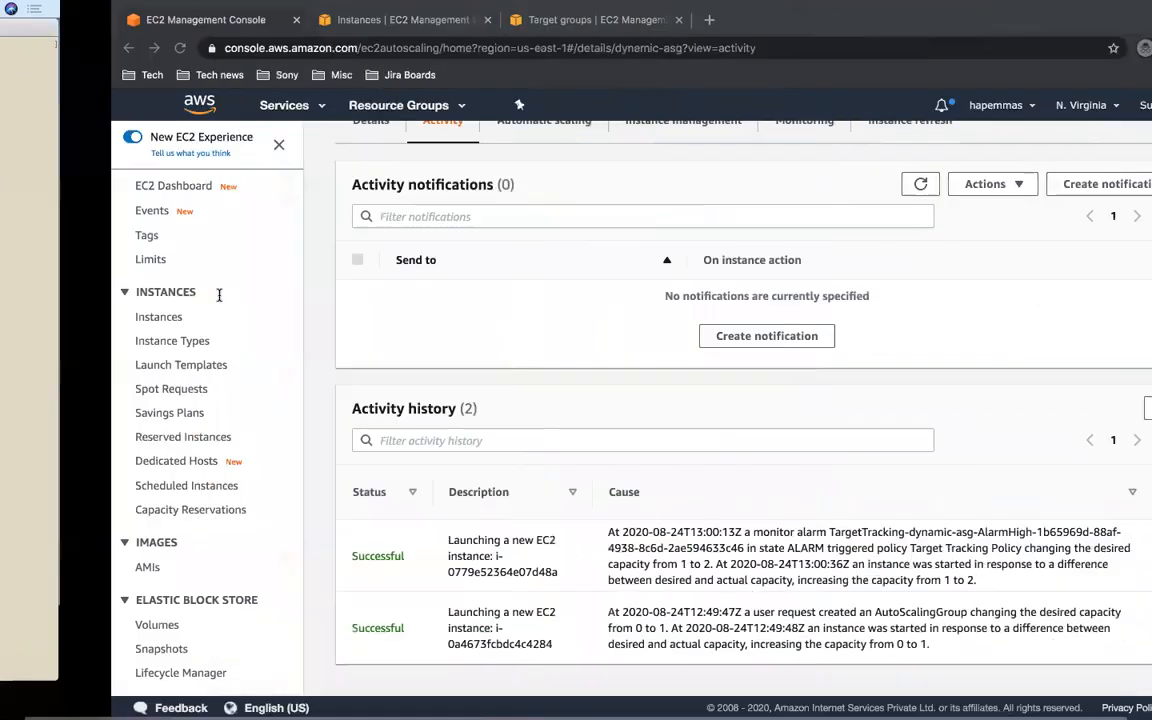
scroll(579, 293, up, 3)
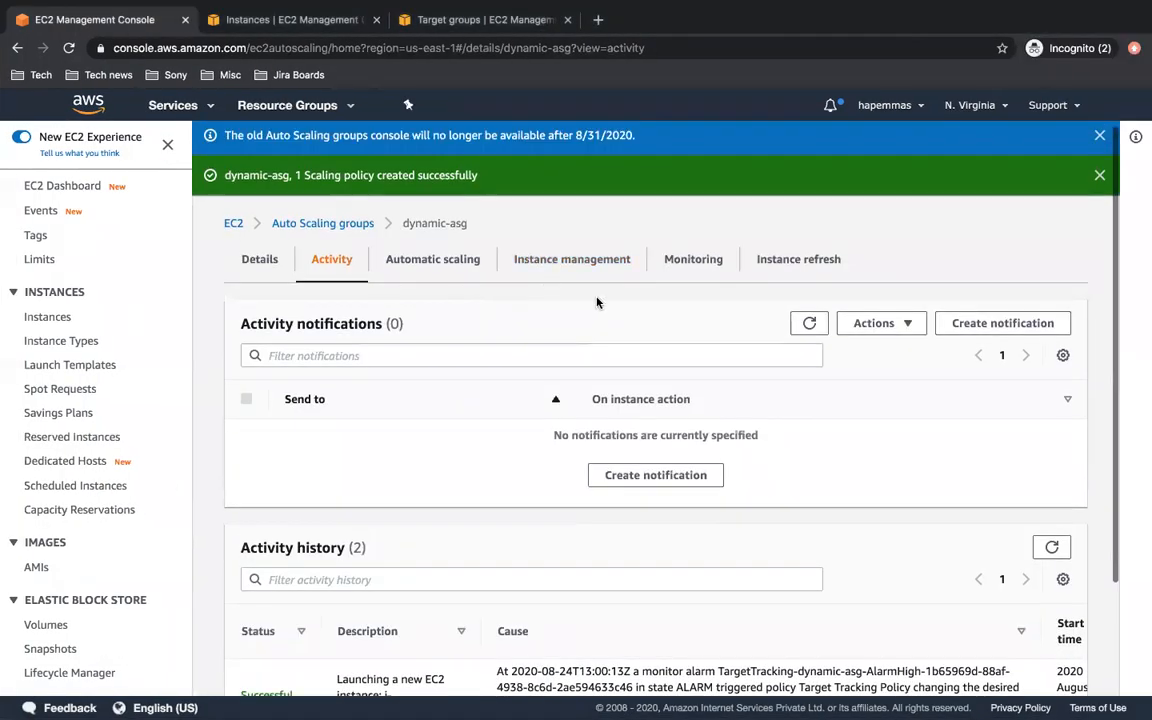
click(694, 262)
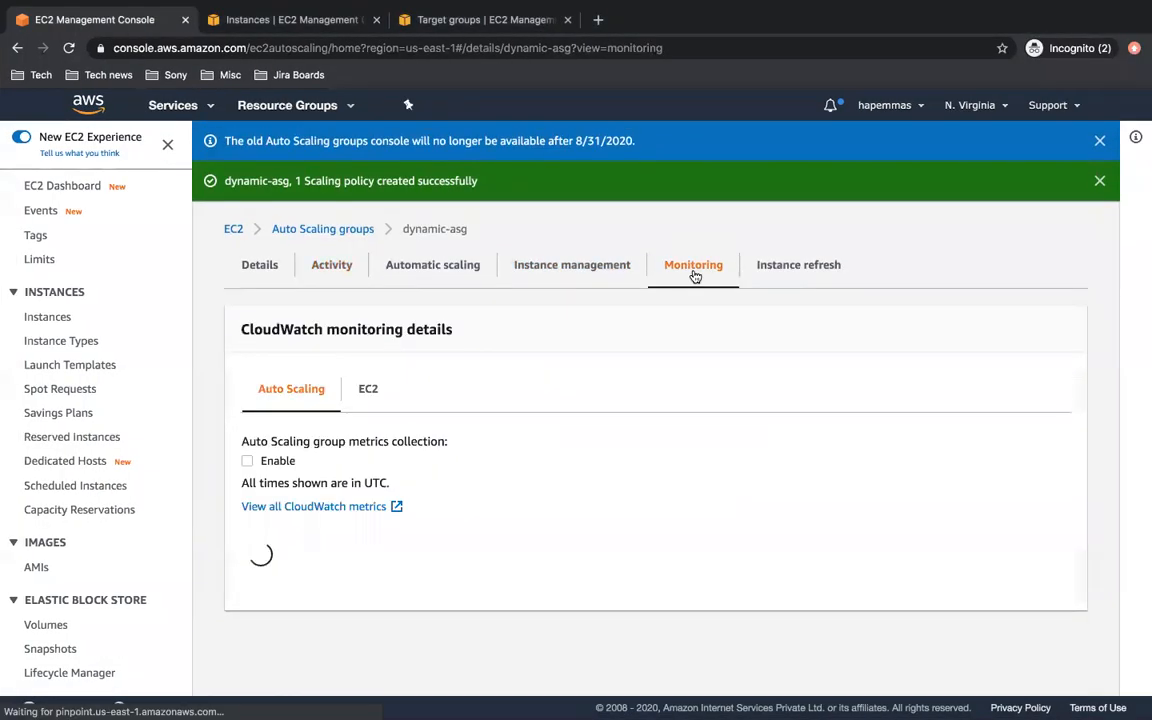
click(370, 389)
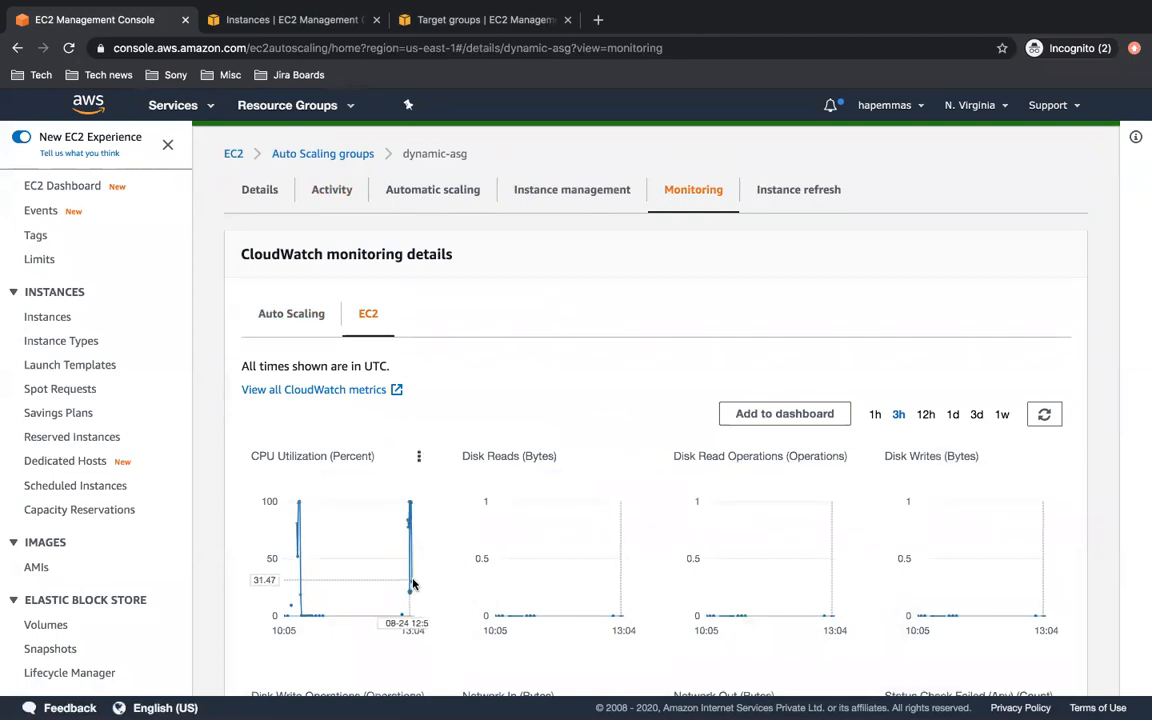
mouse_move(412, 583)
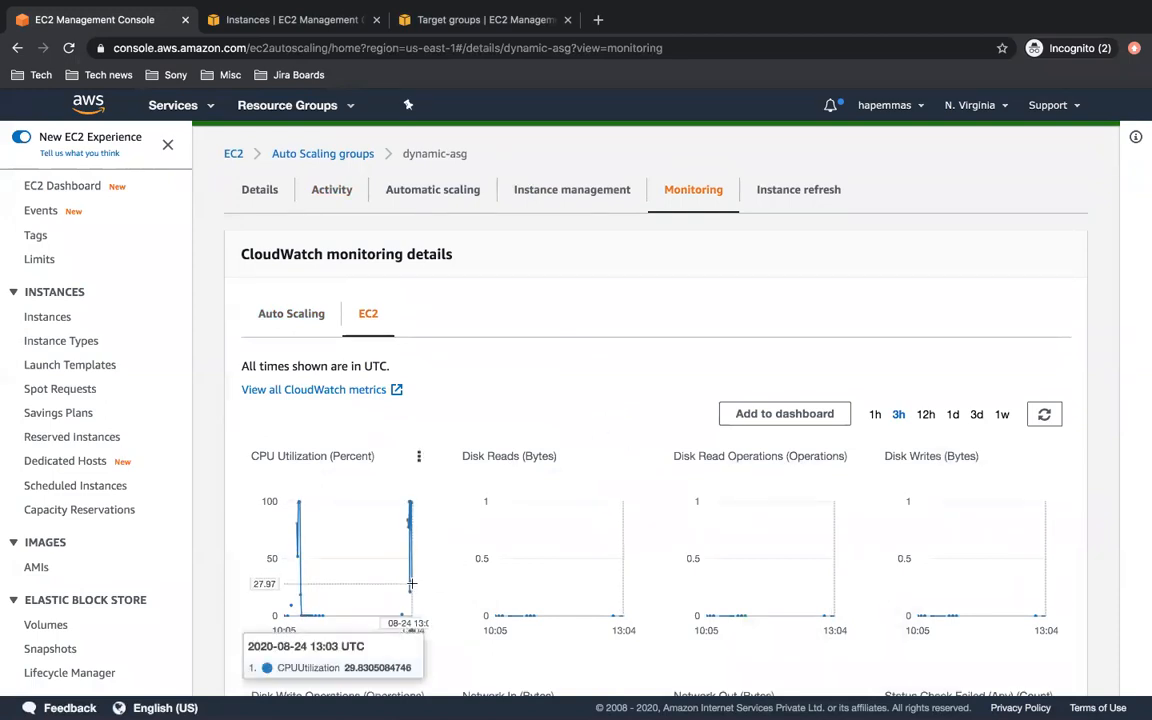
mouse_move(516, 564)
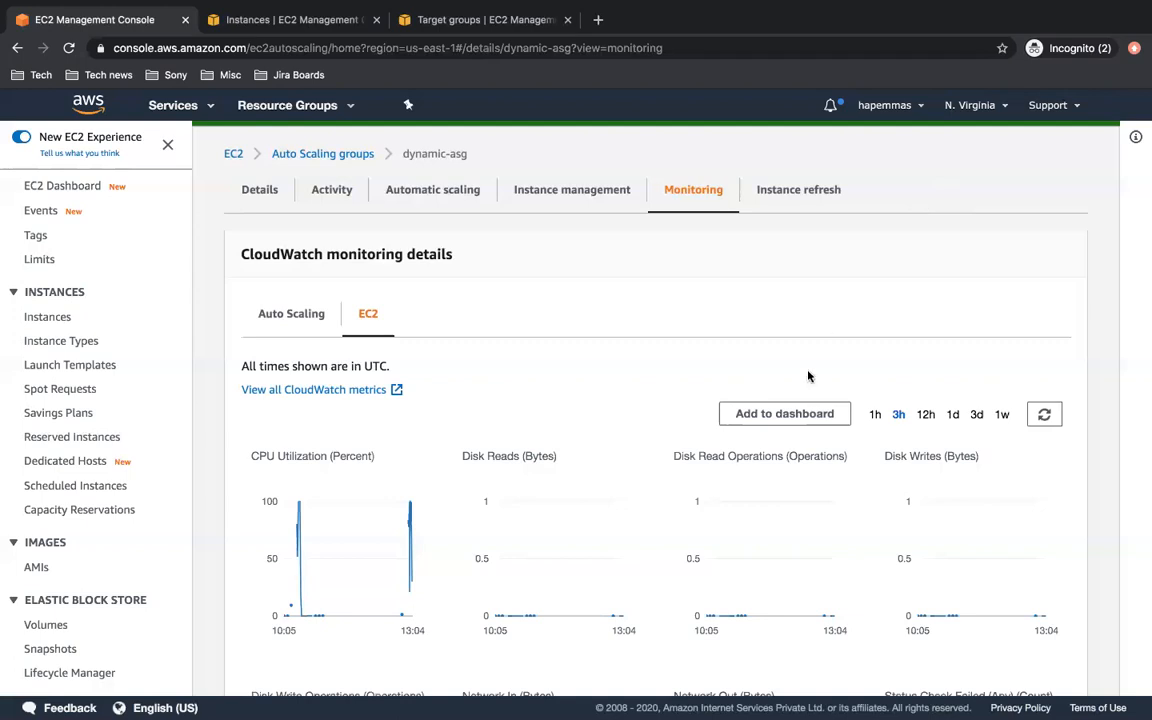
Refresh dynamic-asg's EC2 graphs and look through its activity history for a new scaling activity
click(1044, 415)
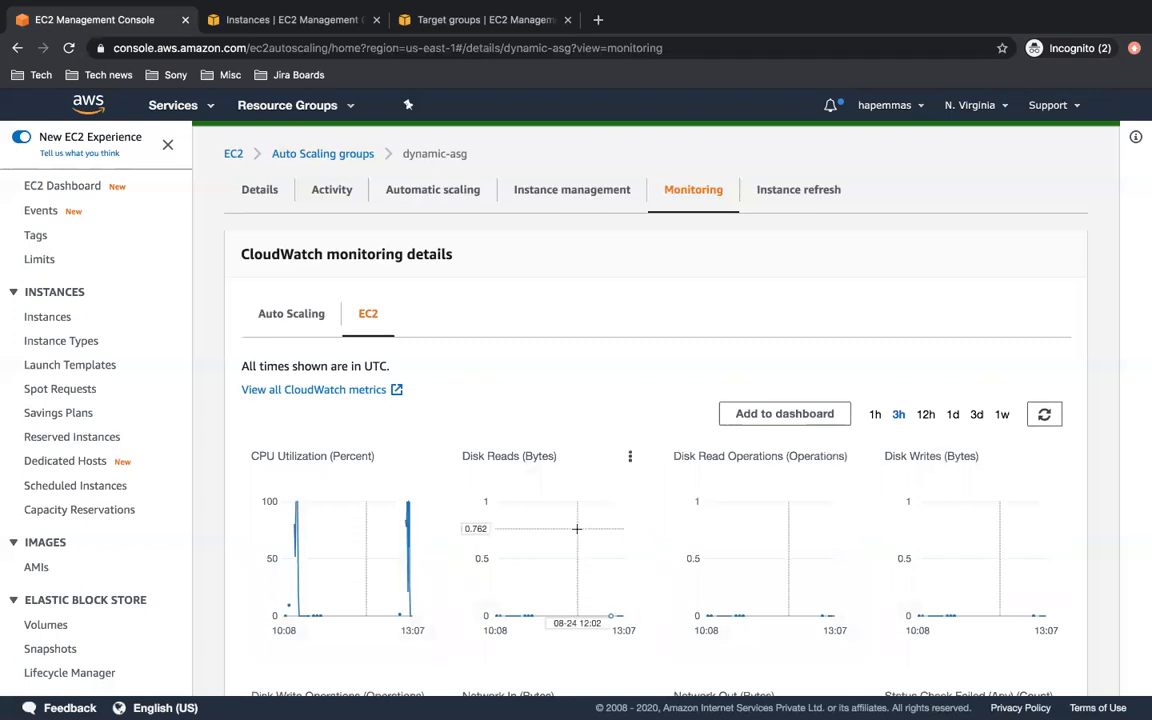
click(331, 190)
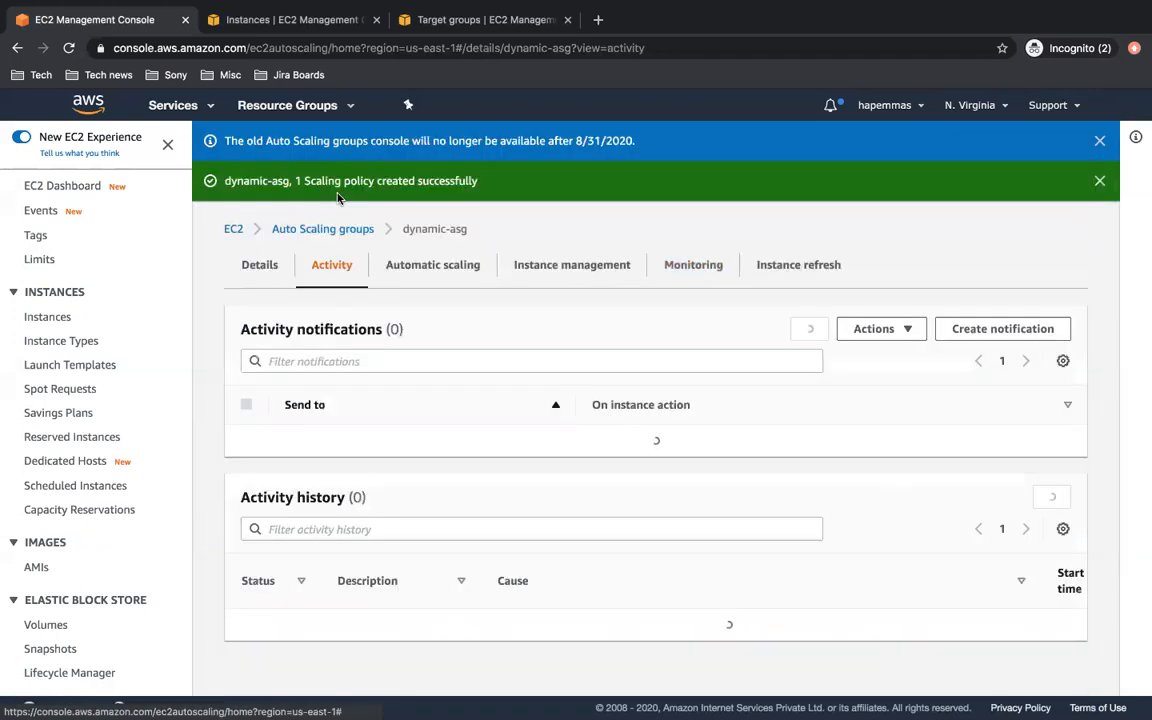
scroll(543, 472, down, 2)
scroll(543, 472, up, 1)
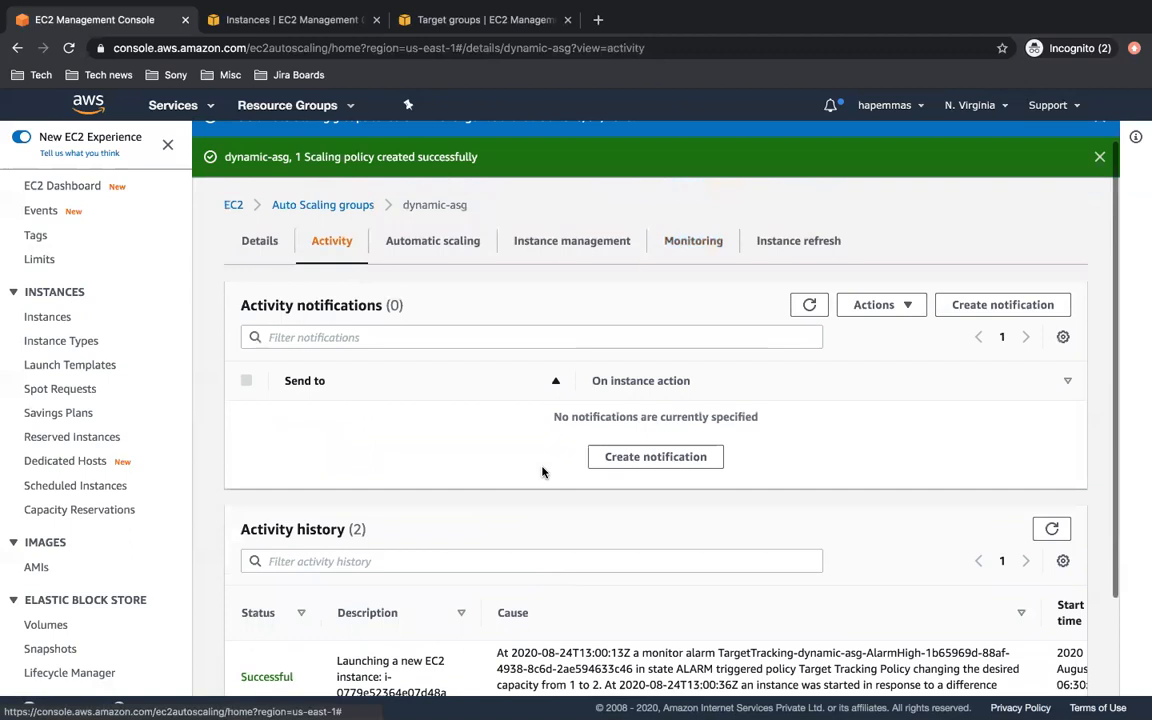
Reopen dynamic-asg's EC2 monitoring graphs and switch to Terminal to check the state of the stress run
scroll(543, 472, up, 1)
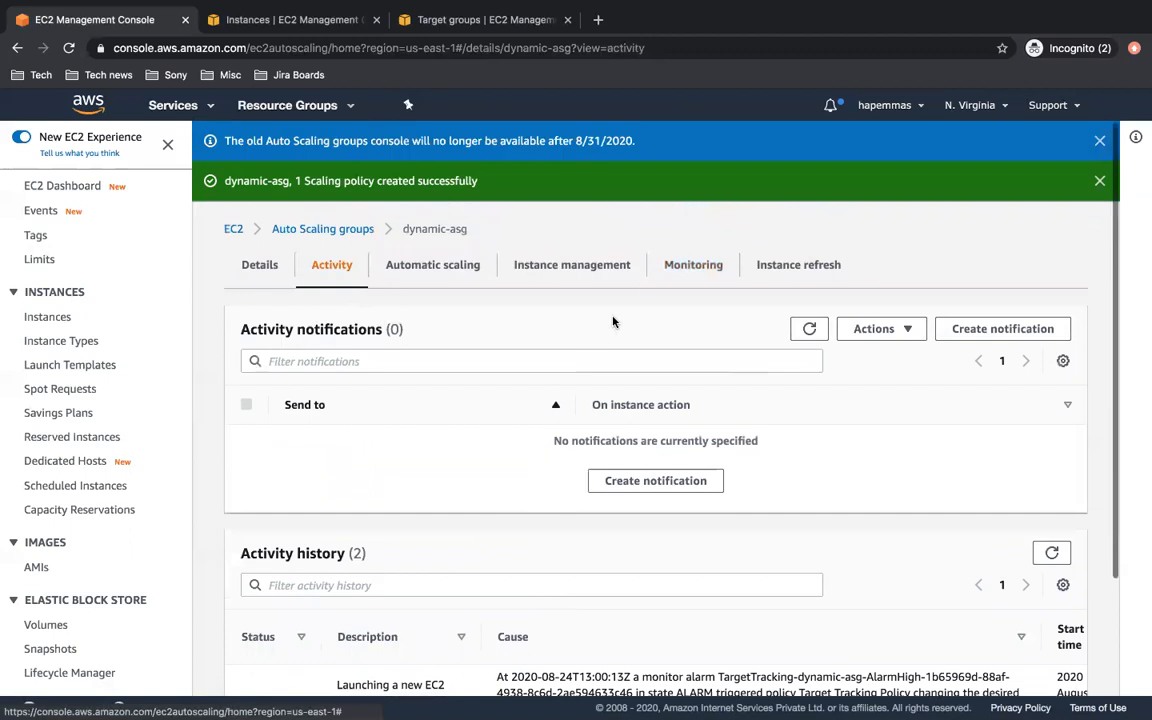
click(699, 270)
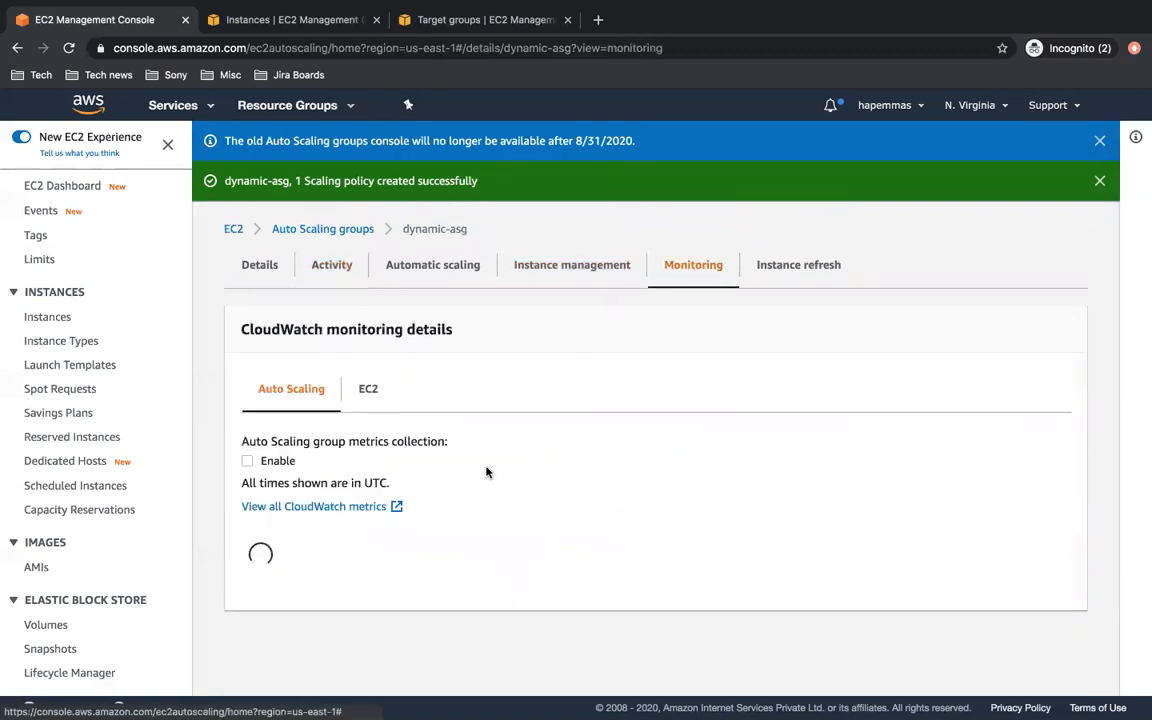
click(372, 392)
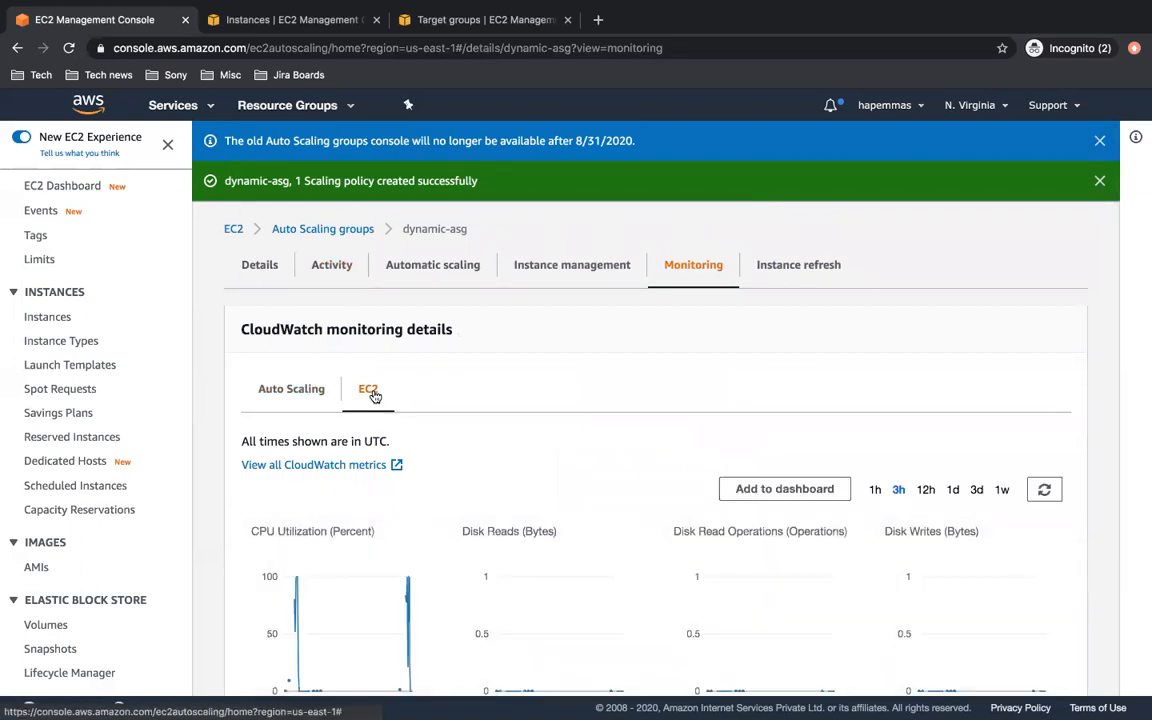
key(ctrl+Left)
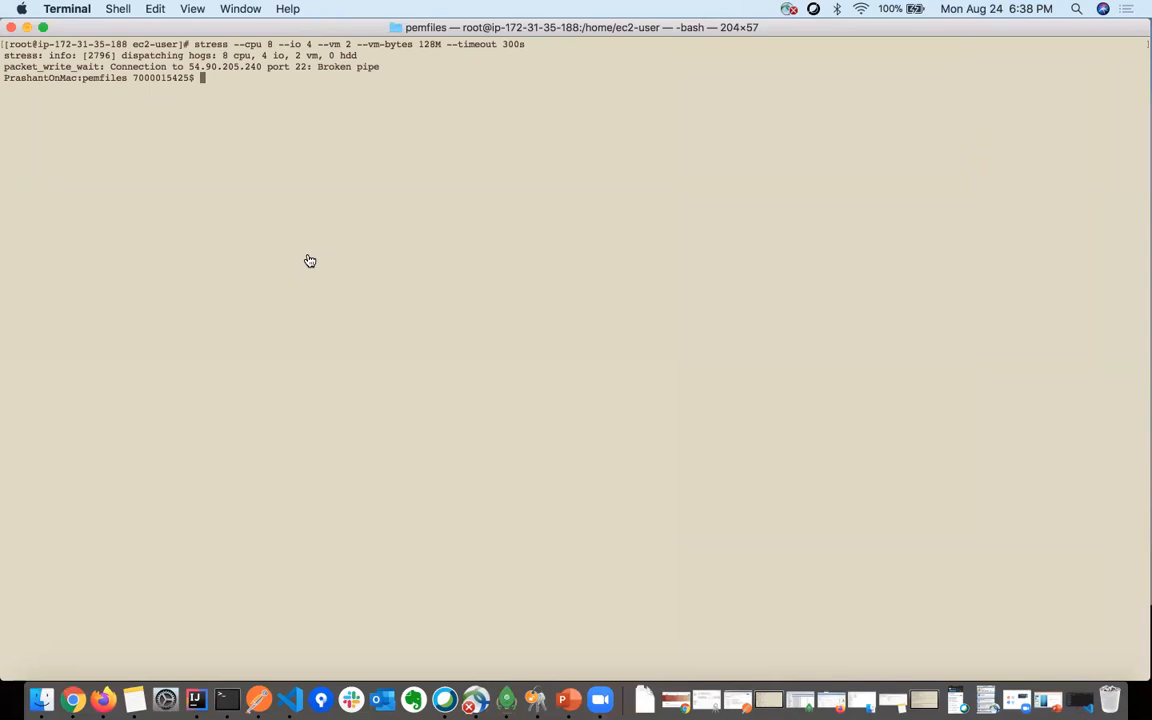
Return to the browser and read the latest CPU Utilization data point in dynamic-asg's EC2 graphs
key(Up)
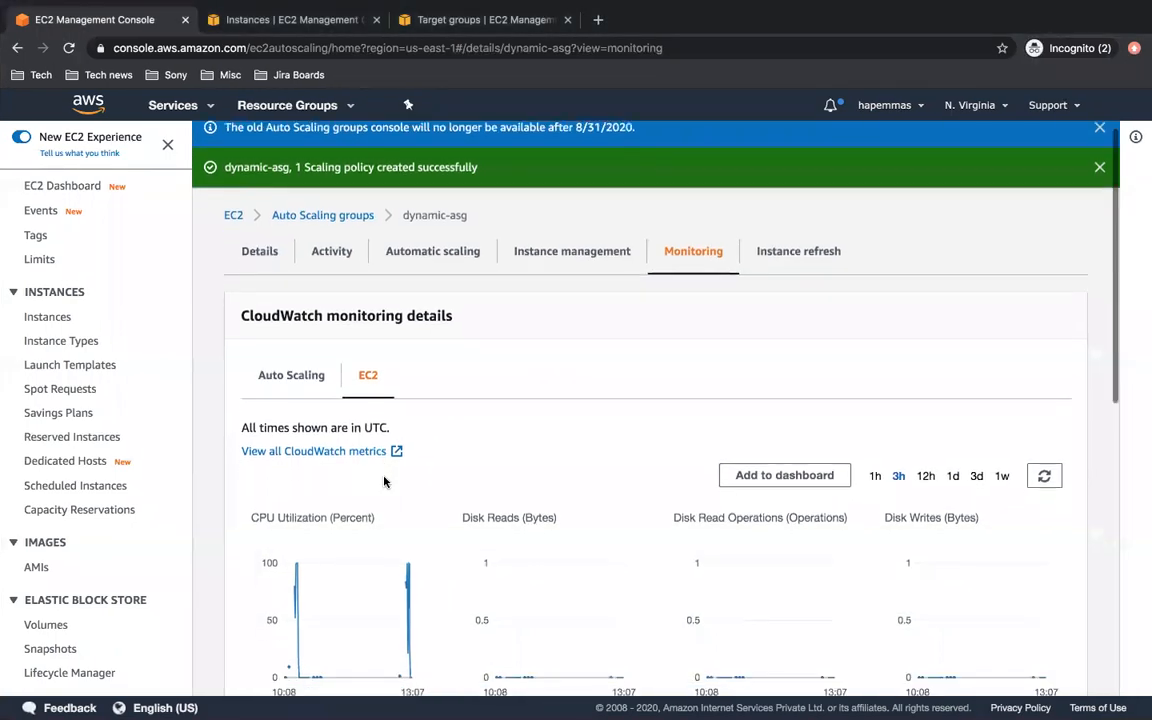
scroll(400, 500, down, 3)
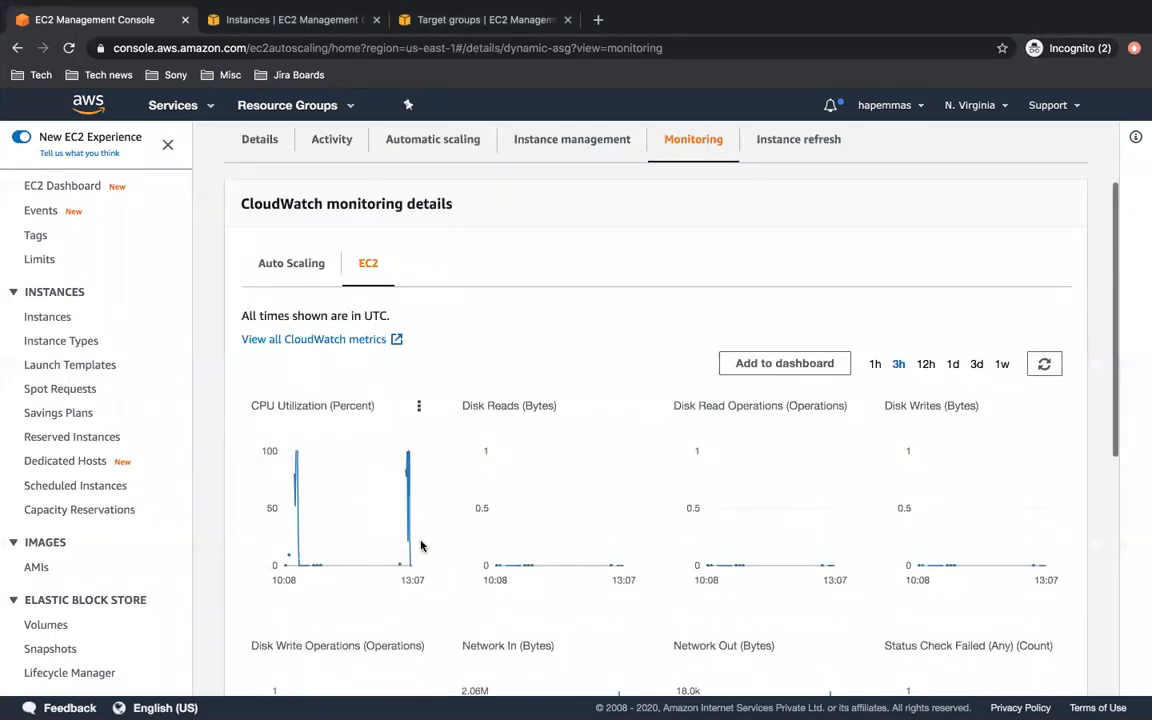
mouse_move(410, 570)
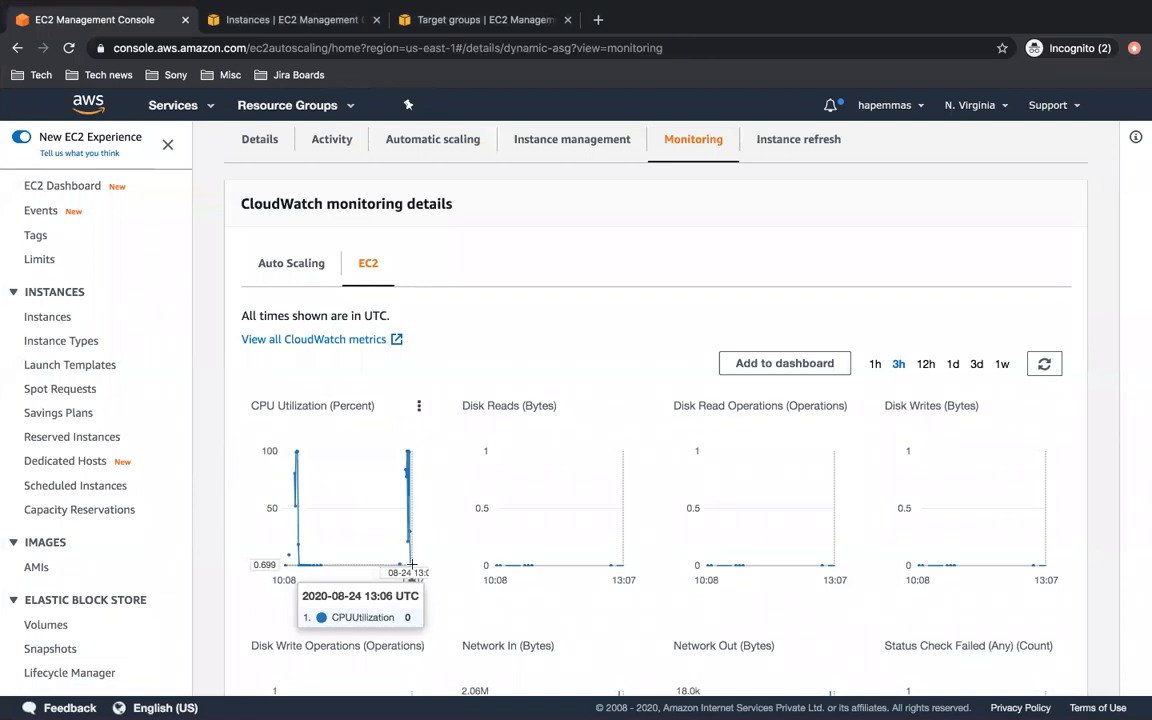
scroll(672, 333, up, 2)
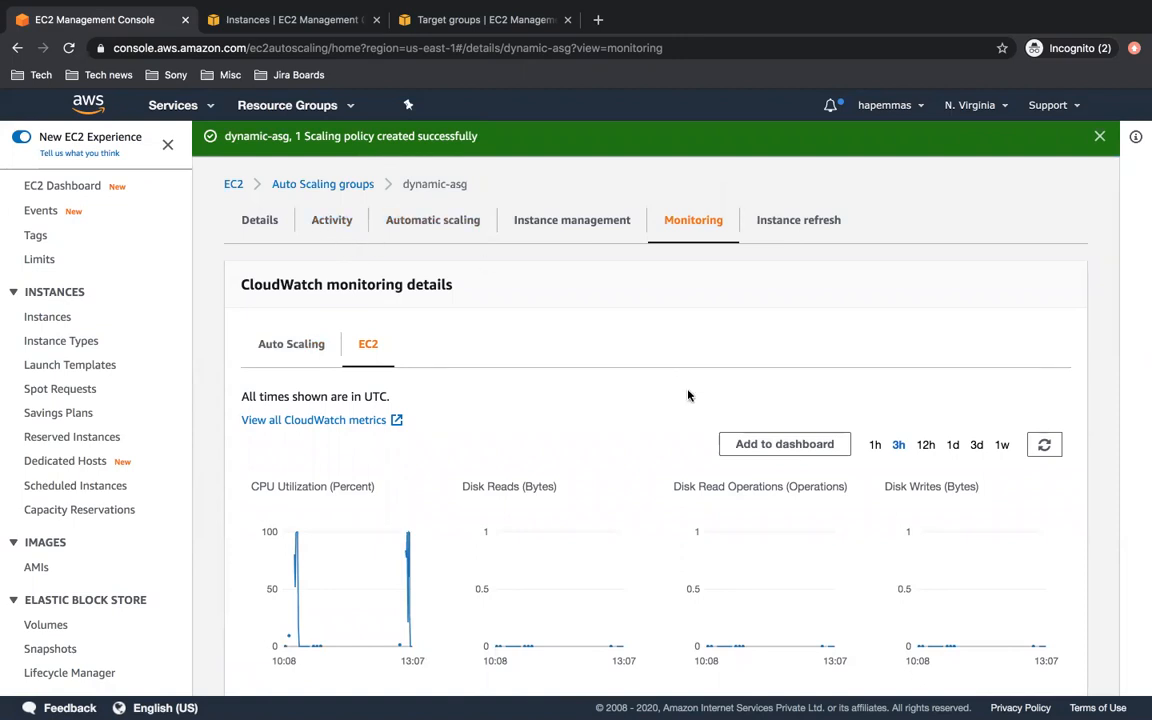
Refresh dynamic-asg's activity history and review the causes of its scaling activities
click(332, 220)
scroll(874, 553, down, 2)
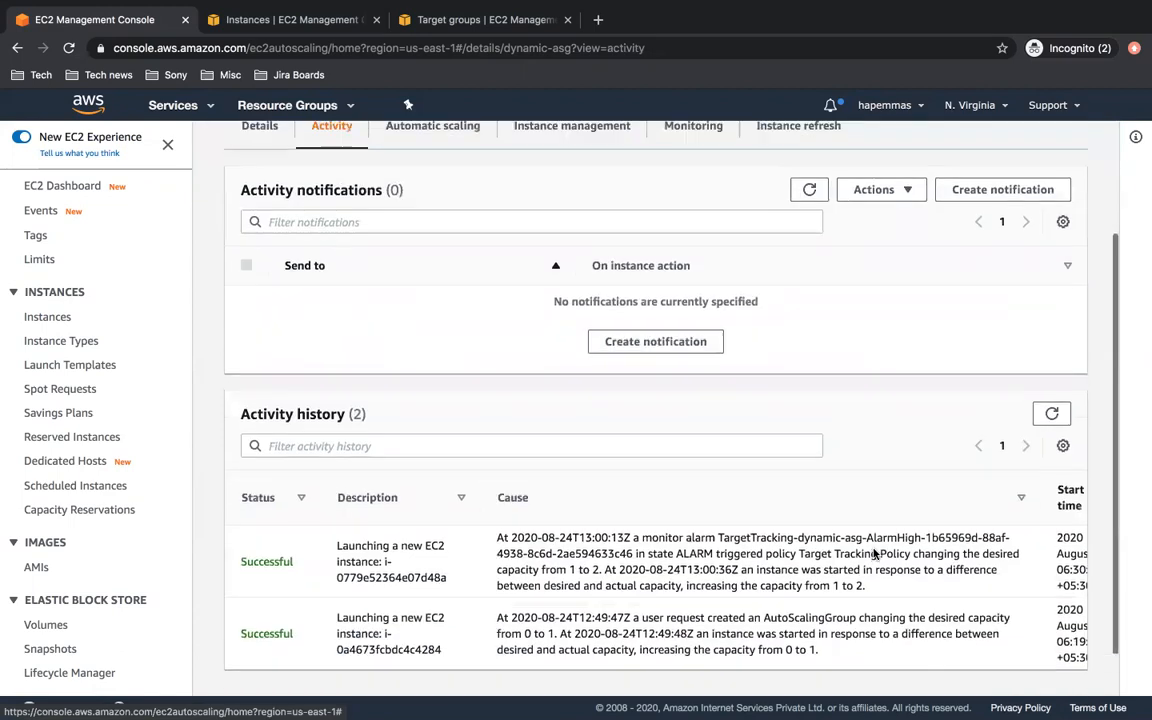
click(1051, 406)
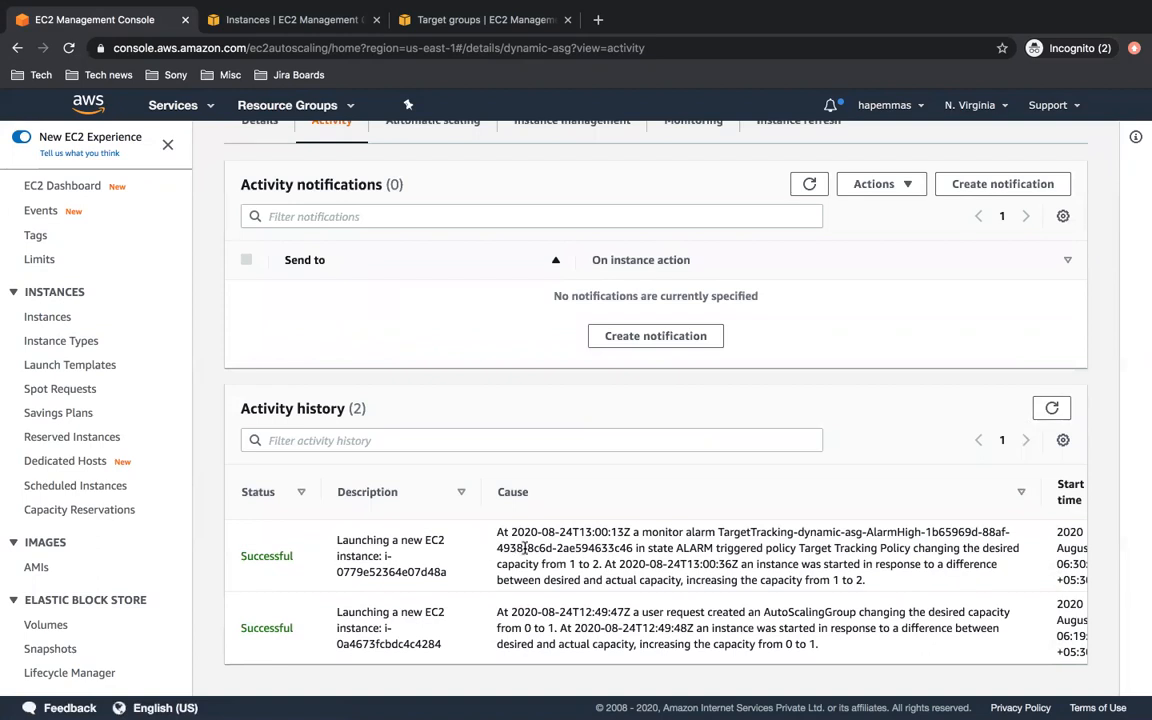
scroll(553, 575, up, 1)
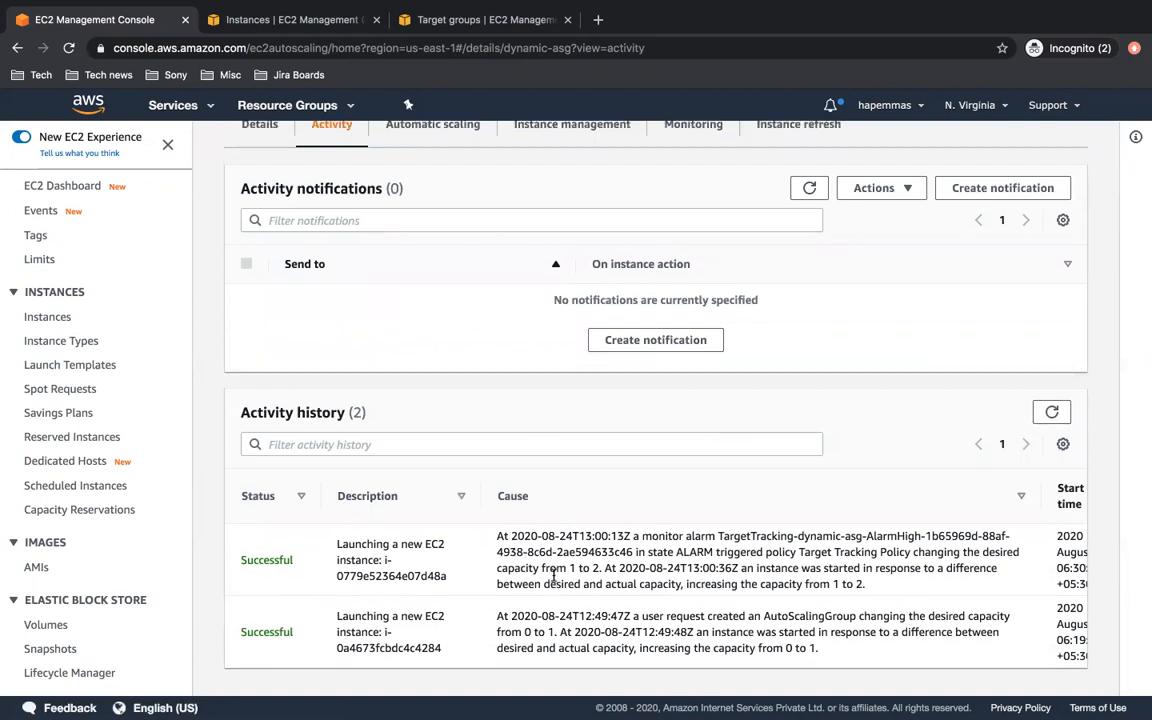
scroll(553, 575, up, 1)
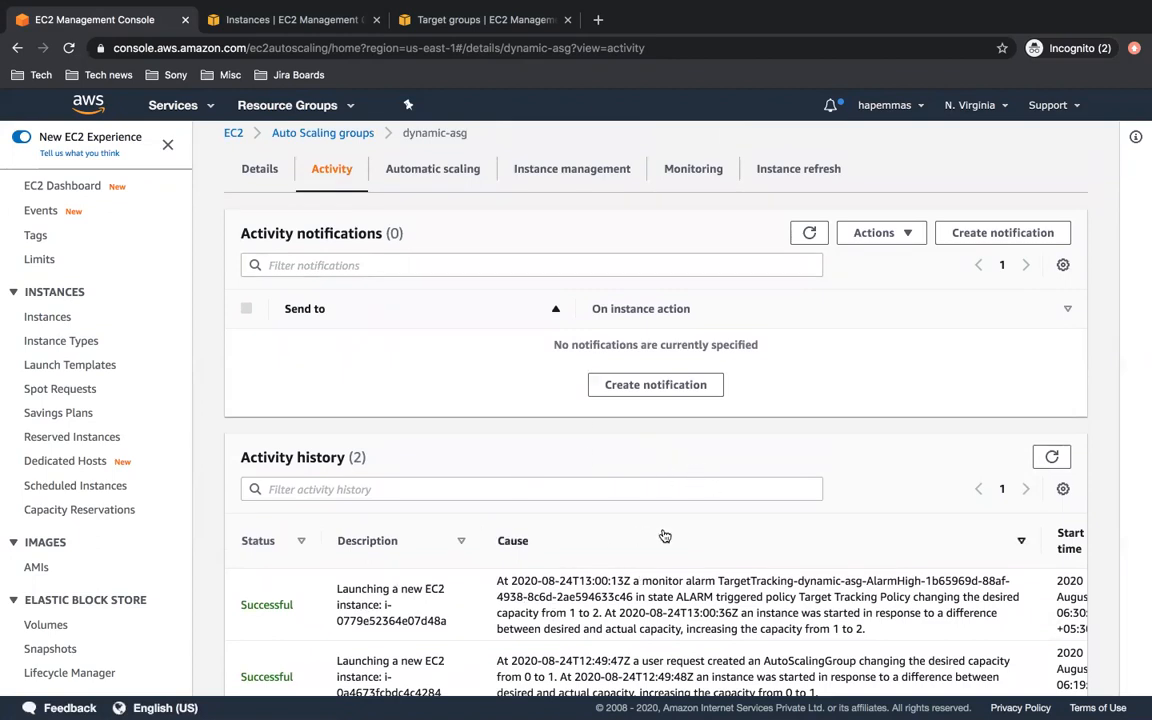
scroll(699, 470, up, 1)
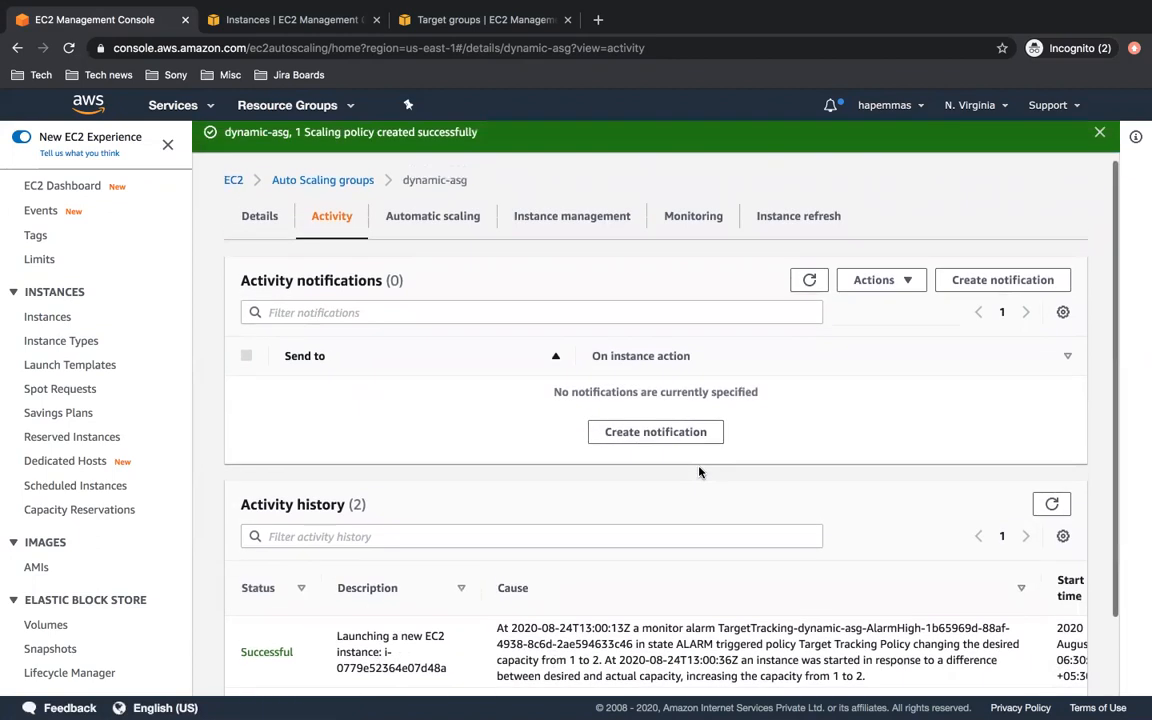
Bring up dynamic-asg's EC2 monitoring graphs again and look over the CPU, disk and network metrics
click(704, 218)
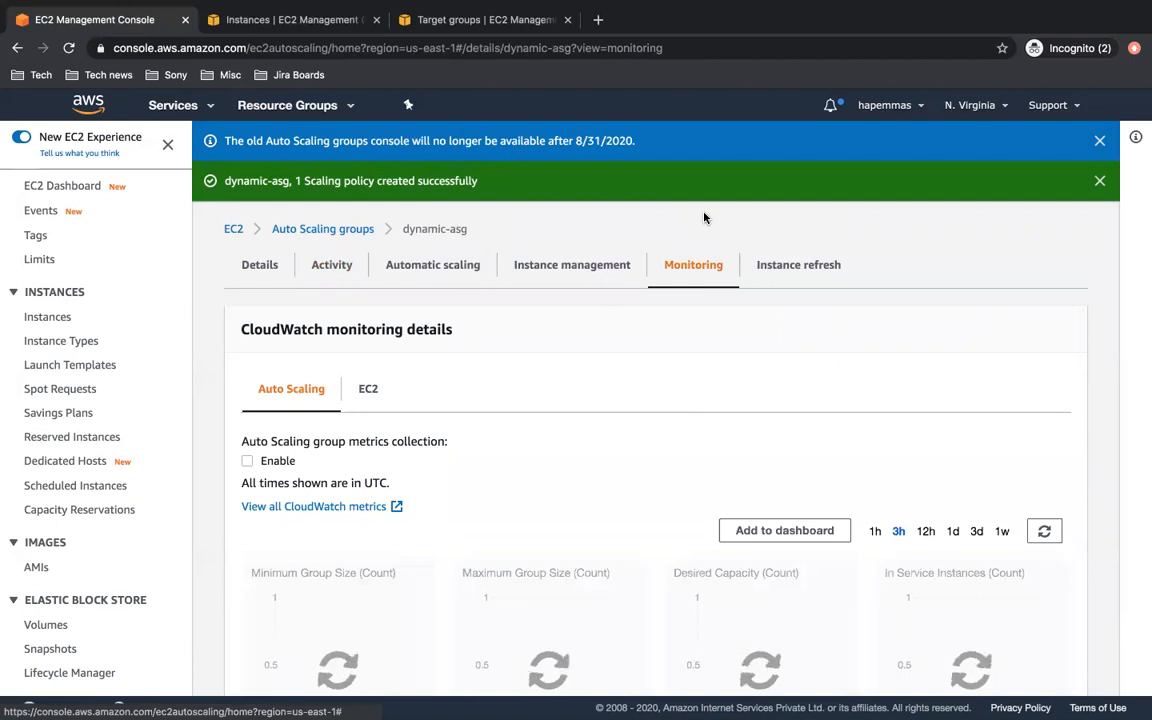
click(368, 388)
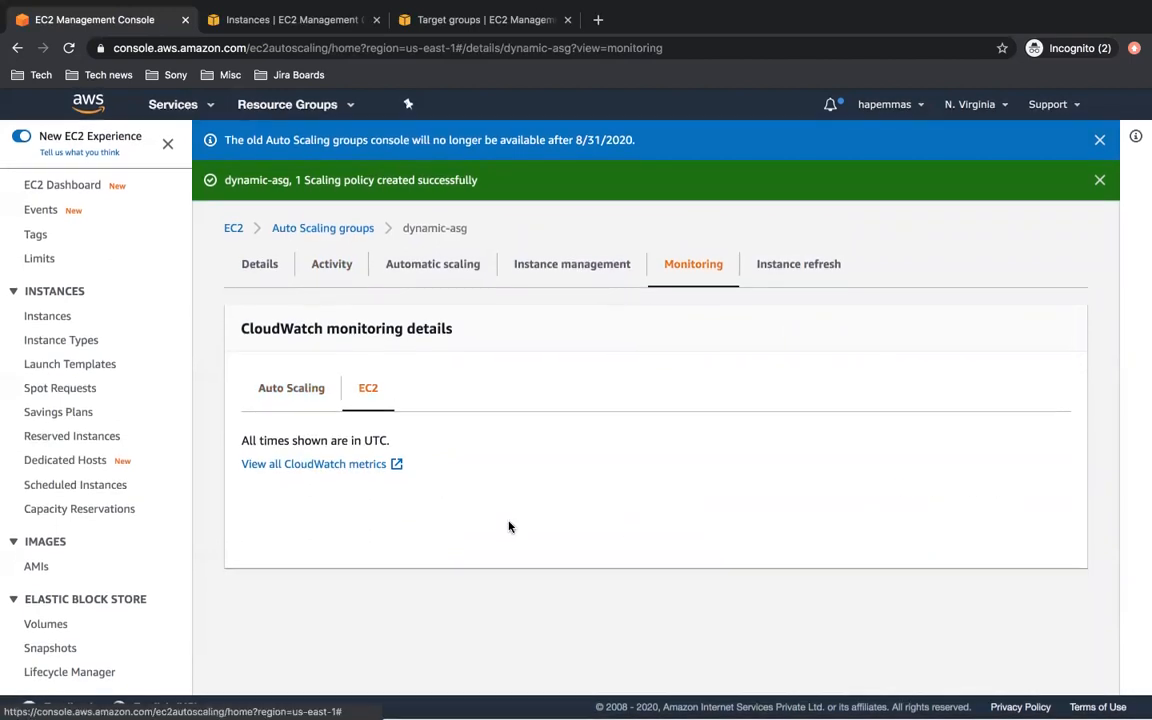
scroll(508, 527, down, 3)
scroll(508, 520, up, 2)
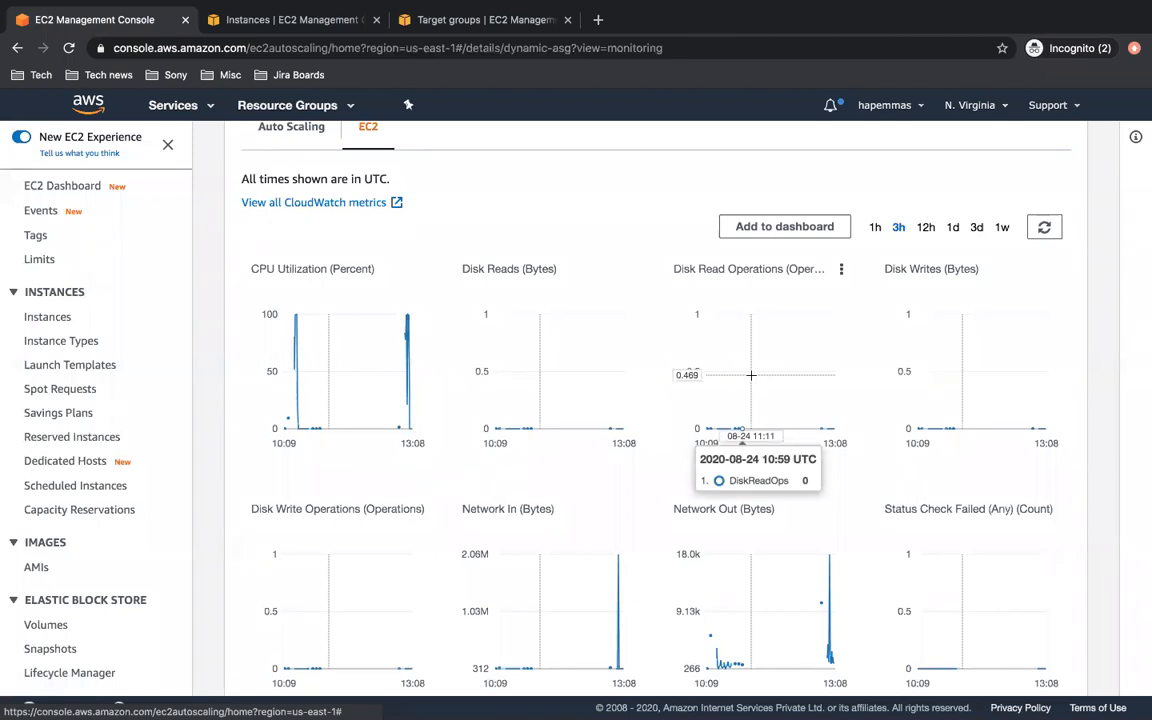
scroll(600, 330, up, 5)
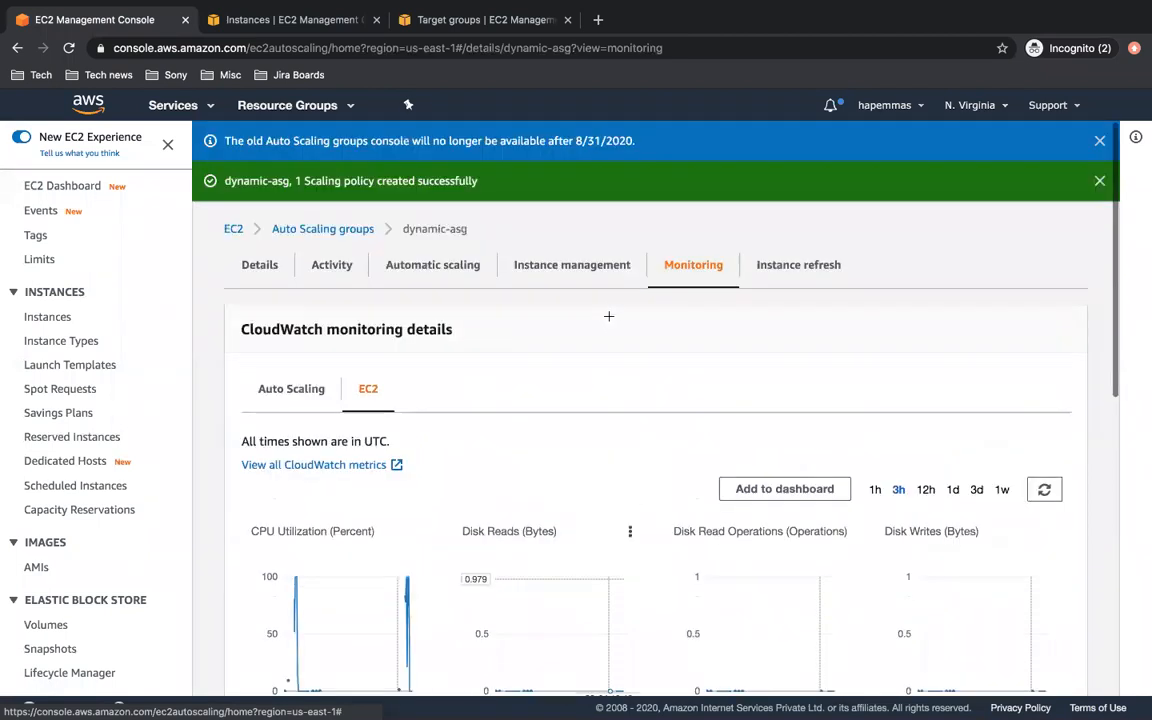
Review dynamic-asg's automatic scaling setup, examining the Target Tracking Policy settings and the scheduled actions section
click(440, 265)
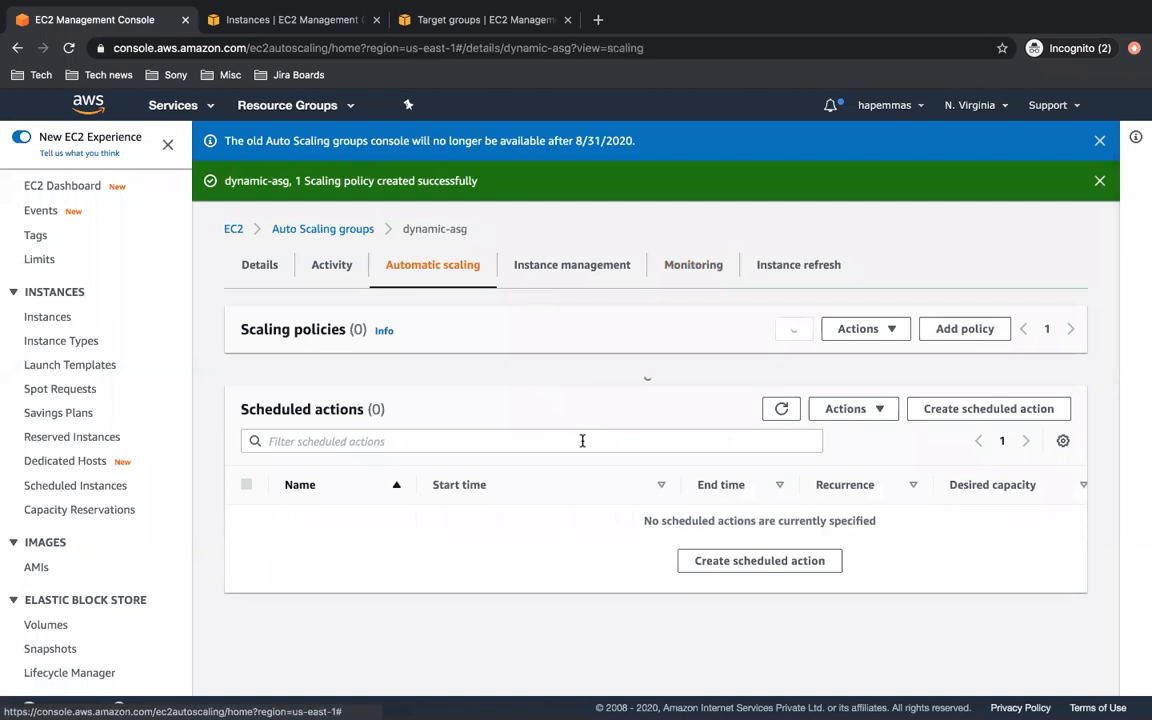
scroll(583, 445, down, 3)
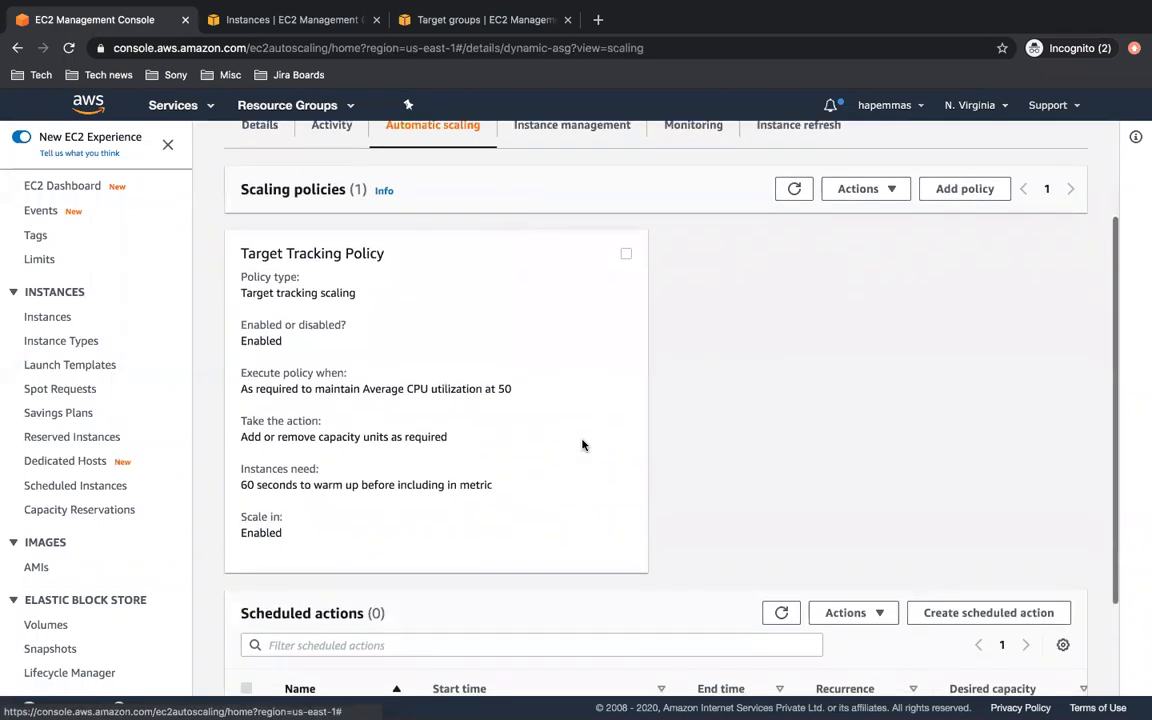
scroll(581, 445, up, 2)
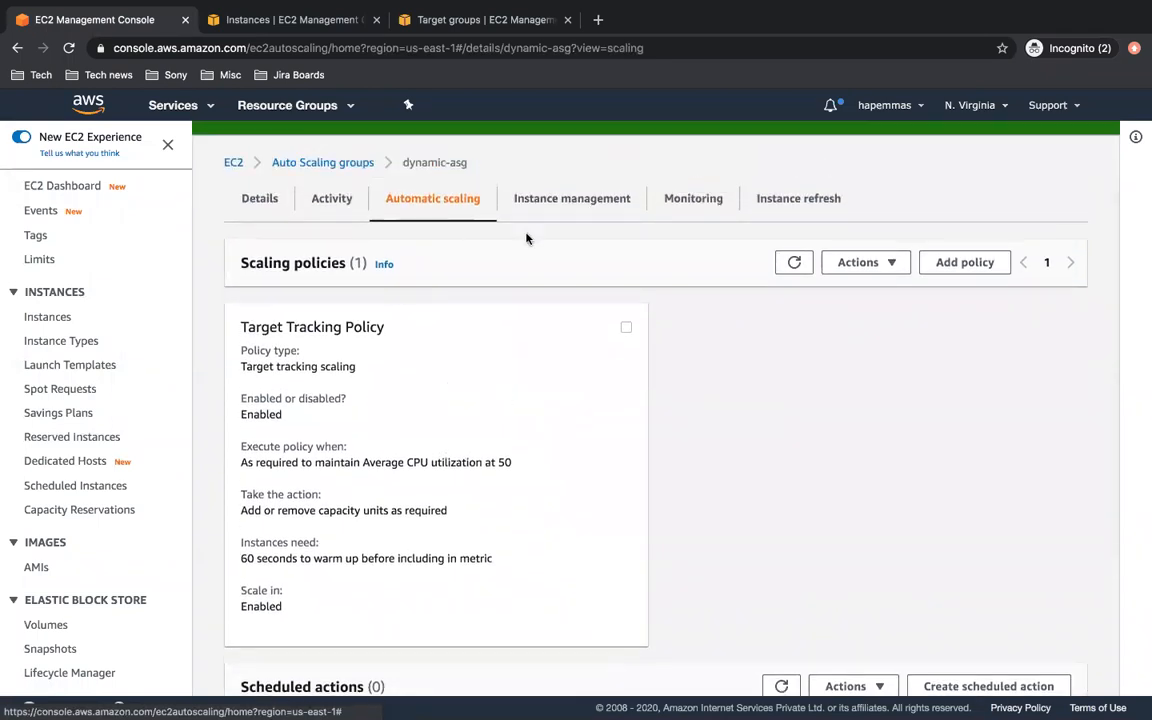
scroll(573, 680, down, 3)
scroll(575, 685, up, 3)
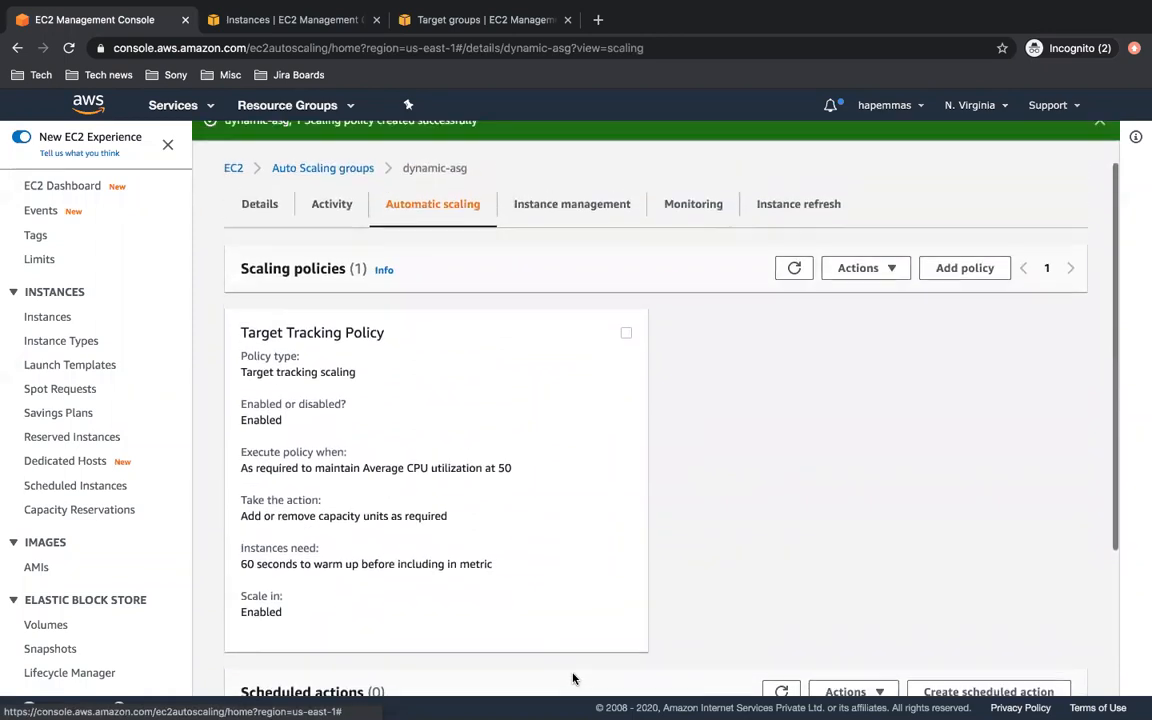
scroll(576, 690, down, 3)
scroll(514, 414, up, 3)
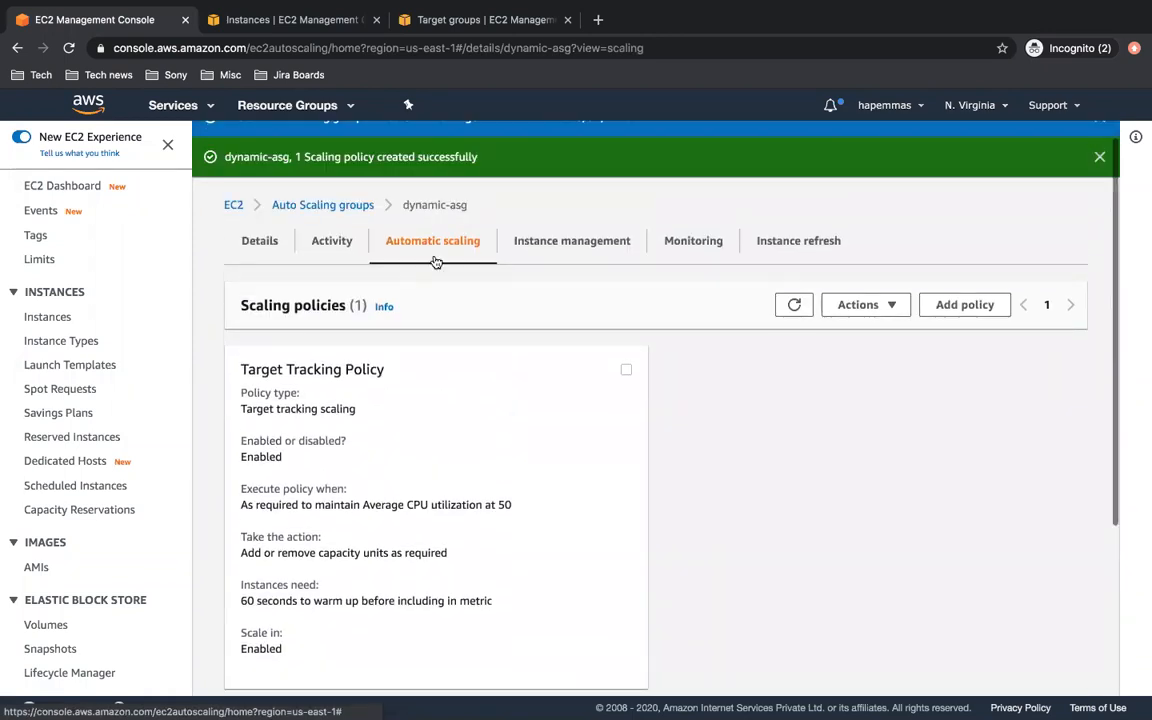
scroll(532, 473, down, 3)
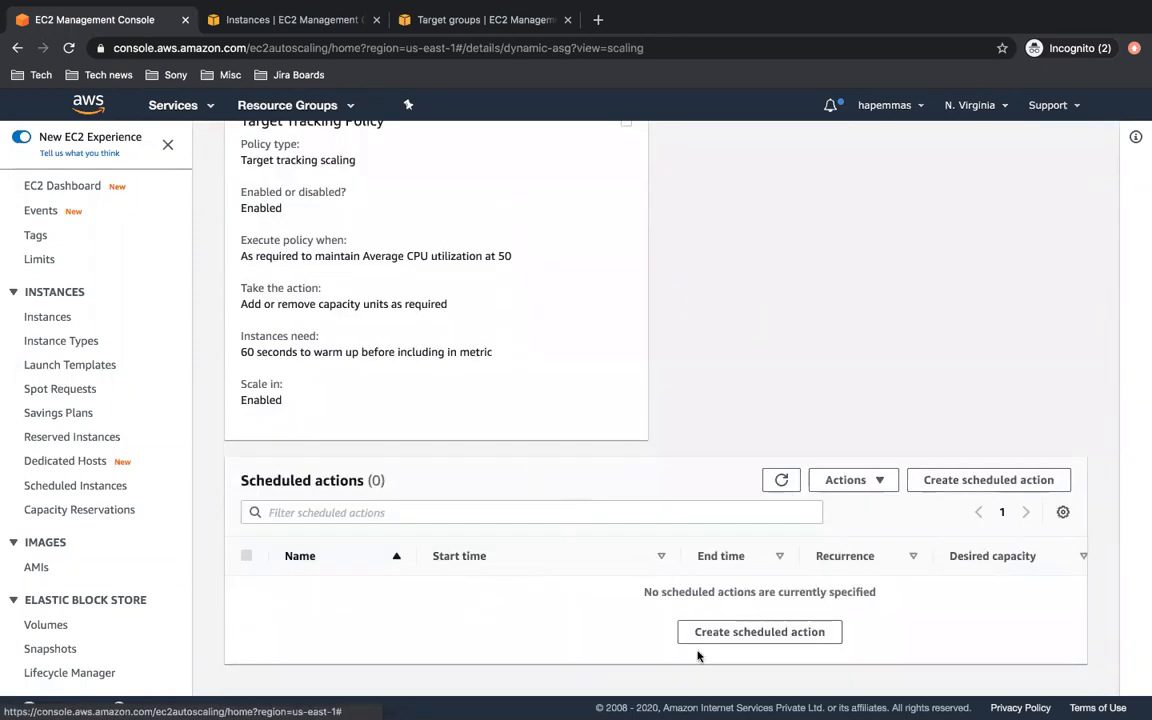
scroll(468, 527, up, 3)
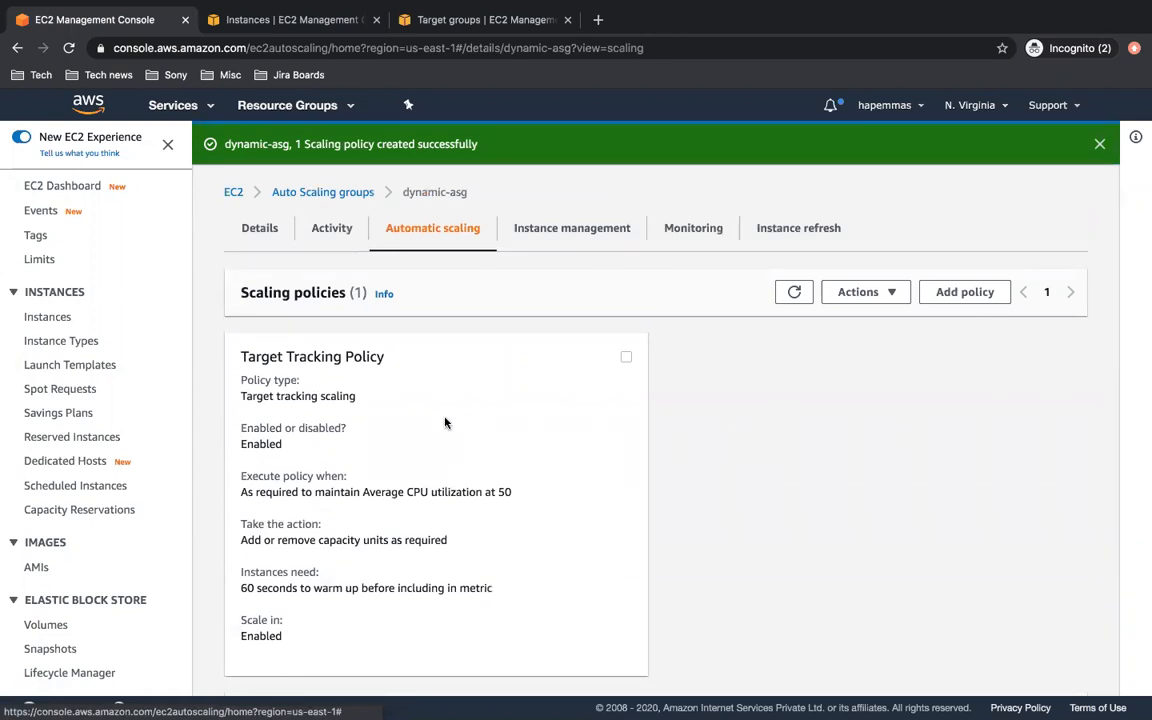
Start a new scaling policy for dynamic-asg, compare the Step scaling and Target tracking scaling forms, and set the policy type to Step scaling
click(958, 292)
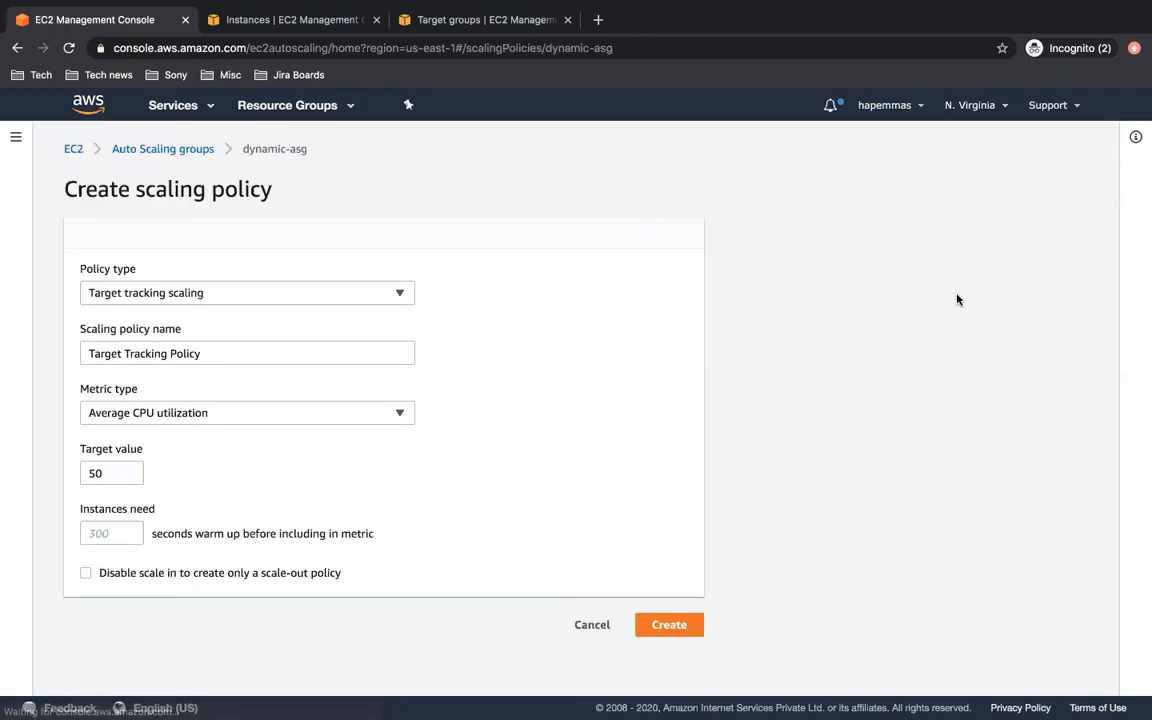
click(318, 299)
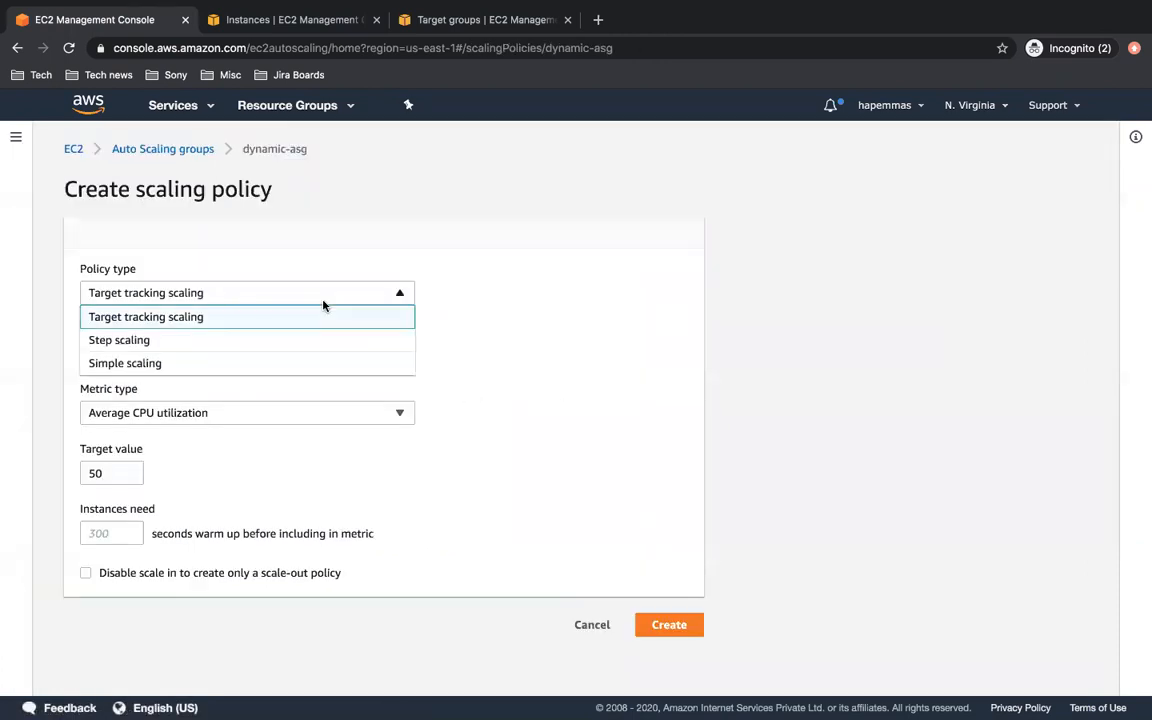
click(257, 341)
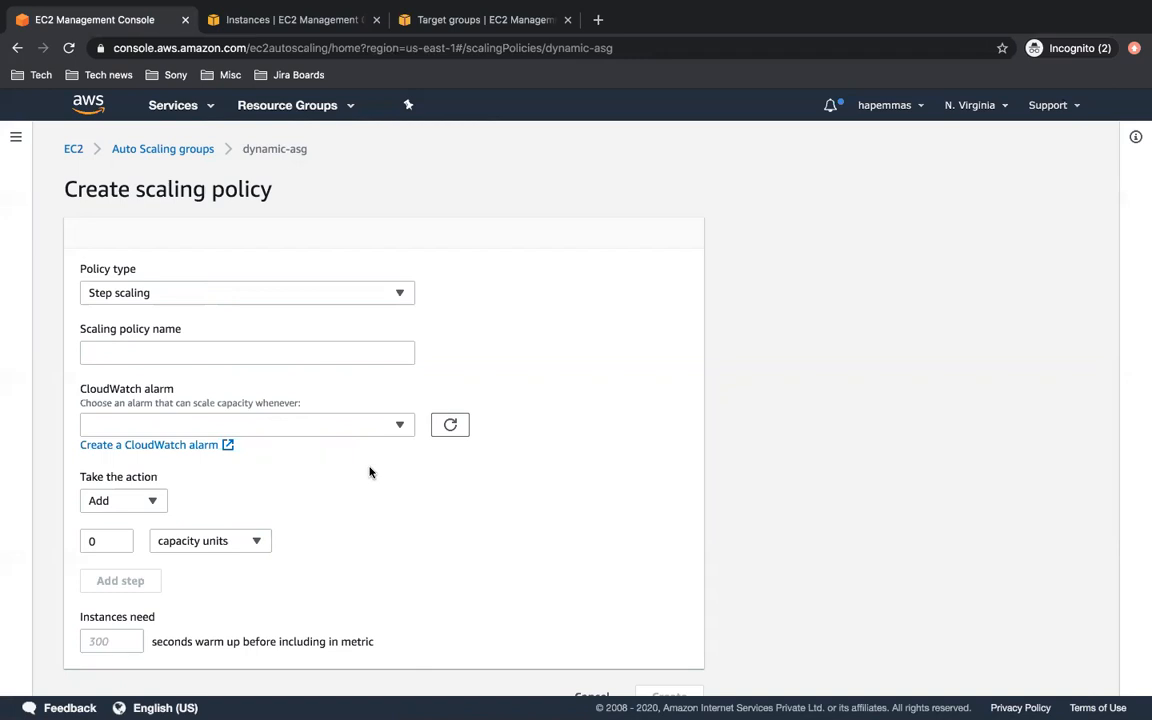
click(362, 294)
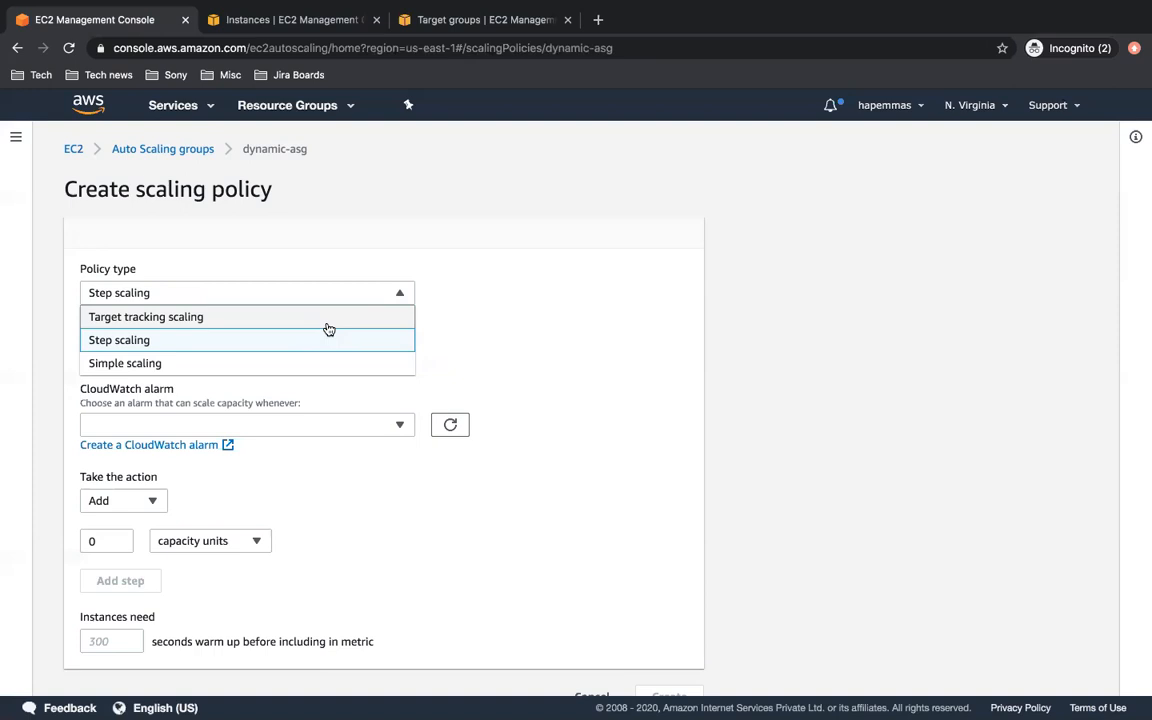
click(328, 320)
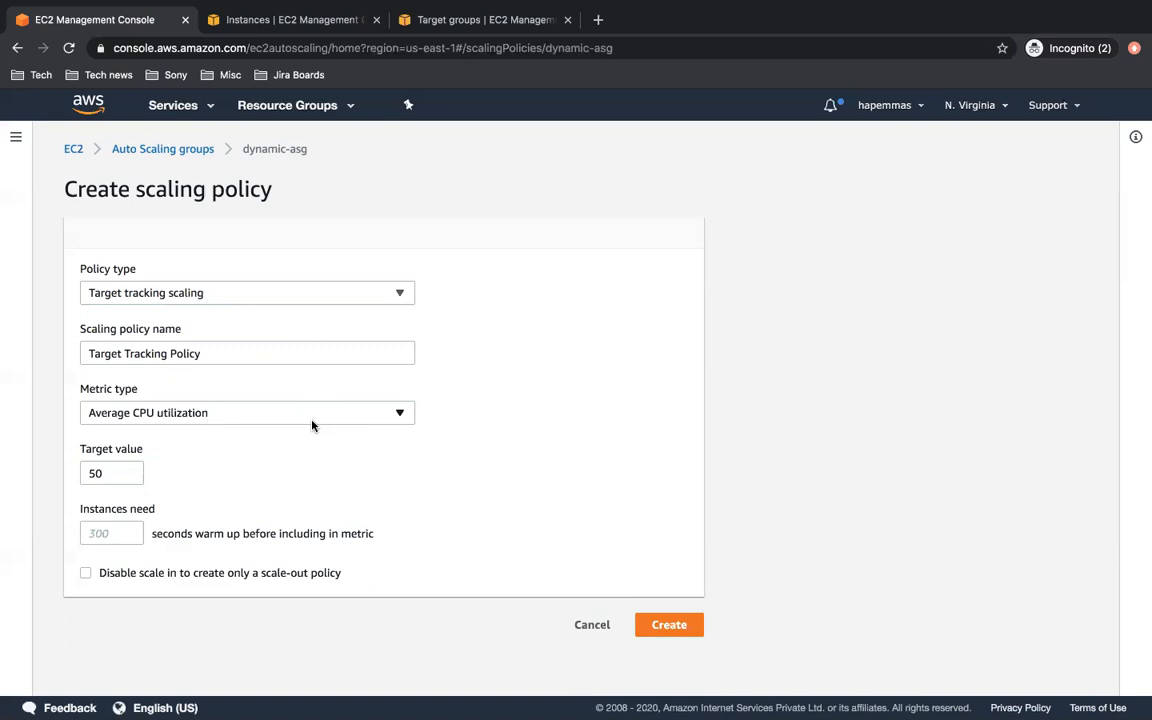
click(332, 296)
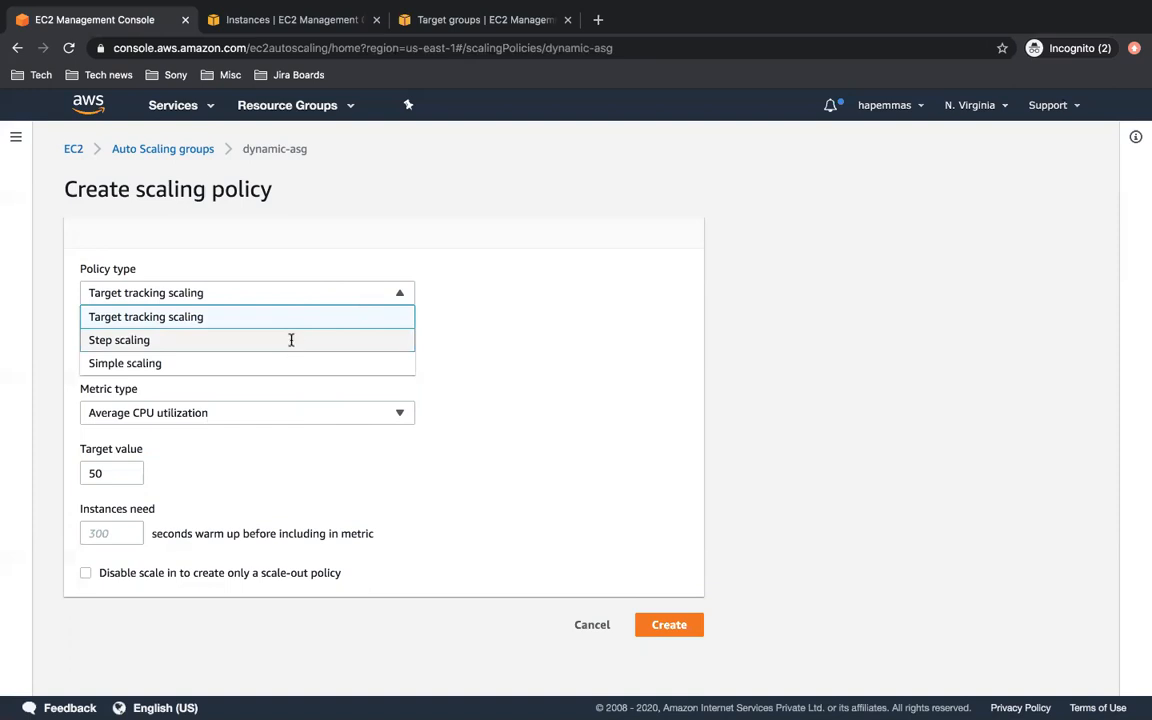
click(289, 344)
click(288, 348)
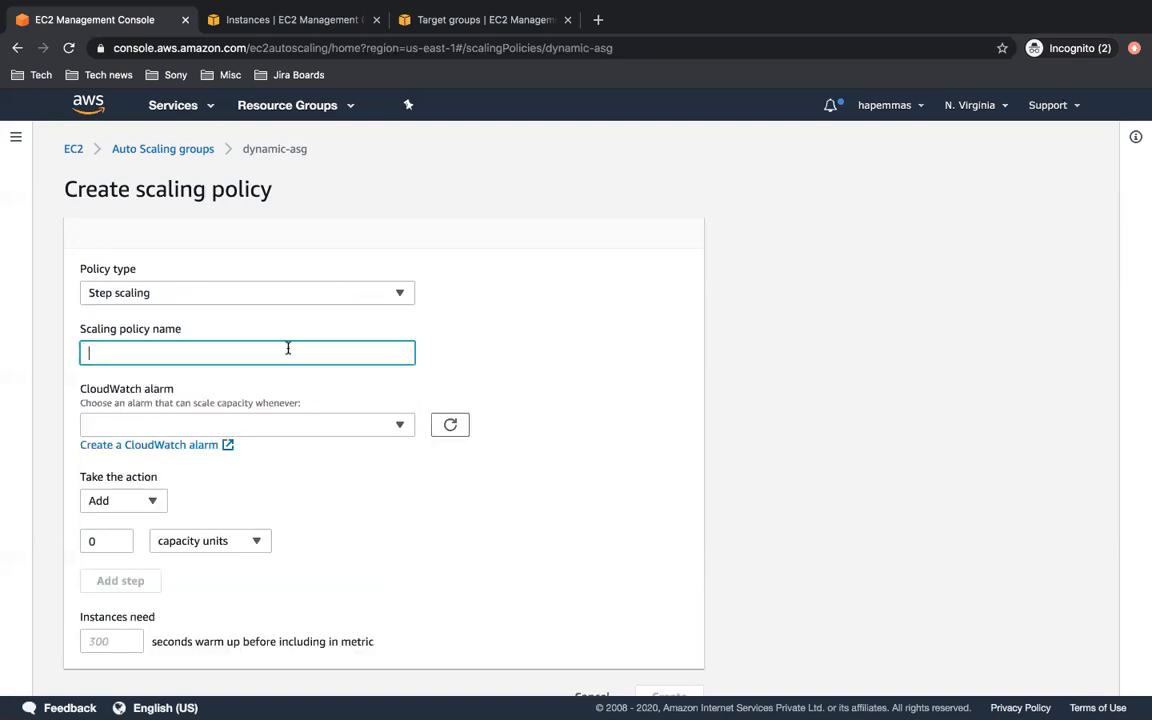
Examine the Step scaling form's CloudWatch alarm choices and its Add, Remove and Set to actions, and look over the available policy types
click(296, 429)
click(306, 525)
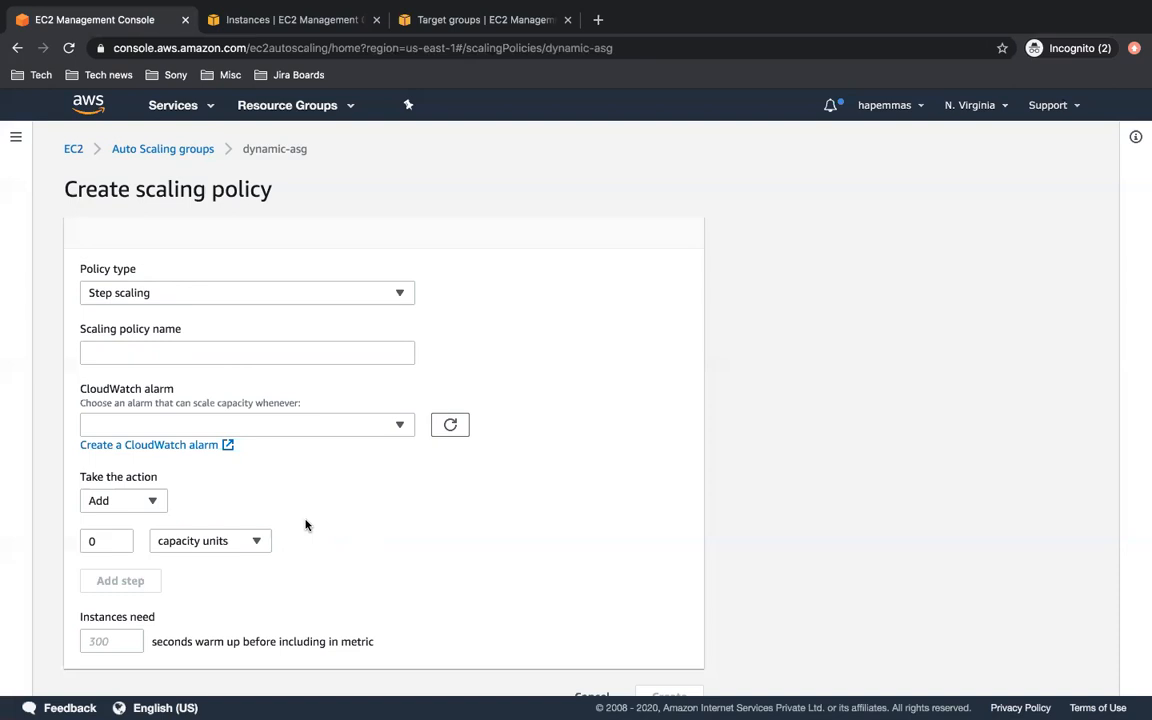
click(367, 428)
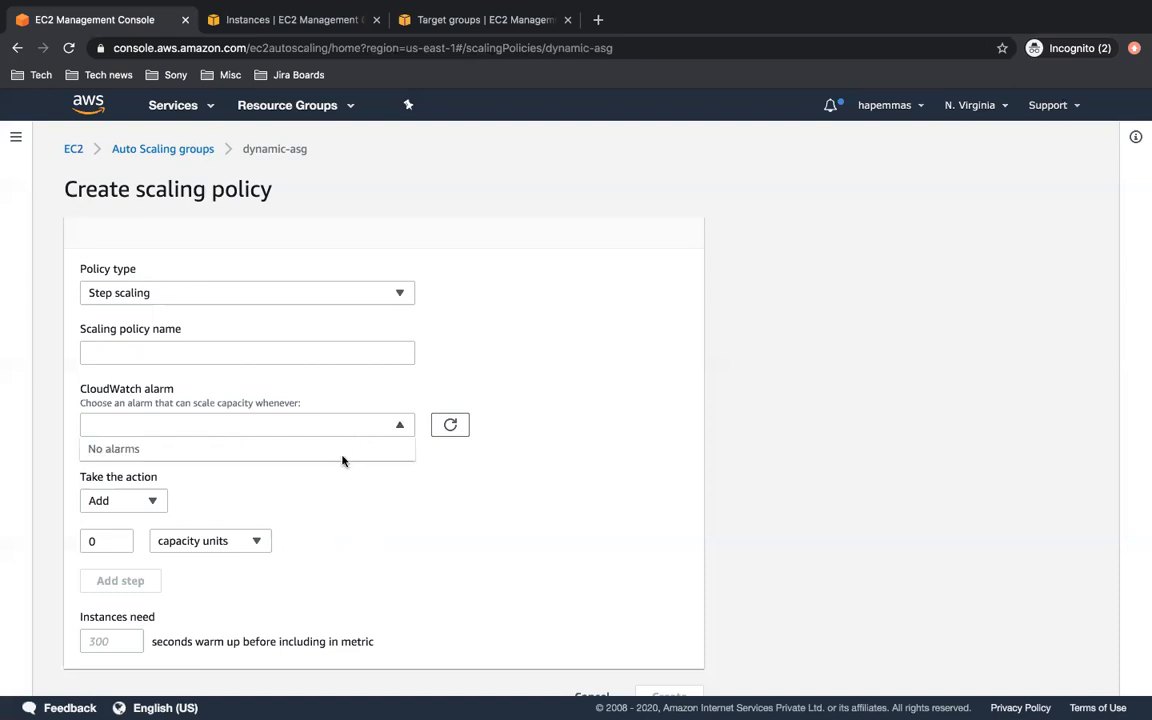
click(337, 494)
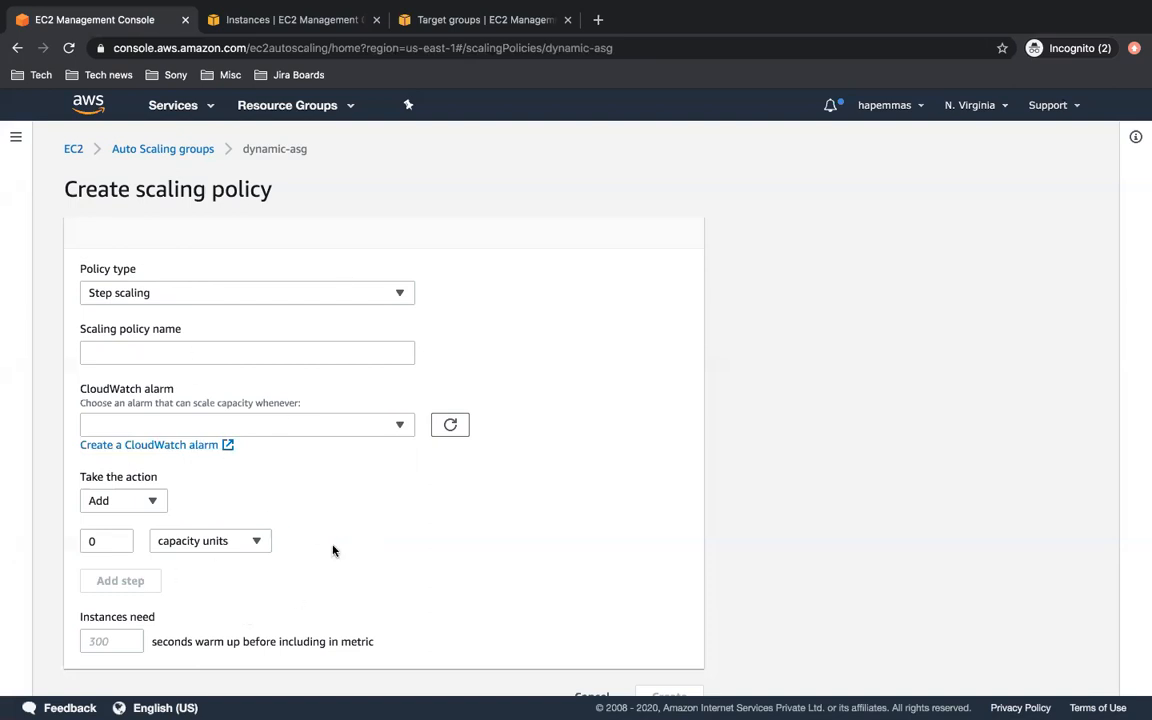
click(141, 505)
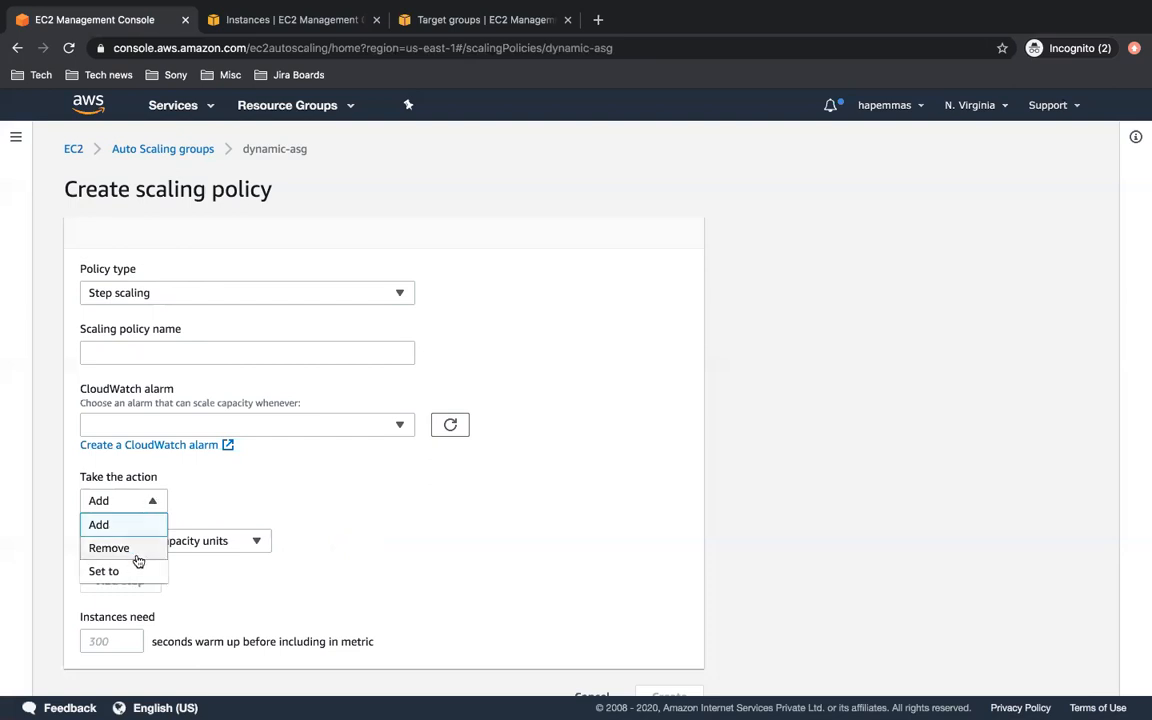
click(310, 507)
scroll(310, 507, down, 1)
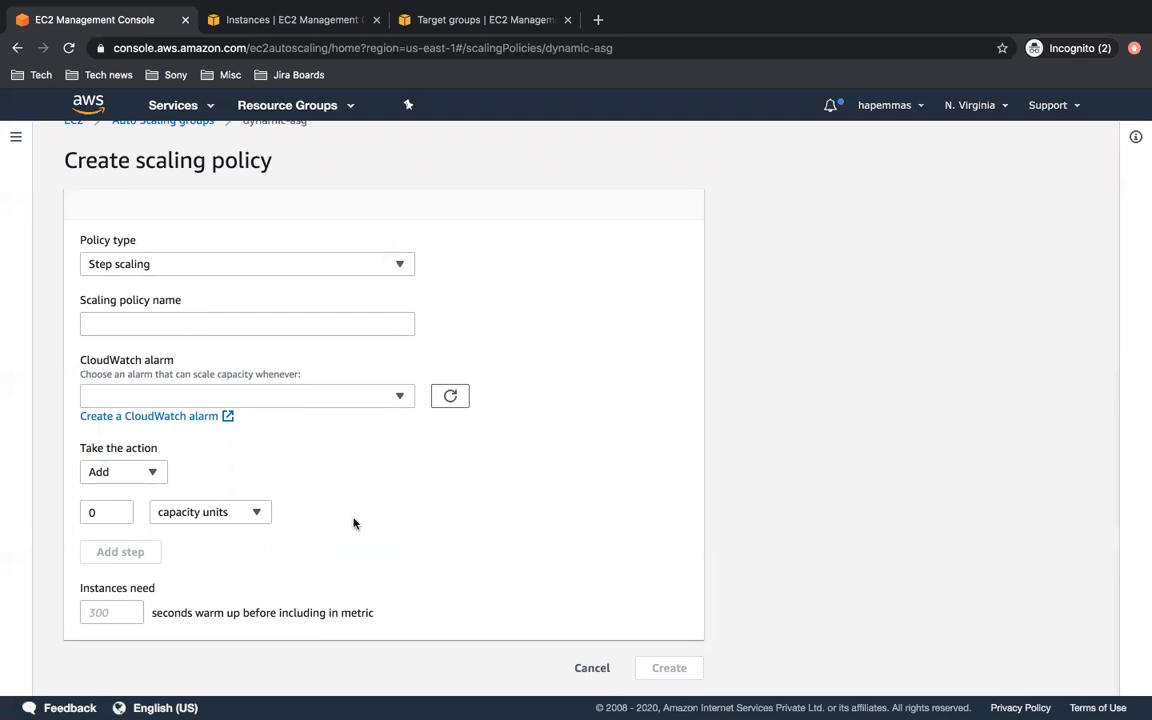
scroll(354, 524, up, 1)
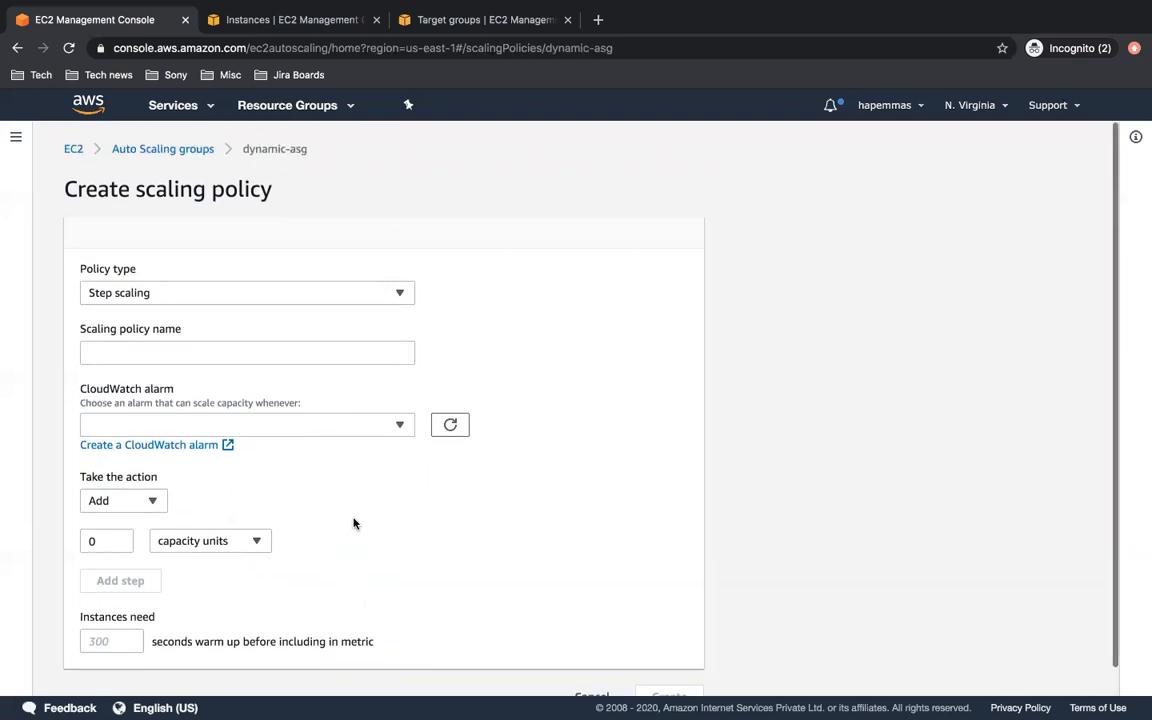
click(361, 298)
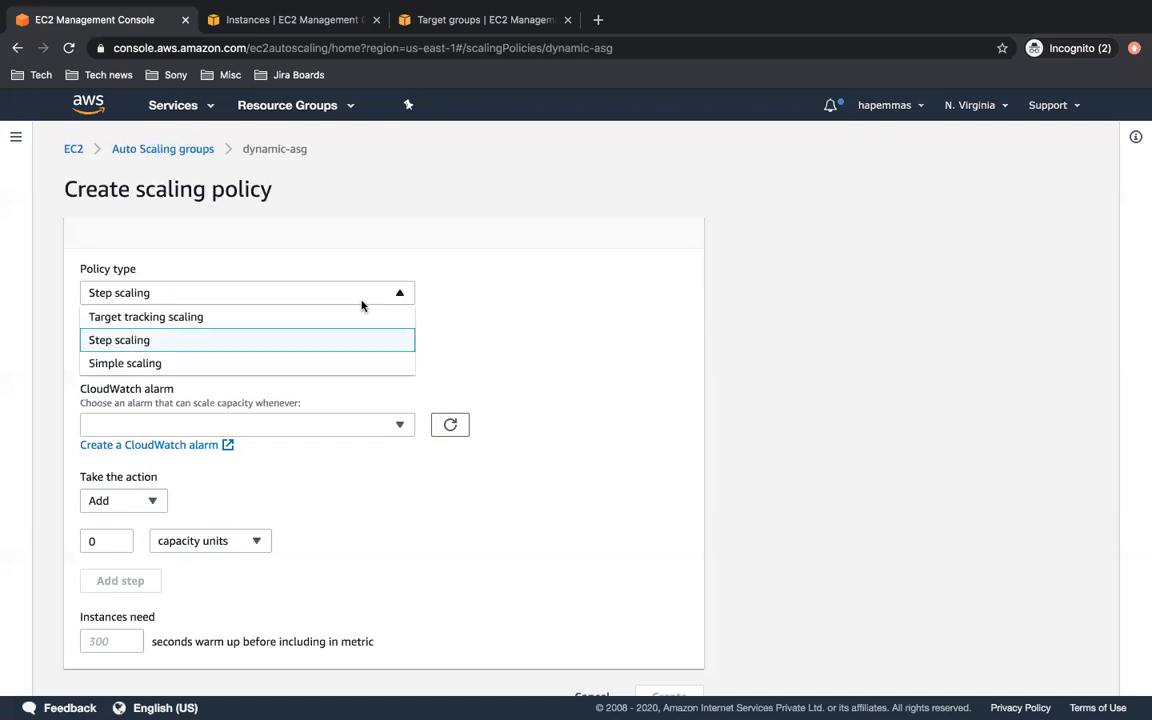
click(575, 343)
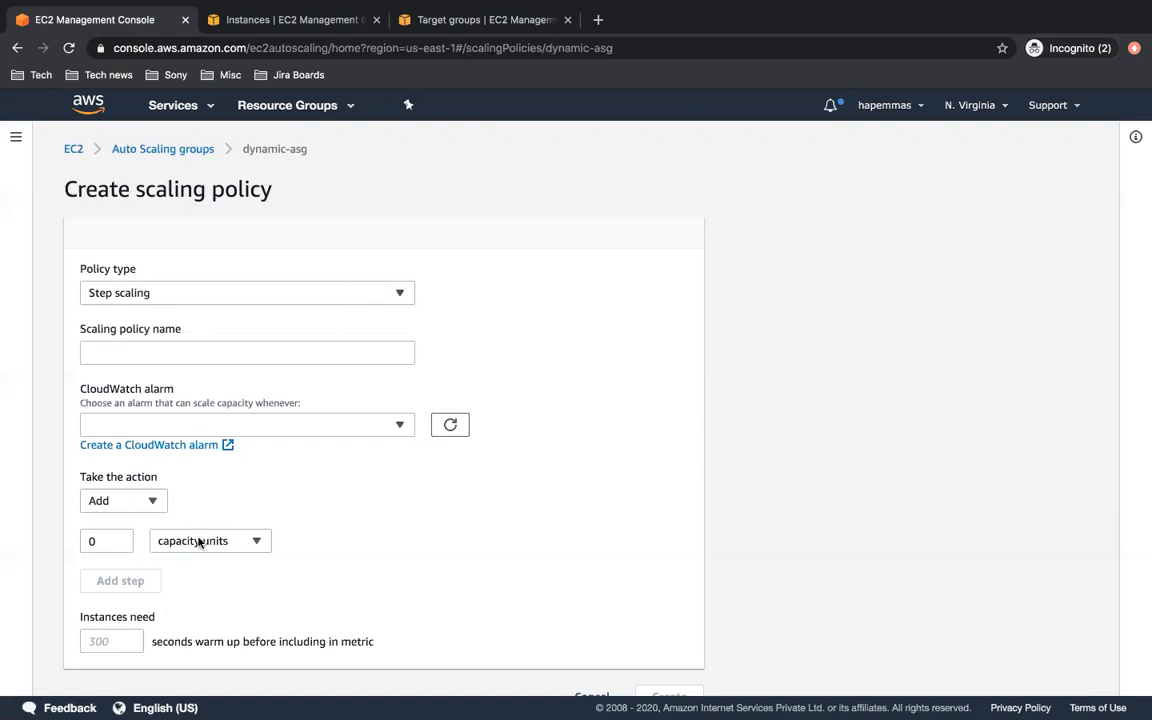
Switch the policy type to Simple scaling, review its CloudWatch alarm and action settings, and cancel the new scaling policy
click(334, 300)
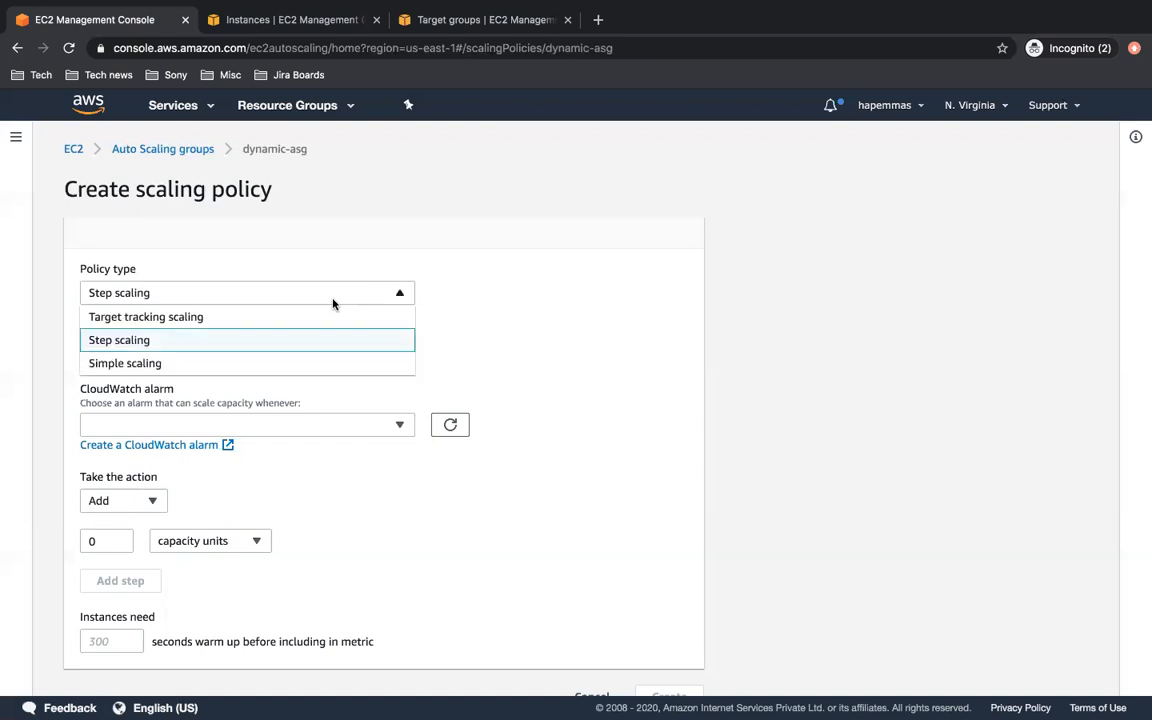
click(290, 366)
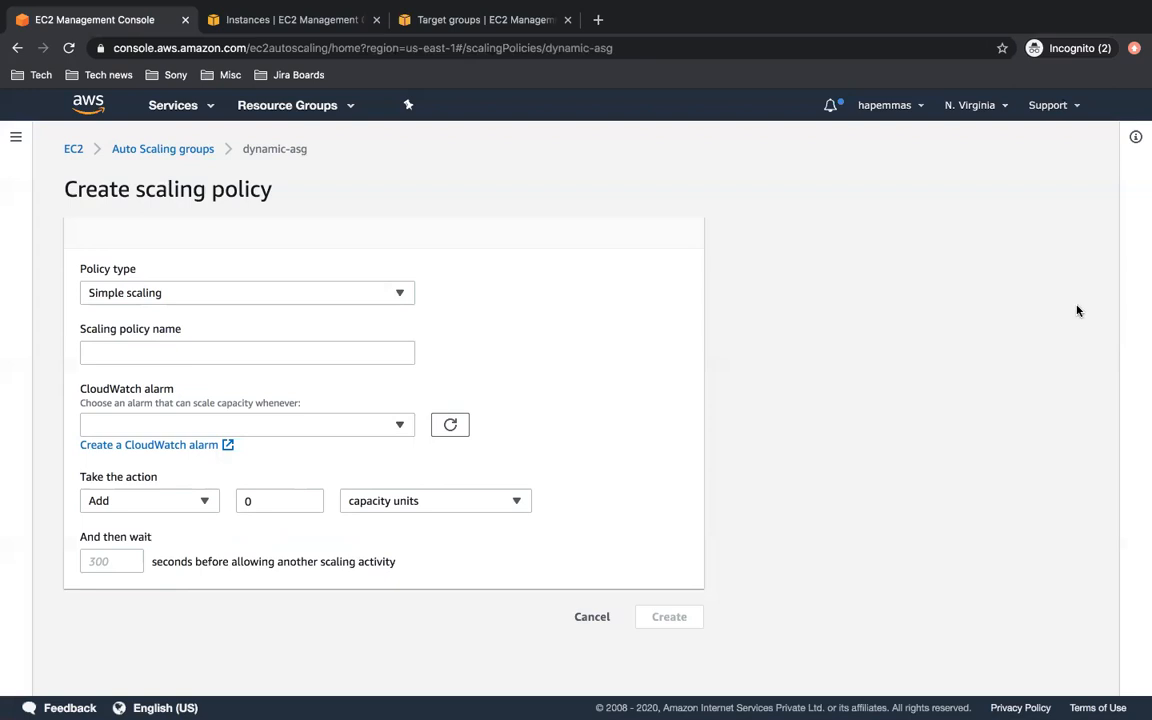
click(388, 431)
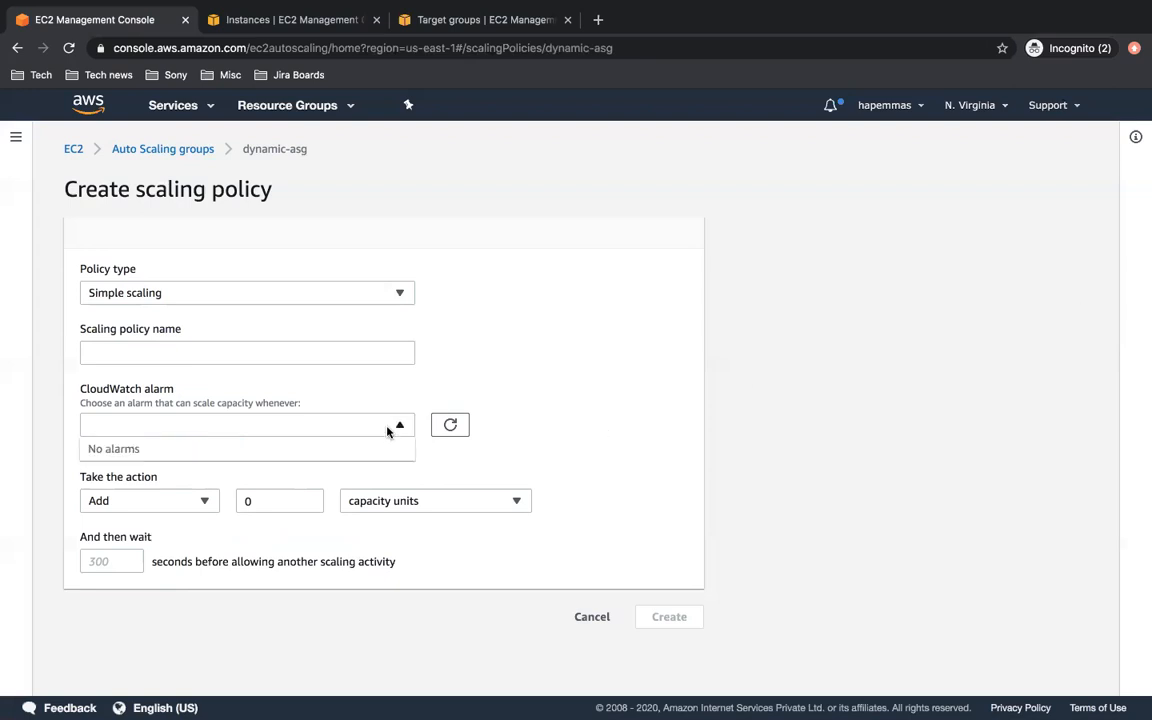
click(388, 431)
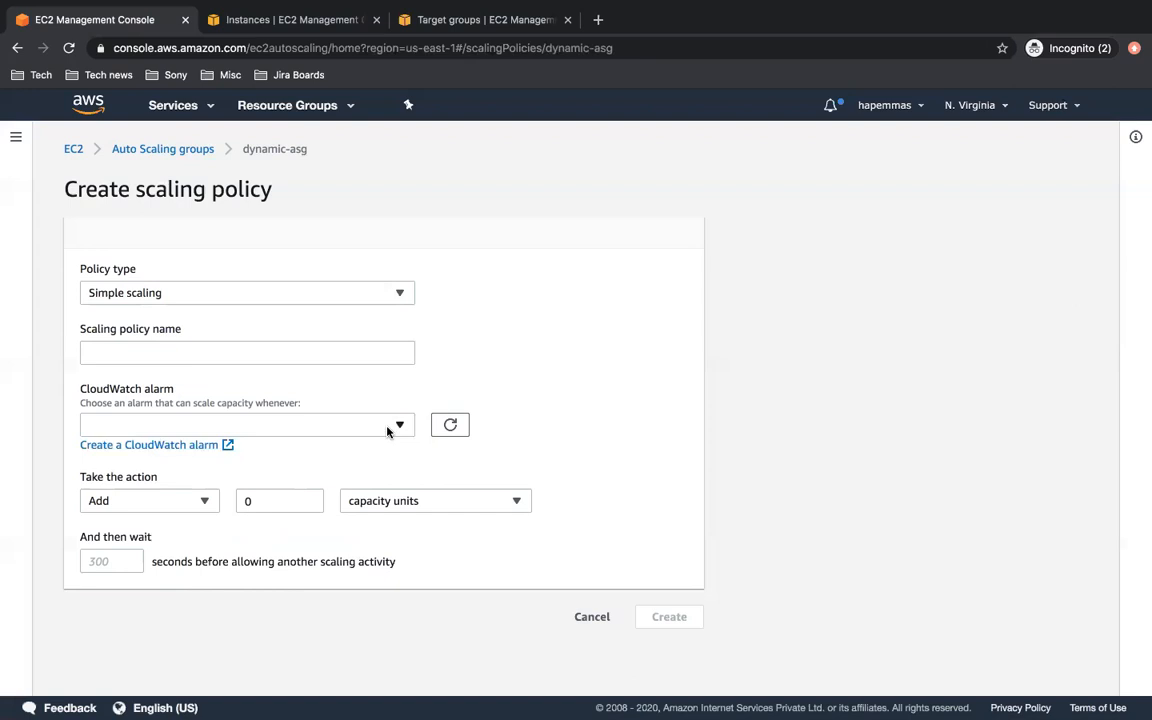
click(388, 431)
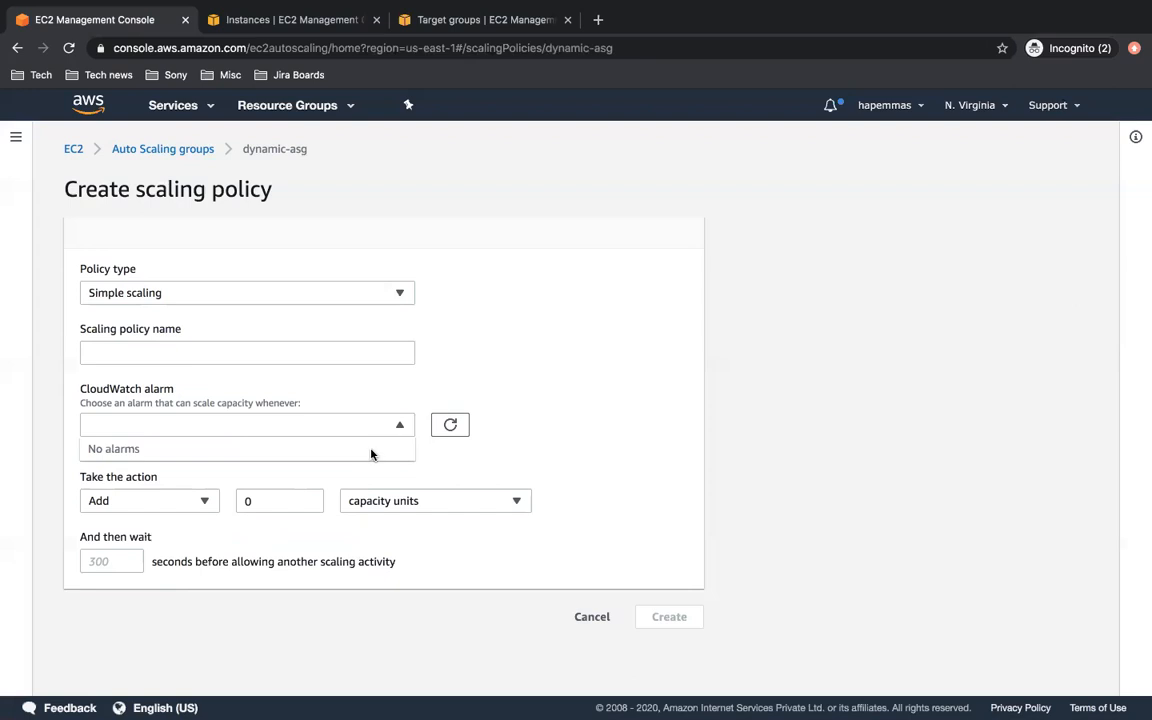
click(440, 360)
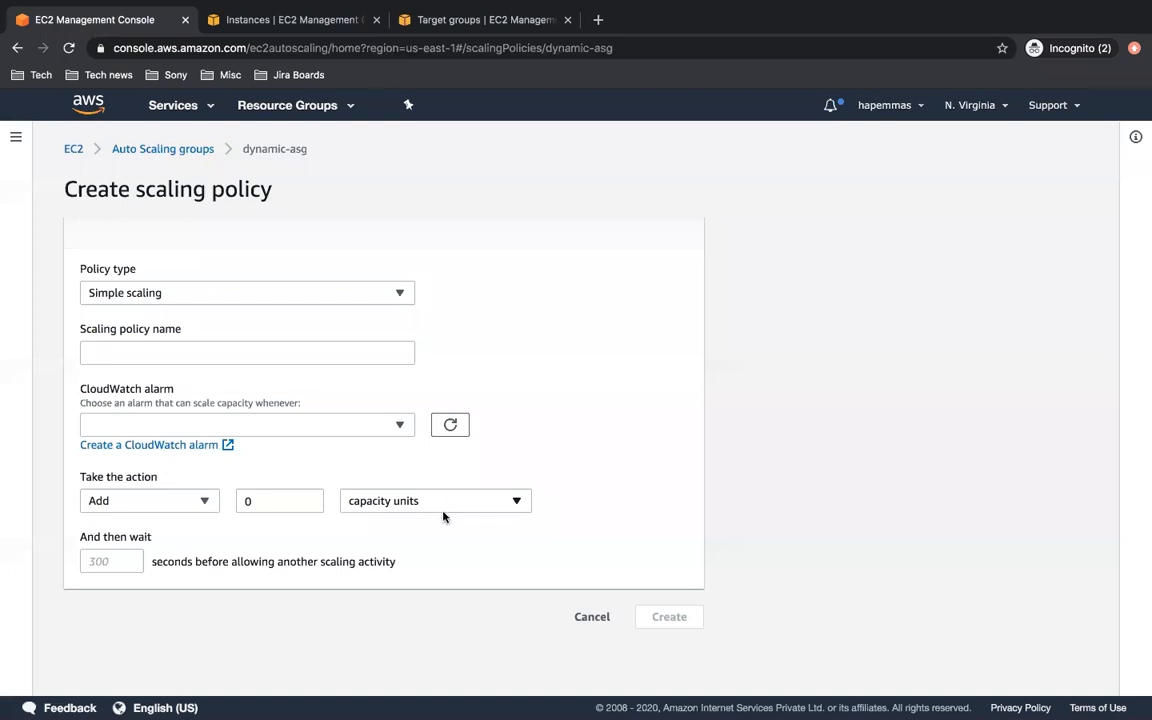
click(589, 618)
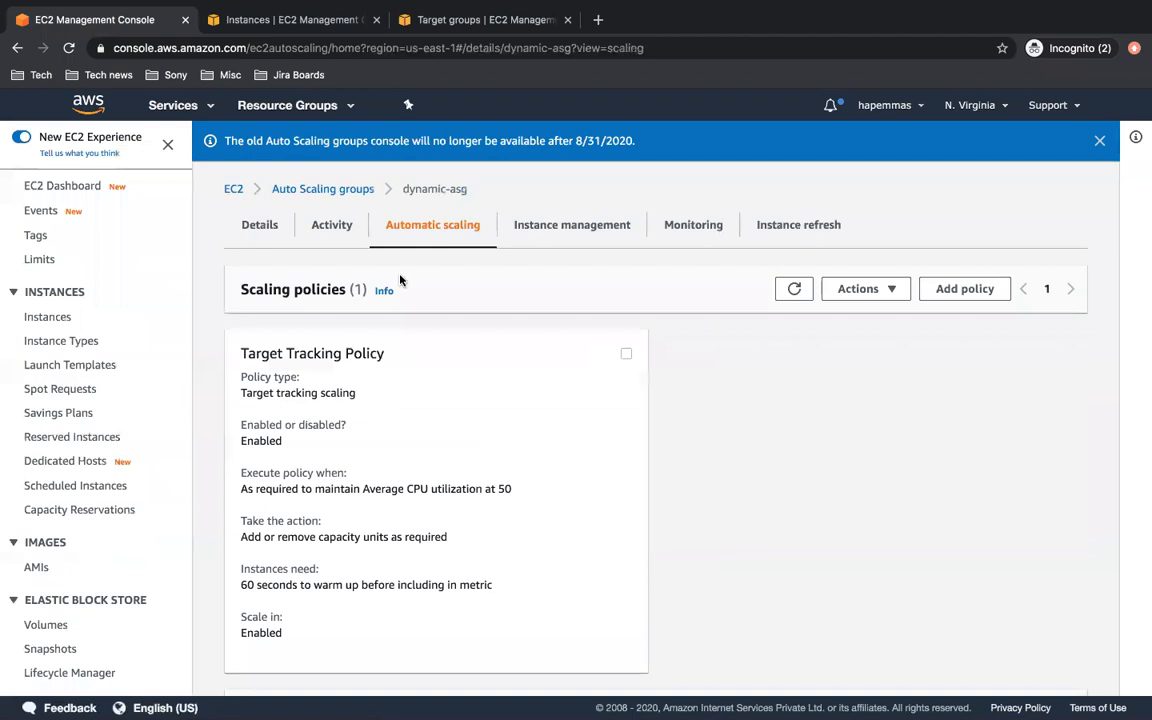
Check dynamic-asg's activity history and bring up its EC2 monitoring graphs to examine CPU utilization
click(332, 224)
scroll(440, 460, down, 2)
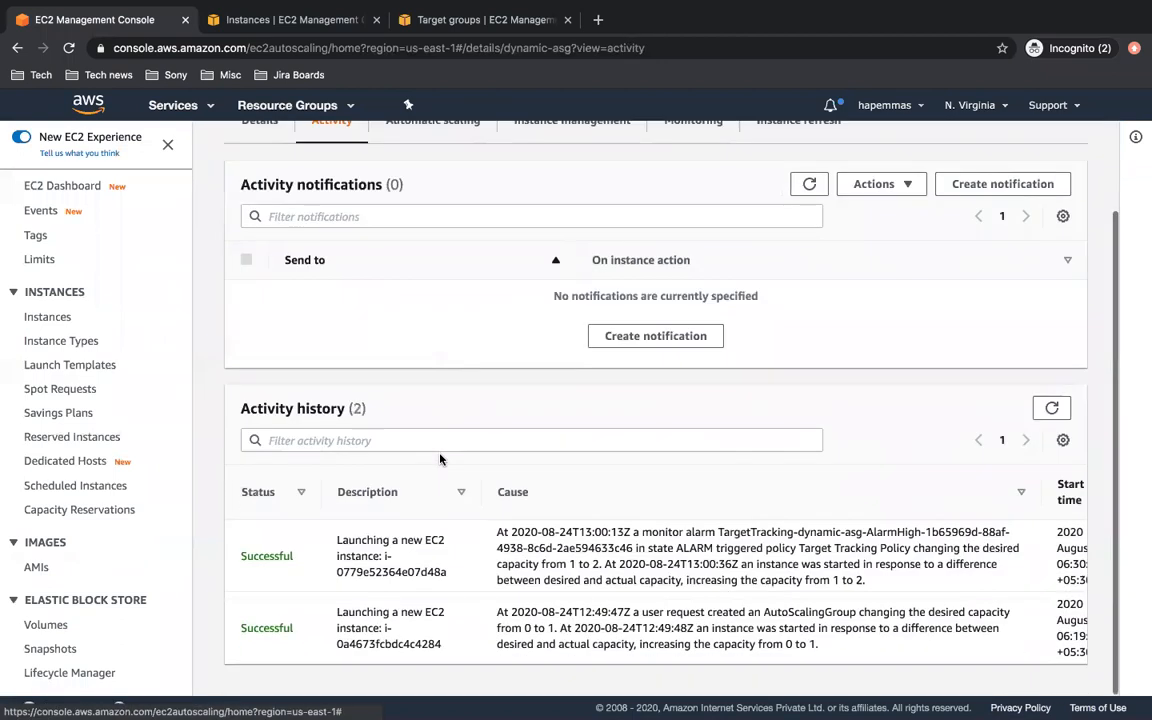
scroll(440, 460, up, 2)
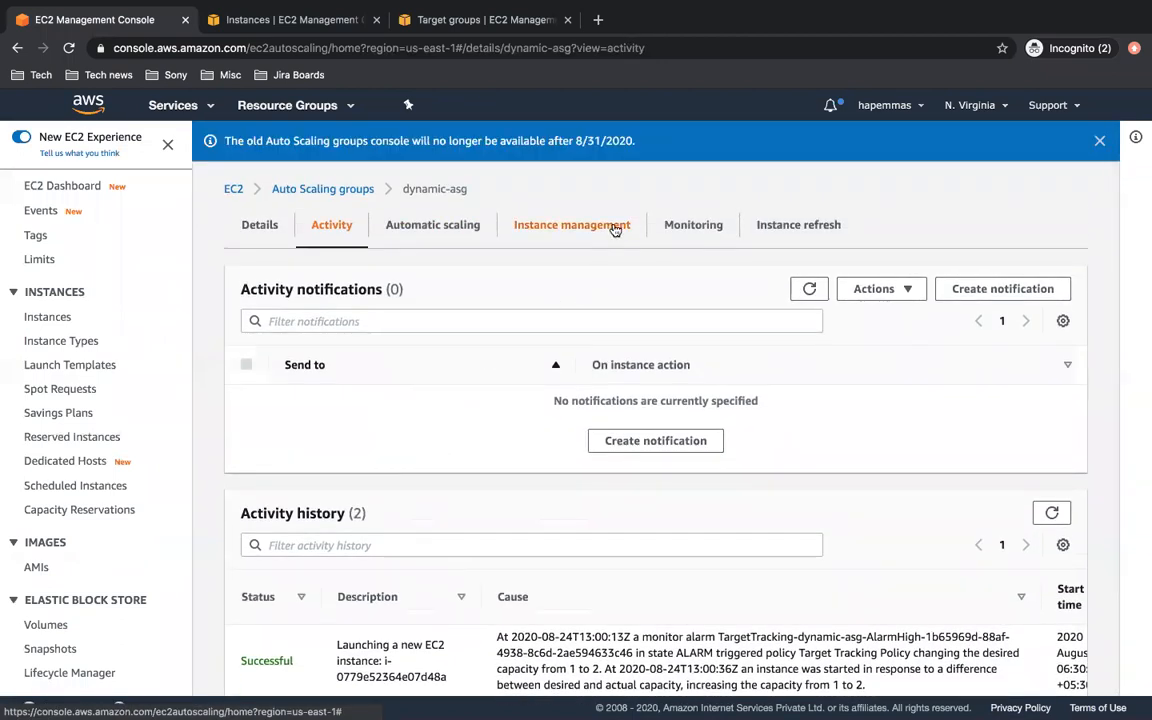
click(690, 224)
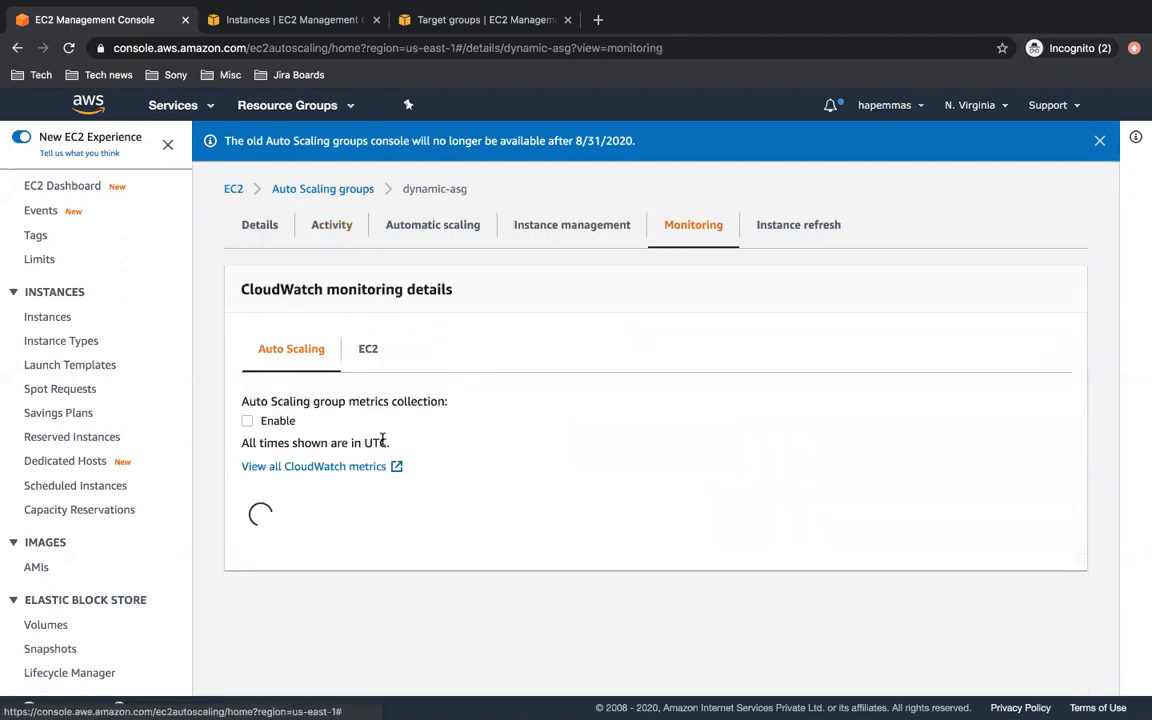
scroll(382, 441, down, 4)
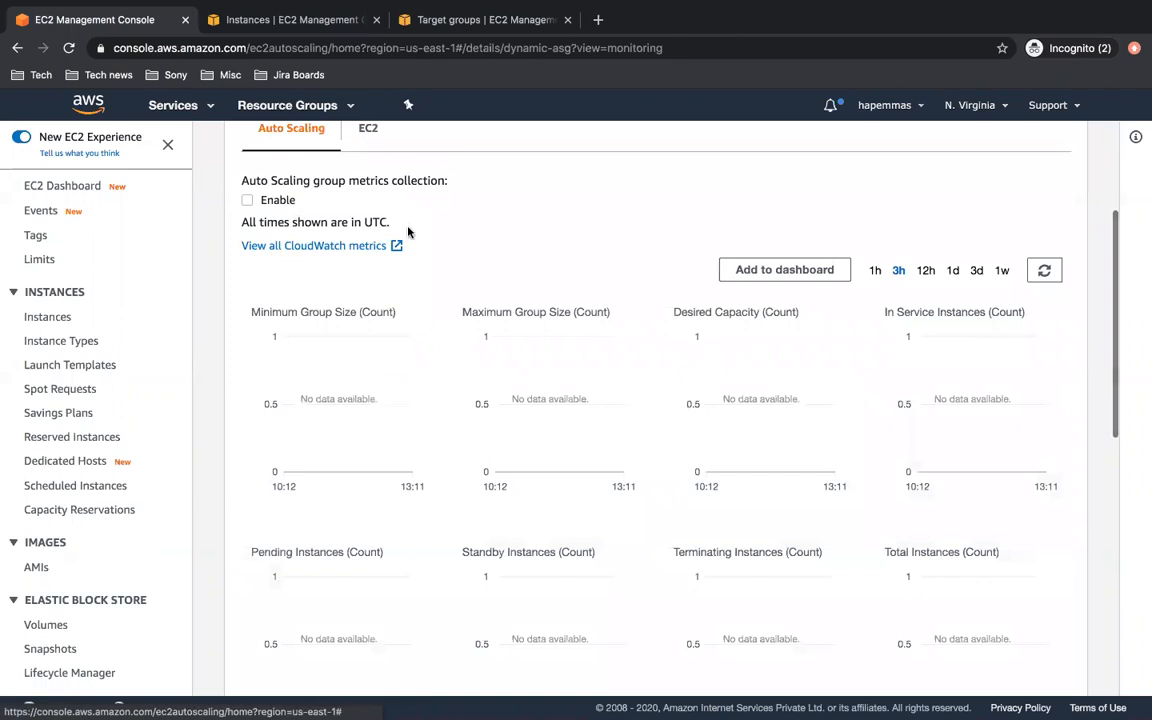
click(368, 129)
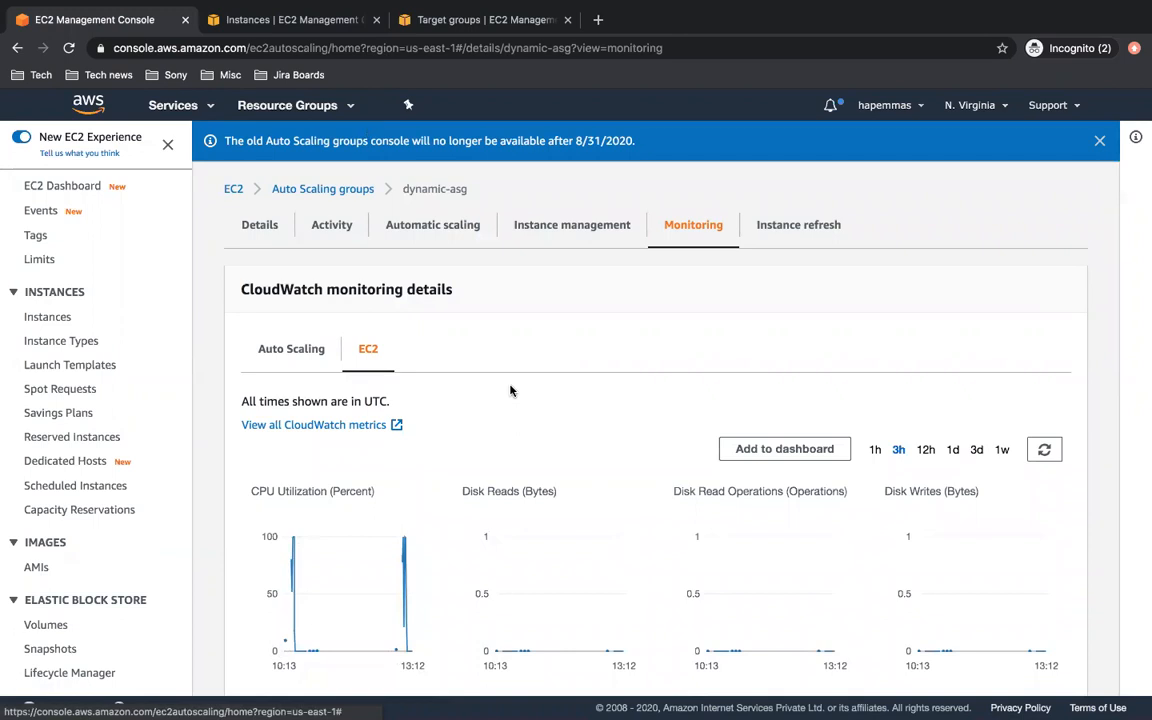
Return to dynamic-asg's activity history and refresh it repeatedly to check for new scaling activities
click(333, 228)
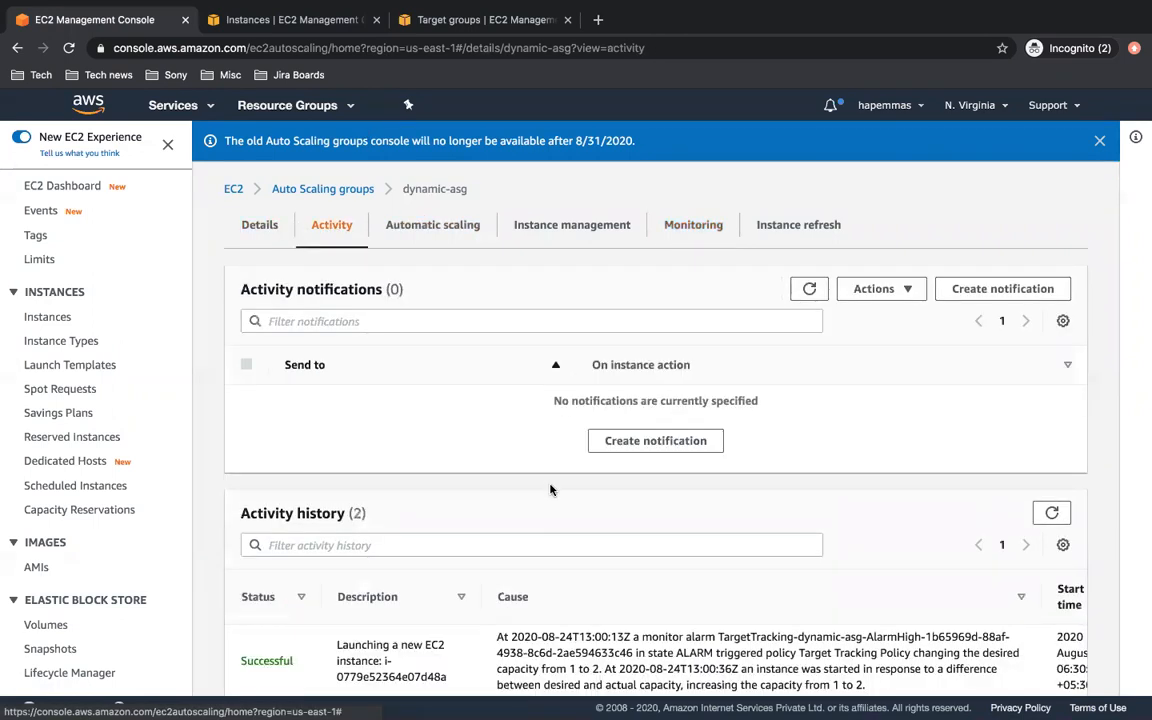
scroll(550, 489, down, 1)
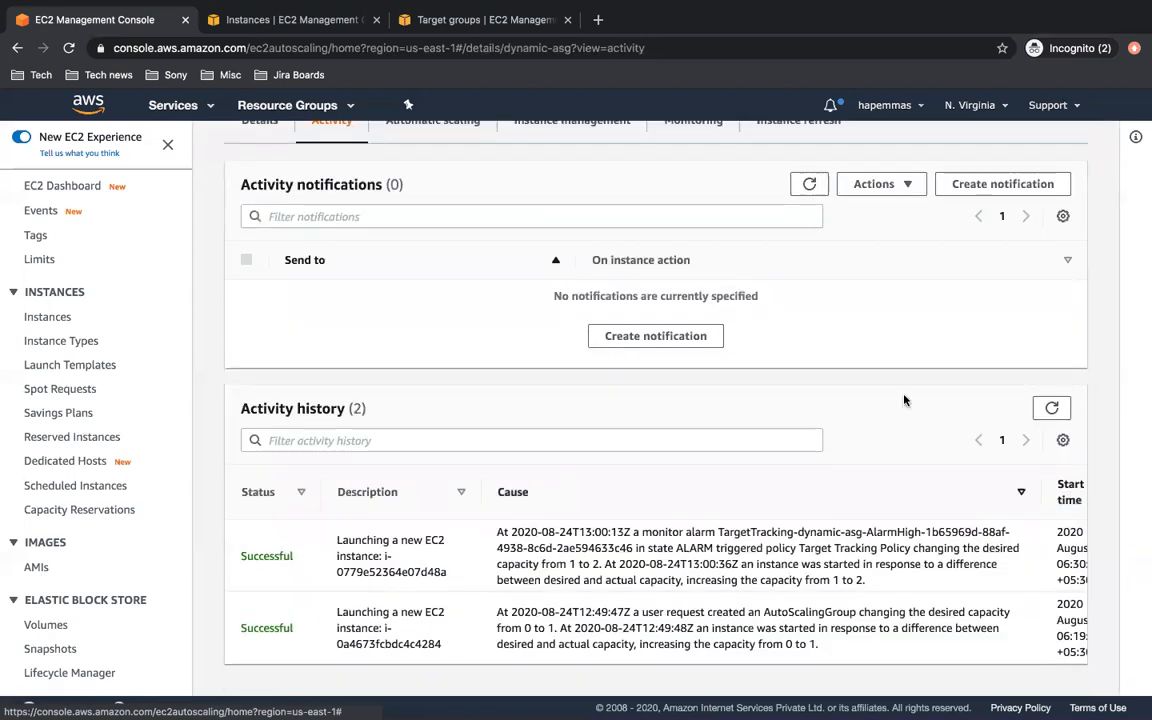
click(1052, 409)
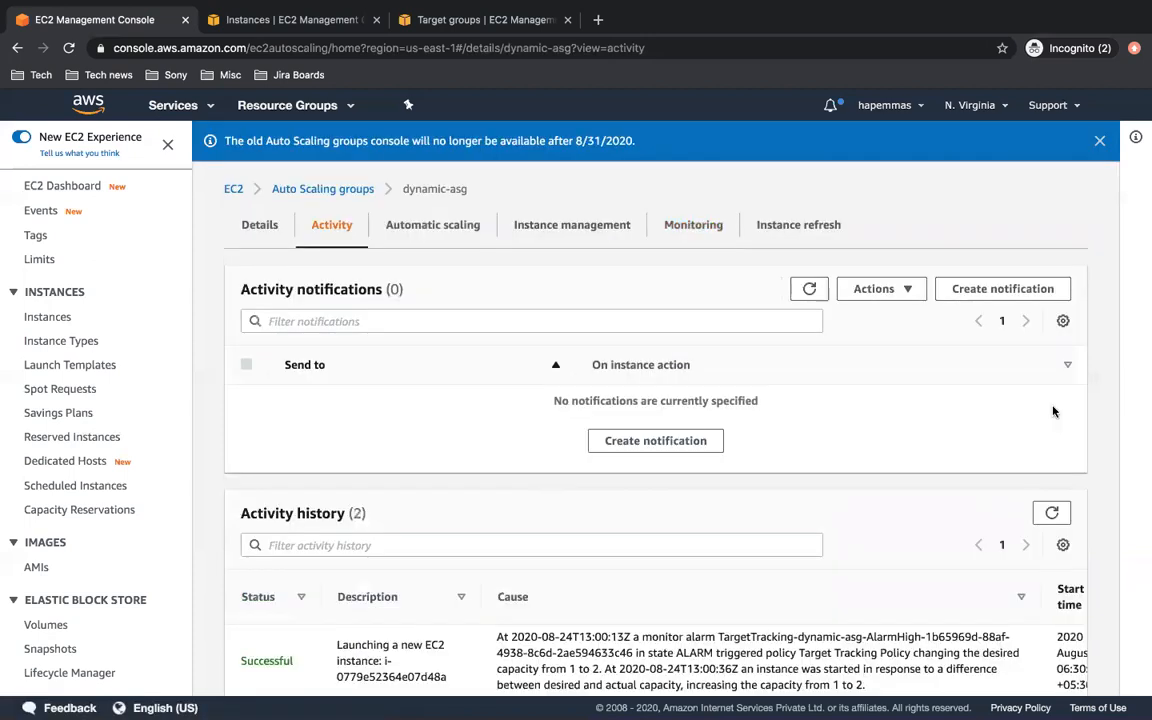
scroll(1052, 411, down, 1)
click(1052, 409)
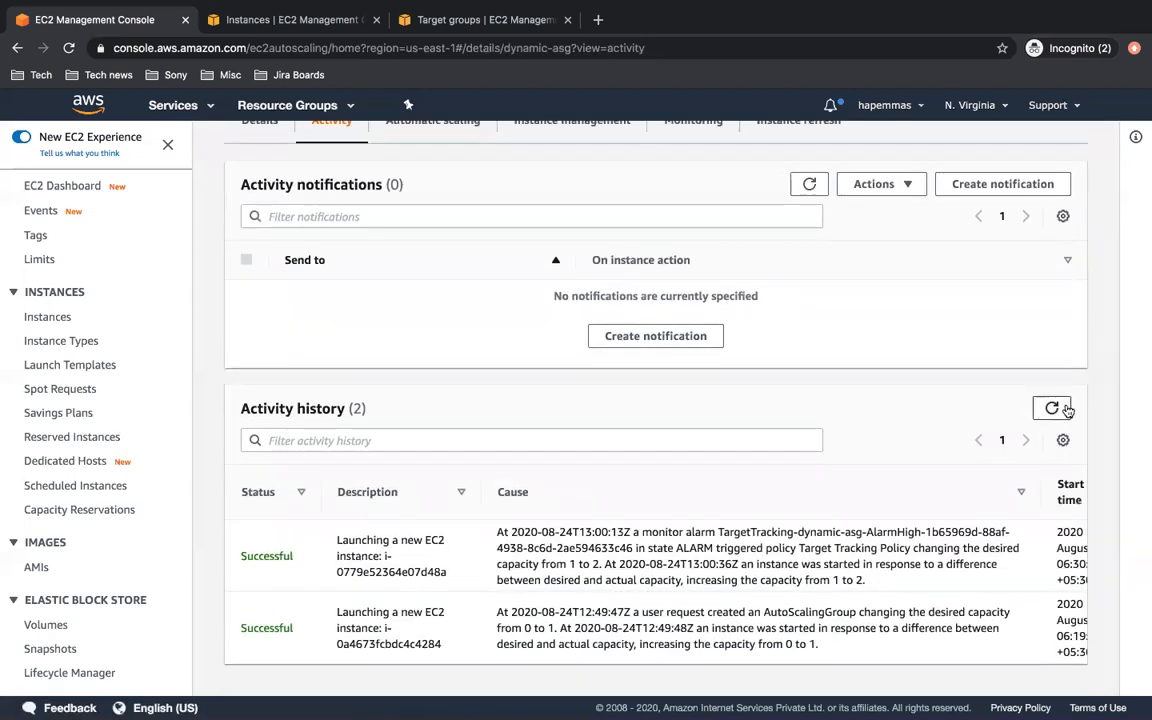
scroll(1054, 468, down, 2)
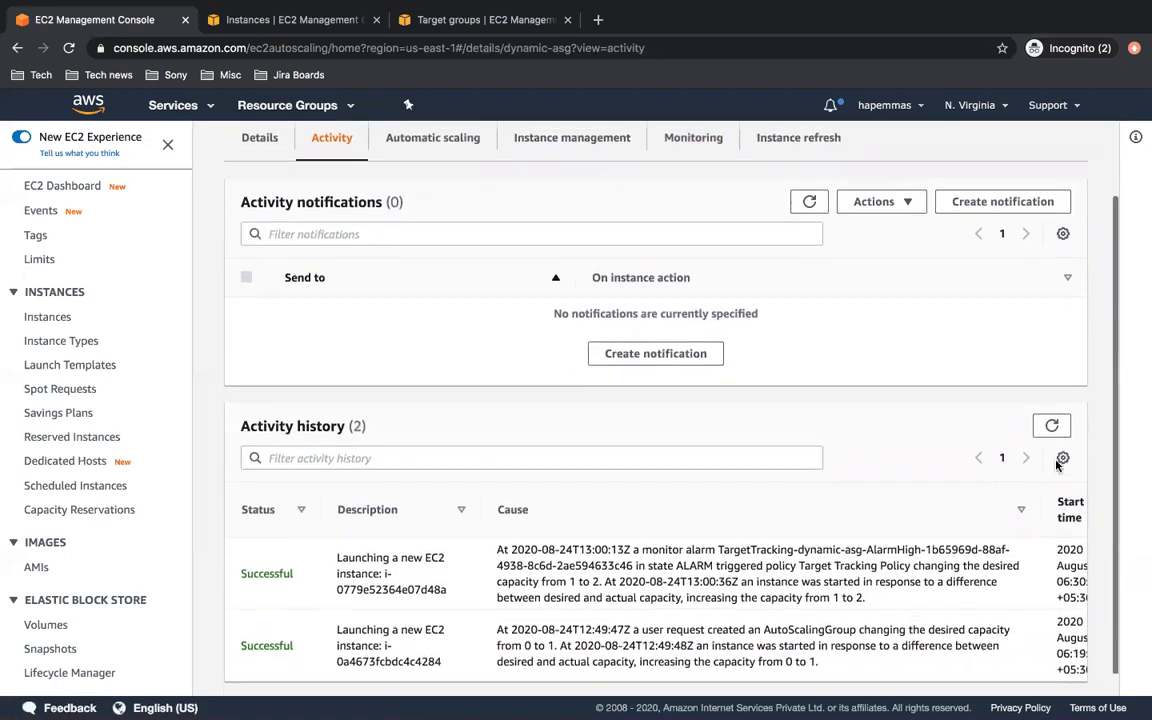
click(1052, 414)
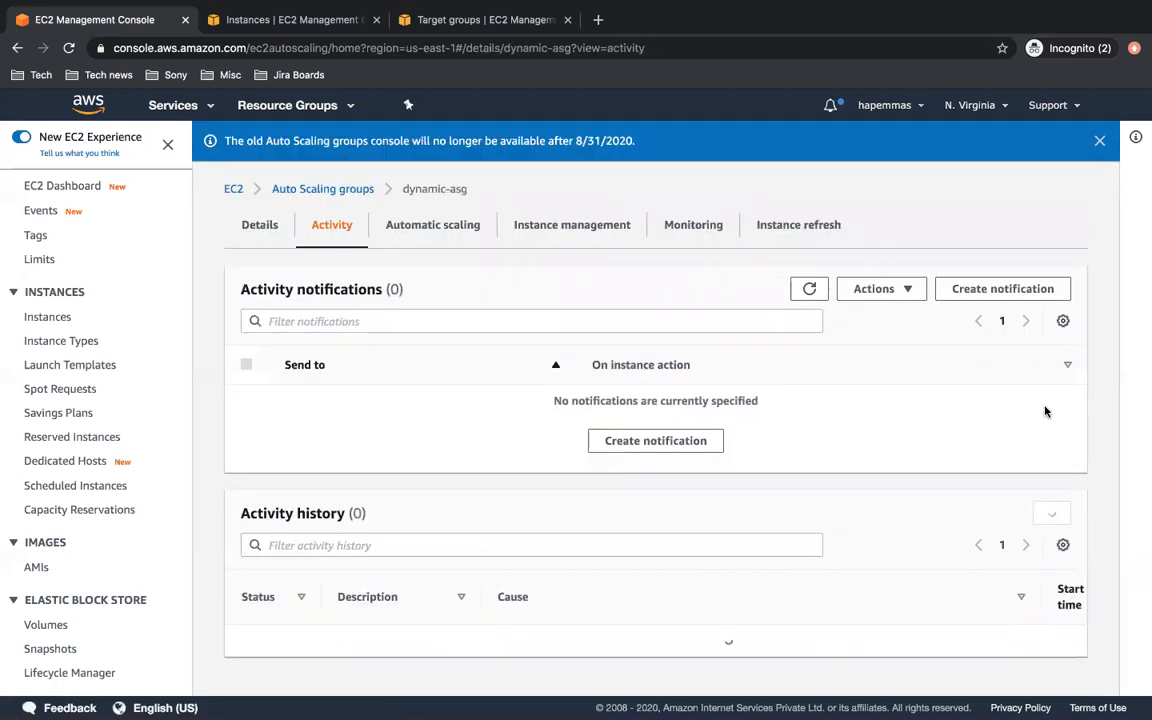
scroll(1045, 413, down, 1)
scroll(1045, 413, down, 1)
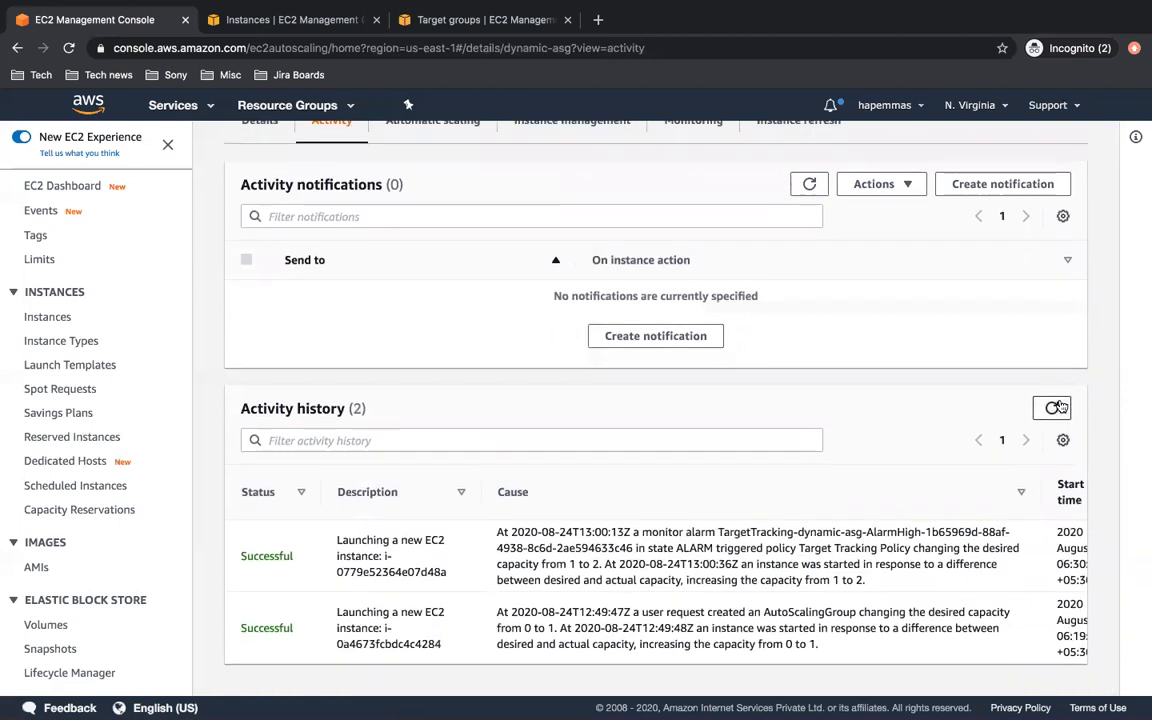
click(1054, 406)
scroll(1060, 405, down, 2)
click(1057, 407)
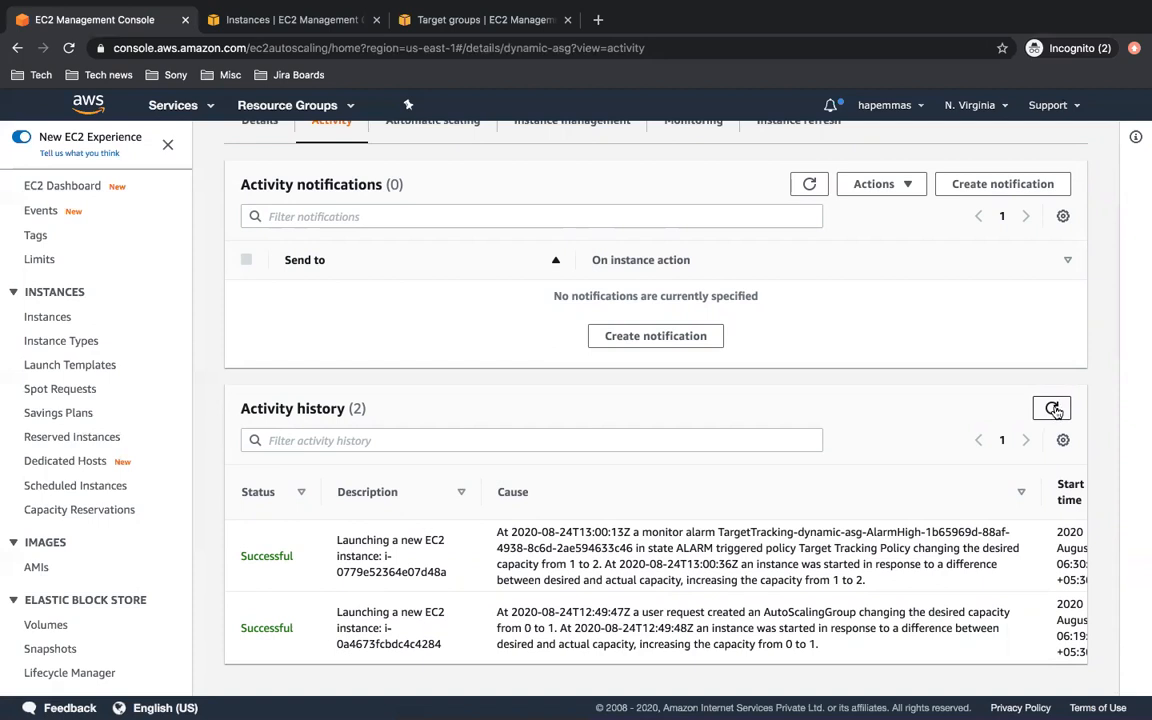
click(1055, 411)
scroll(893, 440, down, 2)
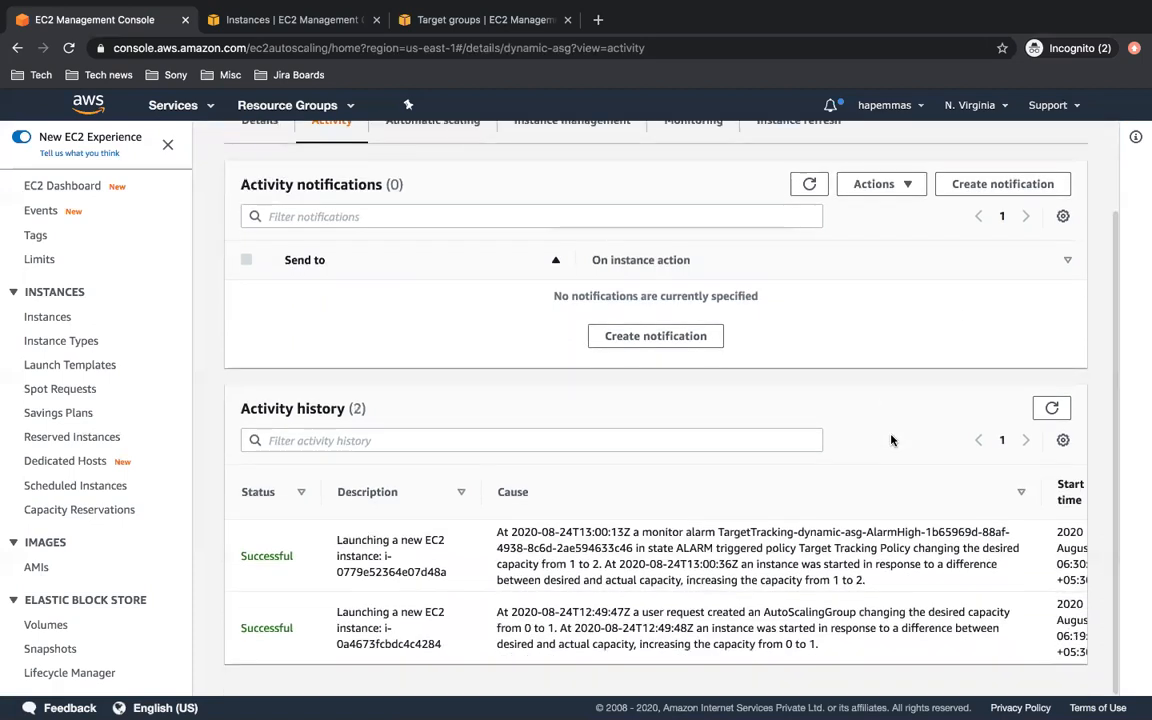
Reopen dynamic-asg's EC2 monitoring graphs and recheck the CPU utilization metric
scroll(860, 441, up, 2)
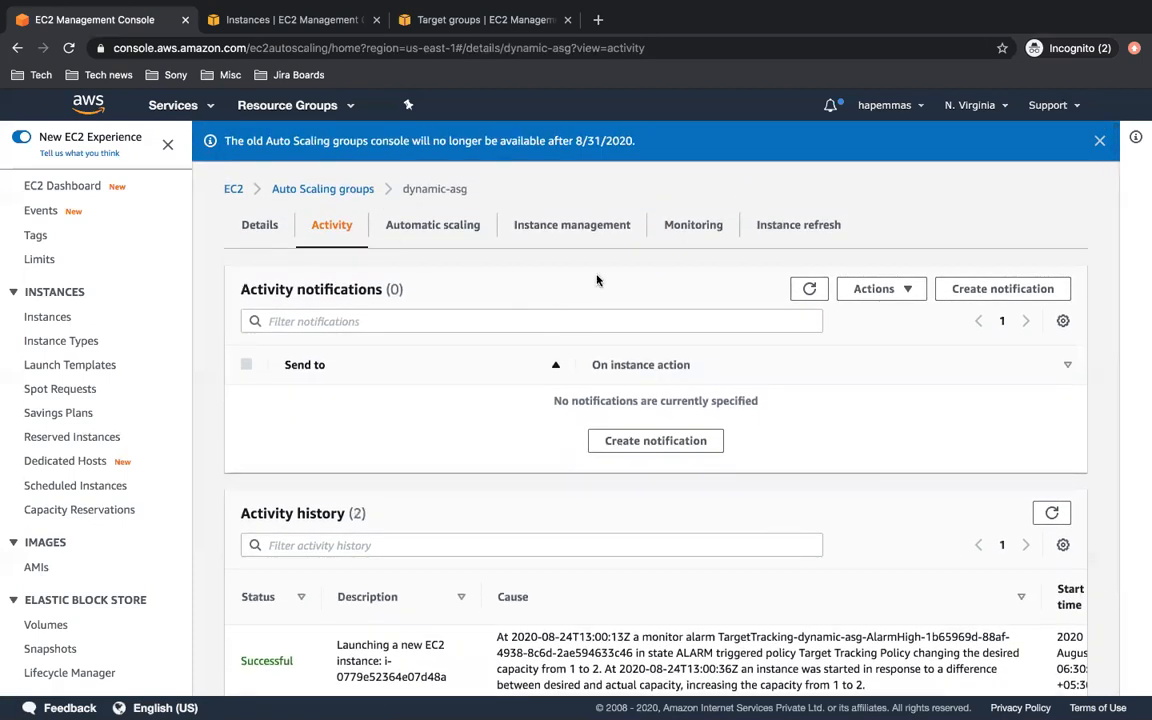
click(690, 225)
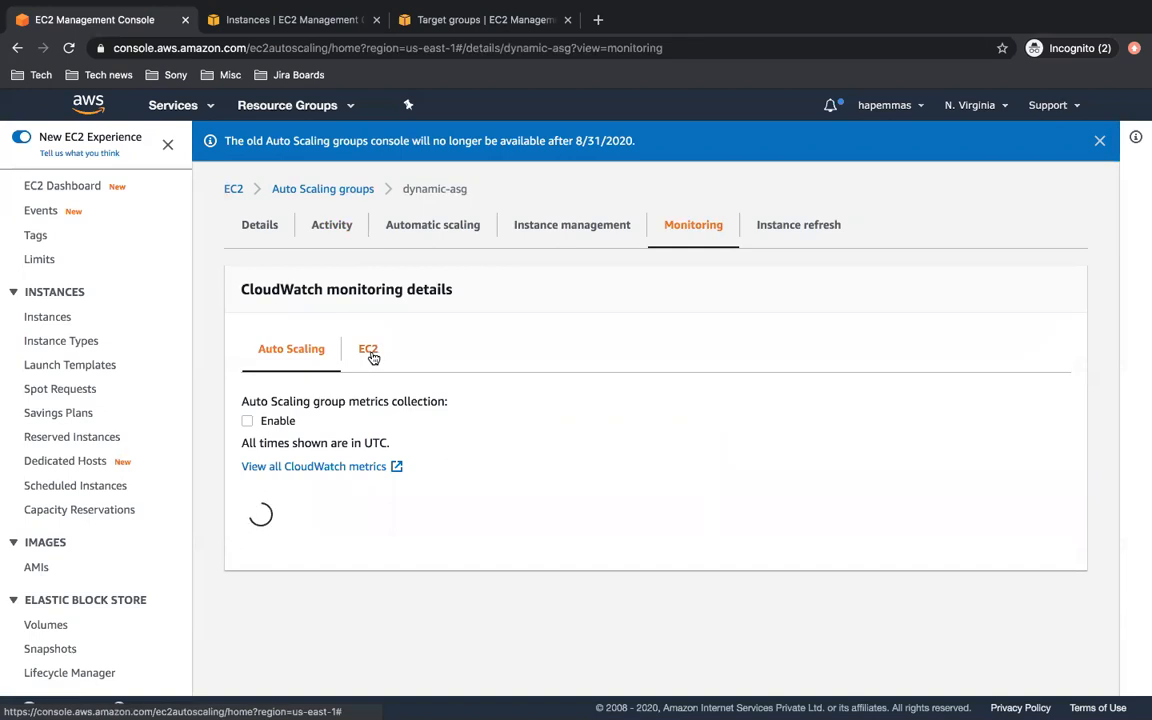
click(369, 354)
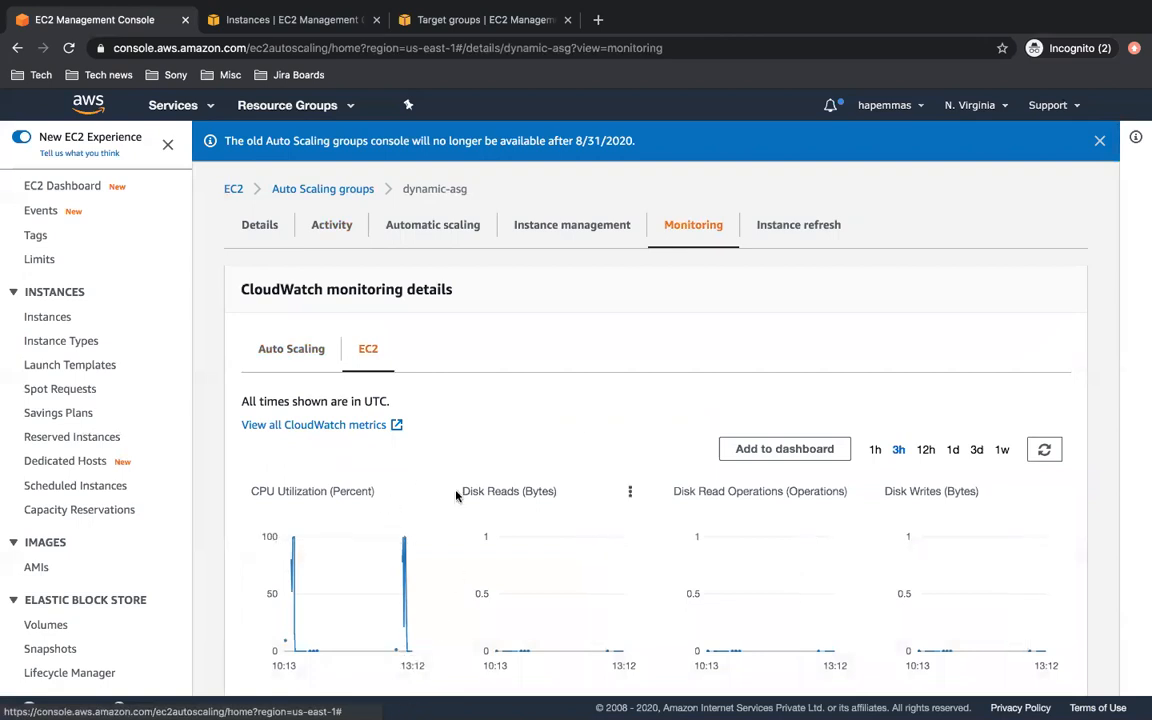
Go back to dynamic-asg's activity history and refresh it again to look for a scale-in activity
click(339, 233)
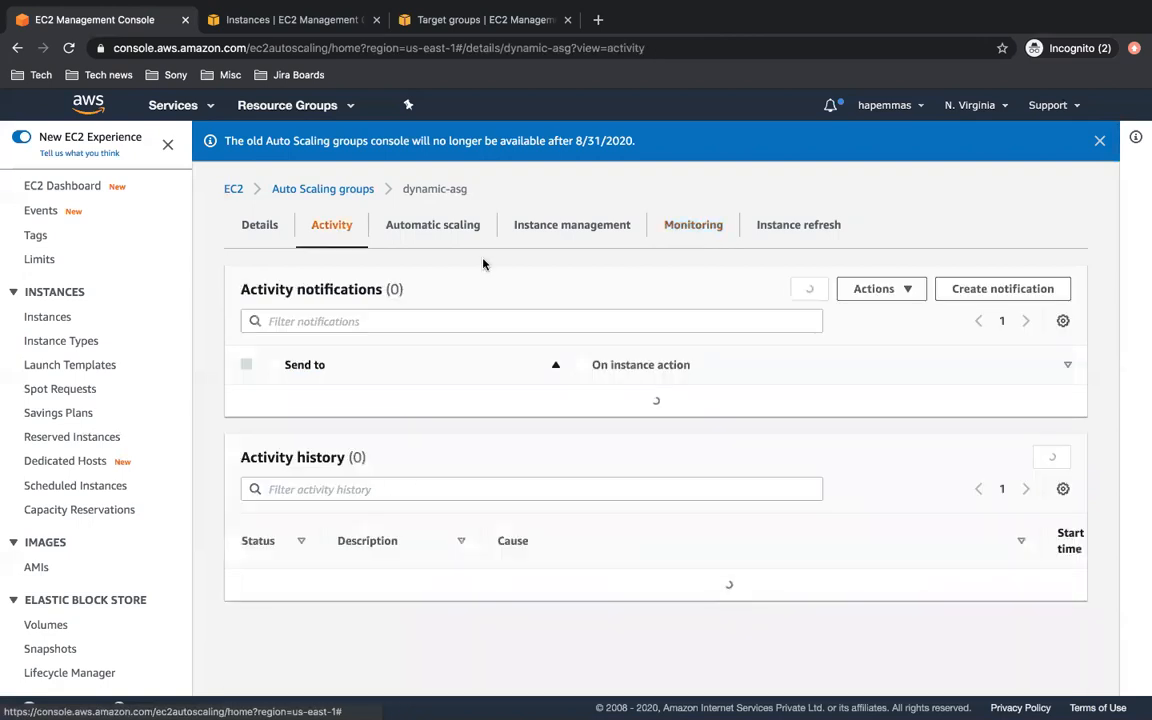
scroll(785, 425, down, 2)
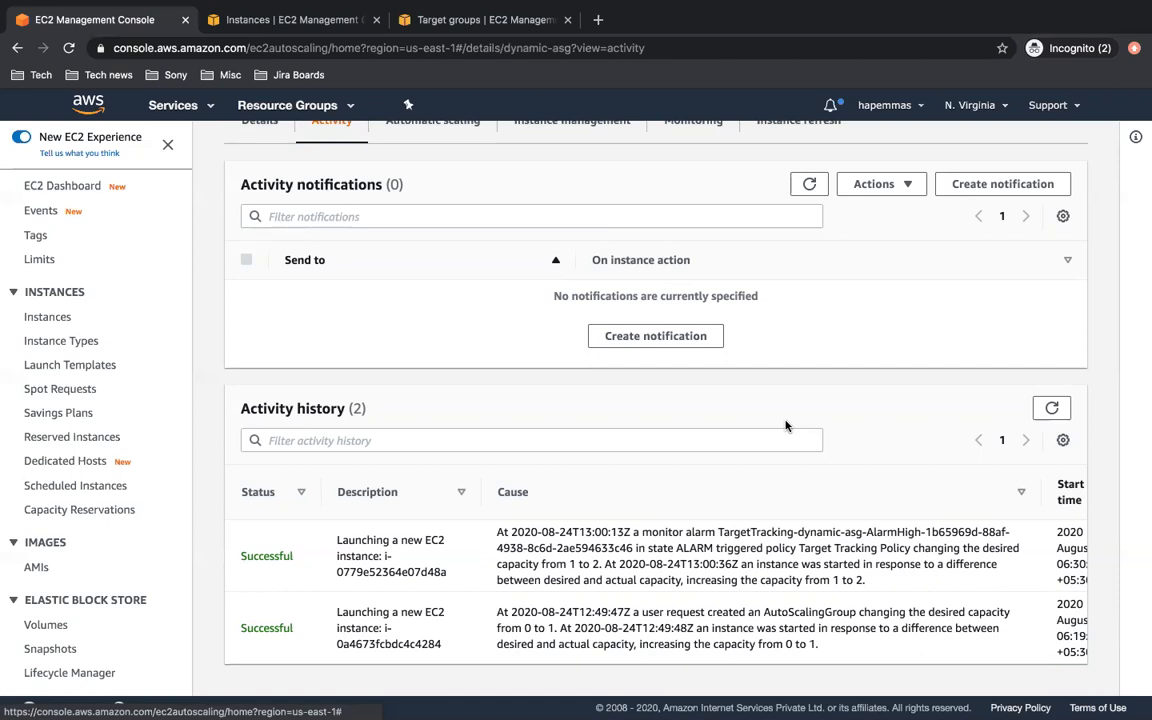
click(1051, 407)
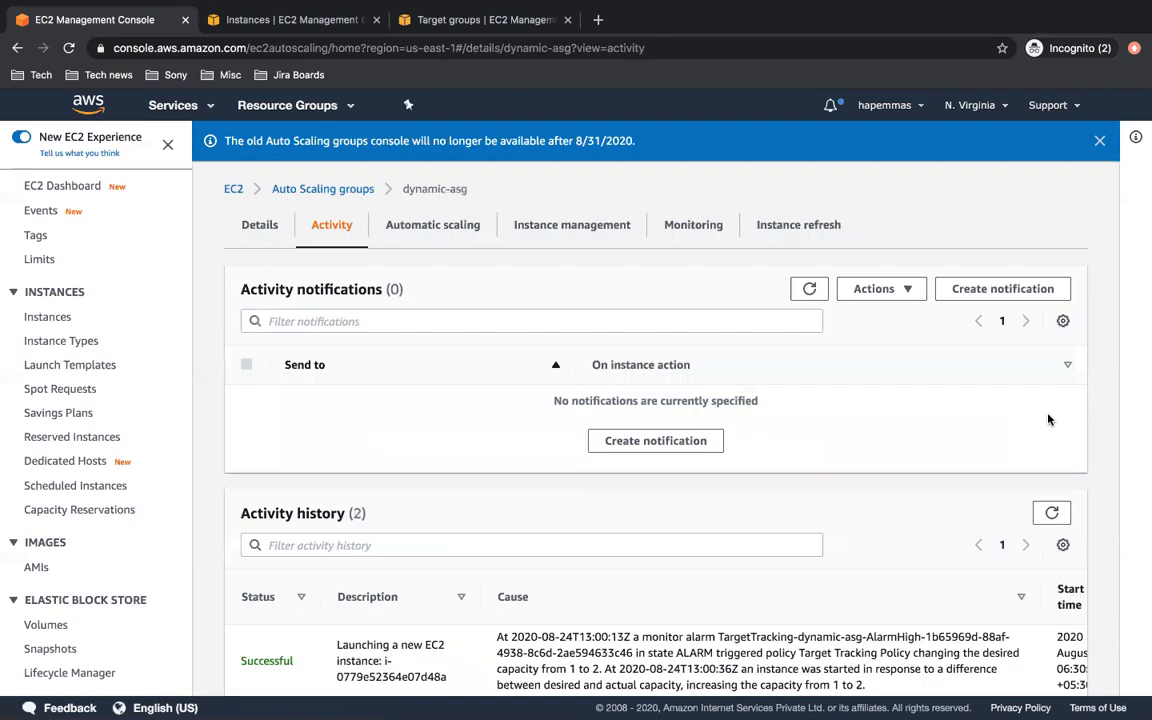
scroll(1048, 419, down, 2)
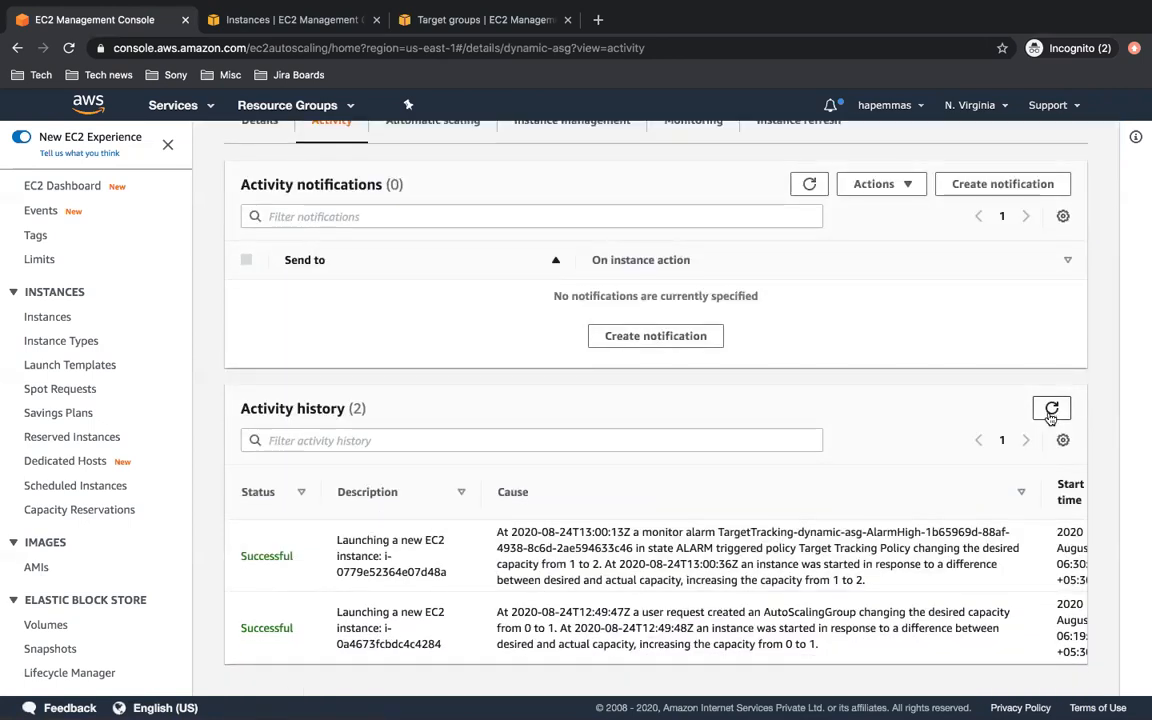
click(1050, 410)
scroll(116, 453, down, 5)
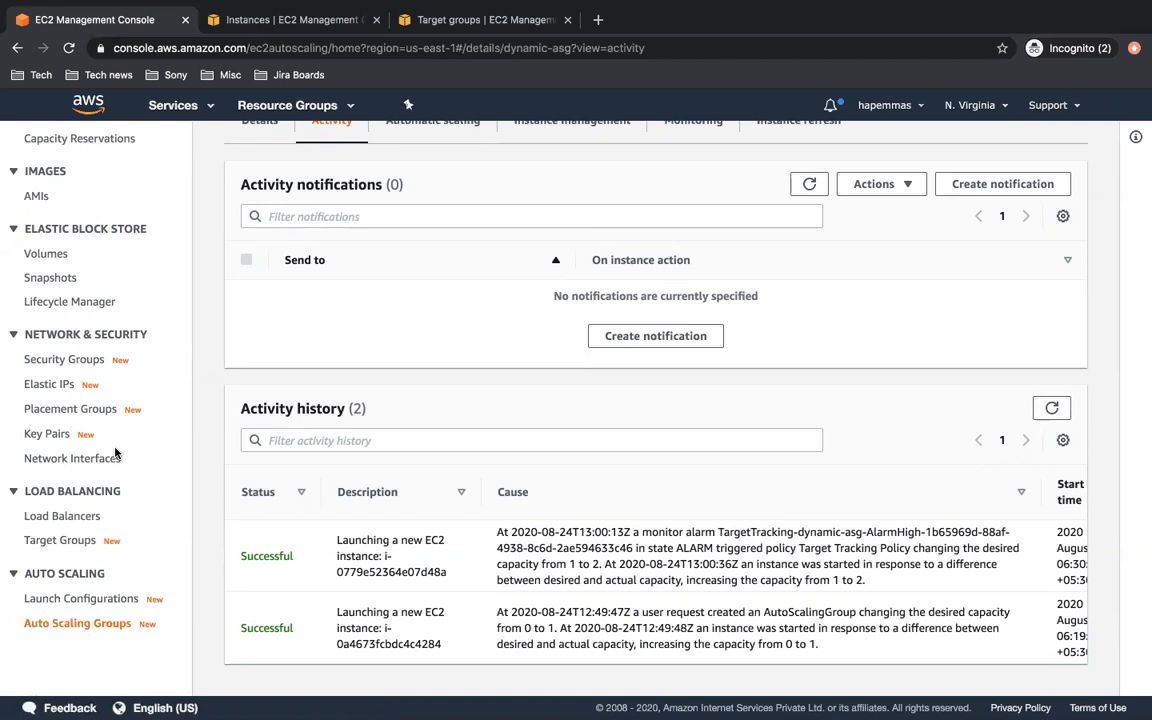
scroll(116, 453, up, 2)
scroll(116, 453, down, 2)
scroll(116, 453, up, 5)
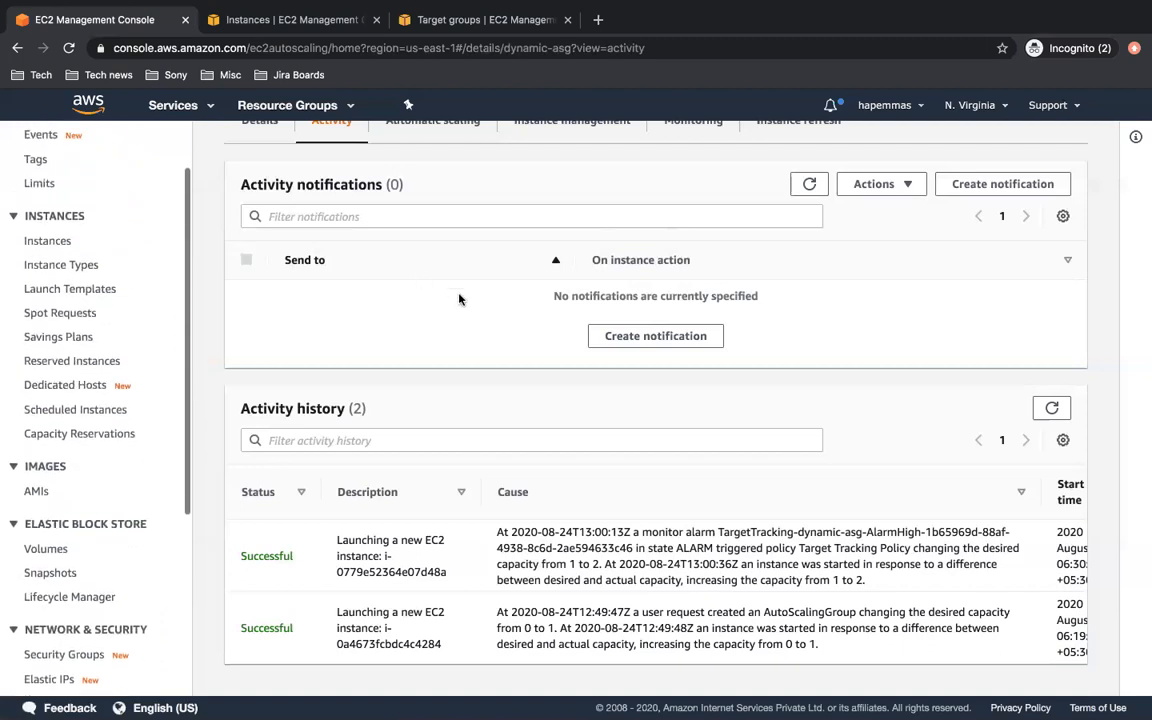
mouse_move(652, 2)
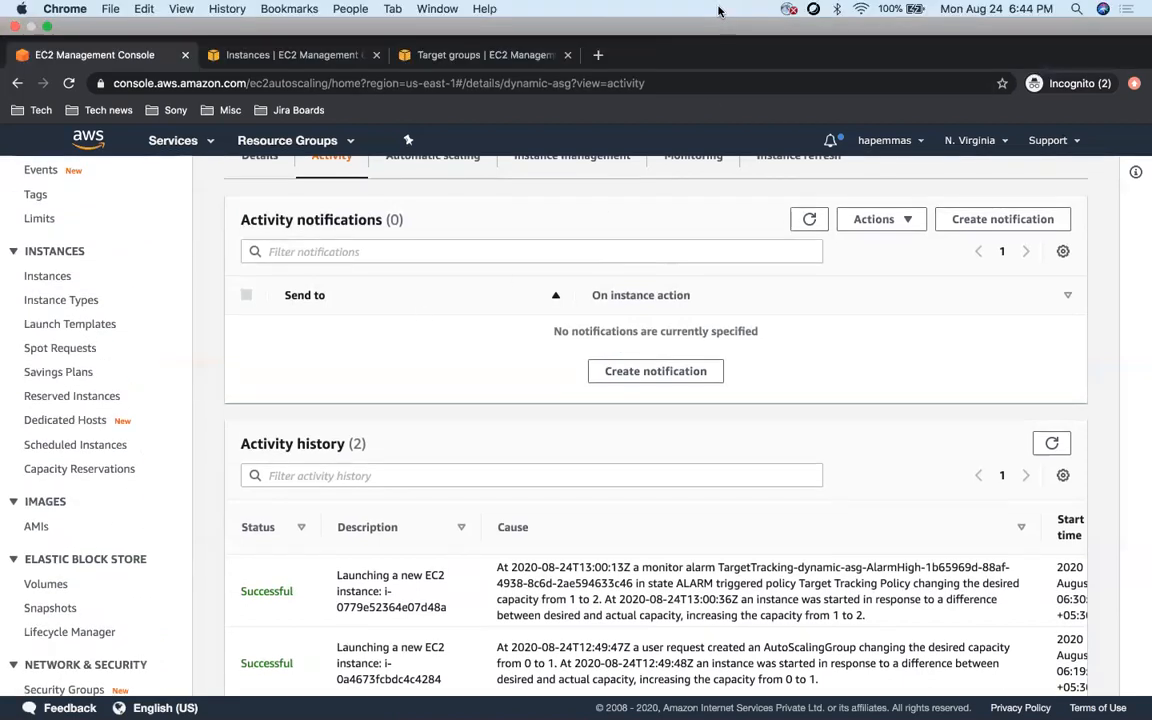